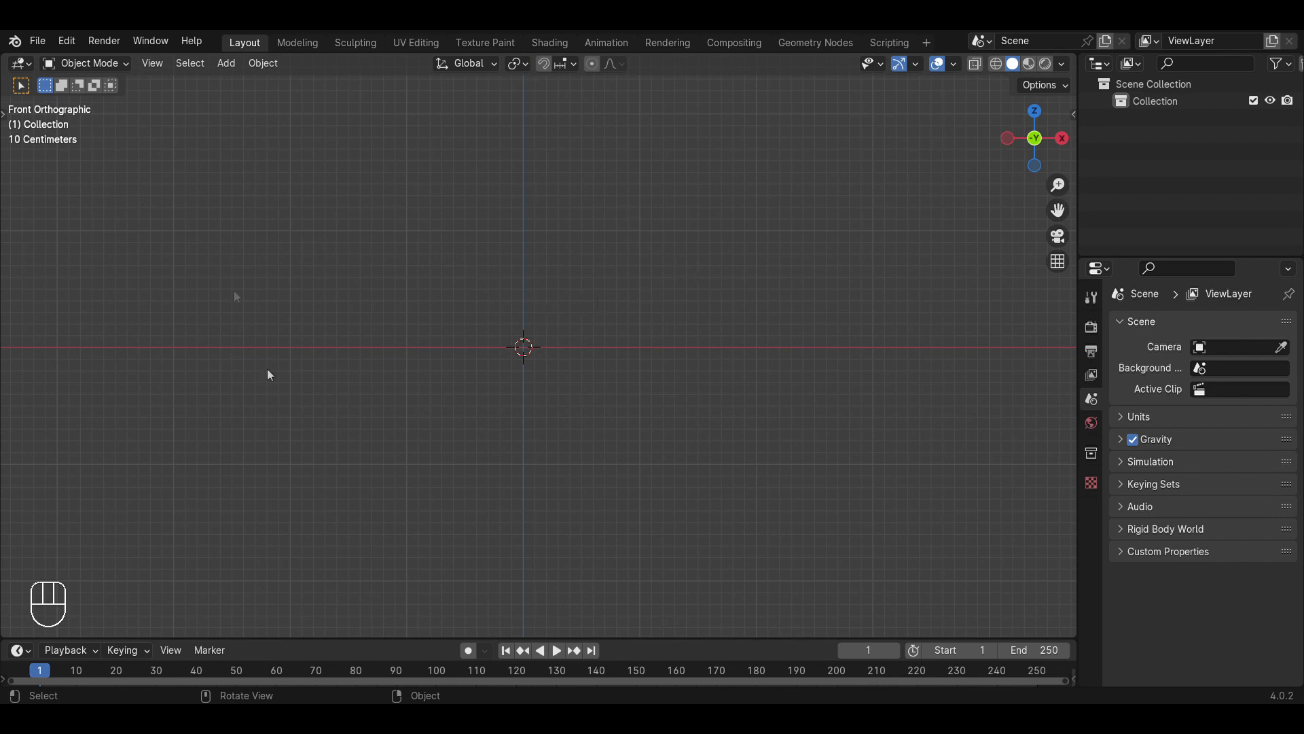
pyautogui.moveTo(723, 356); pyautogui.dragTo(611, 406, button='middle')
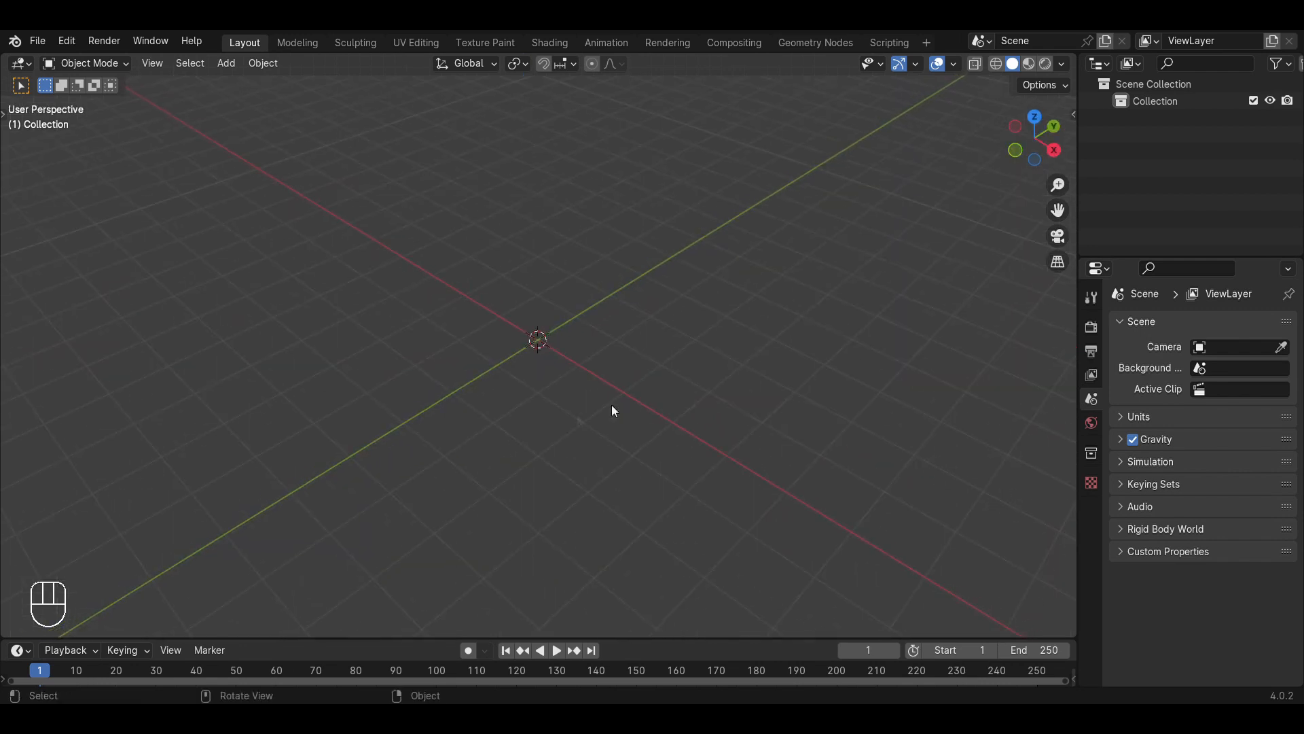
pyautogui.moveTo(355, 446); pyautogui.dragTo(516, 428, button='middle')
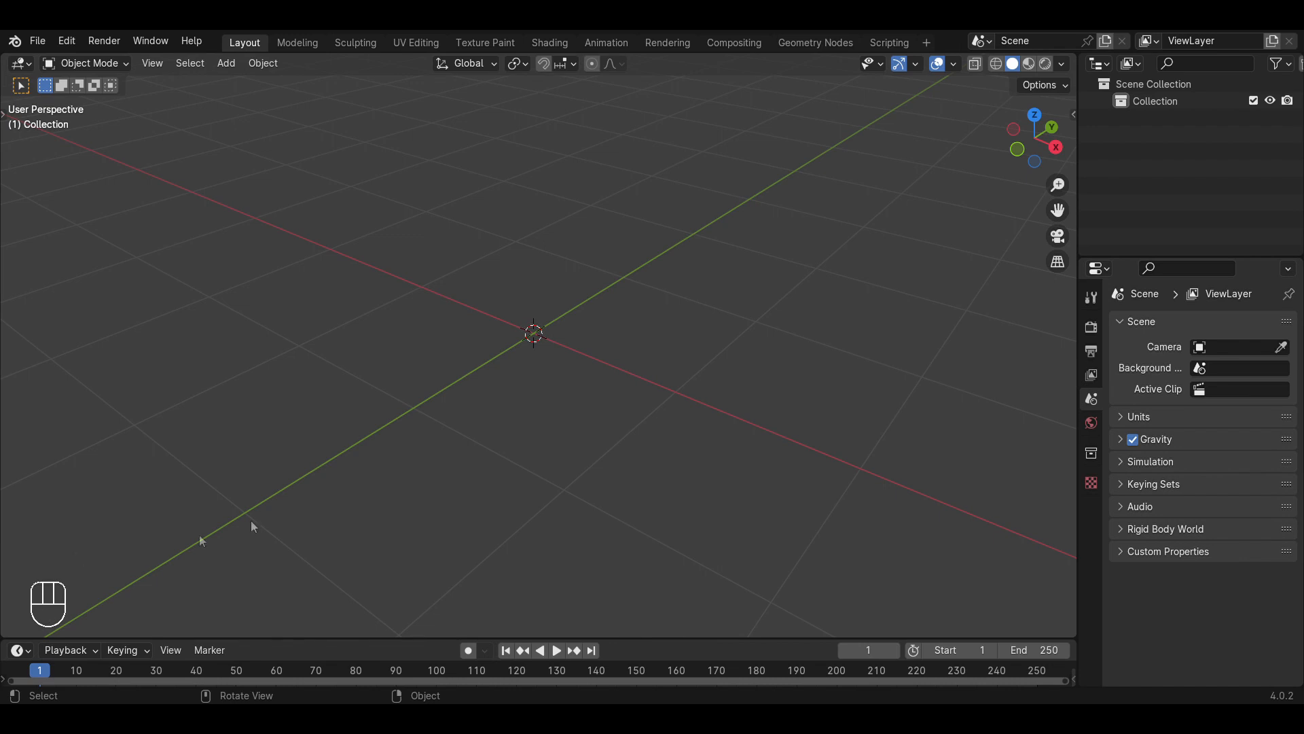
pyautogui.moveTo(271, 431); pyautogui.dragTo(477, 442, button='middle')
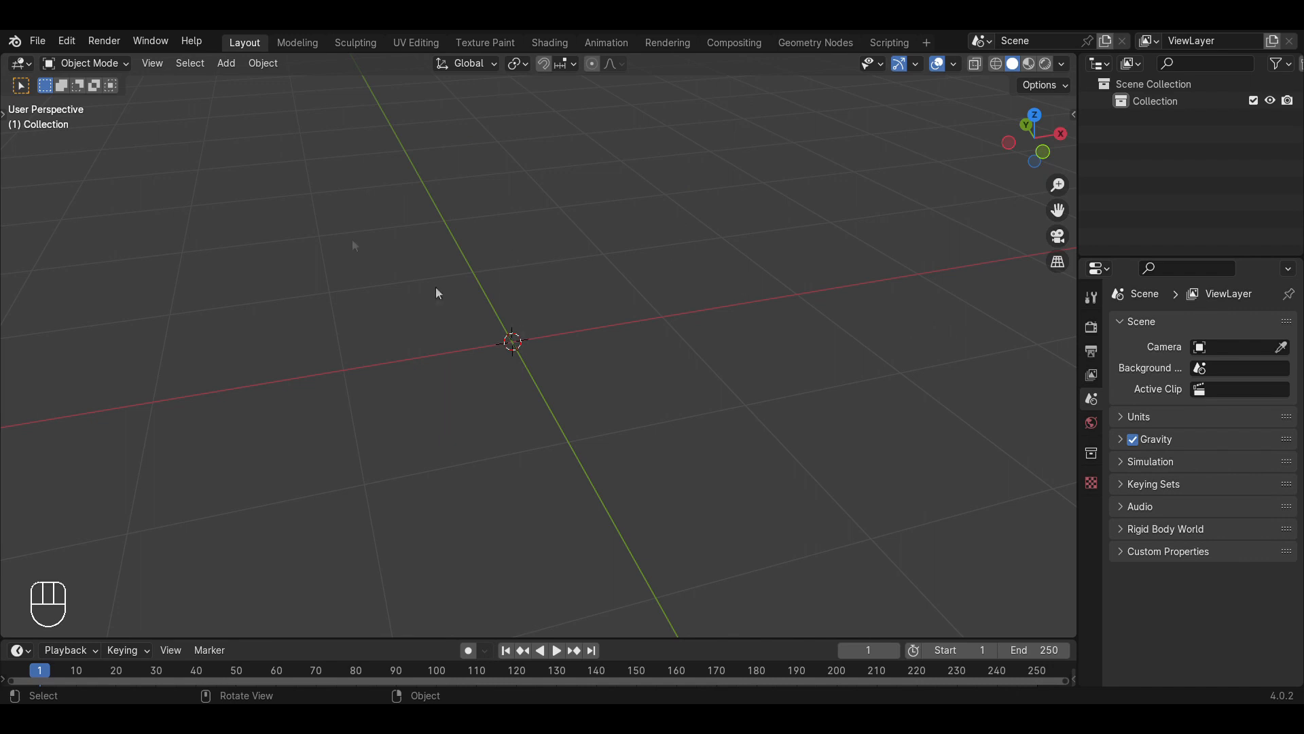
pyautogui.moveTo(714, 303); pyautogui.dragTo(647, 415, button='middle')
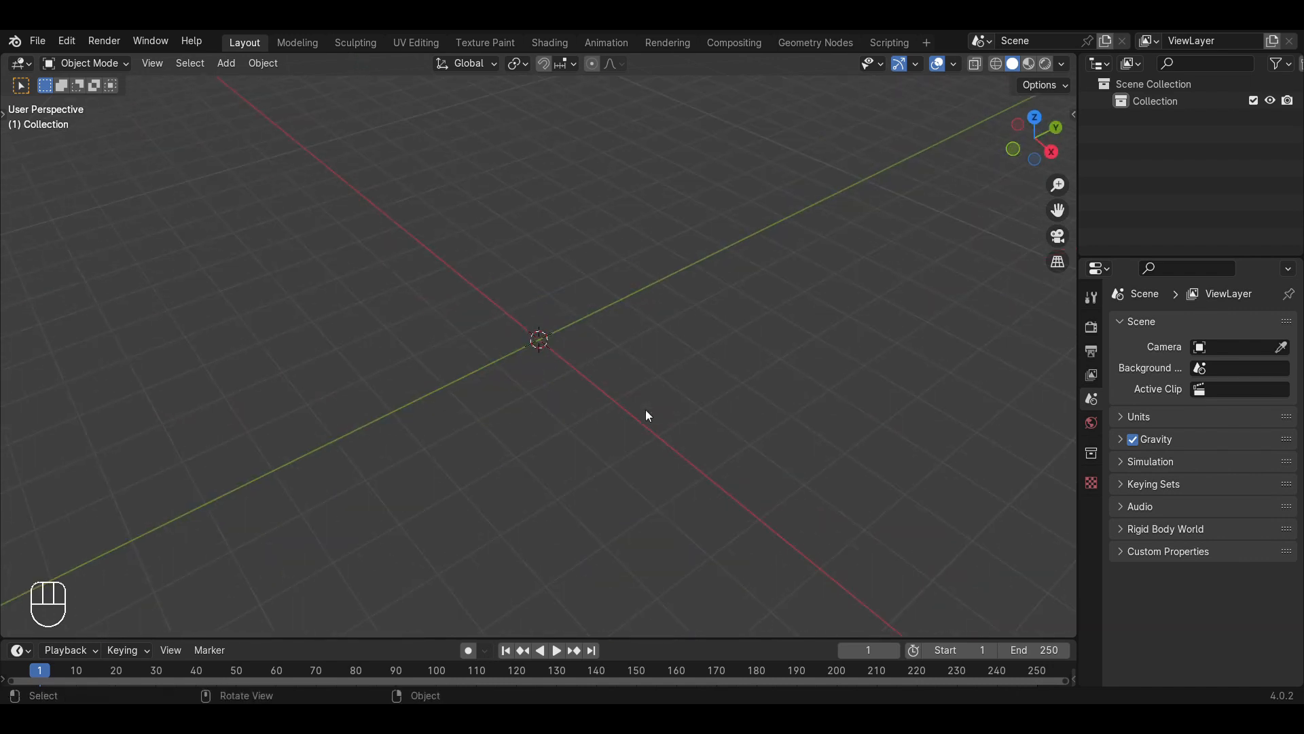
pyautogui.scroll(3, 641, 412)
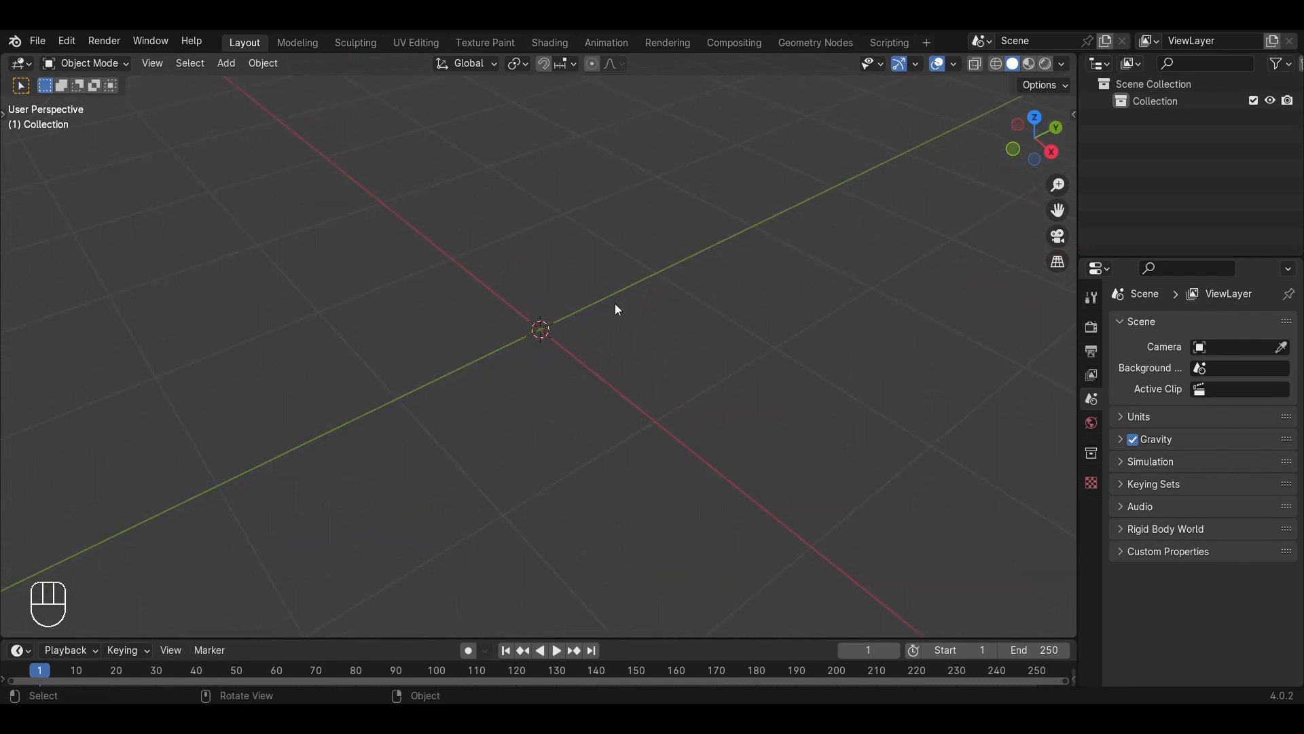
pyautogui.press('super')
pyautogui.press('x')
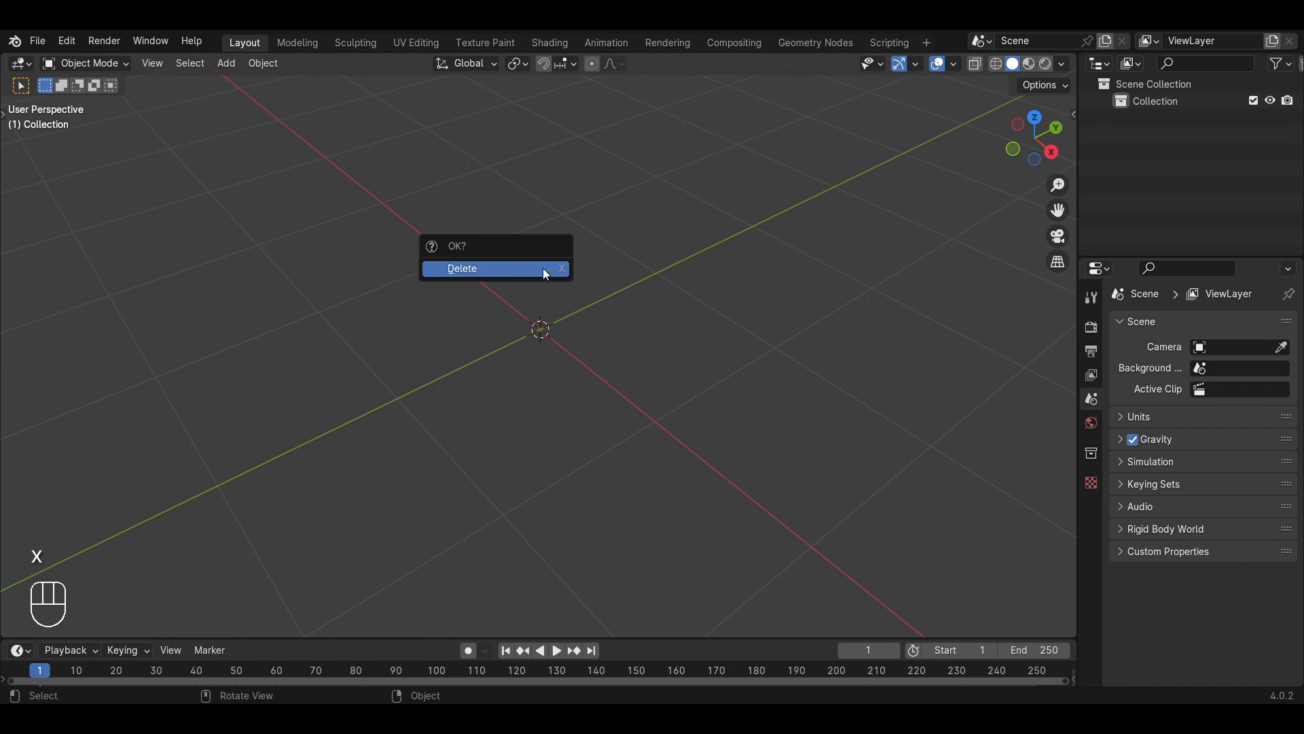
pyautogui.click(458, 271)
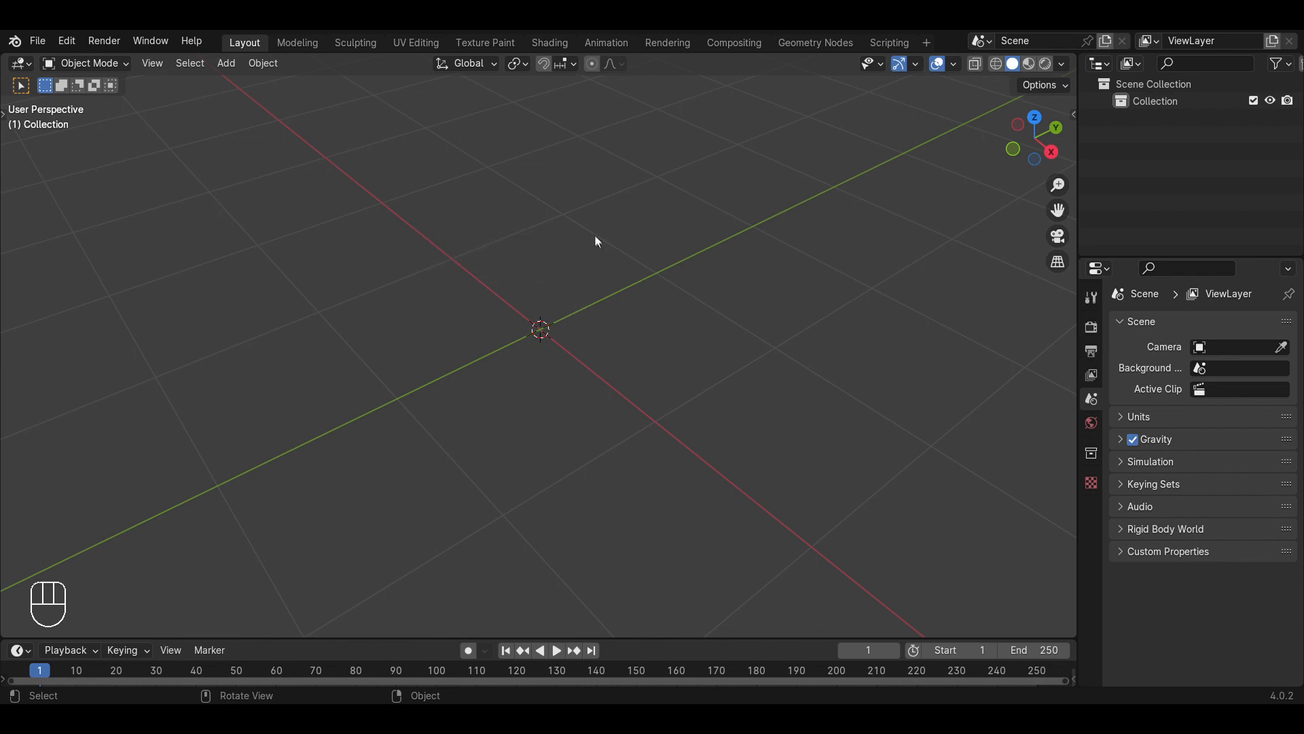
pyautogui.click(552, 265)
pyautogui.moveTo(487, 315); pyautogui.dragTo(592, 239, button='middle')
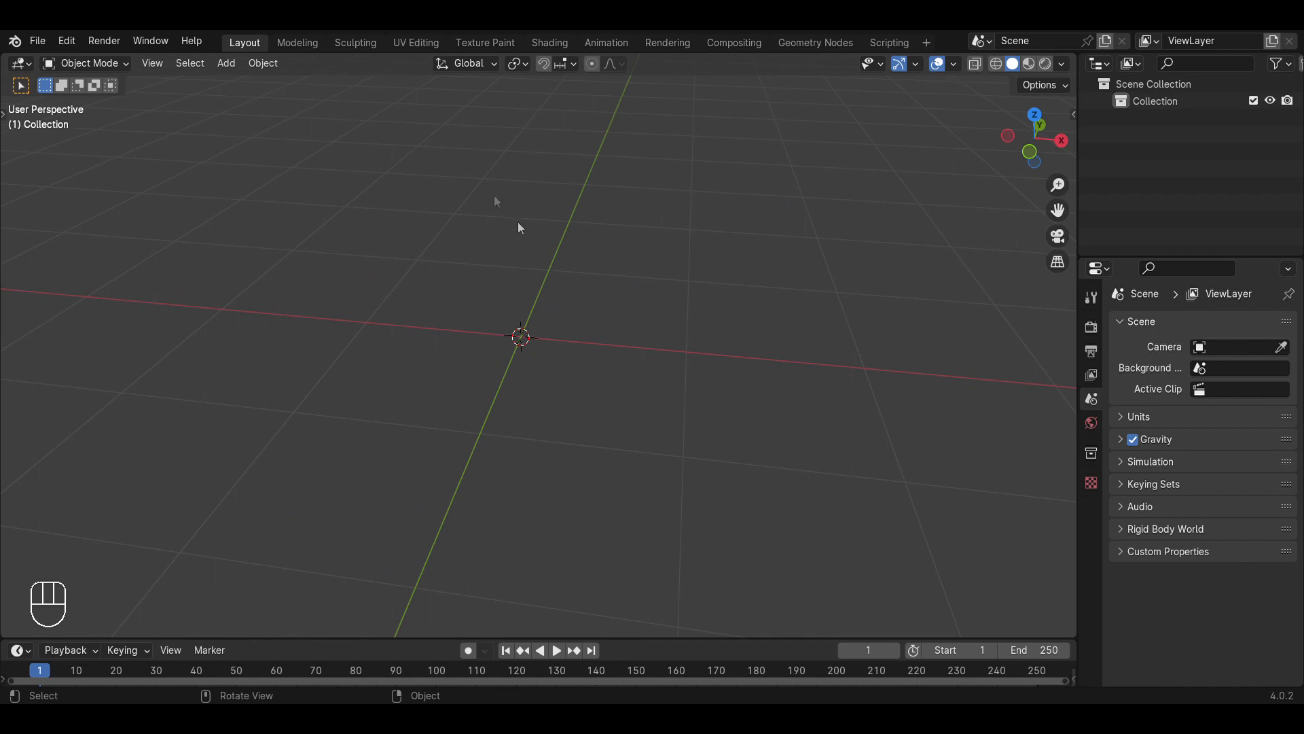
# Add a cube mesh at the scene's origin.
pyautogui.hotkey('shift', 'a')
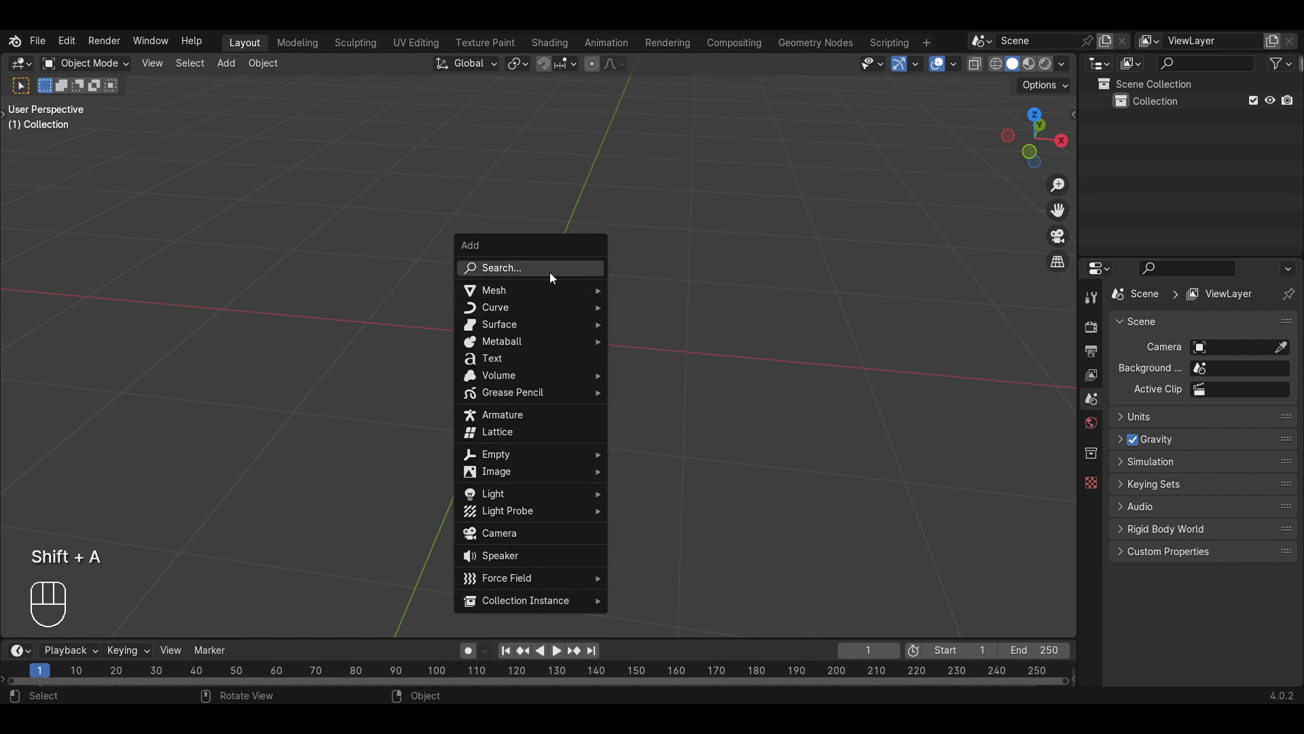
pyautogui.moveTo(544, 288)
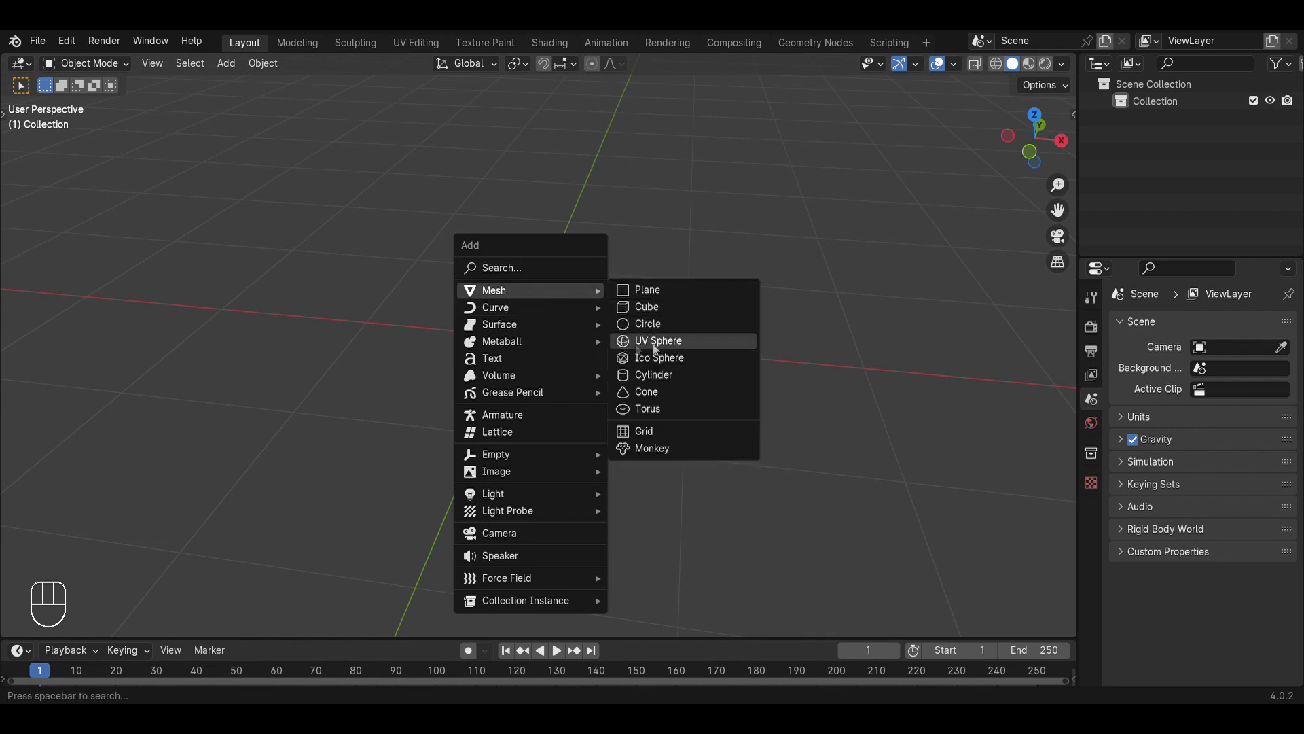
pyautogui.click(649, 305)
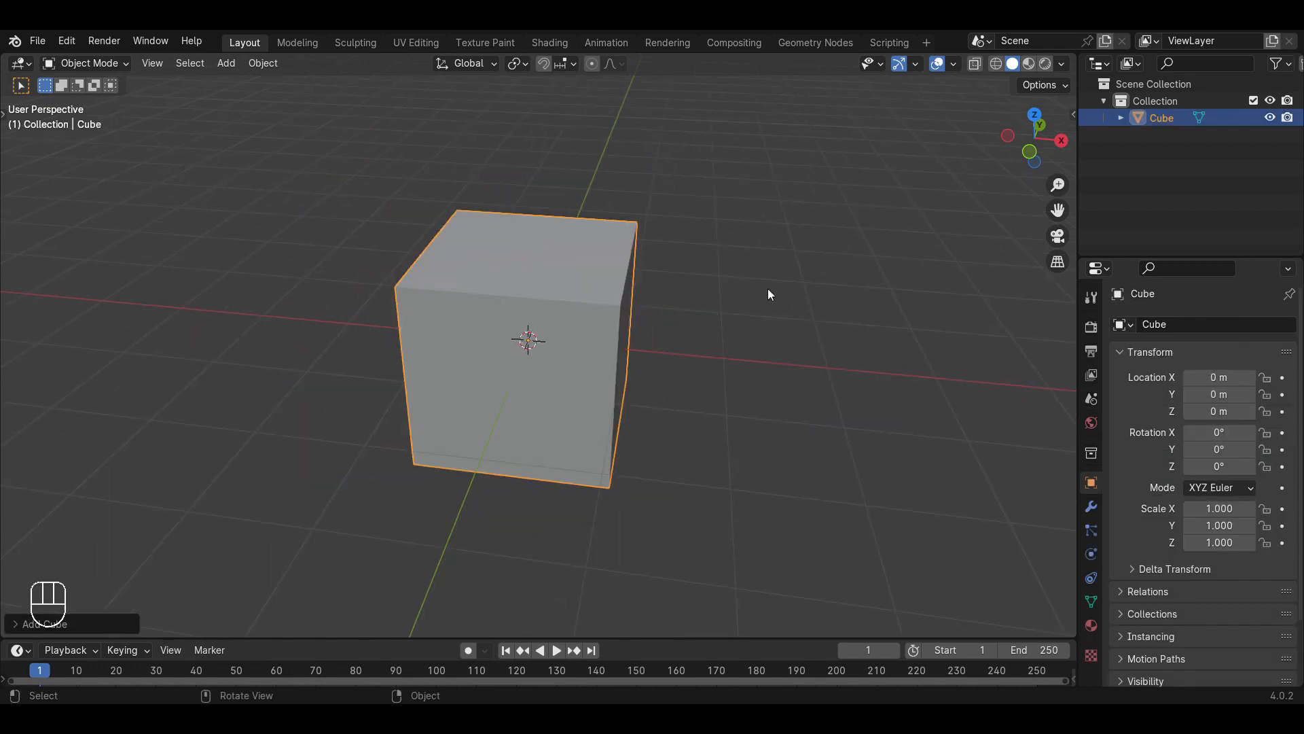
# Examine the new cube from several sides and at different distances.
pyautogui.moveTo(773, 284); pyautogui.dragTo(638, 320, button='middle')
pyautogui.scroll(-3, 598, 326)
pyautogui.moveTo(277, 387); pyautogui.dragTo(370, 394, button='middle')
pyautogui.scroll(5, 394, 396)
pyautogui.moveTo(468, 387); pyautogui.dragTo(584, 371, button='middle')
pyautogui.scroll(-4, 720, 350)
pyautogui.moveTo(821, 339); pyautogui.dragTo(556, 307, button='middle')
pyautogui.scroll(4, 545, 367)
pyautogui.moveTo(458, 299); pyautogui.dragTo(663, 149, button='middle')
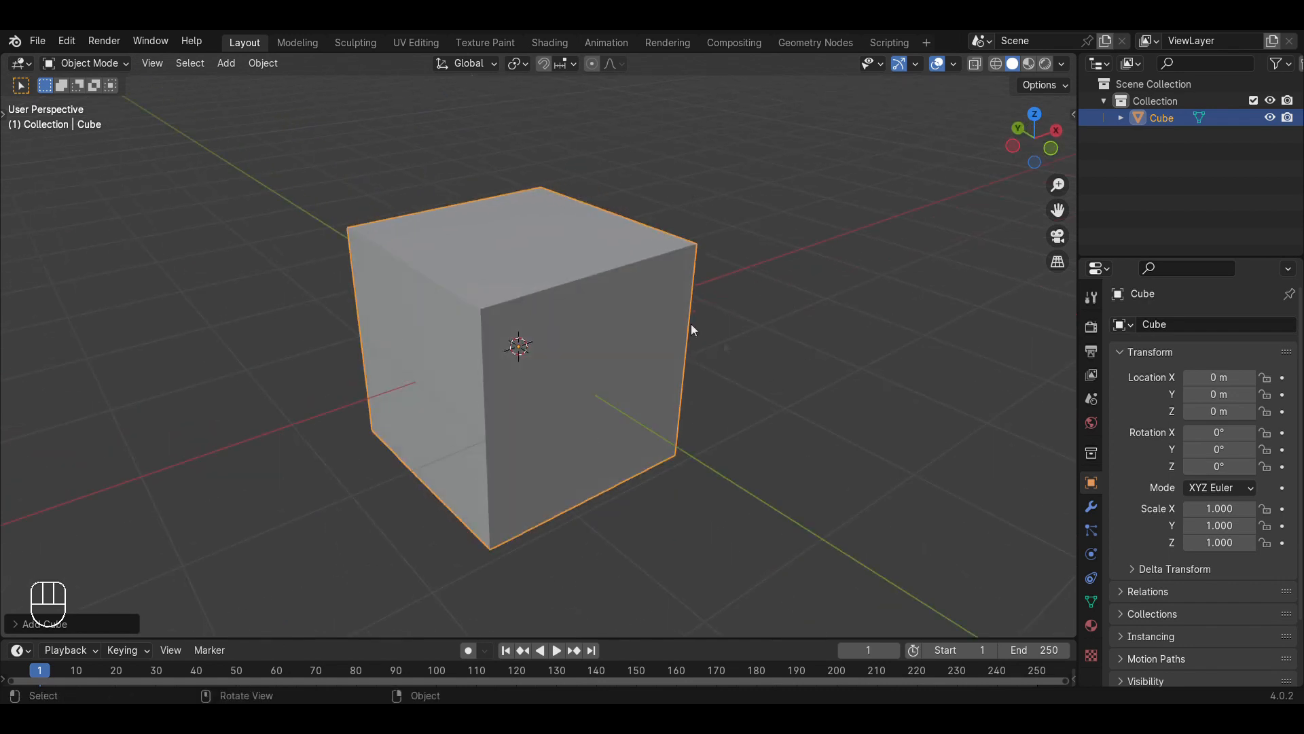
pyautogui.scroll(3, 691, 324)
pyautogui.scroll(-1, 601, 313)
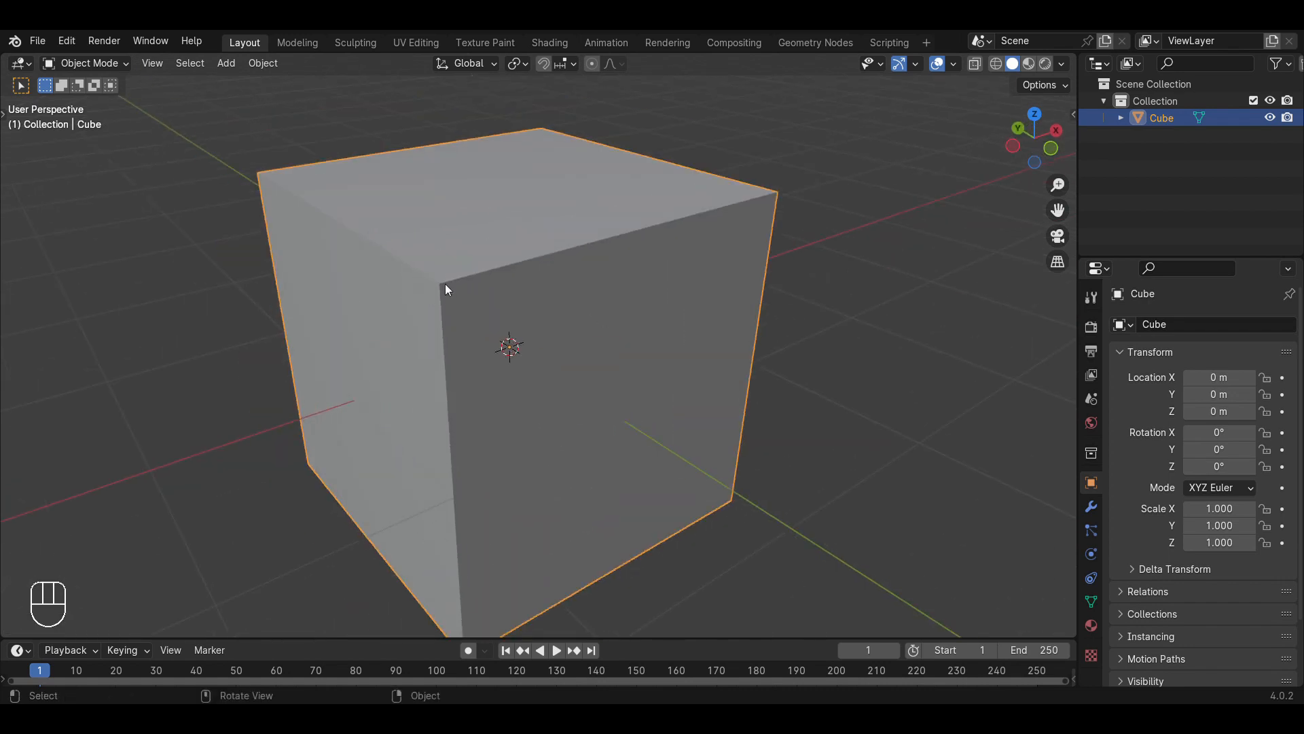
pyautogui.scroll(-2, 813, 245)
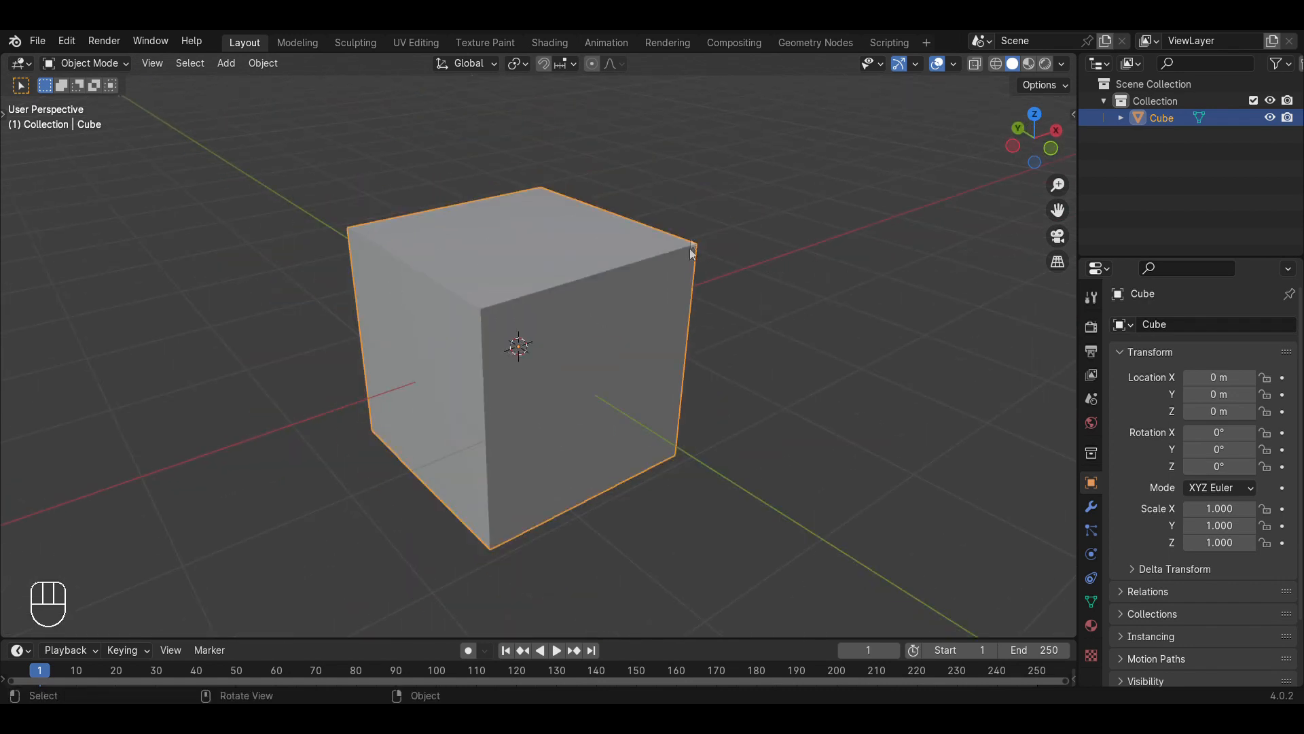
# Scale the cube down uniformly to about 0.374 and clear its scale again.
pyautogui.moveTo(695, 244); pyautogui.dragTo(713, 191)
pyautogui.press('s')
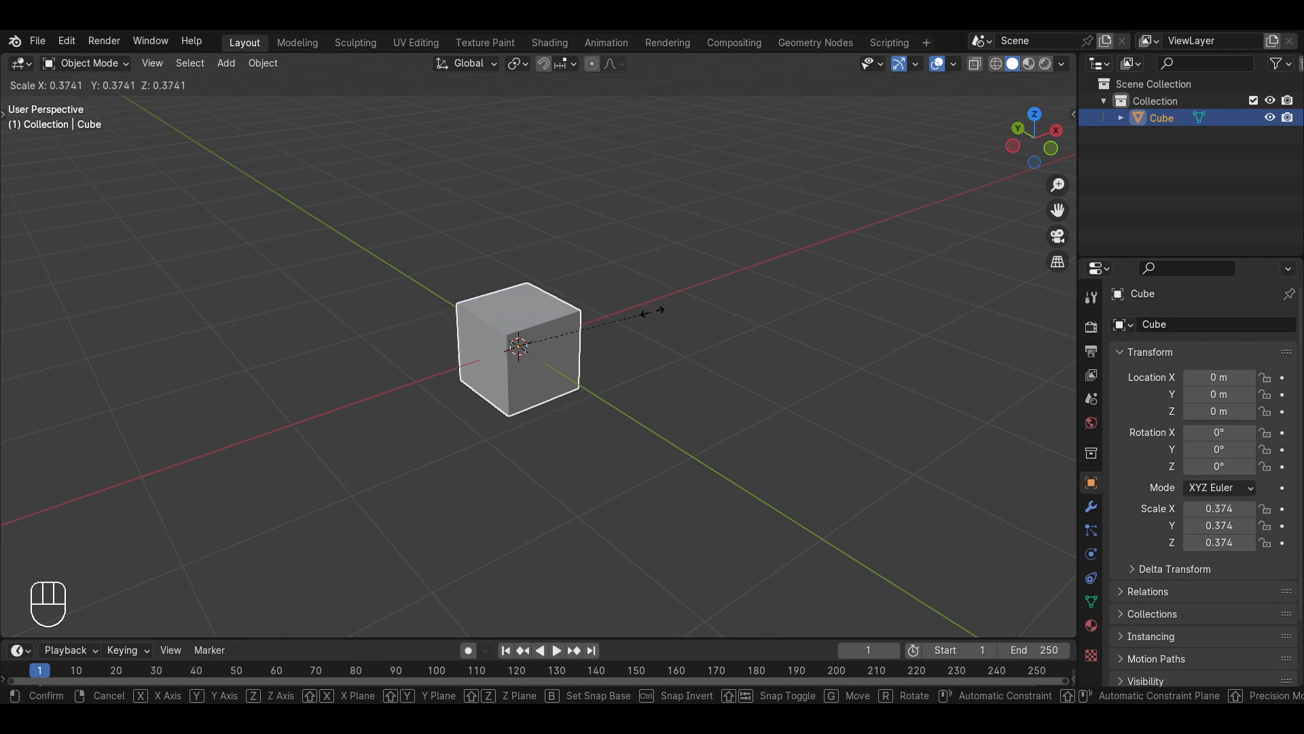
pyautogui.click(655, 309)
pyautogui.moveTo(1220, 508)
pyautogui.mouseDown()
pyautogui.moveTo(1185, 508)
pyautogui.moveTo(1200, 525)
pyautogui.moveTo(1229, 525)
pyautogui.mouseUp()
pyautogui.rightClick(1218, 508)
pyautogui.rightClick(1229, 525)
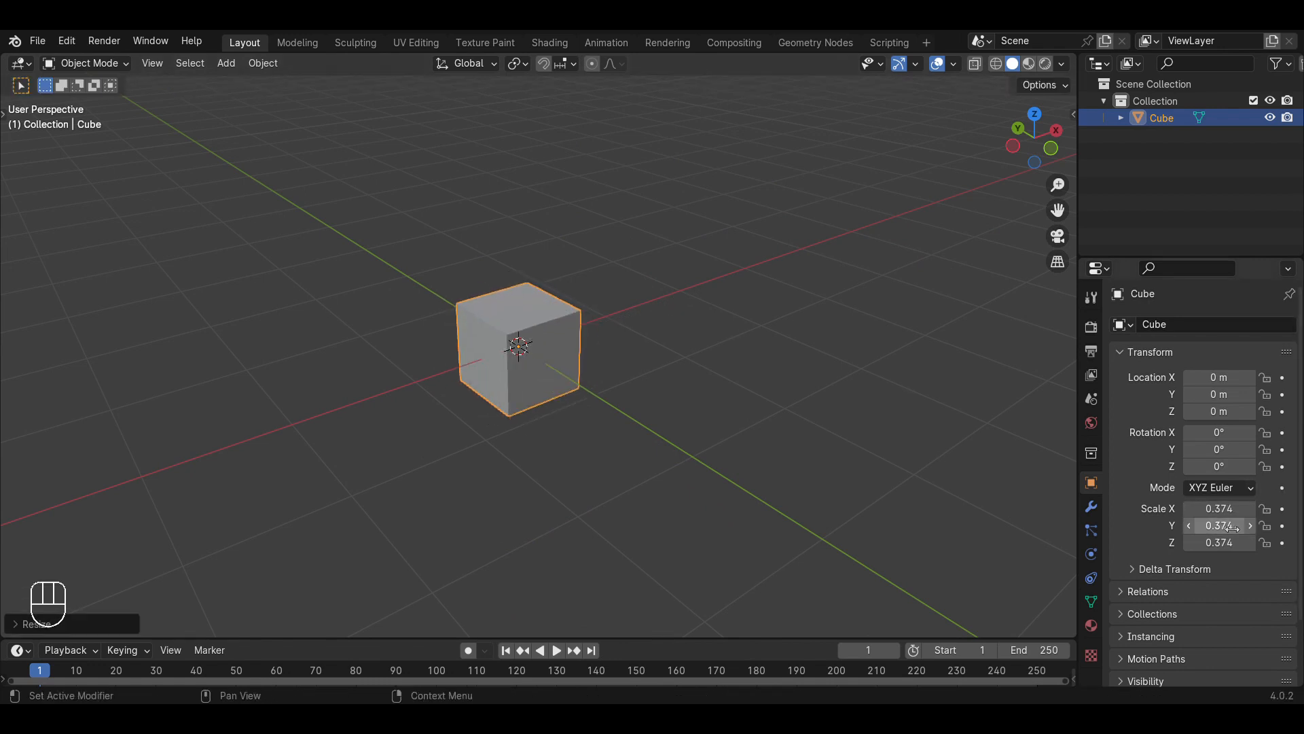
pyautogui.hotkey('alt', 's')
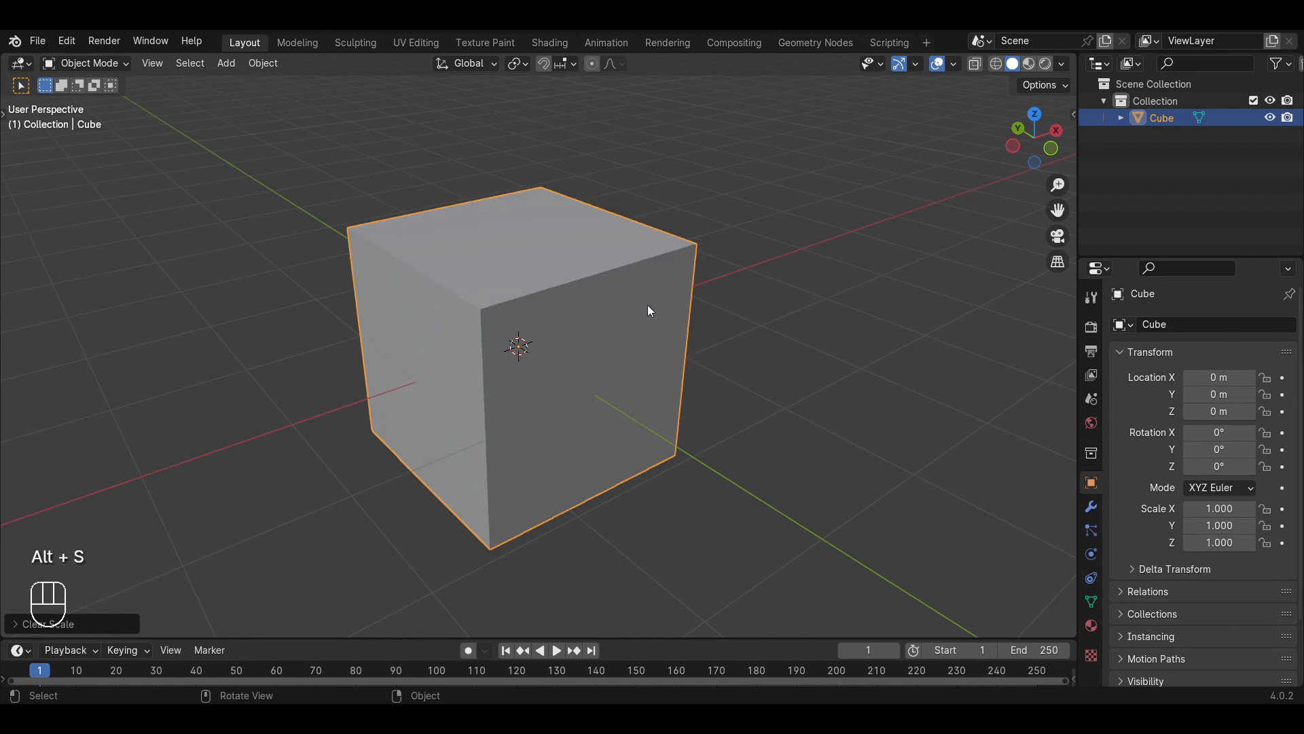
# Try scaling the cube uniformly and along the global Y axis, cancelling both attempts.
pyautogui.press('s')
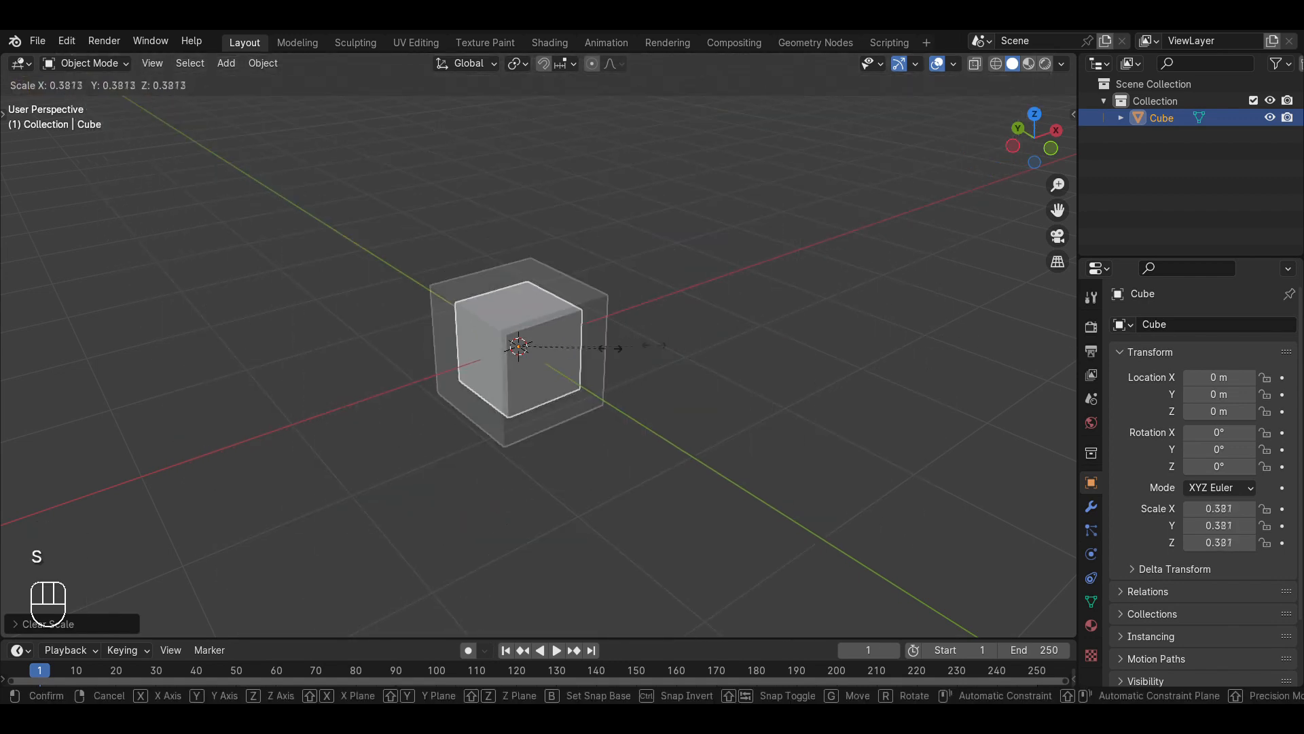
pyautogui.rightClick(785, 347)
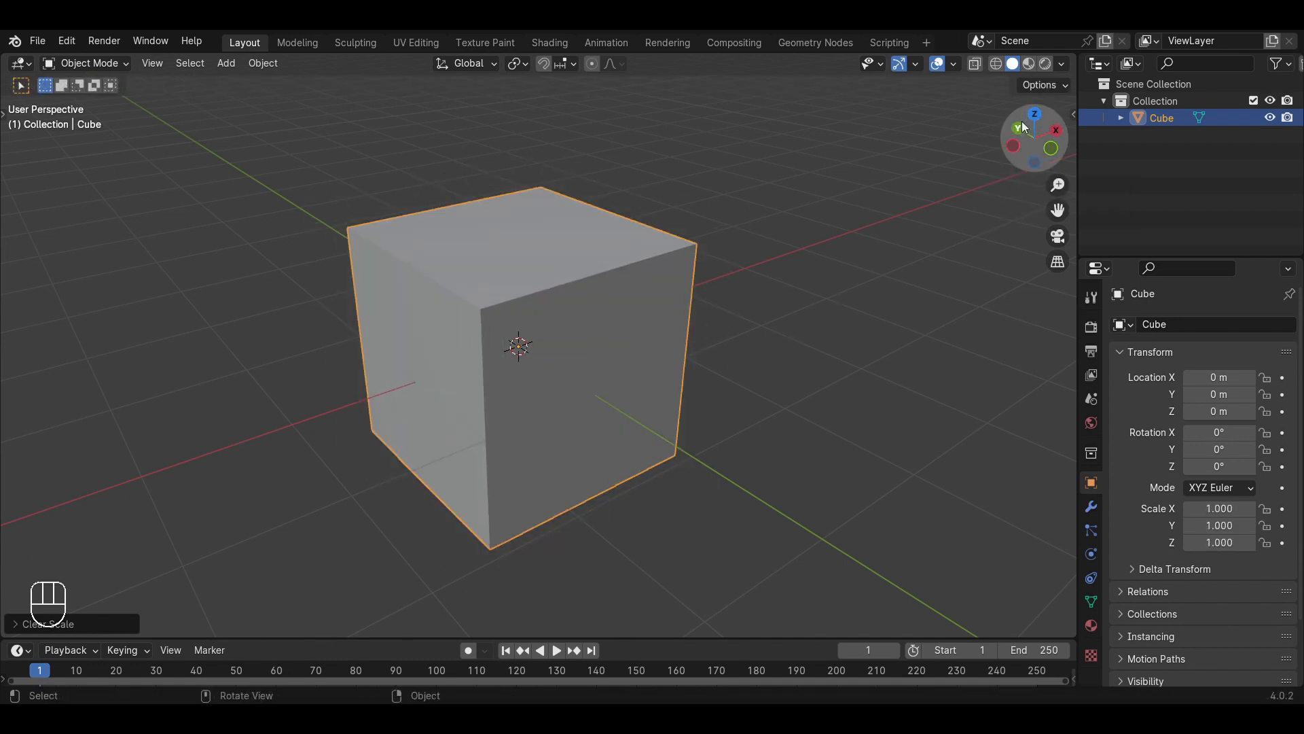
pyautogui.press('s')
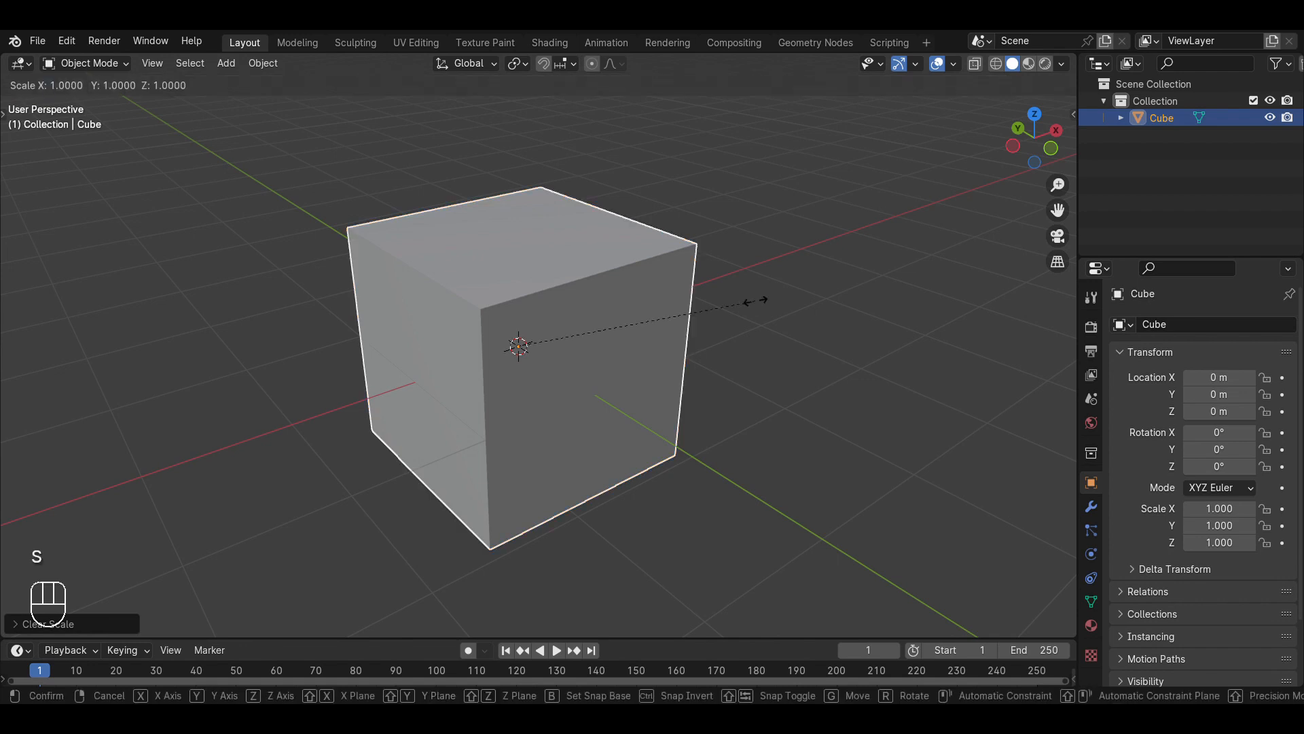
pyautogui.press('y')
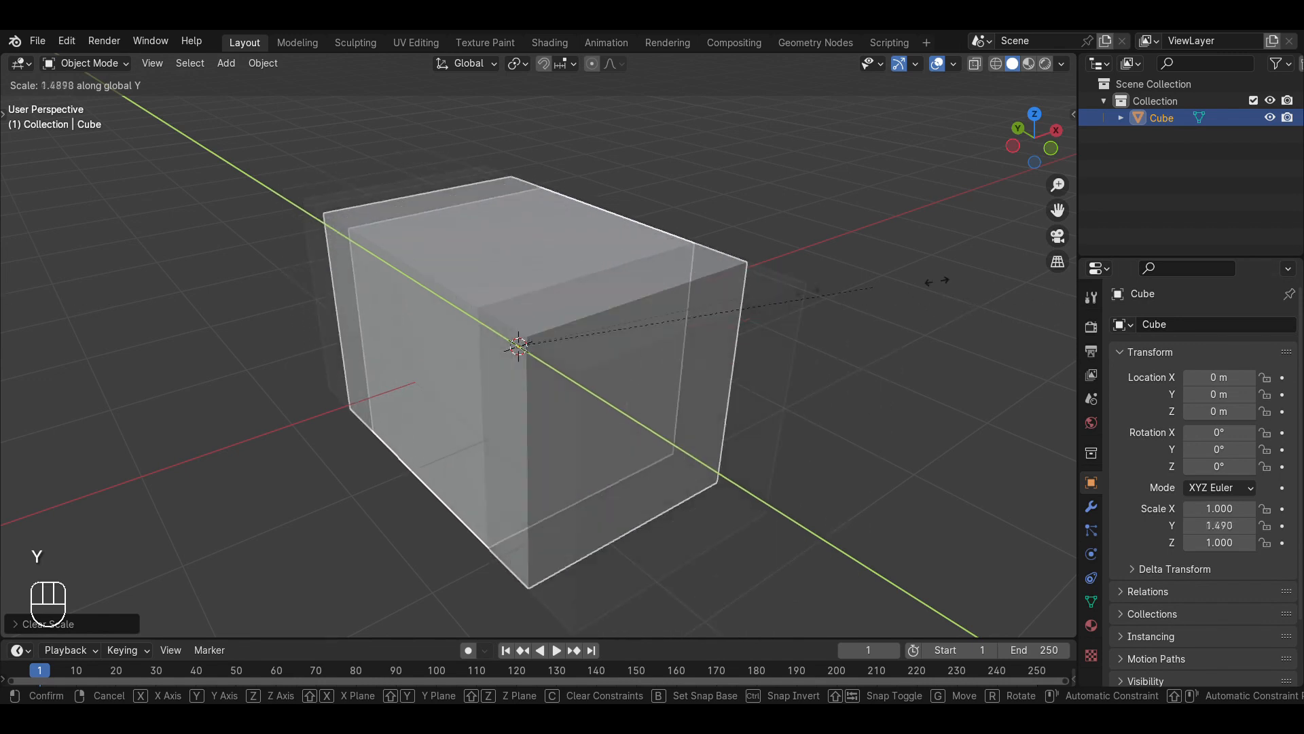
pyautogui.rightClick(673, 293)
# Try scaling the cube along the global X axis and cancel the change.
pyautogui.press('s')
pyautogui.press('x')
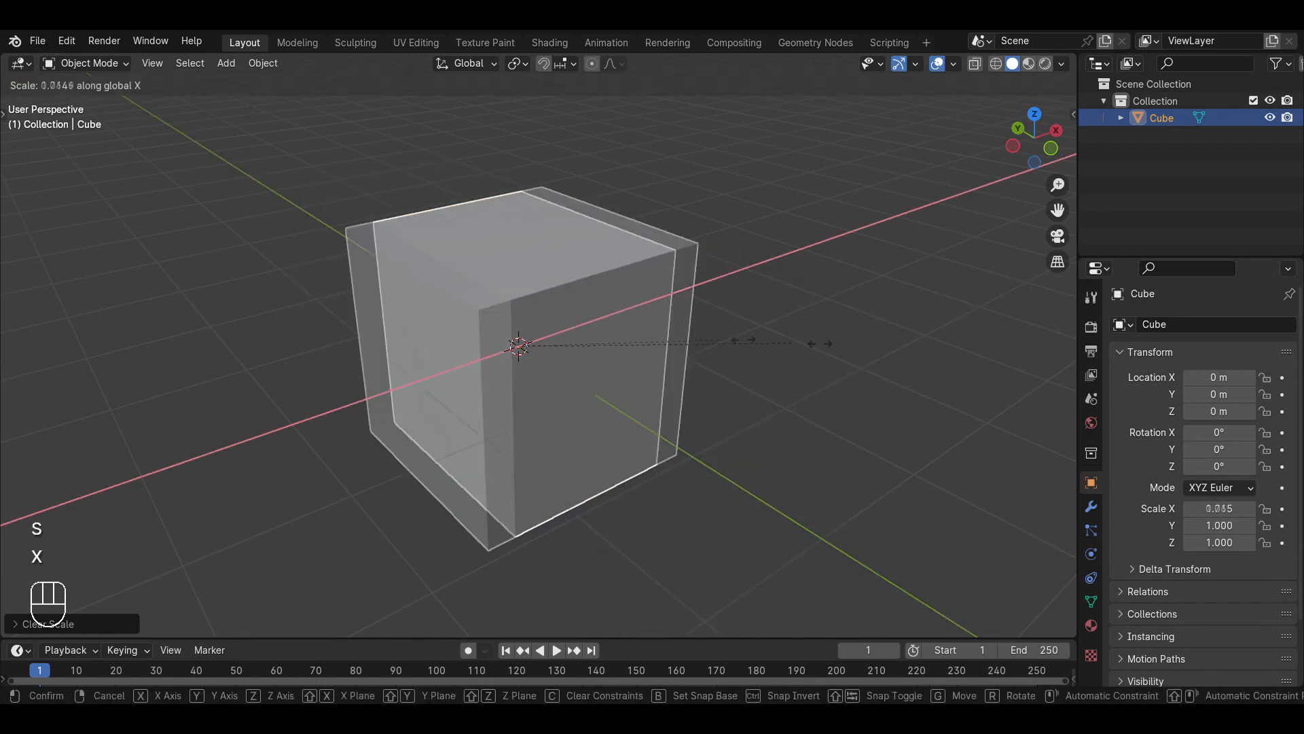
pyautogui.rightClick(893, 332)
# Scale the cube along the global Z axis to about 0.828 and clear its scale.
pyautogui.press('s')
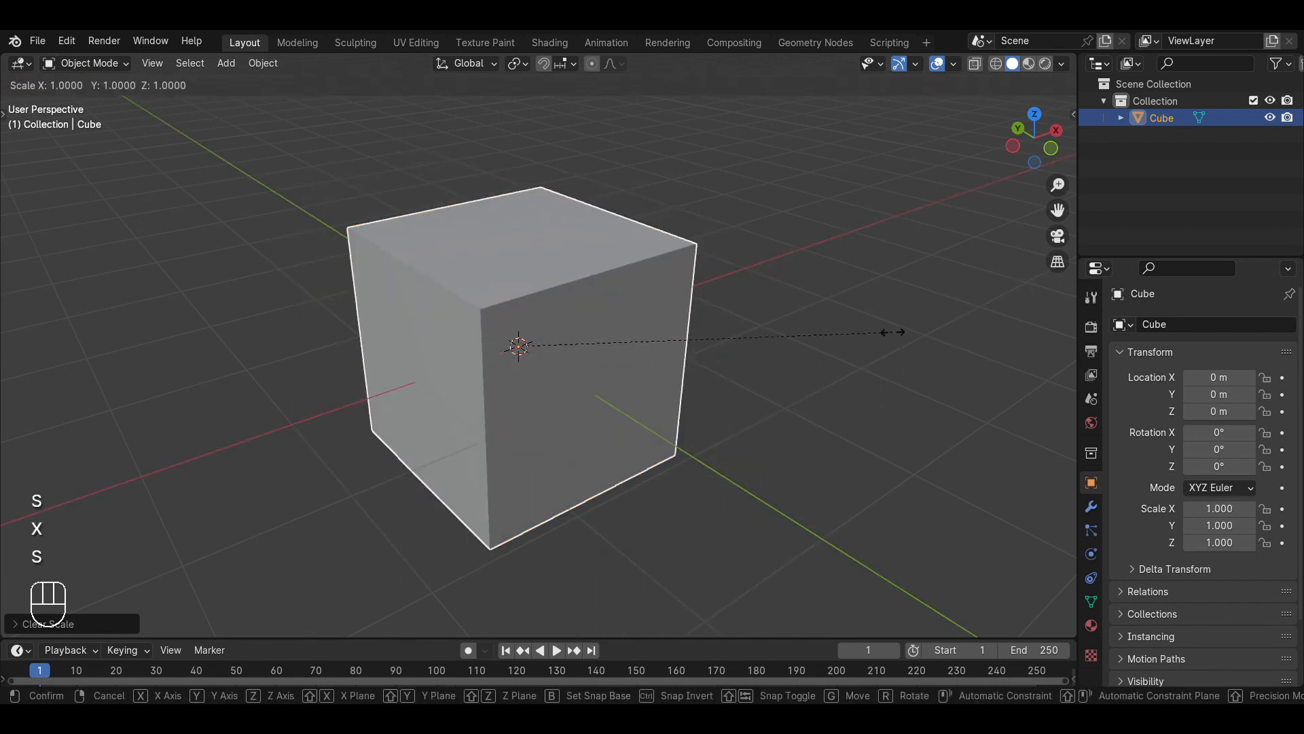
pyautogui.press('z')
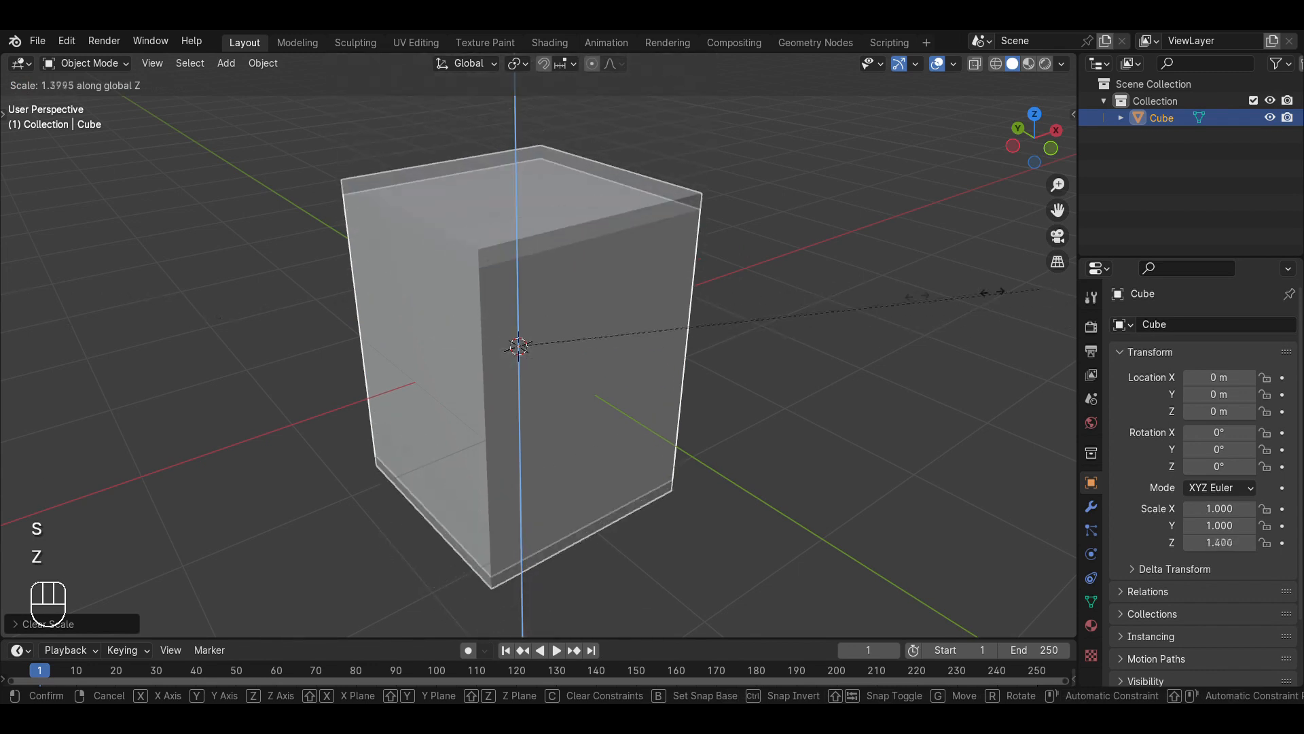
pyautogui.click(825, 303)
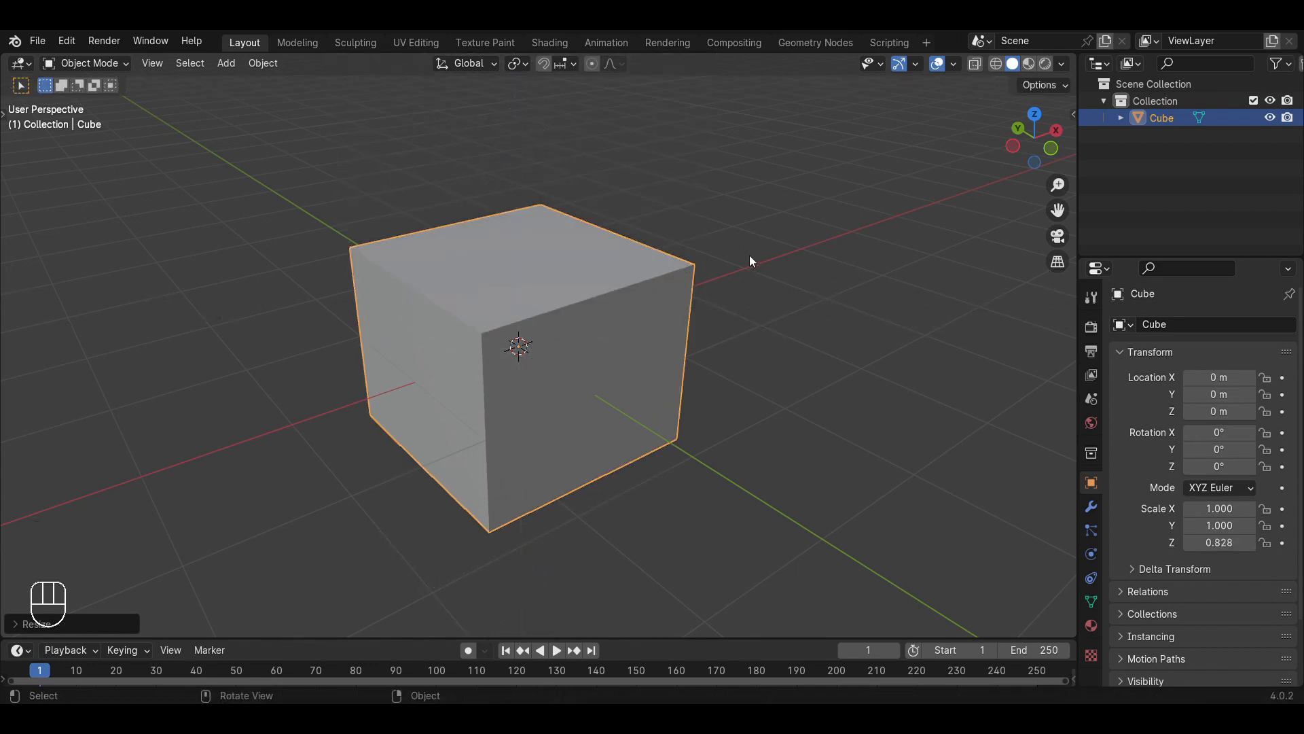
pyautogui.hotkey('alt', 's')
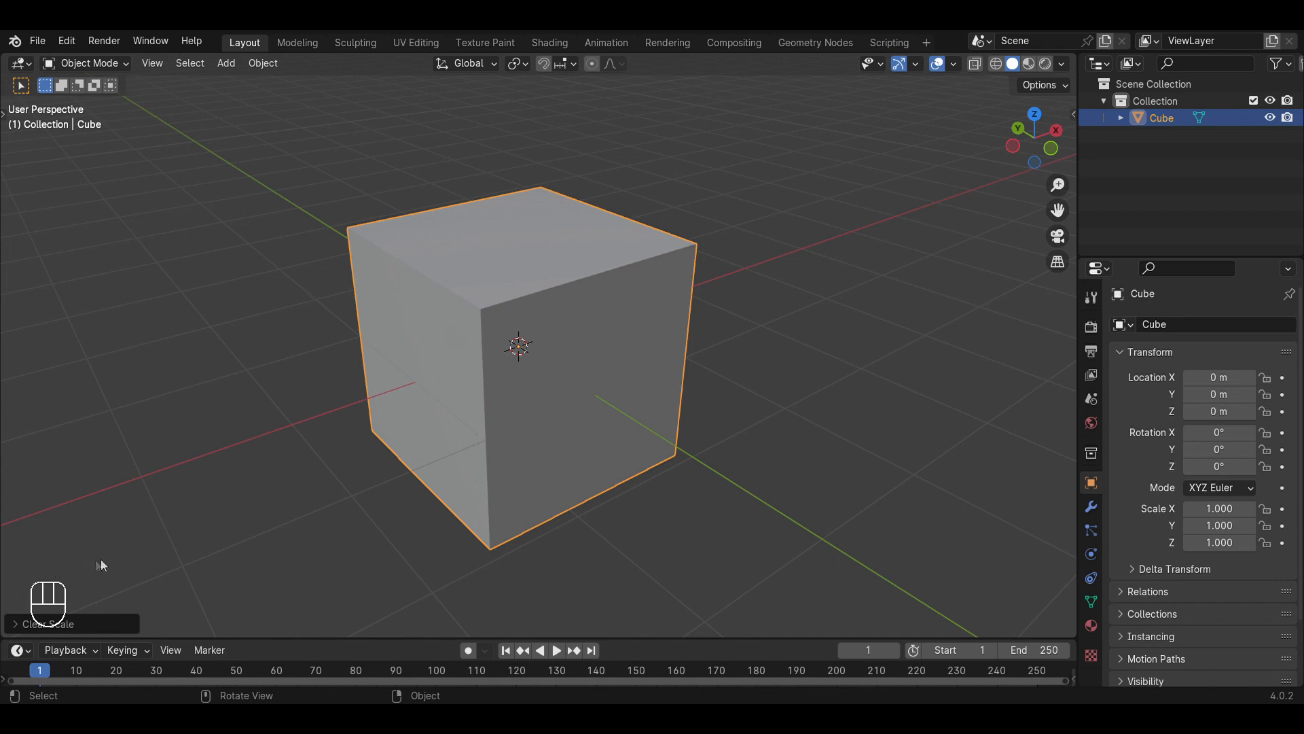
pyautogui.hotkey('alt', 's')
# Shrink the cube uniformly to a scale of about 0.326 and reset its scale.
pyautogui.press('s')
pyautogui.click(664, 313)
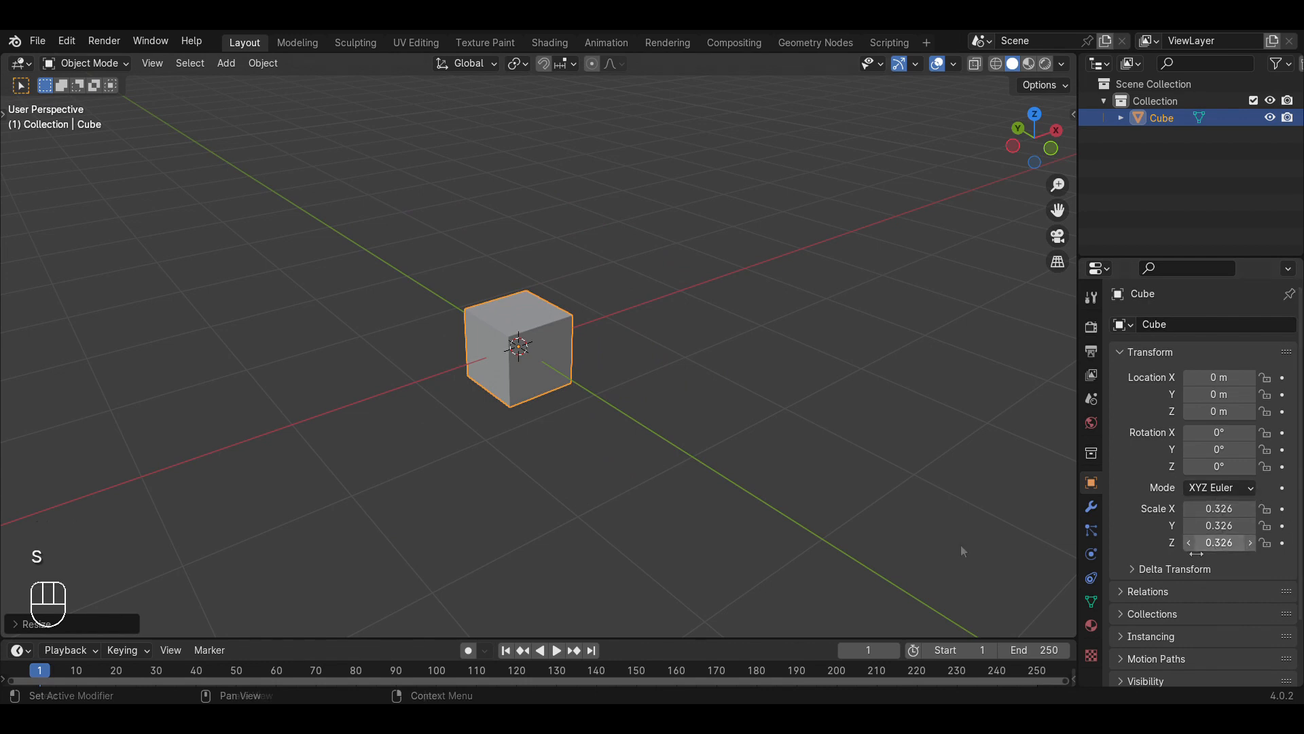
pyautogui.hotkey('alt', 's')
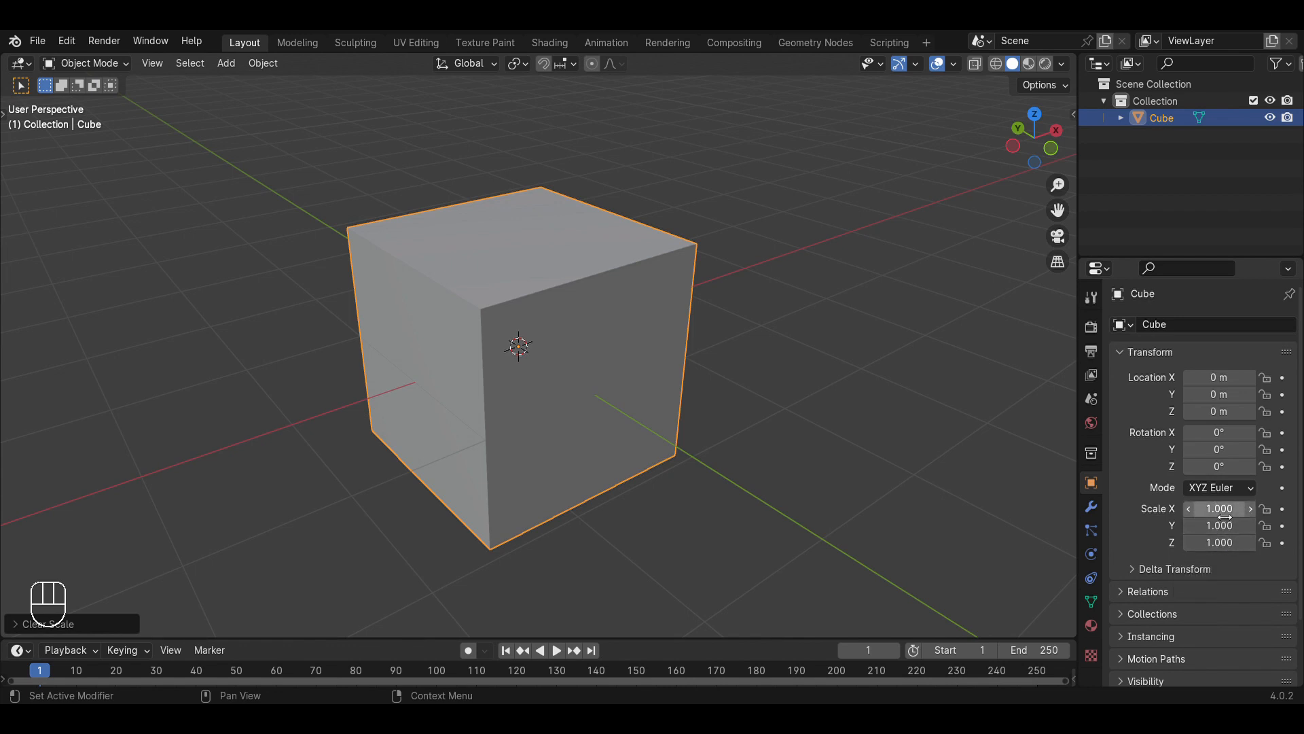
# Enlarge the cube uniformly to a scale of about 2.370 and reset its scale.
pyautogui.press('s')
pyautogui.click(894, 455)
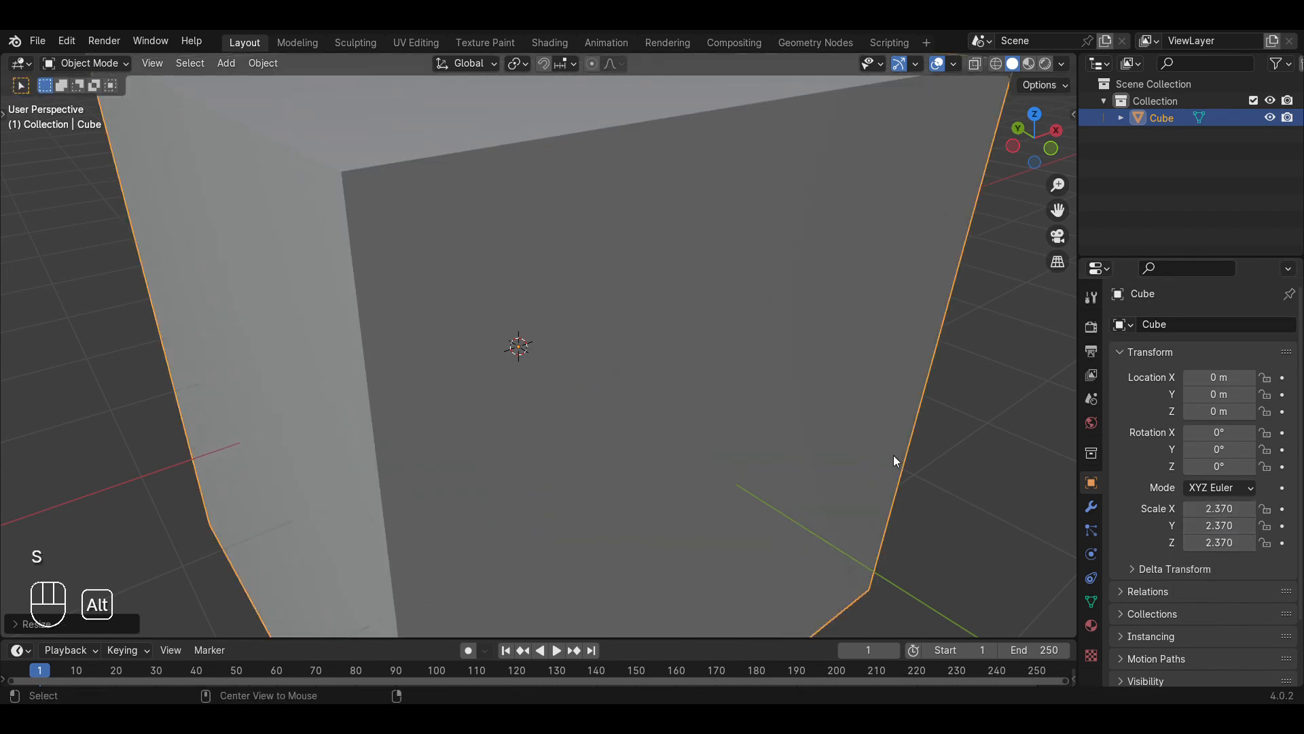
pyautogui.hotkey('alt', 's')
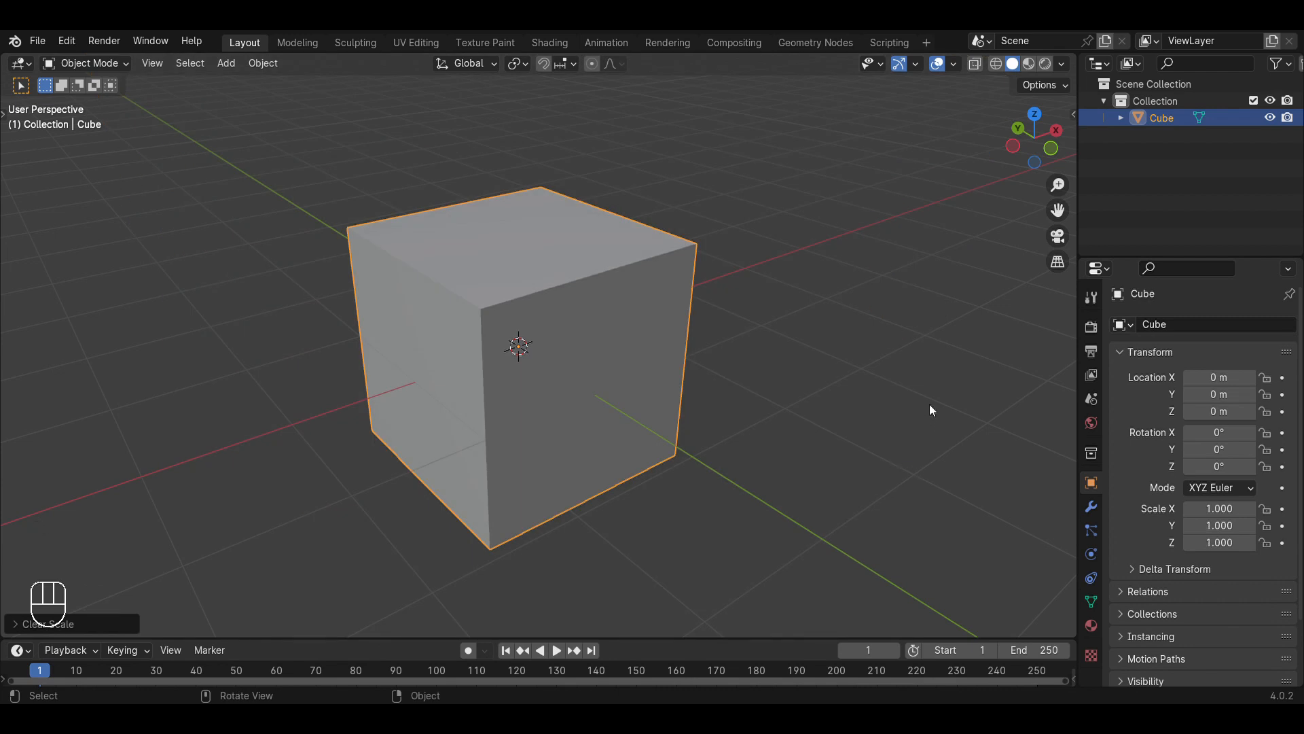
# Switch to the Modeling workspace to edit the cube's mesh.
pyautogui.scroll(-2, 930, 404)
pyautogui.scroll(2, 555, 251)
pyautogui.click(321, 40)
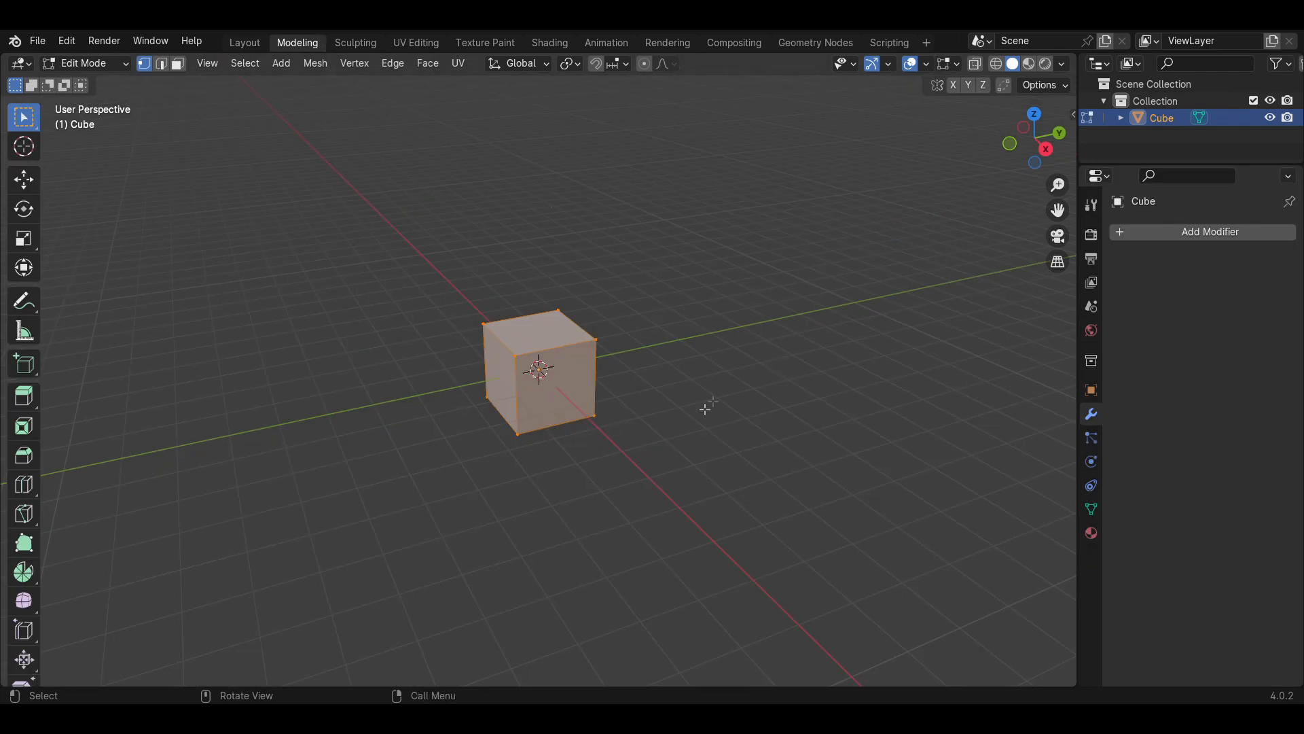
pyautogui.scroll(6, 508, 414)
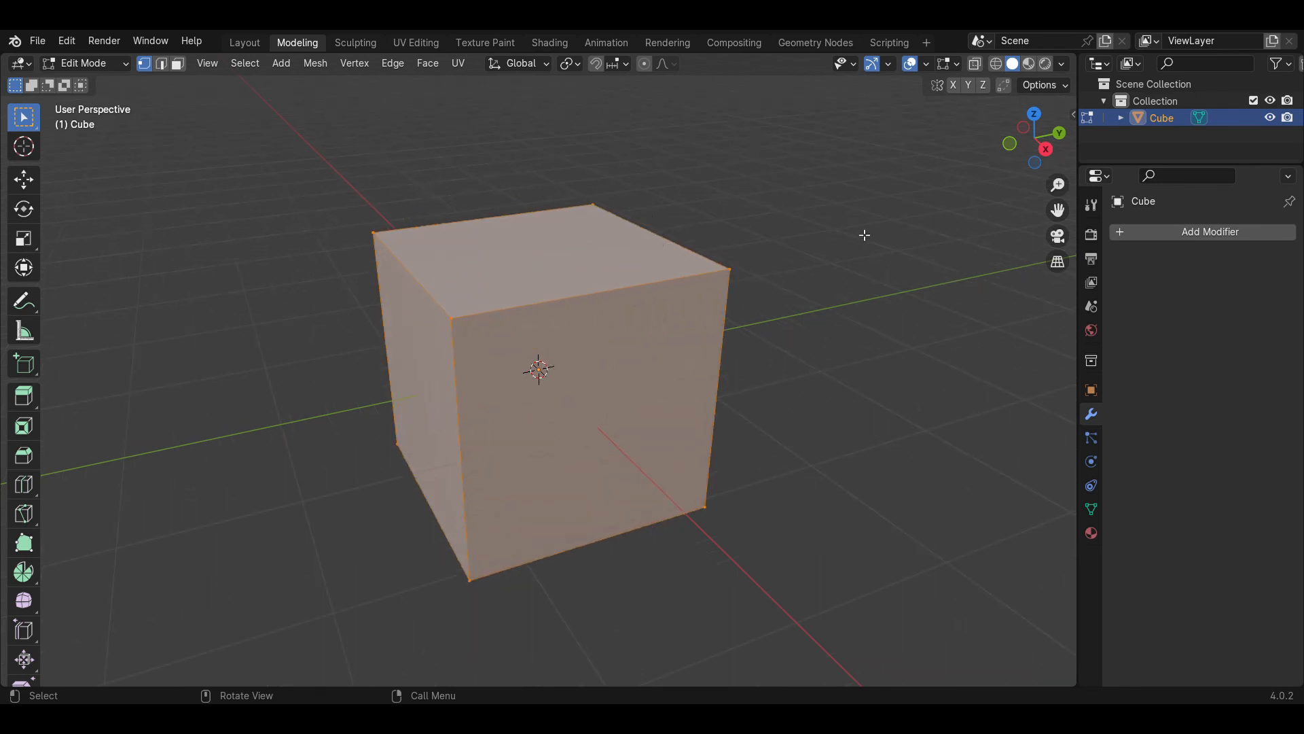
# Enable the Screencast Keys overlay in this workspace, collapse its settings and hide the sidebar.
pyautogui.press('n')
pyautogui.click(1067, 257)
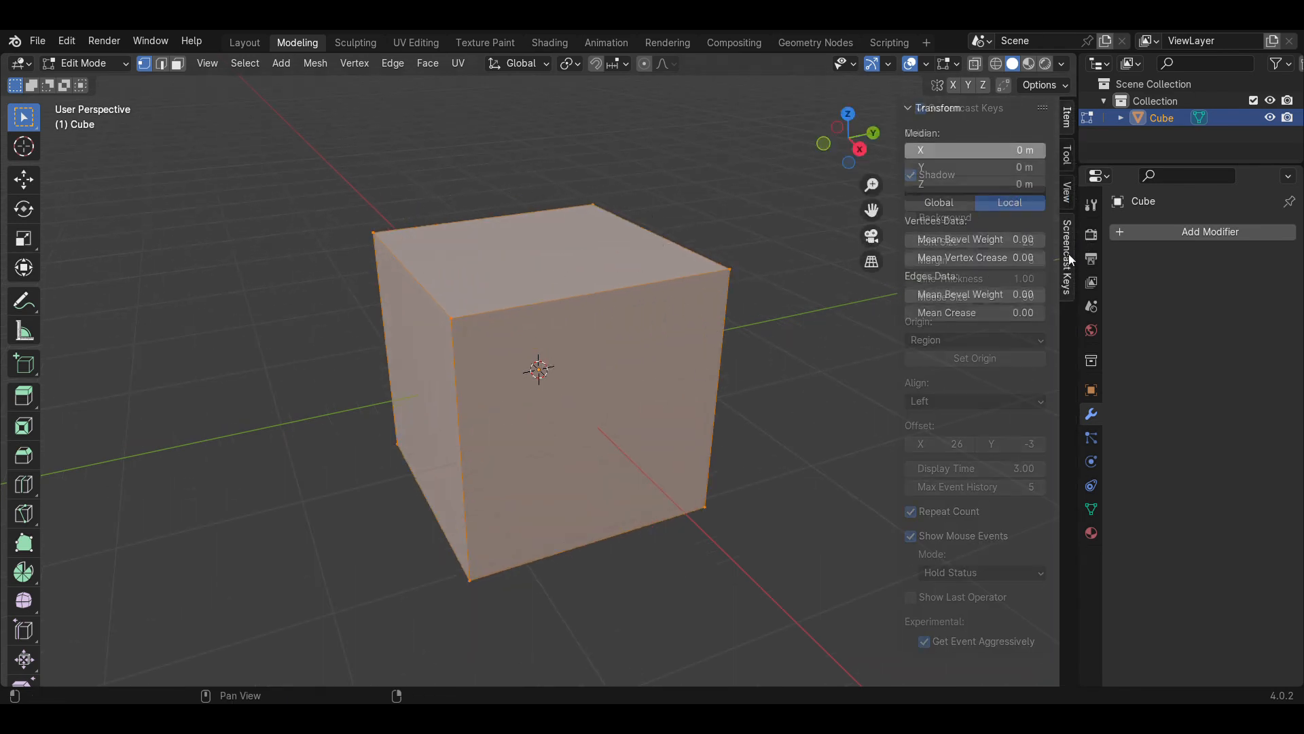
pyautogui.click(921, 108)
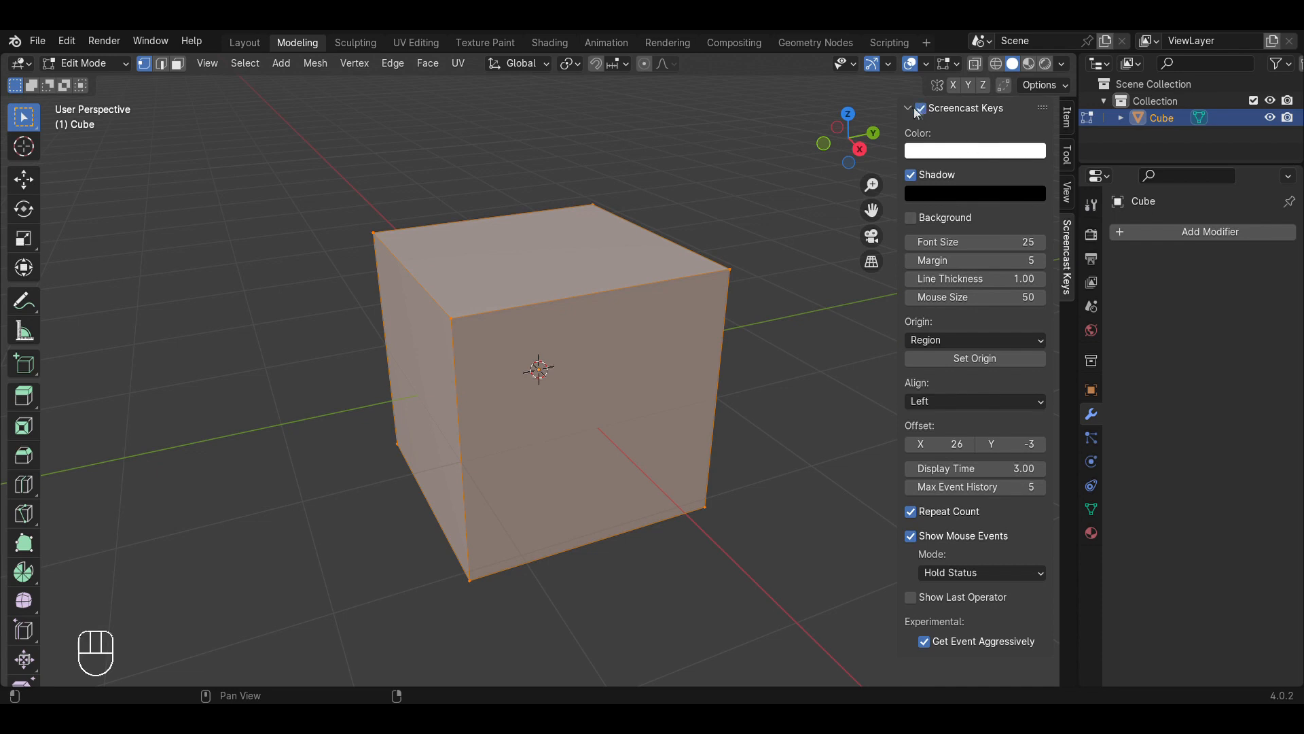
pyautogui.click(909, 108)
pyautogui.press('n')
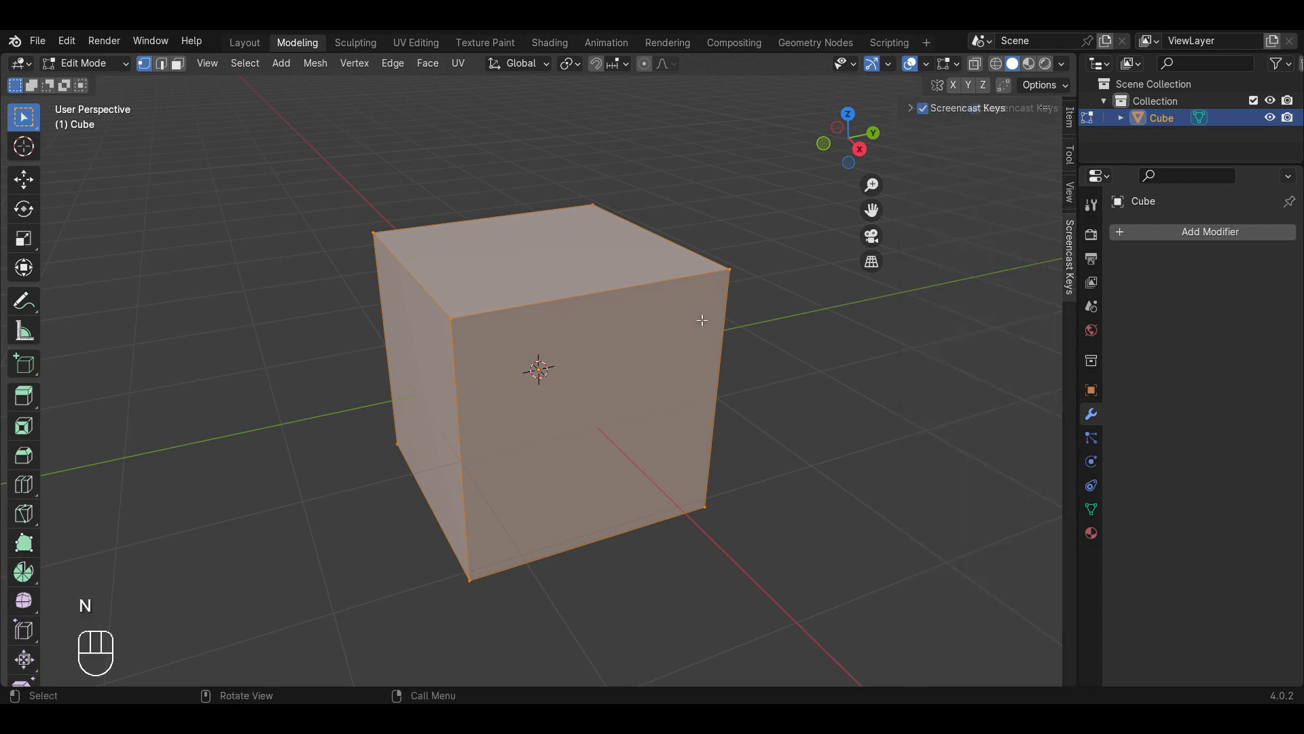
# Select the corner vertices of the cube's top face one at a time in the Modeling workspace.
pyautogui.click(287, 40)
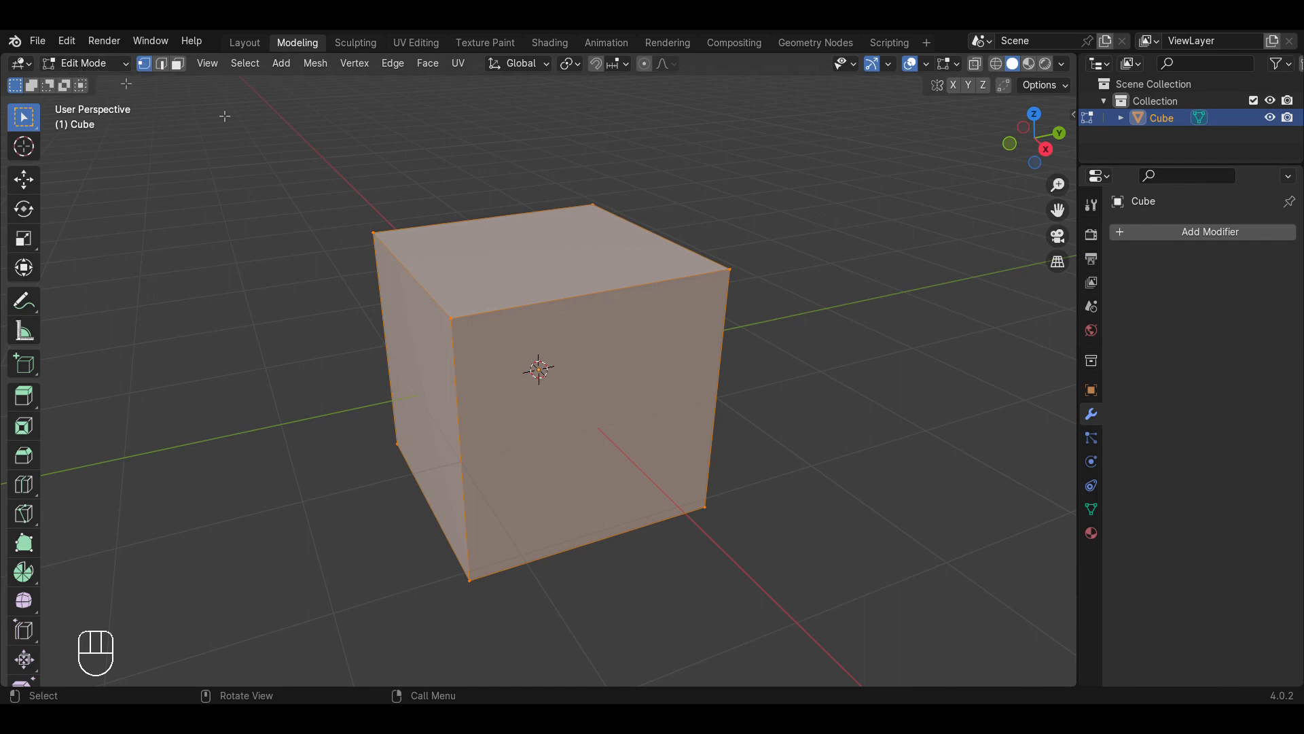
pyautogui.scroll(2, 752, 274)
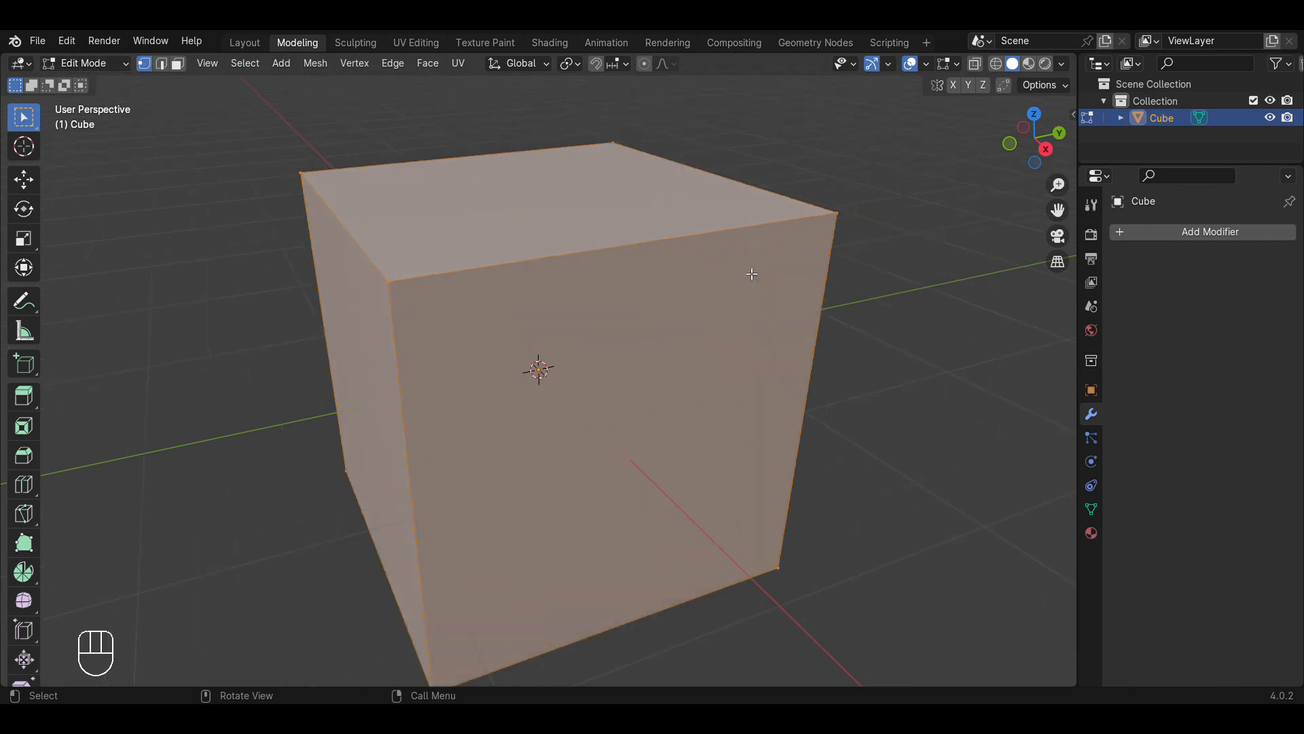
pyautogui.click(841, 220)
pyautogui.click(616, 144)
pyautogui.click(303, 176)
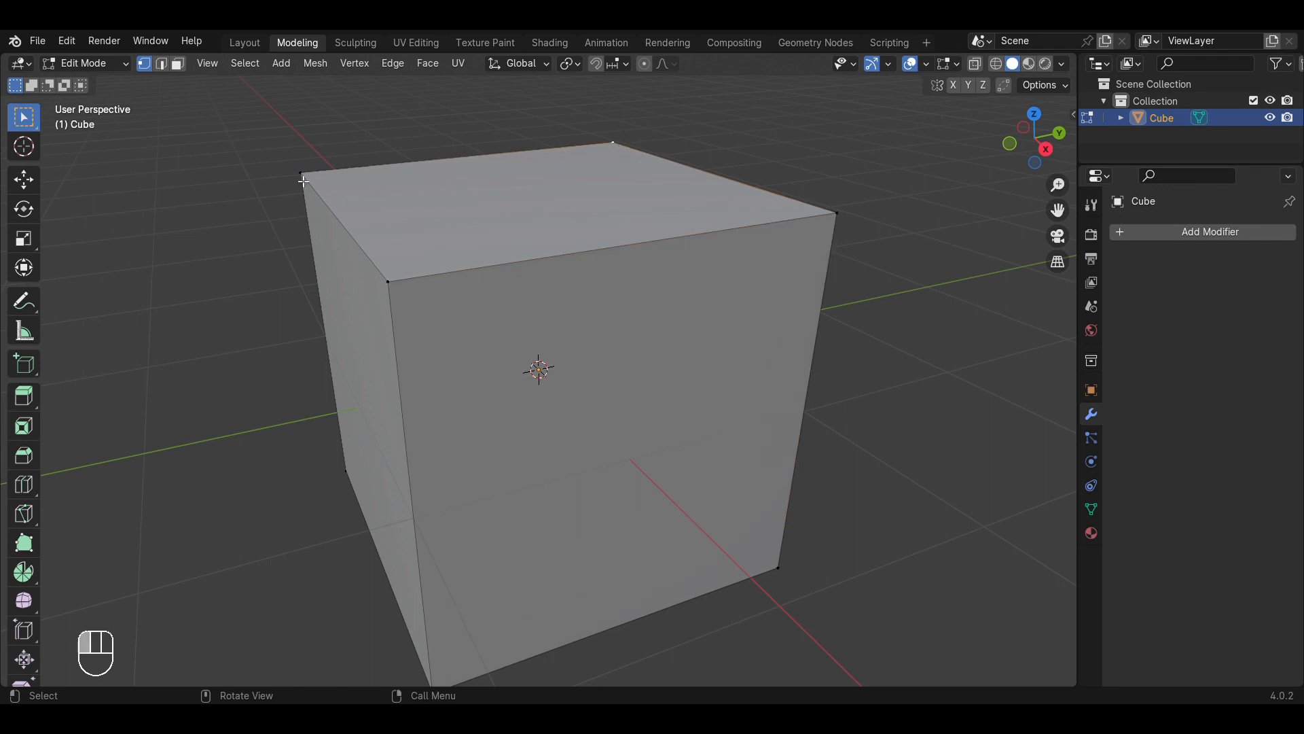
pyautogui.click(391, 284)
pyautogui.scroll(-3, 815, 331)
pyautogui.moveTo(797, 355); pyautogui.dragTo(524, 466, button='middle')
pyautogui.click(461, 286)
pyautogui.moveTo(461, 286); pyautogui.dragTo(976, 239, button='middle')
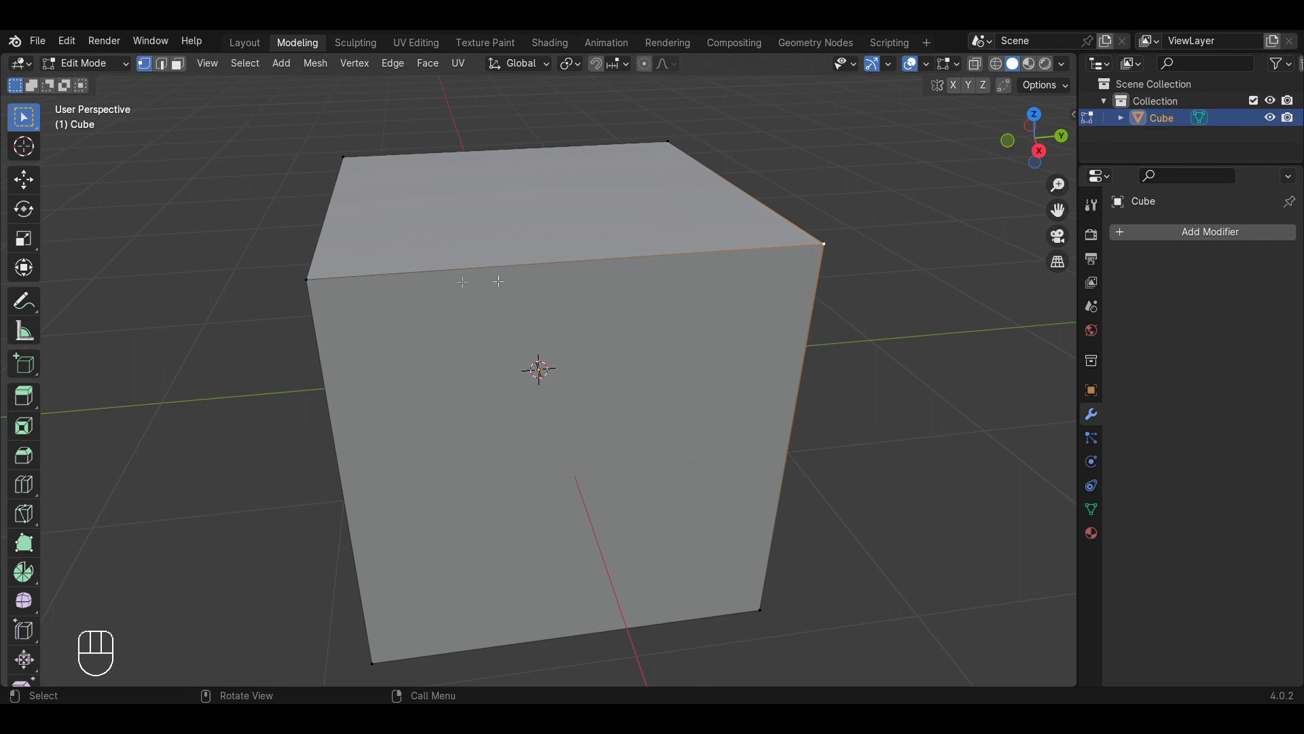
pyautogui.moveTo(402, 287); pyautogui.dragTo(656, 288, button='middle')
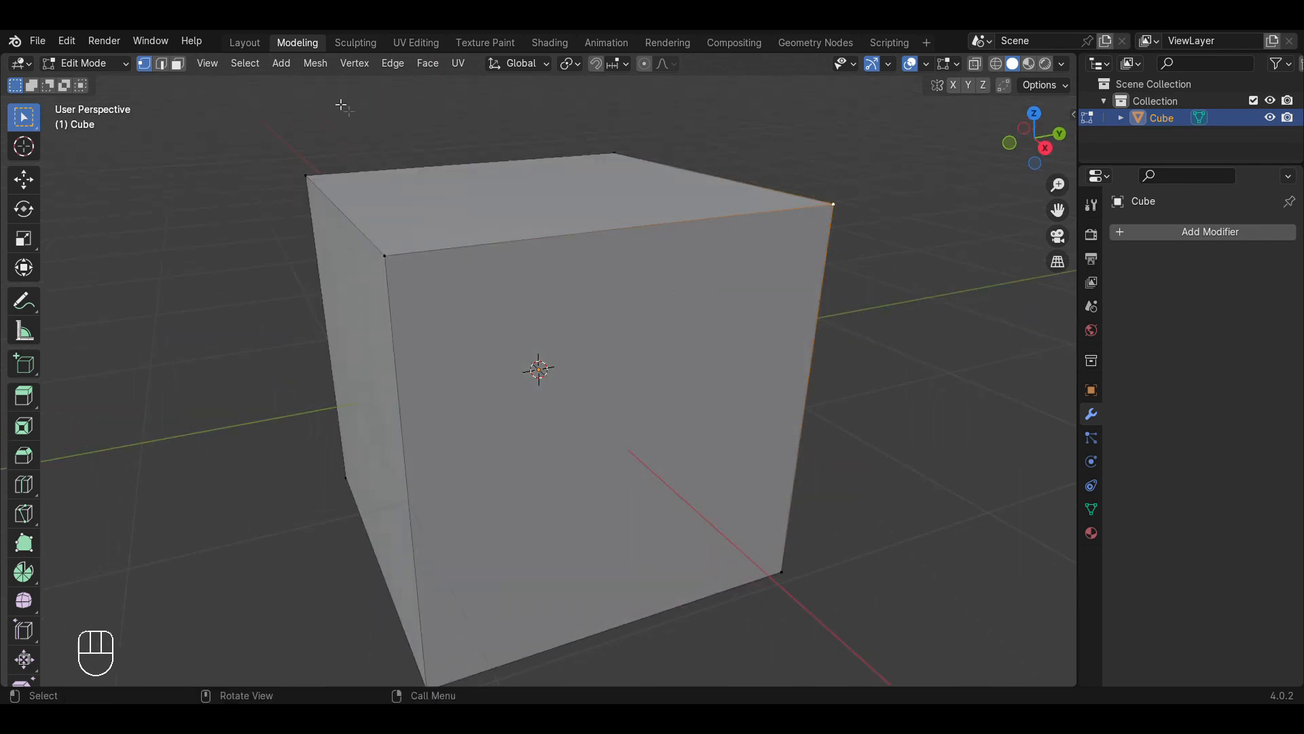
# Return to the Layout workspace and put the cube in Edit Mode with its whole mesh selected.
pyautogui.click(239, 44)
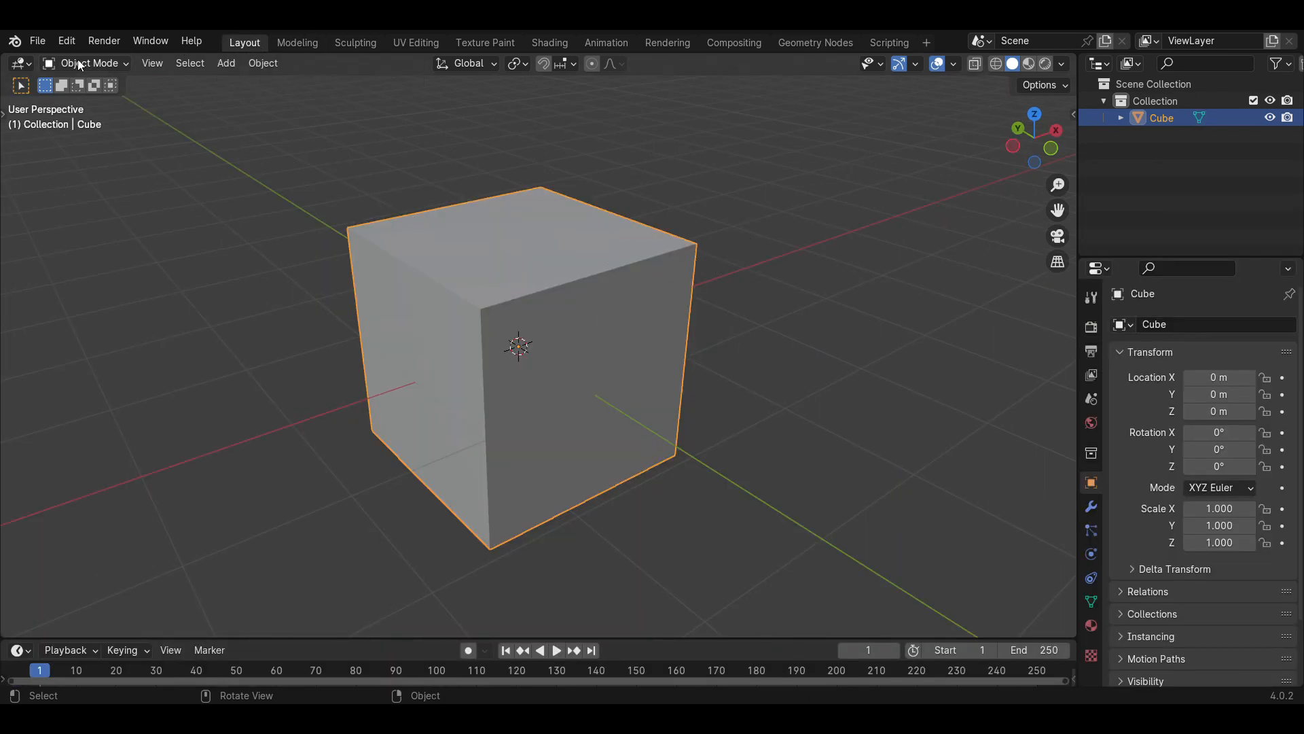
pyautogui.click(107, 63)
pyautogui.press('Tab')
pyautogui.press('Tab')
pyautogui.press('Tab')
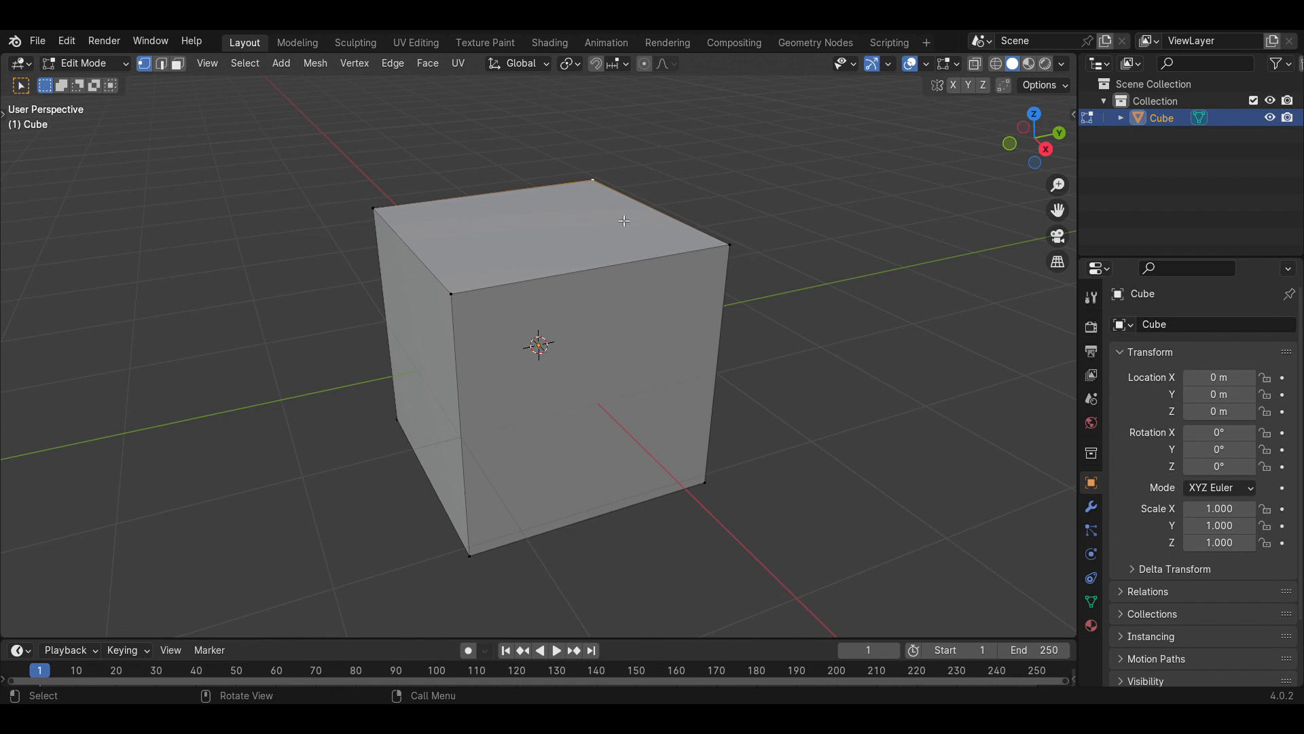
pyautogui.press('a')
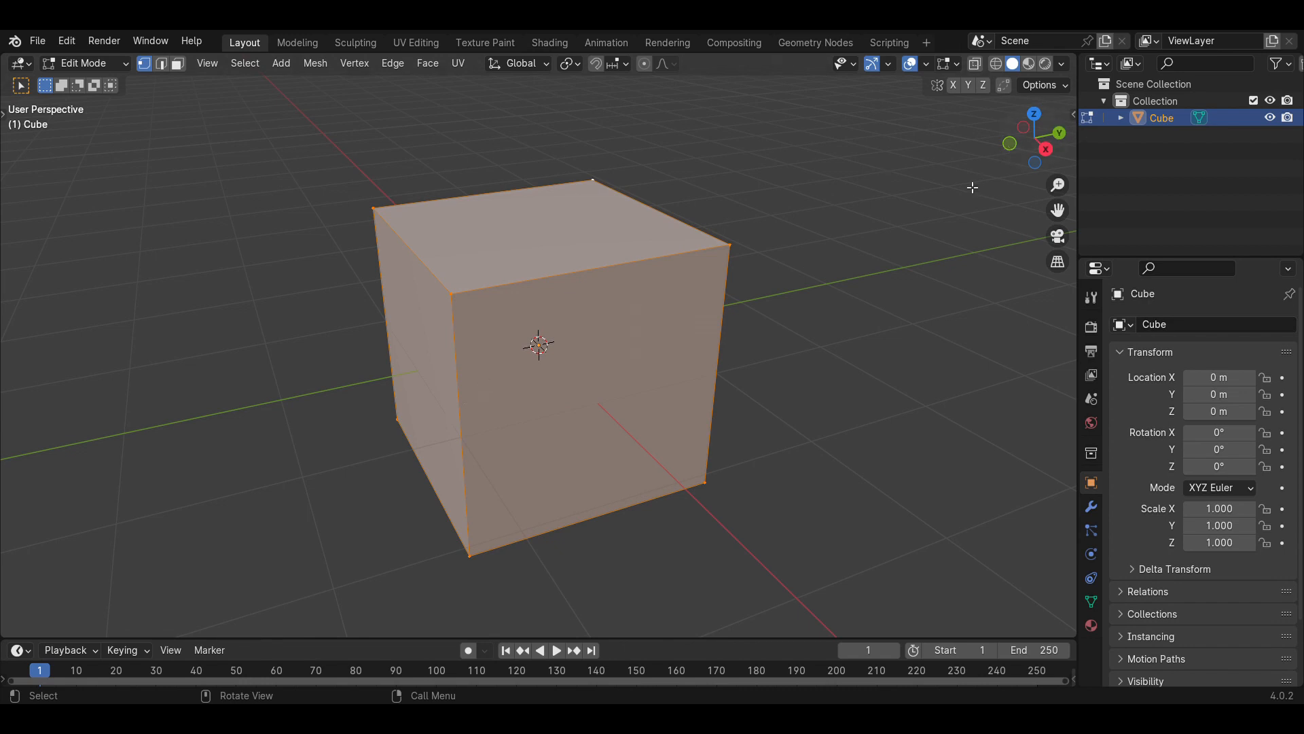
# Enable the Screencast Keys overlay for the Layout workspace, collapse its settings and hide the sidebar.
pyautogui.press('n')
pyautogui.keyDown('ctrl'); pyautogui.scroll(-3, 944, 118); pyautogui.keyUp('ctrl')
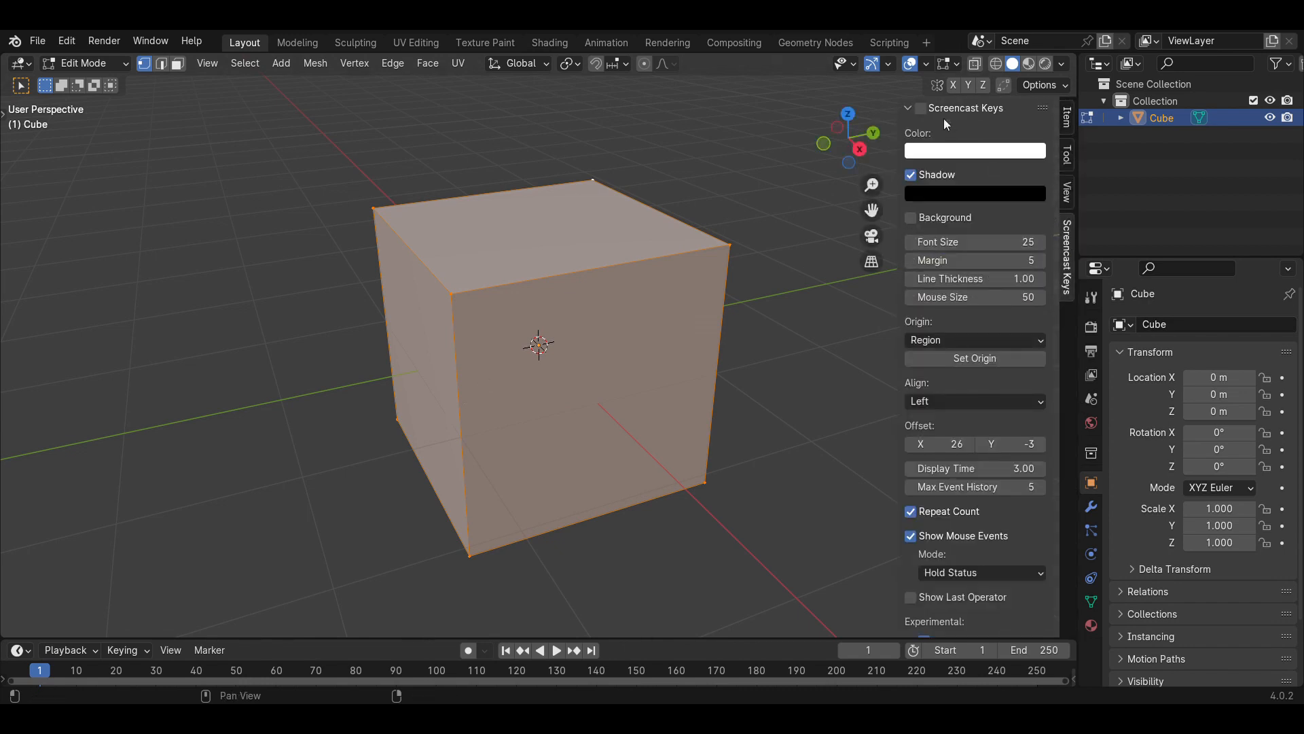
pyautogui.click(907, 108)
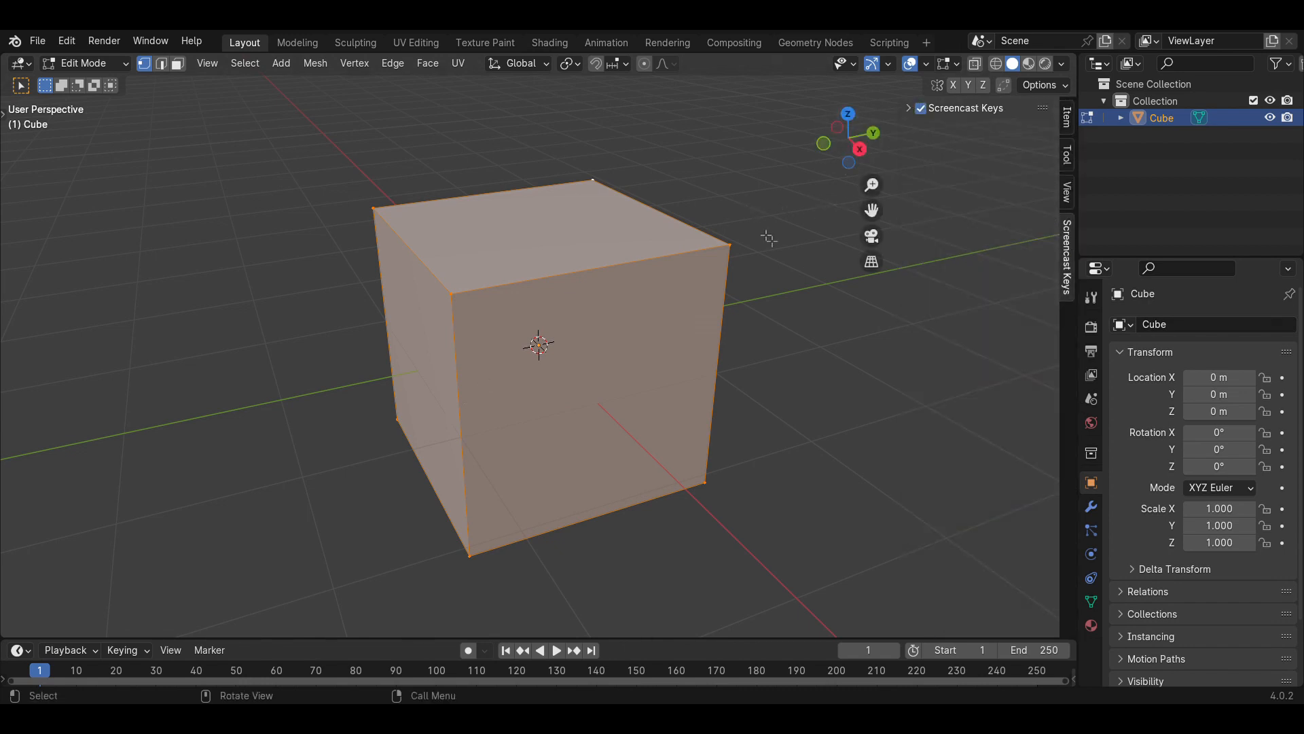
pyautogui.press('n')
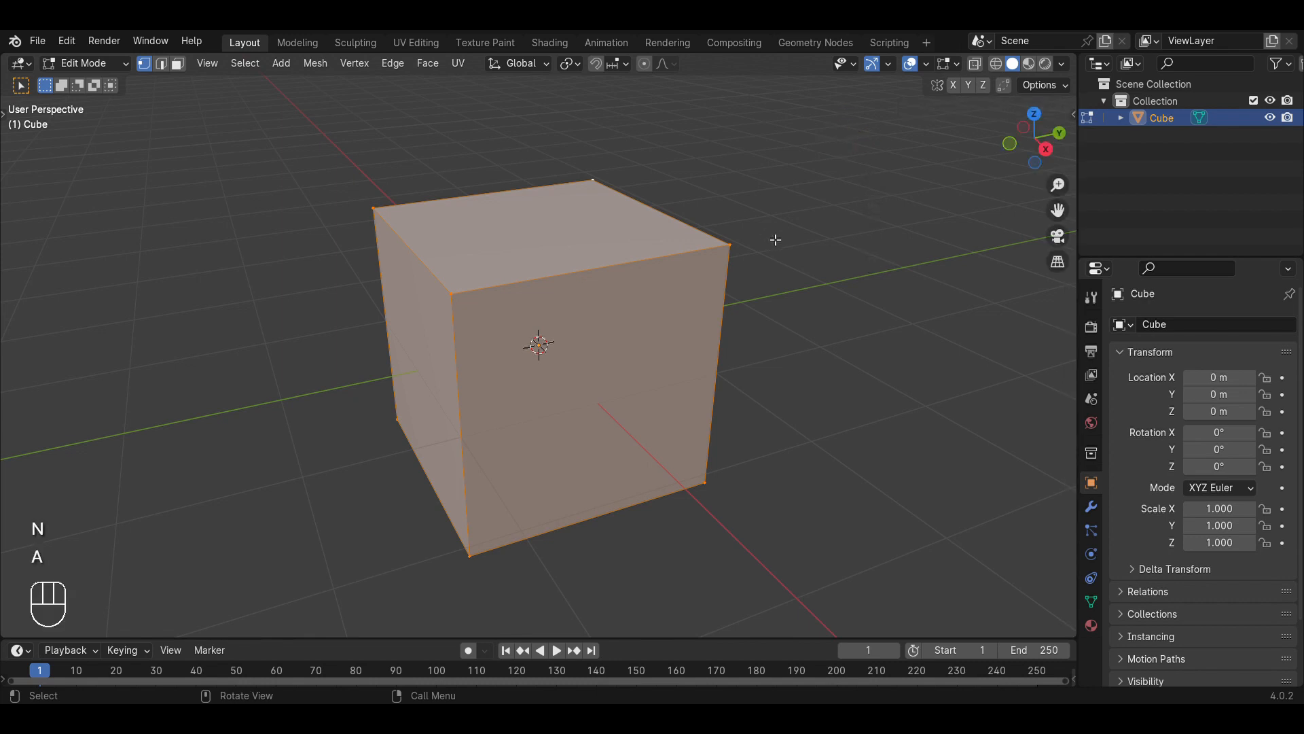
# Practise selecting and deselecting the whole cube mesh, and pick single vertices at its top corners.
pyautogui.press('a')
pyautogui.press('a')
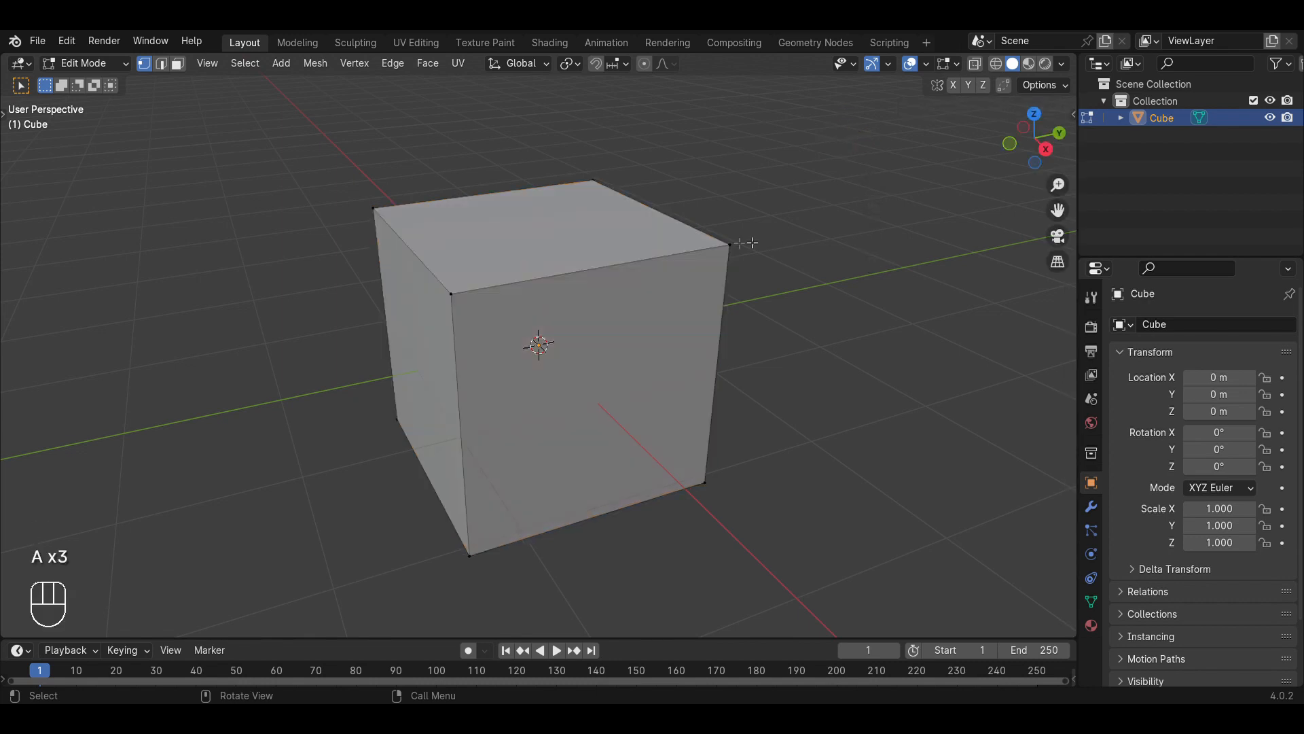
pyautogui.press('a')
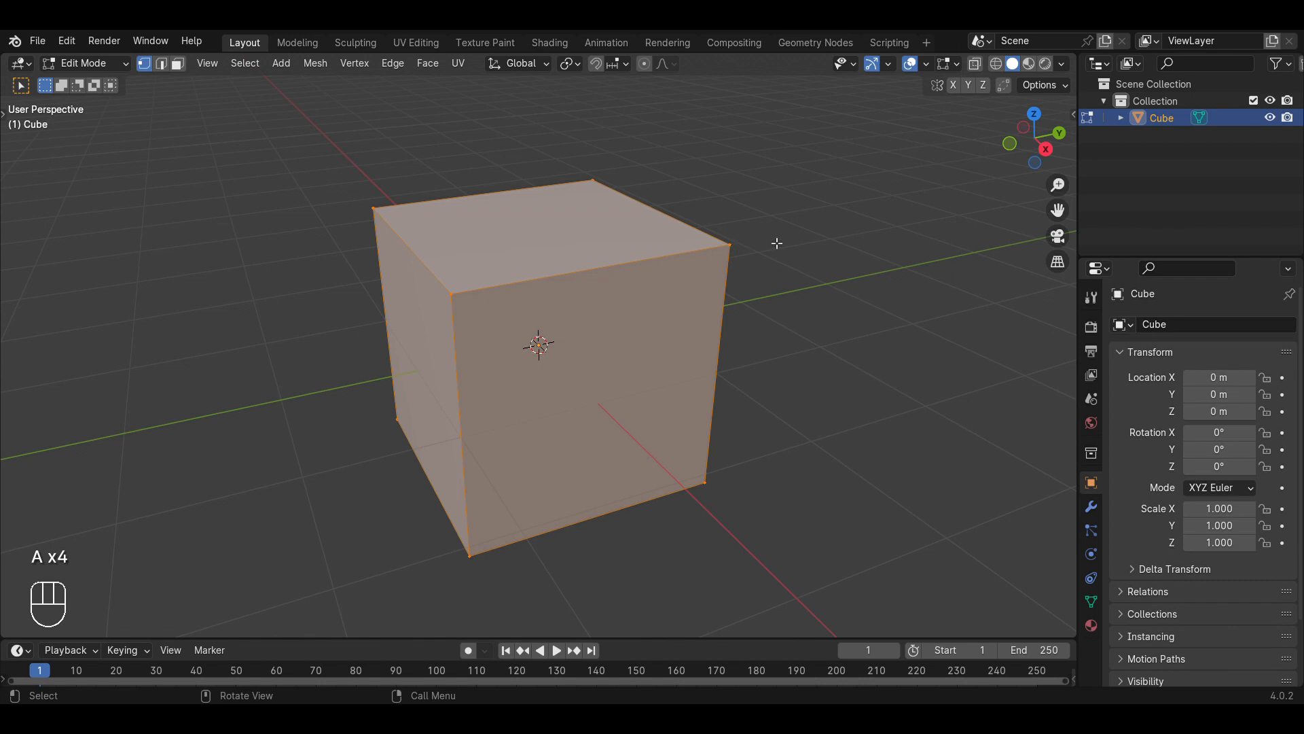
pyautogui.press('a')
pyautogui.press('a')
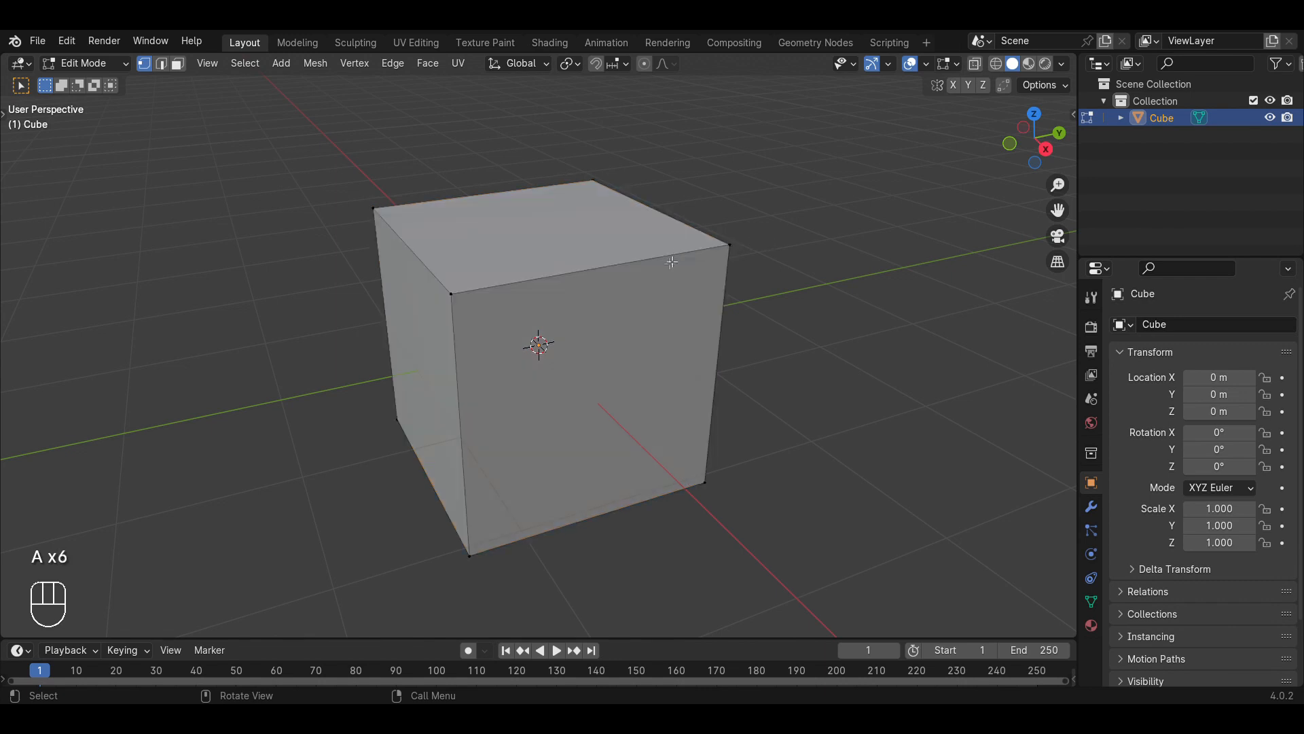
pyautogui.press('a')
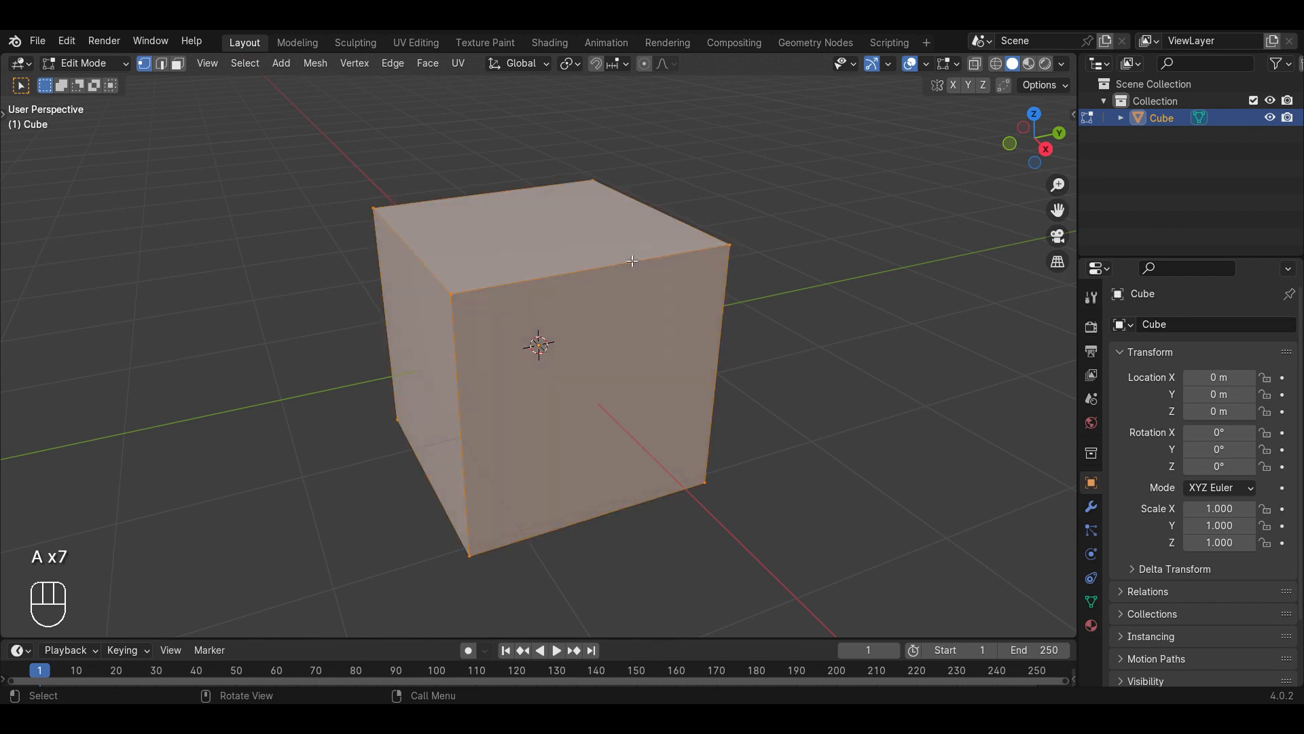
pyautogui.press('a')
pyautogui.press('a')
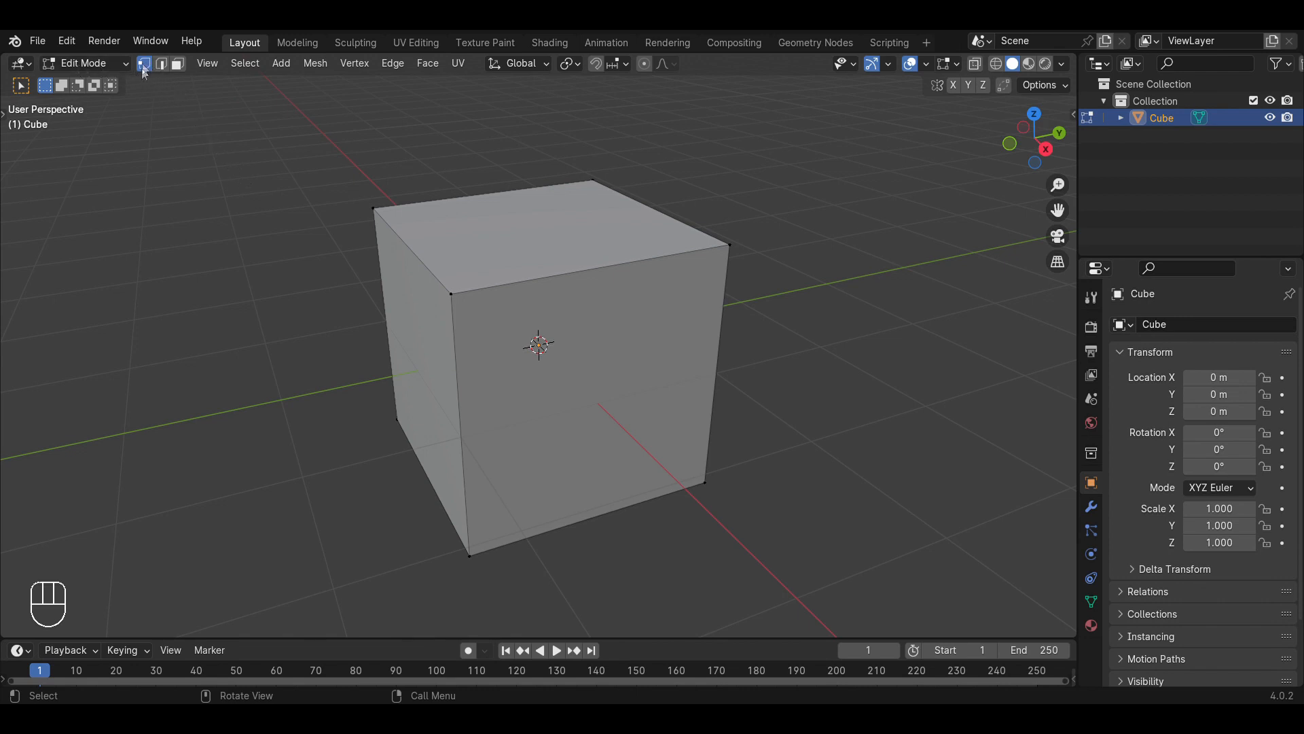
pyautogui.click(383, 221)
pyautogui.click(596, 177)
# Switch to edge selection, try moving two edges of the cube's top face and undo the last move.
pyautogui.click(161, 64)
pyautogui.click(410, 245)
pyautogui.press('g')
pyautogui.rightClick(399, 198)
pyautogui.click(572, 277)
pyautogui.press('g')
pyautogui.press('g')
pyautogui.click(723, 343)
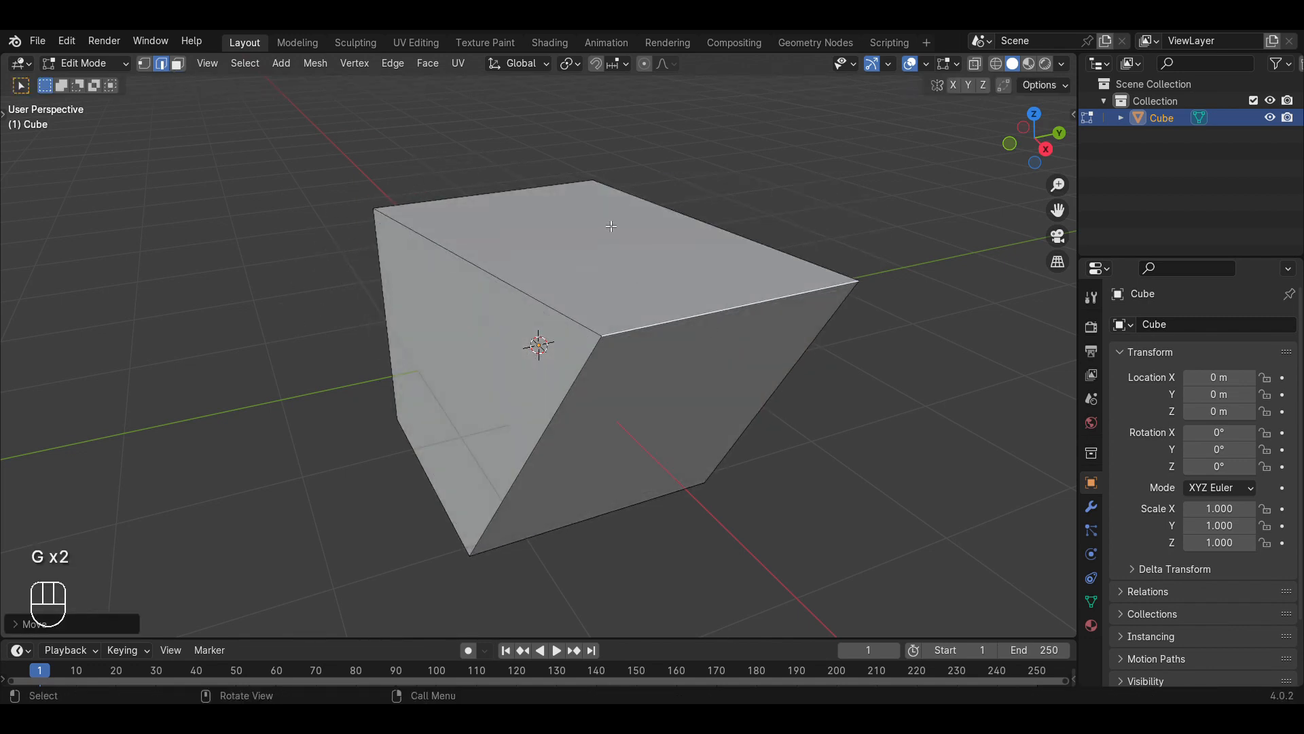
pyautogui.hotkey('ctrl', 'z')
# Switch to face selection and select the cube's faces one at a time, ending with the +X side face.
pyautogui.click(177, 63)
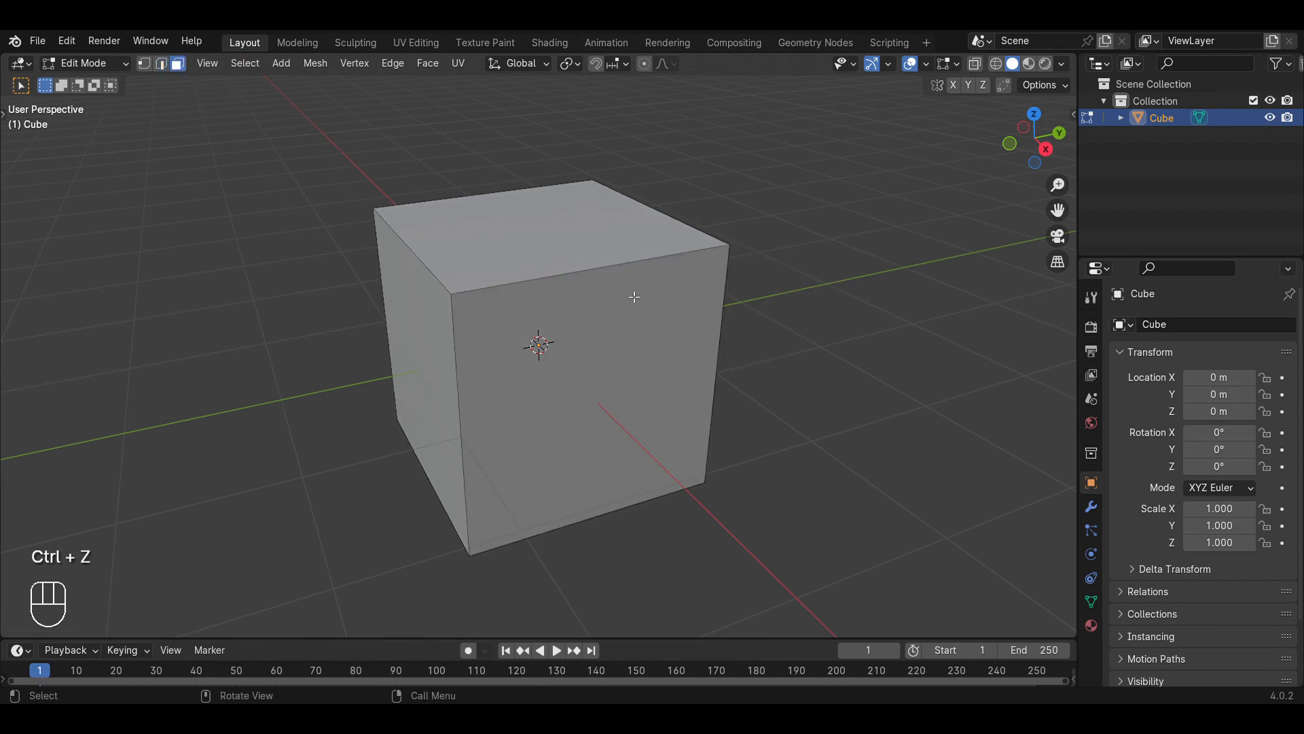
pyautogui.click(593, 245)
pyautogui.click(418, 325)
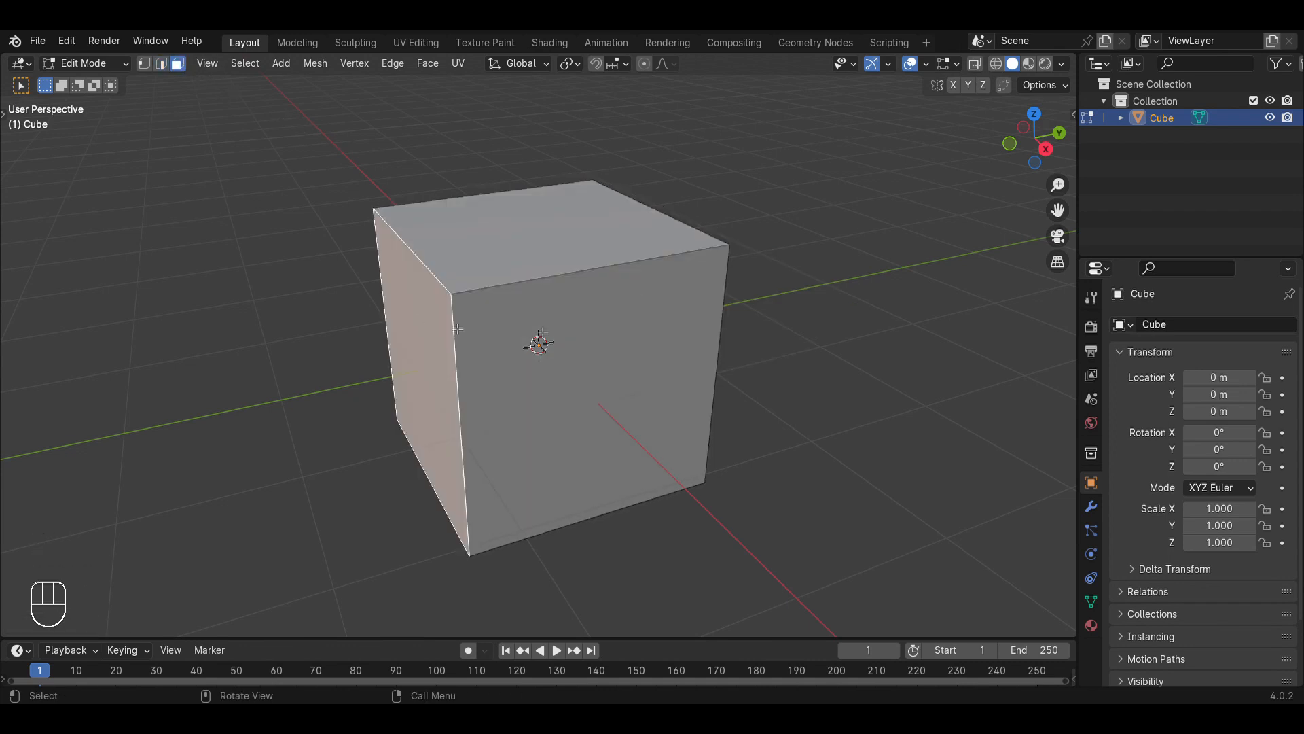
pyautogui.click(613, 345)
# Try moving and scaling the cube's selected +X side face, cancelling each transform.
pyautogui.press('g')
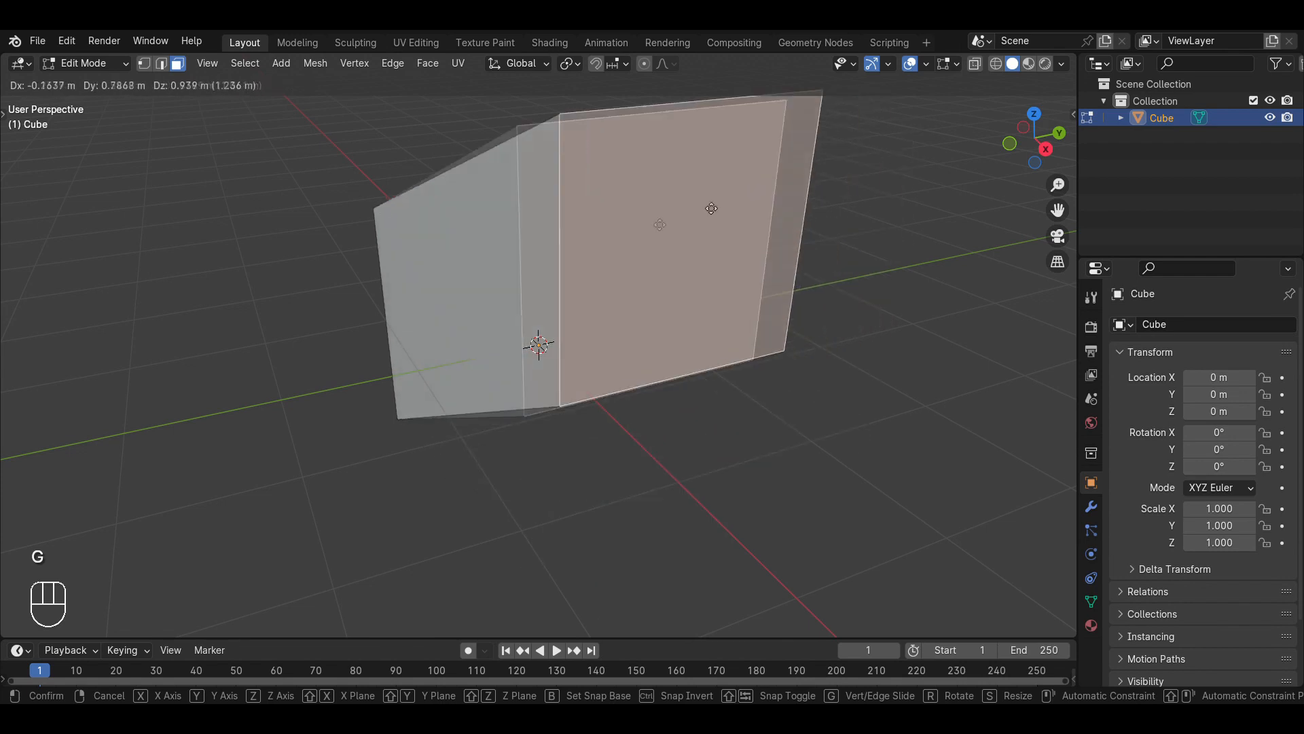
pyautogui.rightClick(590, 312)
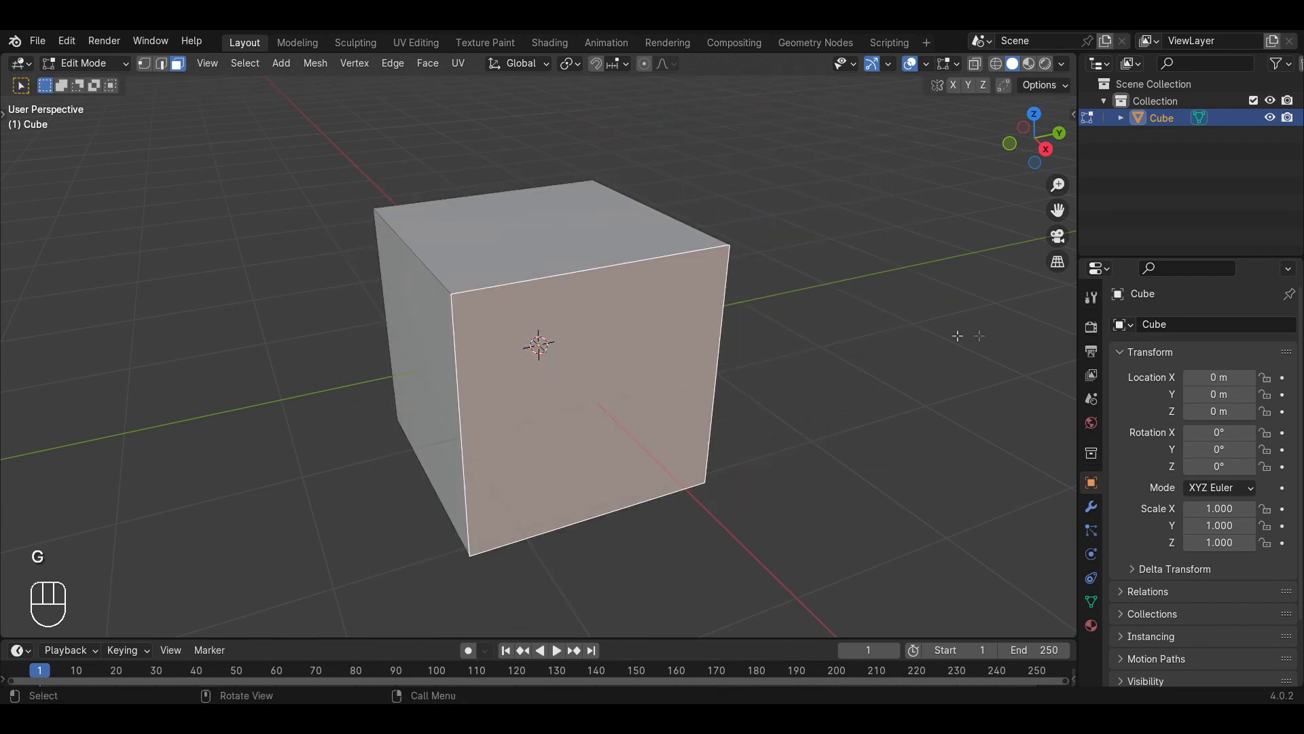
pyautogui.press('s')
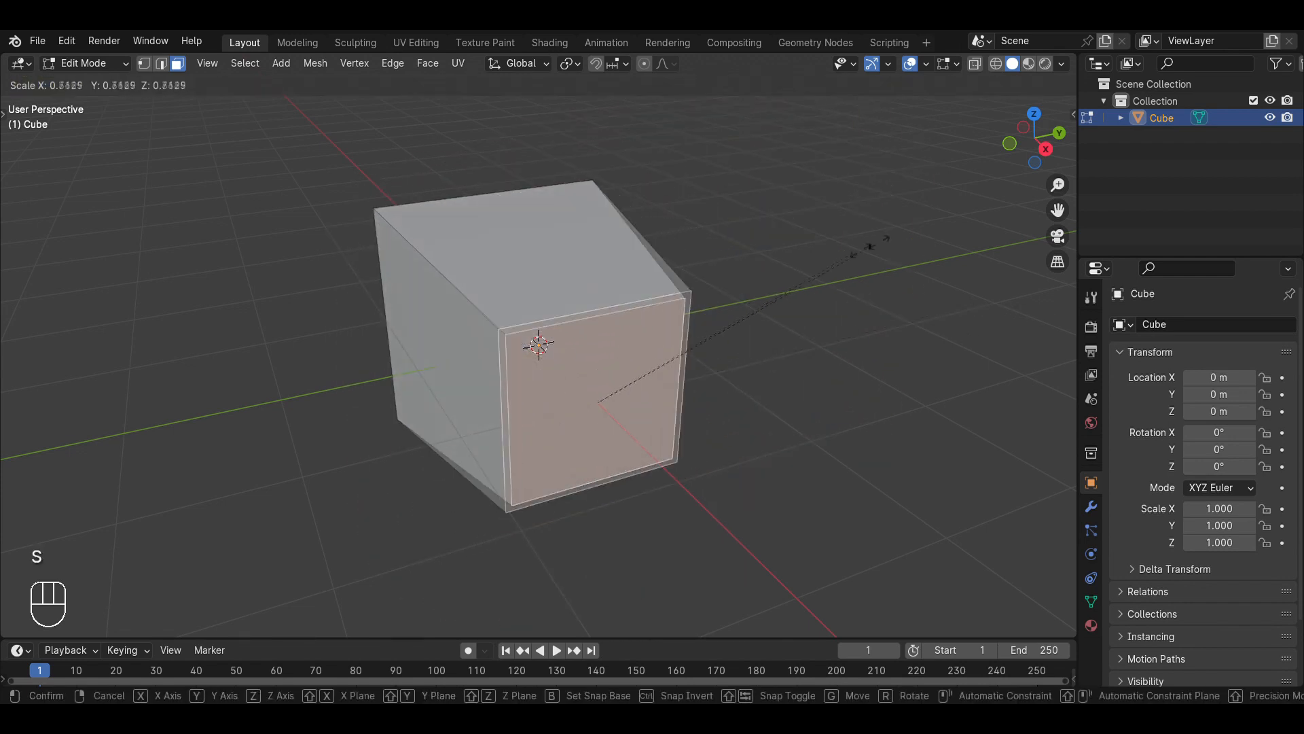
pyautogui.rightClick(673, 399)
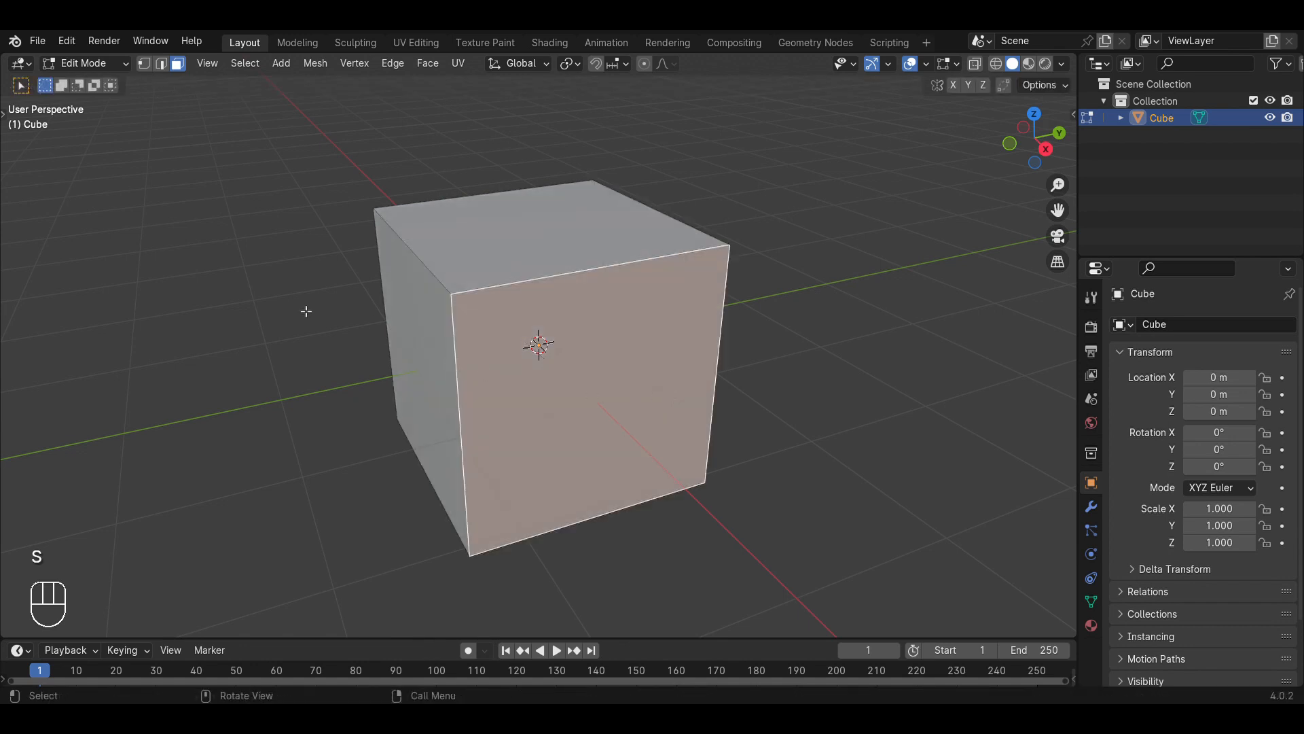
pyautogui.moveTo(306, 311); pyautogui.dragTo(489, 312, button='middle')
pyautogui.rightClick(597, 228)
pyautogui.press('Escape')
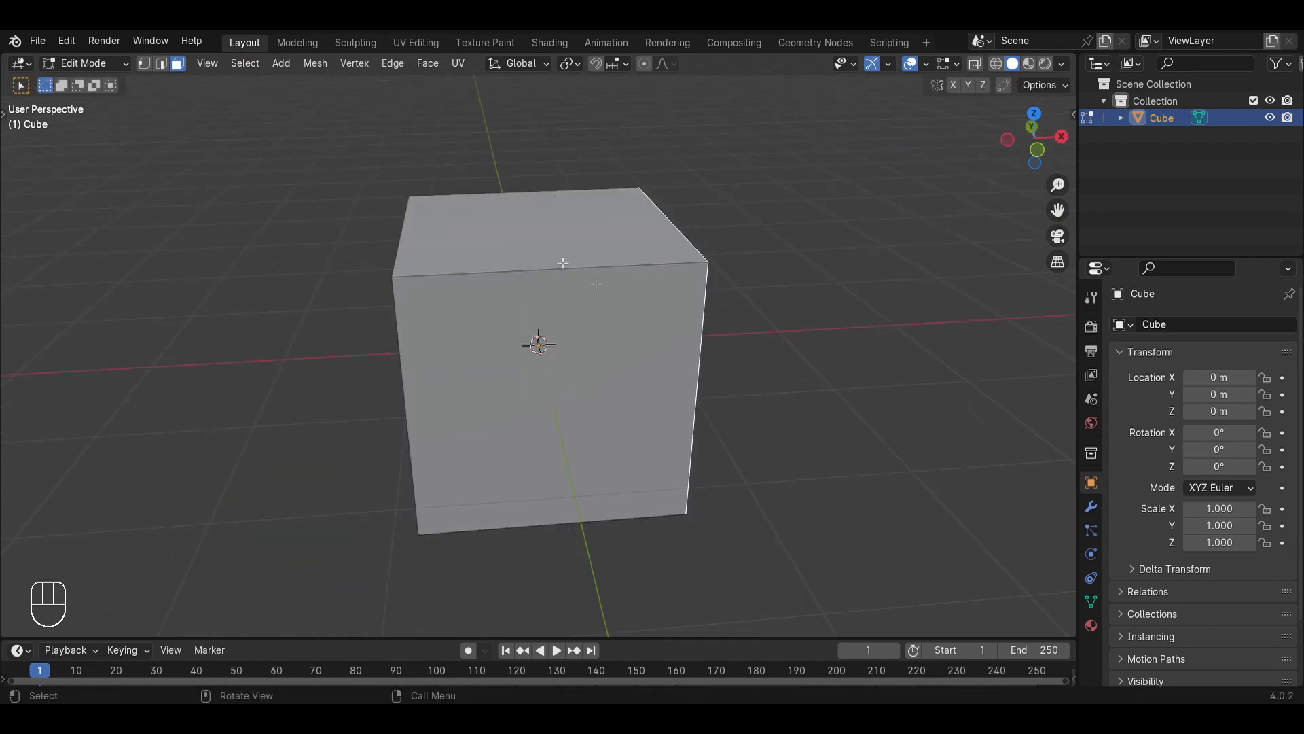
# Select the cube's top face and try moving and scaling it, cancelling each transform.
pyautogui.click(563, 263)
pyautogui.press('g')
pyautogui.rightClick(910, 244)
pyautogui.press('s')
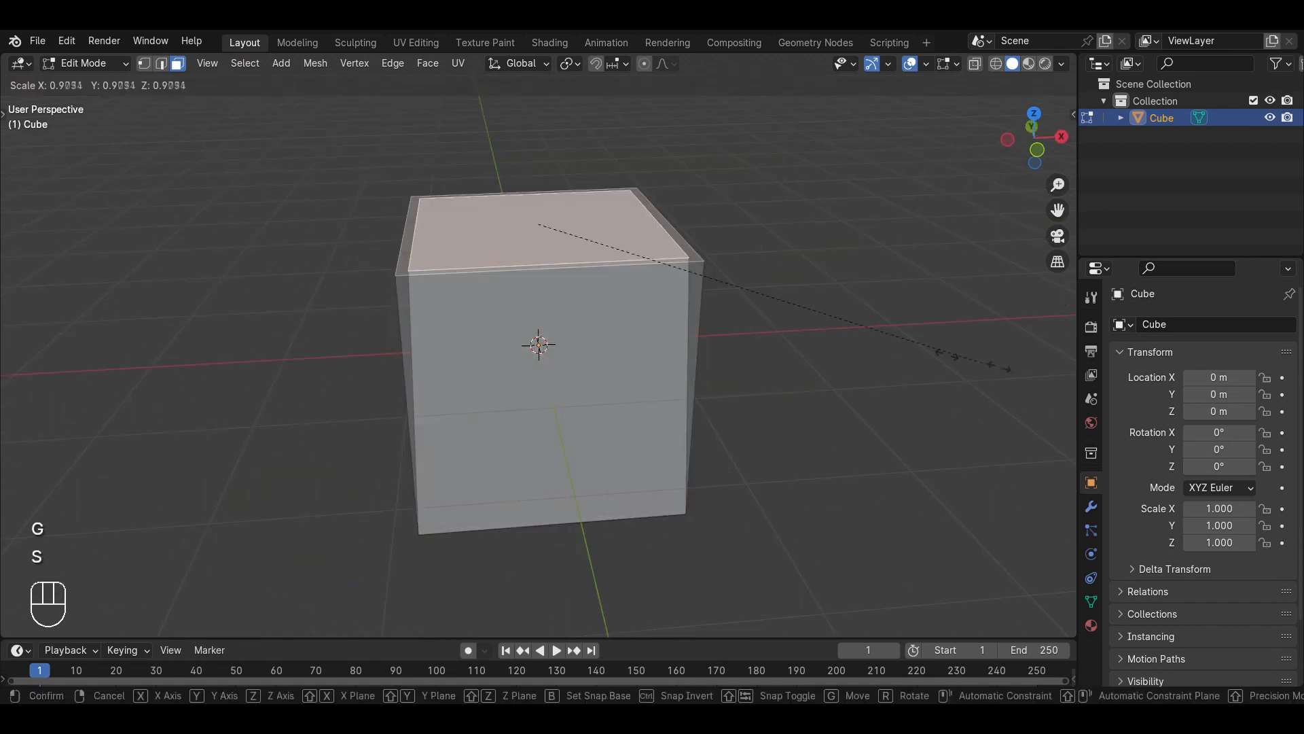
pyautogui.rightClick(724, 304)
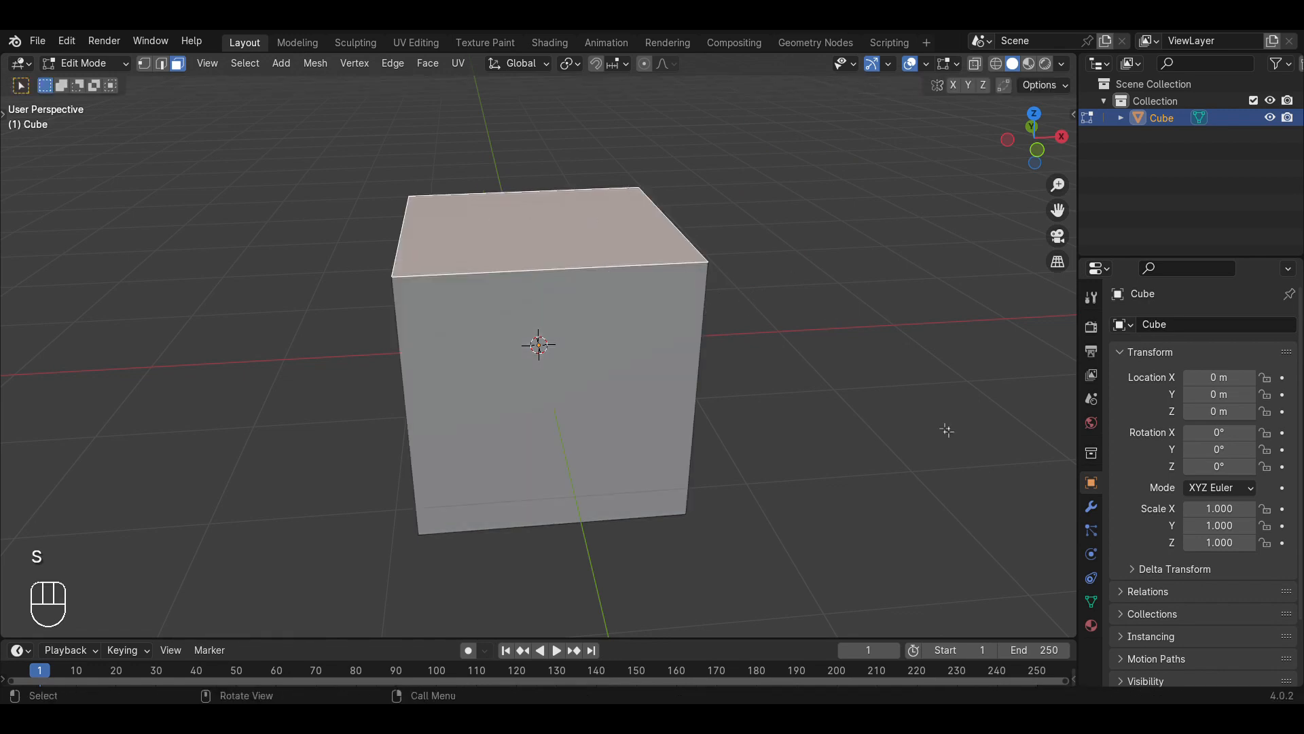
pyautogui.press('s')
pyautogui.rightClick(612, 277)
pyautogui.press('s')
pyautogui.rightClick(623, 293)
pyautogui.moveTo(788, 369); pyautogui.dragTo(637, 389, button='middle')
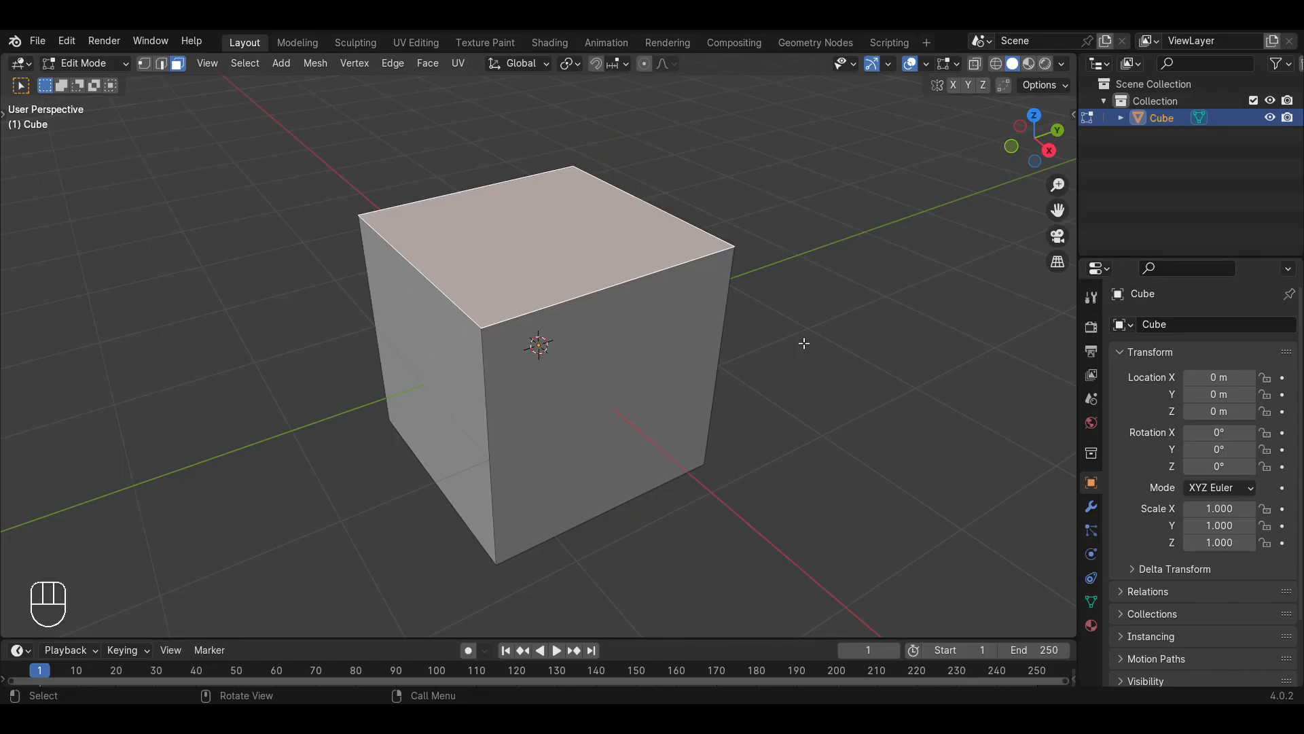
# Switch to the front orthographic view and select all faces of the cube.
pyautogui.press('KP_1')
pyautogui.moveTo(701, 236); pyautogui.dragTo(475, 356, button='middle')
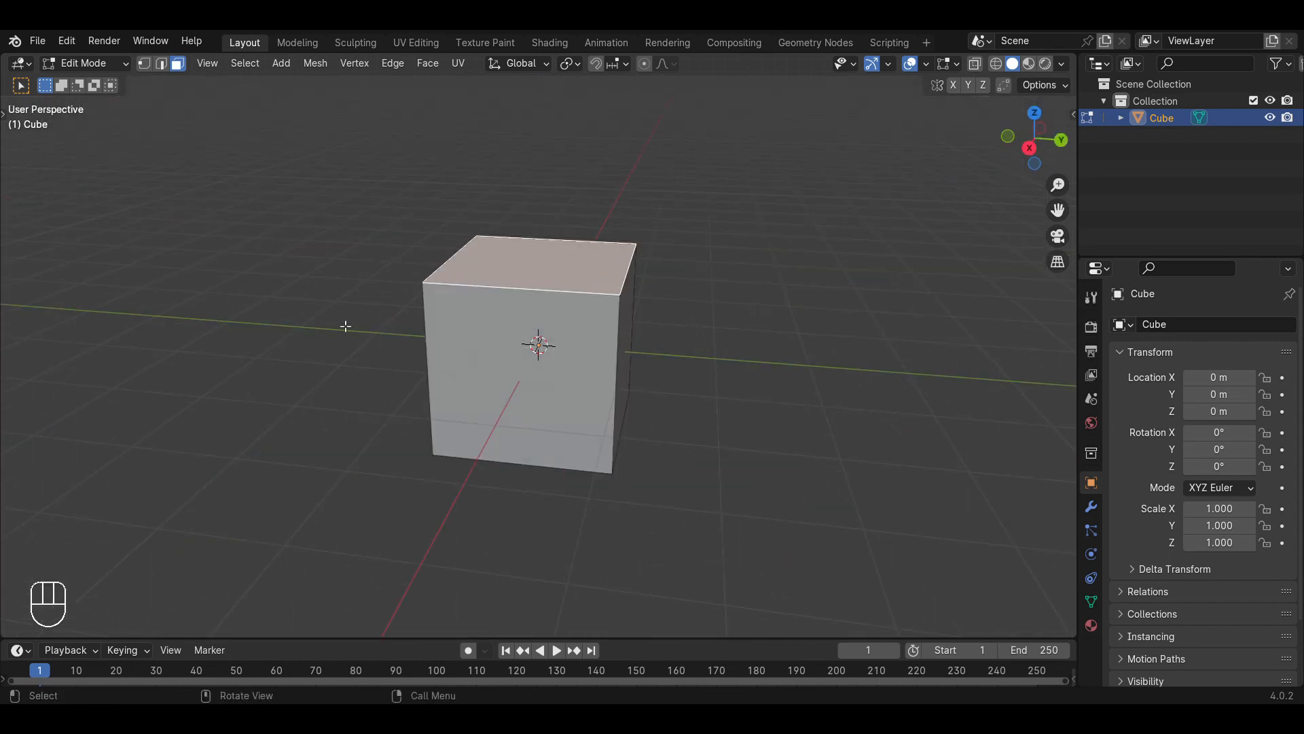
pyautogui.moveTo(345, 326); pyautogui.dragTo(551, 331, button='middle')
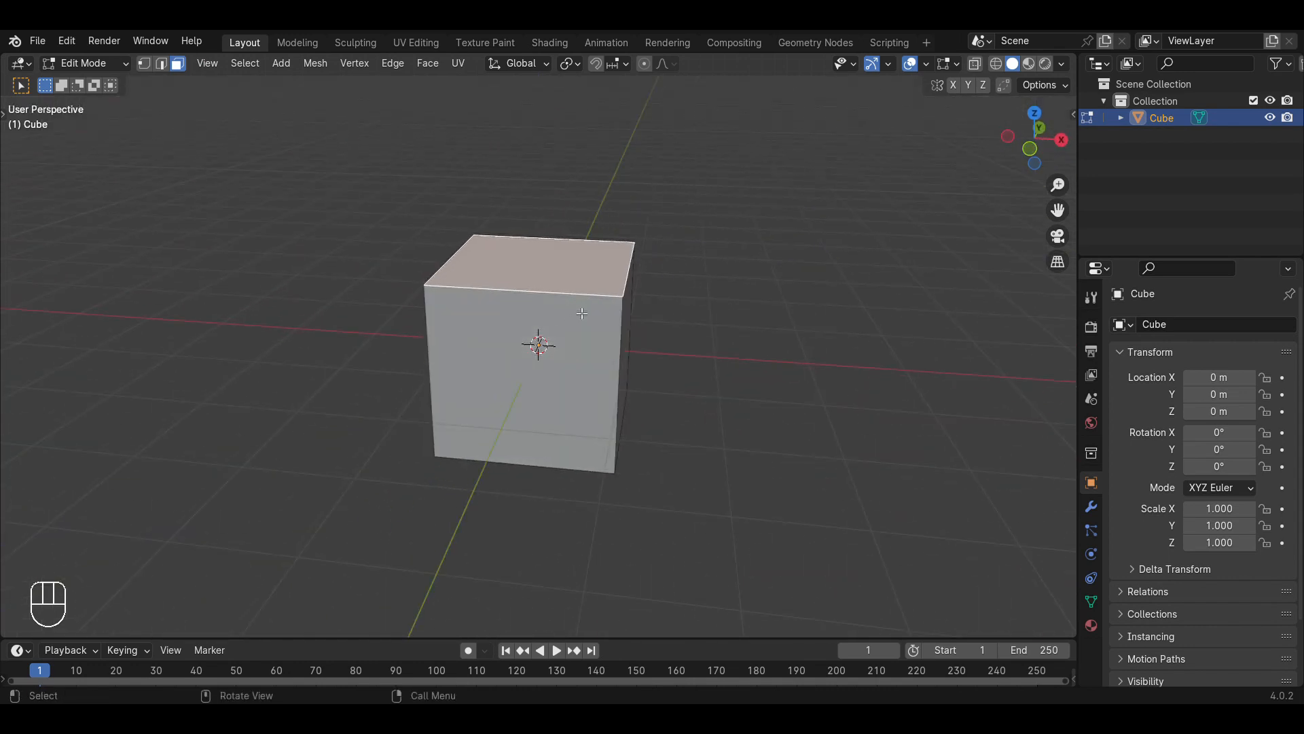
pyautogui.press('KP_1')
pyautogui.press('a')
pyautogui.press('a')
pyautogui.press('a')
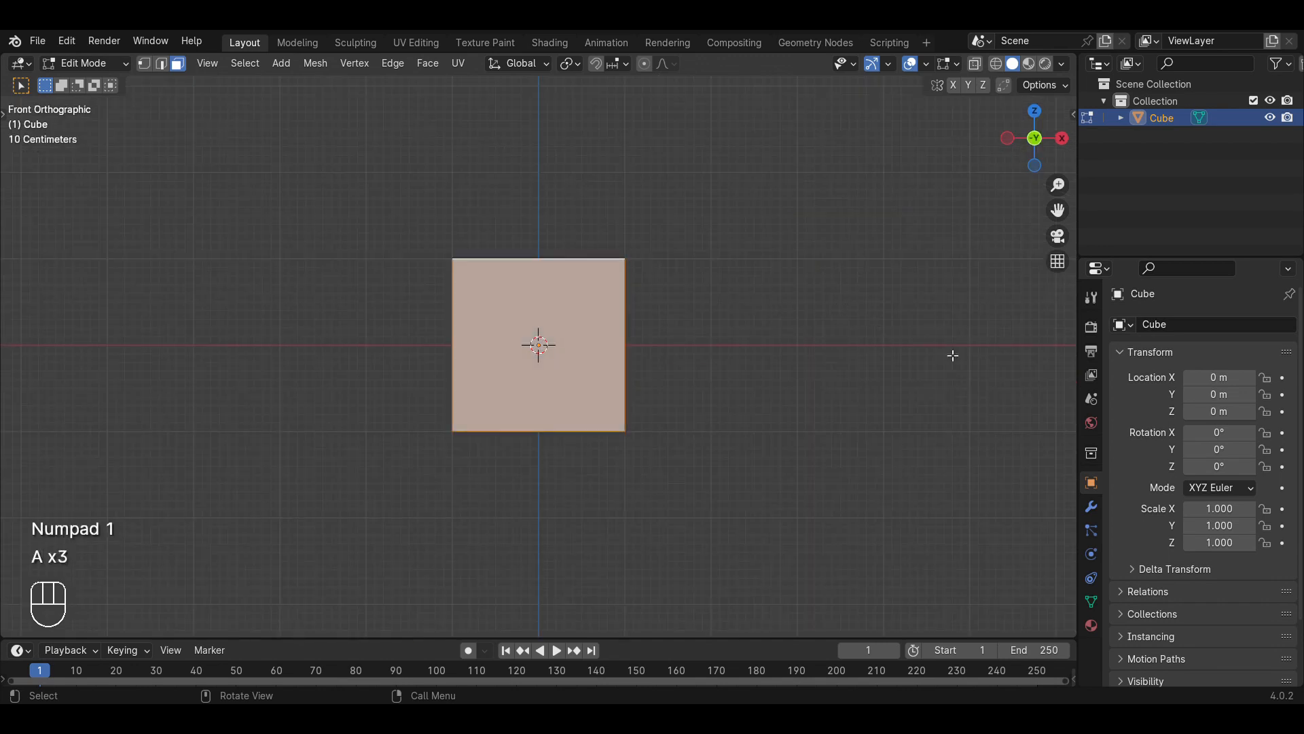
# Try scaling and moving the whole selected mesh in front view, cancelling the transforms and returning to a perspective view.
pyautogui.press('s')
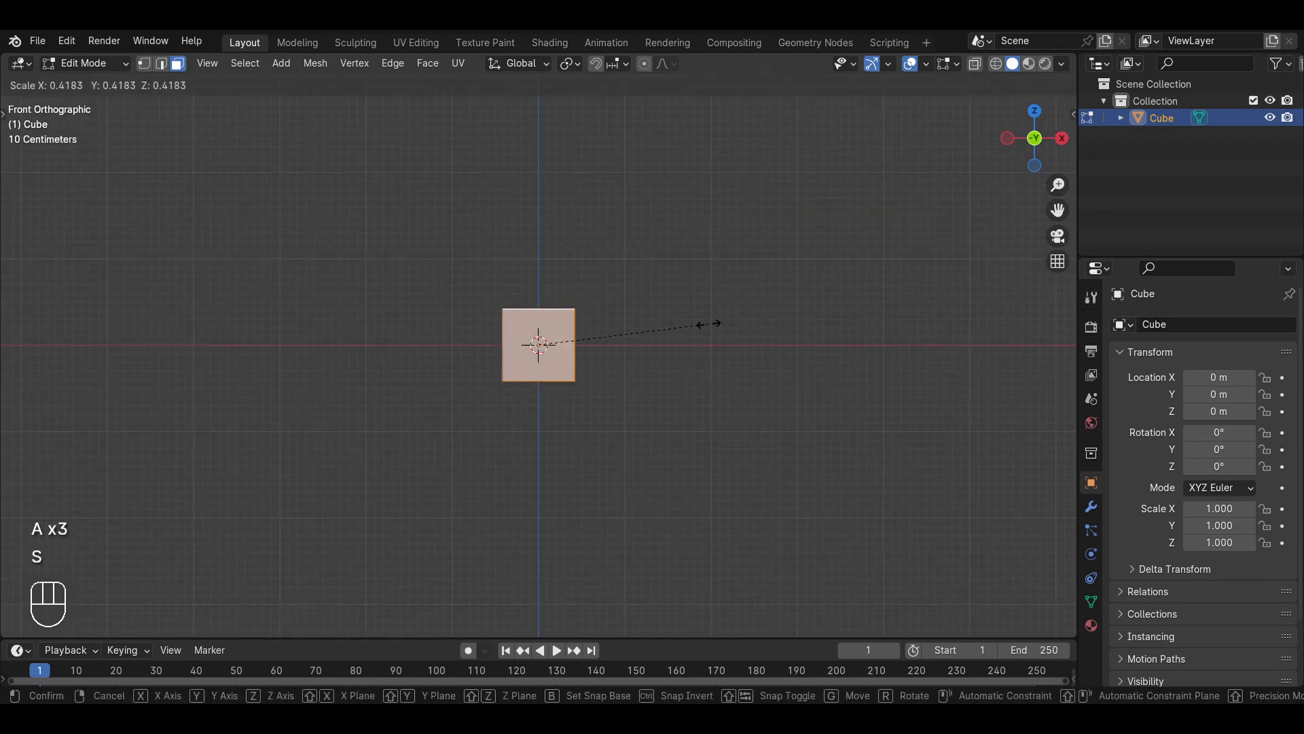
pyautogui.click(931, 312)
pyautogui.press('s')
pyautogui.rightClick(807, 311)
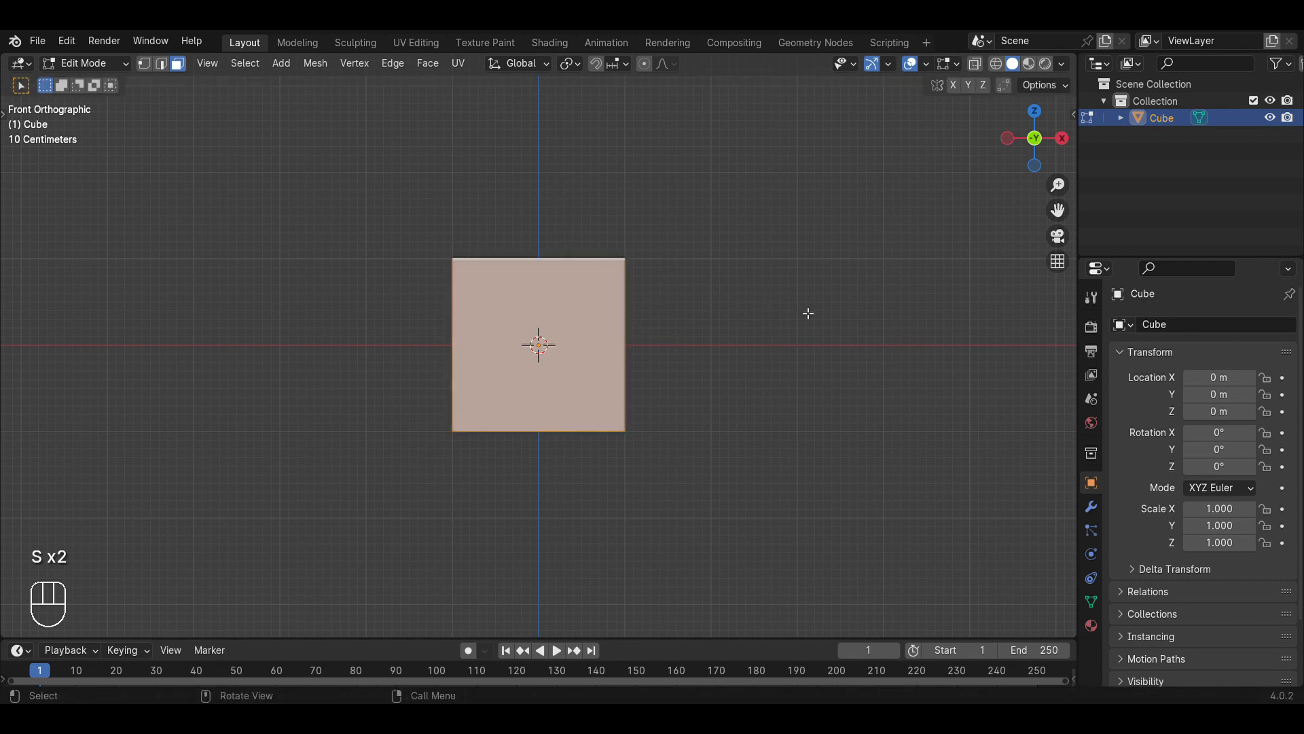
pyautogui.press('g')
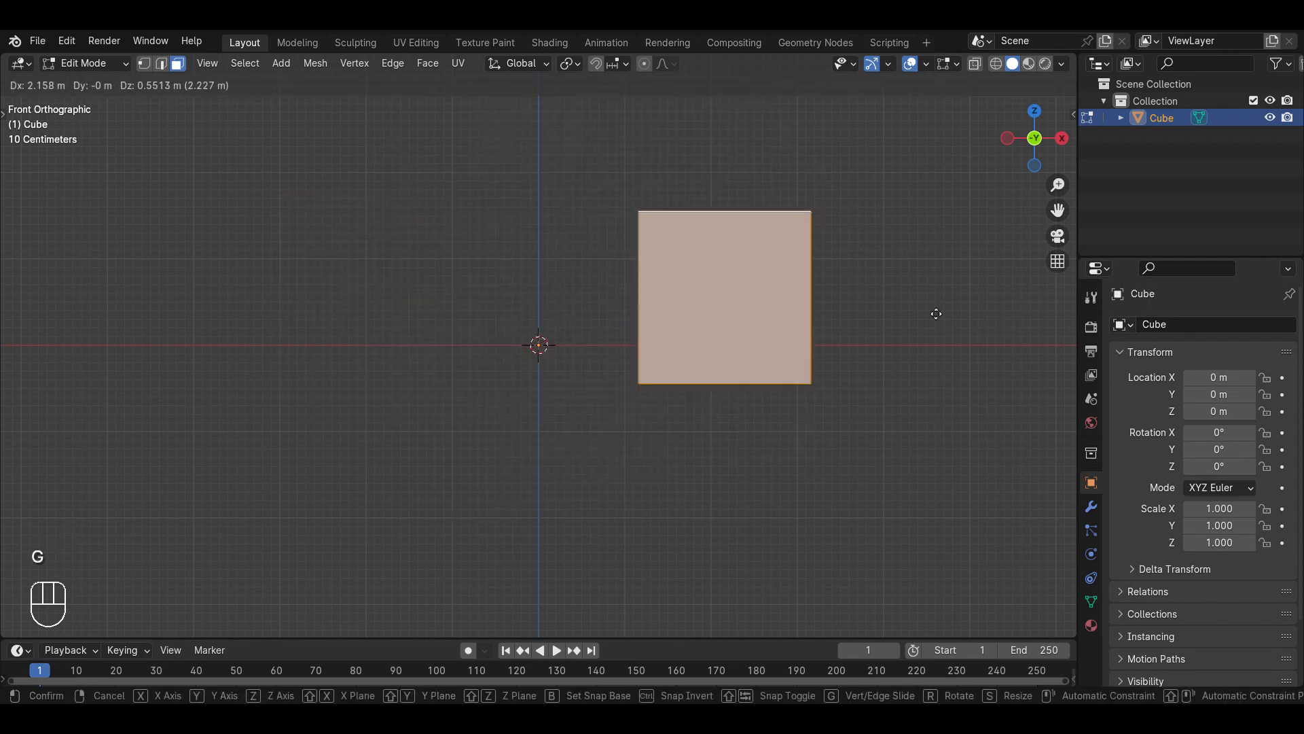
pyautogui.rightClick(790, 354)
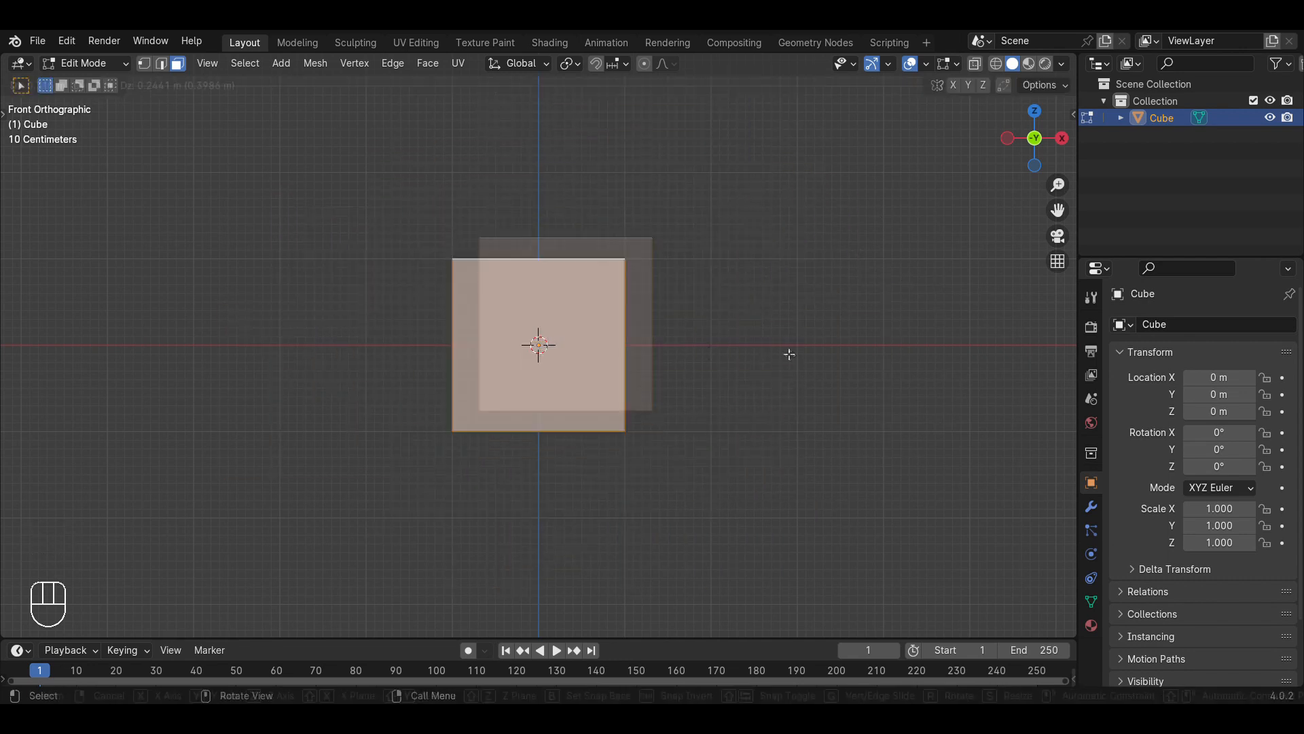
pyautogui.moveTo(728, 277); pyautogui.dragTo(517, 336, button='middle')
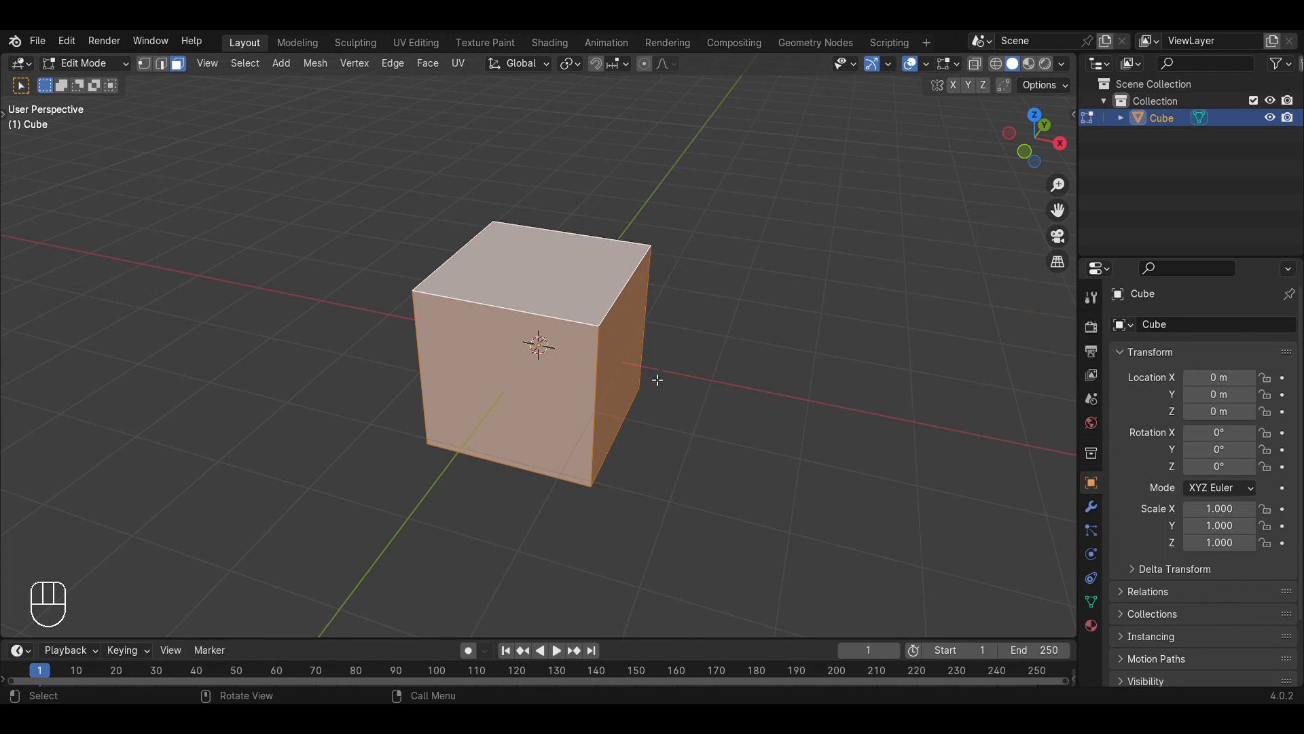
# Switch to vertex selection and try moving the cube's upper front corner vertex on the −X side, cancelling the move.
pyautogui.scroll(1, 593, 421)
pyautogui.click(641, 395)
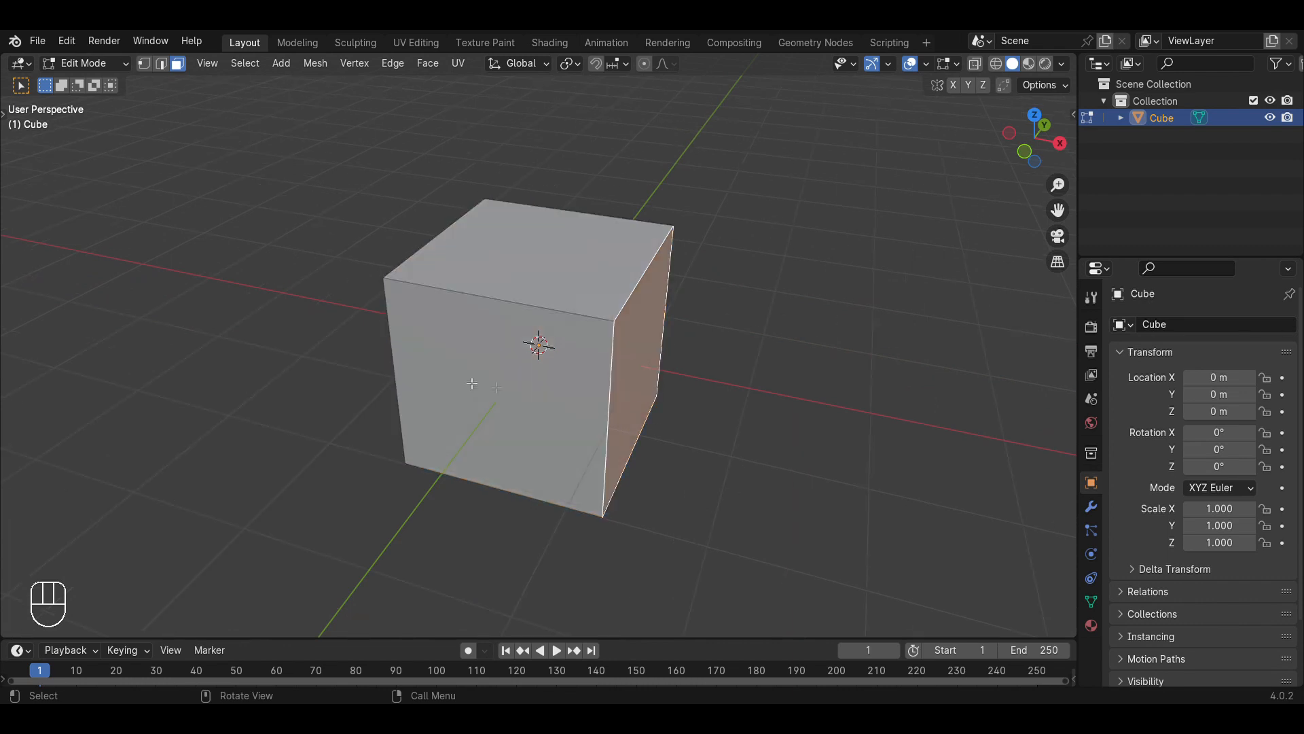
pyautogui.click(472, 383)
pyautogui.click(144, 67)
pyautogui.click(390, 290)
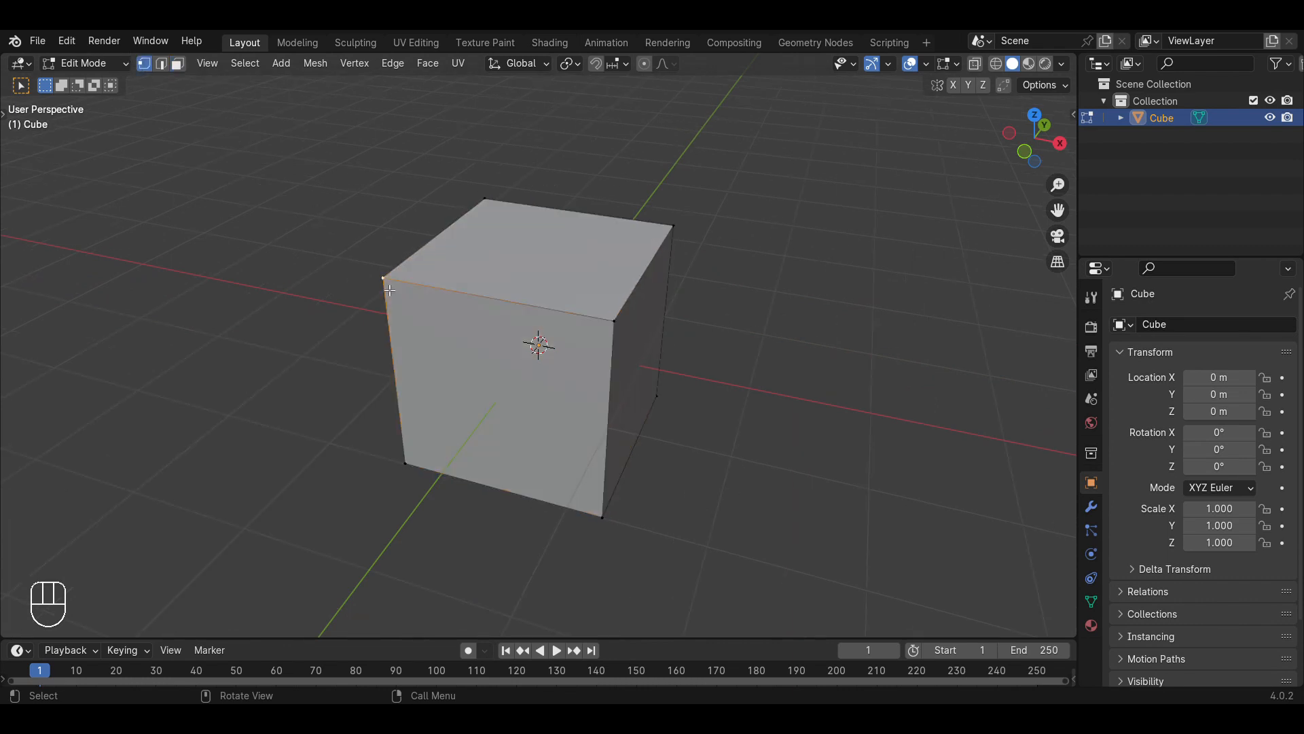
pyautogui.press('g')
pyautogui.rightClick(490, 374)
# Move the cube's upper front corner vertex on the +X side, and undo that move.
pyautogui.rightClick(611, 309)
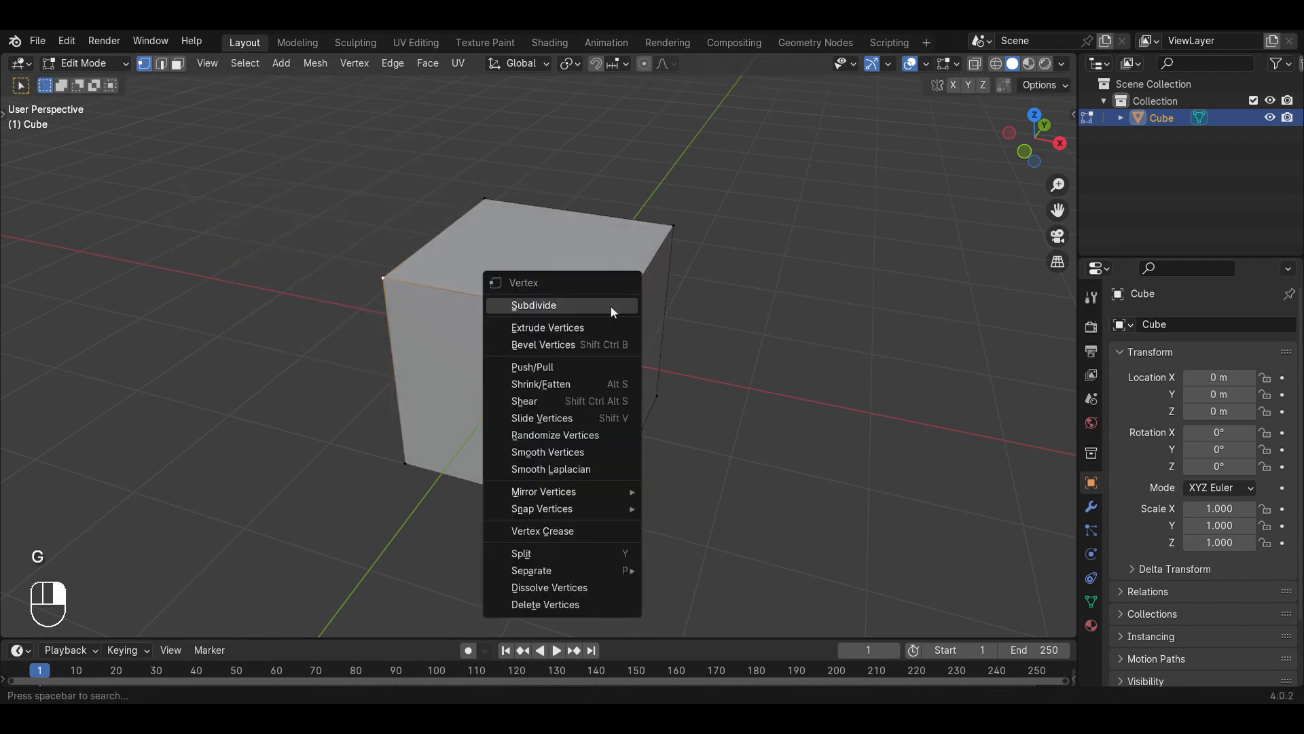
pyautogui.click(613, 320)
pyautogui.press('g')
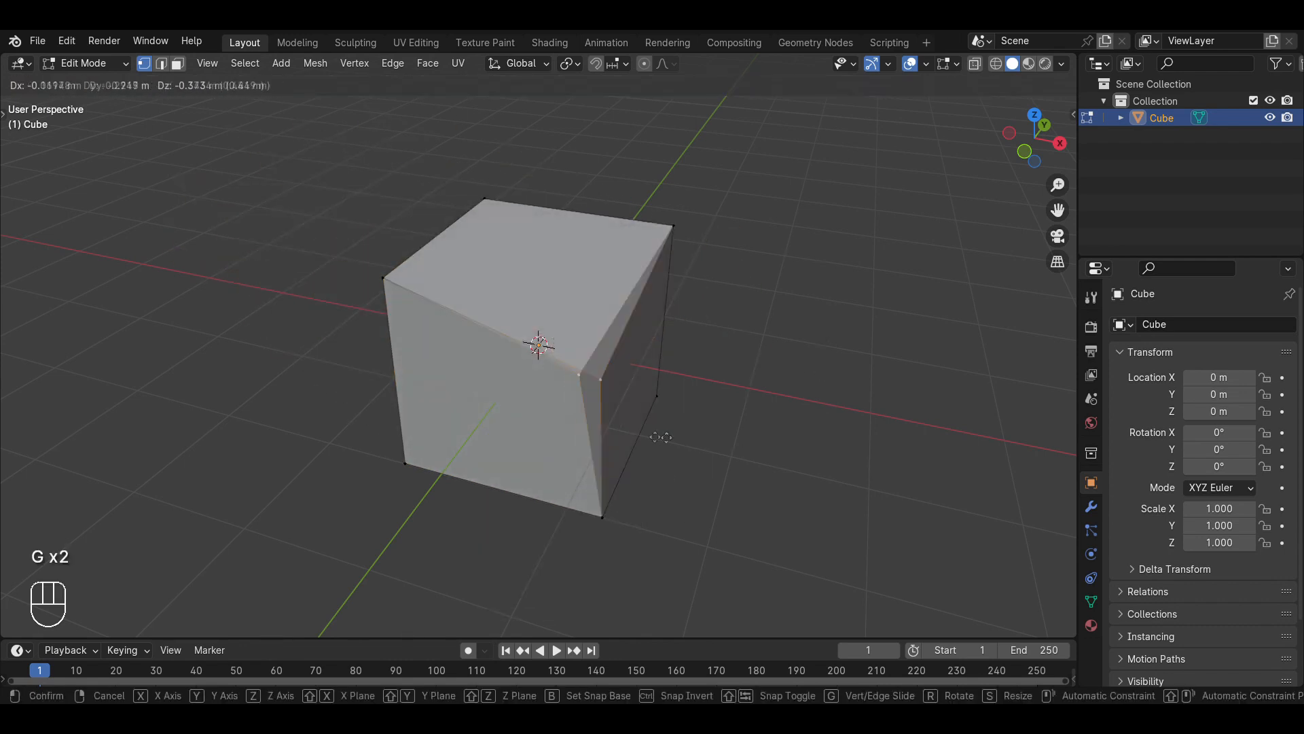
pyautogui.click(704, 337)
pyautogui.hotkey('ctrl', 'z')
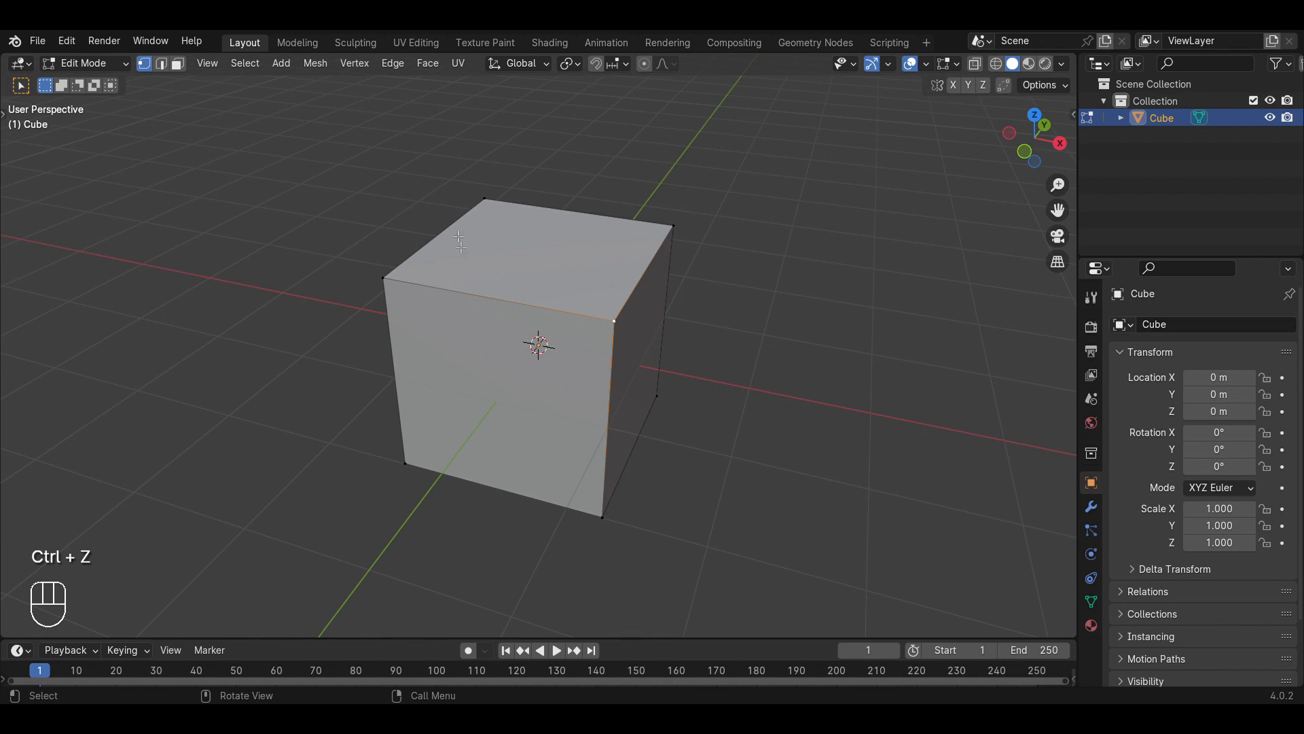
# Switch to face selection and select the cube's top face.
pyautogui.press('3')
pyautogui.scroll(-2, 519, 260)
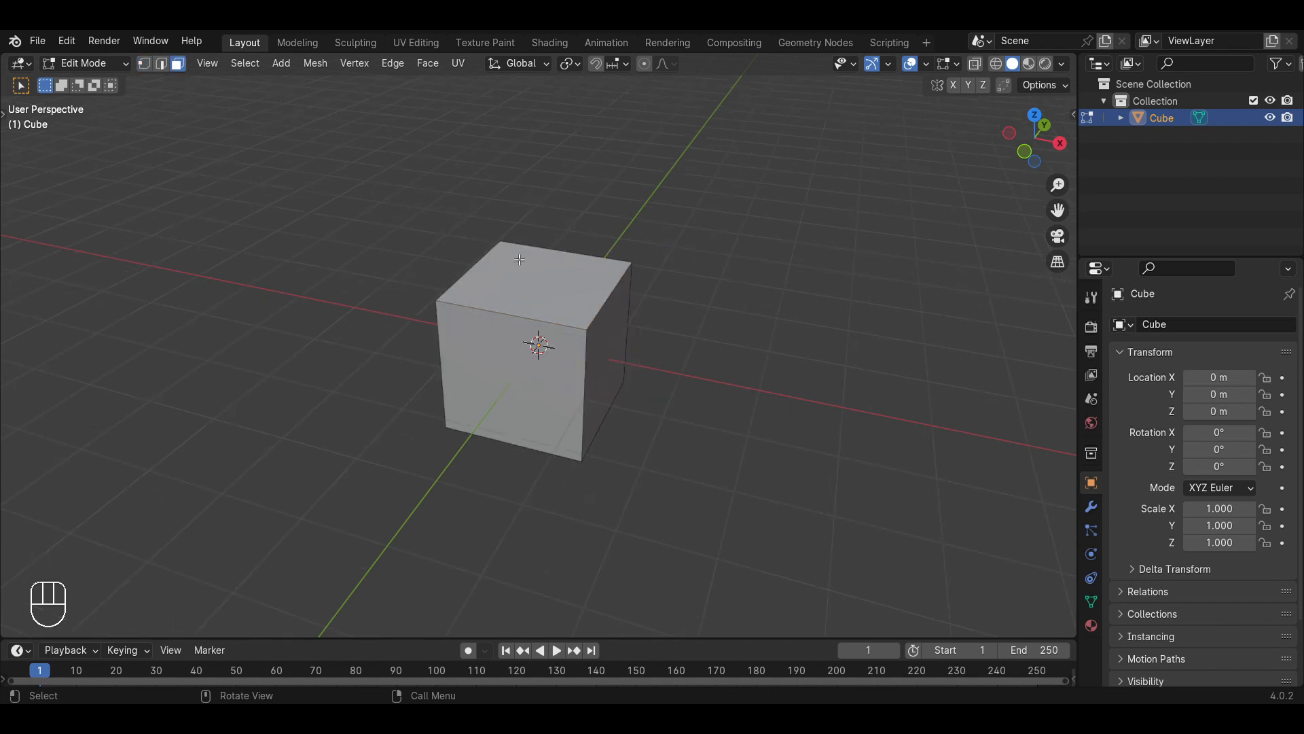
pyautogui.press('KP_1')
pyautogui.moveTo(706, 218); pyautogui.dragTo(513, 287, button='middle')
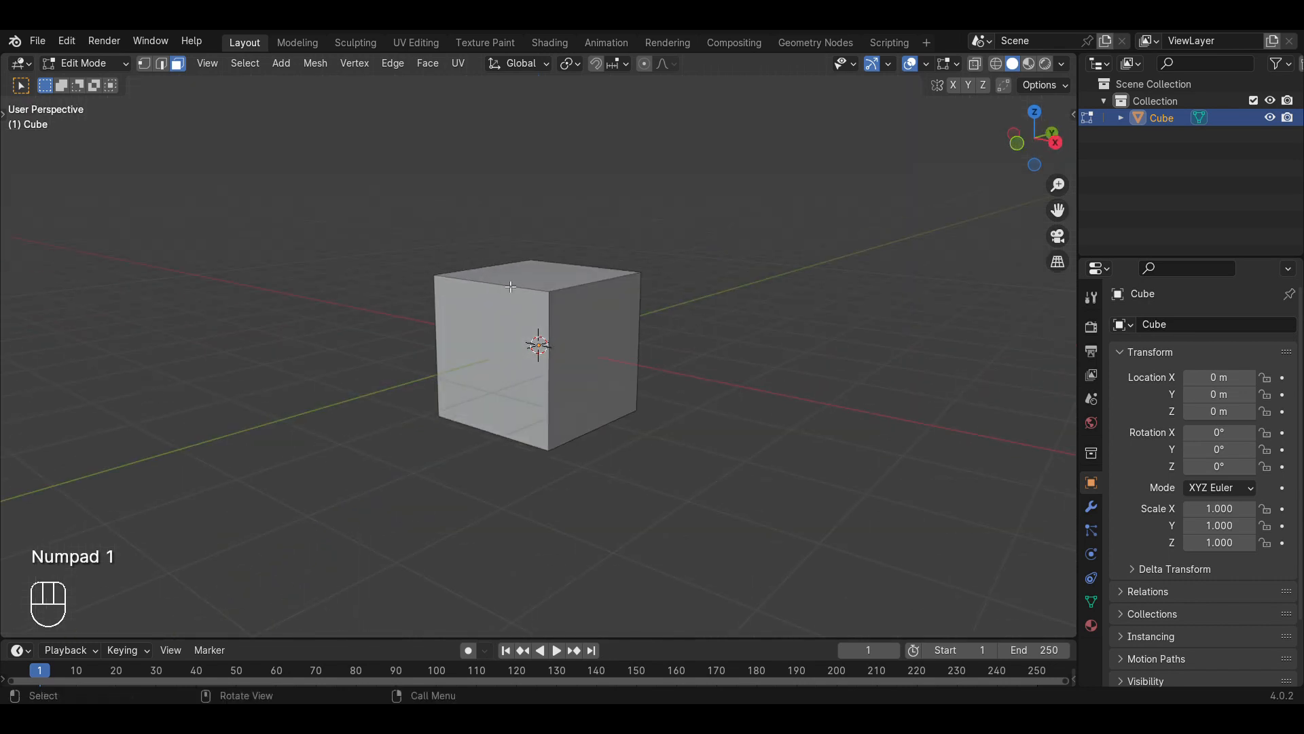
pyautogui.click(544, 278)
pyautogui.press('KP_1')
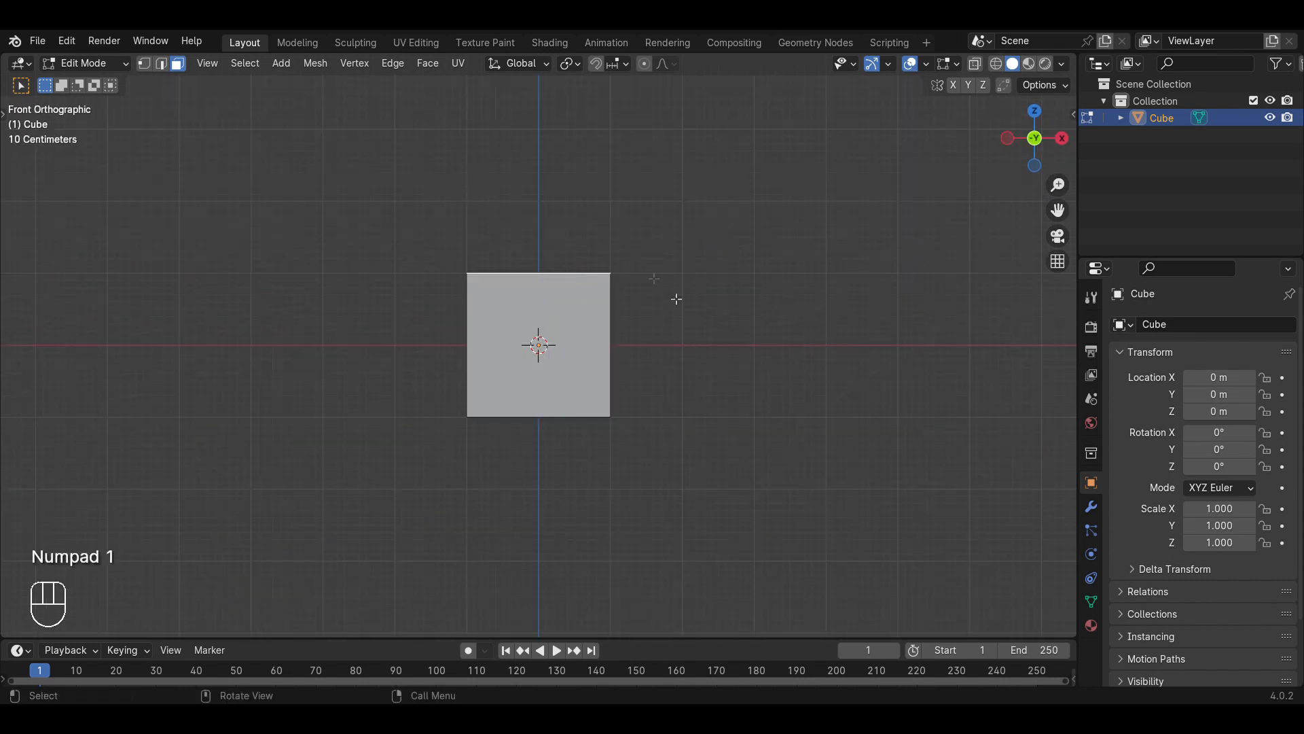
pyautogui.scroll(2, 676, 299)
pyautogui.keyDown('shift'); pyautogui.moveTo(669, 322); pyautogui.dragTo(652, 396, button='middle'); pyautogui.keyUp('shift')
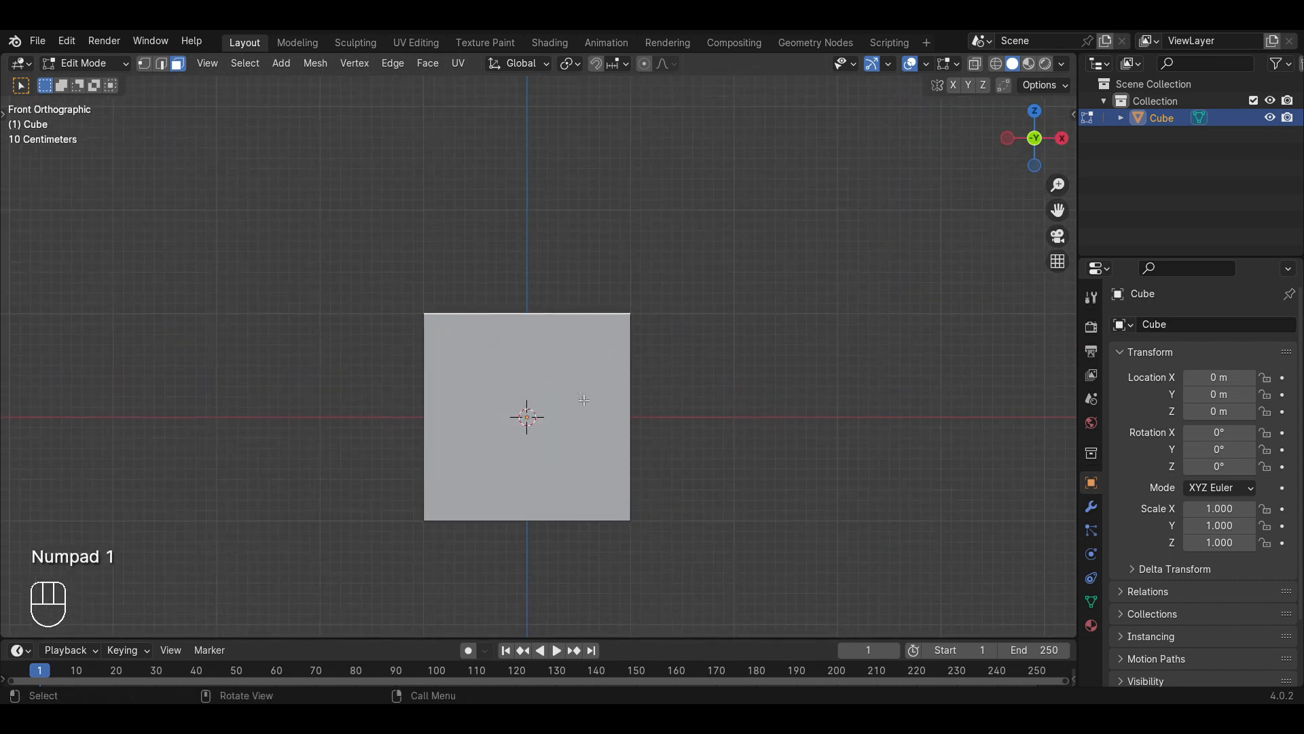
pyautogui.scroll(-2, 690, 430)
pyautogui.moveTo(579, 300); pyautogui.dragTo(527, 325, button='middle')
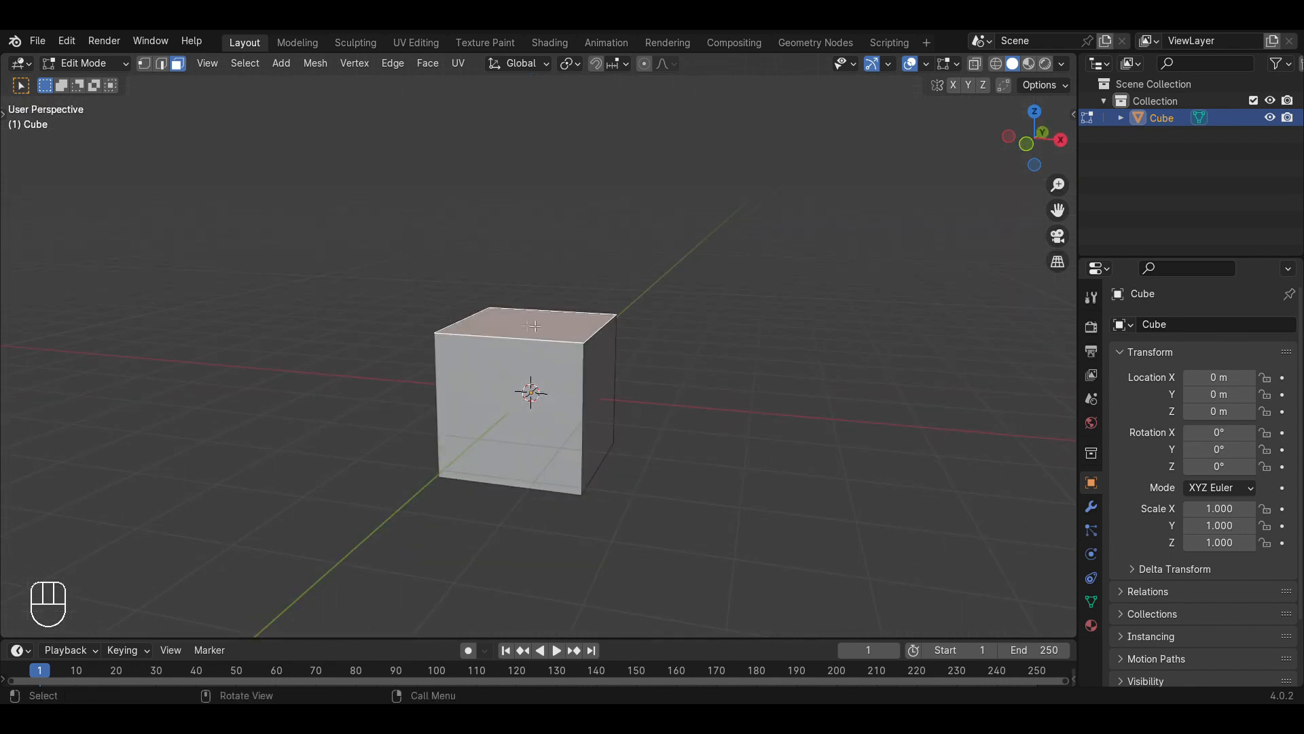
# Extrude the cube's selected top face upward by about the height of the cube.
pyautogui.press('e')
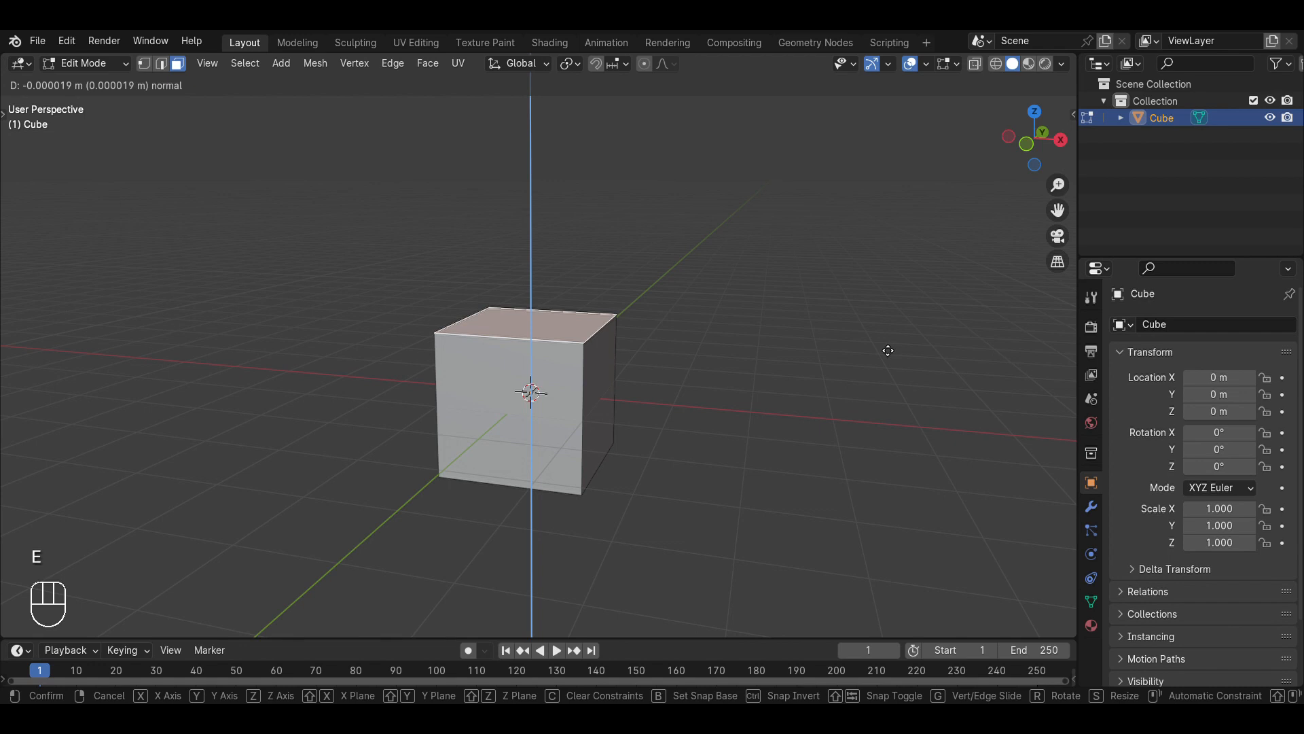
pyautogui.click(880, 205)
pyautogui.moveTo(878, 228); pyautogui.dragTo(625, 292, button='middle')
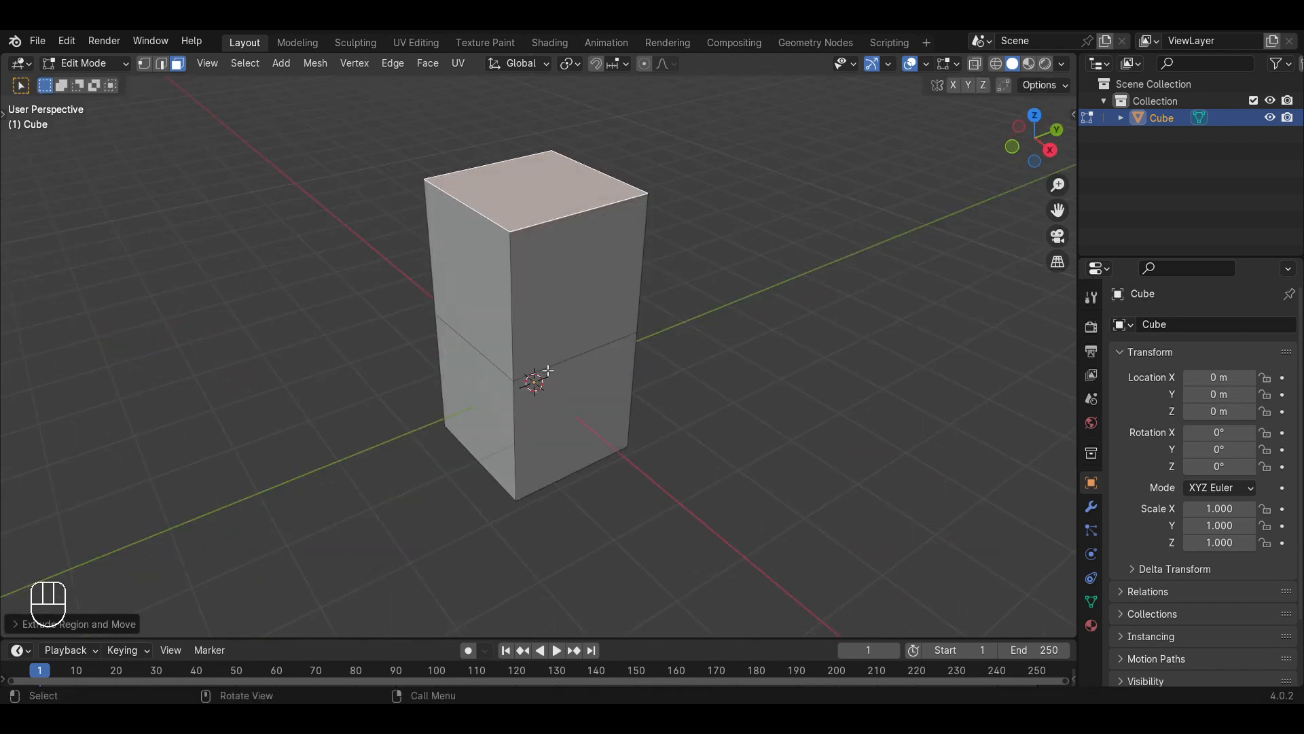
pyautogui.moveTo(553, 269); pyautogui.dragTo(679, 387, button='middle')
# Move the extruded top face sideways towards +X so that the upper section slants.
pyautogui.press('g')
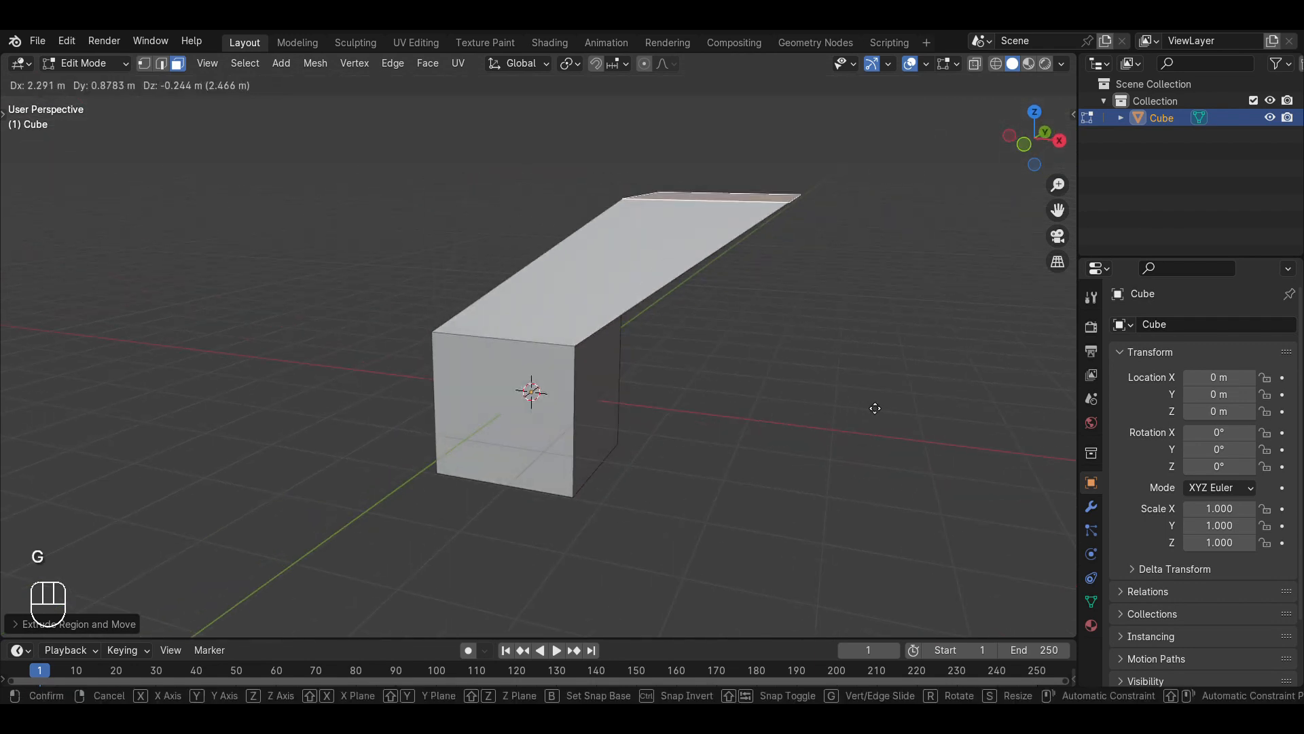
pyautogui.click(552, 354)
pyautogui.moveTo(552, 354)
pyautogui.mouseDown(button='middle')
pyautogui.moveTo(515, 335)
pyautogui.moveTo(578, 318)
pyautogui.moveTo(597, 334)
pyautogui.mouseUp(button='middle')
# Inspect the slanted mesh in wireframe shading from the opposite side, and return to solid shading.
pyautogui.press('z')
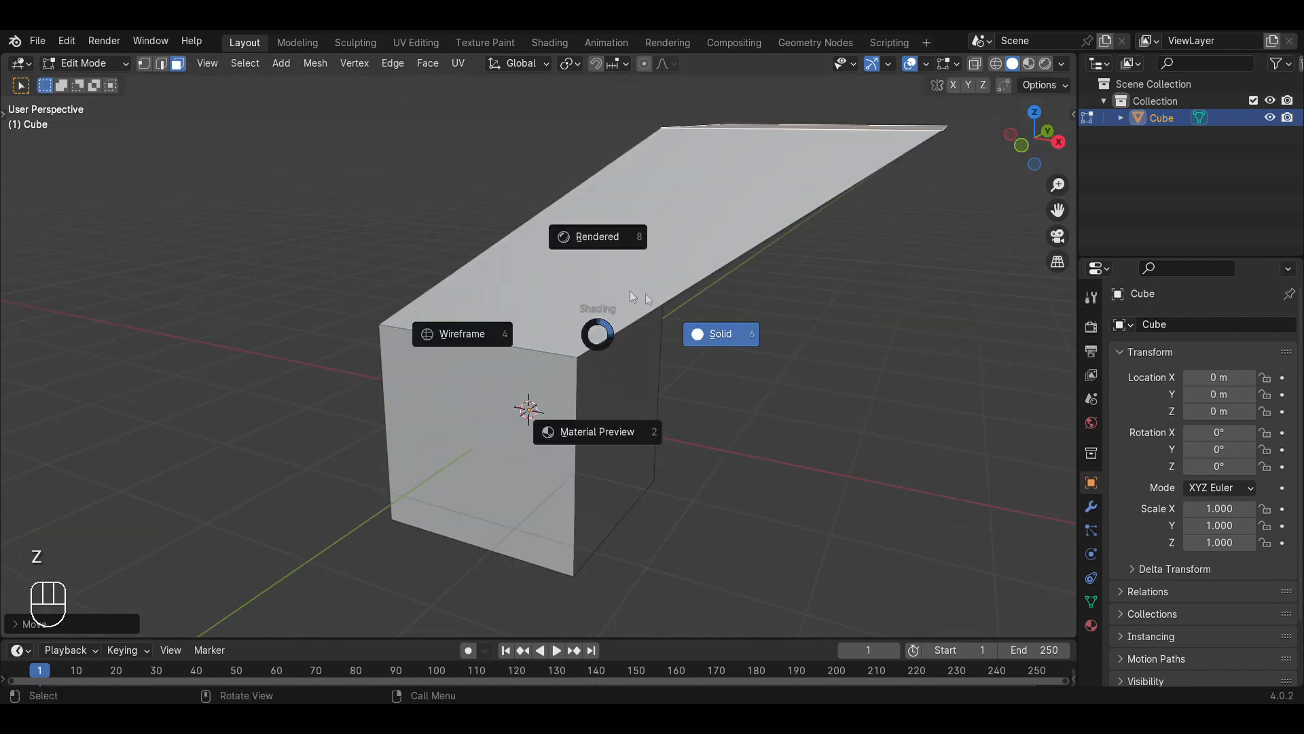
pyautogui.click(1004, 67)
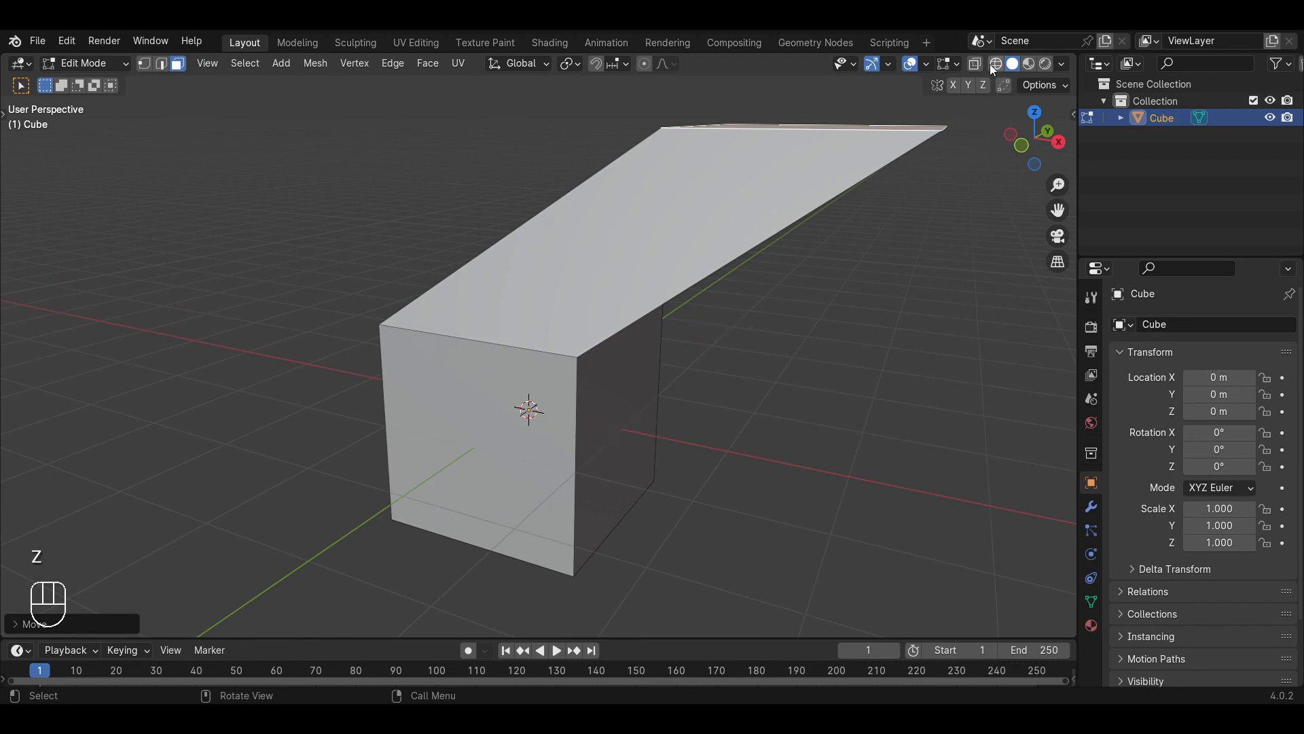
pyautogui.click(997, 63)
pyautogui.click(838, 283)
pyautogui.moveTo(838, 283); pyautogui.dragTo(453, 280, button='middle')
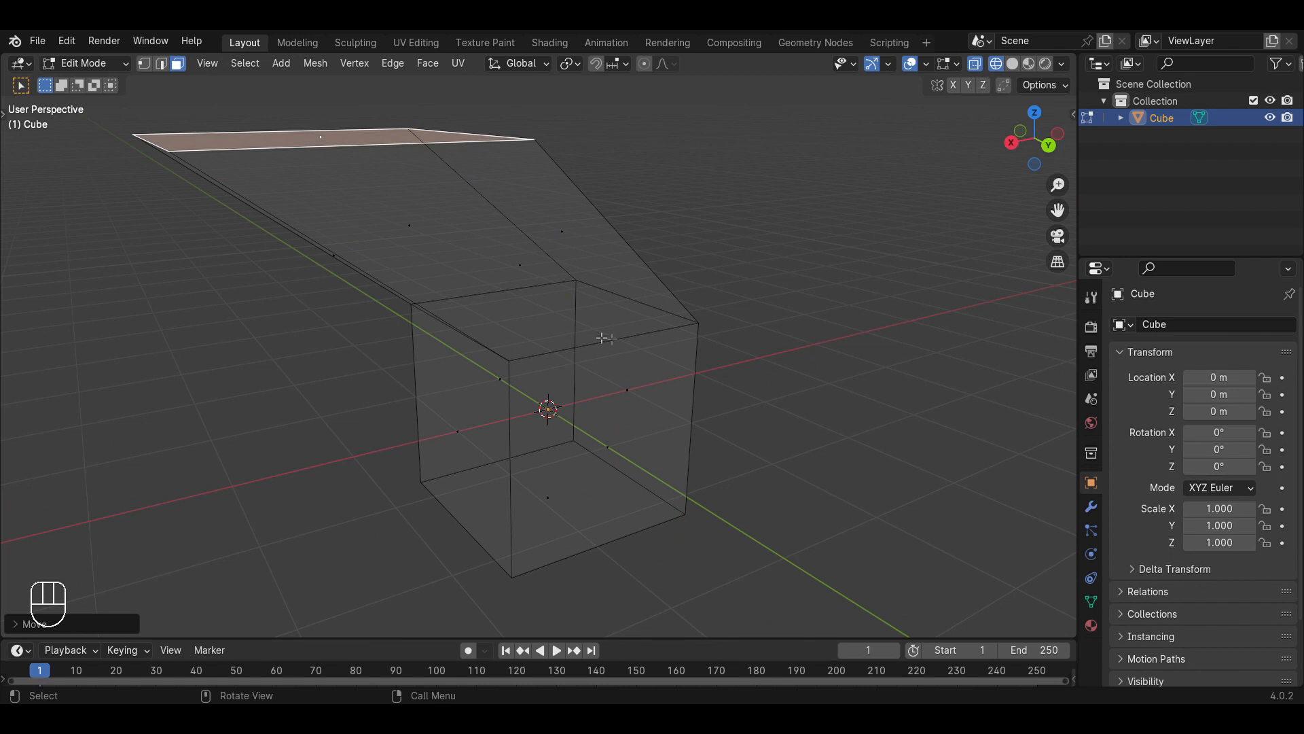
pyautogui.click(1013, 63)
pyautogui.moveTo(584, 306)
pyautogui.mouseDown(button='middle')
pyautogui.moveTo(549, 294)
pyautogui.moveTo(609, 390)
pyautogui.mouseUp(button='middle')
# Undo the top face's move and extrusion, and try moving the original top face, cancelling that move.
pyautogui.hotkey('ctrl', 'z')
pyautogui.hotkey('ctrl', 'z')
pyautogui.press('g')
pyautogui.rightClick(771, 361)
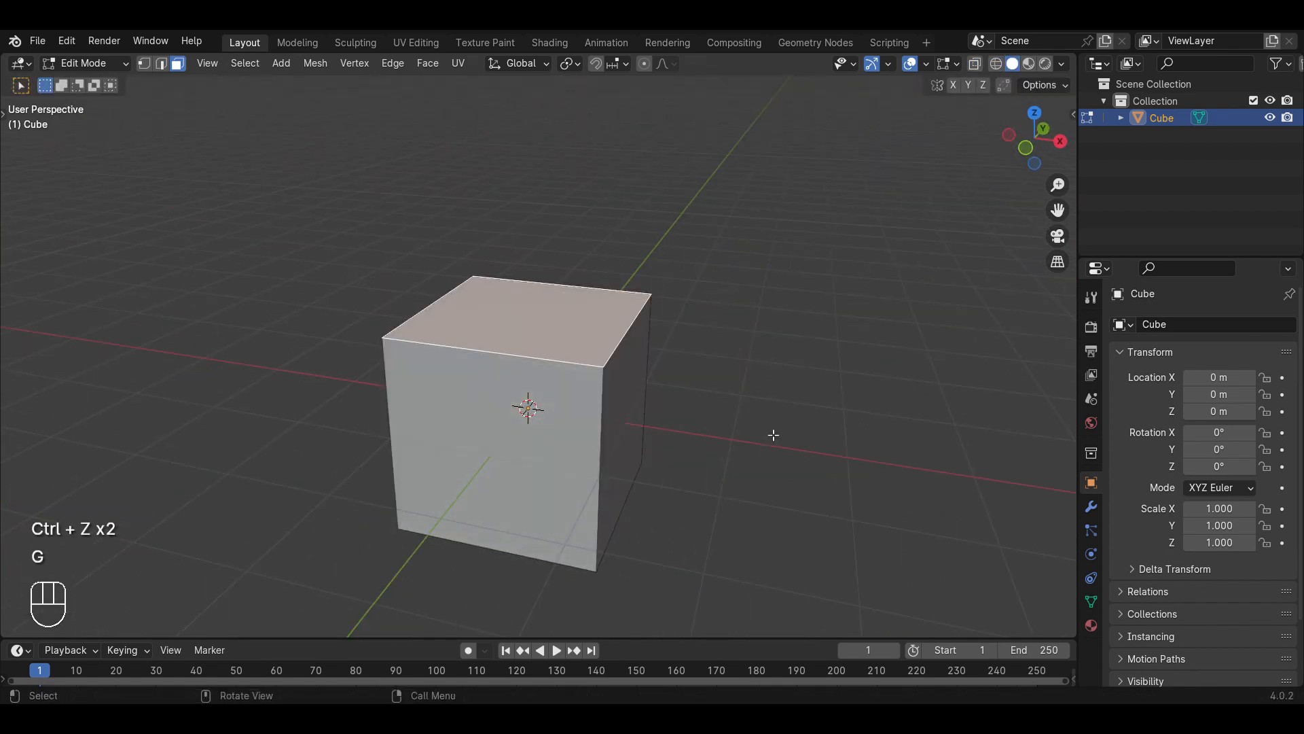
# Extrude the cube's top face upward and its +X side face outward by about 2.2 m.
pyautogui.press('e')
pyautogui.click(761, 267)
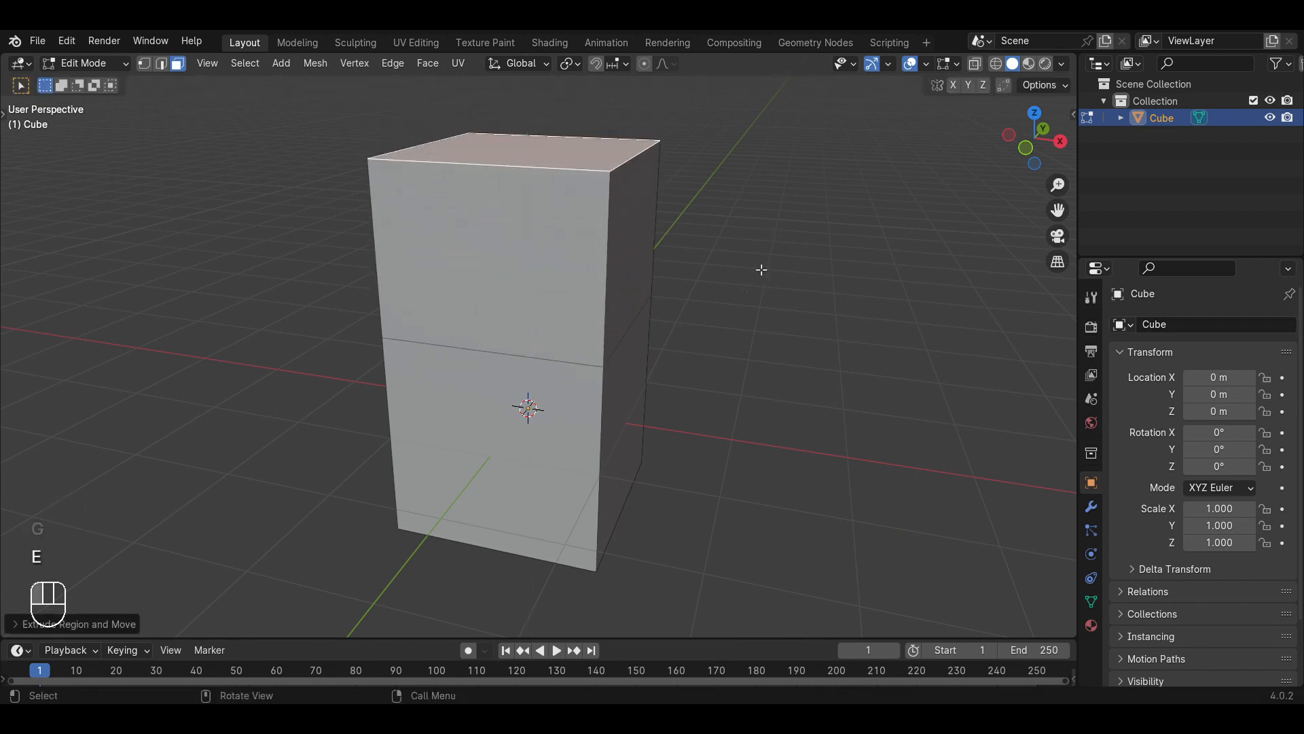
pyautogui.click(672, 389)
pyautogui.press('e')
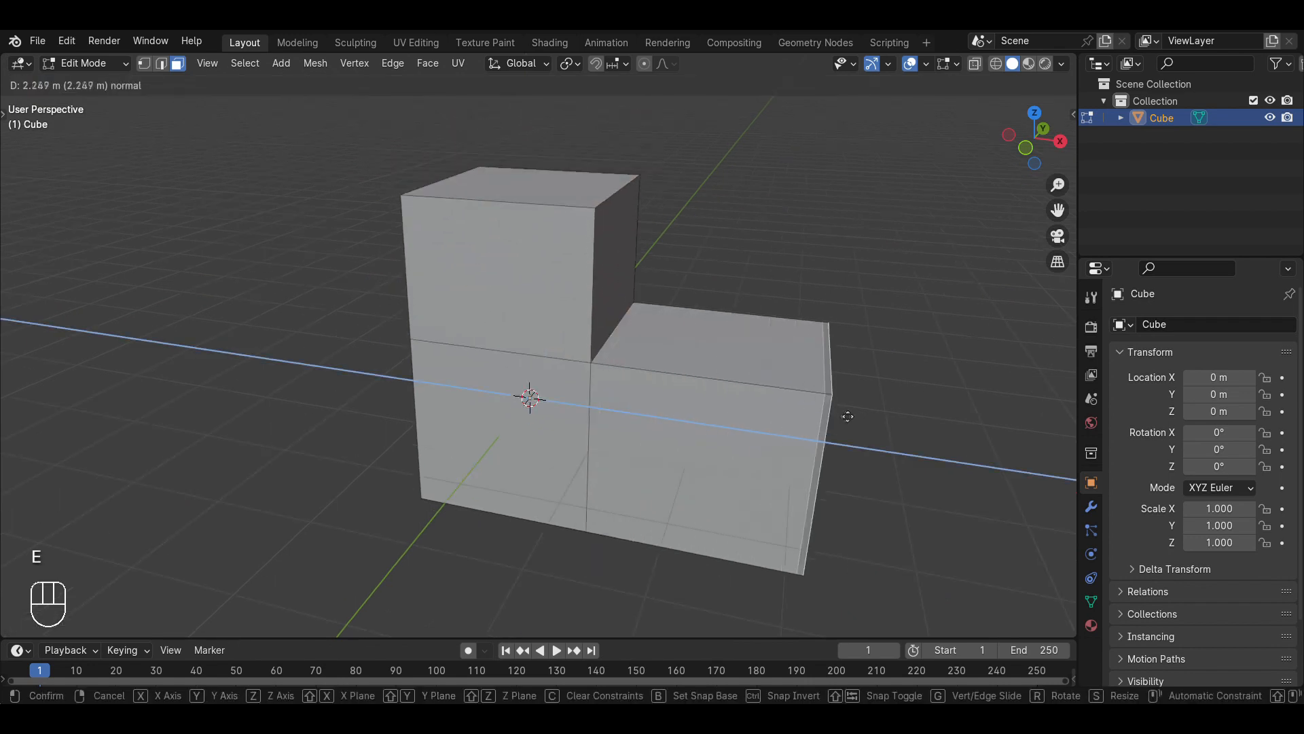
pyautogui.click(848, 416)
# Extrude the cube's −Y side face outward and the central tower's top face further upward.
pyautogui.moveTo(714, 394); pyautogui.dragTo(524, 380, button='middle')
pyautogui.click(321, 382)
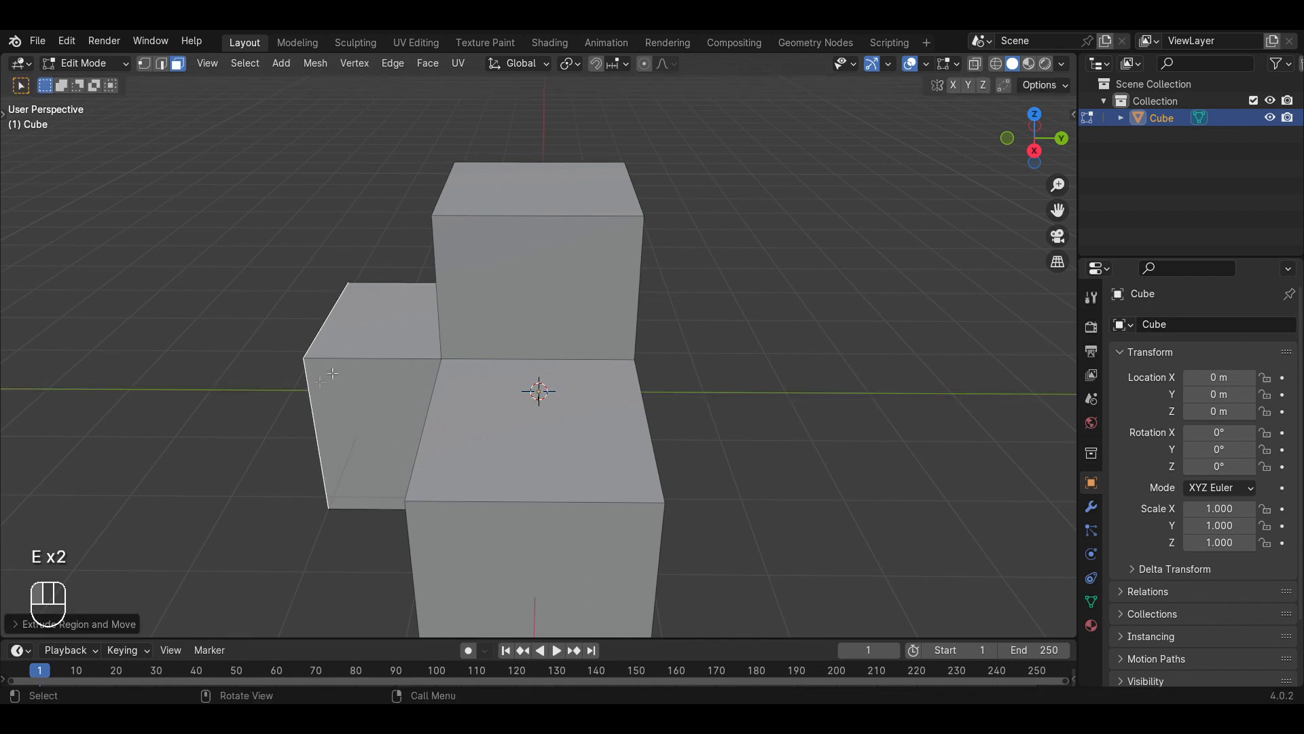
pyautogui.click(540, 175)
pyautogui.press('e')
pyautogui.click(610, 152)
pyautogui.moveTo(486, 216); pyautogui.dragTo(560, 216, button='middle')
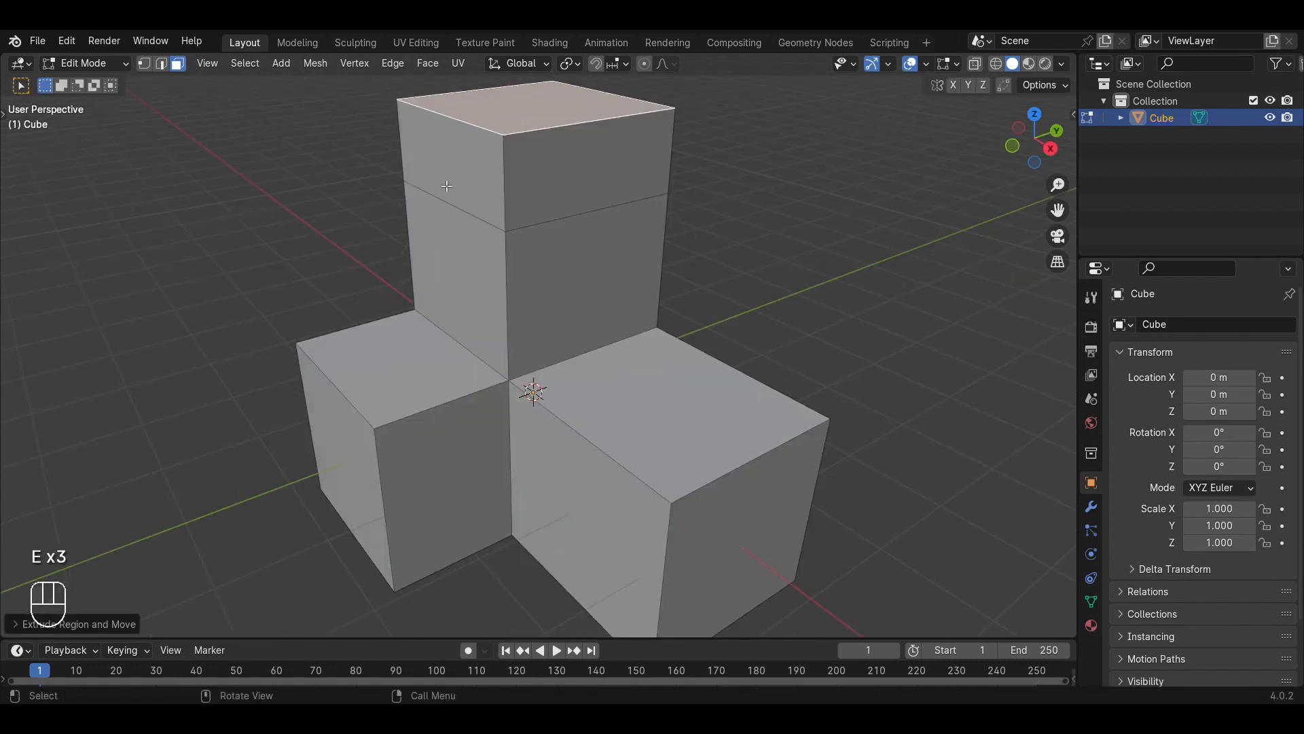
# Extrude the tower's uppermost −Y side face outward, and extrude the top of that new block upward.
pyautogui.click(447, 186)
pyautogui.press('e')
pyautogui.click(88, 310)
pyautogui.scroll(-2, 273, 270)
pyautogui.click(380, 216)
pyautogui.press('e')
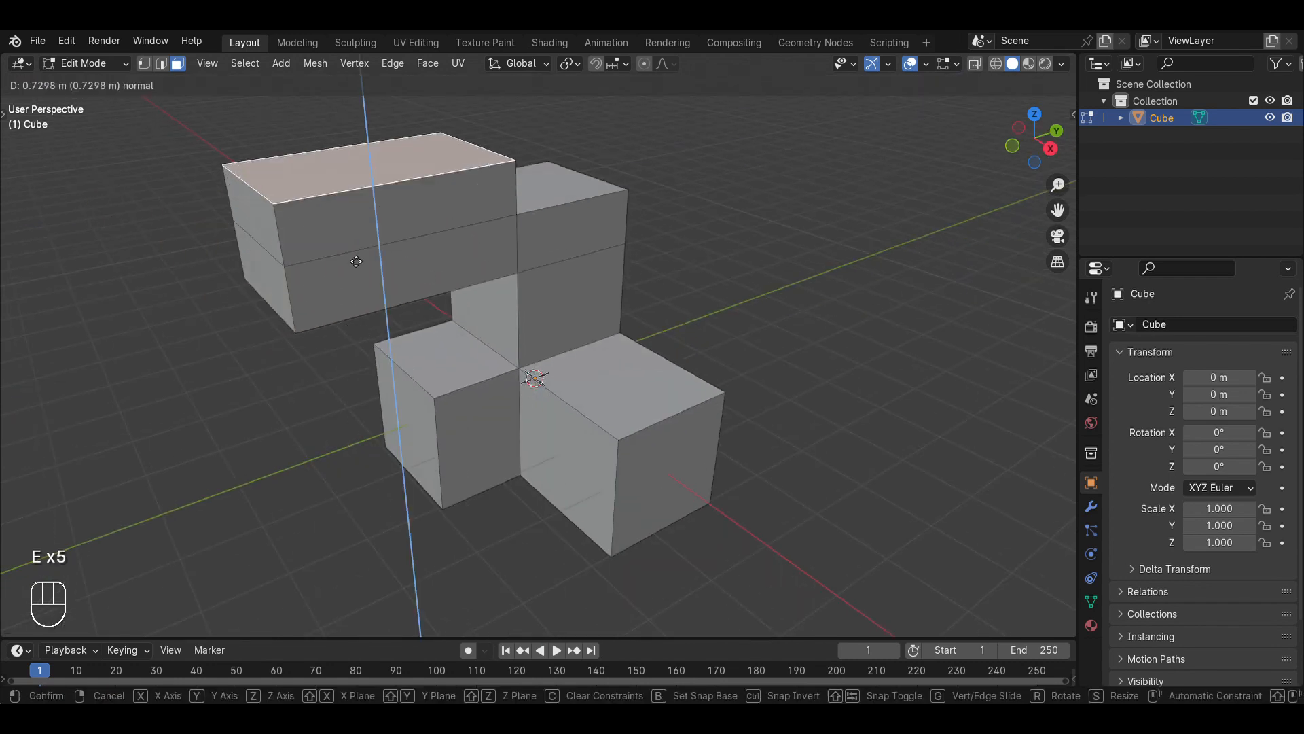
pyautogui.click(397, 112)
# Extrude the +X arm's end face outward by about 2.4 m, and extrude the new segment's top face upward.
pyautogui.click(613, 478)
pyautogui.click(673, 483)
pyautogui.press('e')
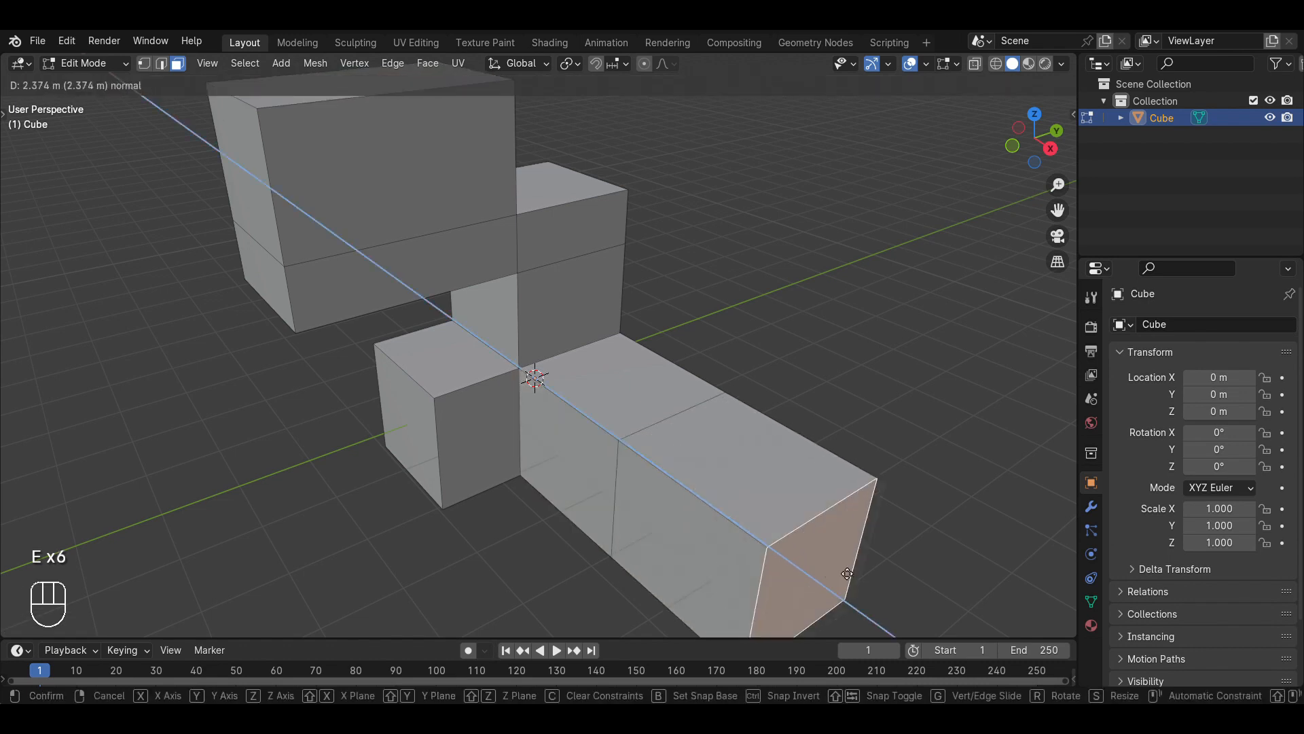
pyautogui.click(836, 557)
pyautogui.keyDown('shift'); pyautogui.moveTo(801, 496); pyautogui.dragTo(792, 454, button='middle'); pyautogui.keyUp('shift')
pyautogui.click(791, 455)
pyautogui.press('e')
pyautogui.click(820, 315)
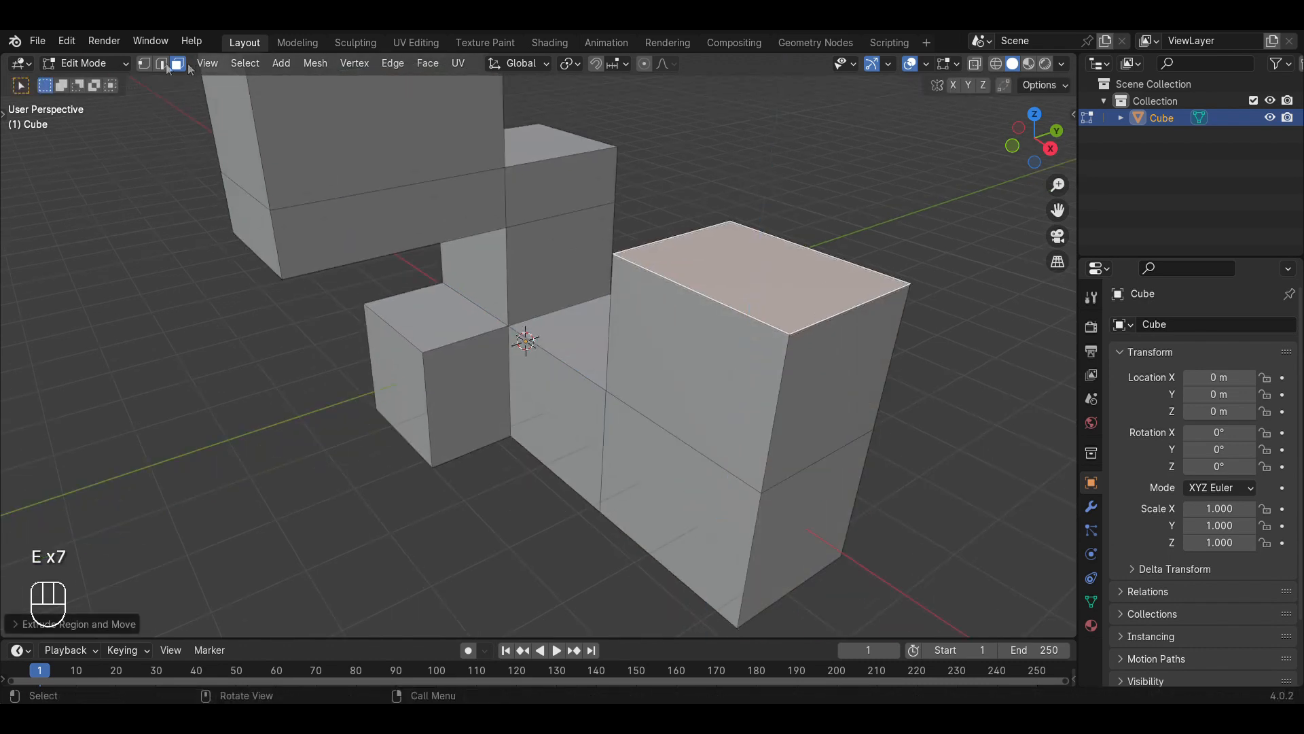
# In vertex selection, extrude a chain of two loose edges from the tall end block's +X +Y top corner.
pyautogui.click(143, 63)
pyautogui.click(910, 284)
pyautogui.keyDown('shift'); pyautogui.moveTo(914, 299); pyautogui.dragTo(773, 400, button='middle'); pyautogui.keyUp('shift')
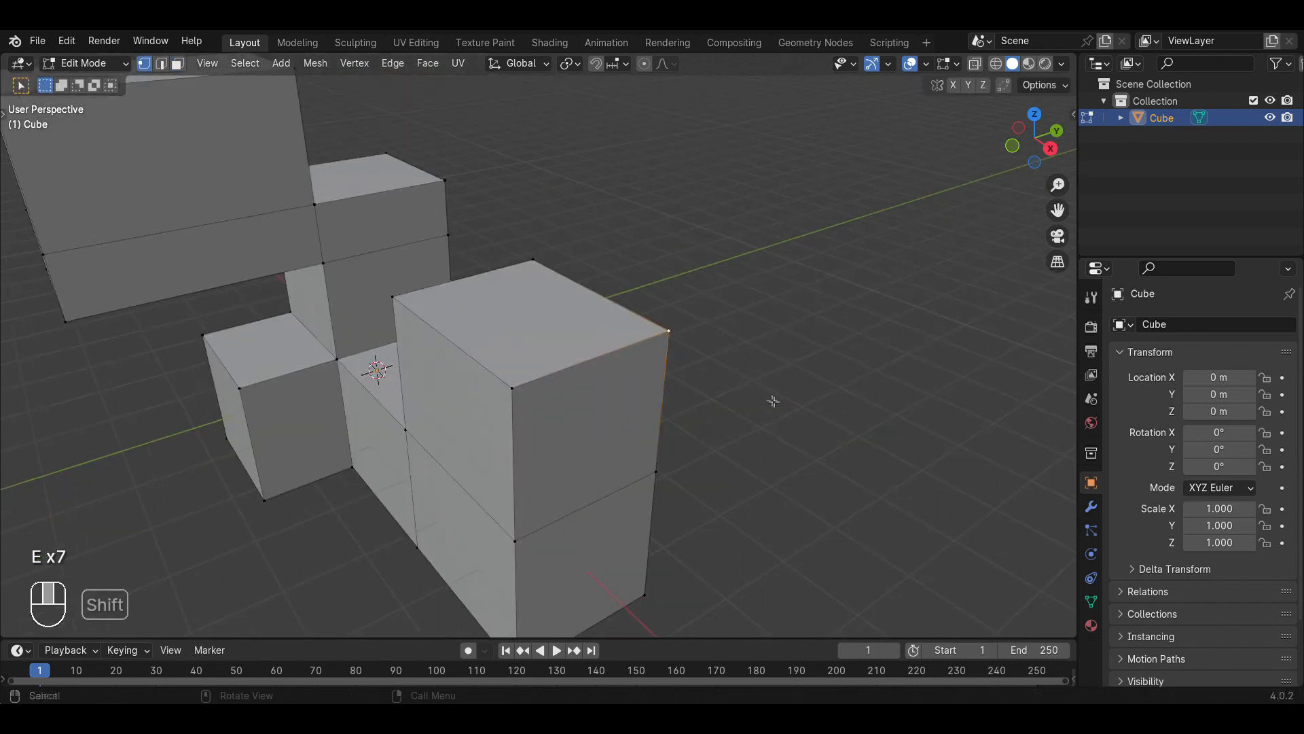
pyautogui.press('e')
pyautogui.click(675, 197)
pyautogui.press('e')
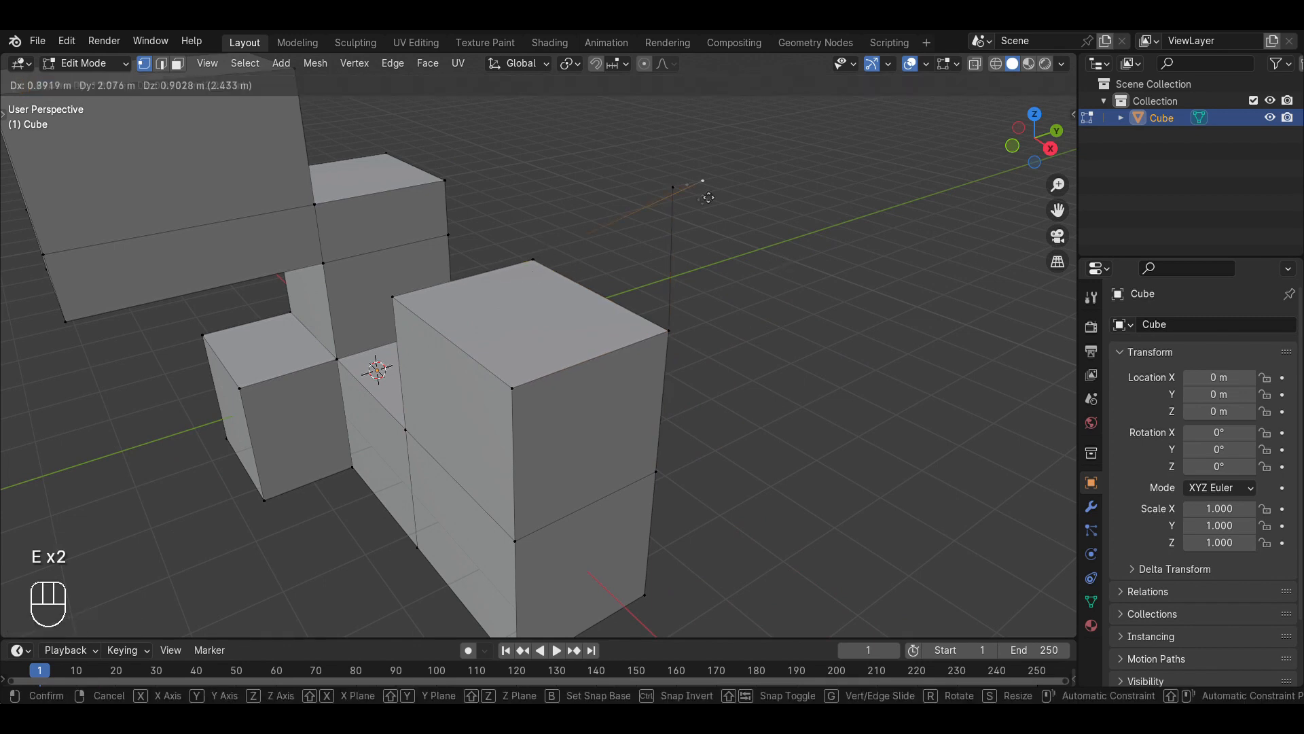
pyautogui.click(708, 197)
# Extrude more loose edges from the top corner vertices of the tall end block.
pyautogui.click(394, 297)
pyautogui.press('e')
pyautogui.click(554, 197)
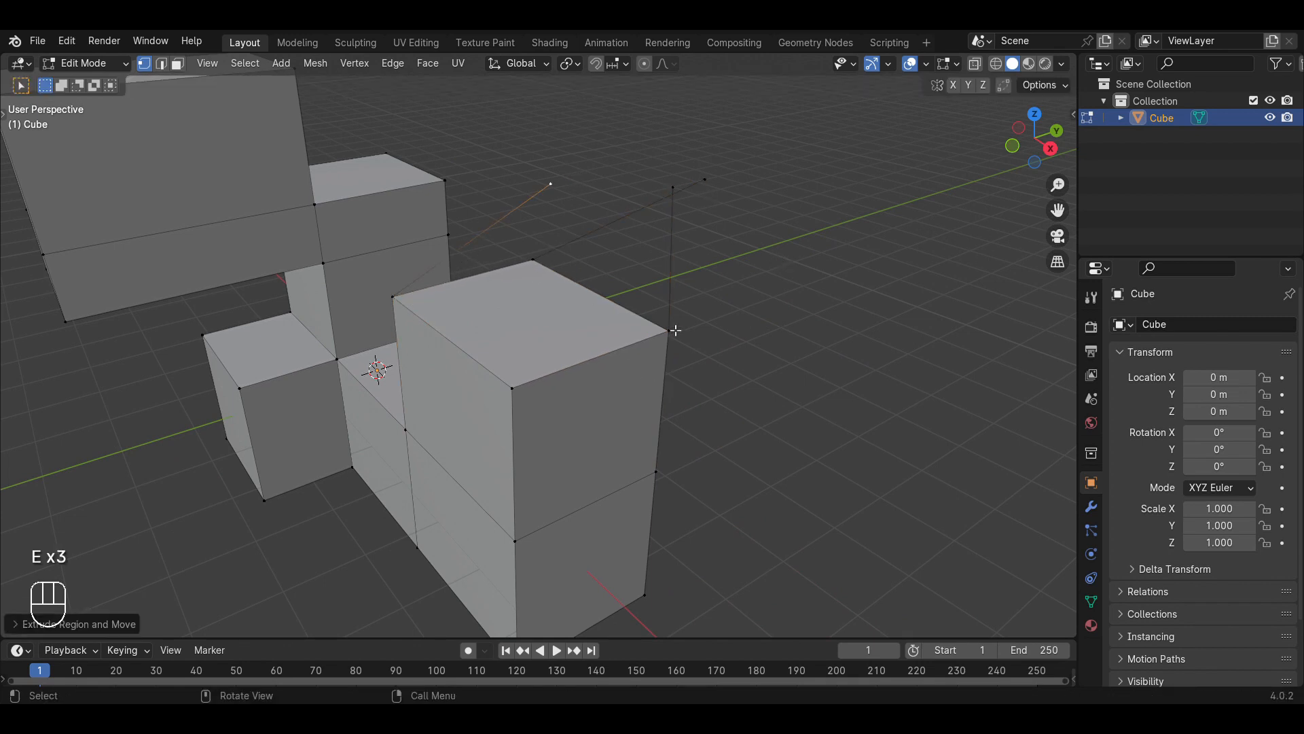
pyautogui.click(674, 330)
pyautogui.press('e')
pyautogui.click(817, 354)
pyautogui.moveTo(692, 390); pyautogui.dragTo(780, 409, button='middle')
pyautogui.click(890, 361)
pyautogui.press('e')
pyautogui.click(1002, 408)
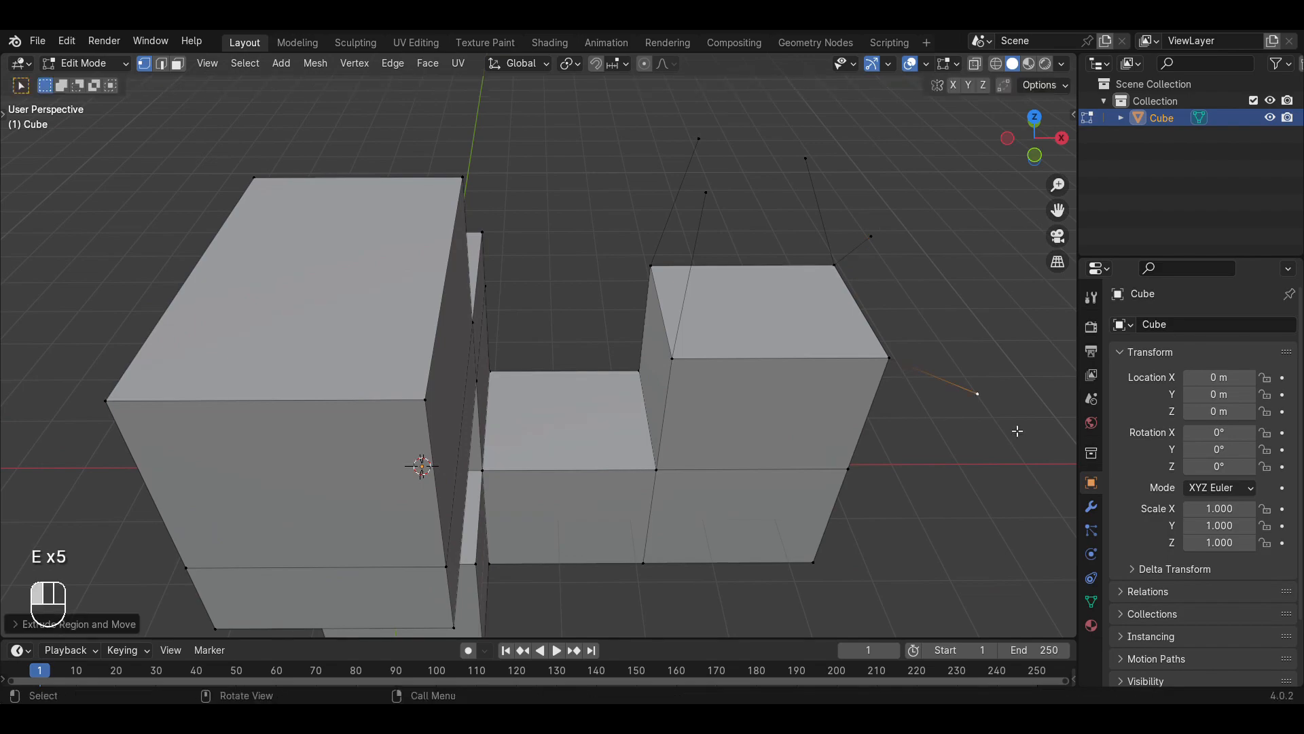
# Undo all vertex and face extrusions back to the plain cube with its top face selected.
pyautogui.scroll(-4, 965, 427)
pyautogui.moveTo(867, 419); pyautogui.dragTo(498, 364, button='middle')
pyautogui.scroll(3, 734, 405)
pyautogui.hotkey('ctrl', 'z')
pyautogui.hotkey('ctrl', 'z')
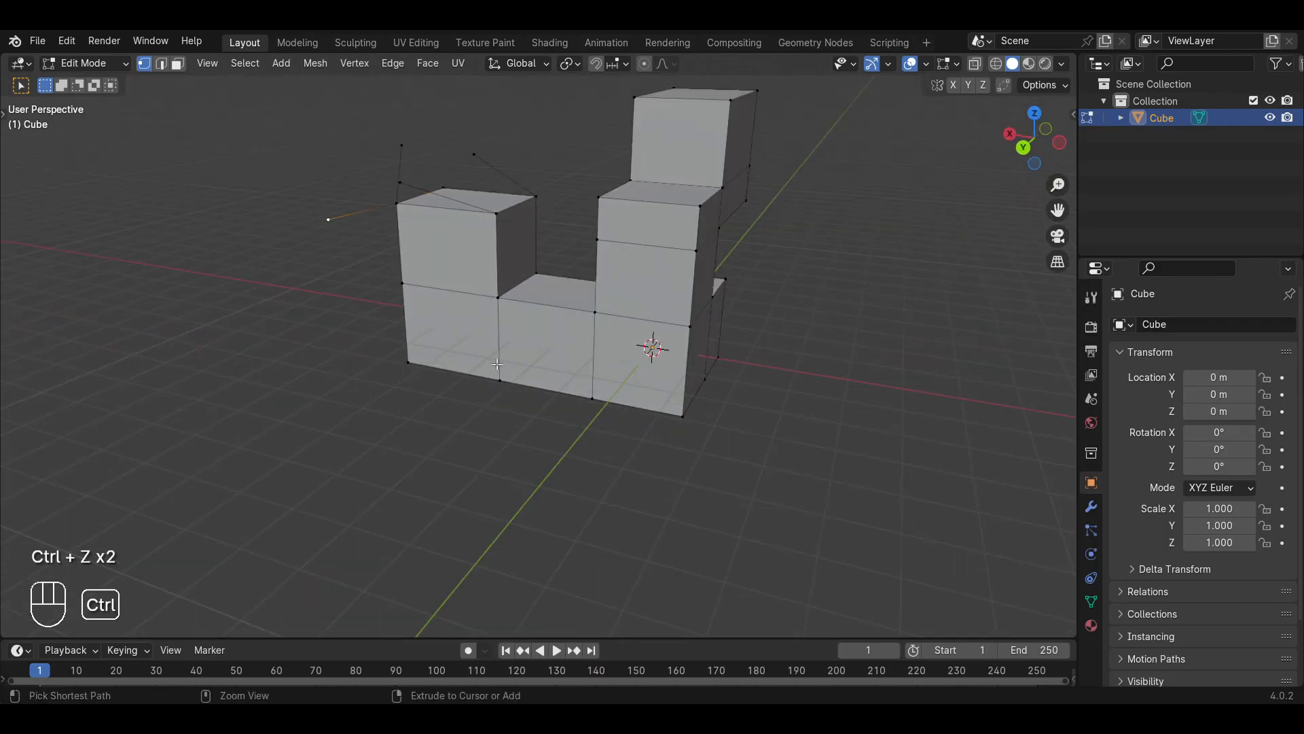
pyautogui.hotkey('ctrl', 'z')
pyautogui.hotkey('ctrl', 'z')
pyautogui.hotkey('ctrl', 'z')
pyautogui.hotkey('ctrl', 'z')
pyautogui.hotkey('ctrl', 'z')
pyautogui.hotkey('ctrl', 'z')
pyautogui.hotkey('ctrl', 'z')
pyautogui.hotkey('ctrl', 'z')
pyautogui.hotkey('ctrl', 'z')
pyautogui.hotkey('ctrl', 'z')
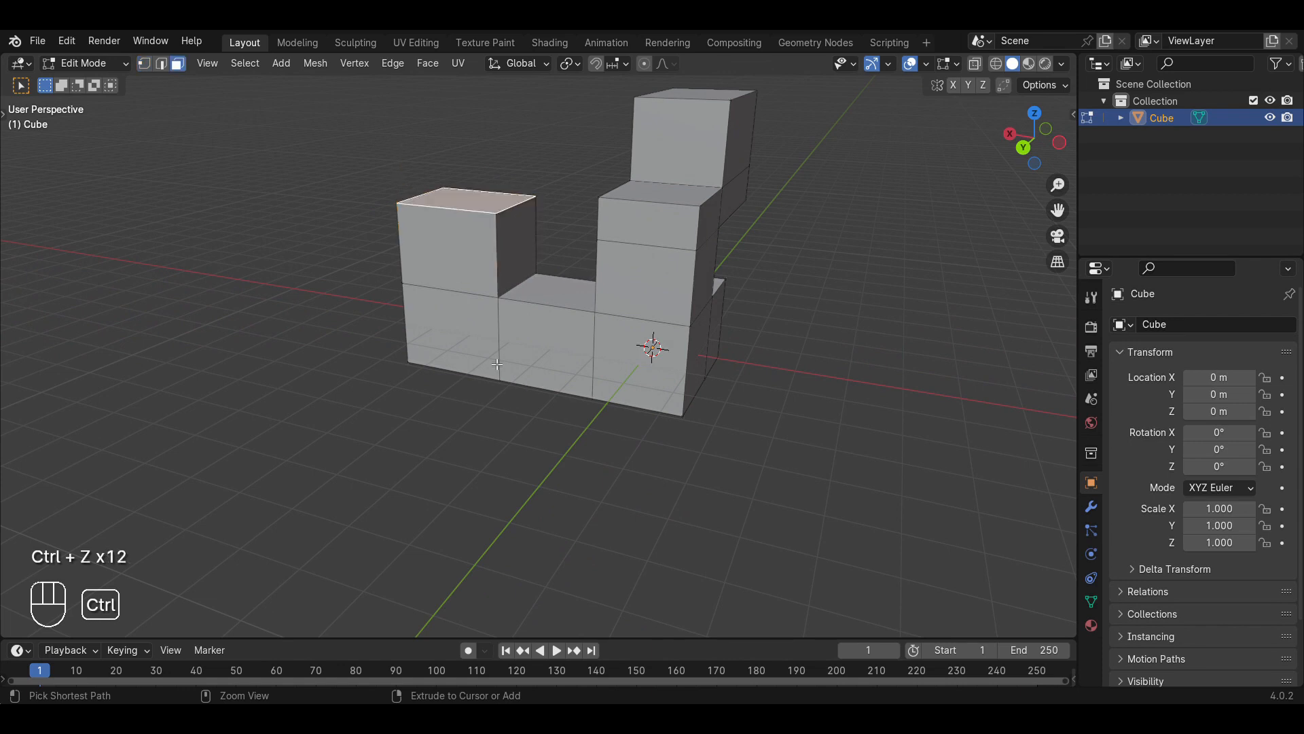
pyautogui.hotkey('ctrl', 'z')
pyautogui.hotkey('ctrl', 'z')
pyautogui.hotkey('ctrl', 'z')
pyautogui.hotkey('ctrl', 'z')
pyautogui.hotkey('ctrl', 'z')
pyautogui.hotkey('ctrl', 'z')
pyautogui.hotkey('ctrl', 'z')
pyautogui.hotkey('ctrl', 'z')
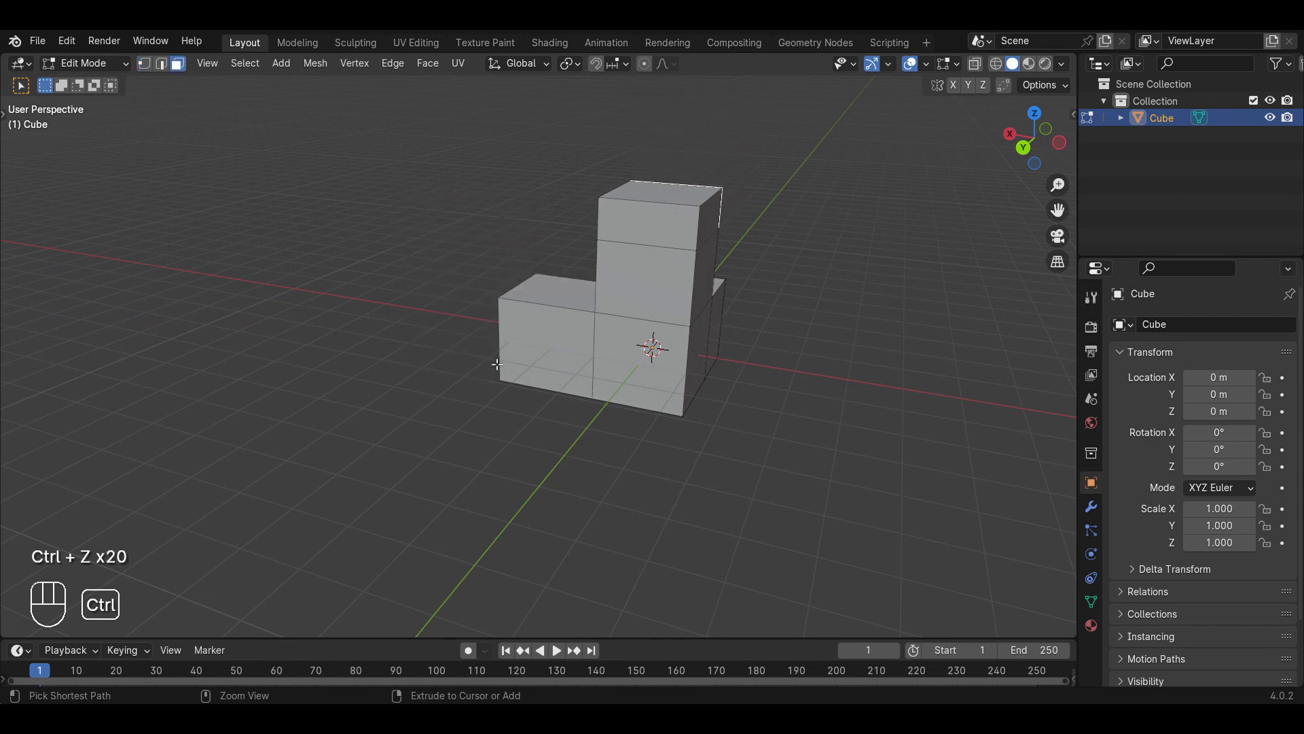
pyautogui.hotkey('ctrl', 'z')
pyautogui.hotkey('ctrl', 'z')
pyautogui.hotkey('ctrl', 'z')
pyautogui.hotkey('ctrl', 'z')
pyautogui.hotkey('ctrl', 'z')
pyautogui.hotkey('ctrl', 'z')
pyautogui.hotkey('ctrl', 'z')
pyautogui.hotkey('ctrl', 'z')
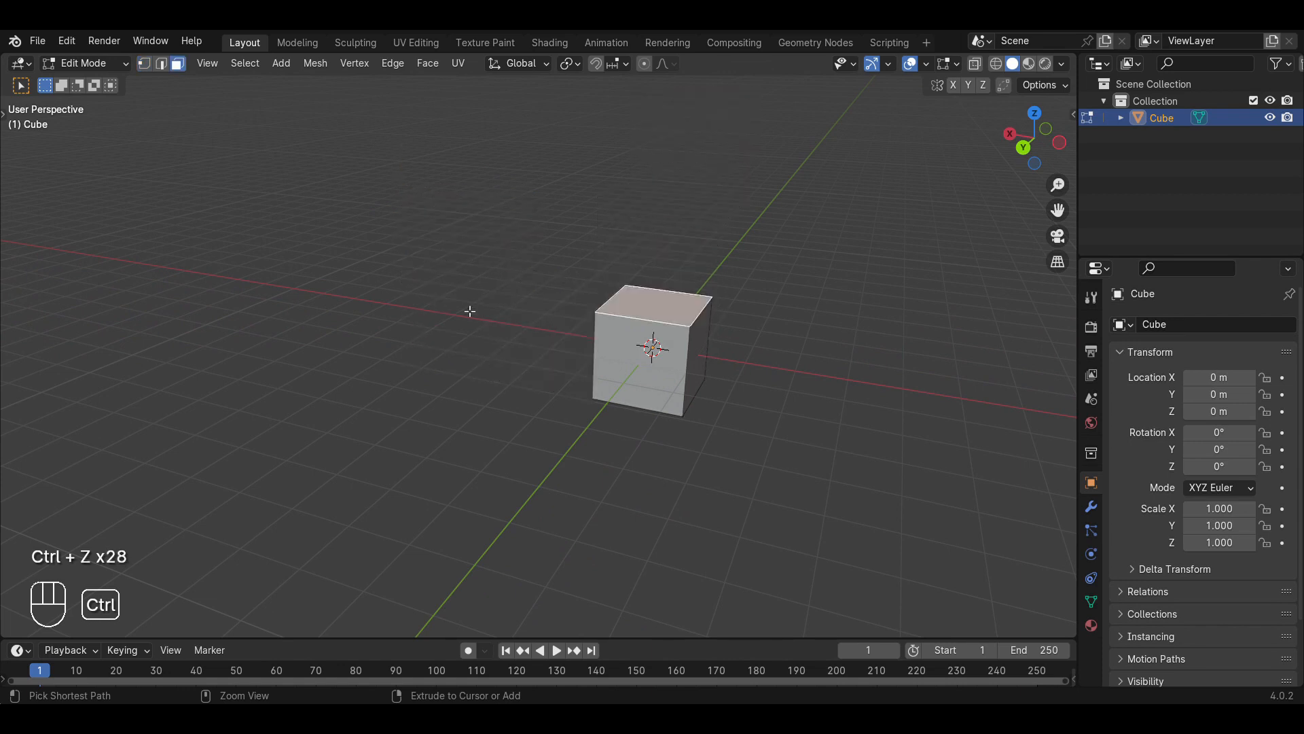
# Try moving the cube's selected top face, and cancel the move.
pyautogui.moveTo(469, 341); pyautogui.dragTo(632, 352, button='middle')
pyautogui.press('g')
pyautogui.rightClick(757, 257)
# Switch to the front orthographic view and try scaling the cube's top face down to about 0.41, cancelling the scale.
pyautogui.moveTo(551, 339); pyautogui.dragTo(608, 305, button='middle')
pyautogui.press('KP_1')
pyautogui.press('s')
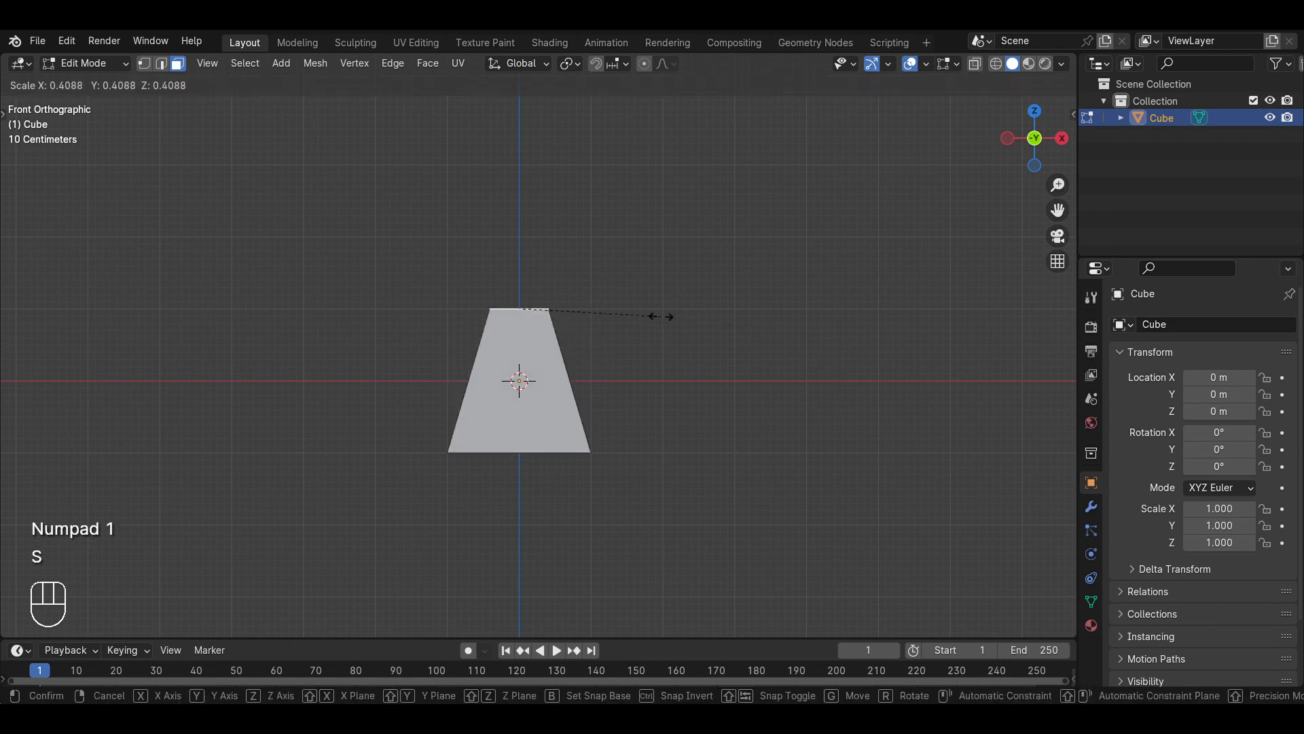
pyautogui.rightClick(663, 317)
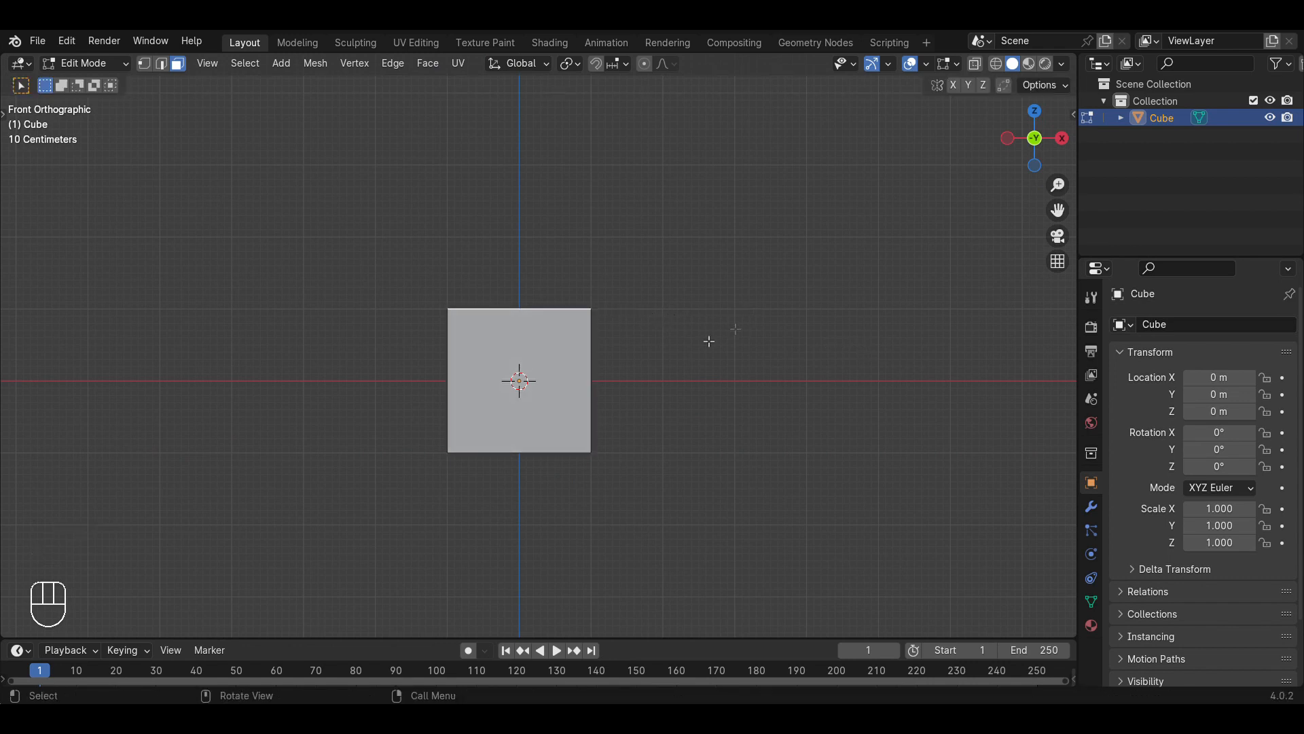
pyautogui.scroll(1, 588, 387)
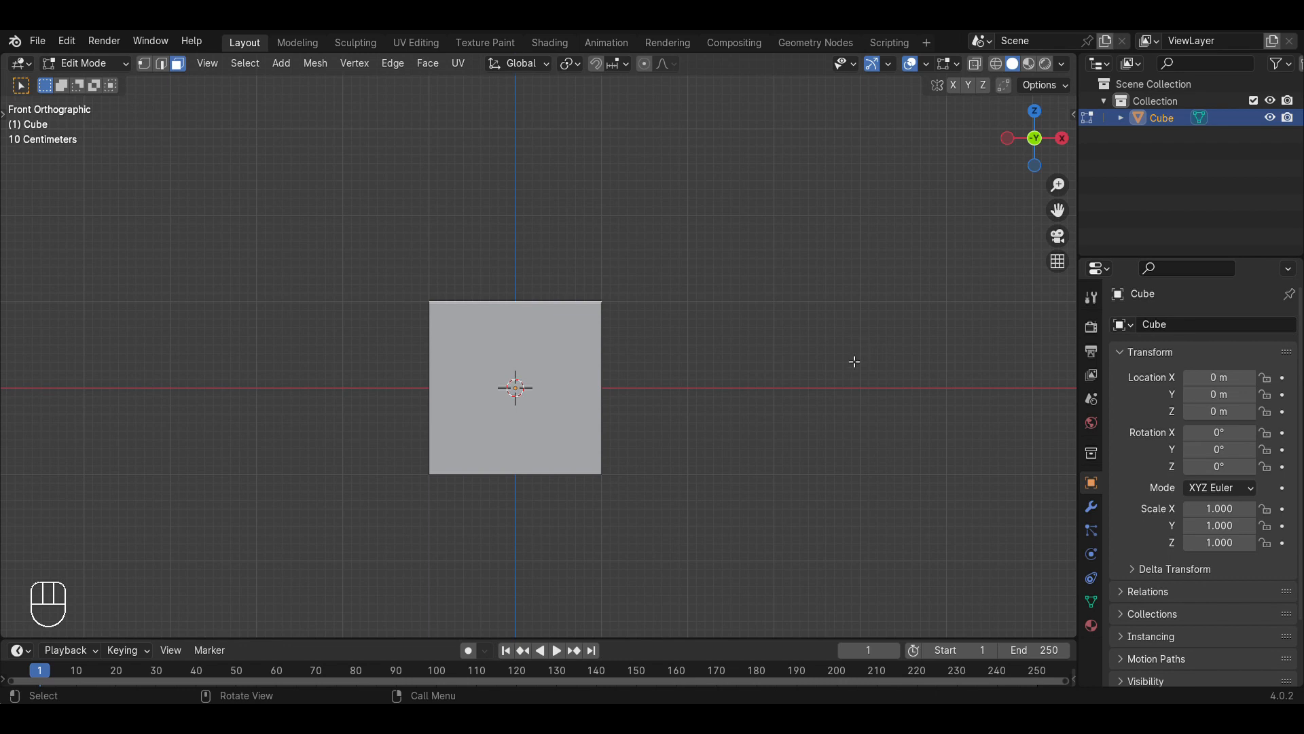
# Select the cube's entire mesh and return to the front orthographic view.
pyautogui.press('a')
pyautogui.moveTo(886, 329); pyautogui.dragTo(705, 351, button='middle')
pyautogui.press('KP_1')
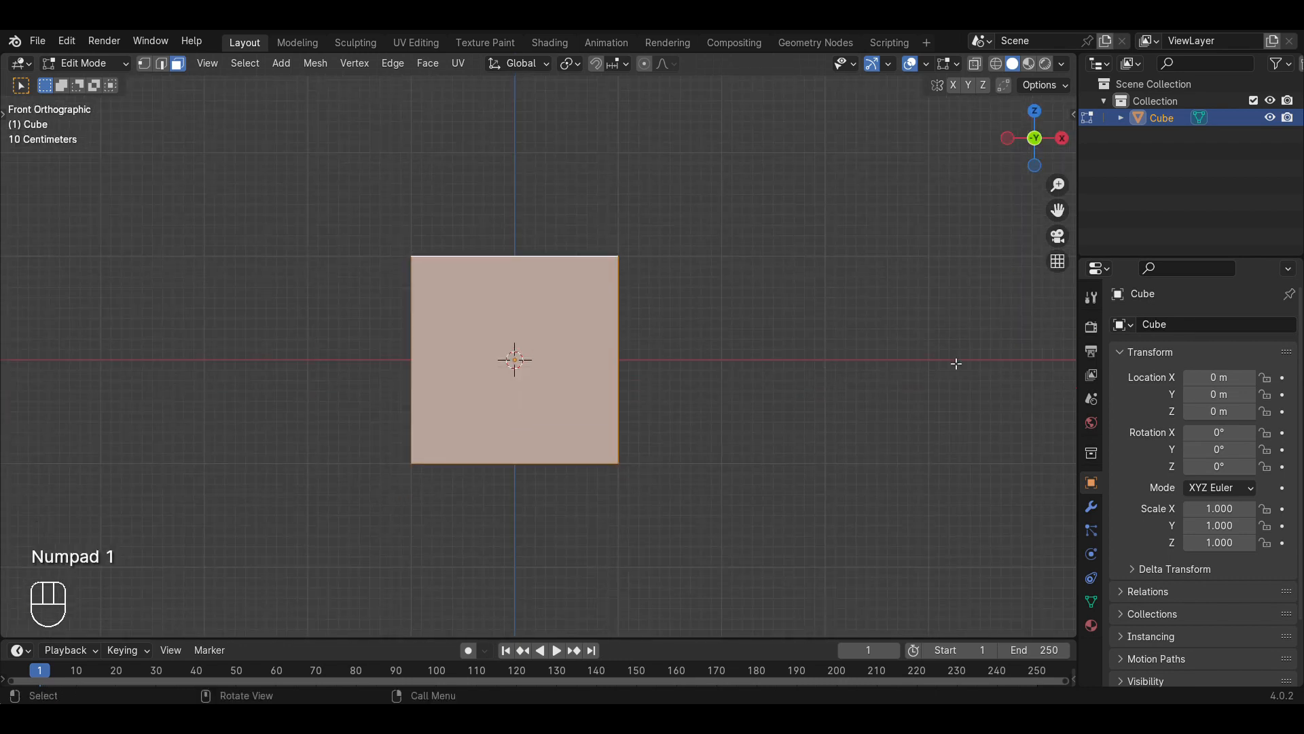
pyautogui.press('s')
pyautogui.press('x')
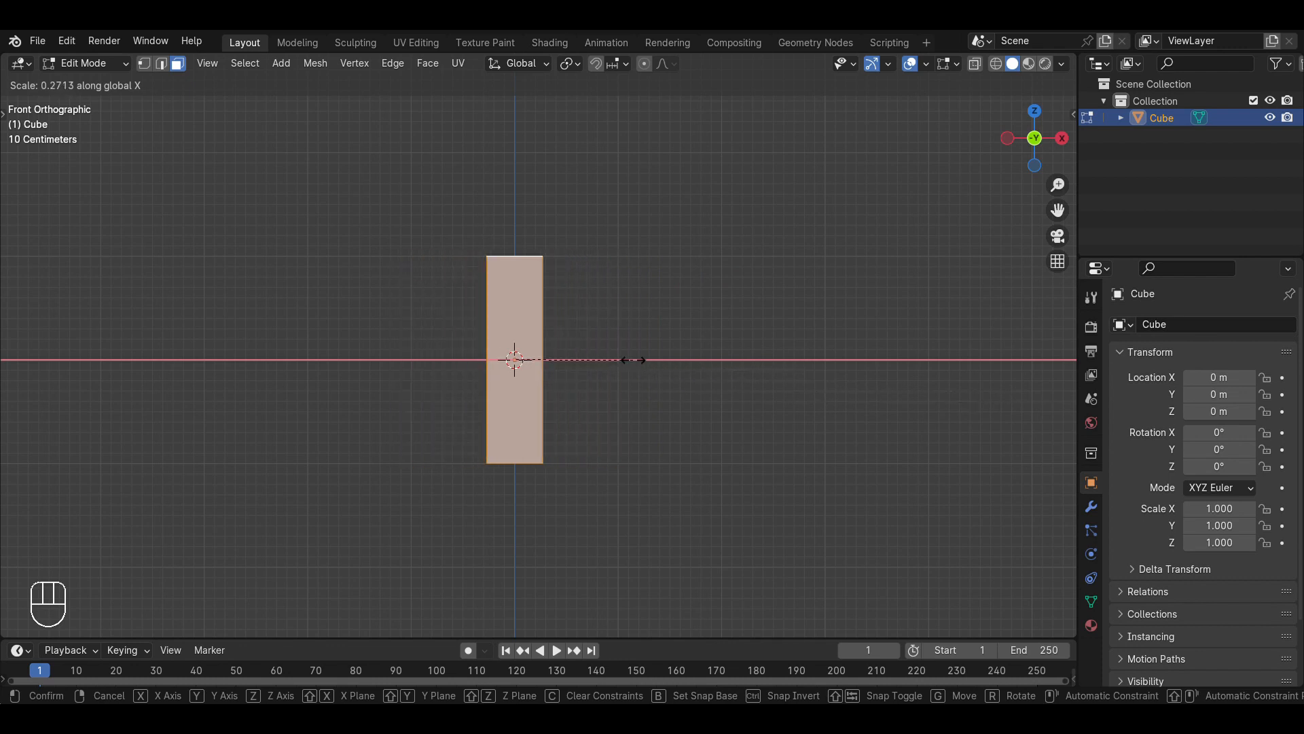
pyautogui.rightClick(829, 378)
# Scale the whole cube along the X axis to about 0.3 of its width.
pyautogui.press('s')
pyautogui.press('x')
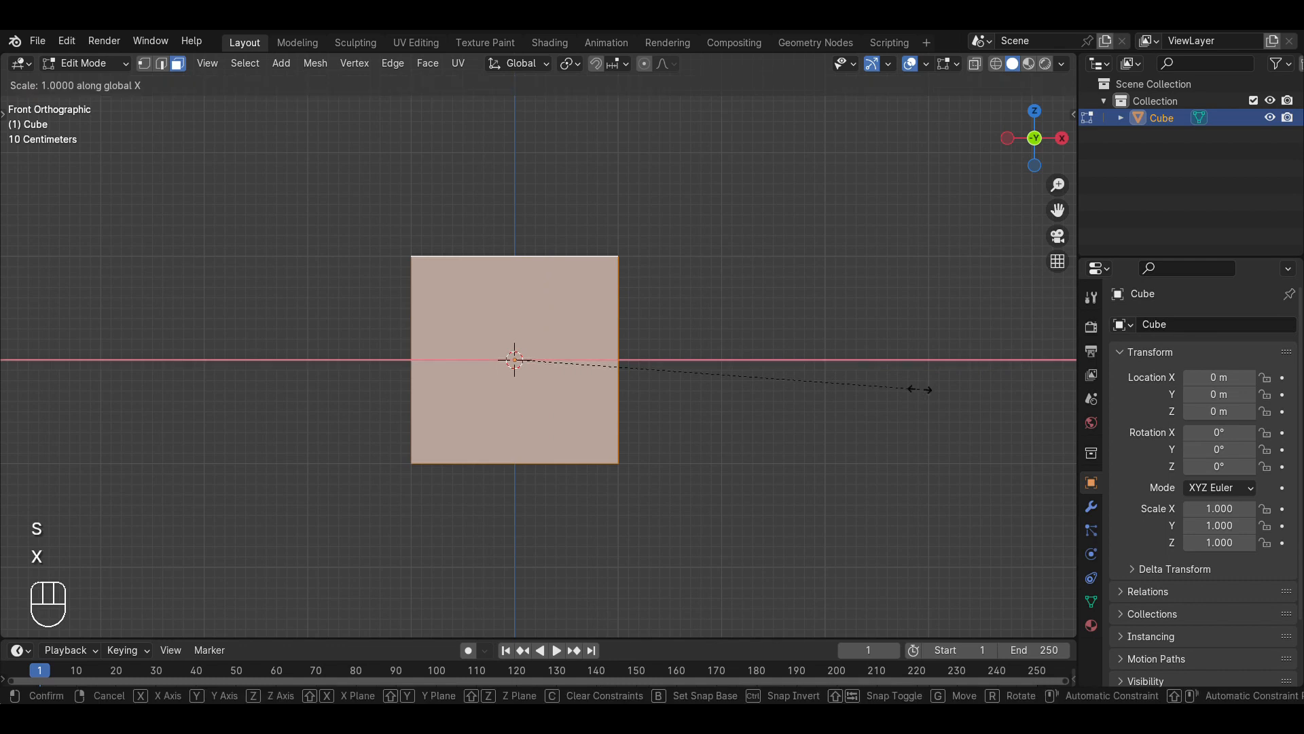
pyautogui.click(638, 360)
pyautogui.moveTo(675, 294); pyautogui.dragTo(822, 307, button='middle')
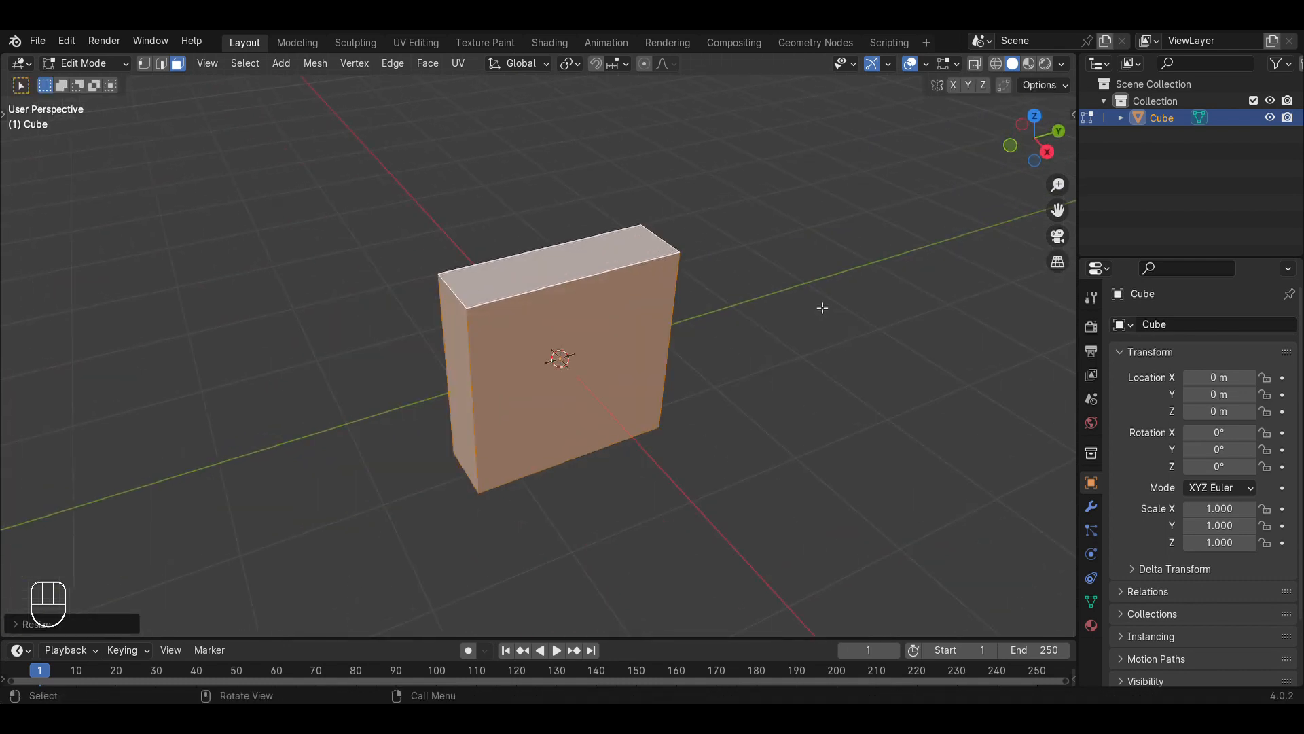
# In the right orthographic view, scale the whole block along the Y axis to about 0.08, leaving a thin upright slab.
pyautogui.click(1048, 153)
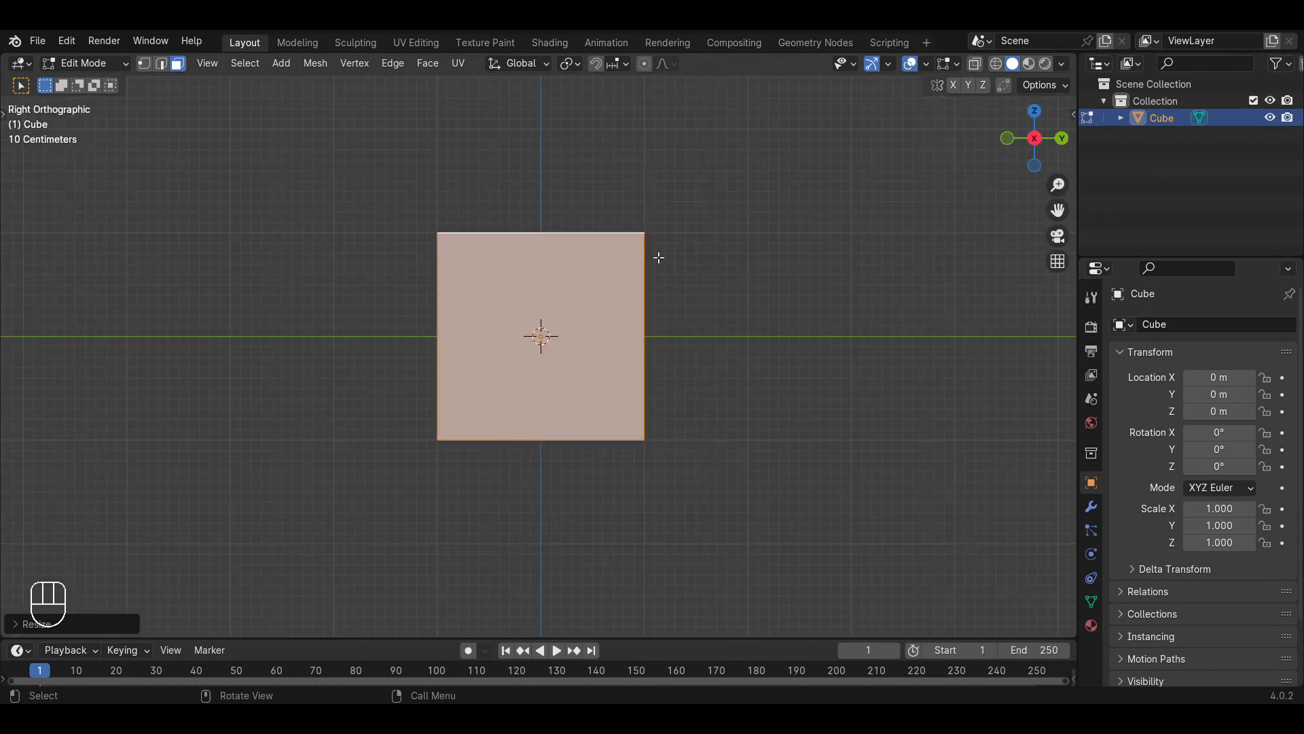
pyautogui.moveTo(659, 257); pyautogui.dragTo(644, 389, button='middle')
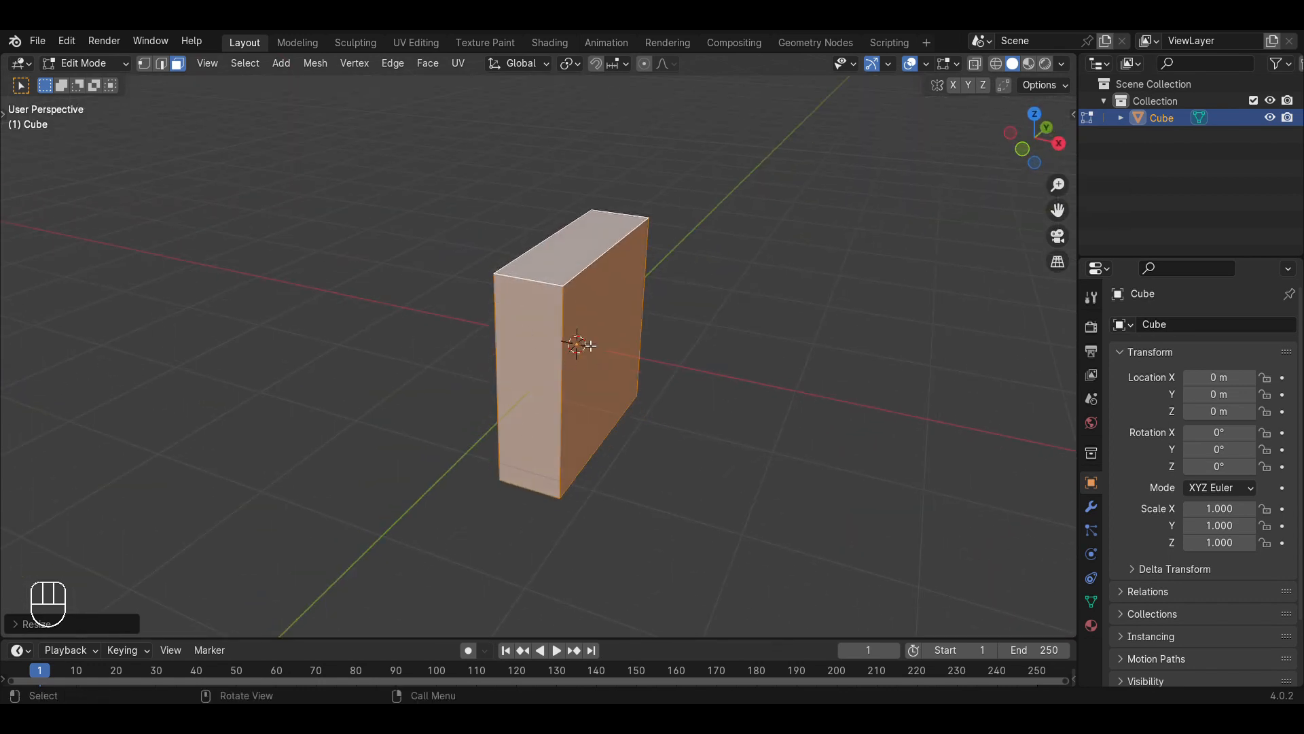
pyautogui.press('KP_3')
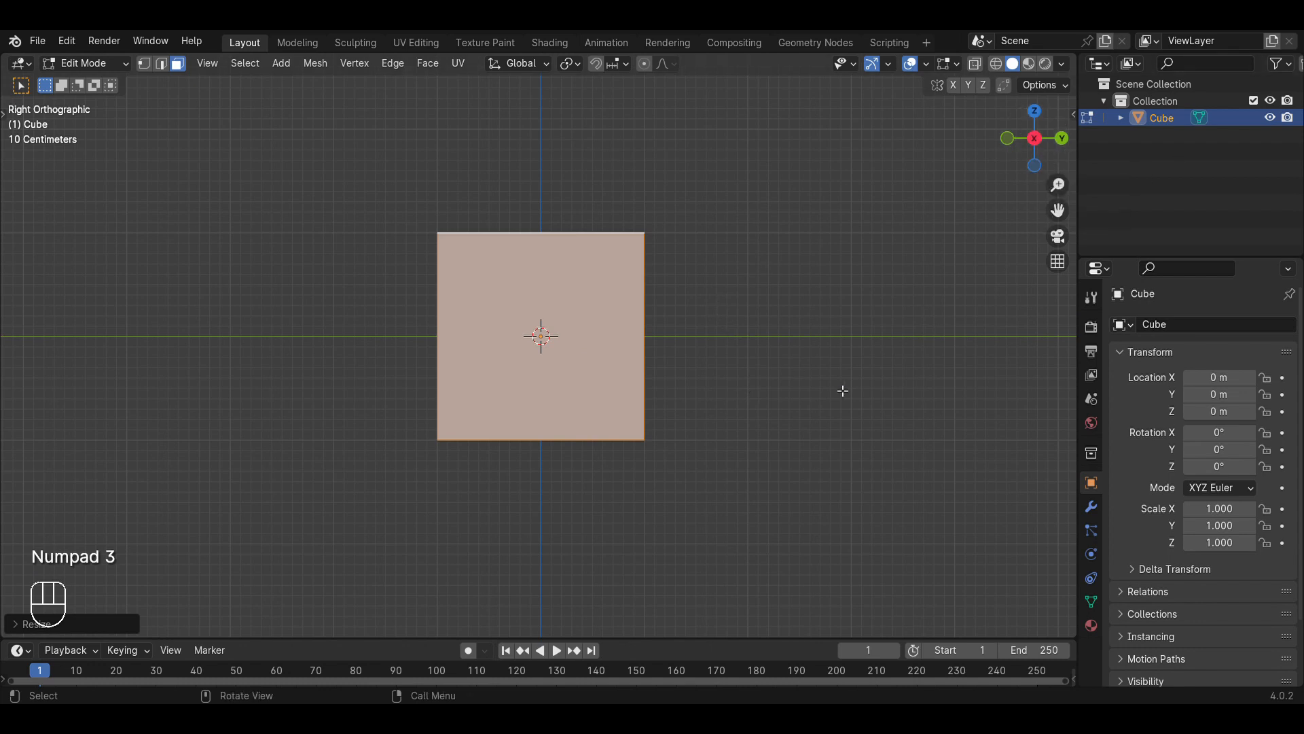
pyautogui.press('s')
pyautogui.press('y')
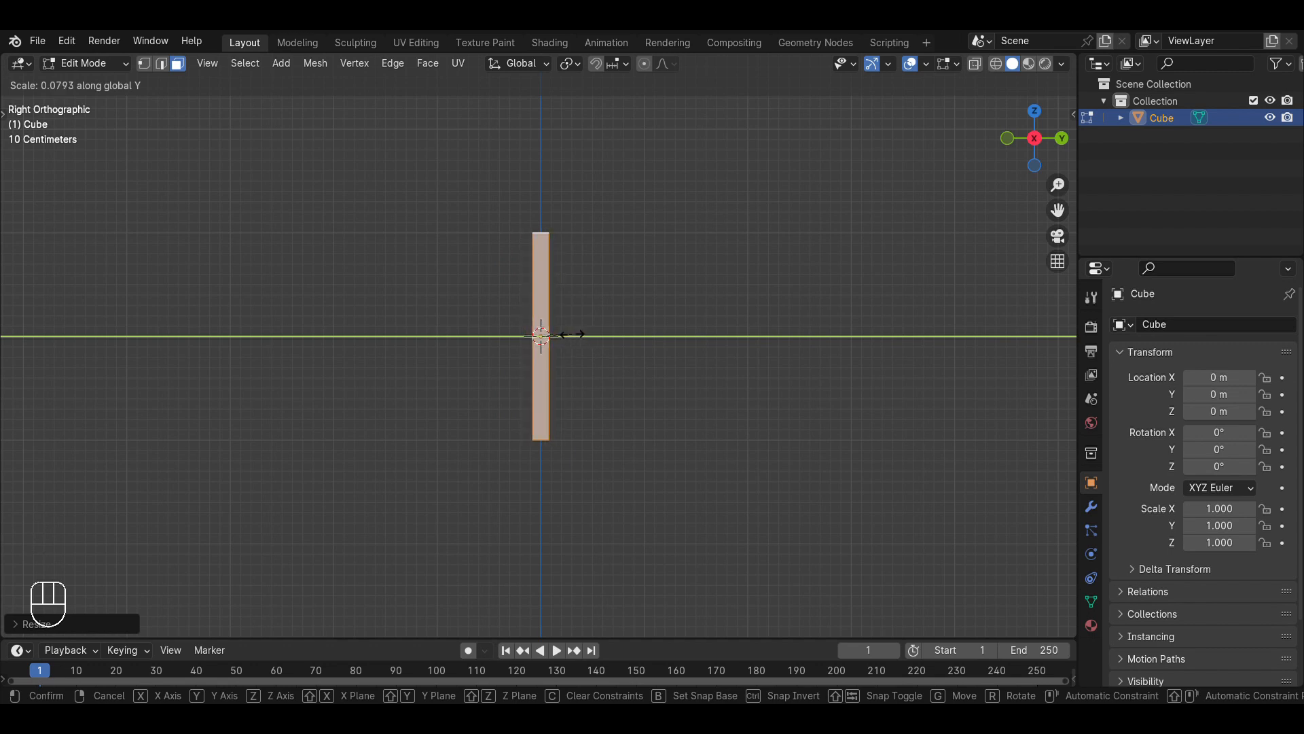
pyautogui.click(574, 336)
pyautogui.moveTo(503, 297); pyautogui.dragTo(602, 288, button='middle')
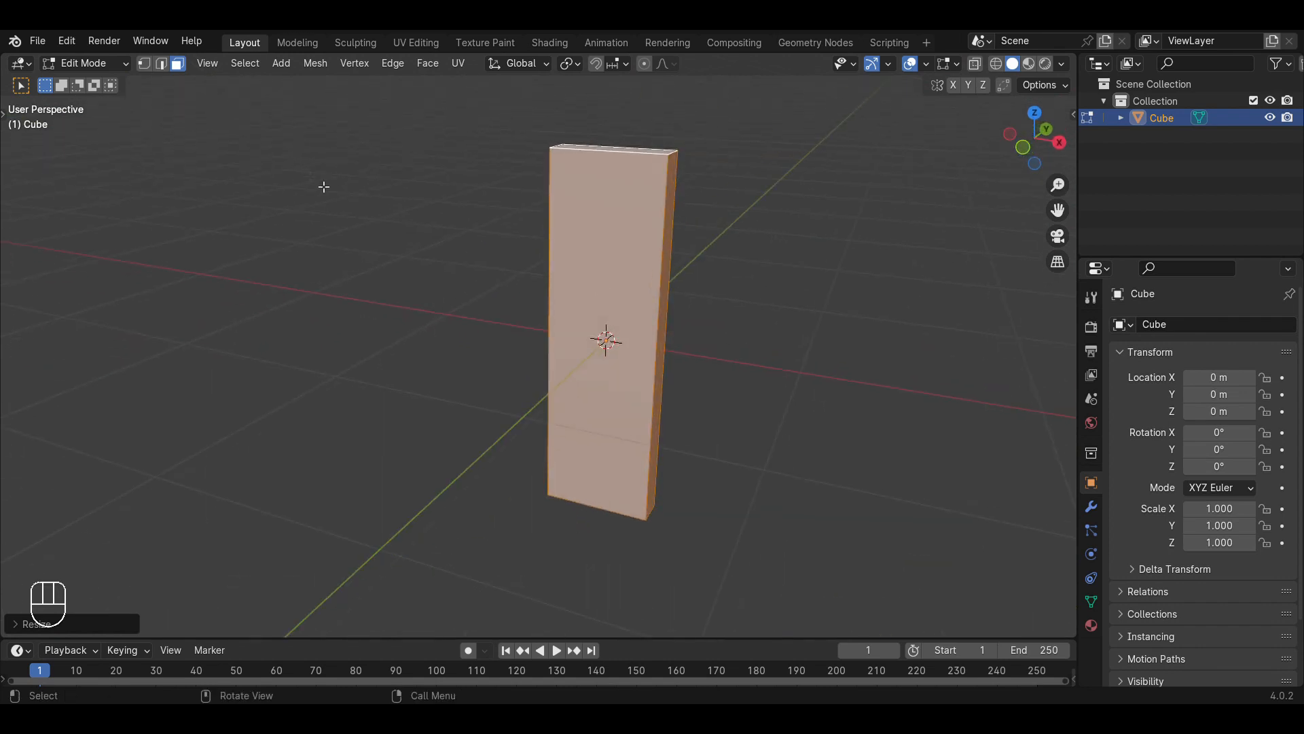
pyautogui.keyDown('shift'); pyautogui.moveTo(577, 223); pyautogui.dragTo(555, 256, button='middle'); pyautogui.keyUp('shift')
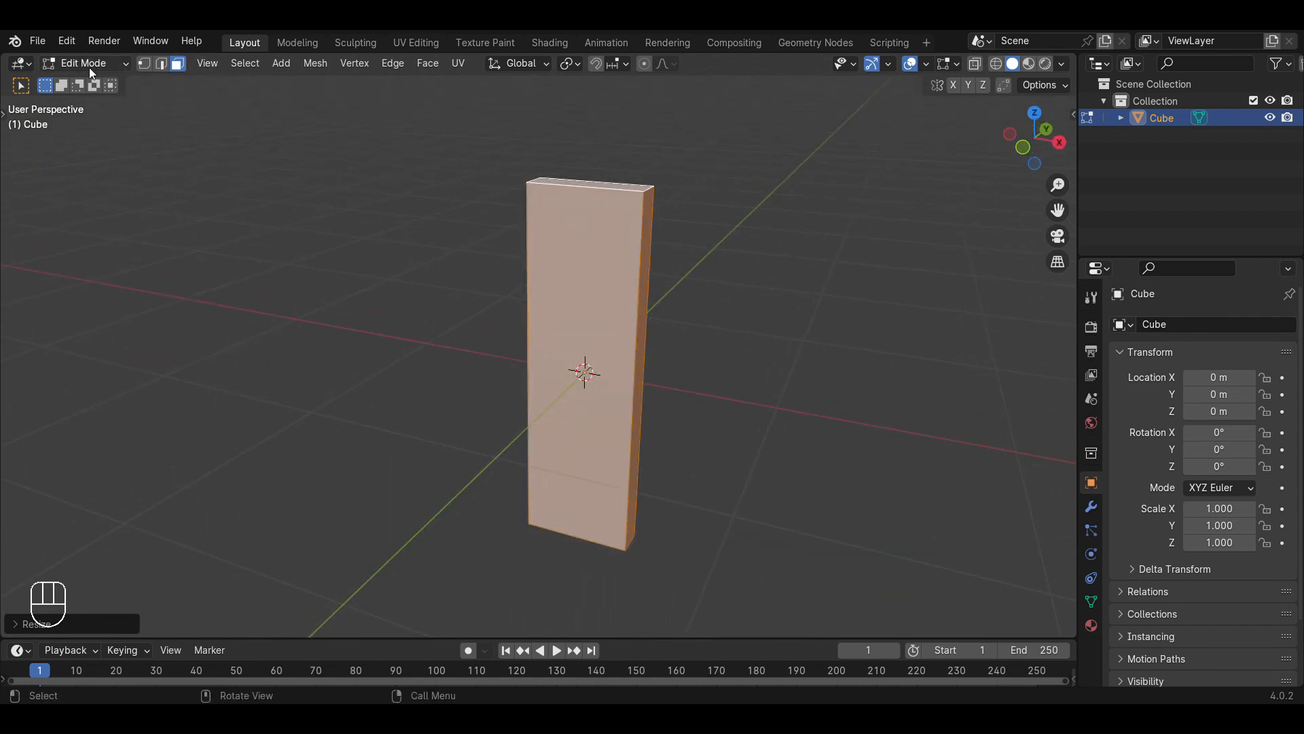
# Switch to vertex selection and try moving the slab's top front corner vertex on the +X side, cancelling the move.
pyautogui.click(144, 64)
pyautogui.moveTo(679, 218); pyautogui.dragTo(640, 177, button='middle')
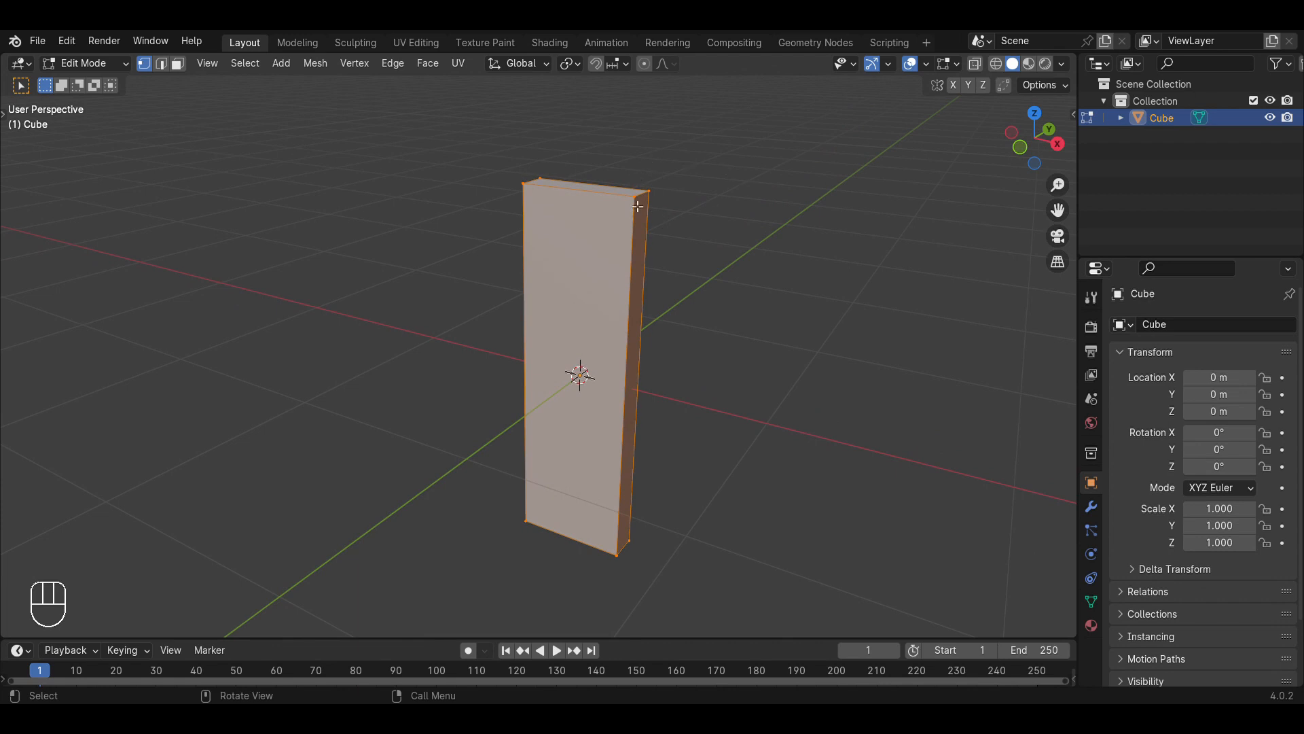
pyautogui.click(638, 206)
pyautogui.press('g')
pyautogui.rightClick(642, 247)
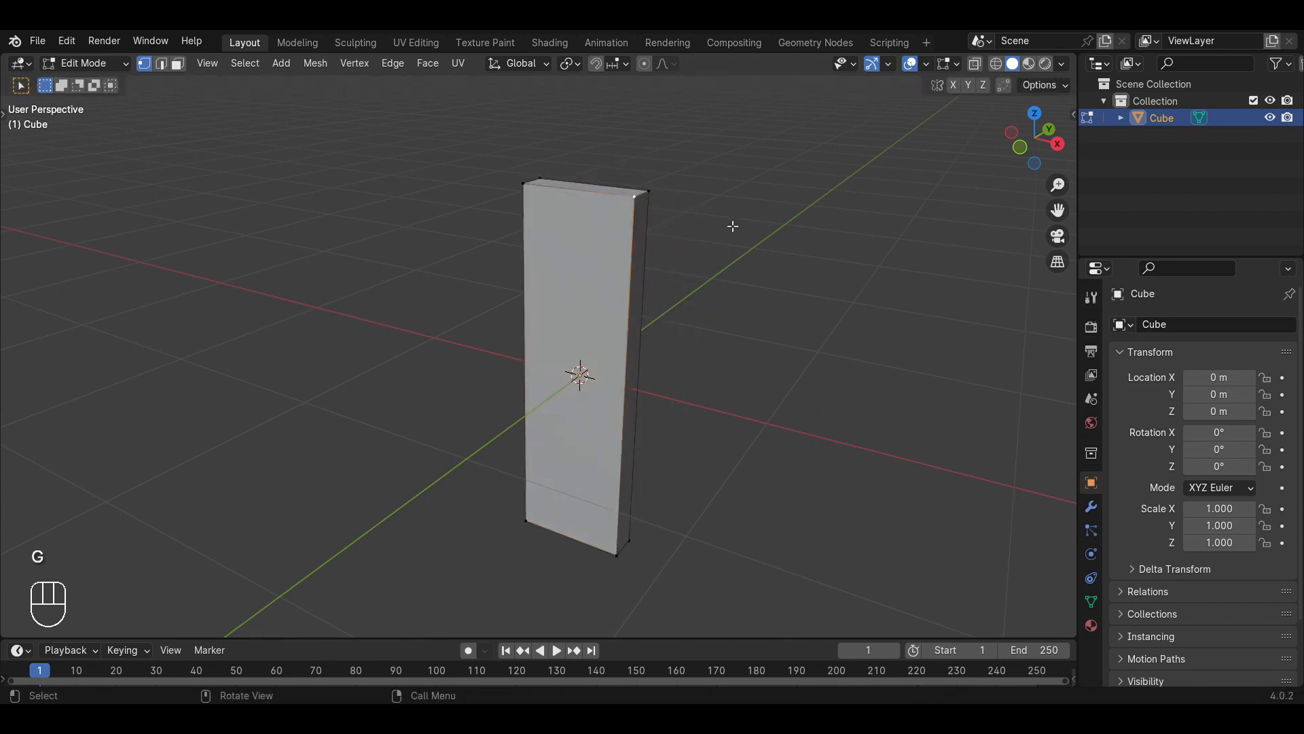
# In front view, try moving both top vertices on the +X side about -0.29 m in X and 0.36 m in Z, and undo it.
pyautogui.press('KP_1')
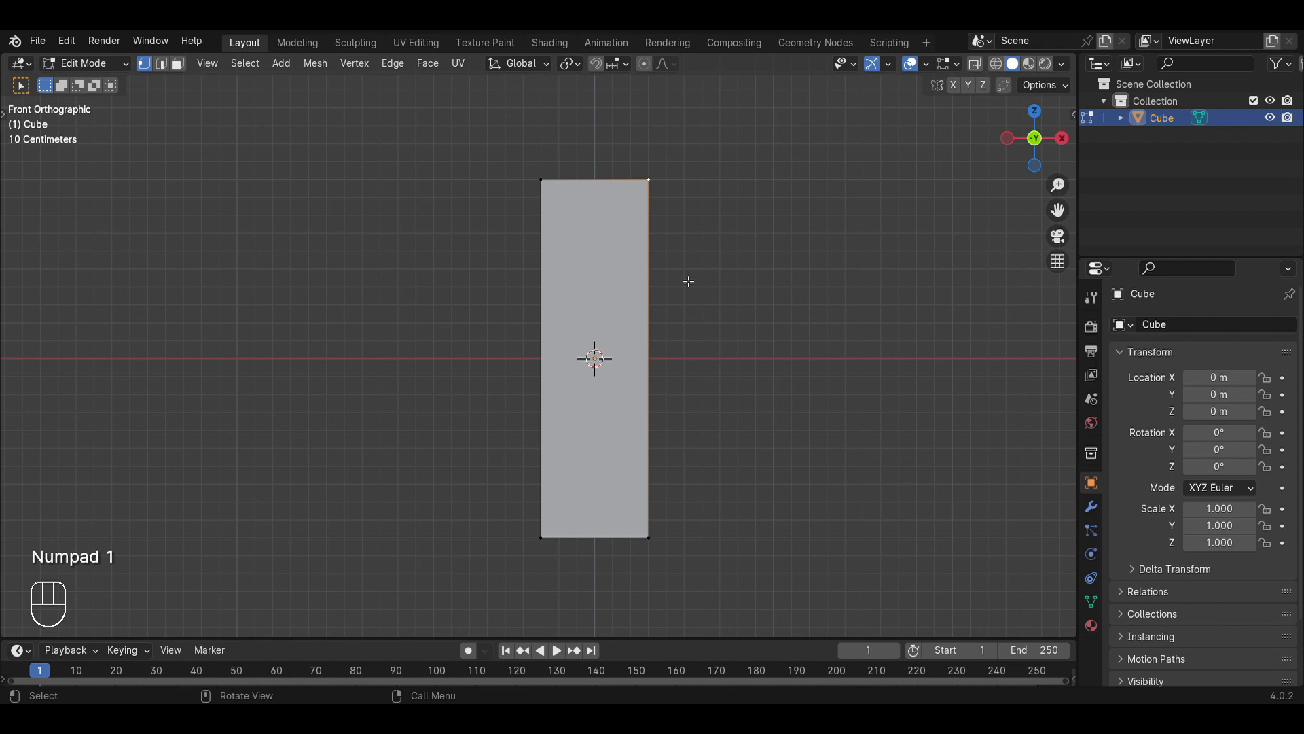
pyautogui.moveTo(824, 186); pyautogui.dragTo(631, 259, button='middle')
pyautogui.press('KP_1')
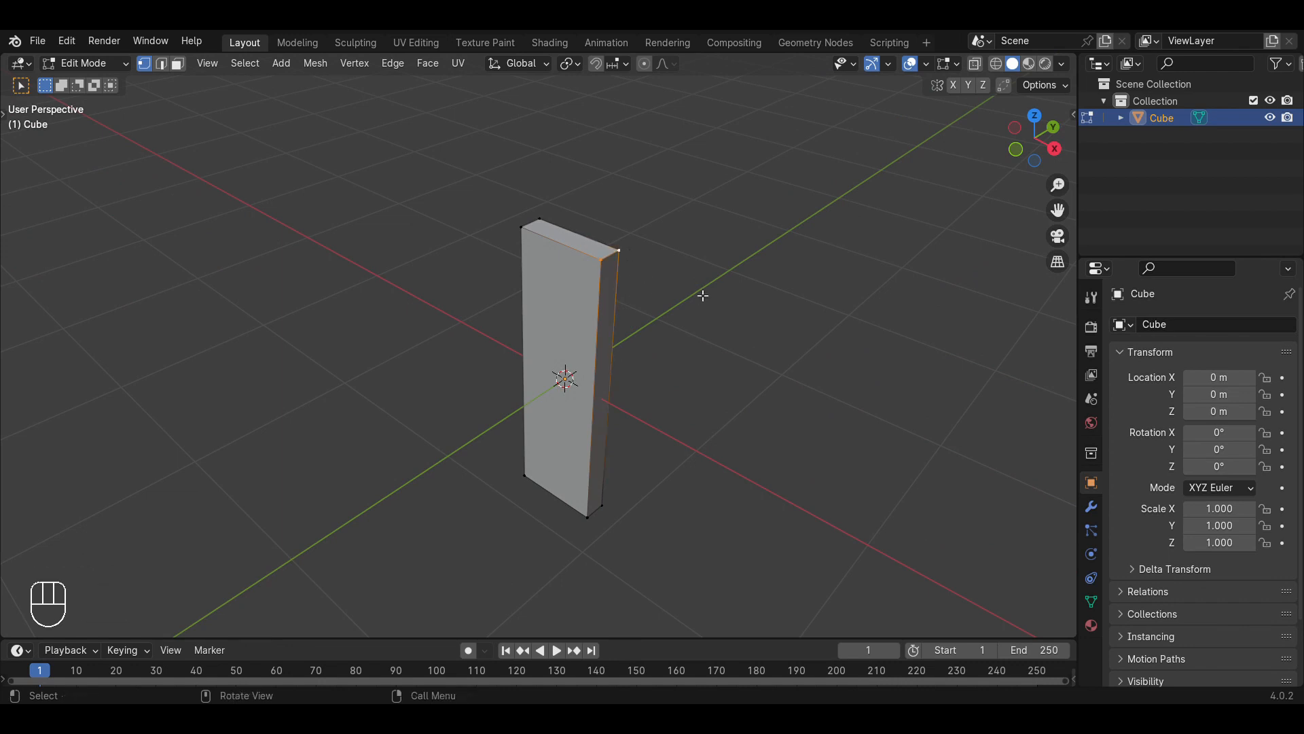
pyautogui.press('KP_1')
pyautogui.press('g')
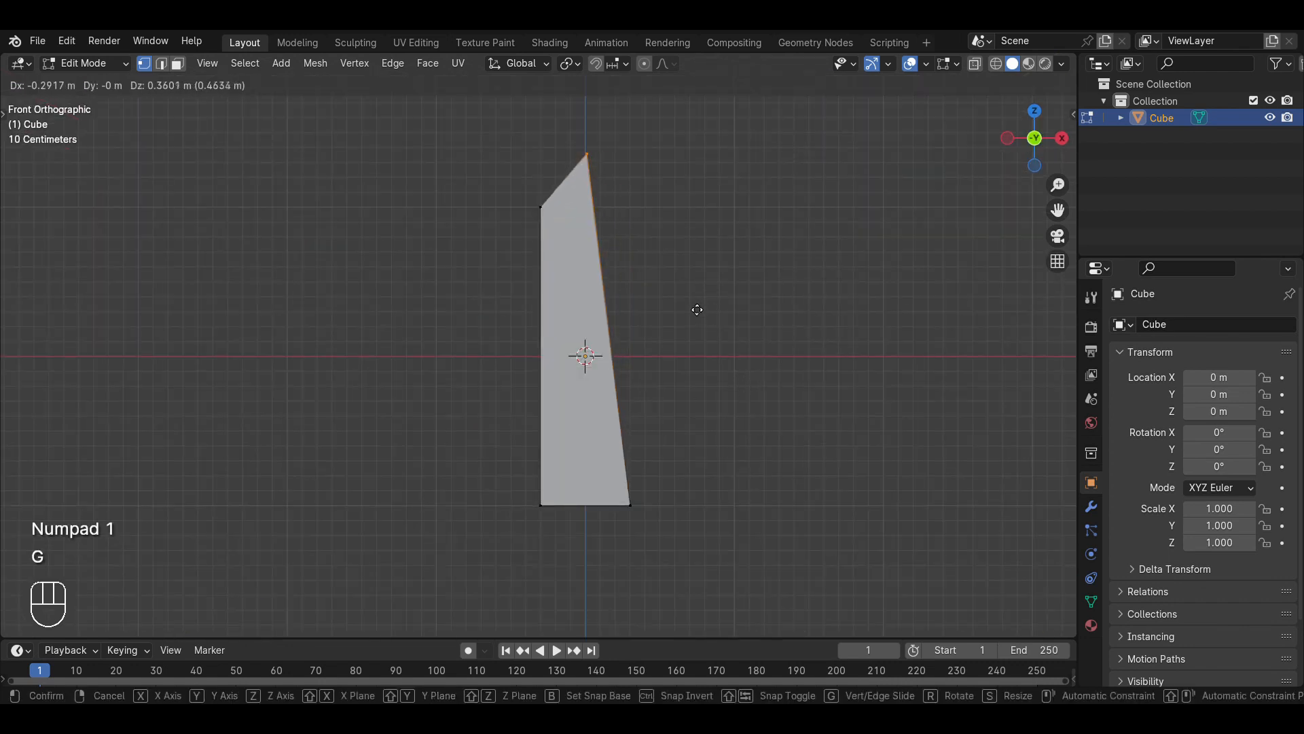
pyautogui.click(693, 306)
pyautogui.moveTo(748, 289); pyautogui.dragTo(594, 293, button='middle')
pyautogui.moveTo(510, 221); pyautogui.dragTo(529, 240, button='middle')
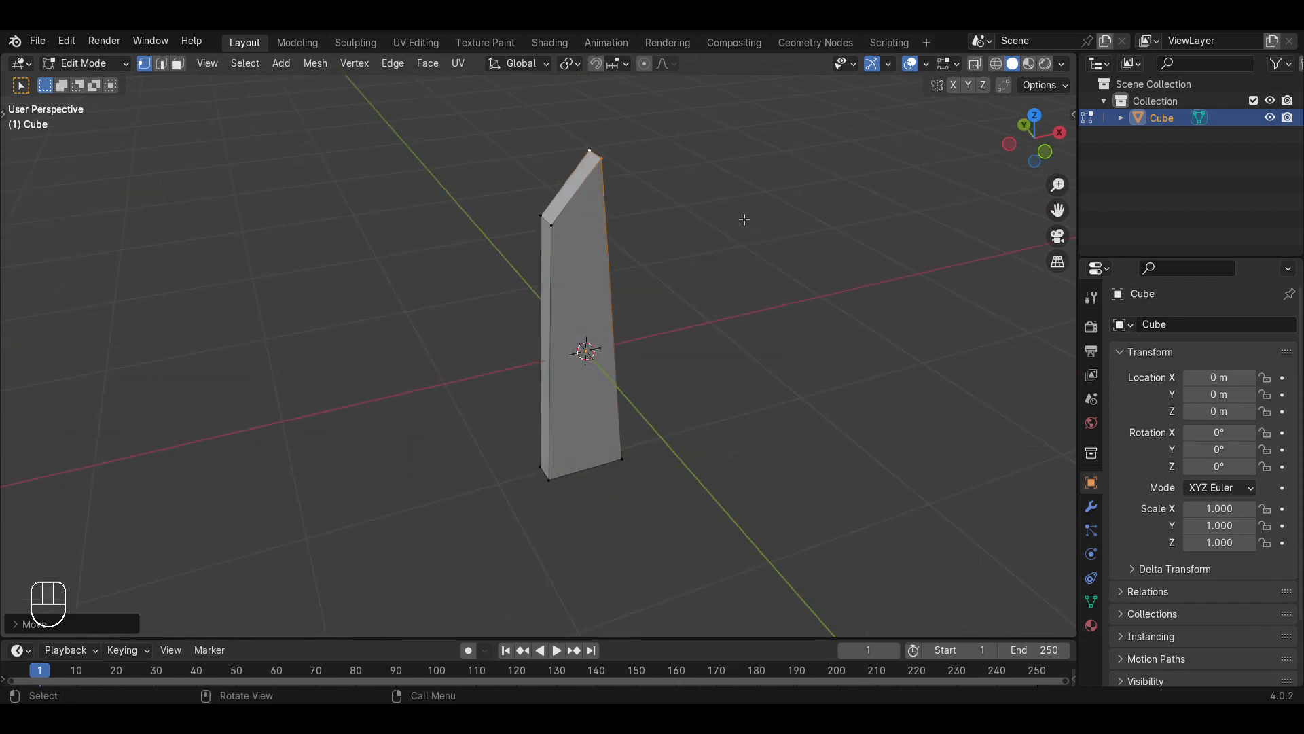
pyautogui.moveTo(743, 219); pyautogui.dragTo(614, 234, button='middle')
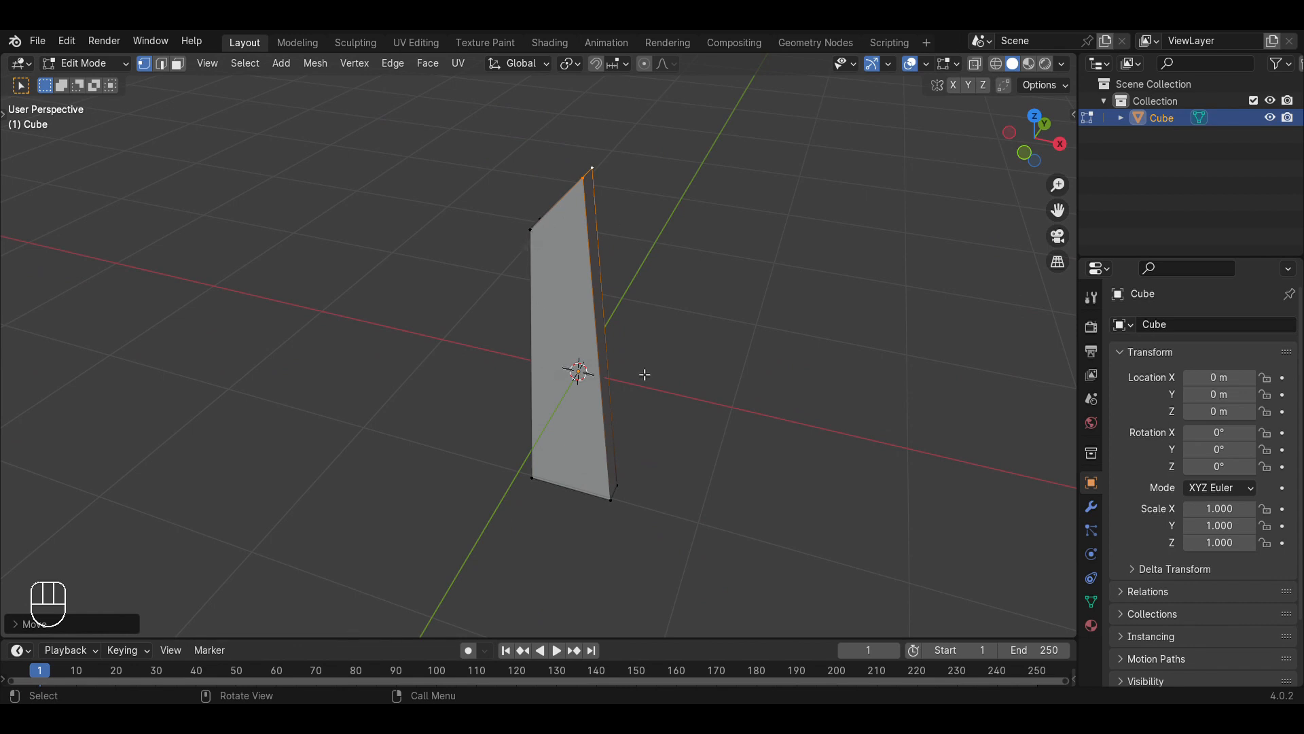
pyautogui.press('KP_1')
pyautogui.hotkey('ctrl', 'z')
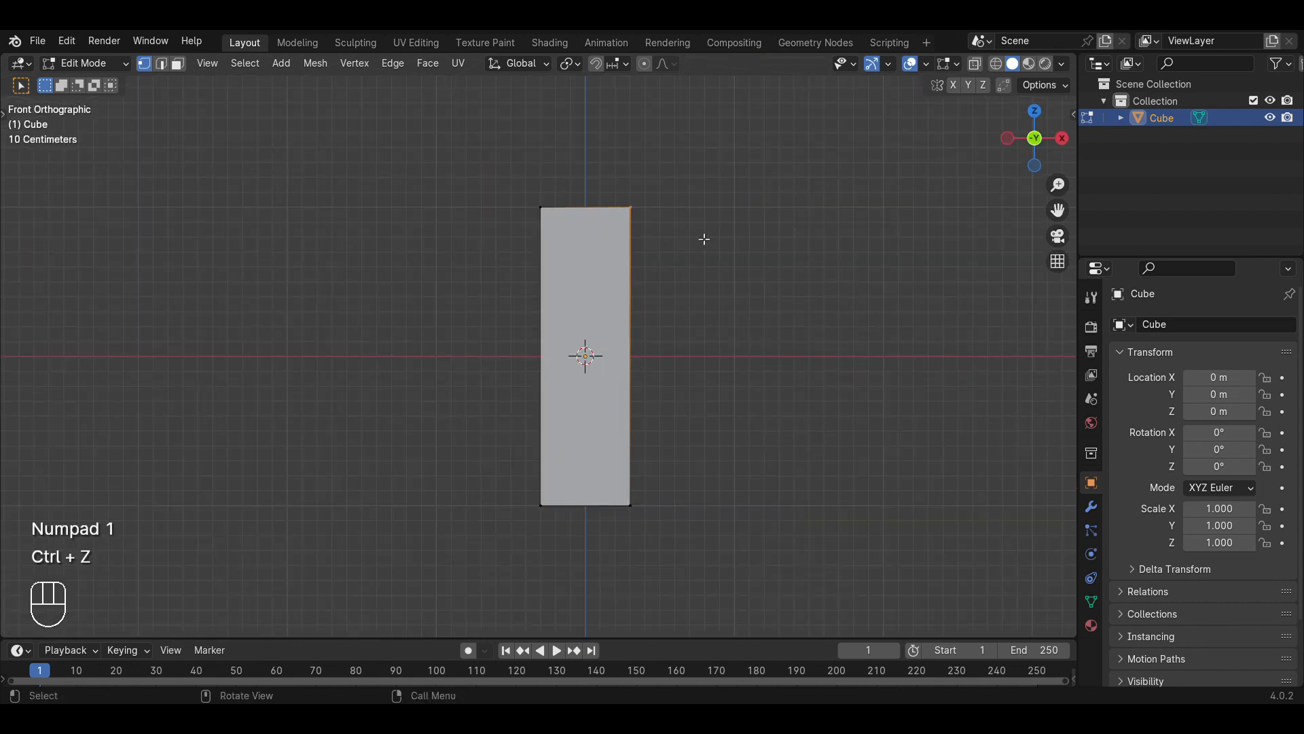
# Switch to face selection and extrude the slab's top face a short distance upward in the front orthographic view.
pyautogui.moveTo(594, 180); pyautogui.dragTo(675, 252, button='middle')
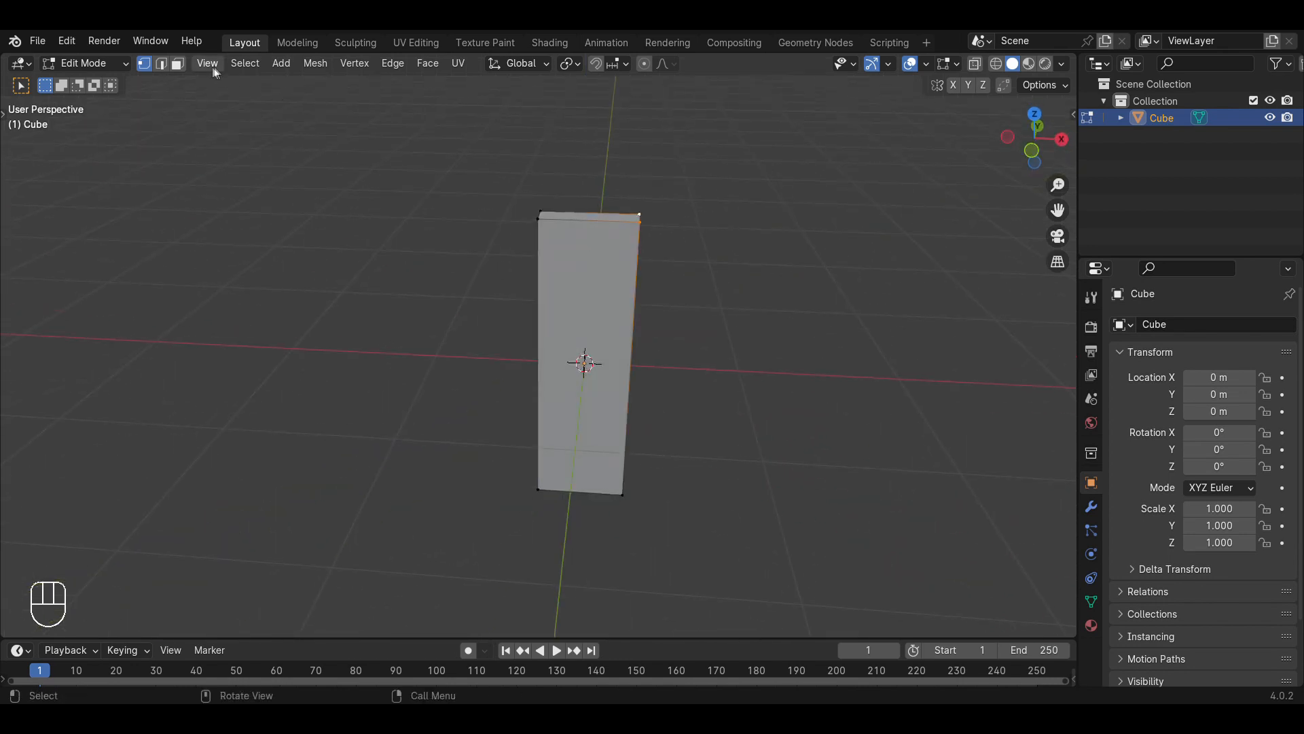
pyautogui.click(178, 63)
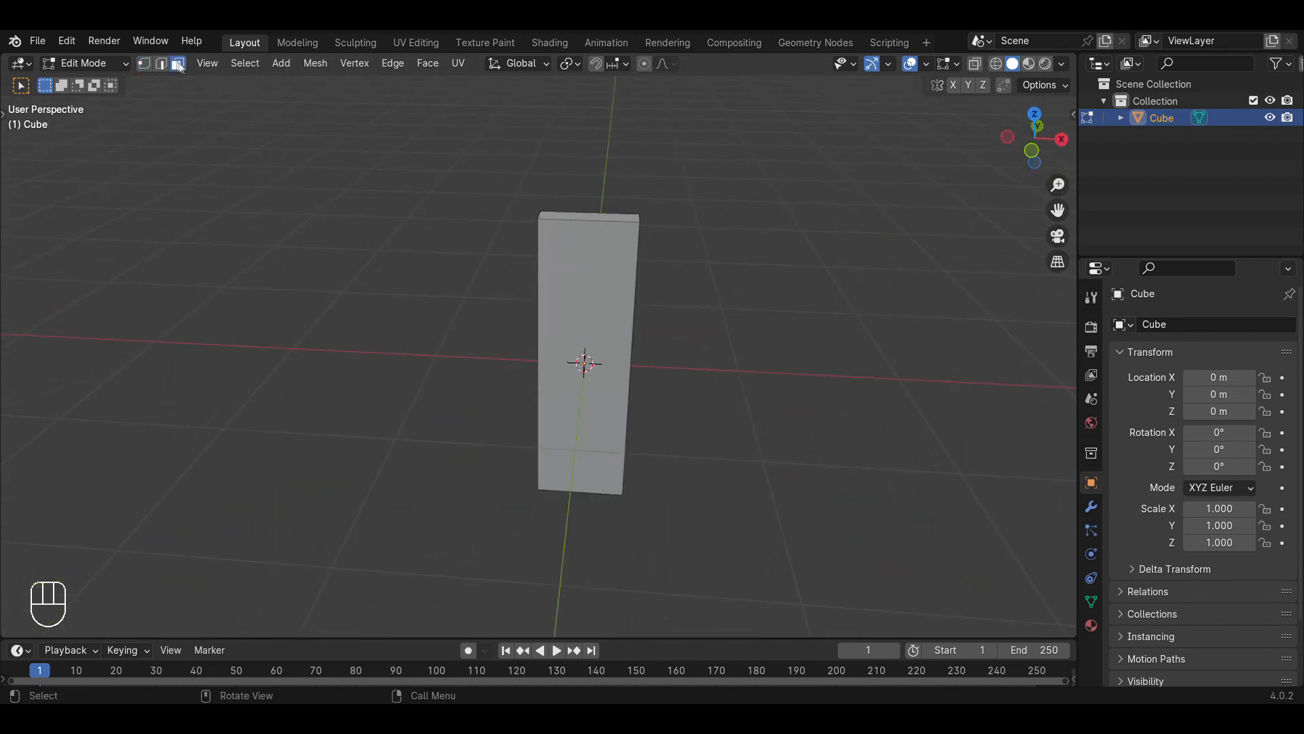
pyautogui.click(629, 221)
pyautogui.press('KP_1')
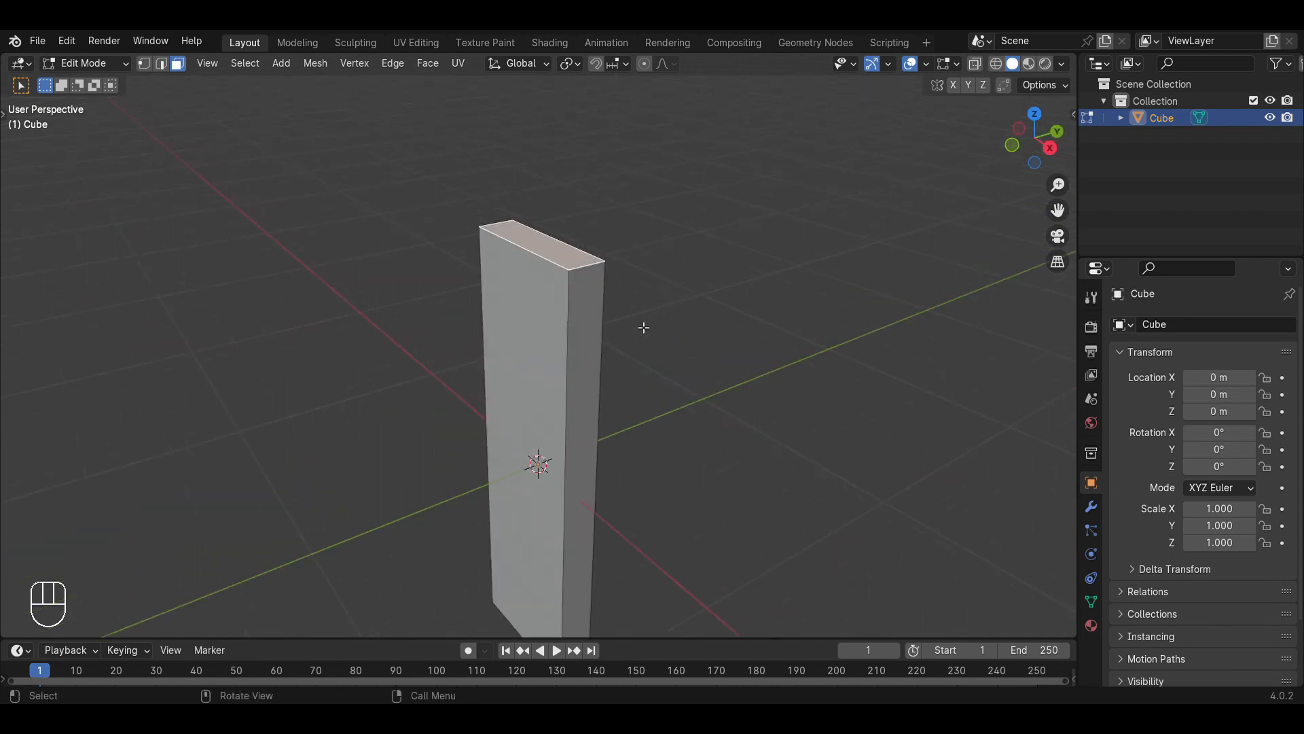
pyautogui.scroll(-3, 766, 446)
pyautogui.press('e')
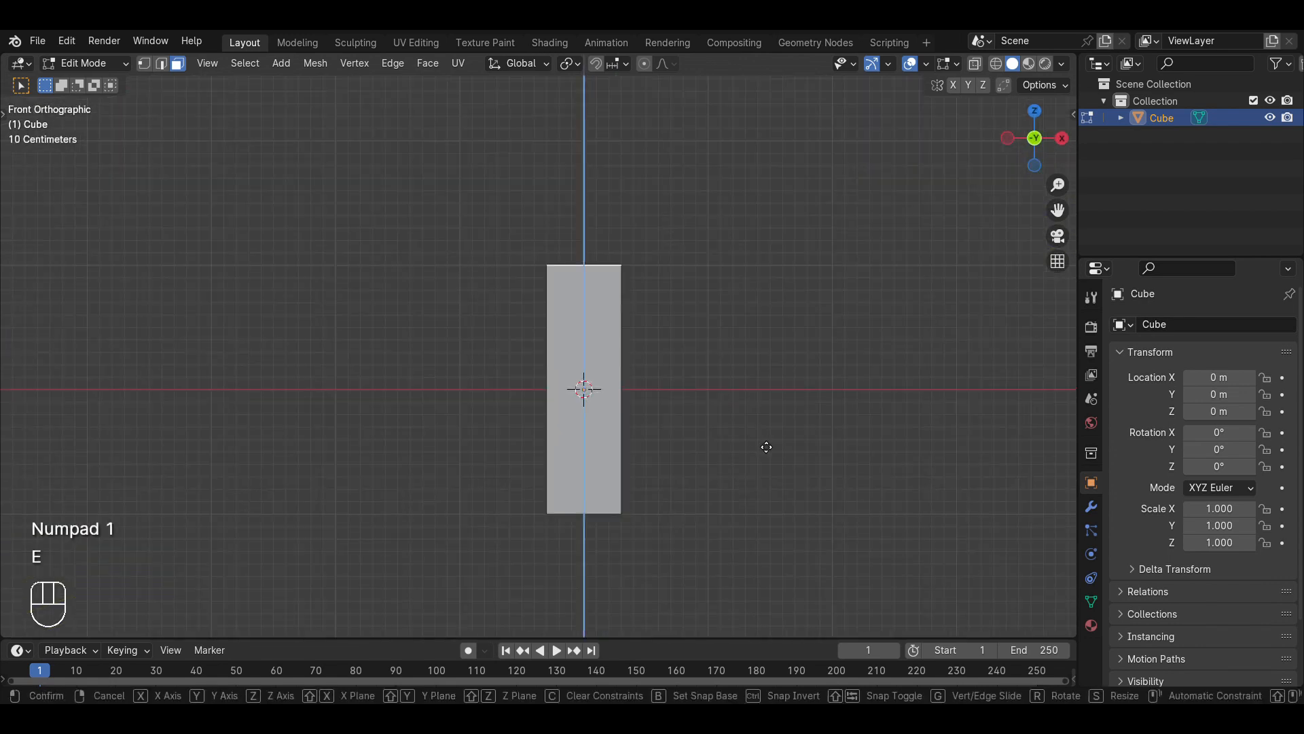
pyautogui.click(773, 388)
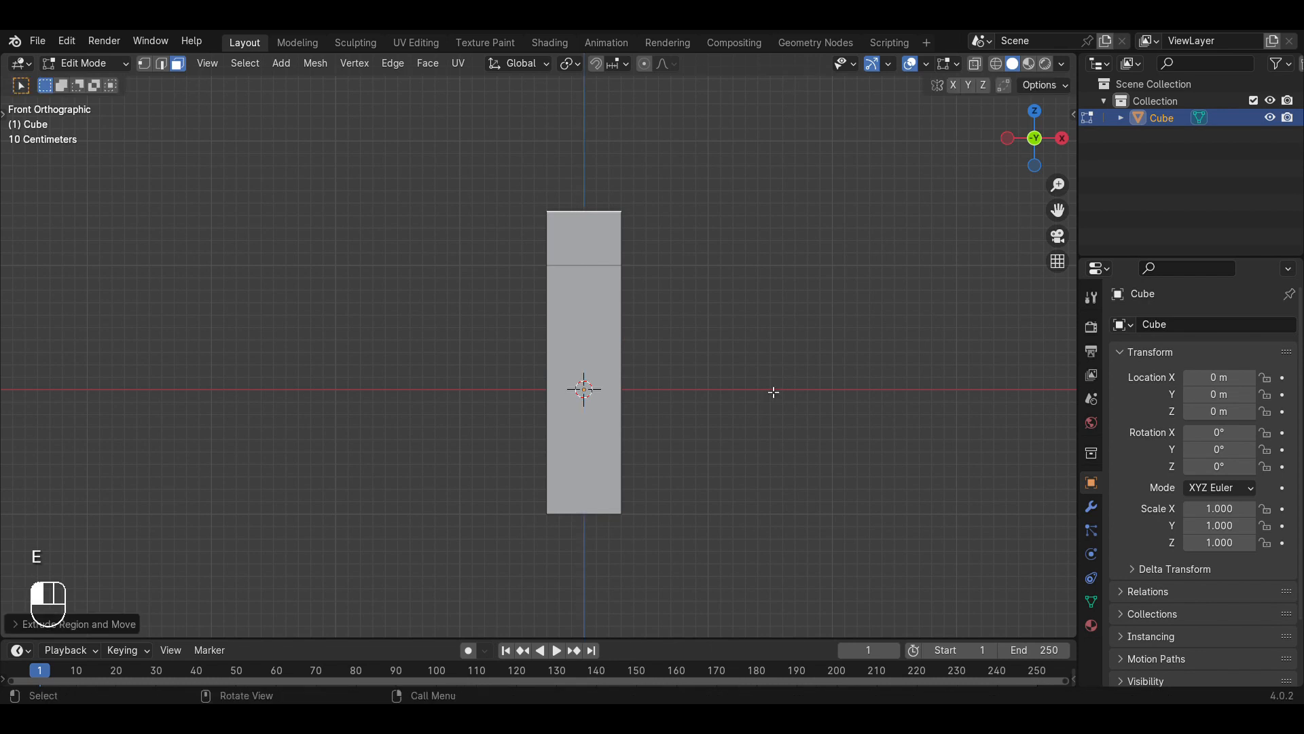
# Scale the extruded top face narrower along the X axis, and collapse it into a ridge with an X scale of 0.
pyautogui.press('s')
pyautogui.press('x')
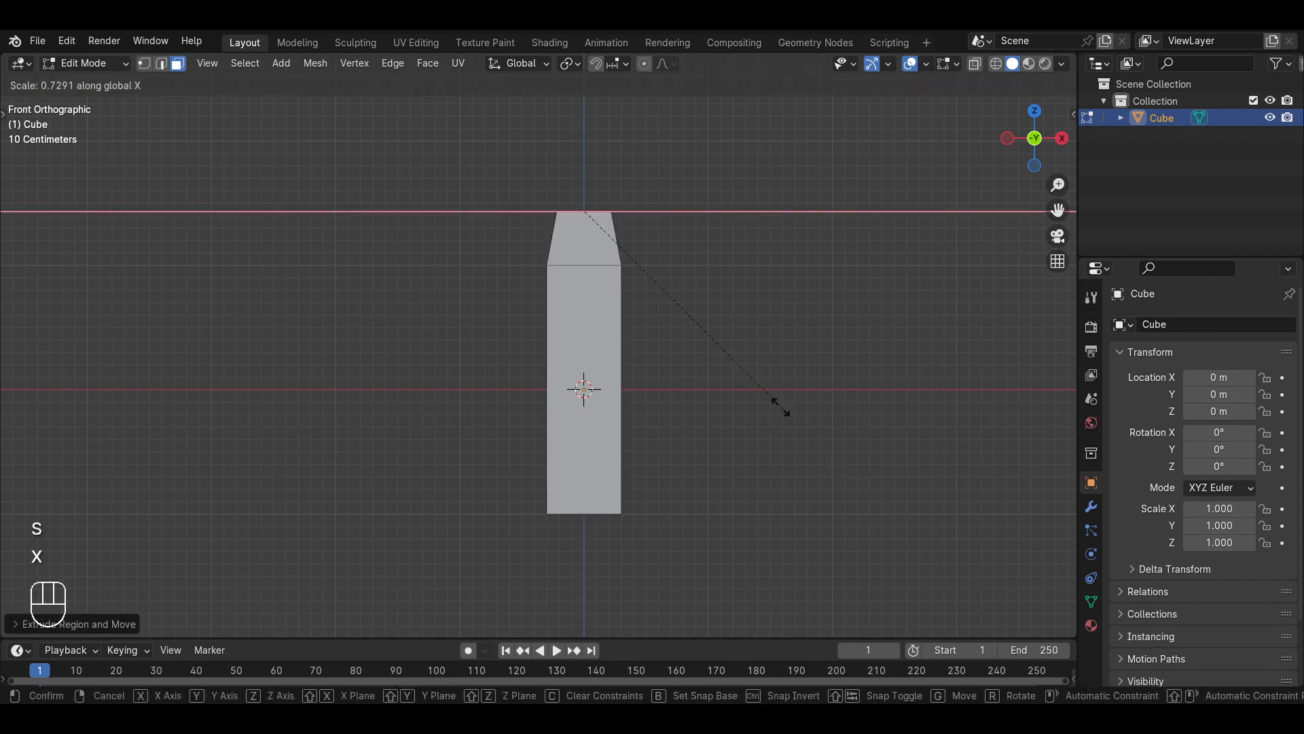
pyautogui.click(730, 336)
pyautogui.scroll(3, 736, 337)
pyautogui.press('s')
pyautogui.press('x')
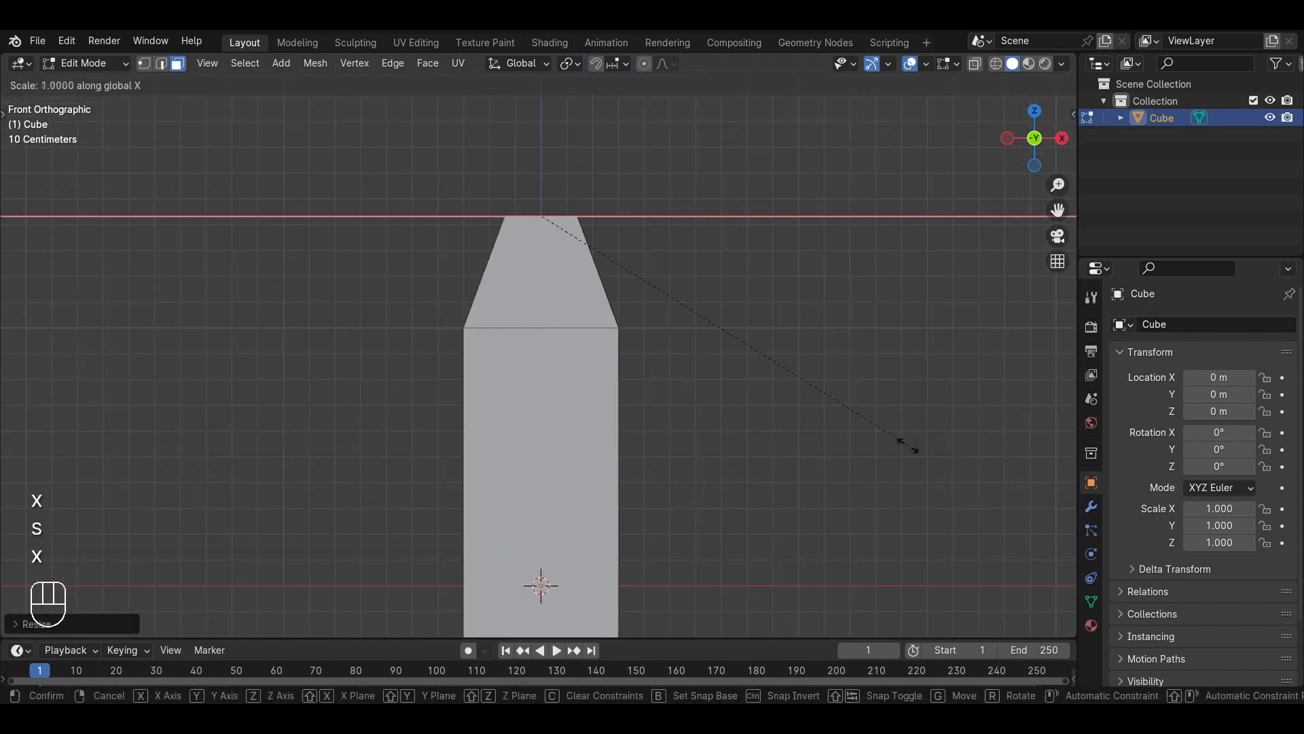
pyautogui.press('0')
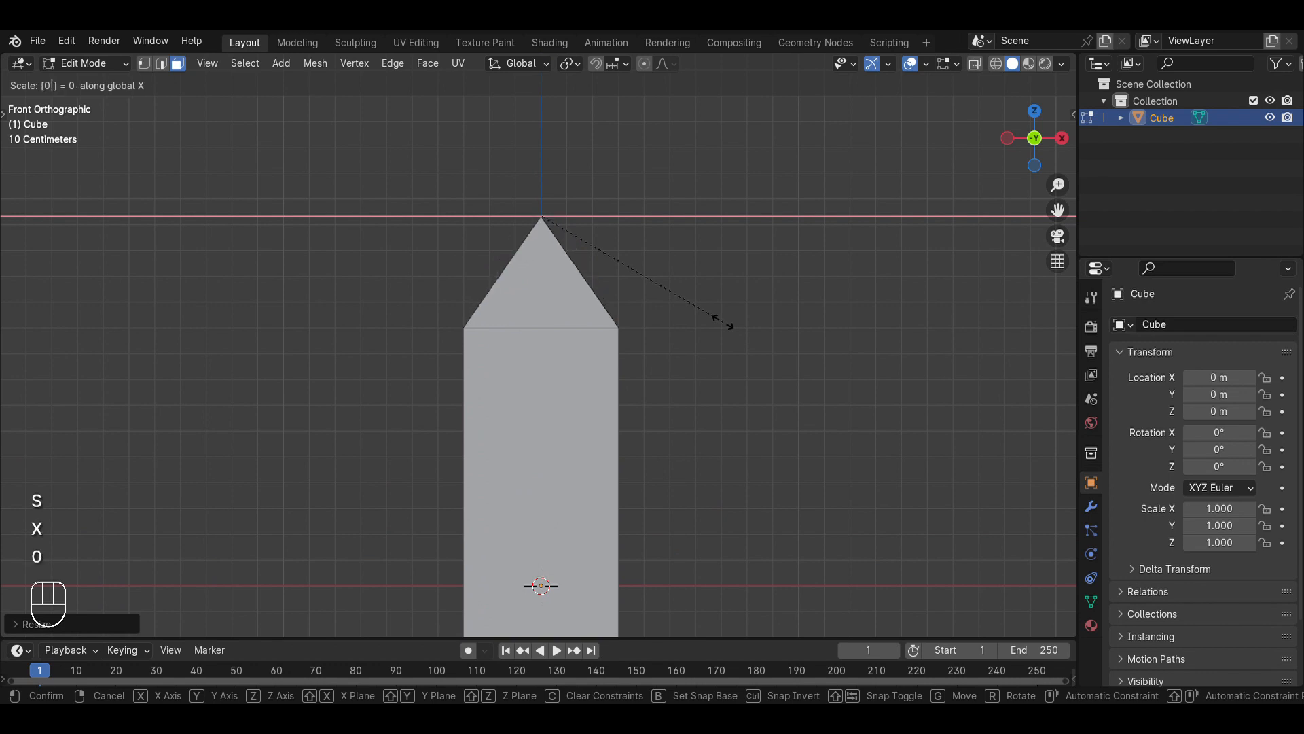
pyautogui.click(716, 320)
pyautogui.moveTo(716, 320); pyautogui.dragTo(381, 232, button='middle')
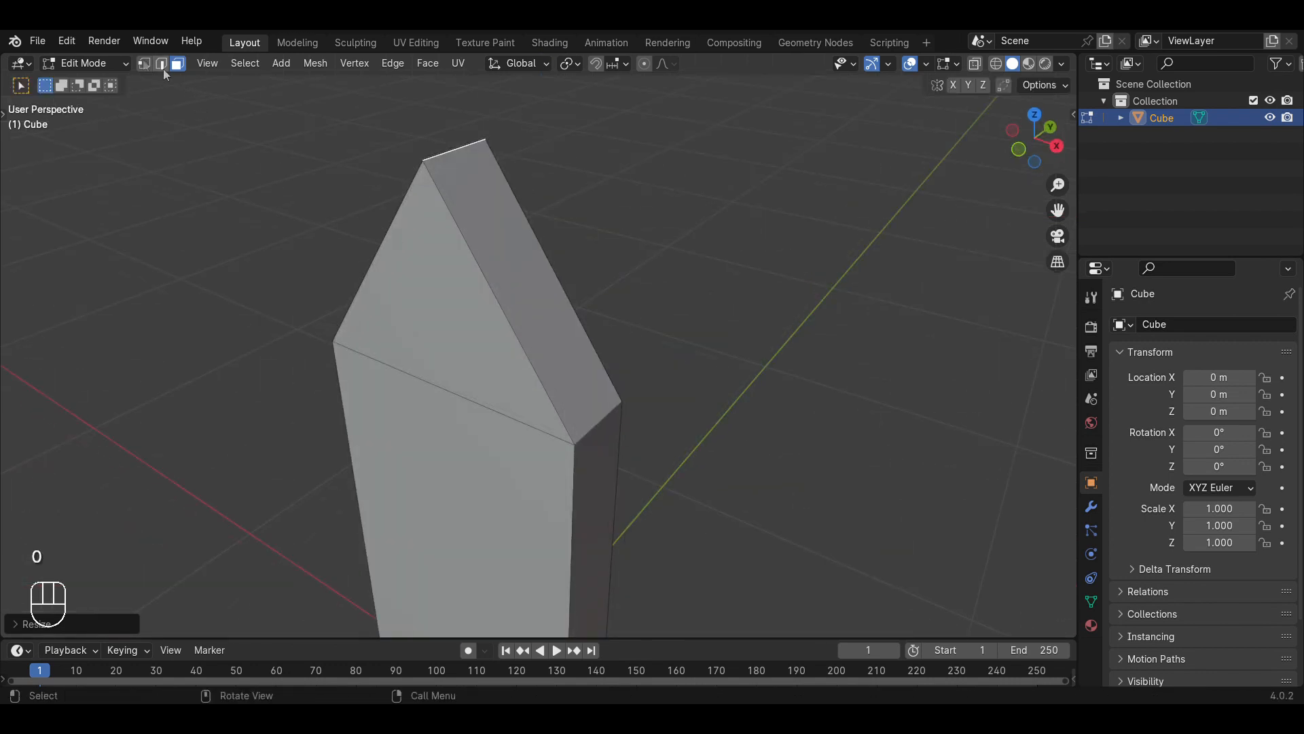
# Examine the pointed tip in Object Mode, and return to Edit Mode with vertex selection.
pyautogui.click(145, 63)
pyautogui.scroll(-3, 583, 331)
pyautogui.keyDown('shift'); pyautogui.moveTo(713, 419); pyautogui.dragTo(477, 422, button='middle'); pyautogui.keyUp('shift')
pyautogui.scroll(-2, 718, 335)
pyautogui.press('Tab')
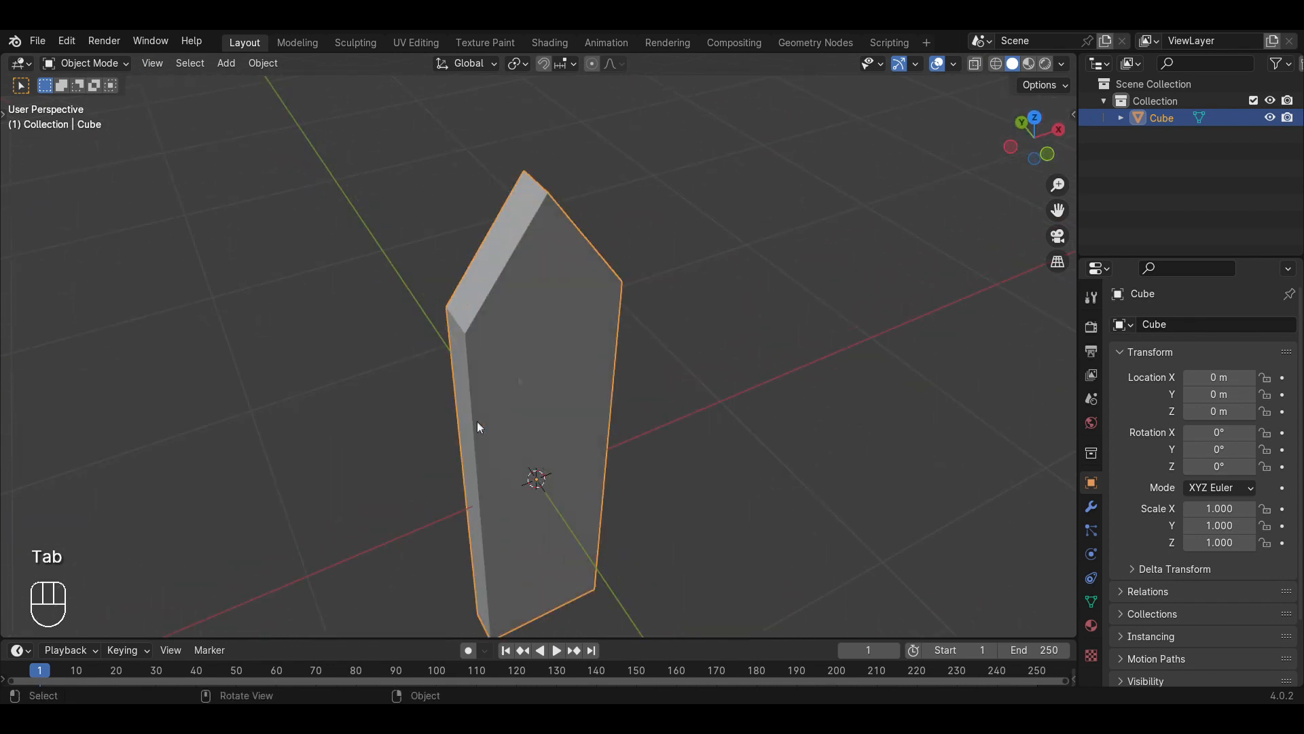
pyautogui.keyDown('shift'); pyautogui.moveTo(598, 258); pyautogui.dragTo(614, 357, button='middle'); pyautogui.keyUp('shift')
pyautogui.scroll(4, 675, 324)
pyautogui.scroll(-3, 654, 304)
pyautogui.moveTo(675, 323); pyautogui.dragTo(602, 307, button='middle')
pyautogui.press('Tab')
pyautogui.scroll(2, 523, 305)
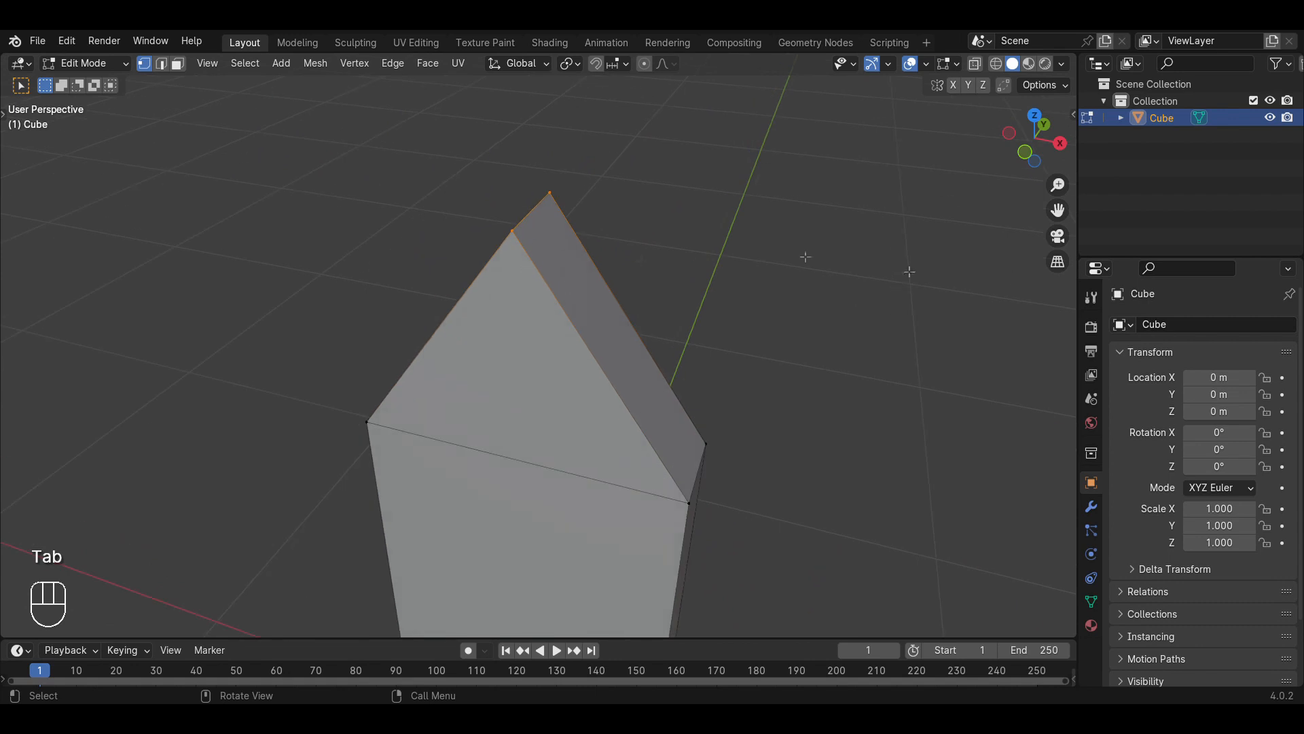
# Undo the ridge collapse and repeat it by scaling the top face along X to 0, leaving vertex selection active.
pyautogui.hotkey('ctrl', 'z')
pyautogui.hotkey('ctrl', 'z')
pyautogui.hotkey('ctrl', 'z')
pyautogui.hotkey('ctrl', 'z')
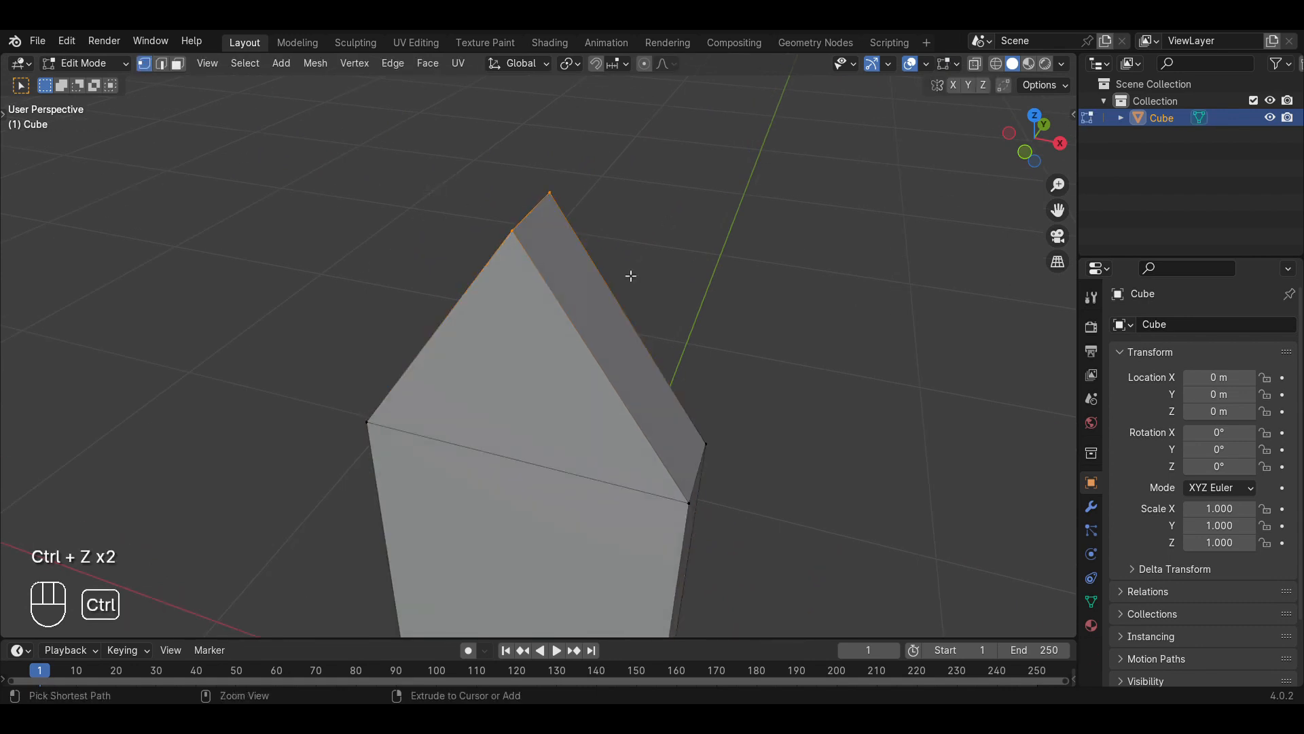
pyautogui.press('s')
pyautogui.press('x')
pyautogui.press('0')
pyautogui.click(910, 462)
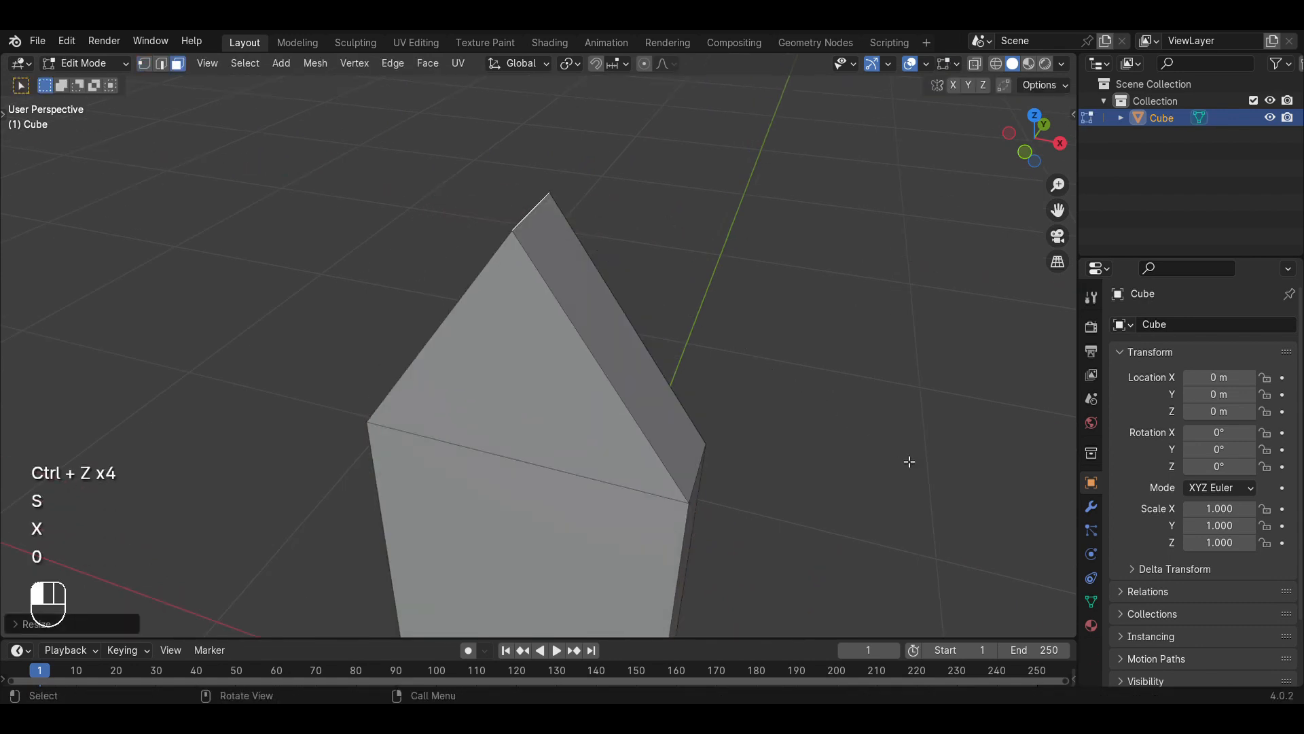
pyautogui.click(145, 64)
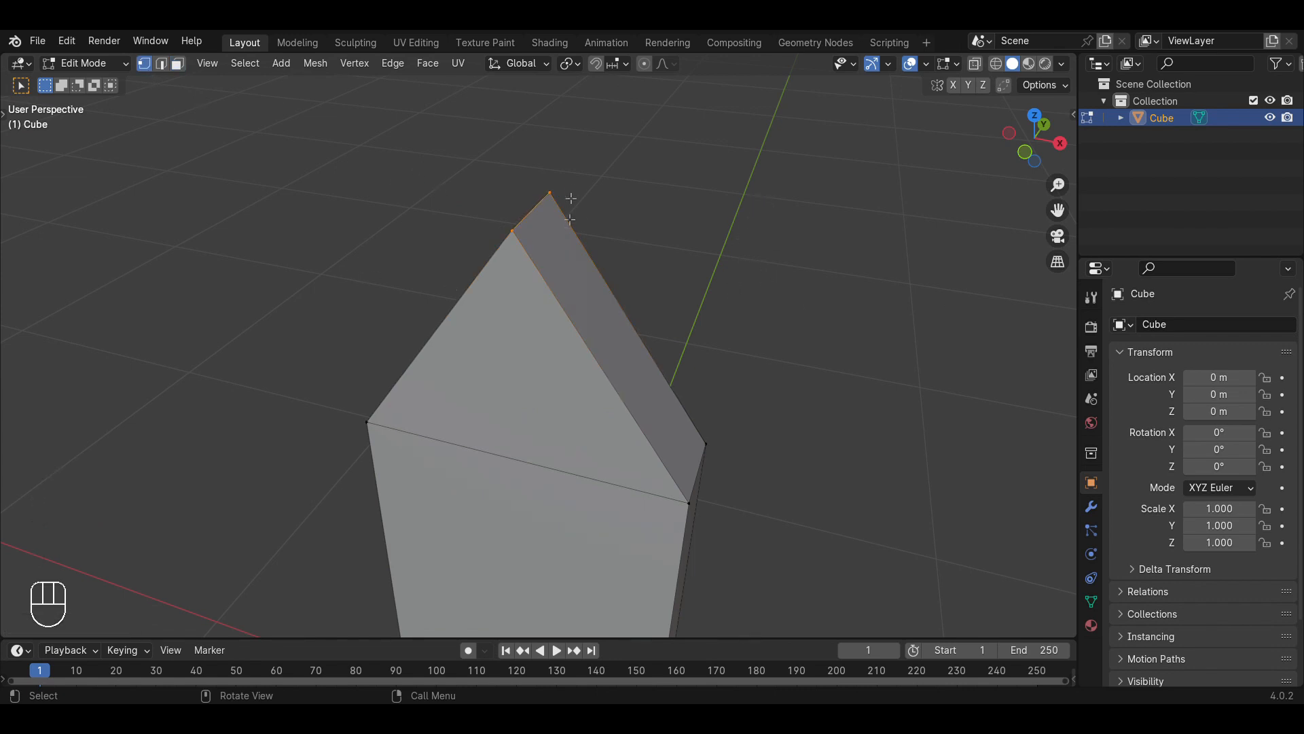
# Try moving a single vertex at the front end of the ridge away from the tip, and undo the moves.
pyautogui.click(520, 239)
pyautogui.press('g')
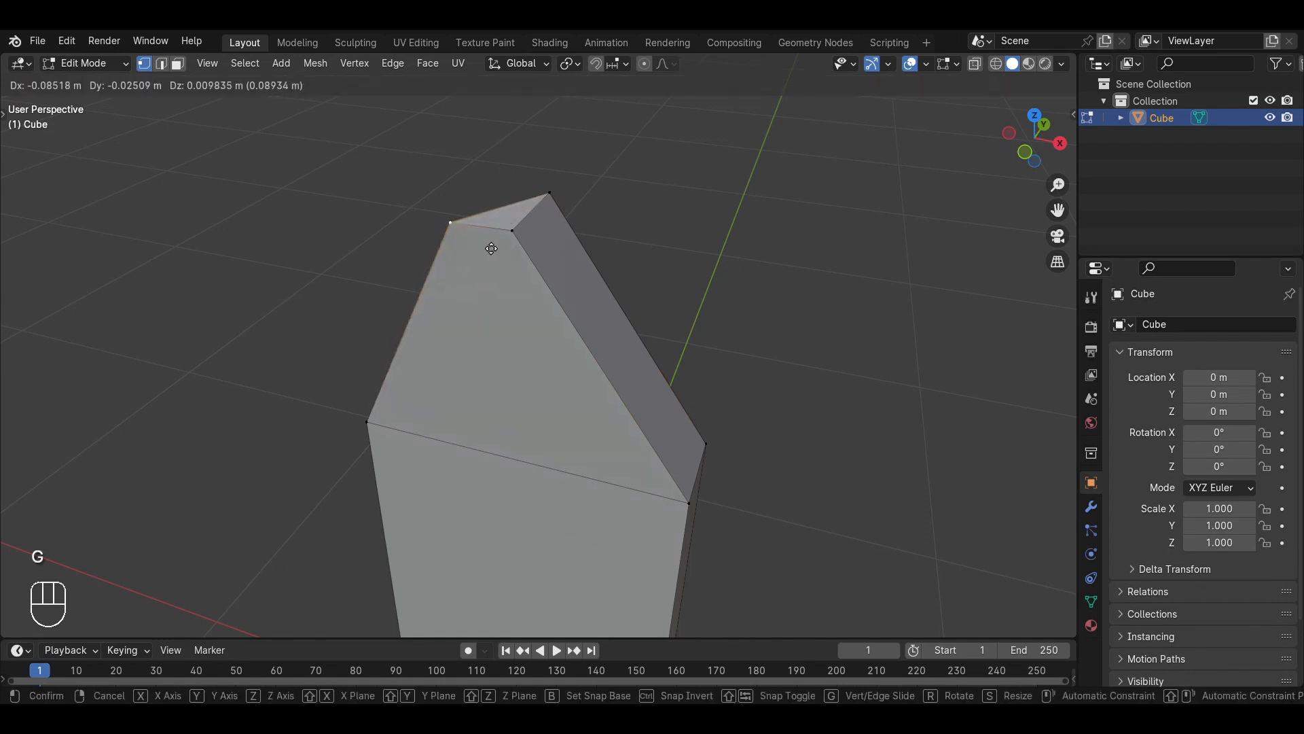
pyautogui.press('g')
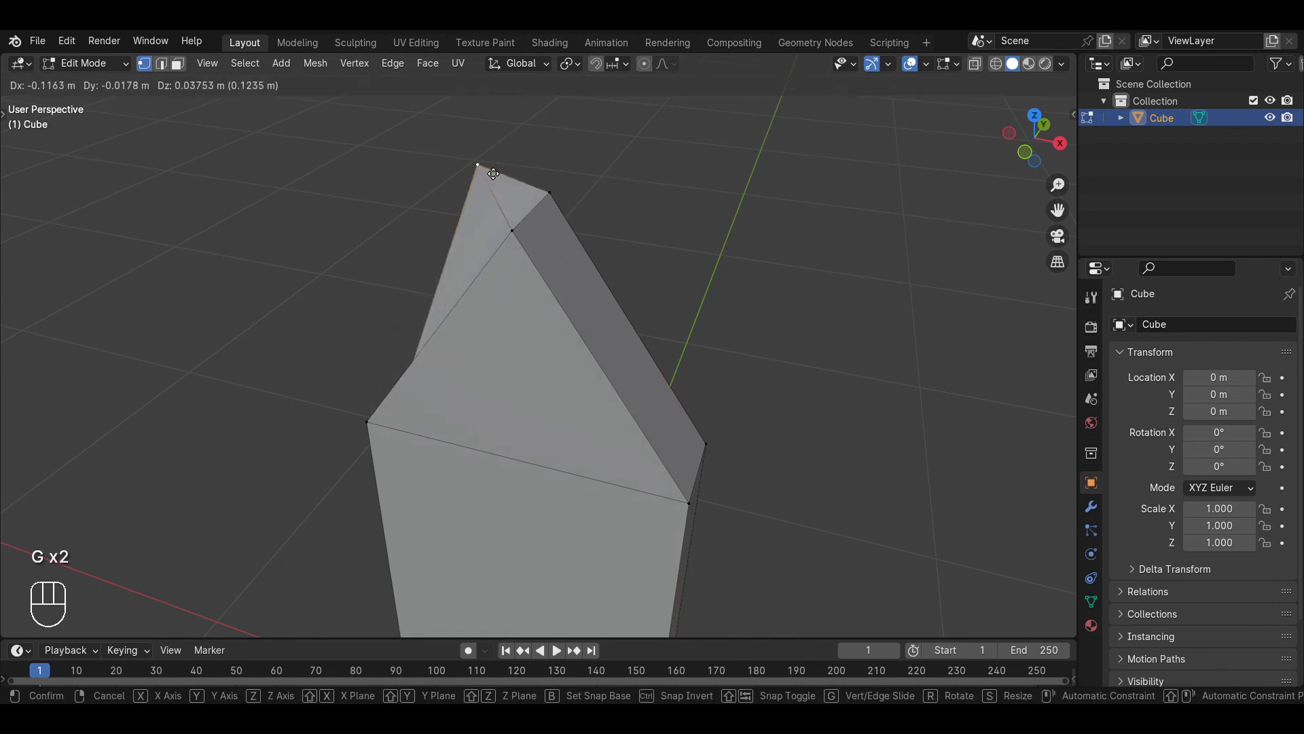
pyautogui.click(569, 202)
pyautogui.hotkey('ctrl', 'z')
pyautogui.hotkey('ctrl', 'z')
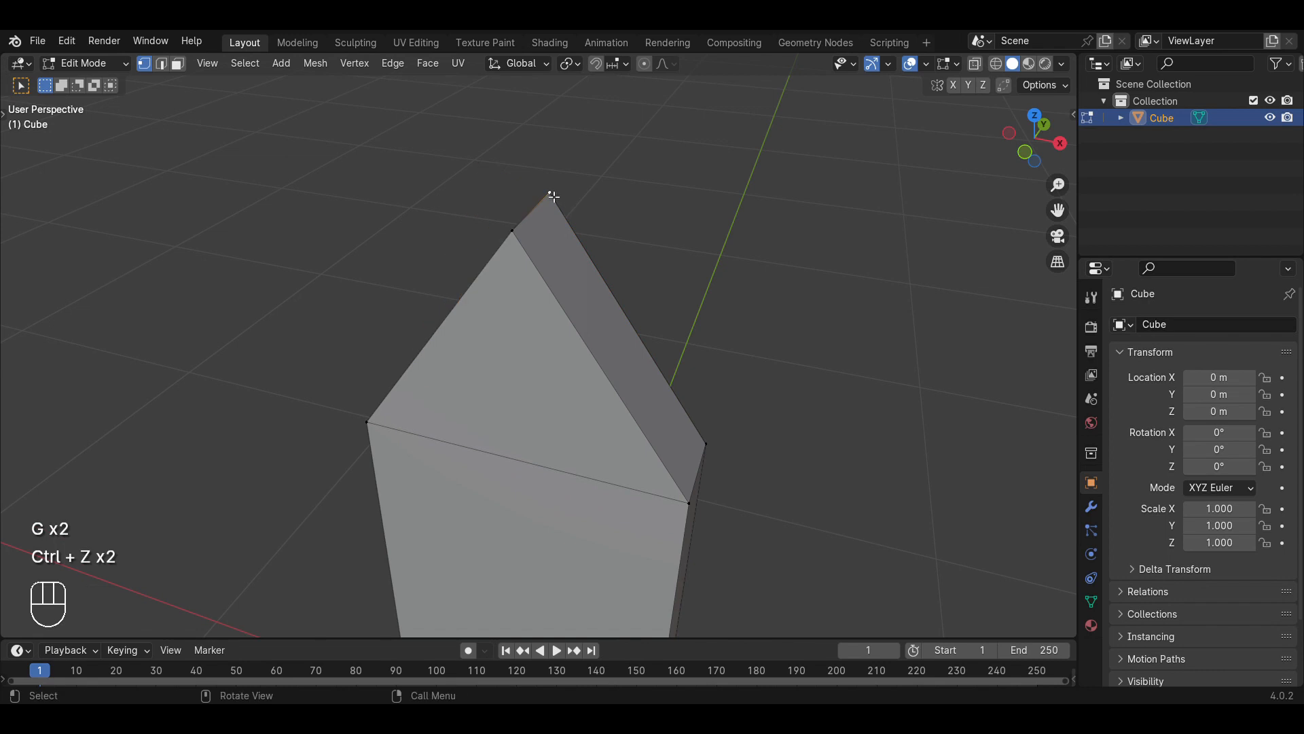
# Select the whole mesh and merge its overlapping vertices by distance.
pyautogui.scroll(1, 601, 235)
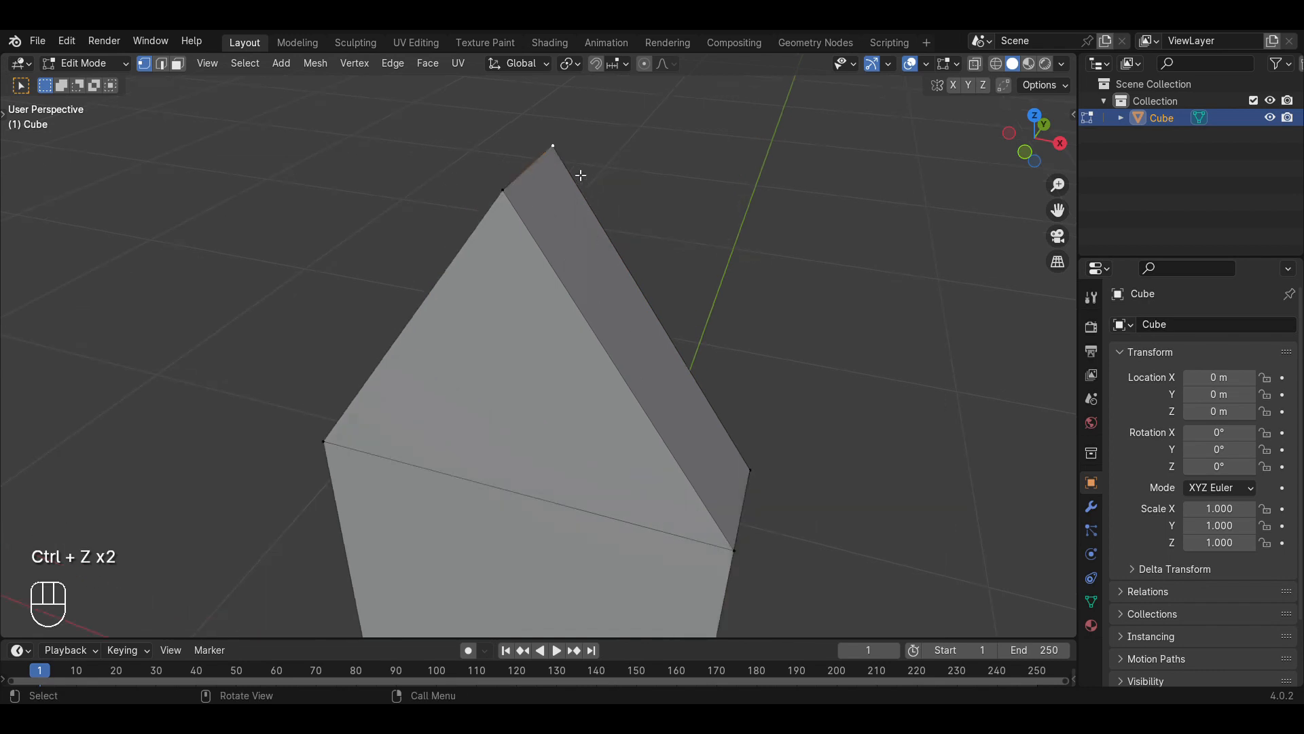
pyautogui.press('a')
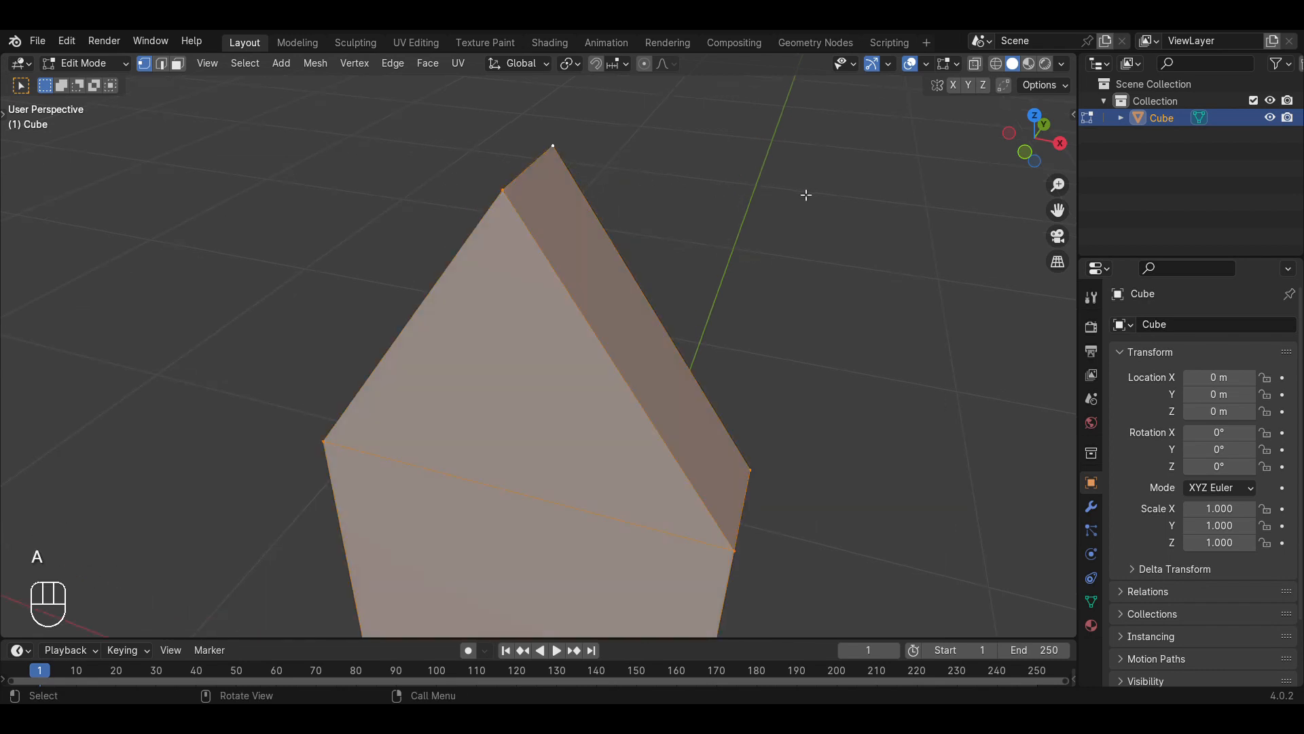
pyautogui.press('m')
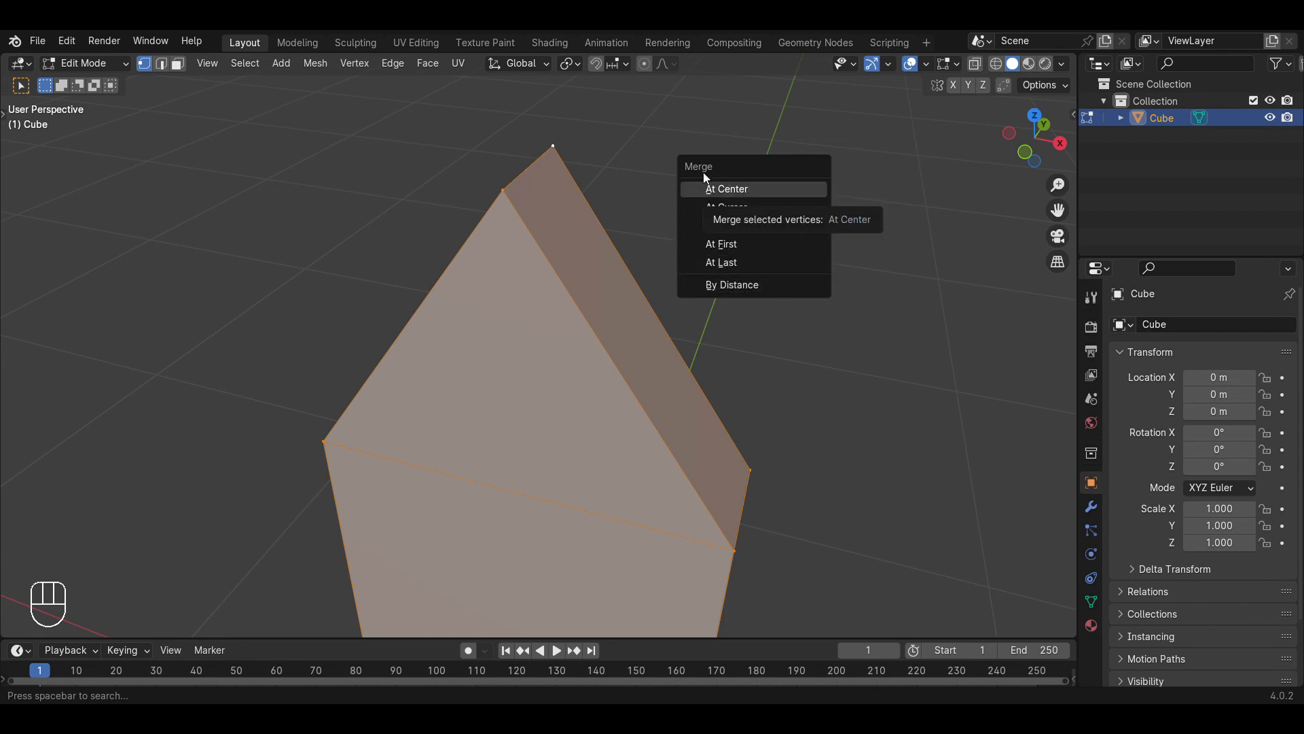
pyautogui.press('m')
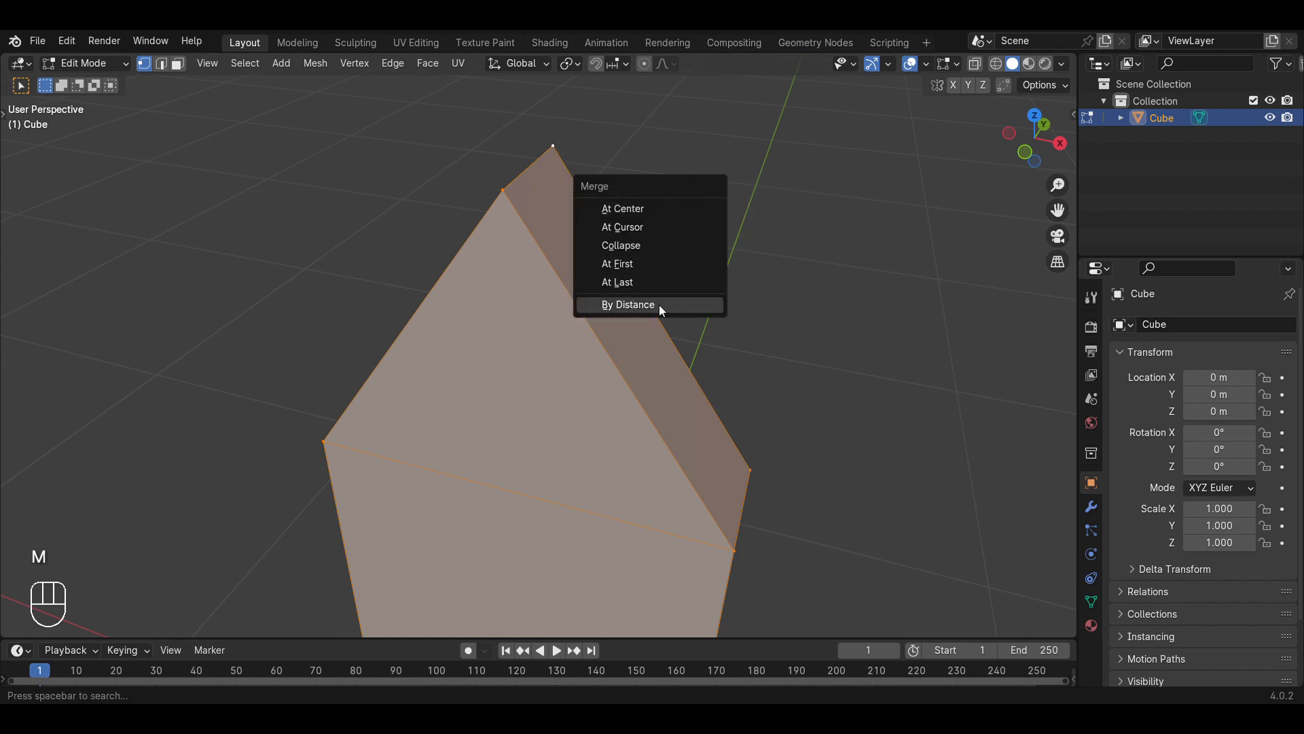
pyautogui.click(628, 305)
# Try moving the rear vertex of the tip's ridge away from the point, and undo the move.
pyautogui.click(557, 154)
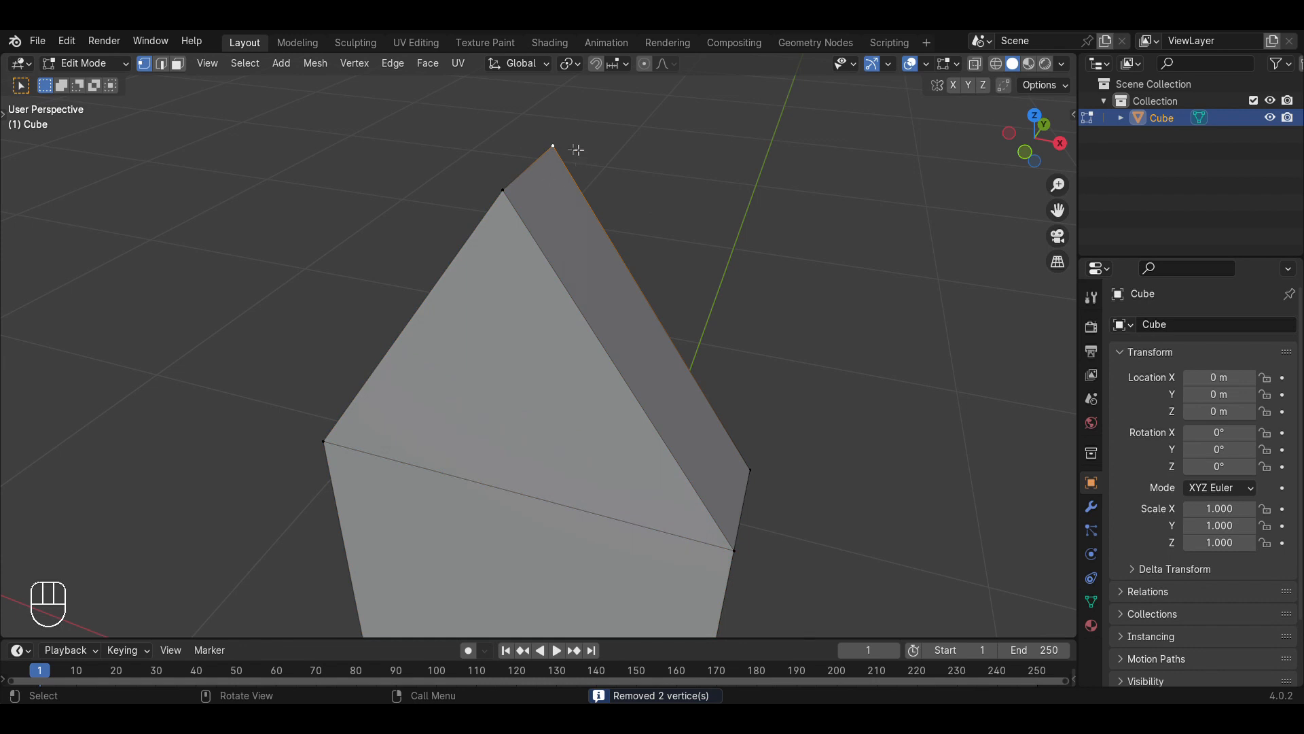
pyautogui.press('g')
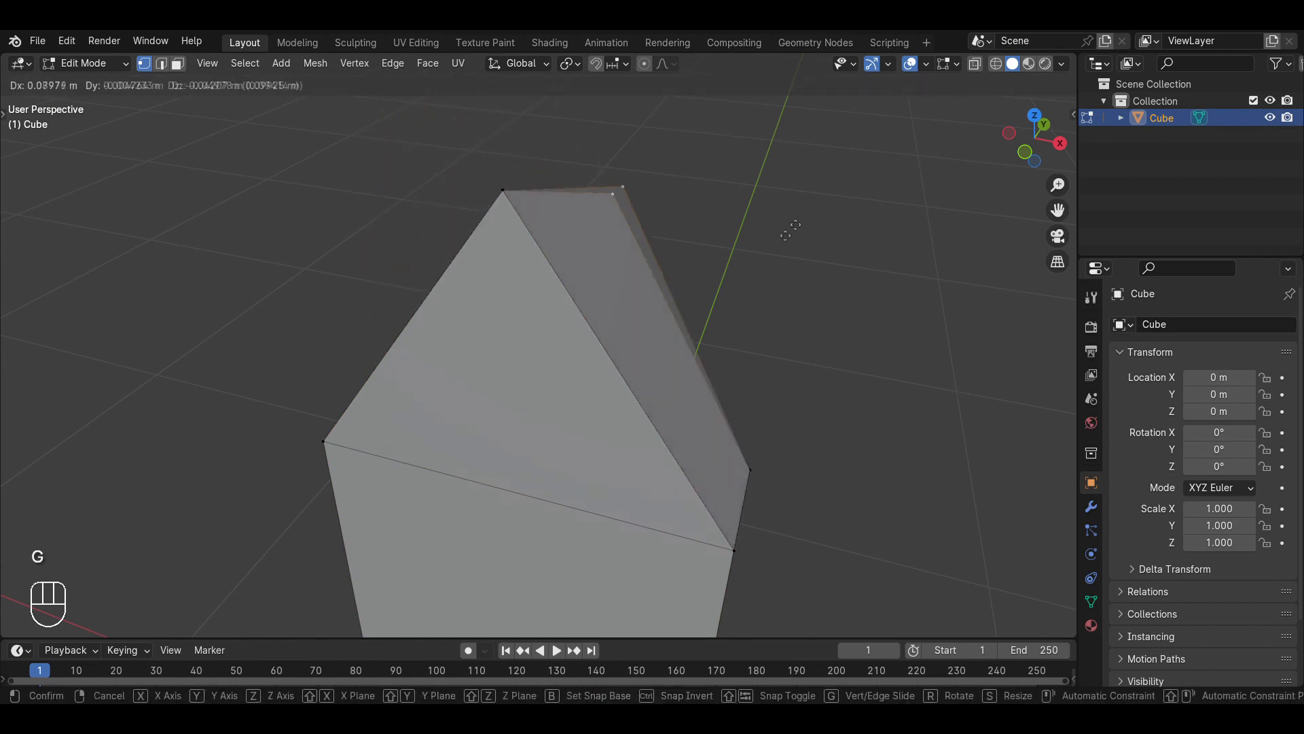
pyautogui.click(784, 175)
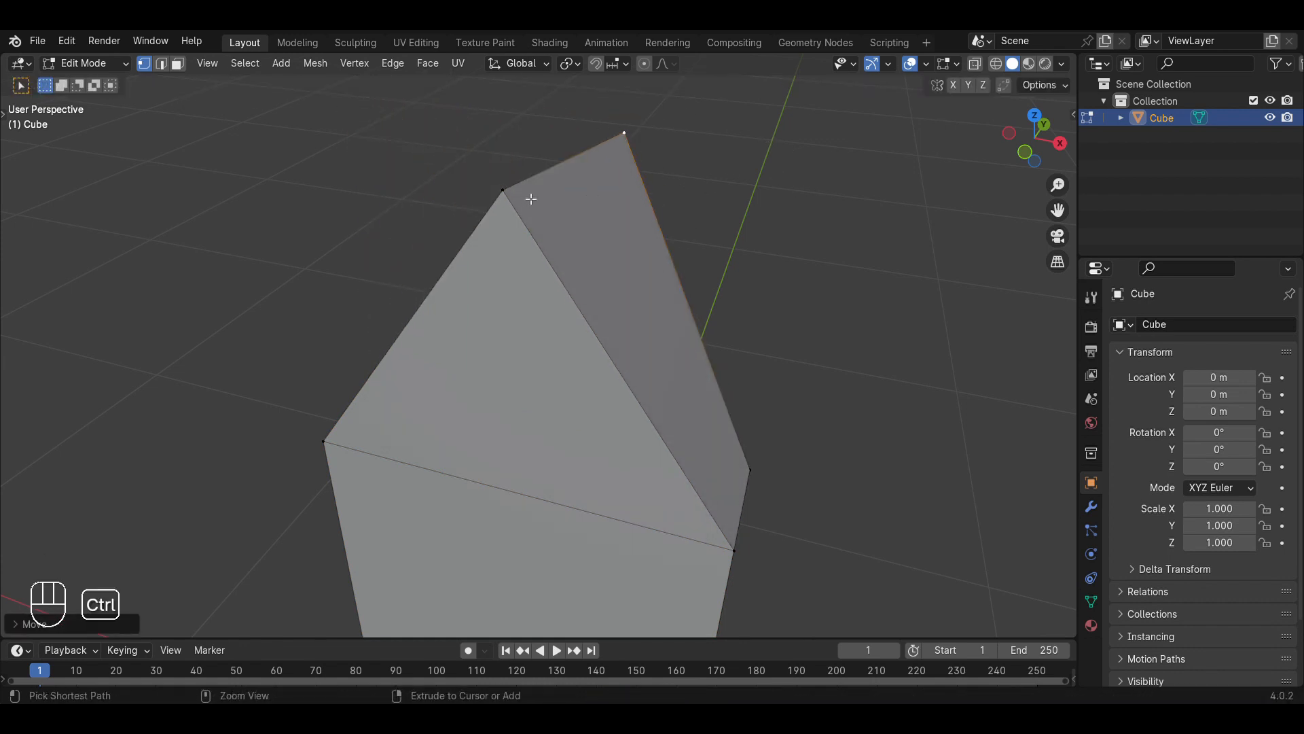
pyautogui.hotkey('ctrl', 'z')
pyautogui.press('g')
pyautogui.rightClick(547, 218)
pyautogui.moveTo(548, 218); pyautogui.dragTo(523, 244, button='middle')
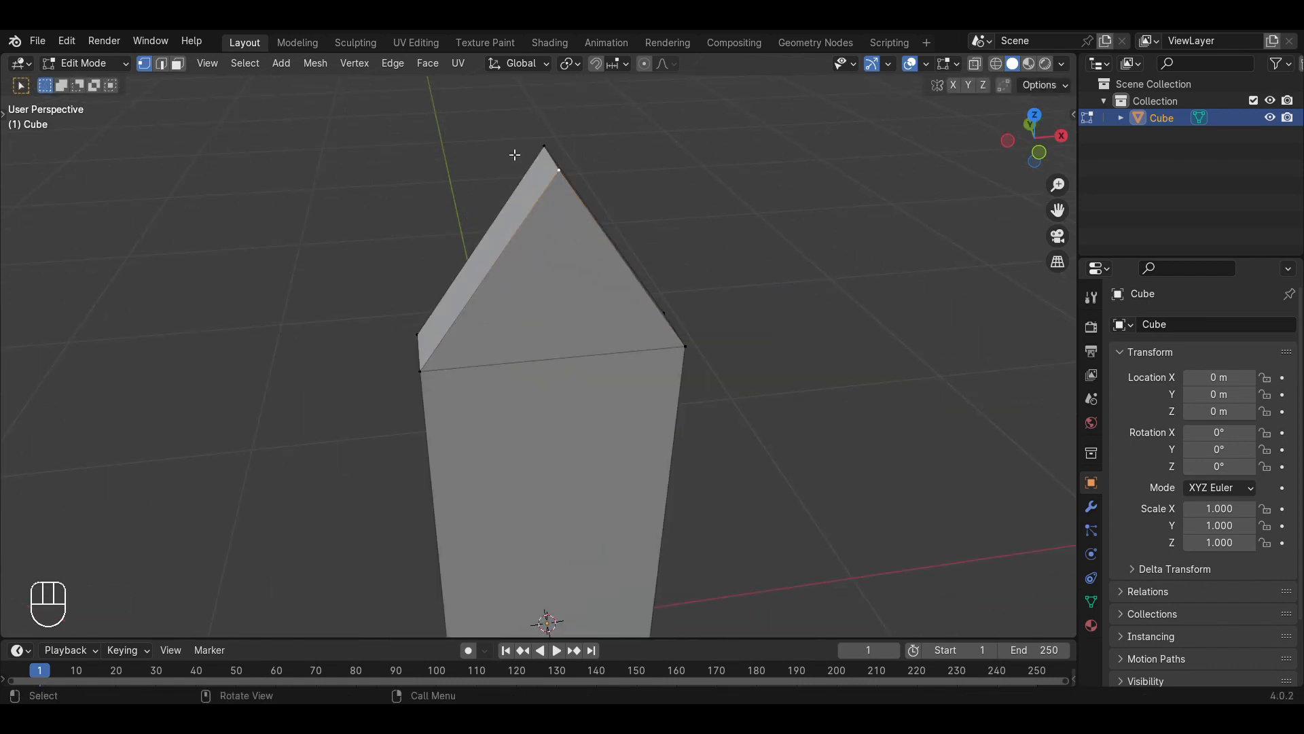
pyautogui.press('a')
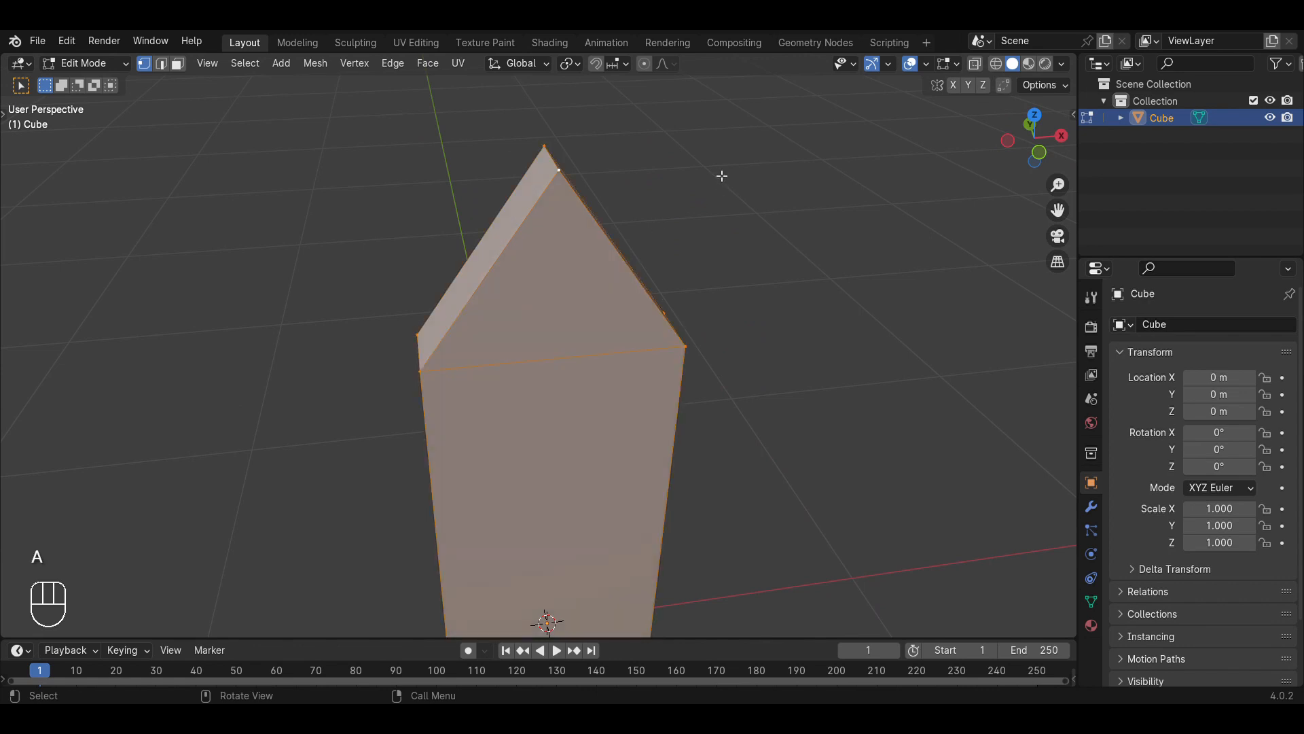
pyautogui.press('m')
pyautogui.moveTo(706, 196); pyautogui.dragTo(547, 274, button='middle')
pyautogui.press('a')
pyautogui.press('a')
pyautogui.press('a')
# Examine the whole pointed slab from the side and in the front orthographic view.
pyautogui.keyDown('shift'); pyautogui.moveTo(549, 280); pyautogui.dragTo(484, 277, button='middle'); pyautogui.keyUp('shift')
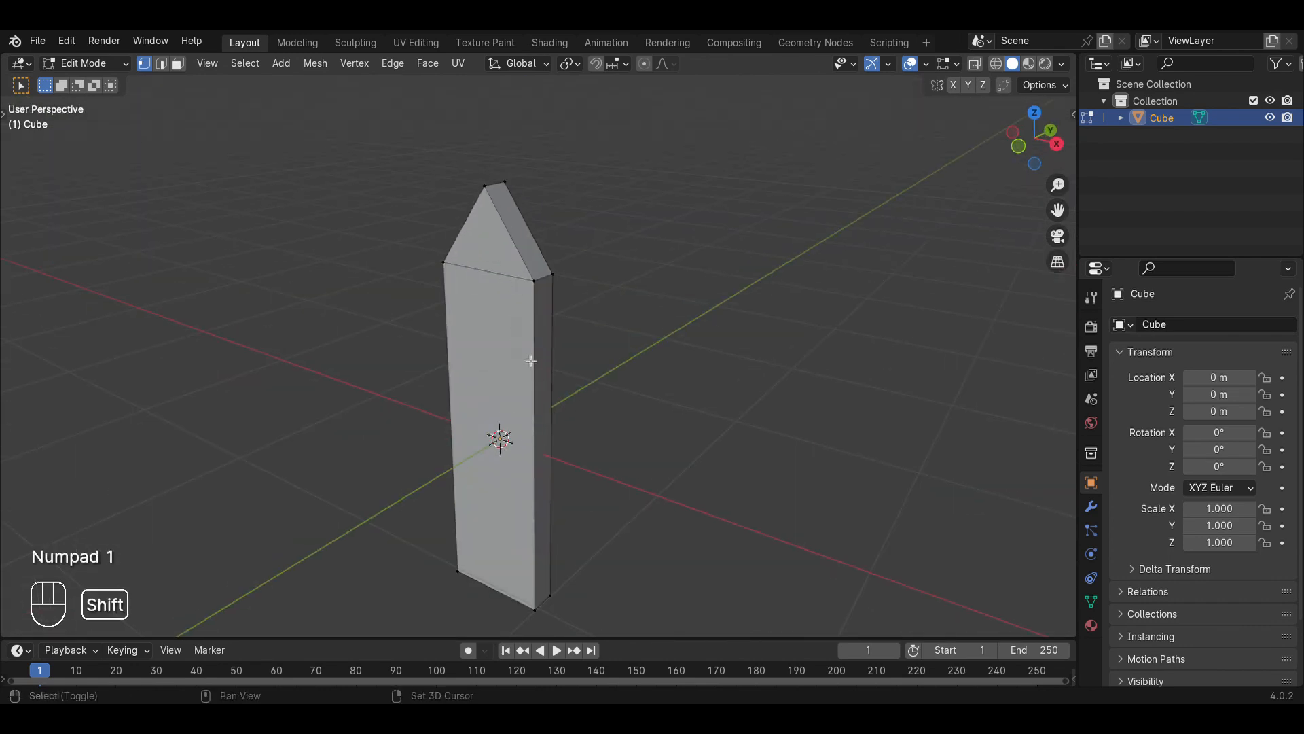
pyautogui.keyDown('shift'); pyautogui.moveTo(635, 370); pyautogui.dragTo(639, 333, button='middle'); pyautogui.keyUp('shift')
pyautogui.moveTo(639, 333); pyautogui.dragTo(536, 336, button='middle')
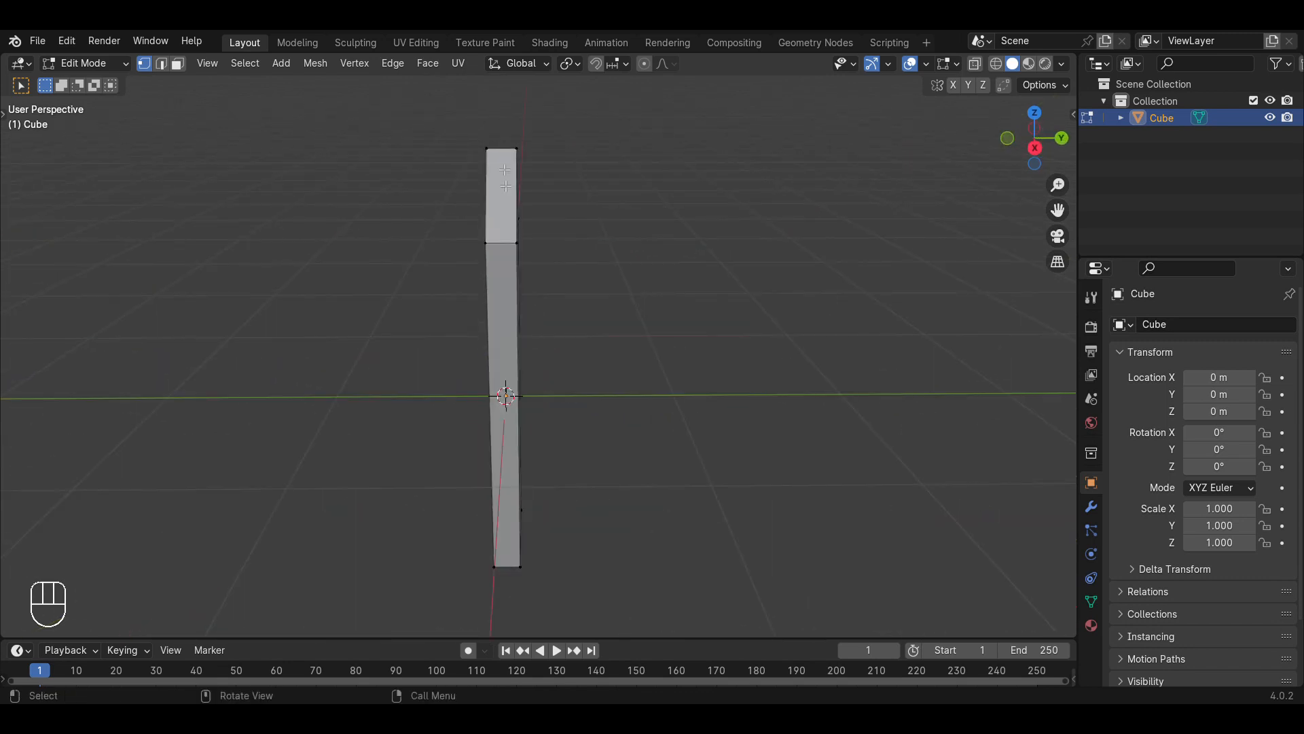
pyautogui.moveTo(458, 172); pyautogui.dragTo(537, 263, button='middle')
pyautogui.press('KP_1')
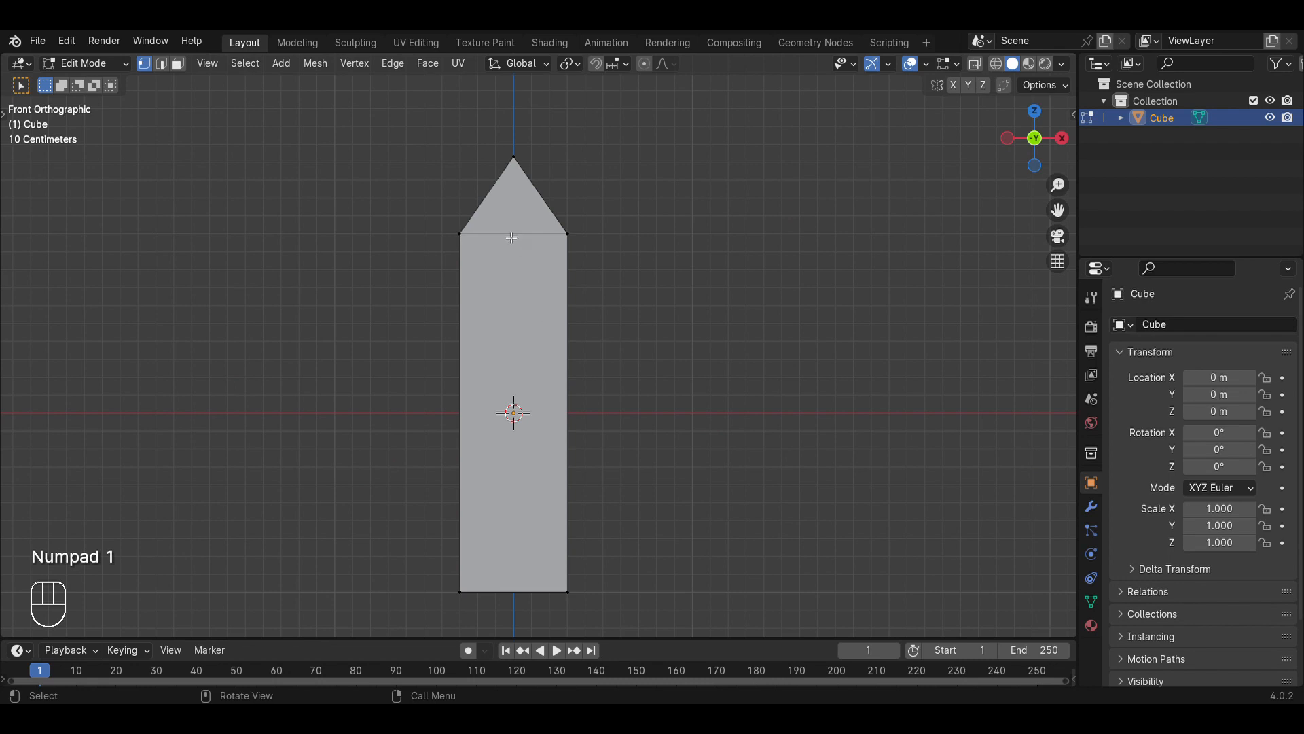
pyautogui.press('ctrl')
pyautogui.moveTo(658, 298); pyautogui.dragTo(556, 260, button='middle')
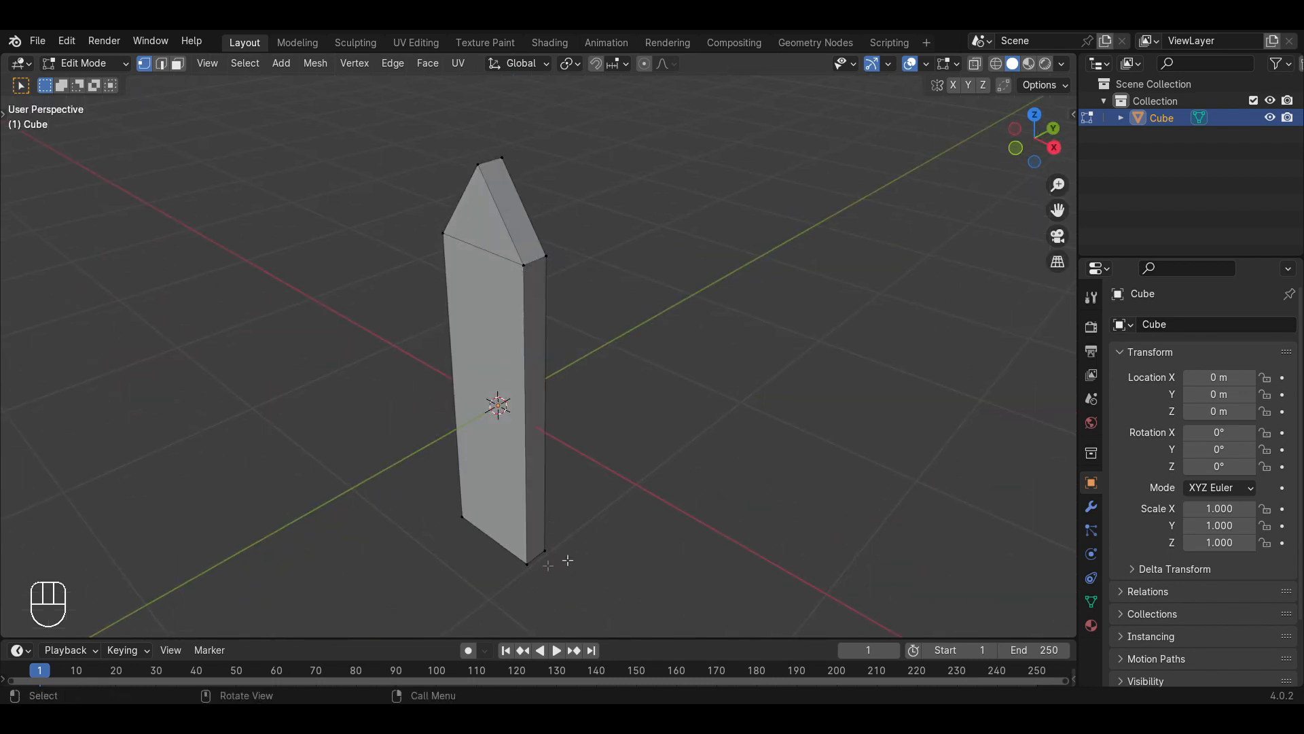
# Try a centred vertical loop cut through the slab's body, and undo it.
pyautogui.press('ctrl')
pyautogui.hotkey('ctrl', 'r')
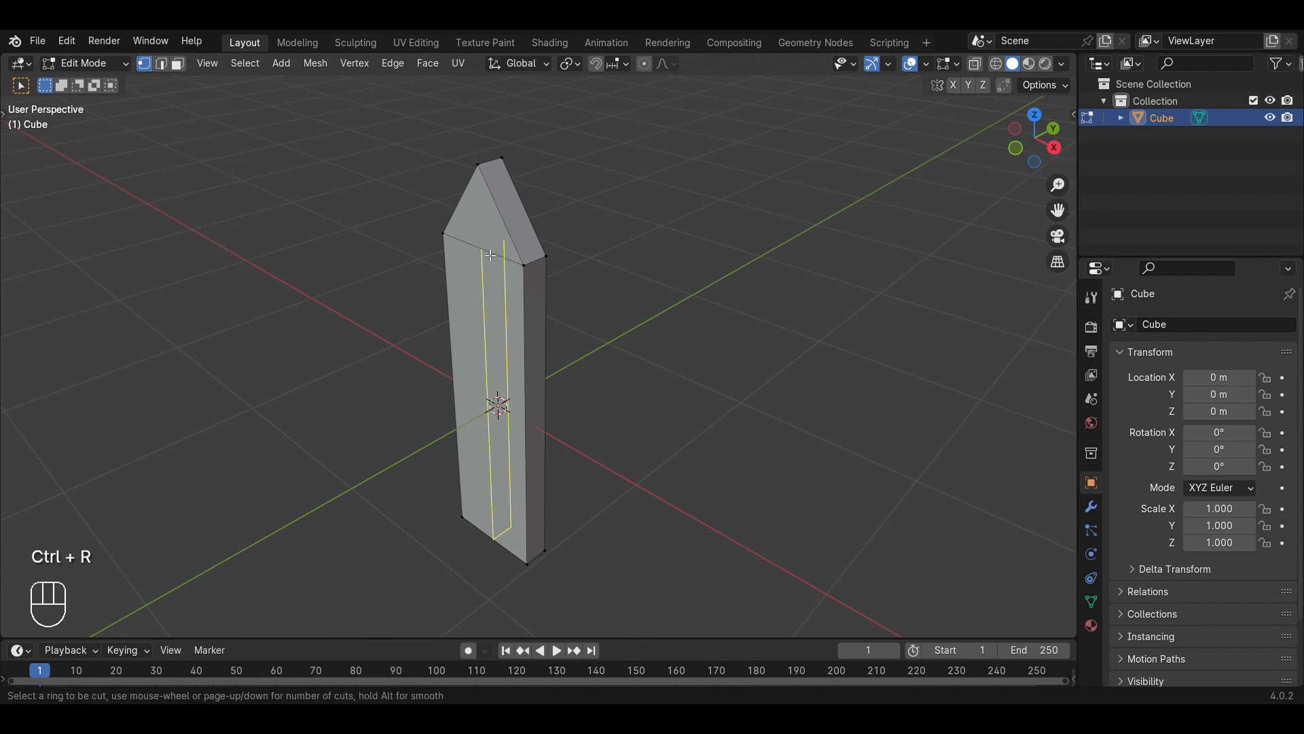
pyautogui.click(491, 255)
pyautogui.rightClick(491, 255)
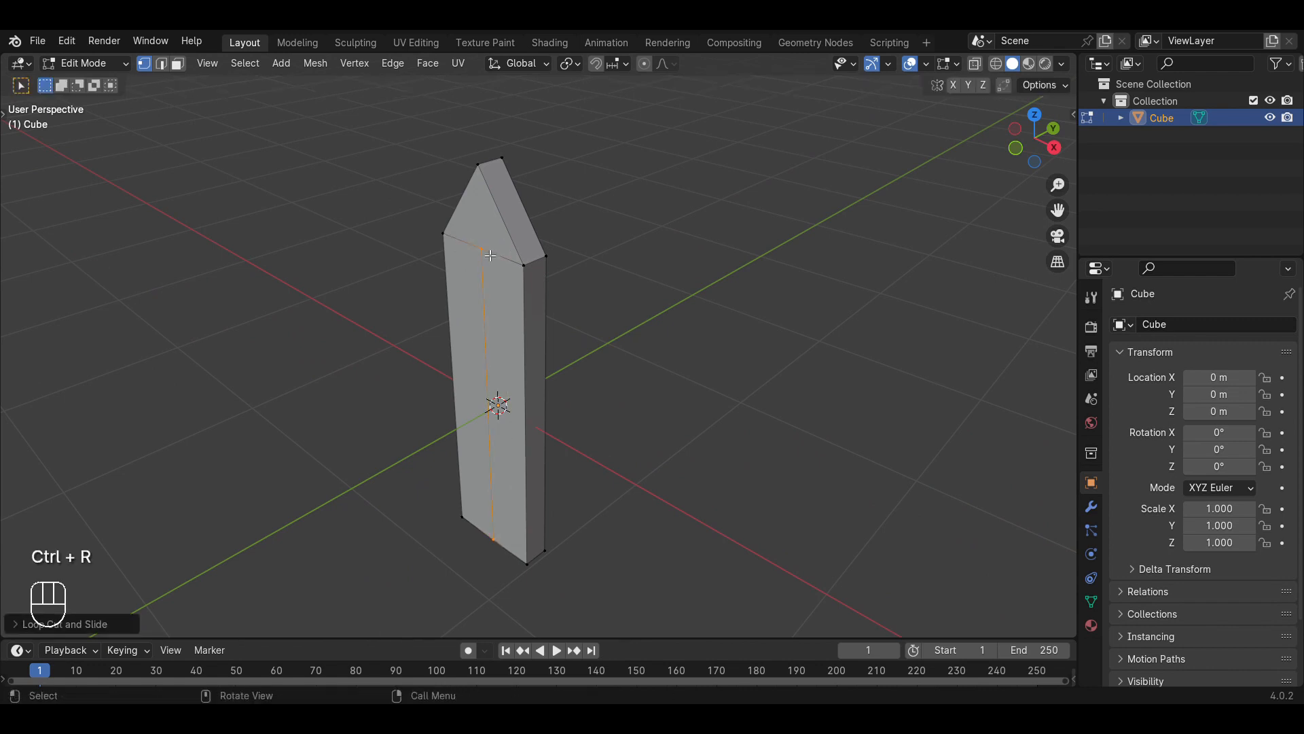
pyautogui.hotkey('ctrl', 'z')
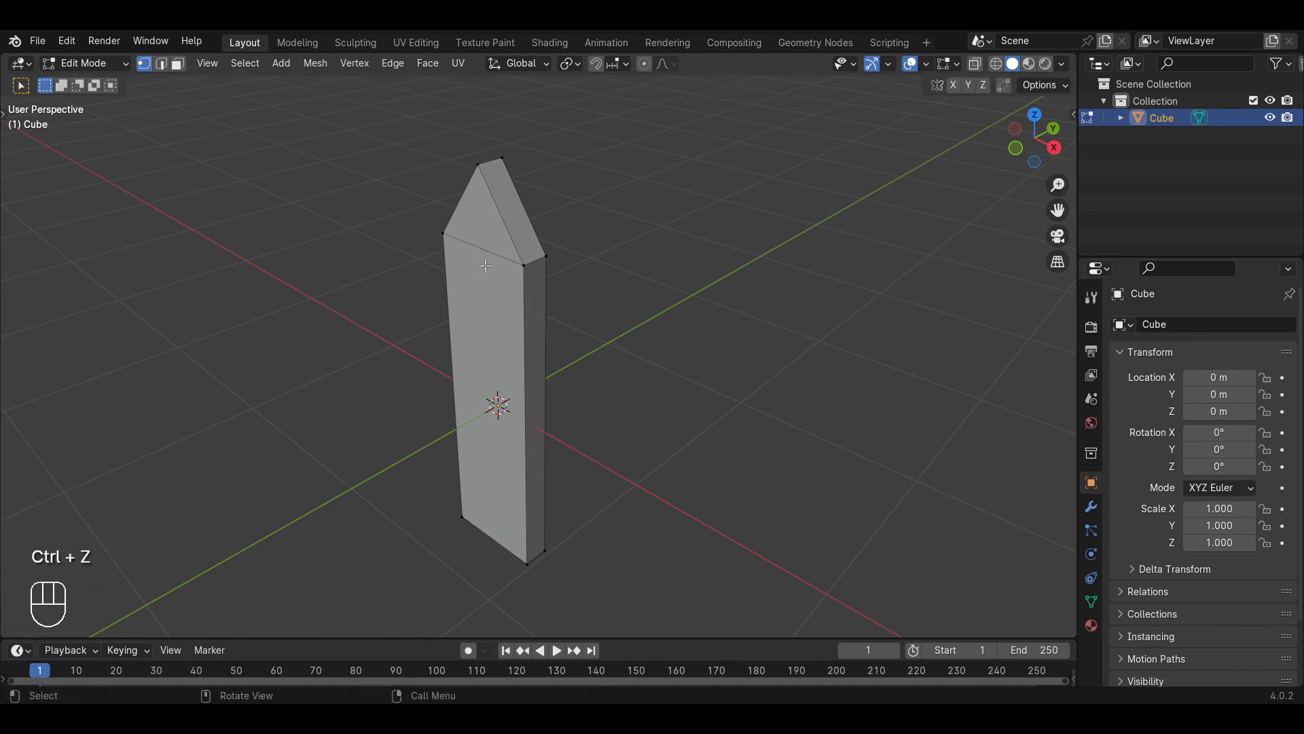
# Try a vertical loop cut slid off-centre along the slab's body, and undo it.
pyautogui.hotkey('ctrl', 'r')
pyautogui.click(476, 255)
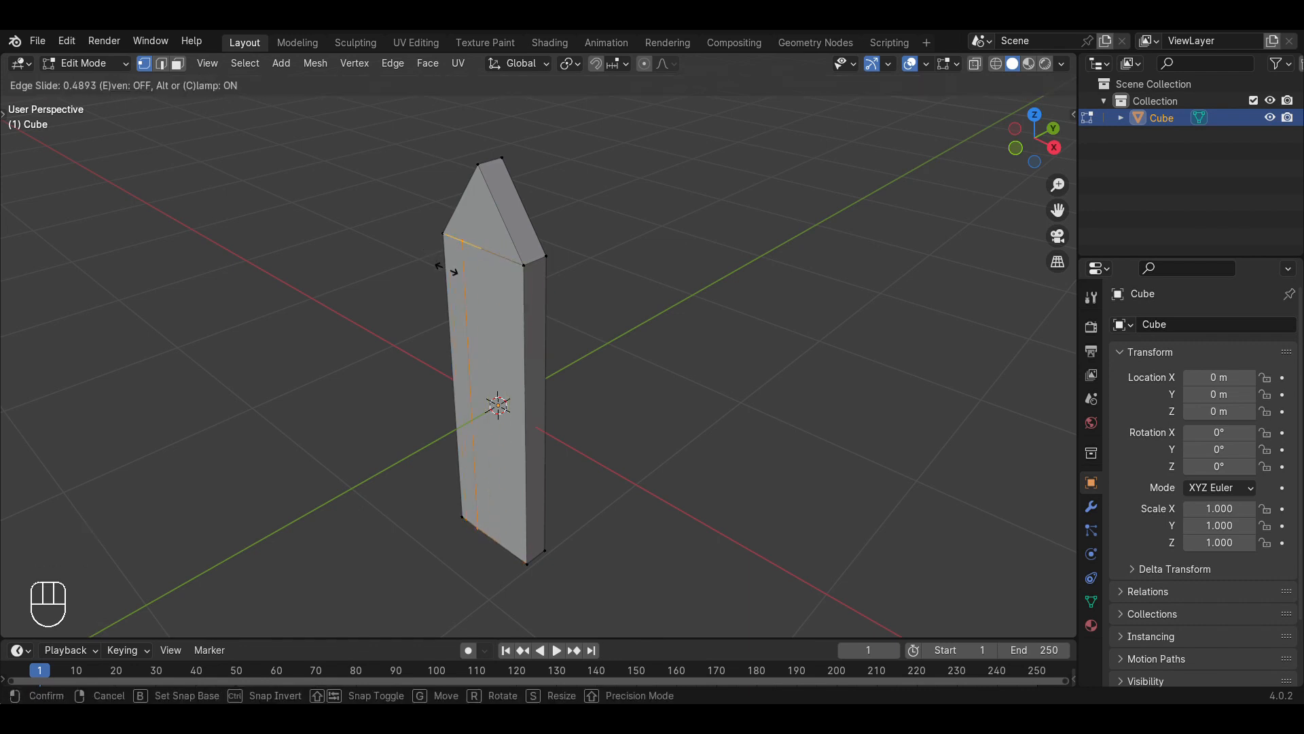
pyautogui.click(486, 298)
pyautogui.moveTo(486, 298); pyautogui.dragTo(536, 364, button='middle')
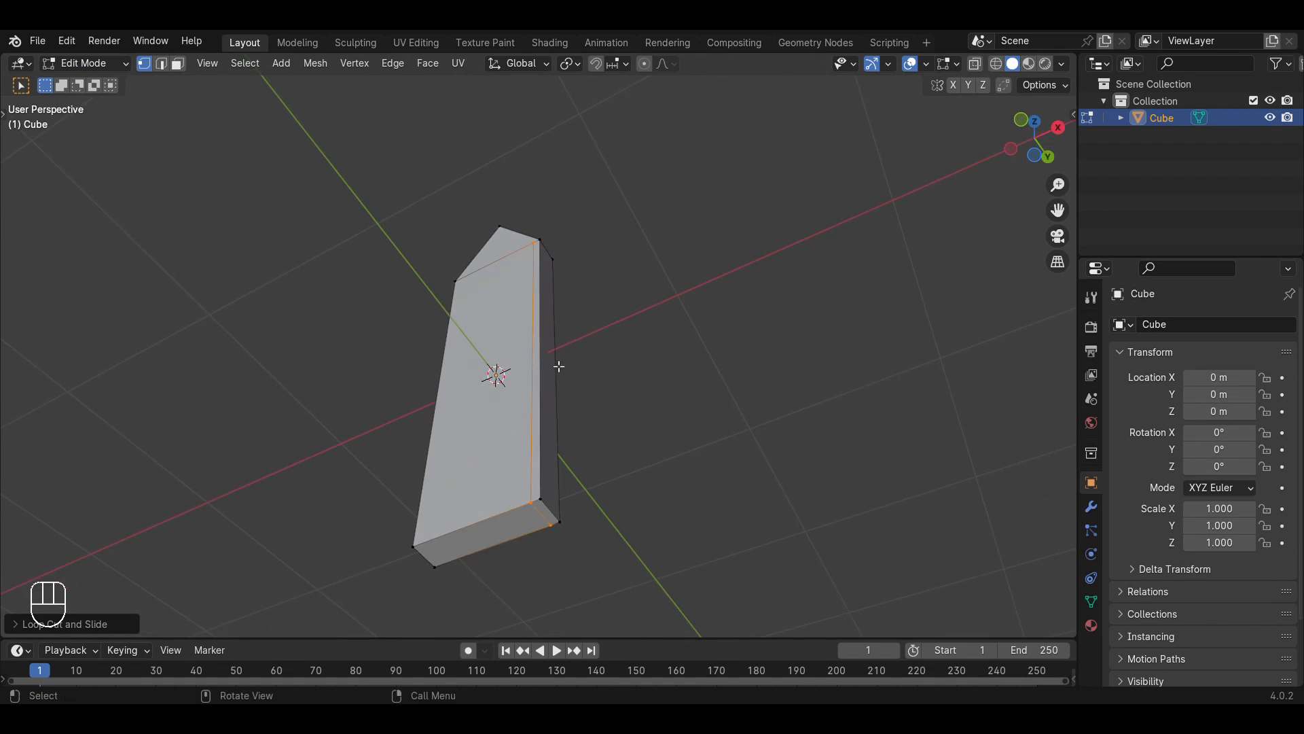
pyautogui.hotkey('ctrl', 'z')
# Add a vertical loop cut through the middle of the slab's body with an edge slide of 0.
pyautogui.hotkey('ctrl', 'r')
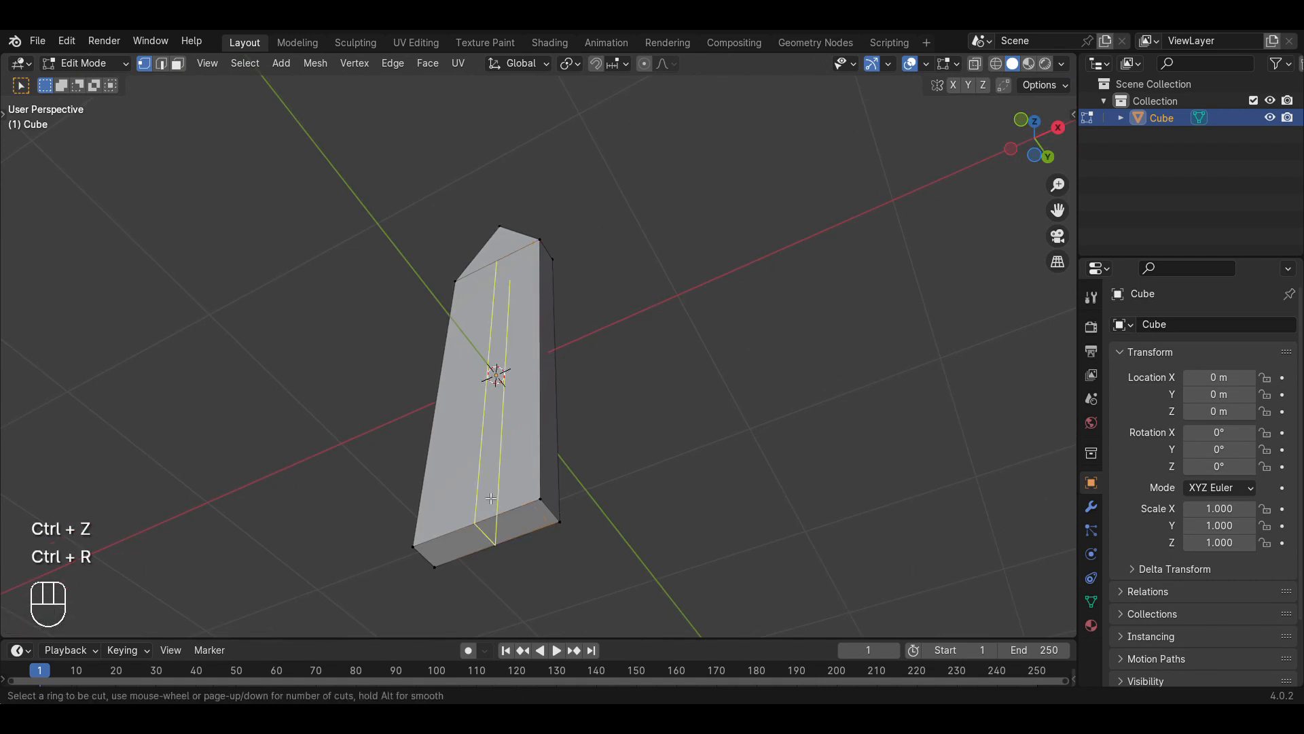
pyautogui.click(491, 499)
pyautogui.press('0')
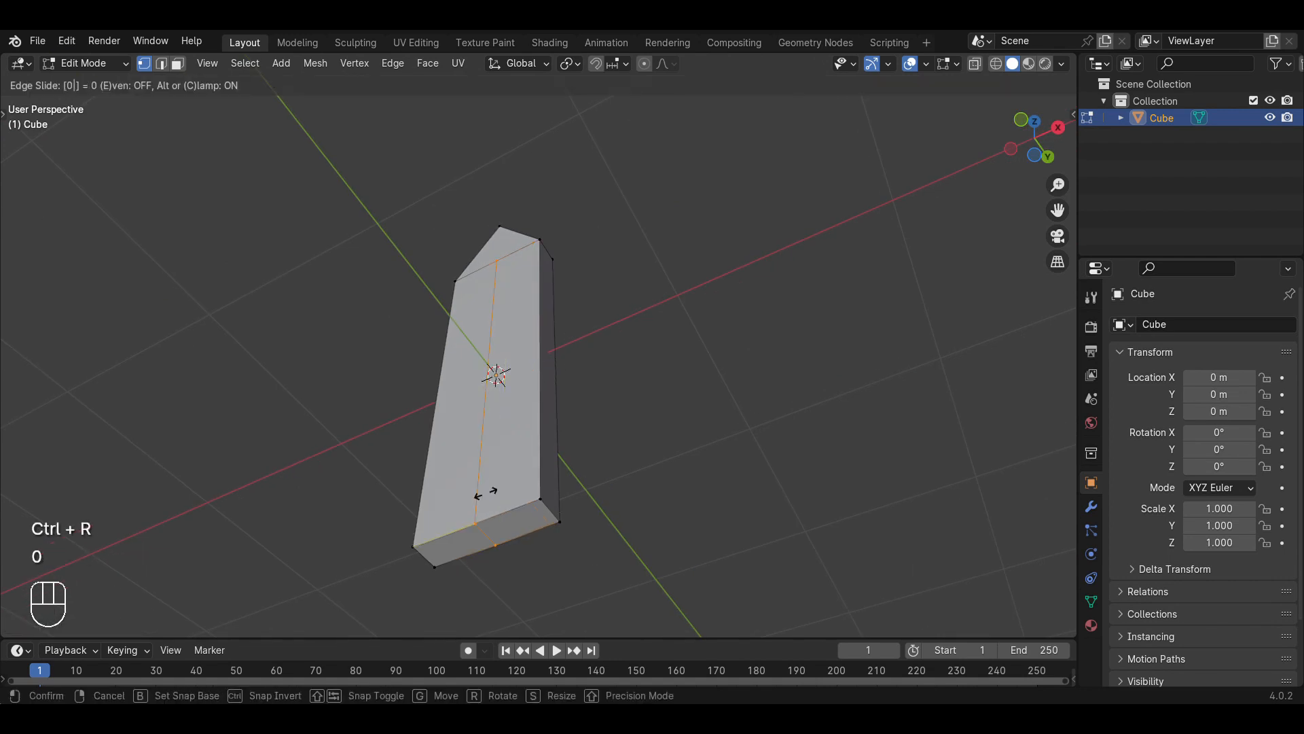
pyautogui.press('Return')
# Examine where the centre loop cut ends below the pointed tip, with the whole mesh selected, from front and back.
pyautogui.moveTo(612, 270); pyautogui.dragTo(614, 446, button='middle')
pyautogui.scroll(2, 655, 373)
pyautogui.moveTo(655, 373); pyautogui.dragTo(618, 385, button='middle')
pyautogui.press('a')
pyautogui.moveTo(499, 391)
pyautogui.mouseDown(button='middle')
pyautogui.moveTo(541, 396)
pyautogui.moveTo(495, 409)
pyautogui.mouseUp(button='middle')
pyautogui.press('a')
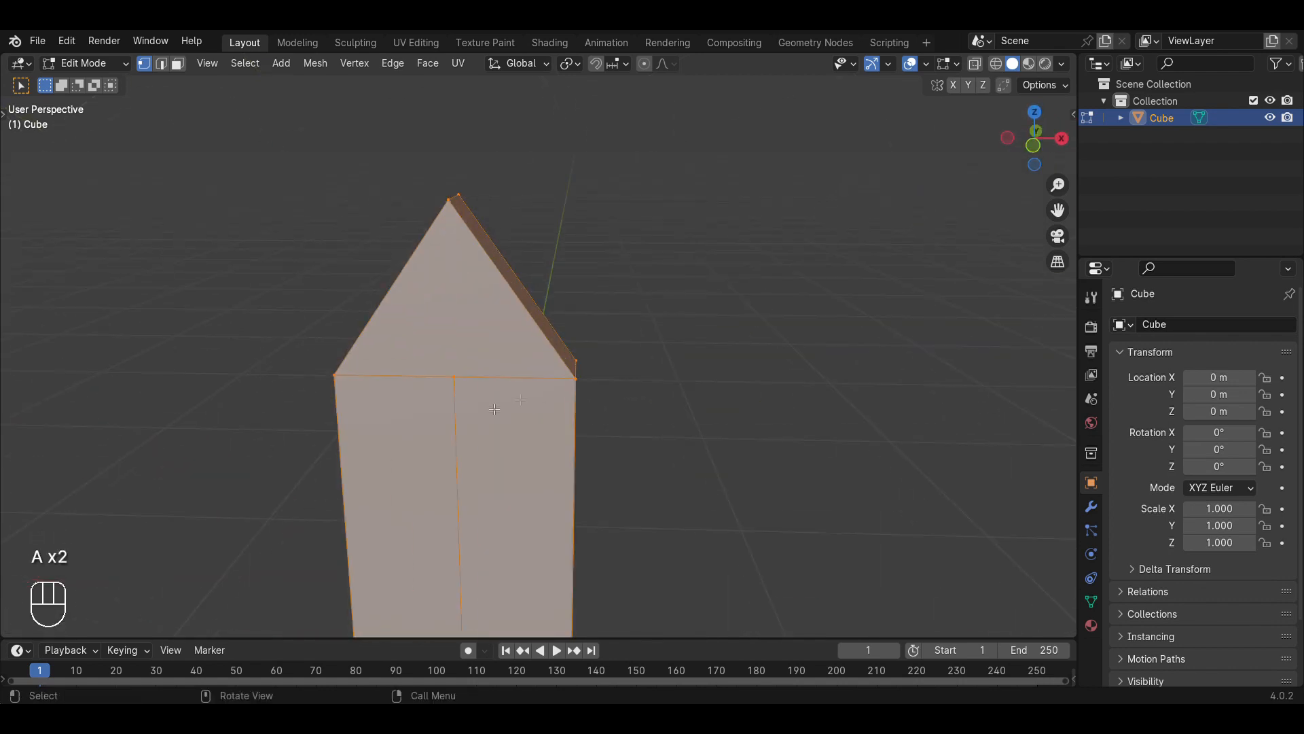
pyautogui.press('a')
pyautogui.scroll(-3, 498, 489)
pyautogui.keyDown('shift'); pyautogui.moveTo(501, 519); pyautogui.dragTo(523, 252, button='middle'); pyautogui.keyUp('shift')
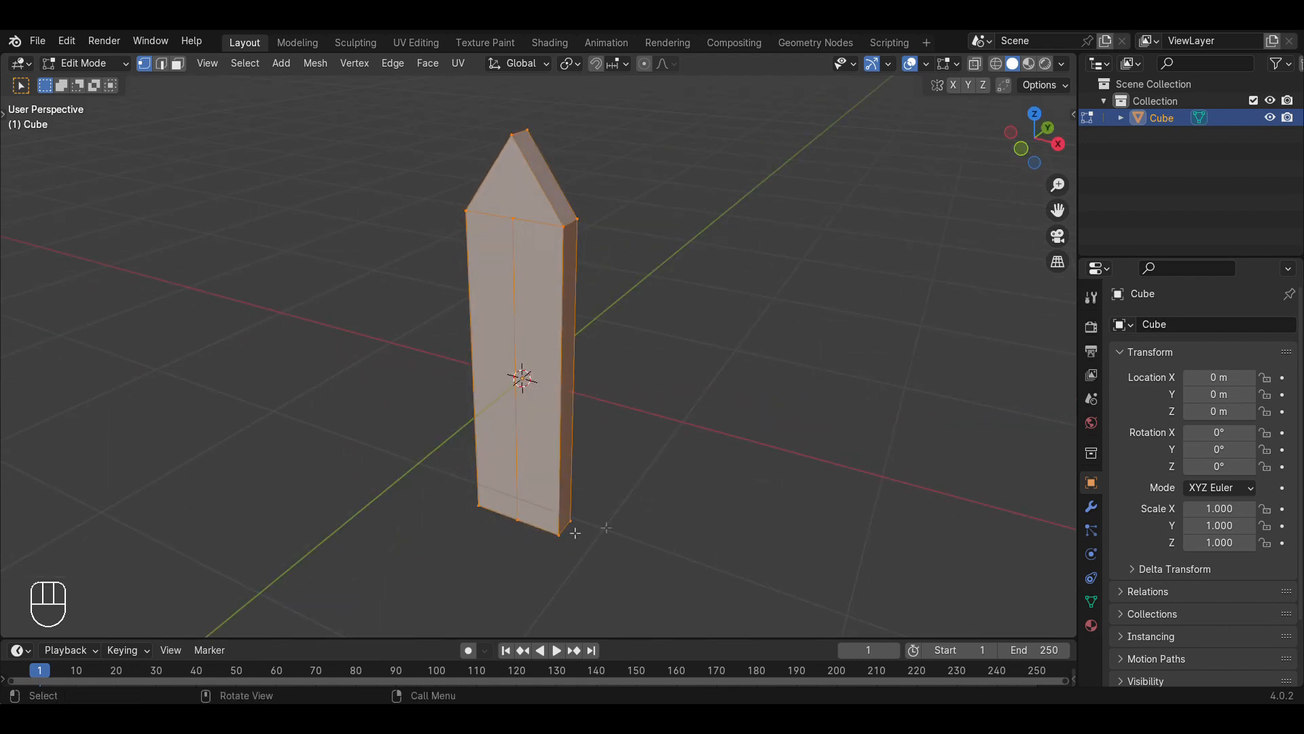
pyautogui.moveTo(570, 530); pyautogui.dragTo(591, 216, button='middle')
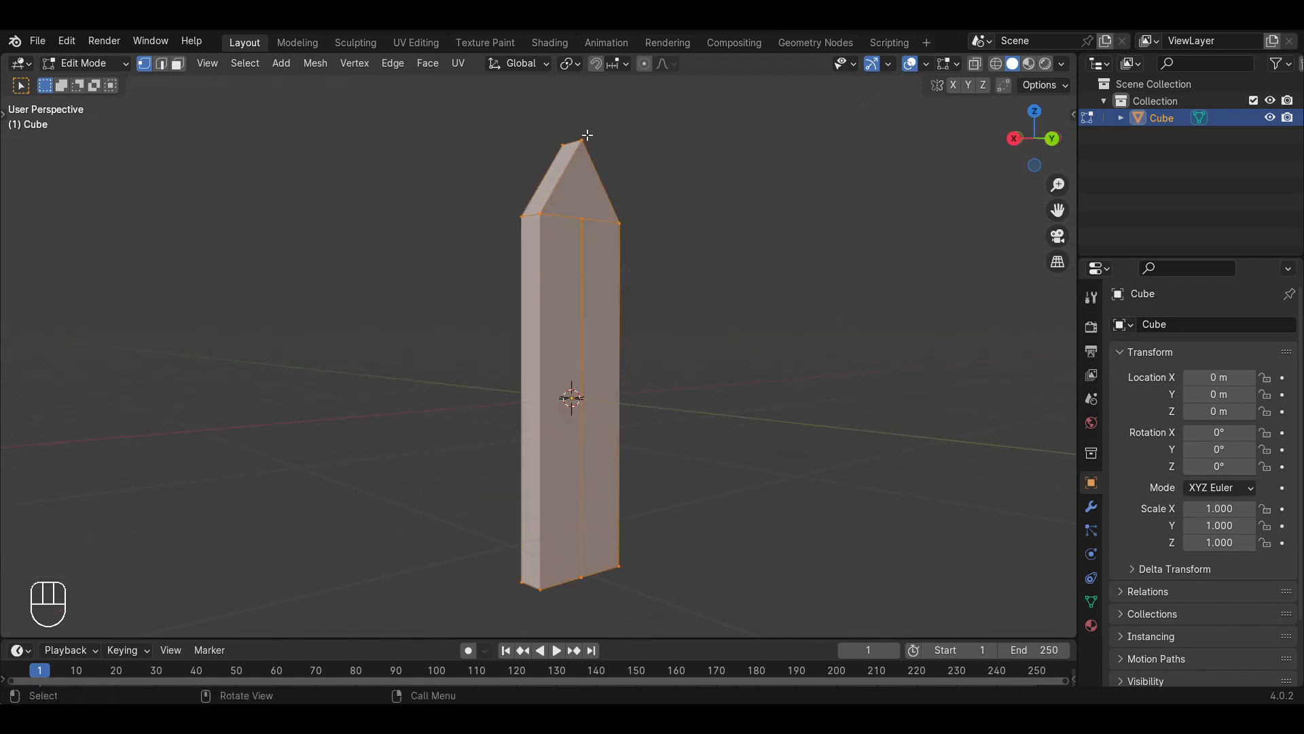
pyautogui.moveTo(415, 271); pyautogui.dragTo(535, 285, button='middle')
pyautogui.scroll(3, 491, 314)
pyautogui.keyDown('shift'); pyautogui.moveTo(515, 224); pyautogui.dragTo(604, 329, button='middle'); pyautogui.keyUp('shift')
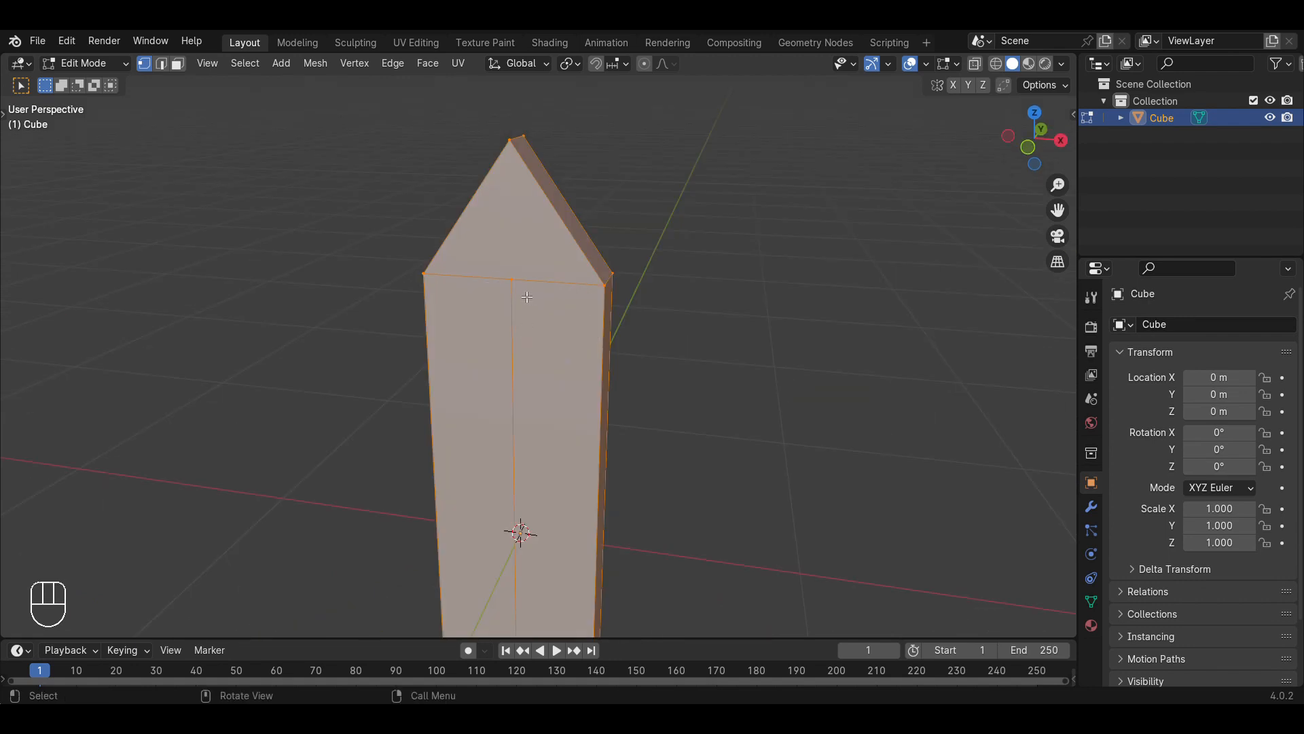
pyautogui.scroll(-5, 628, 377)
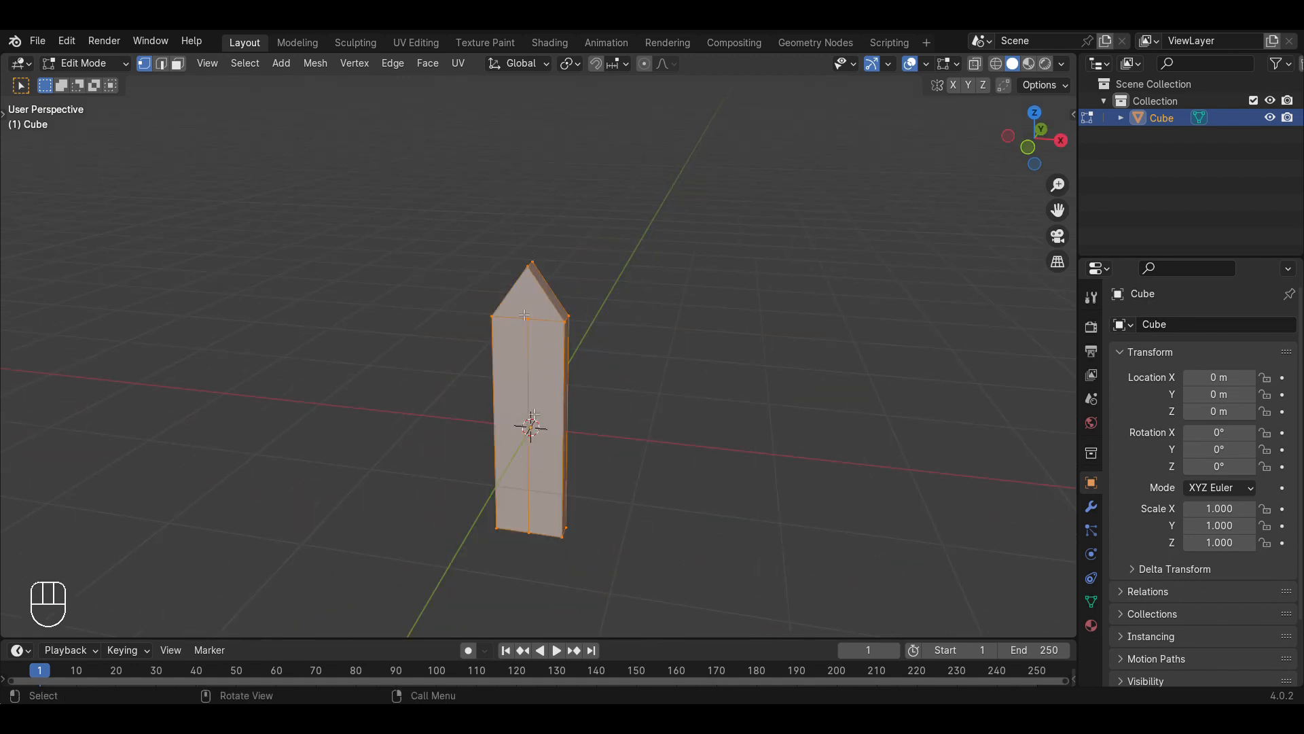
pyautogui.scroll(4, 577, 362)
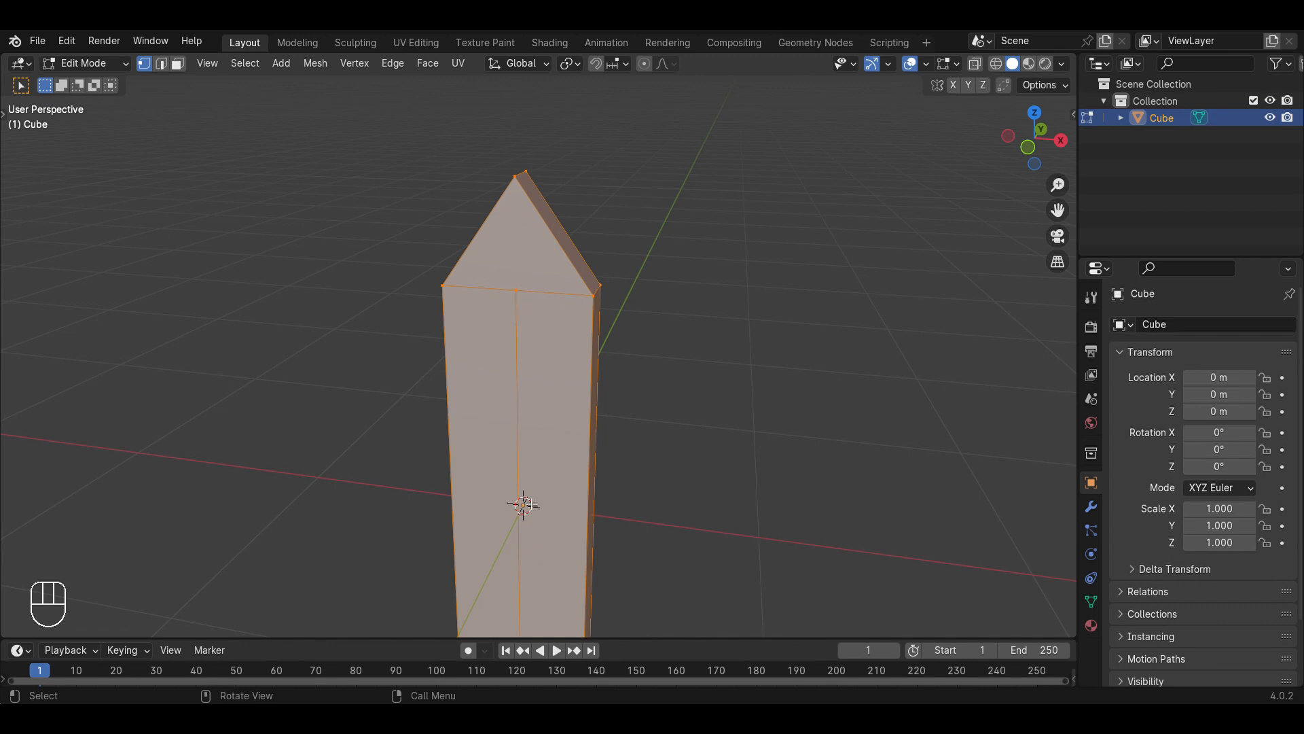
pyautogui.scroll(2, 534, 293)
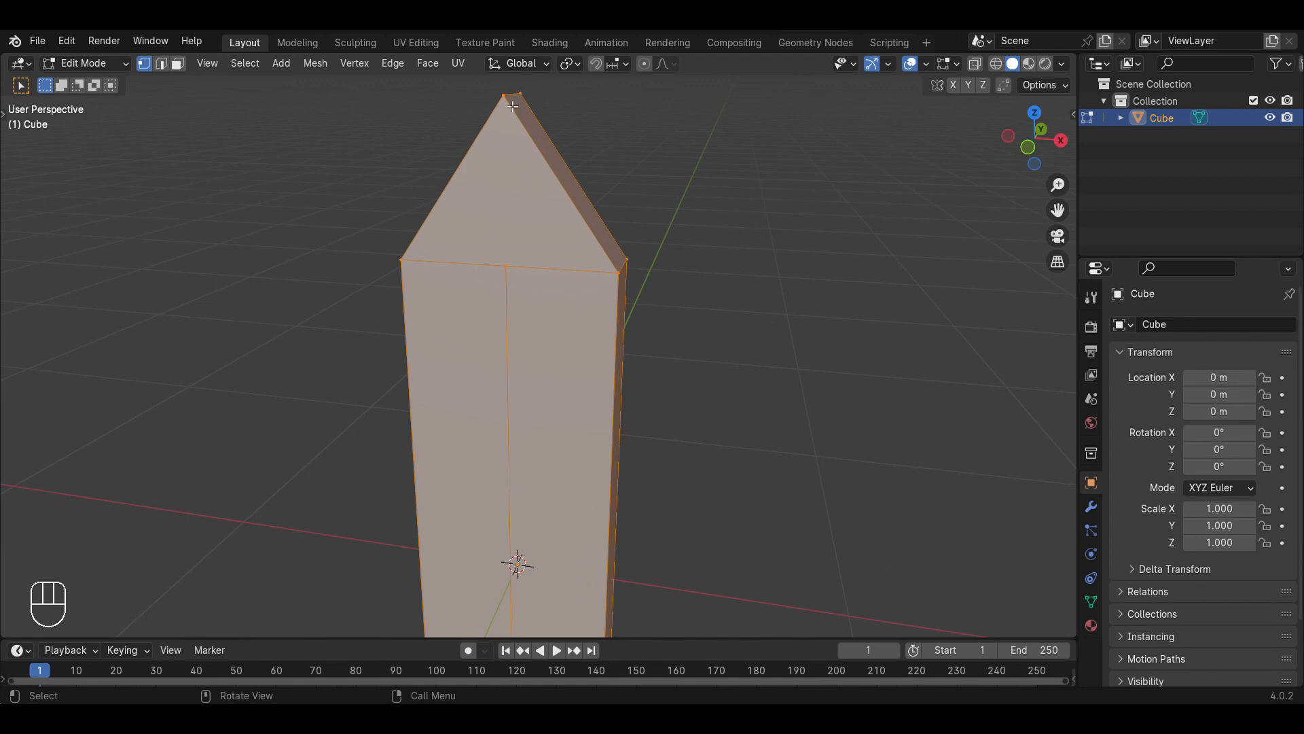
pyautogui.keyDown('shift'); pyautogui.moveTo(513, 107); pyautogui.dragTo(573, 178, button='middle'); pyautogui.keyUp('shift')
# Try a Knife cut across the tip's front face between its two sloping edges, and undo it.
pyautogui.press('a')
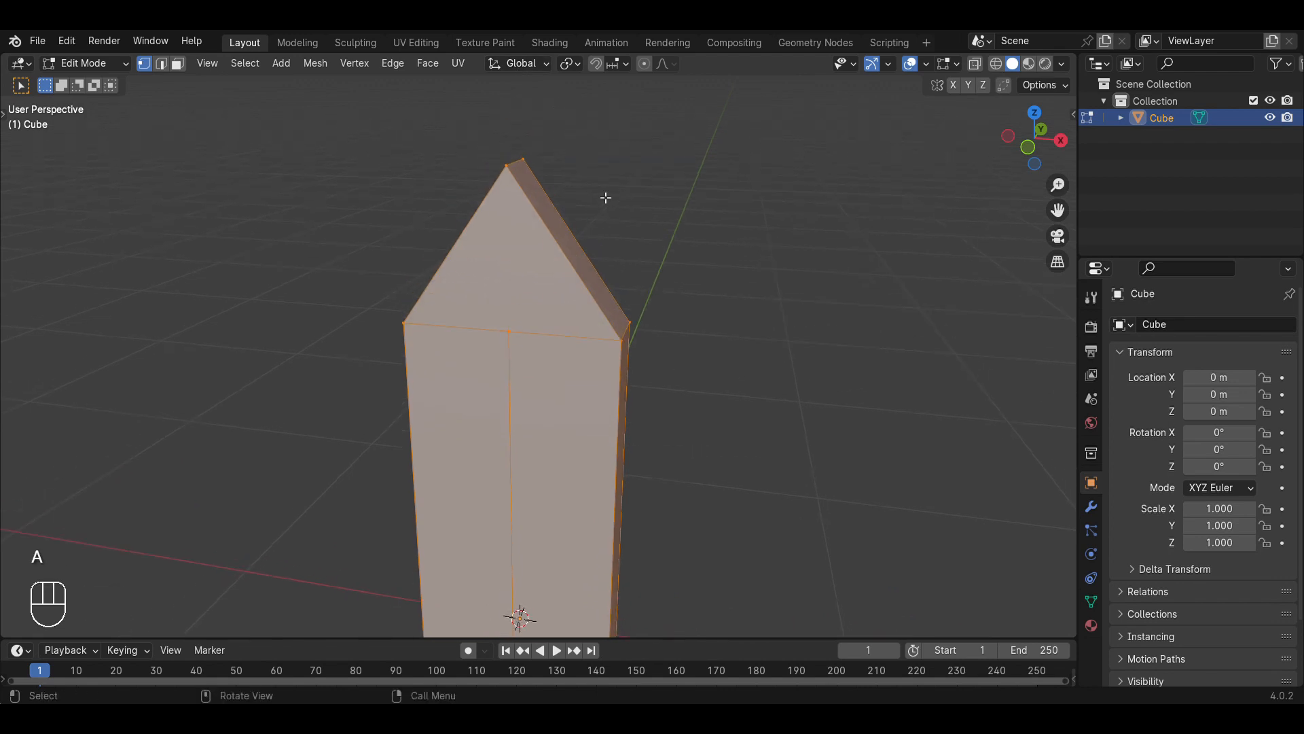
pyautogui.press('a')
pyautogui.press('a')
pyautogui.moveTo(591, 234); pyautogui.dragTo(572, 224, button='middle')
pyautogui.press('k')
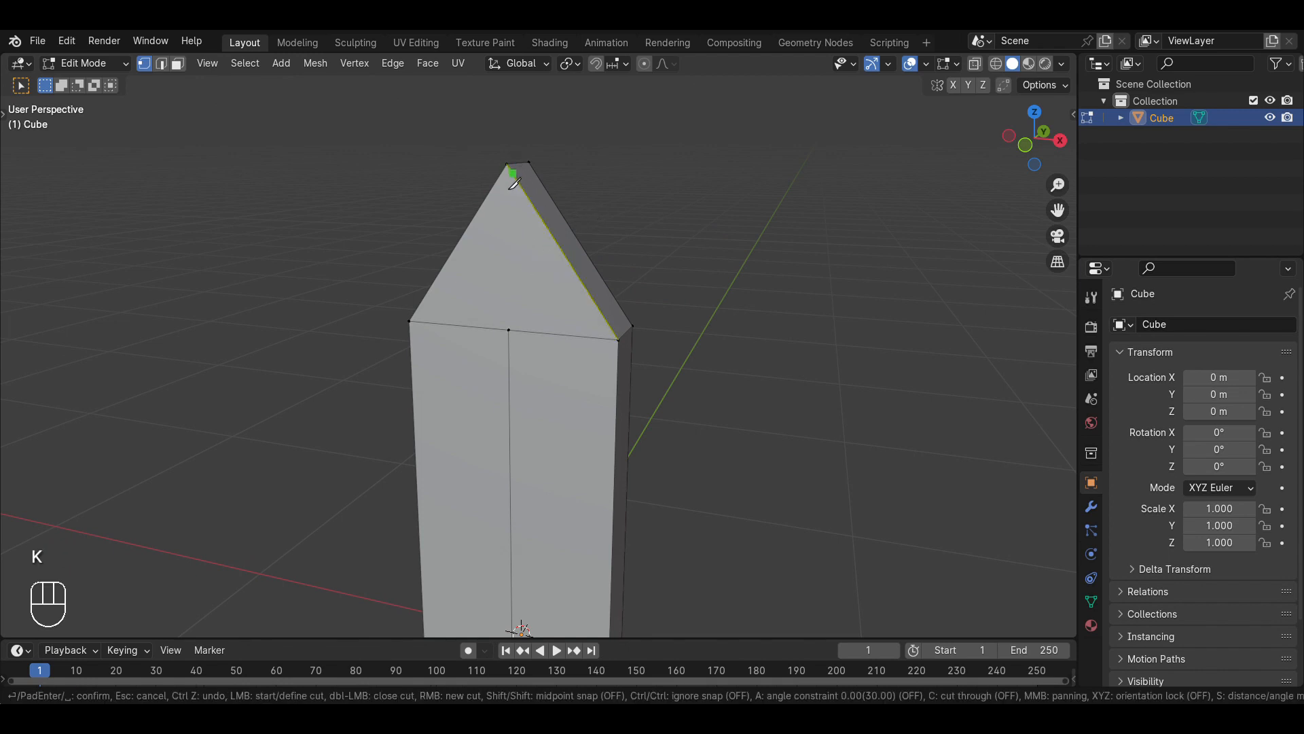
pyautogui.click(557, 247)
pyautogui.click(447, 260)
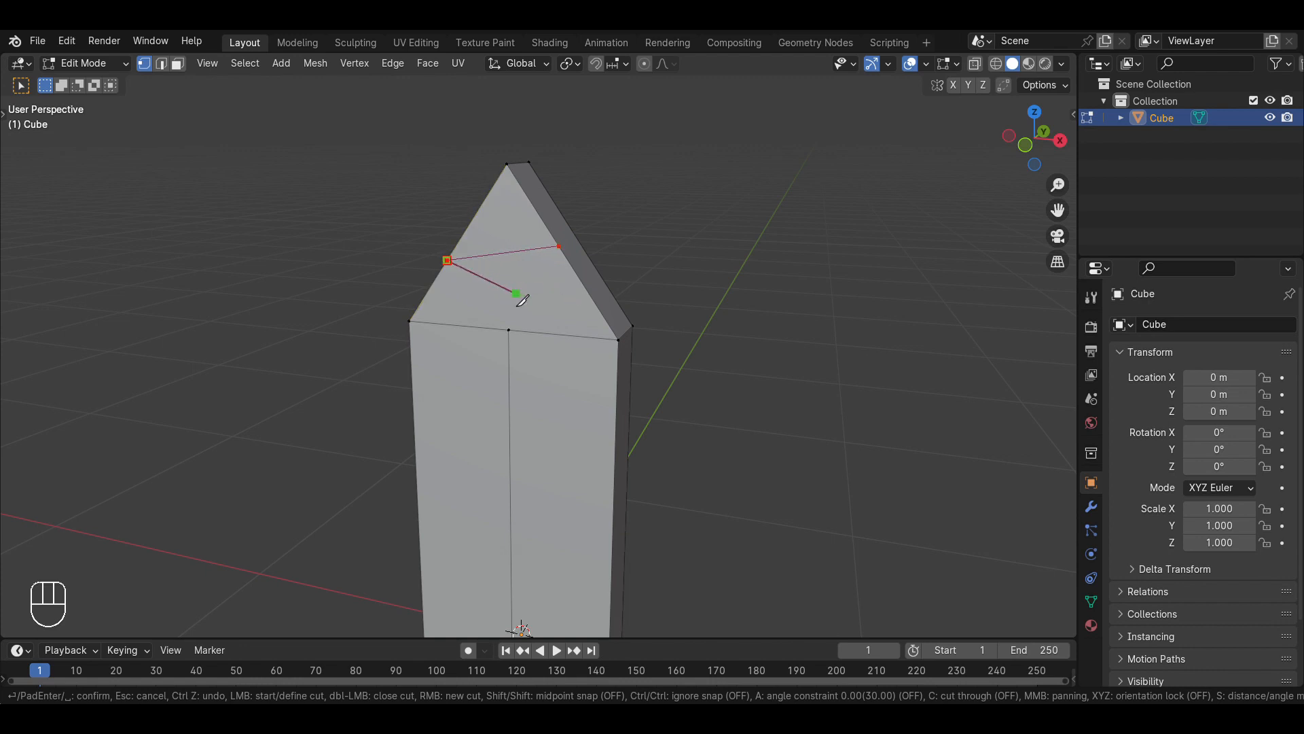
pyautogui.press('Return')
pyautogui.rightClick(673, 257)
pyautogui.click(672, 257)
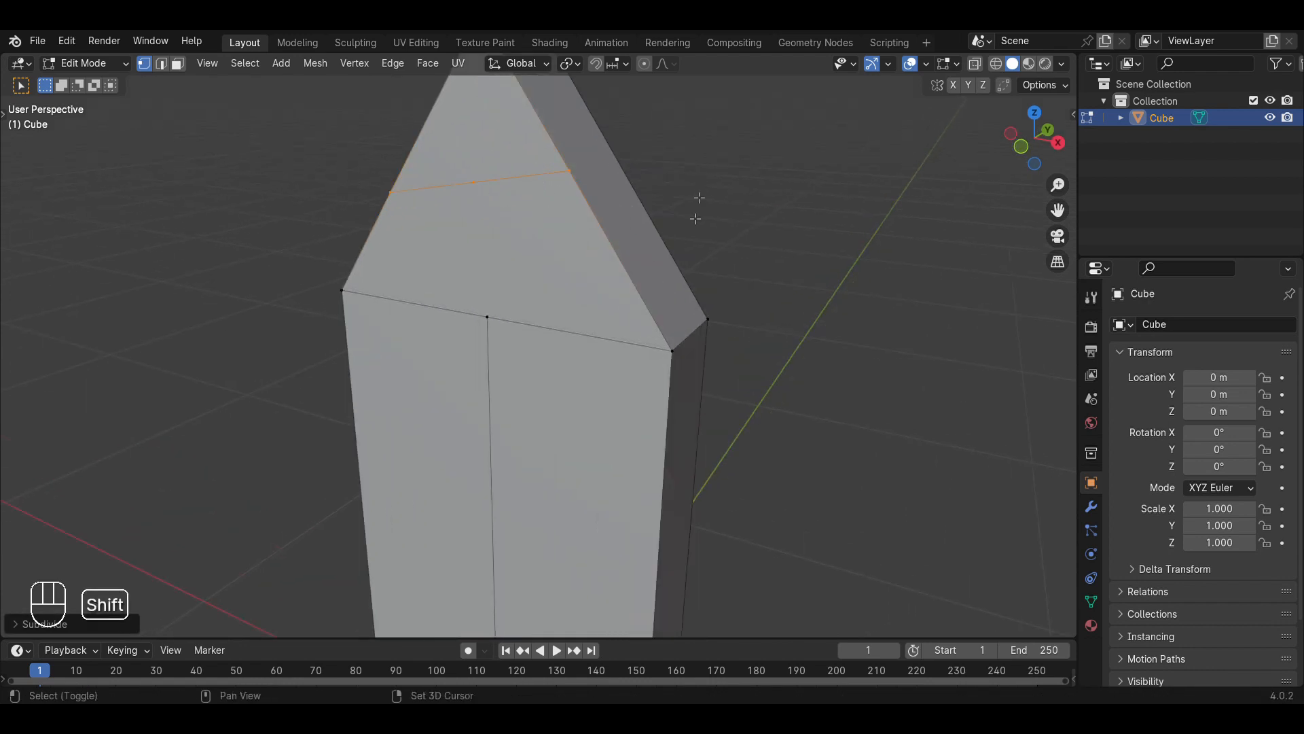
pyautogui.hotkey('ctrl', 'z')
pyautogui.hotkey('ctrl', 'z')
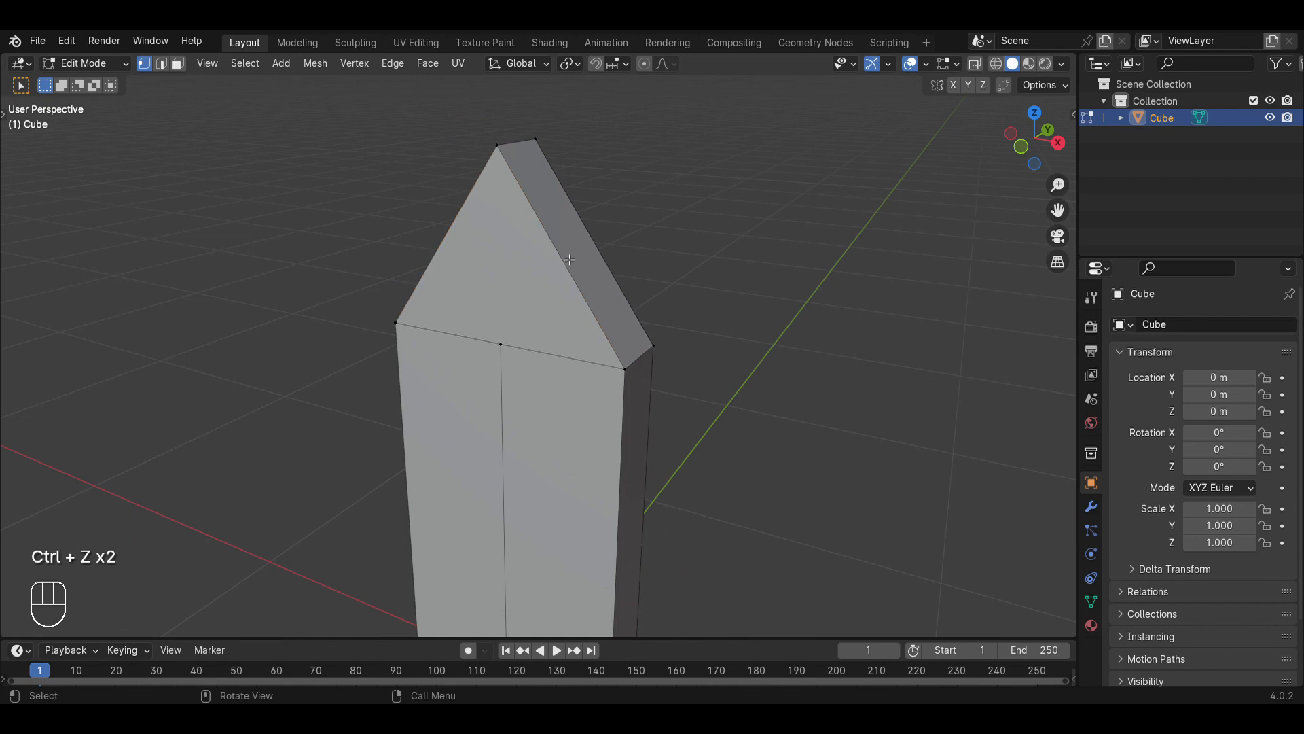
# Knife-cut the tip's front face from the apex vertex down to the upper end of the centre loop cut.
pyautogui.press('k')
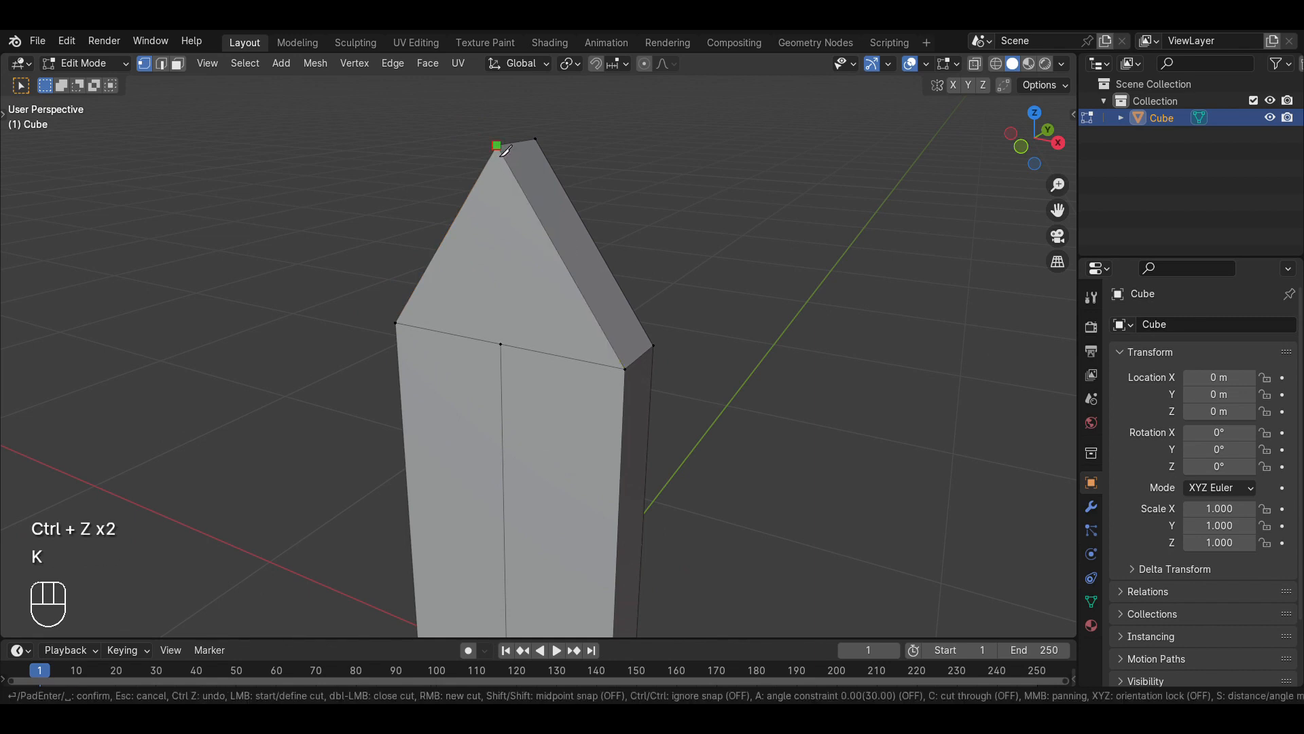
pyautogui.click(497, 146)
pyautogui.click(501, 343)
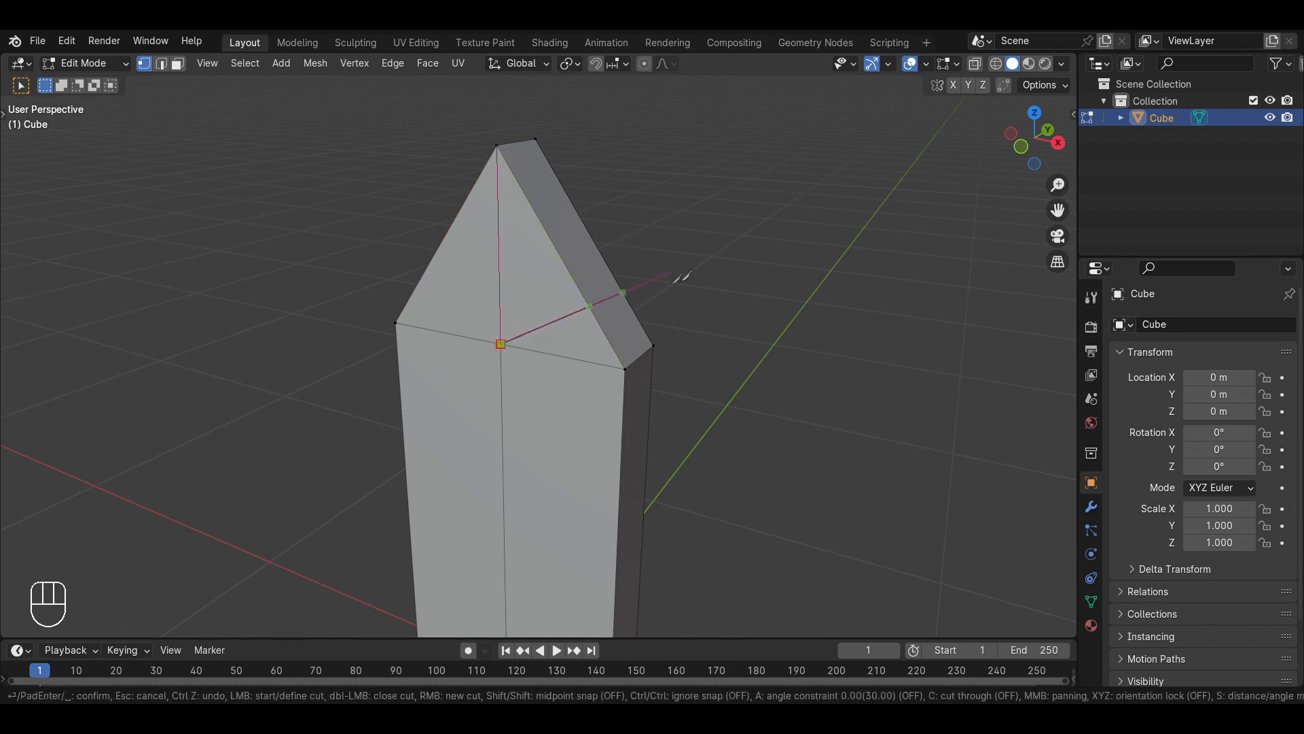
pyautogui.press('Return')
pyautogui.moveTo(757, 215); pyautogui.dragTo(589, 187, button='middle')
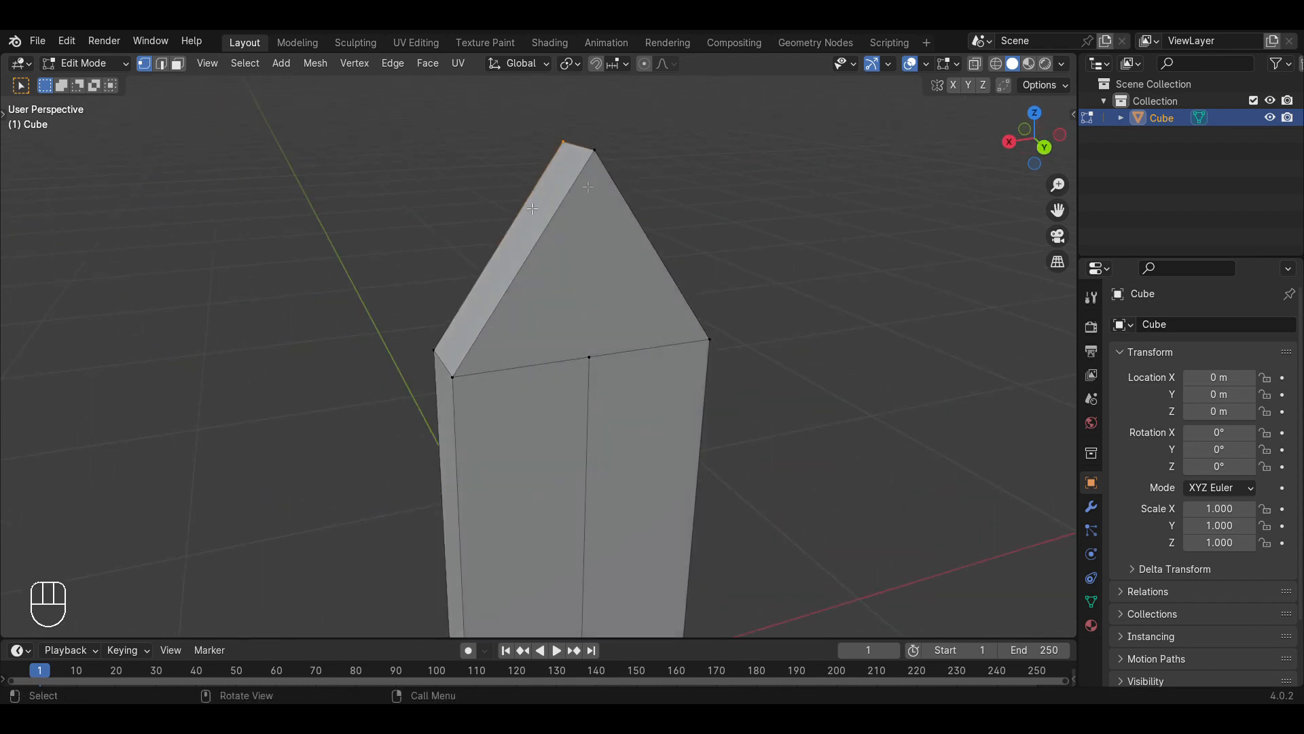
# Knife-cut the tip's opposite face from the apex vertex down to the upper end of the centre loop cut.
pyautogui.press('k')
pyautogui.click(595, 150)
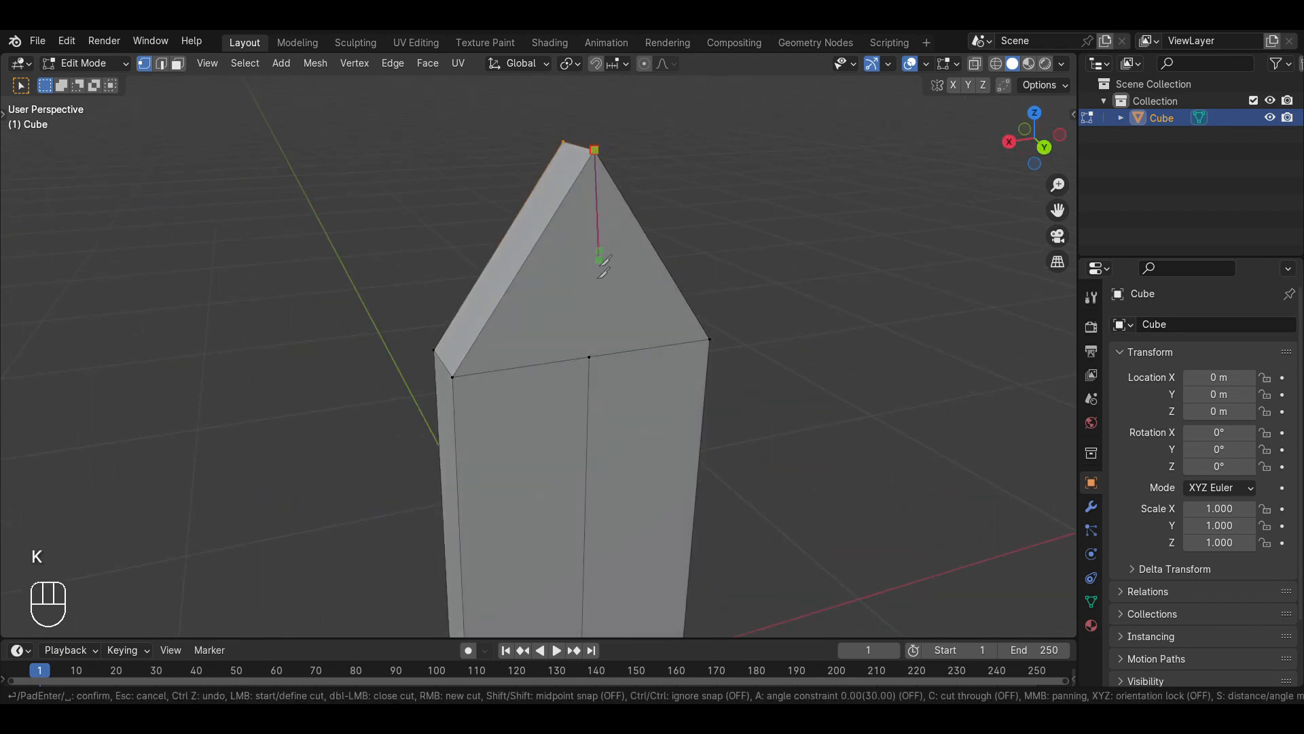
pyautogui.click(589, 357)
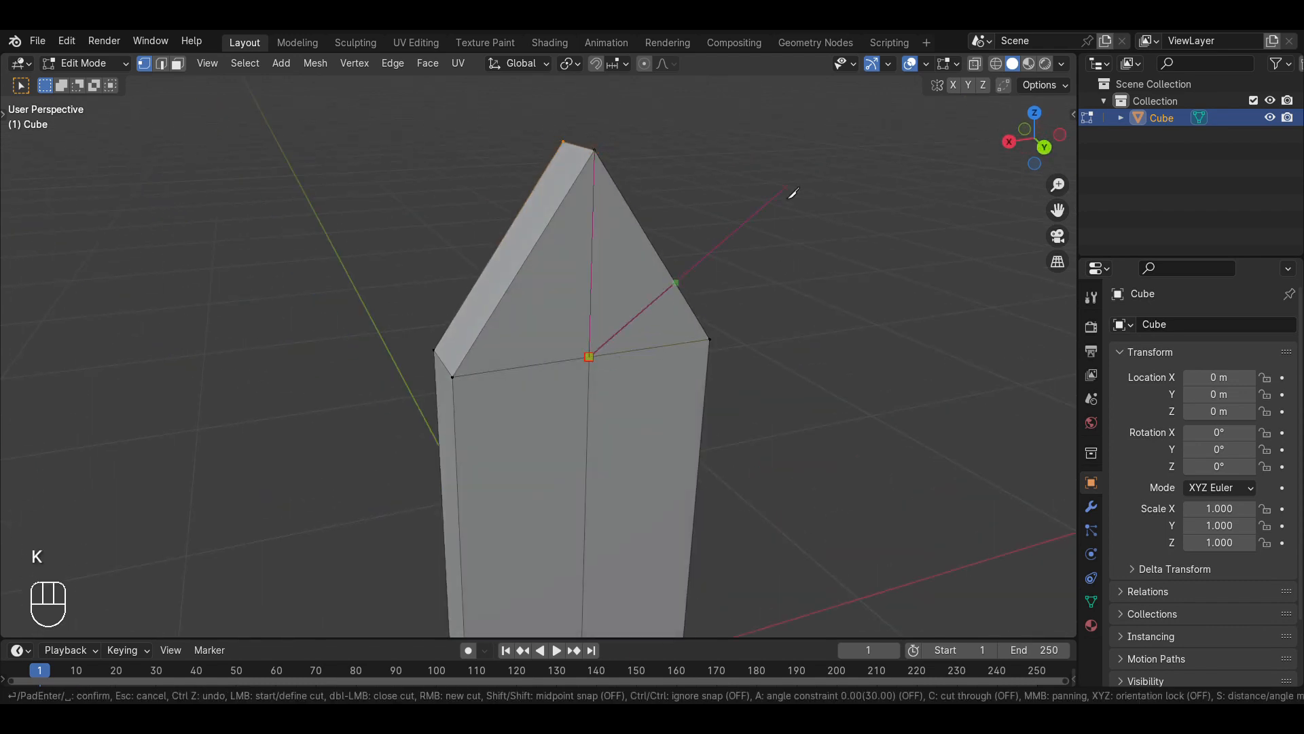
pyautogui.press('Return')
pyautogui.moveTo(791, 195); pyautogui.dragTo(554, 288, button='middle')
pyautogui.press('a')
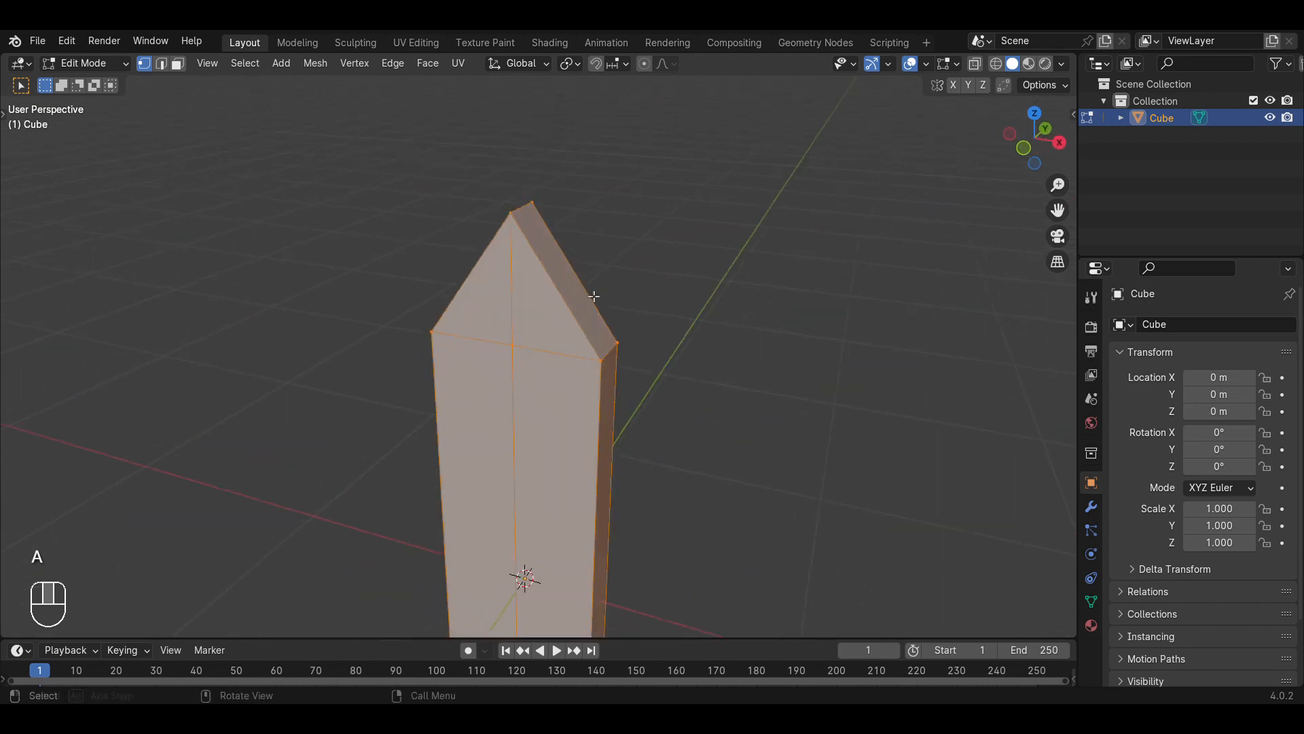
pyautogui.press('a')
# Switch to face selection and select the narrow sloping and vertical side faces on both edges of the slab.
pyautogui.click(177, 63)
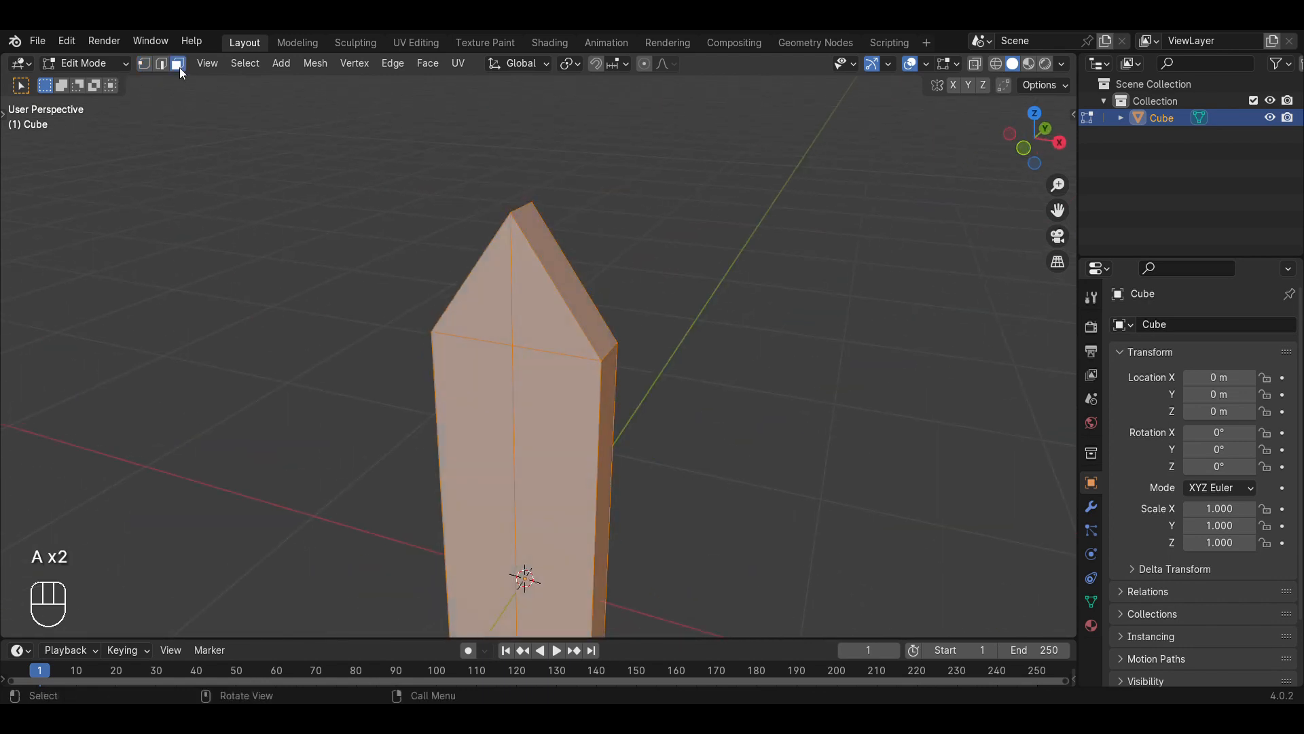
pyautogui.moveTo(675, 258); pyautogui.dragTo(565, 202, button='middle')
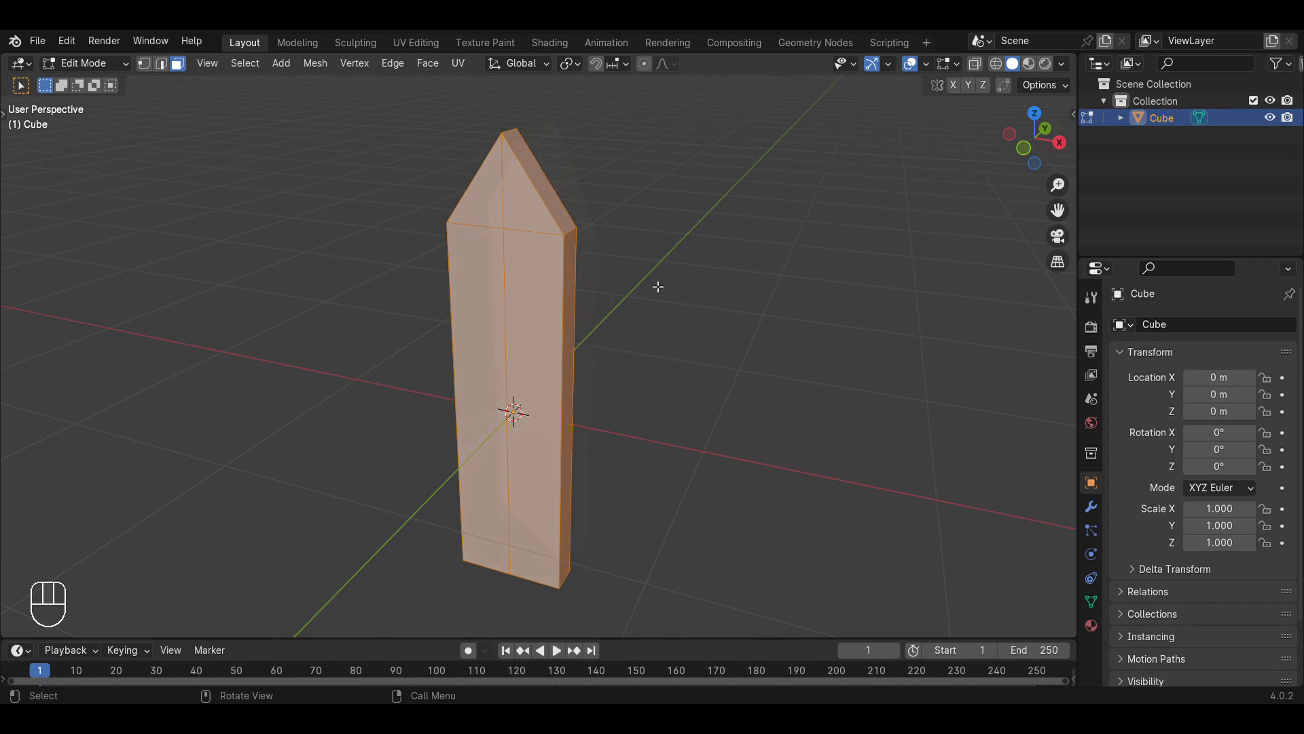
pyautogui.moveTo(658, 287); pyautogui.dragTo(824, 256, button='middle')
pyautogui.click(593, 231)
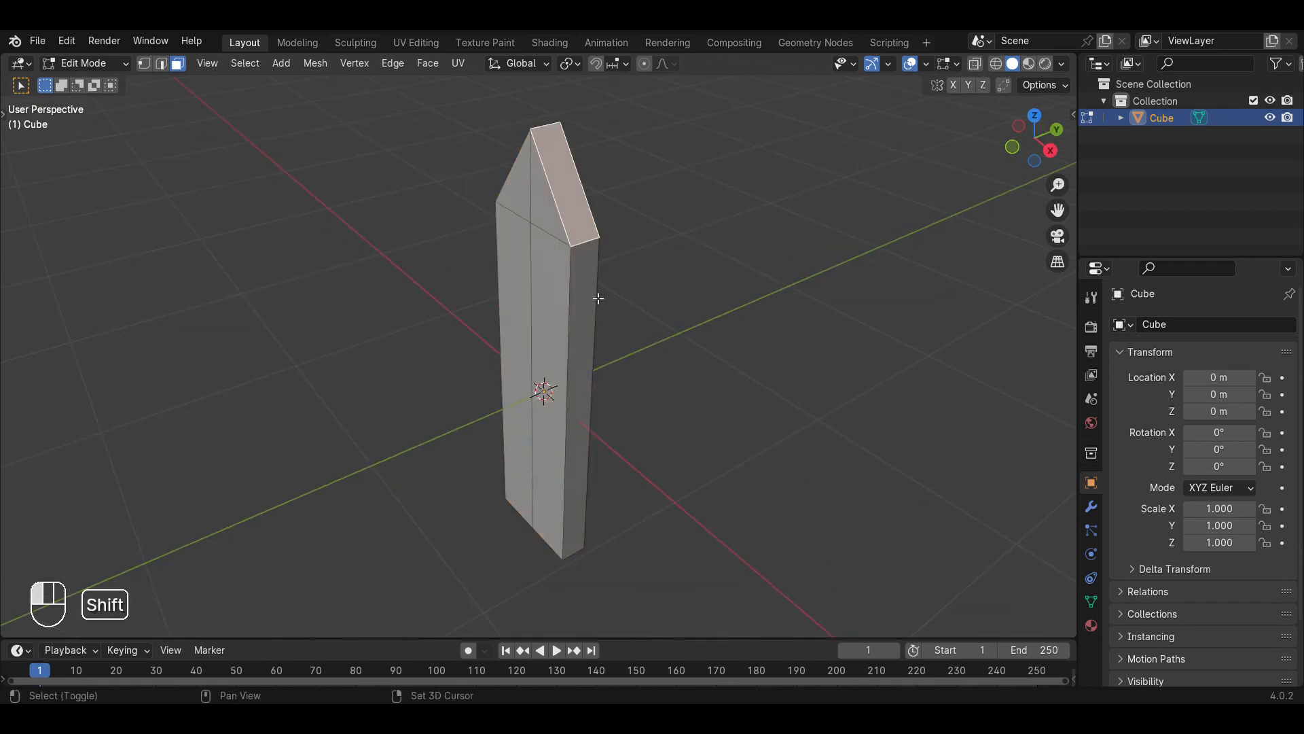
pyautogui.keyDown('shift'); pyautogui.click(598, 298); pyautogui.keyUp('shift')
pyautogui.moveTo(499, 284); pyautogui.dragTo(690, 269, button='middle')
pyautogui.keyDown('shift'); pyautogui.click(455, 255); pyautogui.keyUp('shift')
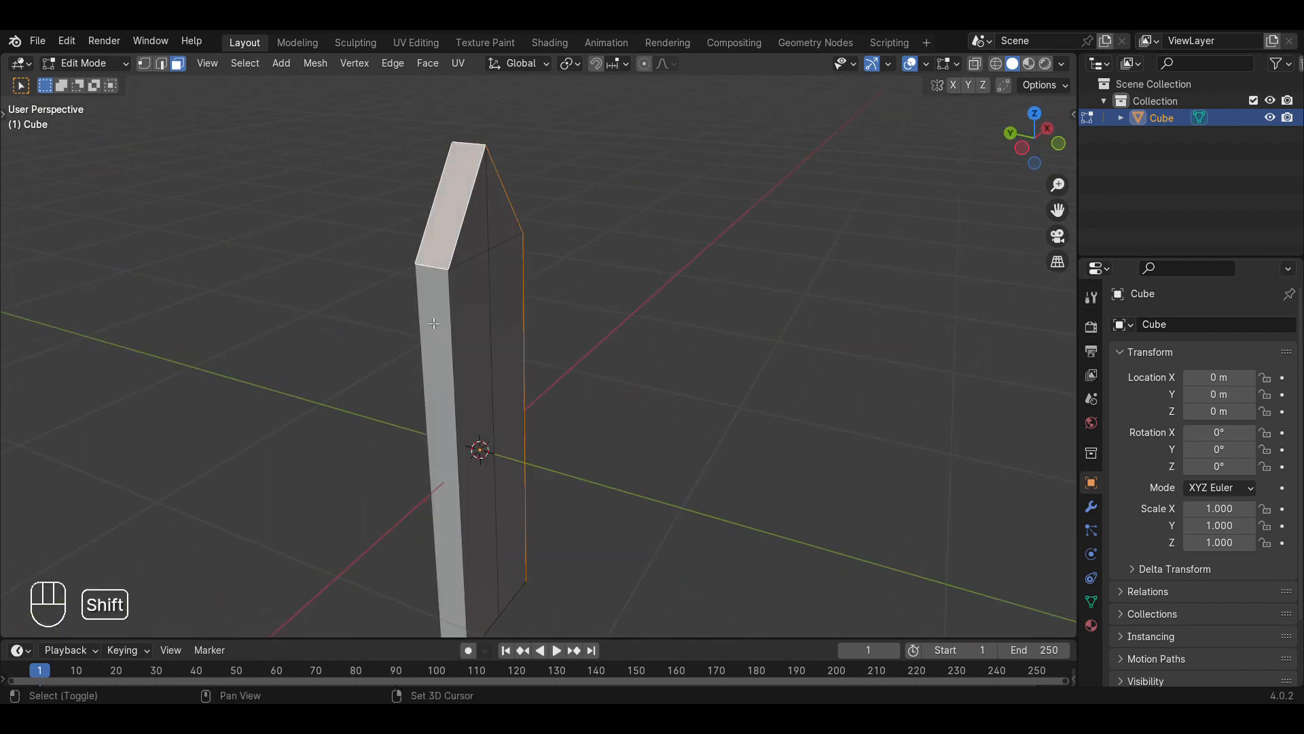
pyautogui.keyDown('shift'); pyautogui.click(434, 323); pyautogui.keyUp('shift')
# Try selecting single faces and groups of faces on the slab's tip, side and broad body.
pyautogui.click(446, 219)
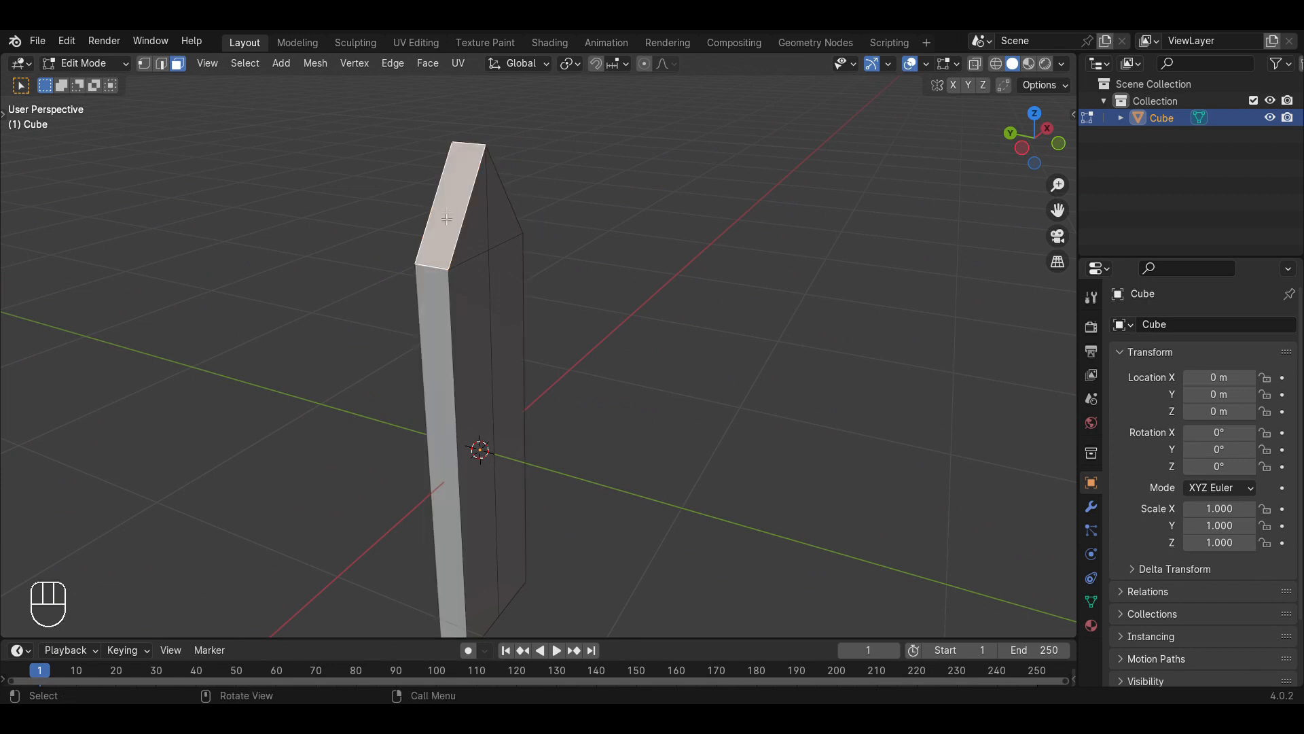
pyautogui.moveTo(510, 189); pyautogui.dragTo(464, 248, button='middle')
pyautogui.click(512, 309)
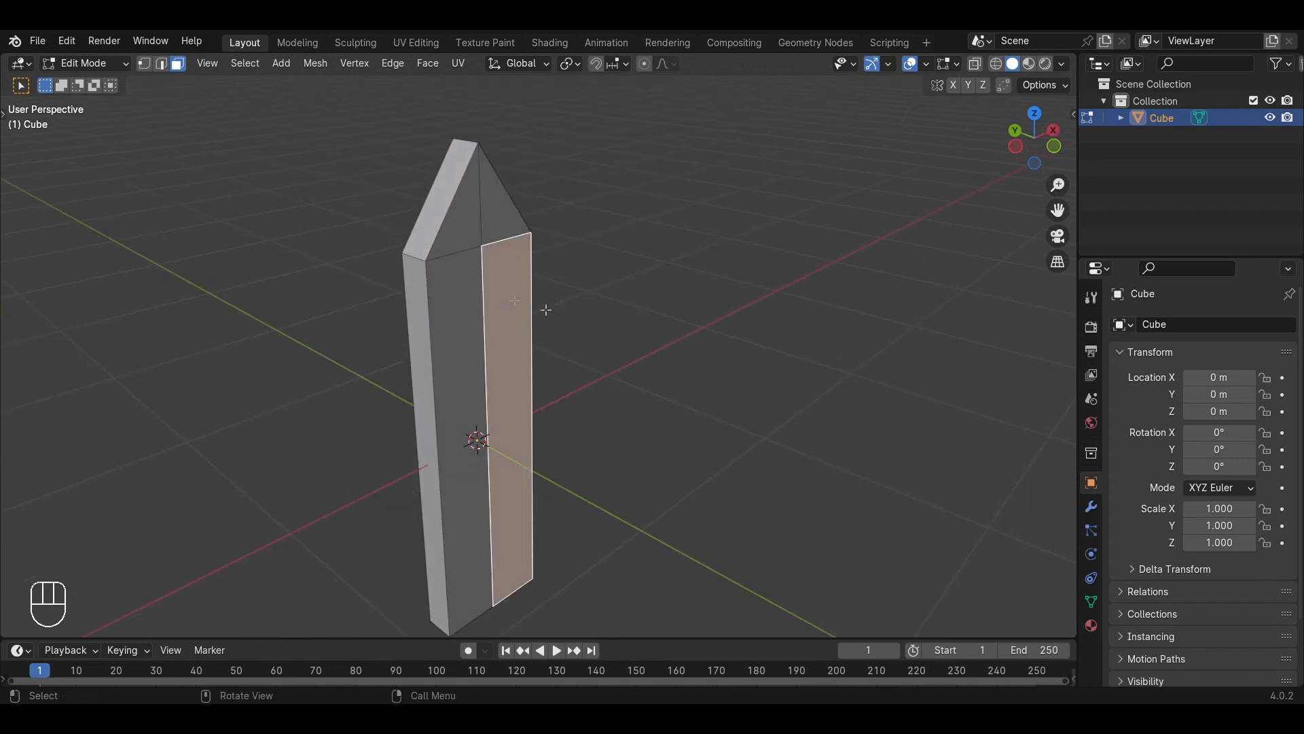
pyautogui.click(474, 228)
pyautogui.click(522, 307)
pyautogui.click(478, 244)
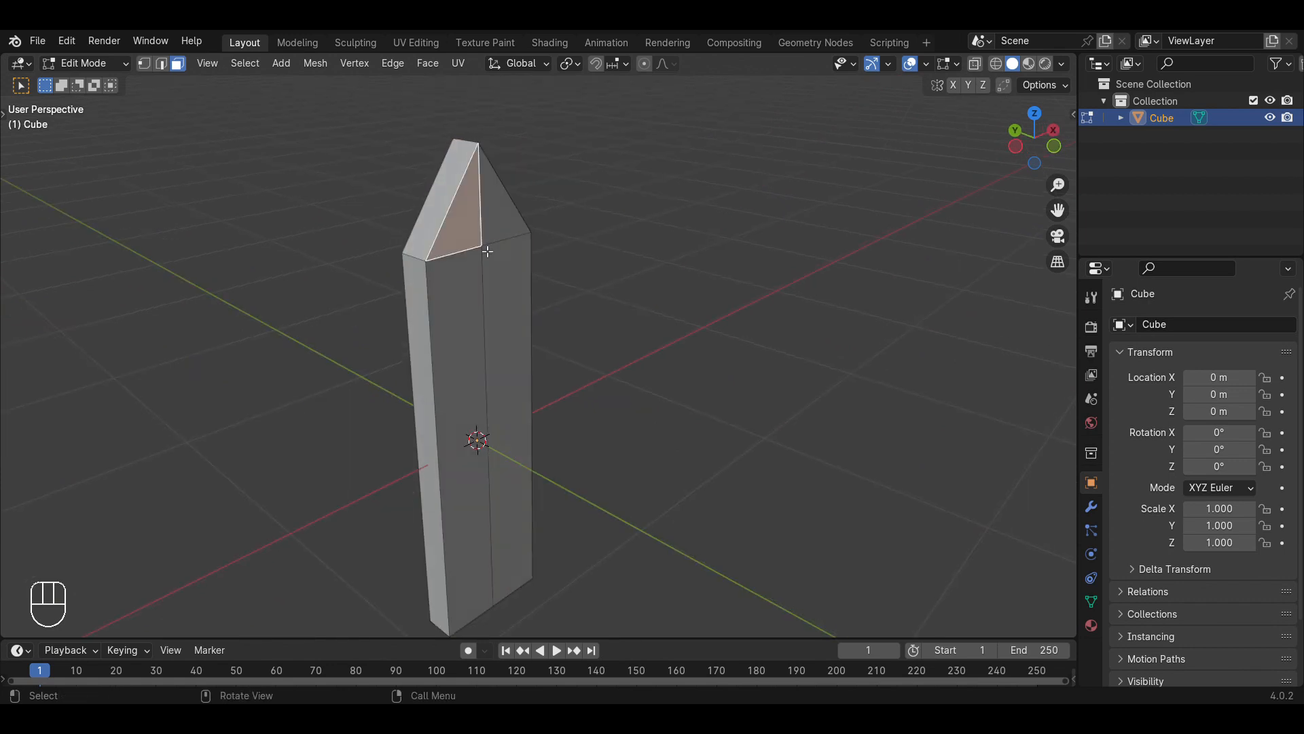
pyautogui.keyDown('shift'); pyautogui.click(422, 312); pyautogui.keyUp('shift')
pyautogui.keyDown('shift'); pyautogui.click(489, 316); pyautogui.keyUp('shift')
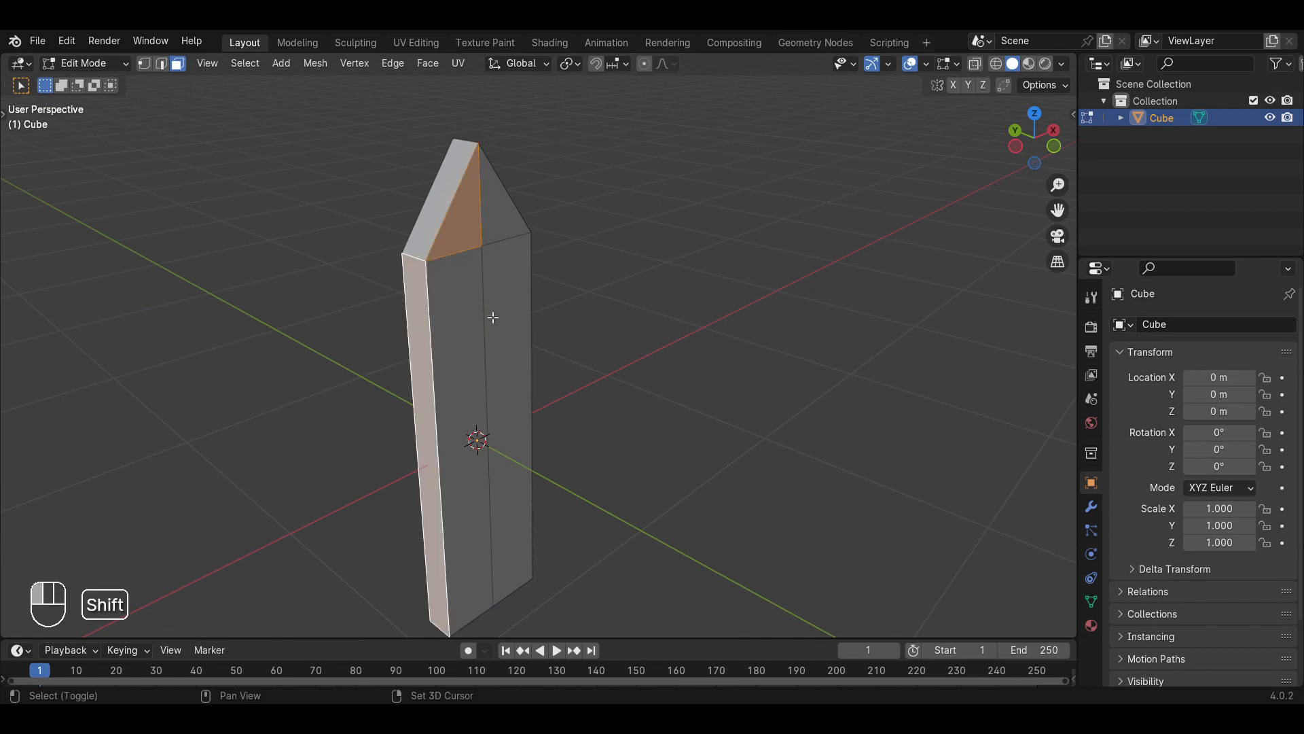
pyautogui.keyDown('shift'); pyautogui.click(509, 237); pyautogui.keyUp('shift')
pyautogui.keyDown('shift'); pyautogui.click(475, 303); pyautogui.keyUp('shift')
# Select the four narrow side faces of the tip and body and scale them to 0 along global Y.
pyautogui.click(437, 209)
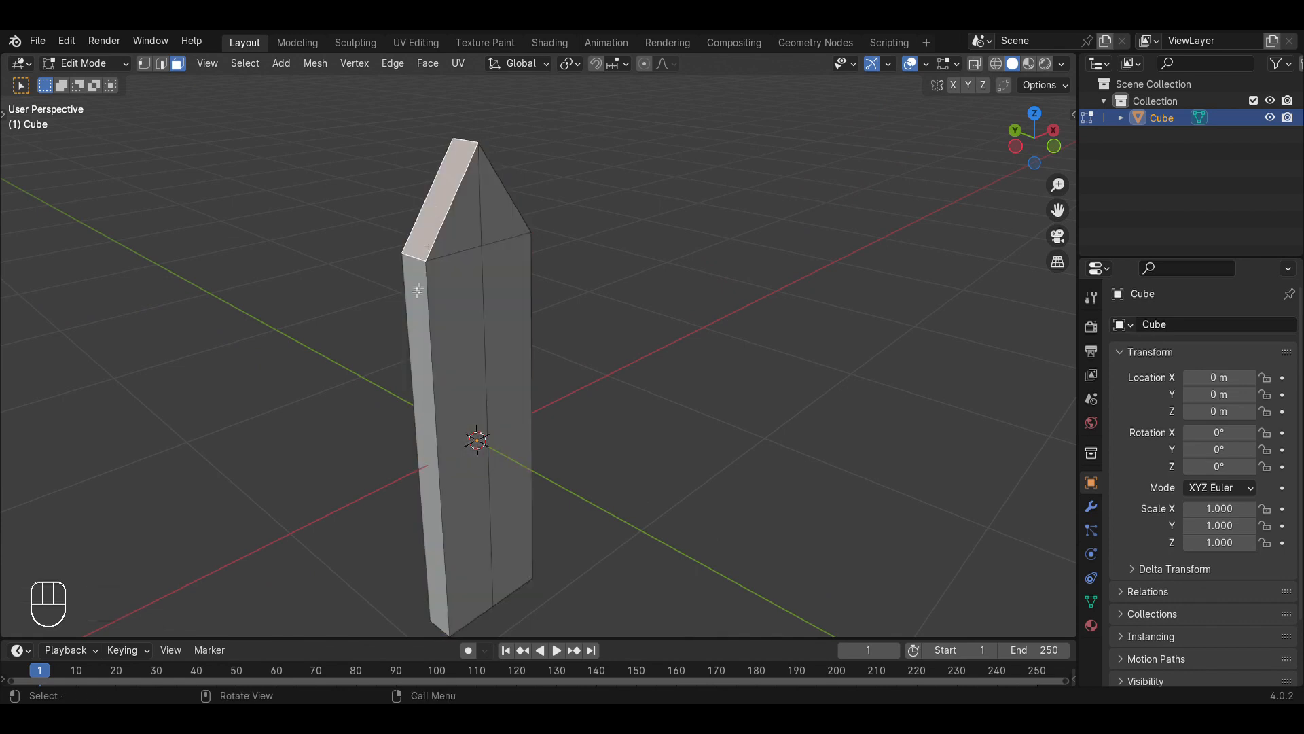
pyautogui.keyDown('shift'); pyautogui.click(418, 291); pyautogui.keyUp('shift')
pyautogui.moveTo(789, 206); pyautogui.dragTo(605, 216, button='middle')
pyautogui.keyDown('shift'); pyautogui.click(585, 218); pyautogui.keyUp('shift')
pyautogui.keyDown('shift'); pyautogui.click(594, 274); pyautogui.keyUp('shift')
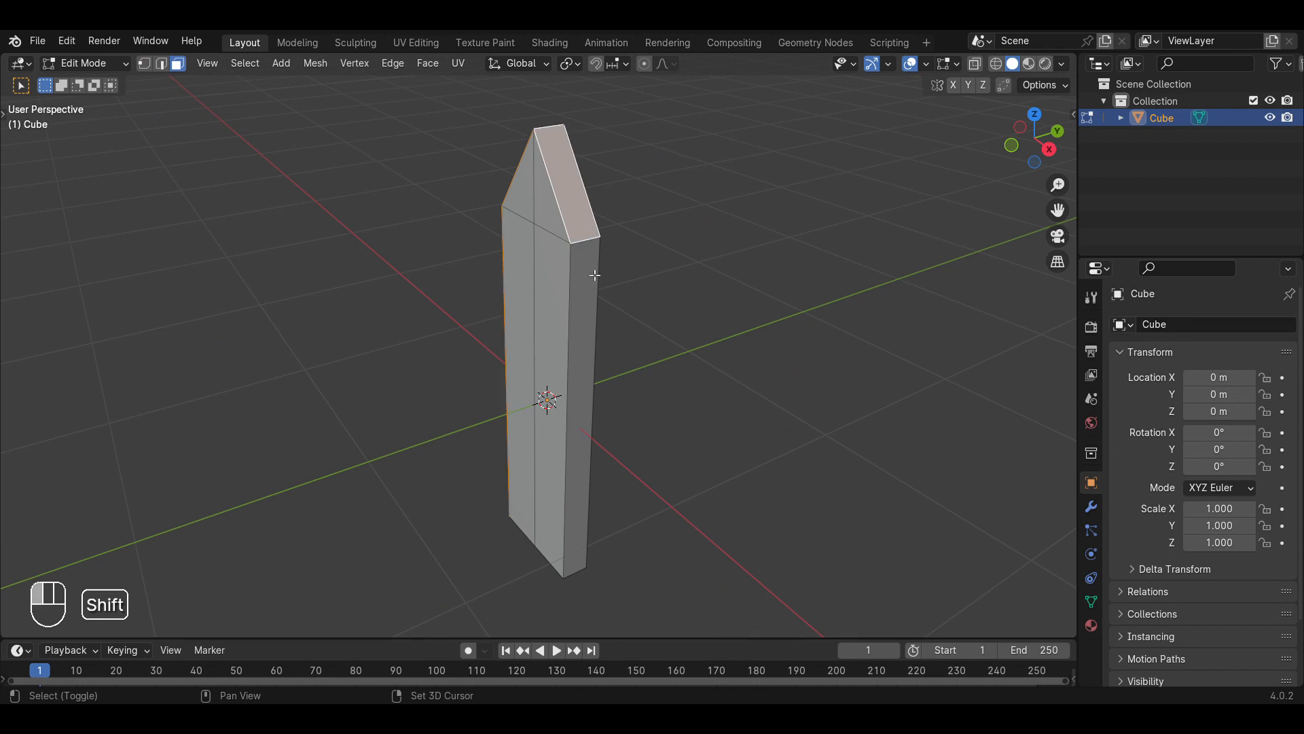
pyautogui.moveTo(813, 292); pyautogui.dragTo(733, 340, button='middle')
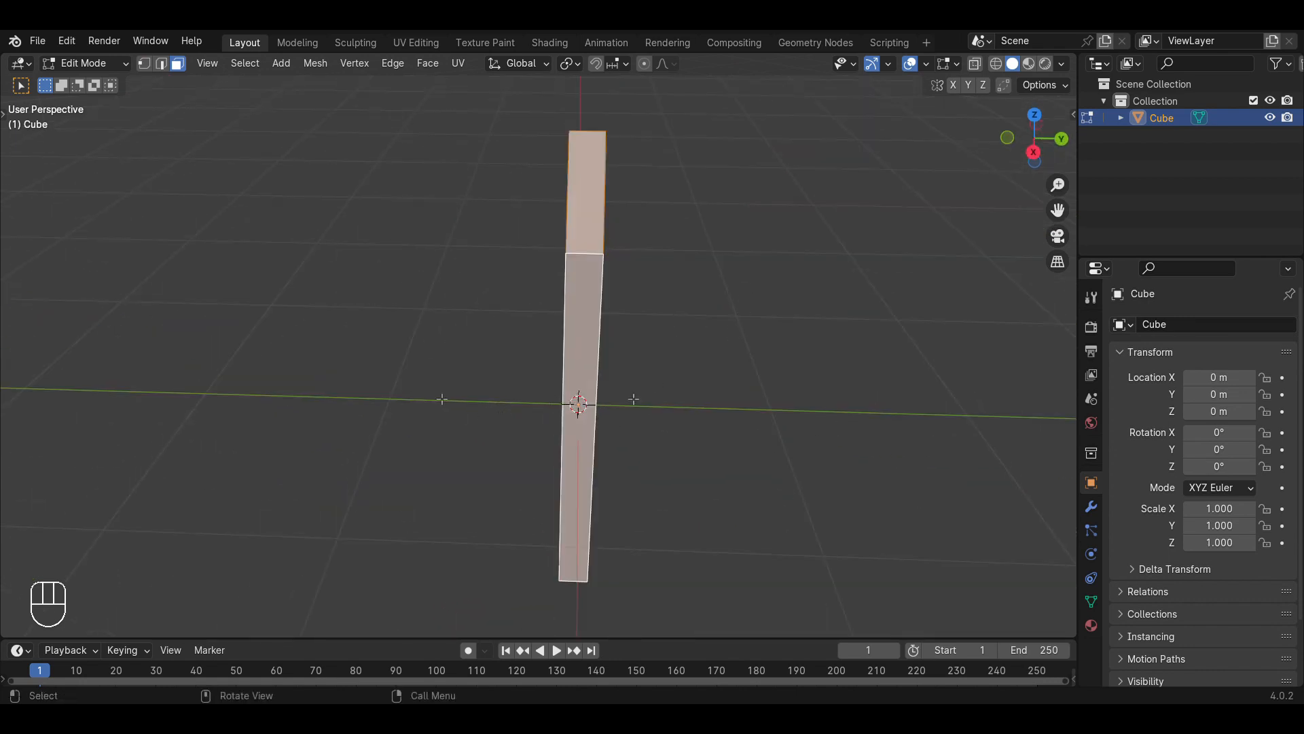
pyautogui.moveTo(1011, 140); pyautogui.dragTo(886, 476)
pyautogui.press('s')
pyautogui.press('y')
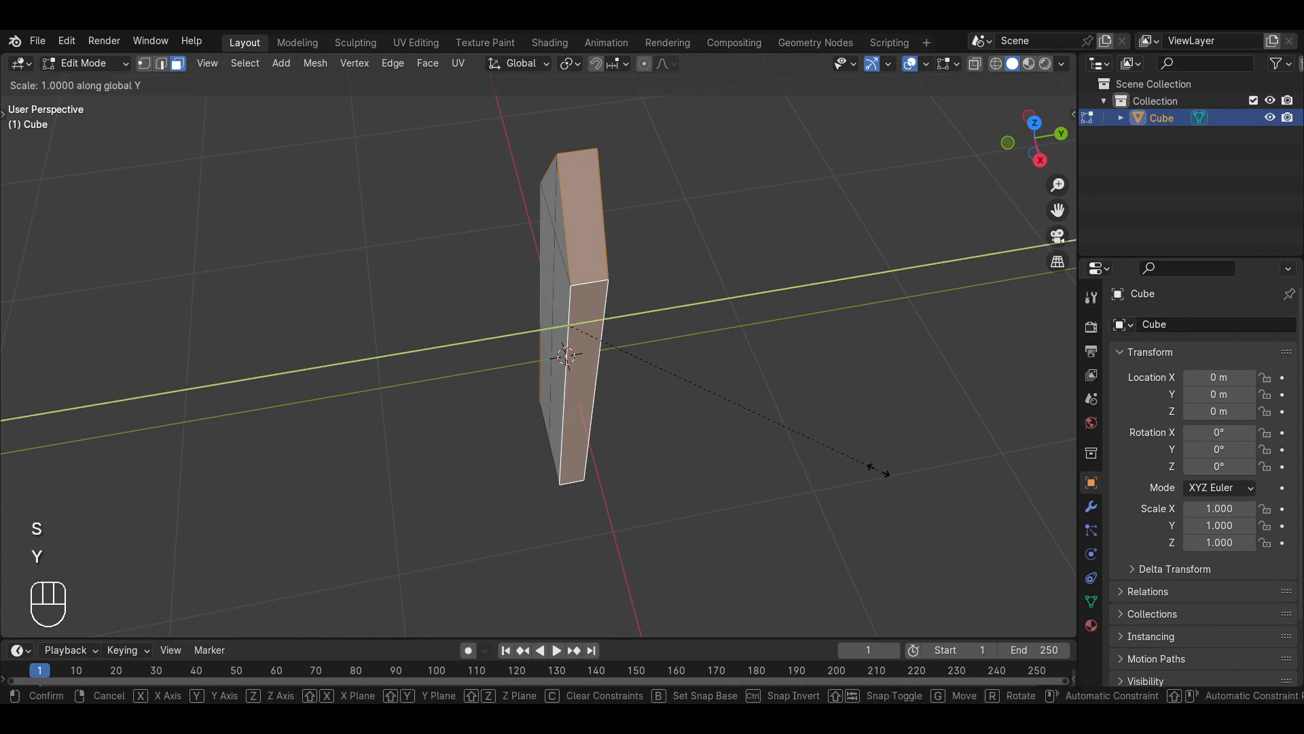
pyautogui.press('0')
pyautogui.click(874, 466)
pyautogui.moveTo(874, 466); pyautogui.dragTo(908, 303, button='middle')
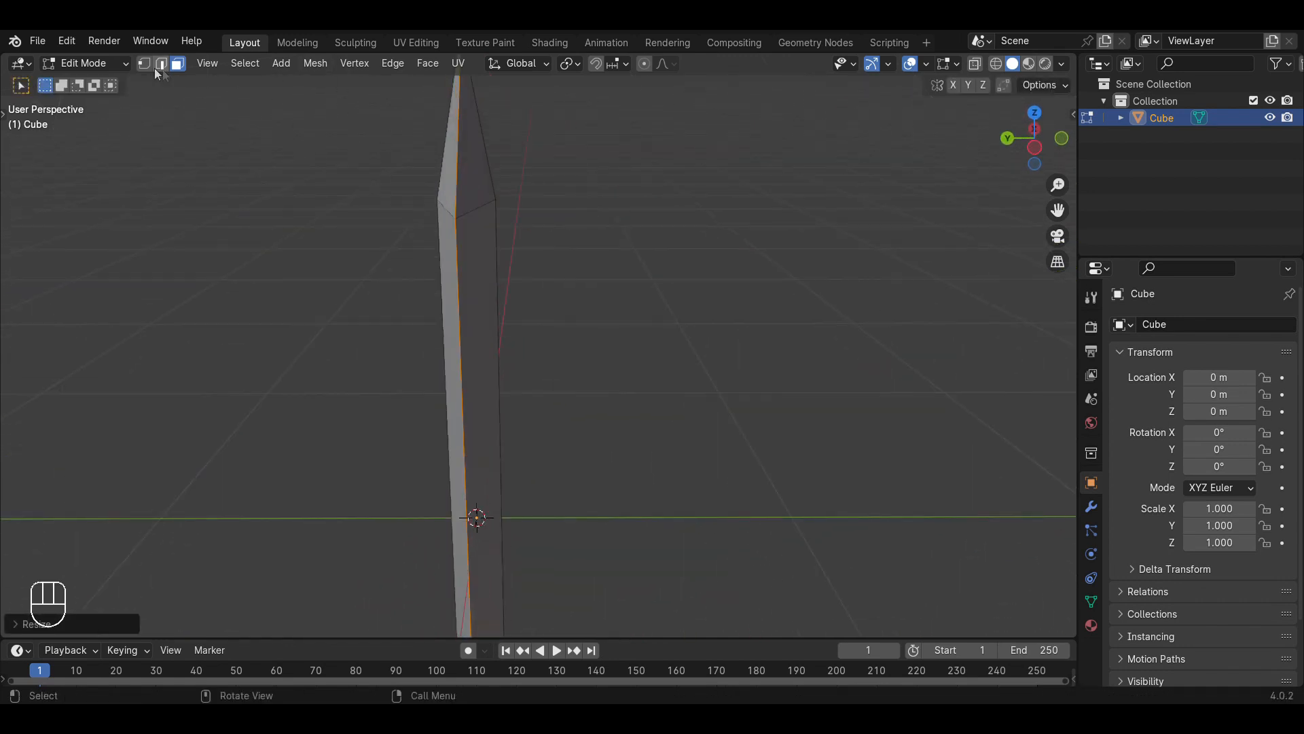
# Switch to vertex selection, try moving one vertex at the blade's flattened shoulder corner, and undo the move.
pyautogui.click(143, 63)
pyautogui.moveTo(332, 118); pyautogui.dragTo(546, 285, button='middle')
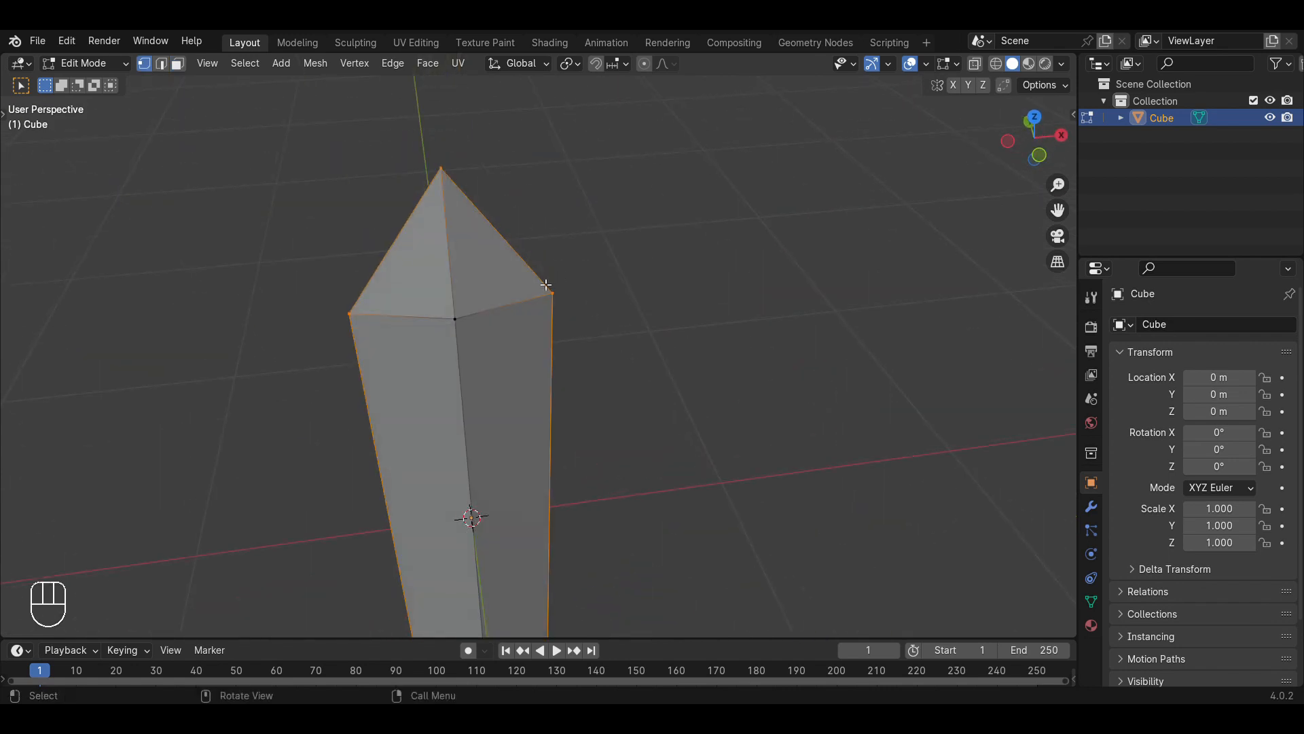
pyautogui.moveTo(660, 288); pyautogui.dragTo(637, 275, button='middle')
pyautogui.press('g')
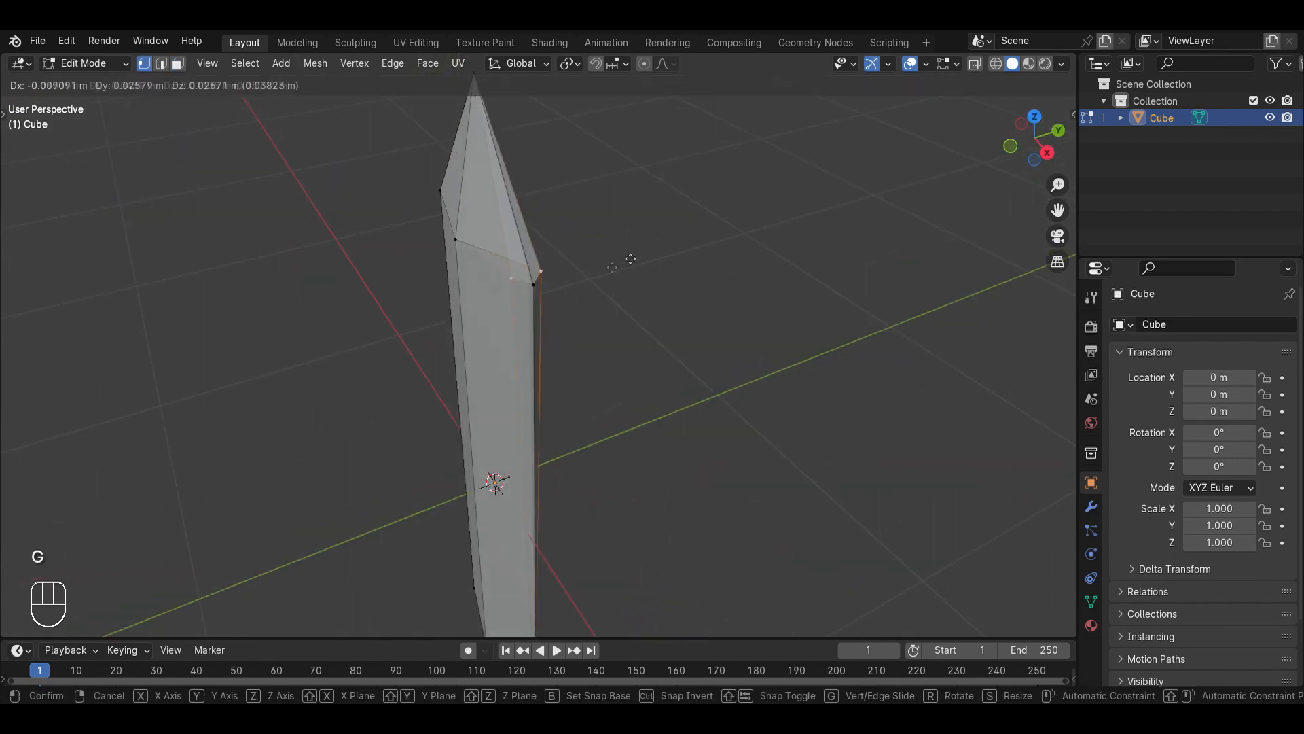
pyautogui.click(664, 276)
pyautogui.hotkey('ctrl', 'z')
# Select the whole mesh and merge its overlapping vertices by distance.
pyautogui.moveTo(690, 263); pyautogui.dragTo(740, 265, button='middle')
pyautogui.press('a')
pyautogui.press('m')
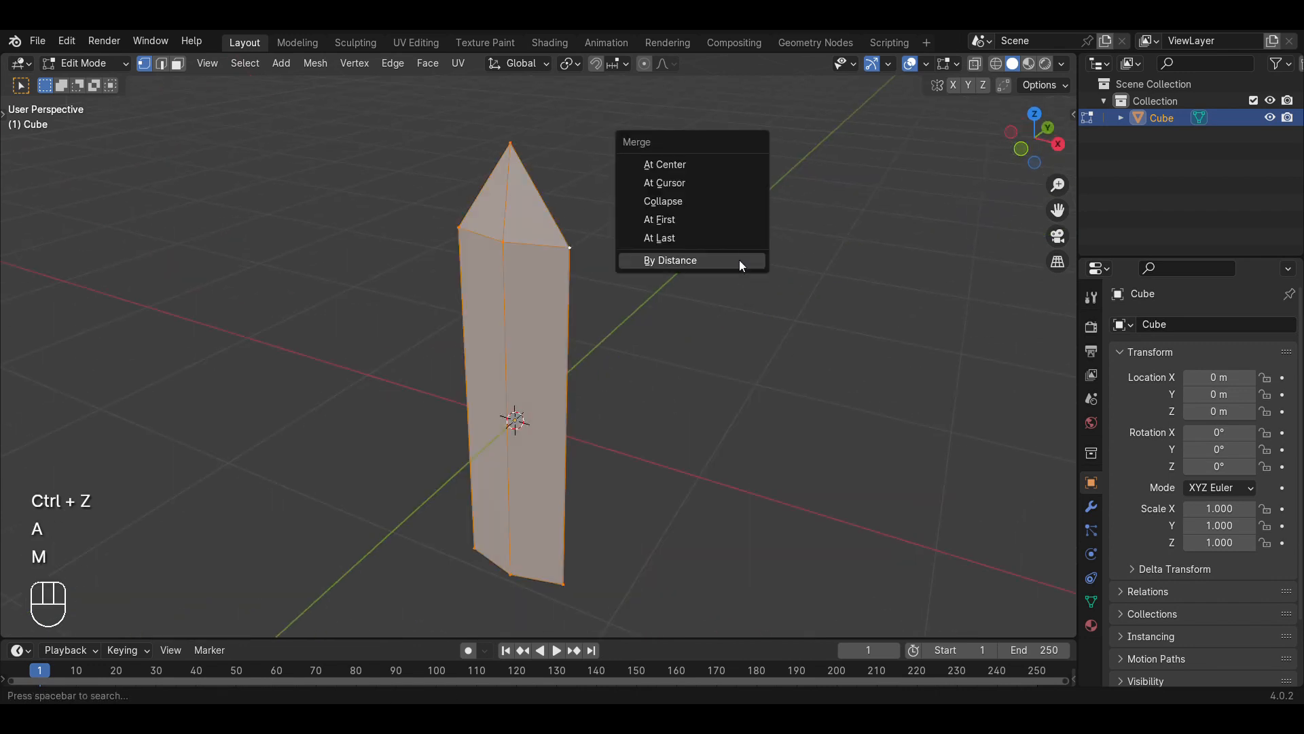
pyautogui.click(695, 267)
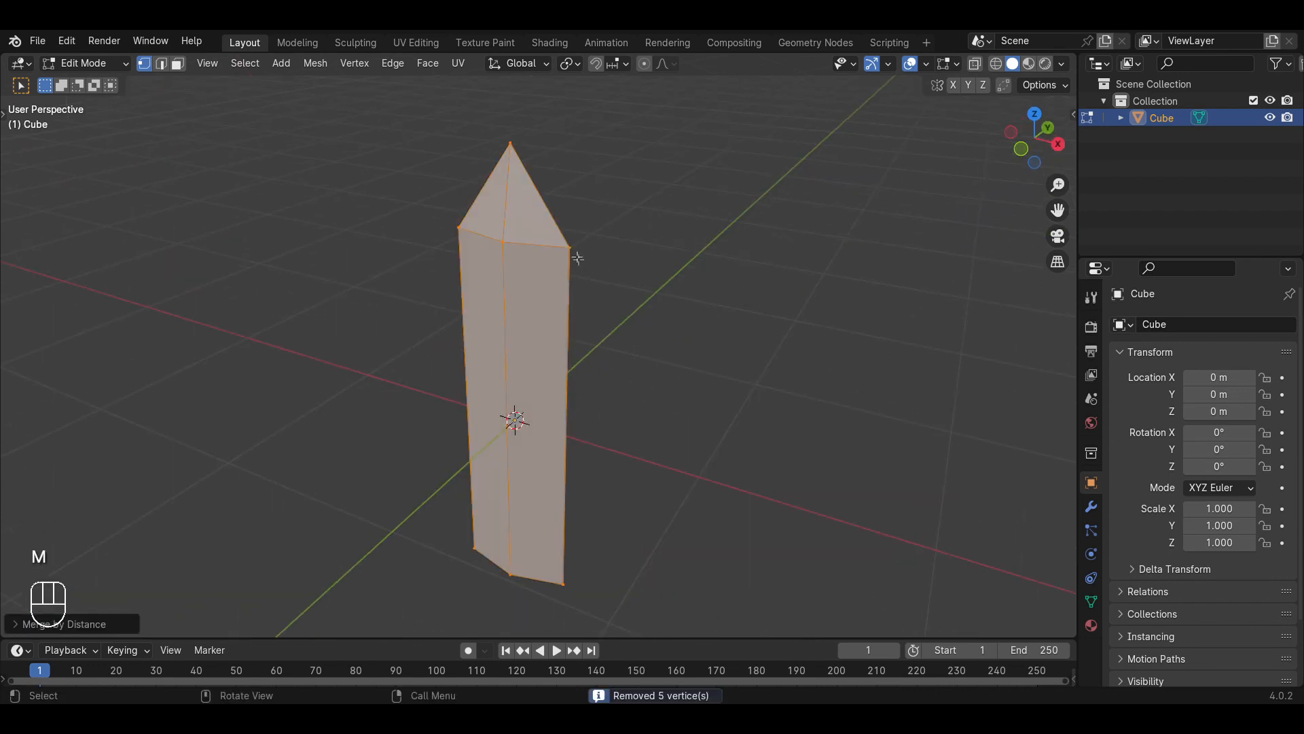
# Try moving the merged shoulder corner vertex and inspect the blade's thin edge from the side.
pyautogui.click(571, 251)
pyautogui.press('g')
pyautogui.click(663, 225)
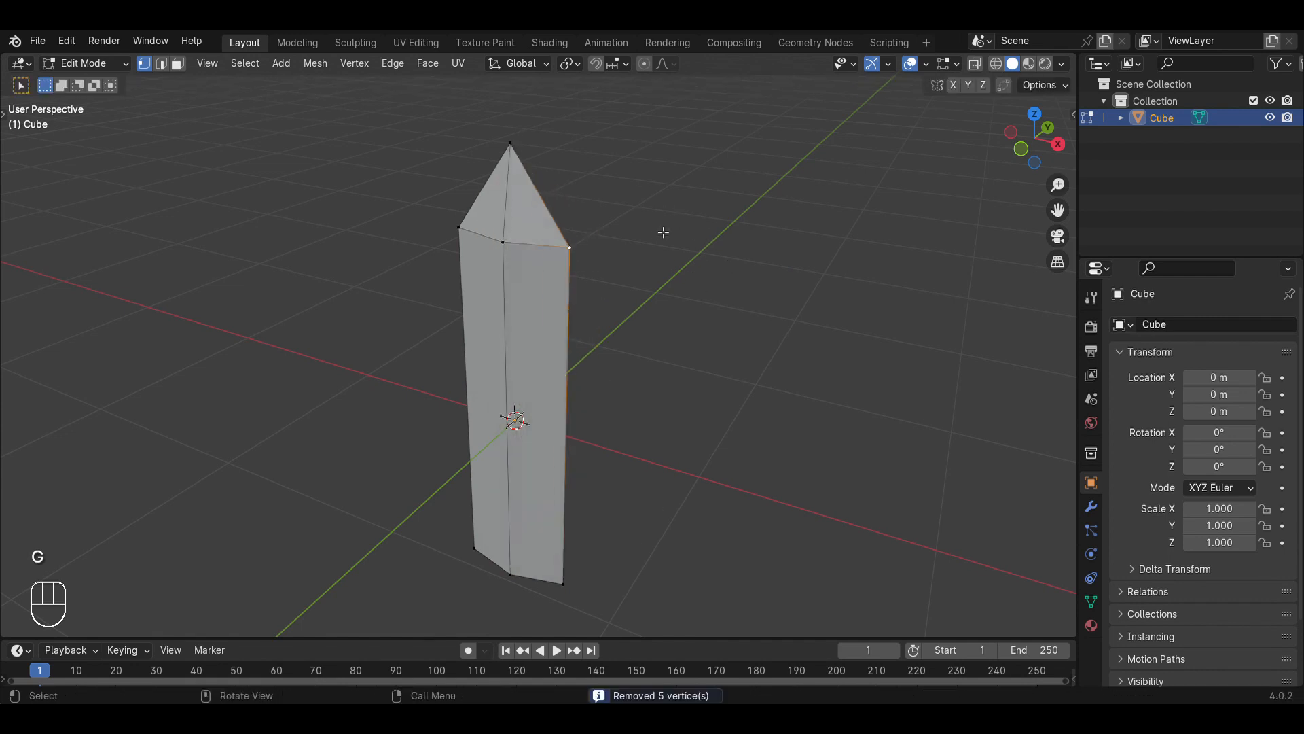
pyautogui.moveTo(664, 224); pyautogui.dragTo(670, 326, button='middle')
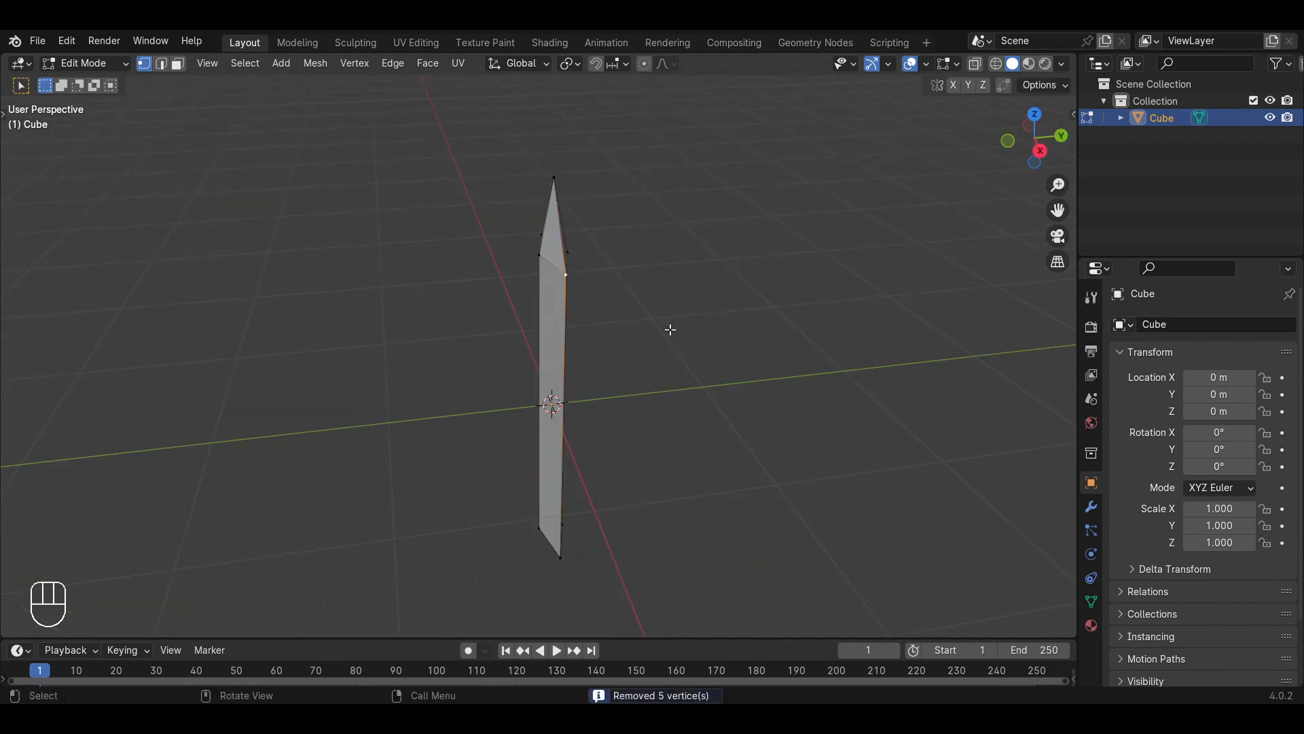
pyautogui.moveTo(425, 312); pyautogui.dragTo(653, 312, button='middle')
# Show the blade in front orthographic view, staying in Edit Mode with Solid shading.
pyautogui.press('KP_1')
pyautogui.press('KP_1')
pyautogui.press('Tab')
pyautogui.press('a')
pyautogui.press('KP_1')
pyautogui.press('Tab')
pyautogui.press('z')
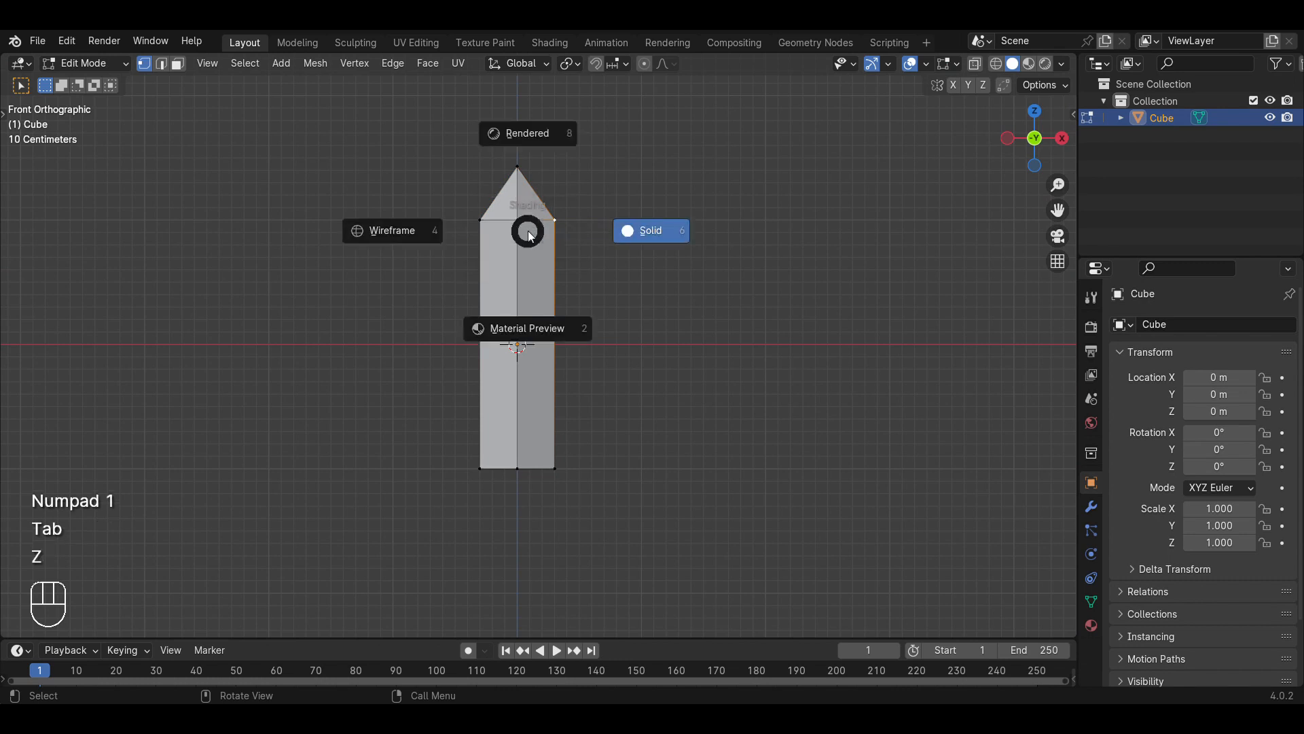
pyautogui.click(932, 257)
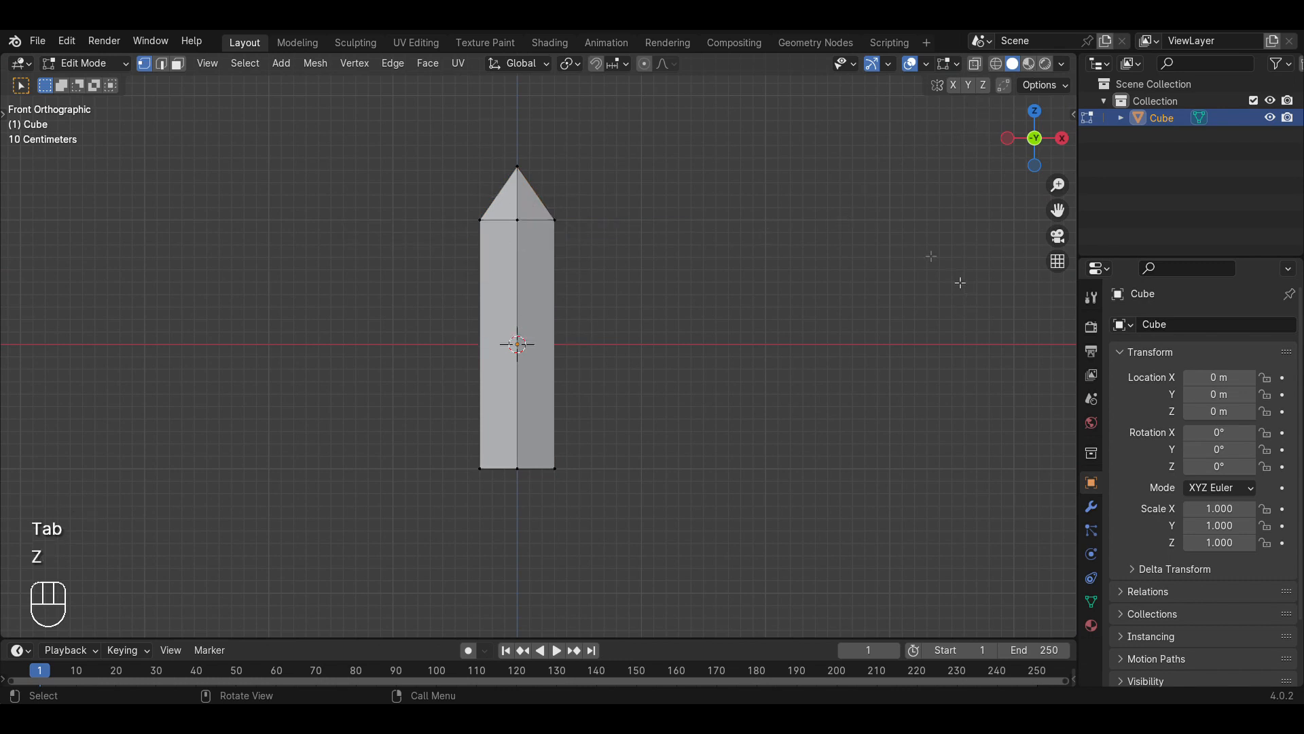
# Try selecting the tip's vertices from the front in Solid shading, and check the selection on the blade's back.
pyautogui.click(556, 221)
pyautogui.keyDown('shift'); pyautogui.click(481, 220); pyautogui.keyUp('shift')
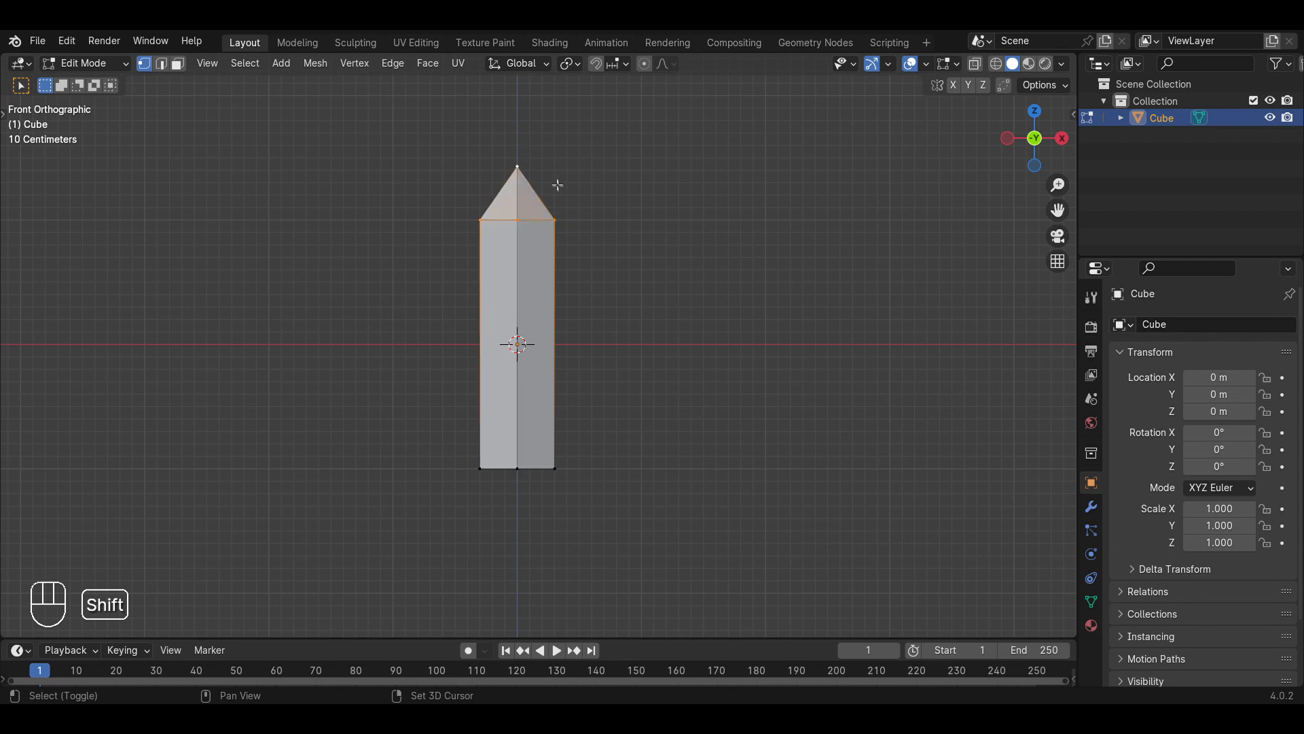
pyautogui.scroll(4, 557, 185)
pyautogui.moveTo(767, 235)
pyautogui.mouseDown(button='middle')
pyautogui.moveTo(638, 248)
pyautogui.moveTo(754, 246)
pyautogui.mouseUp(button='middle')
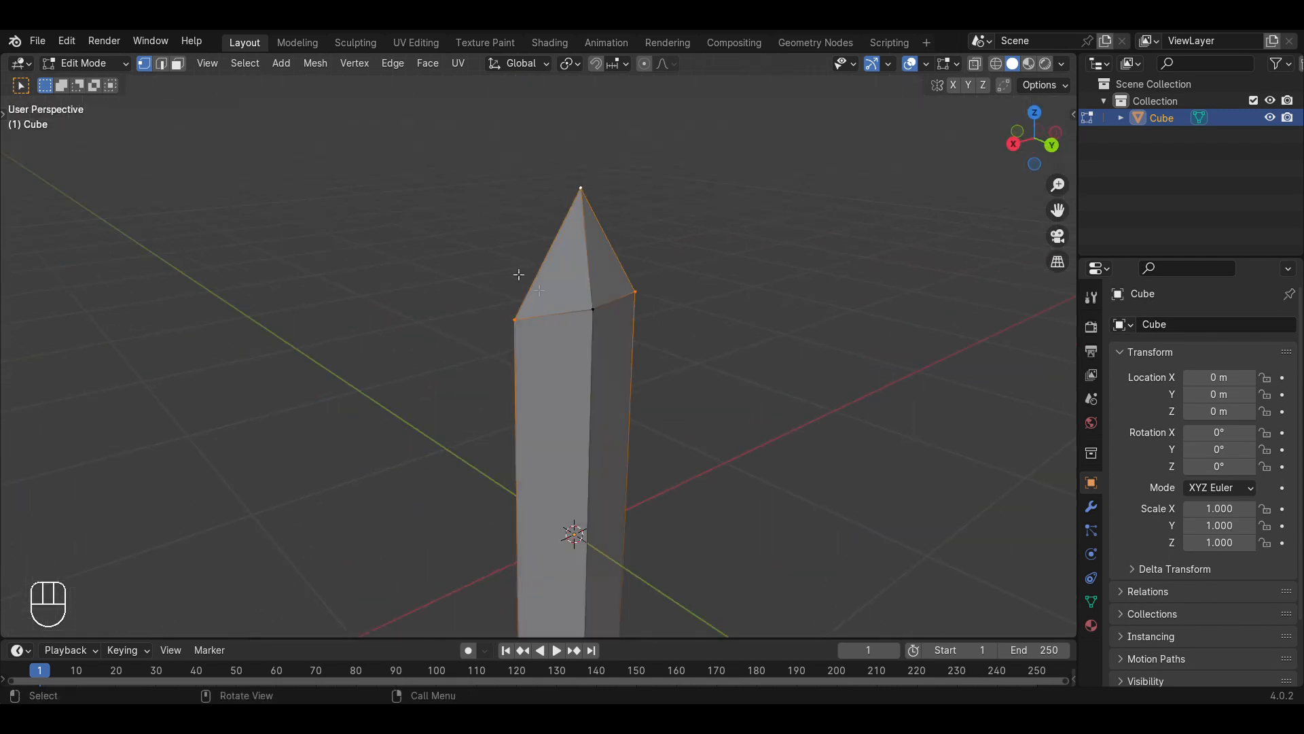
pyautogui.press('KP_1')
pyautogui.hotkey('ctrl', 'z')
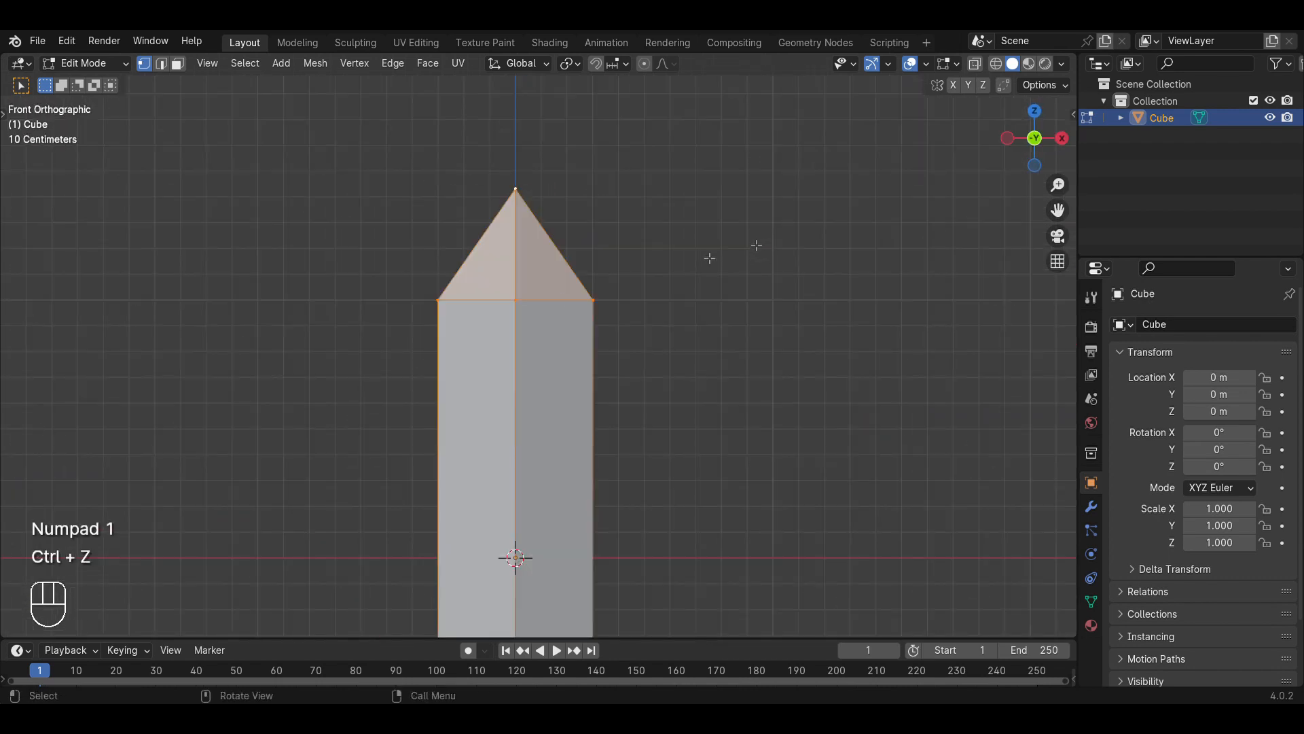
# Compare Wireframe and Solid shading on the blade in front view, and leave Wireframe active.
pyautogui.scroll(1, 930, 180)
pyautogui.click(994, 63)
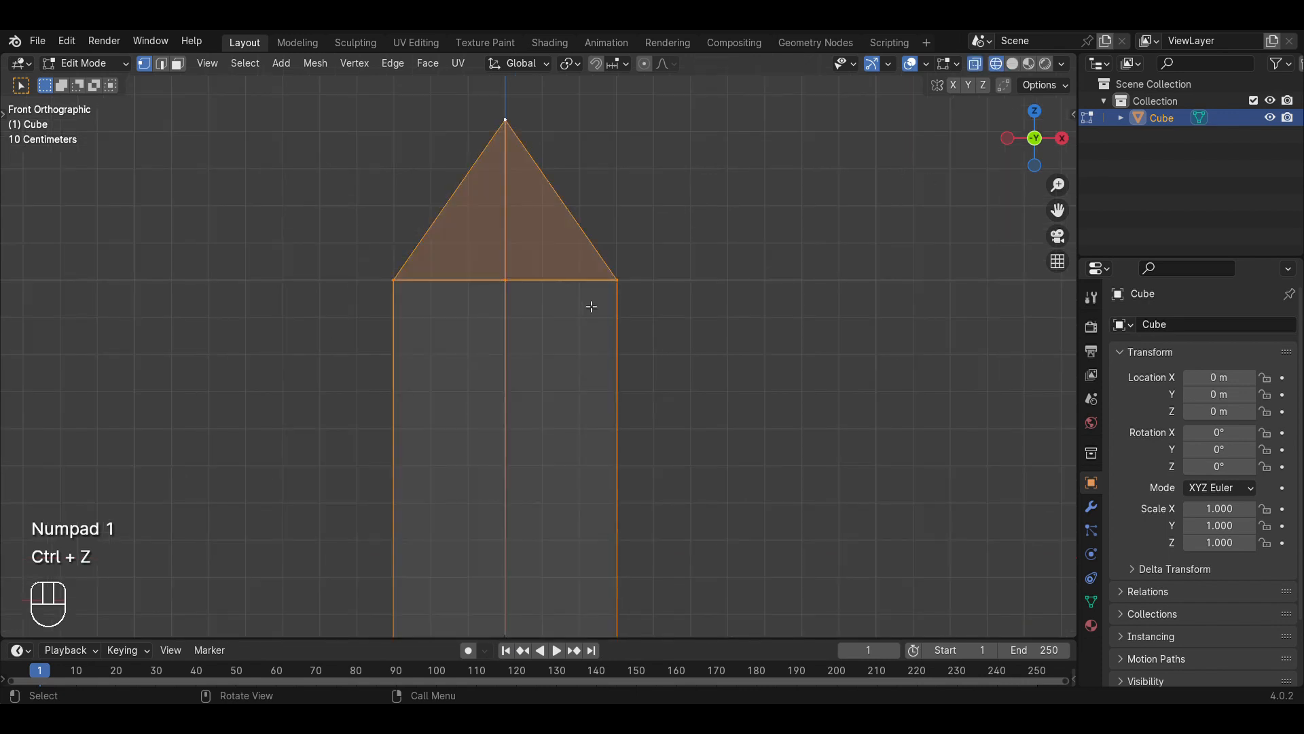
pyautogui.press('z')
pyautogui.click(876, 330)
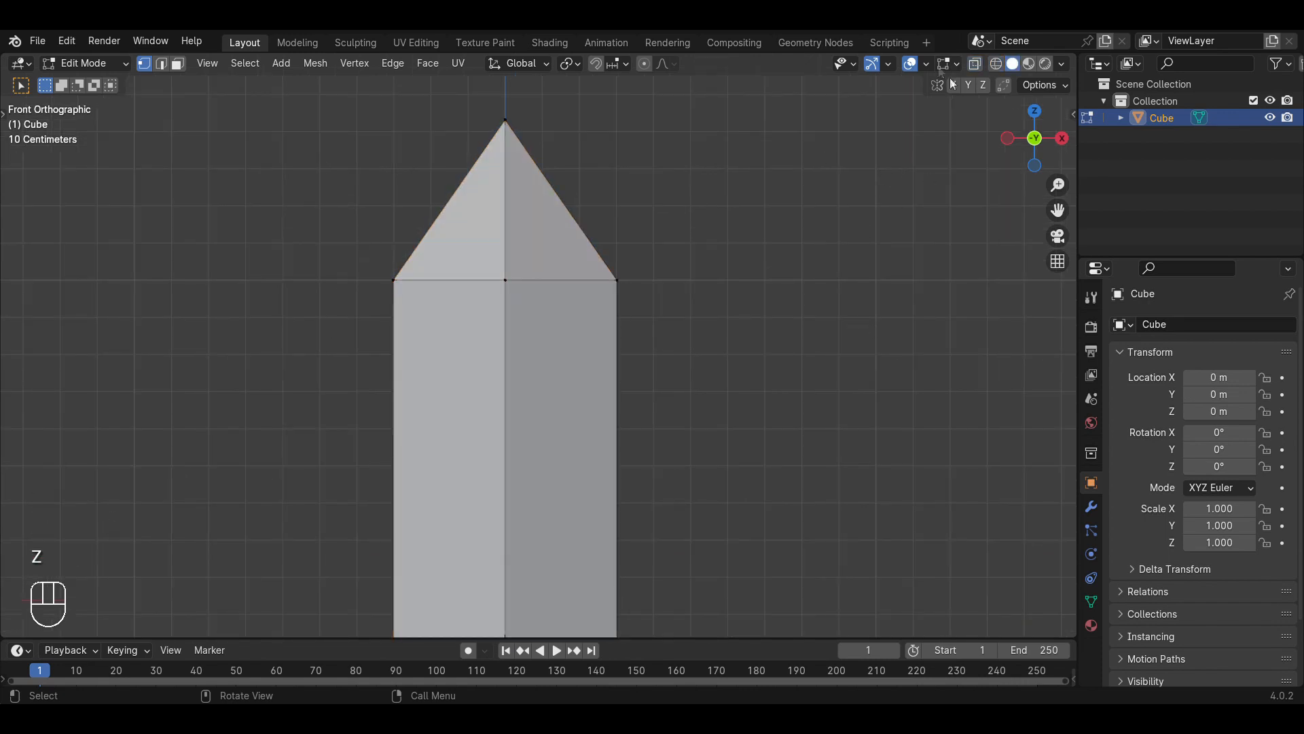
pyautogui.click(994, 62)
# Select the tip's apex, centre and shoulder vertices through the mesh, try moving them, and revert the moves.
pyautogui.click(504, 117)
pyautogui.keyDown('shift'); pyautogui.click(426, 275); pyautogui.keyUp('shift')
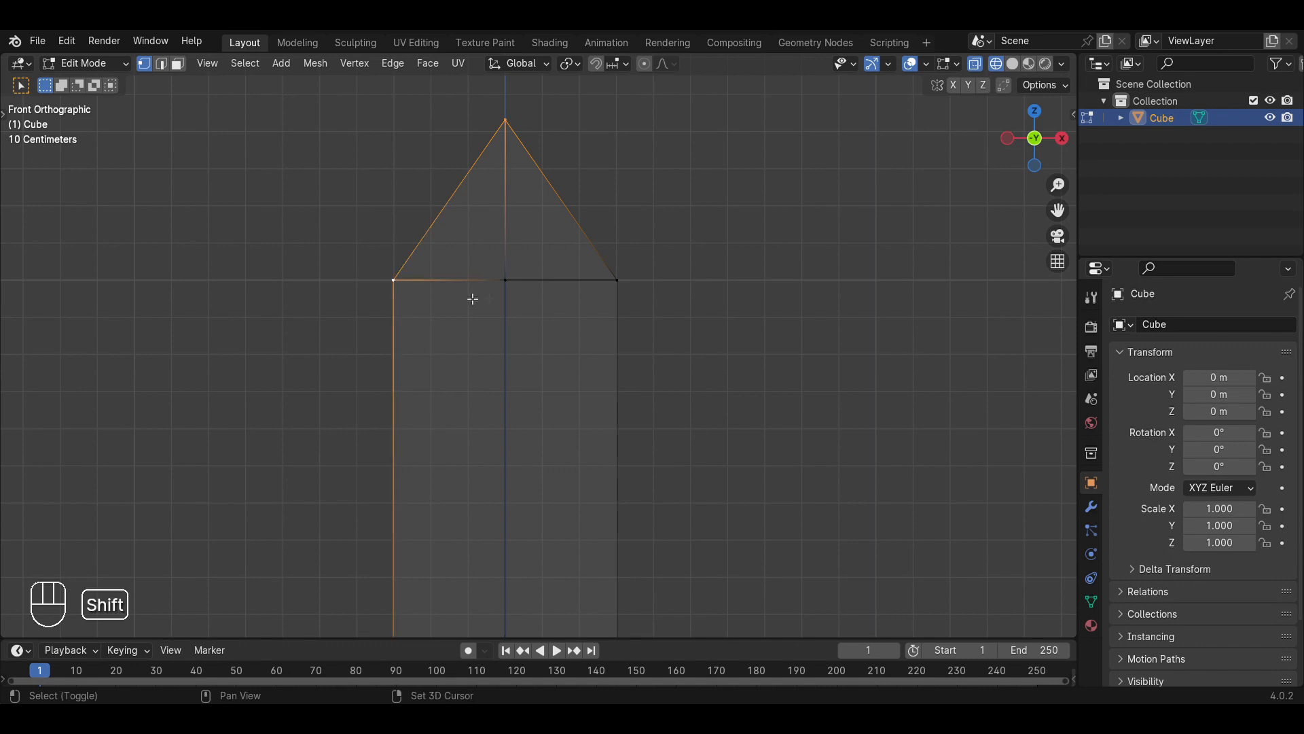
pyautogui.keyDown('shift'); pyautogui.click(513, 292); pyautogui.keyUp('shift')
pyautogui.keyDown('shift'); pyautogui.click(618, 289); pyautogui.keyUp('shift')
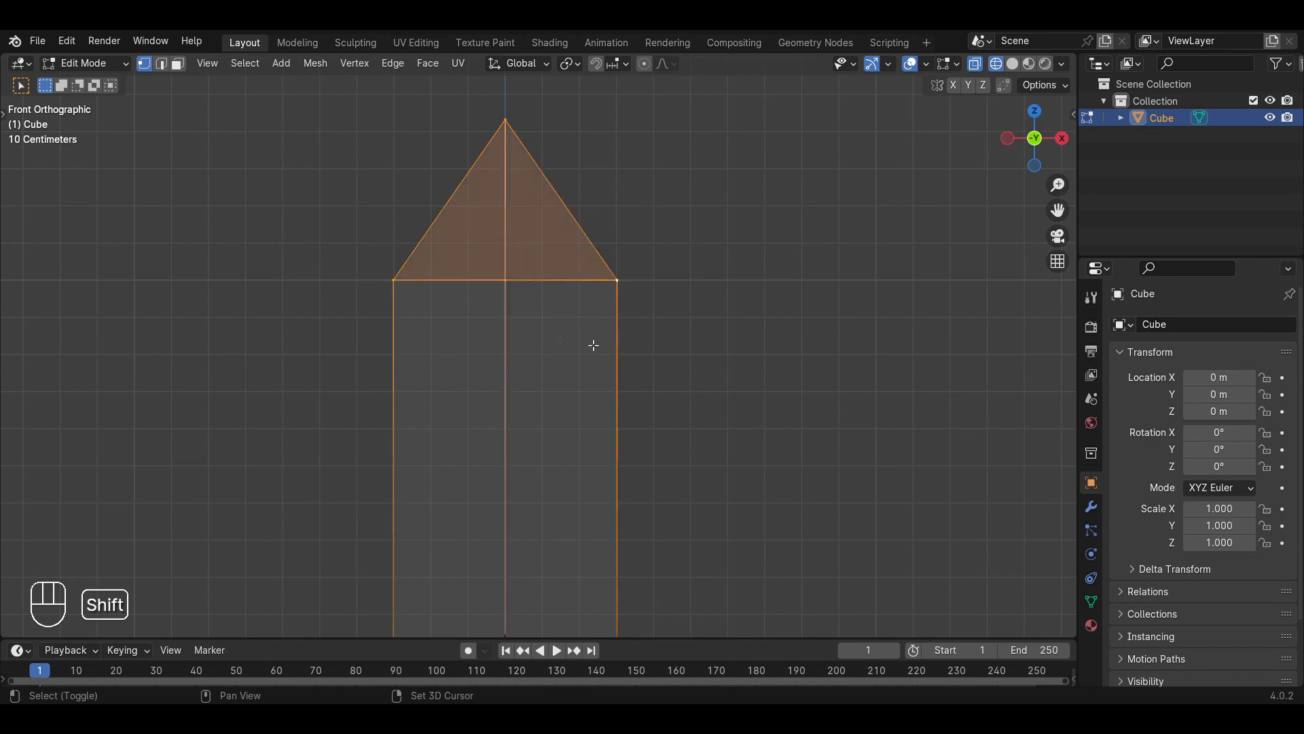
pyautogui.keyDown('shift'); pyautogui.click(507, 293); pyautogui.keyUp('shift')
pyautogui.press('g')
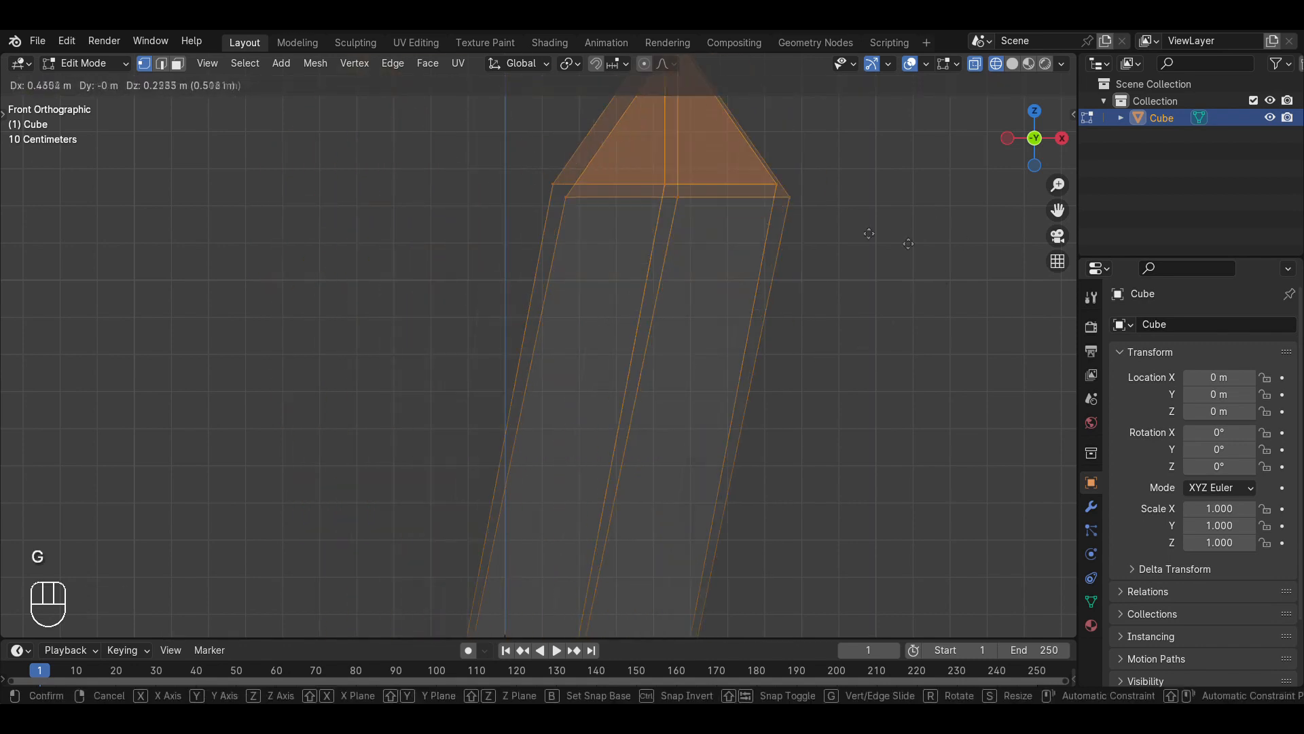
pyautogui.hotkey('ctrl', 'z')
pyautogui.press('g')
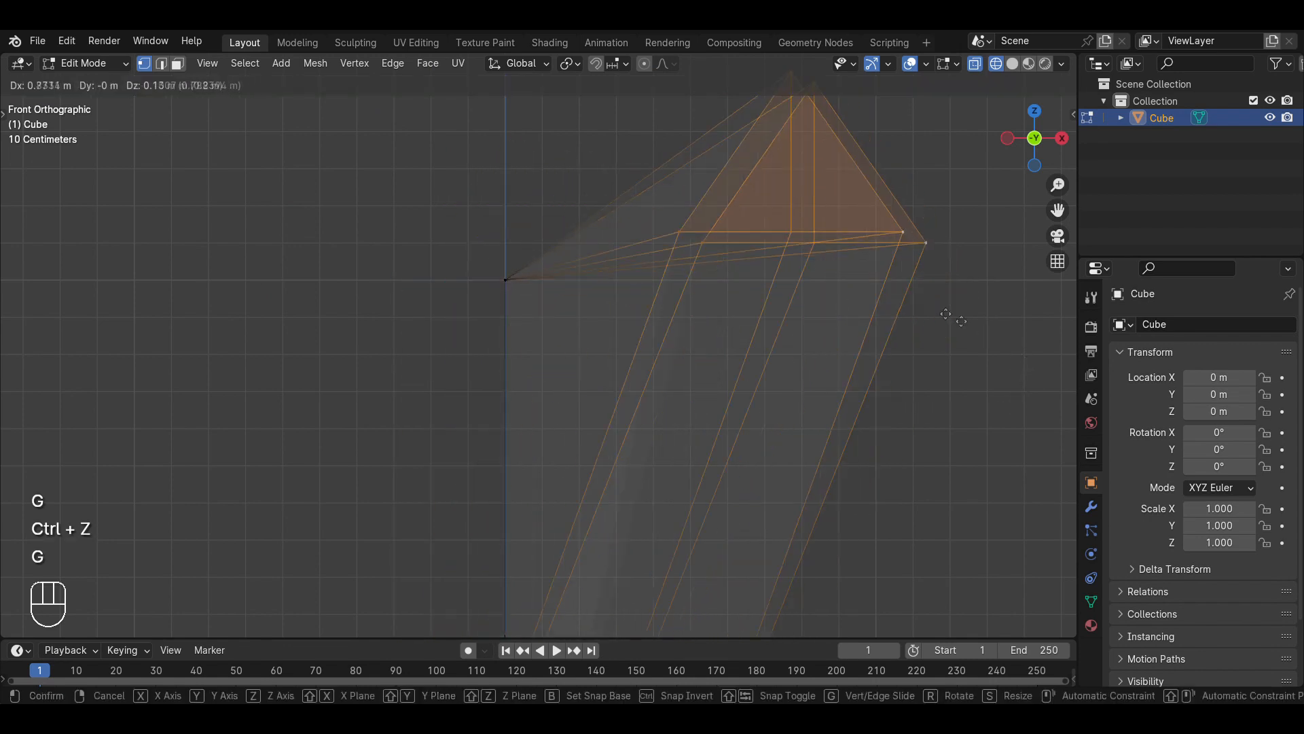
pyautogui.rightClick(877, 314)
# Toggle the selection of the whole mesh and leave every vertex deselected.
pyautogui.press('a')
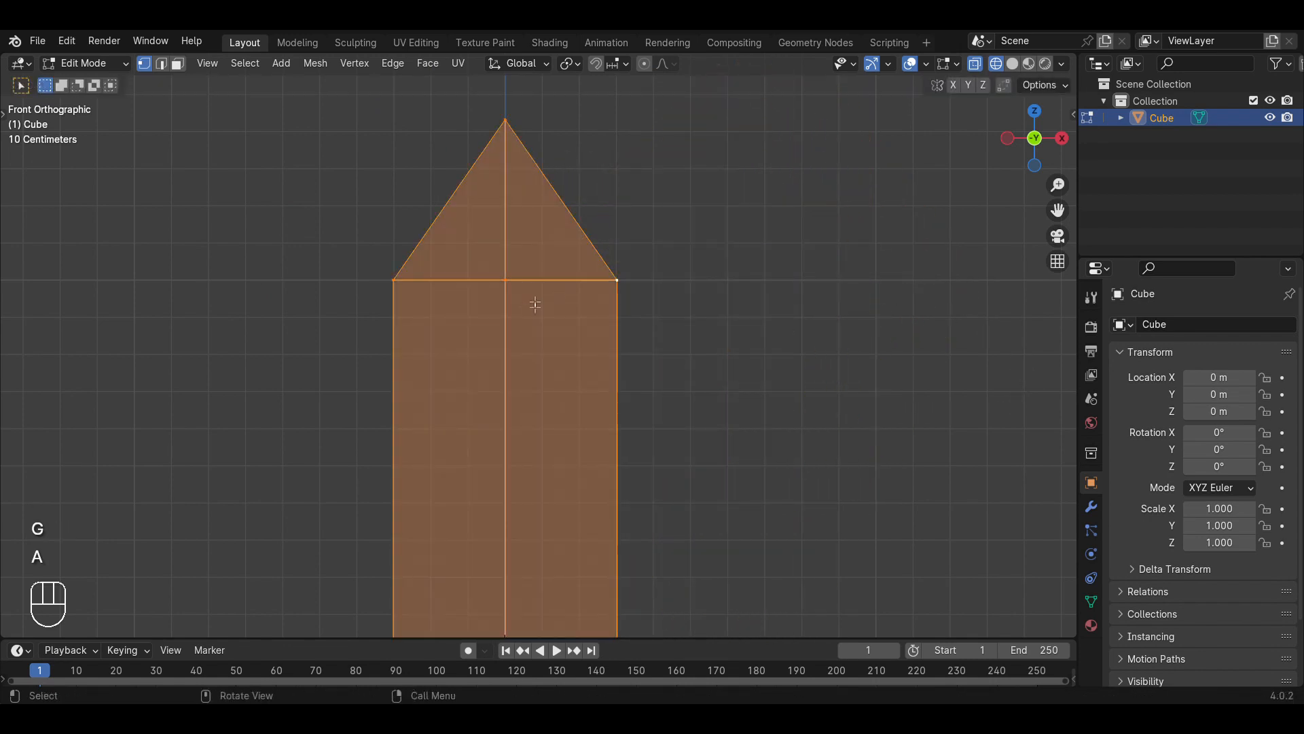
pyautogui.press('a')
pyautogui.press('a')
pyautogui.press('a')
pyautogui.scroll(2, 516, 302)
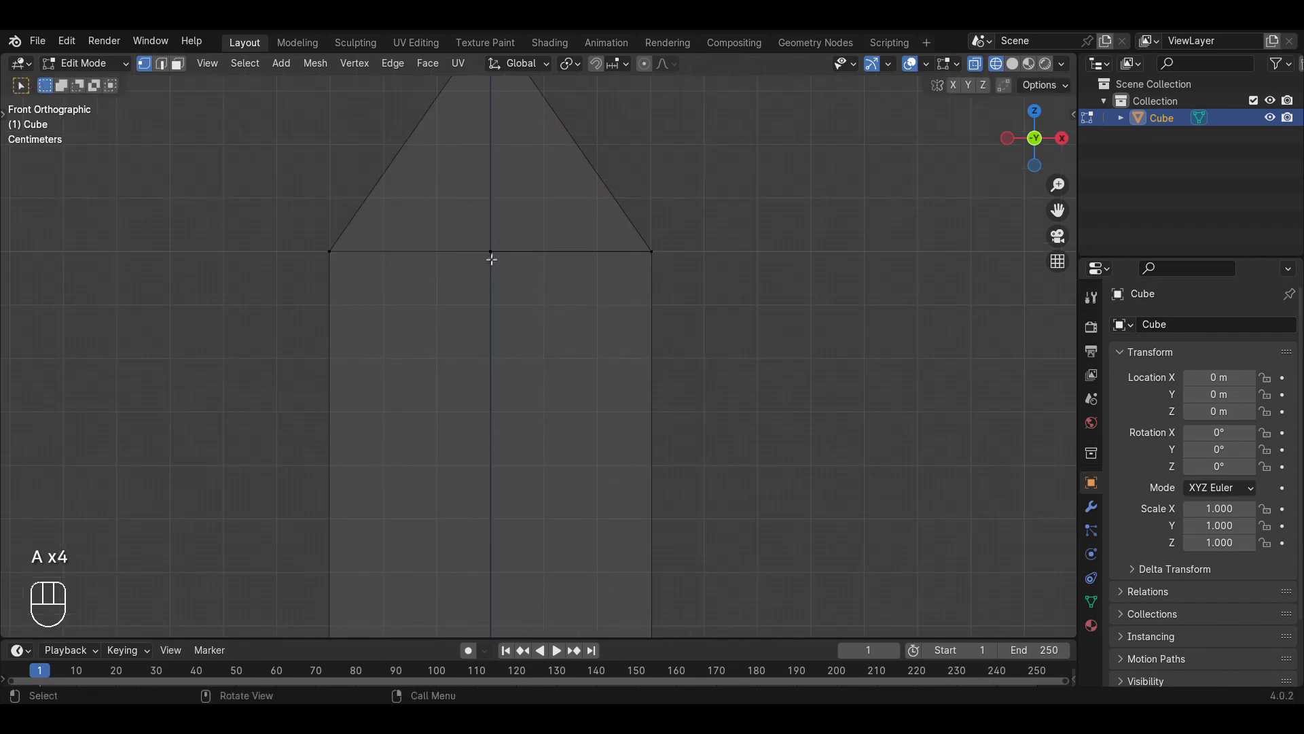
pyautogui.click(500, 262)
pyautogui.press('g')
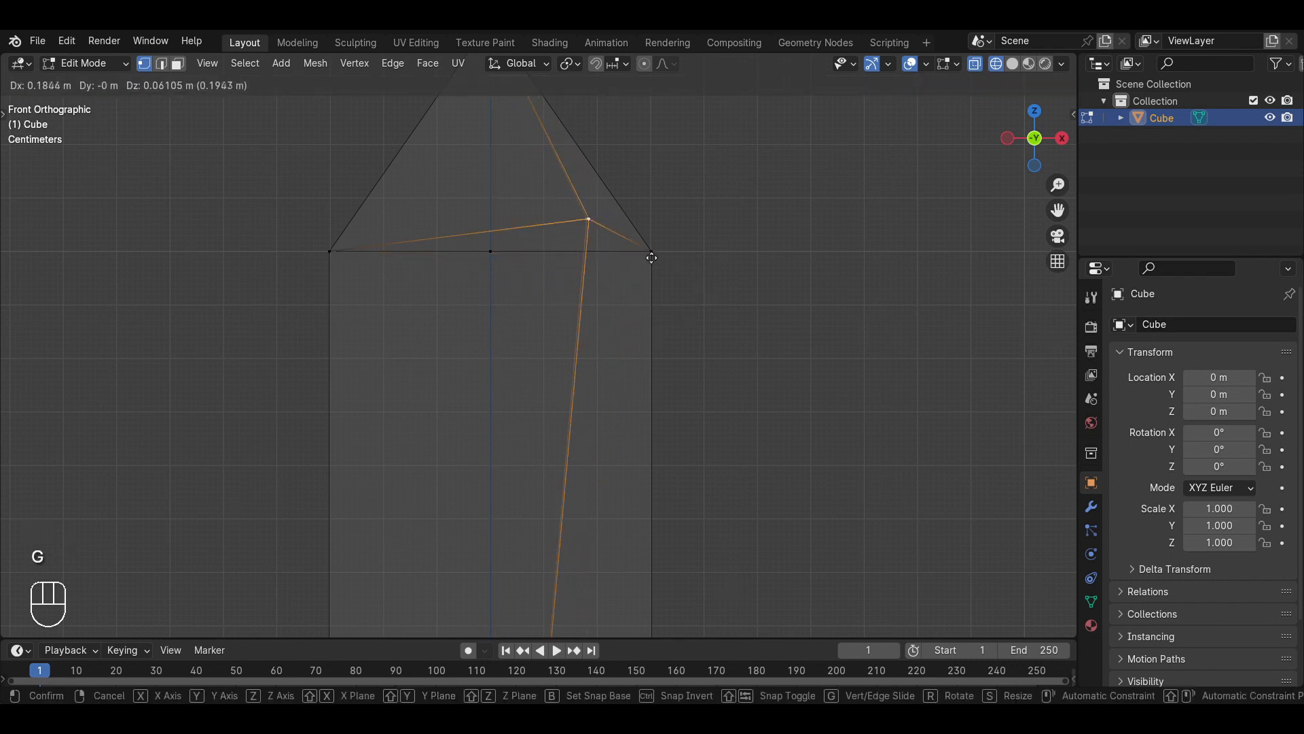
pyautogui.rightClick(507, 268)
pyautogui.press('g')
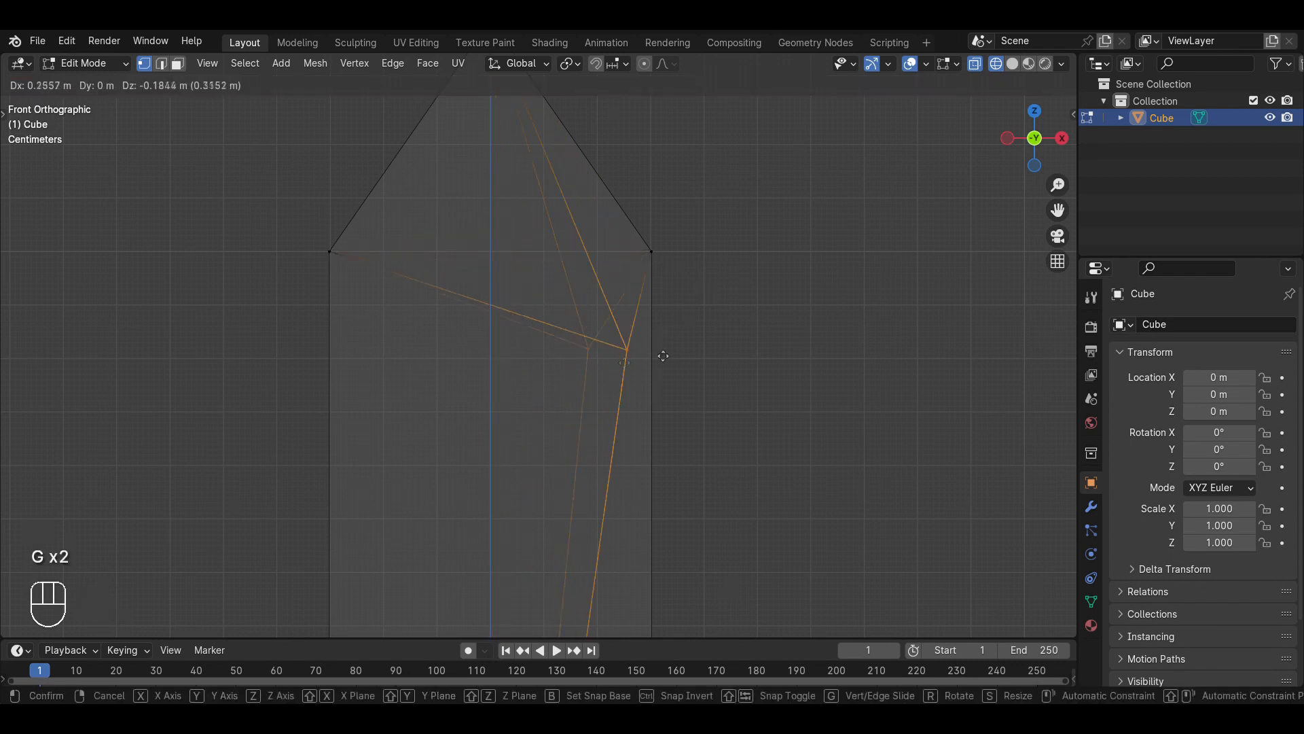
pyautogui.rightClick(692, 286)
pyautogui.moveTo(732, 187); pyautogui.dragTo(560, 246, button='middle')
pyautogui.press('KP_1')
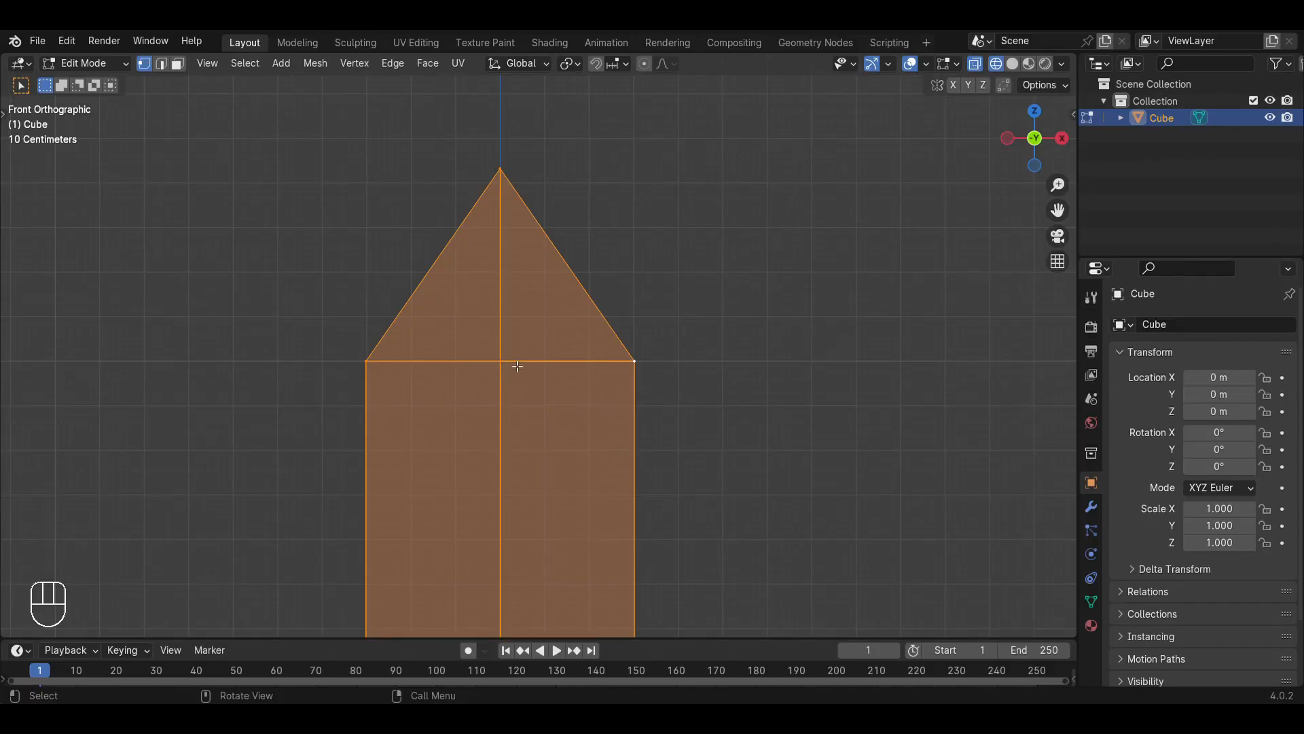
pyautogui.click(514, 367)
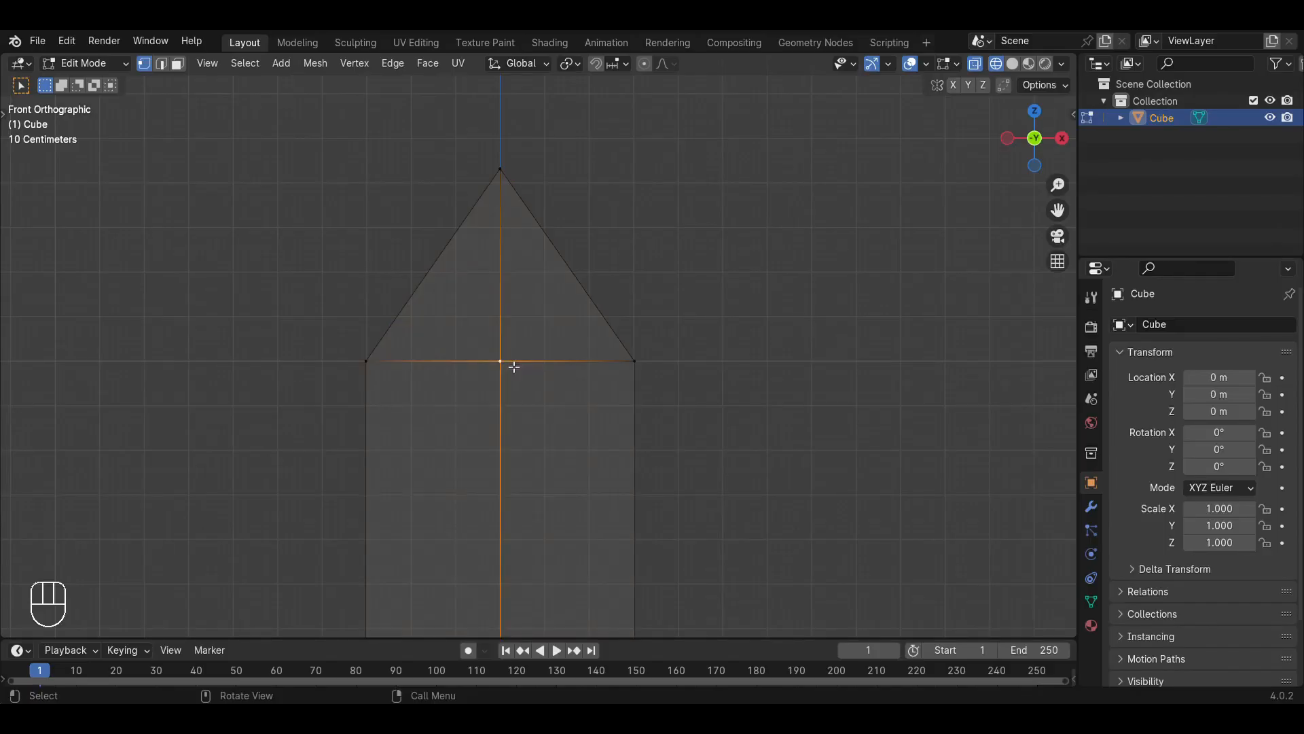
pyautogui.scroll(2, 539, 373)
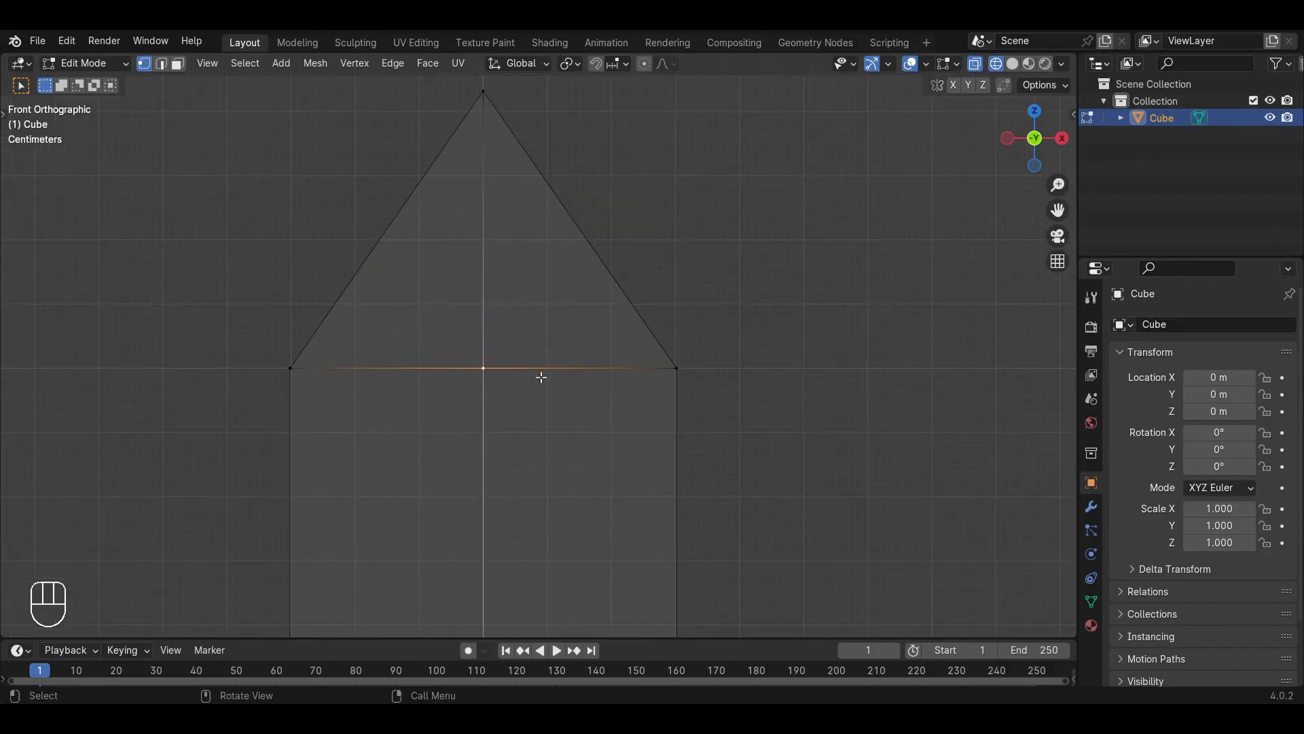
pyautogui.scroll(-7, 539, 353)
# Select the blade's tip vertex and the three shoulder vertices below it, and scale them up by a factor of 2.
pyautogui.press('a')
pyautogui.press('a')
pyautogui.press('a')
pyautogui.scroll(2, 596, 314)
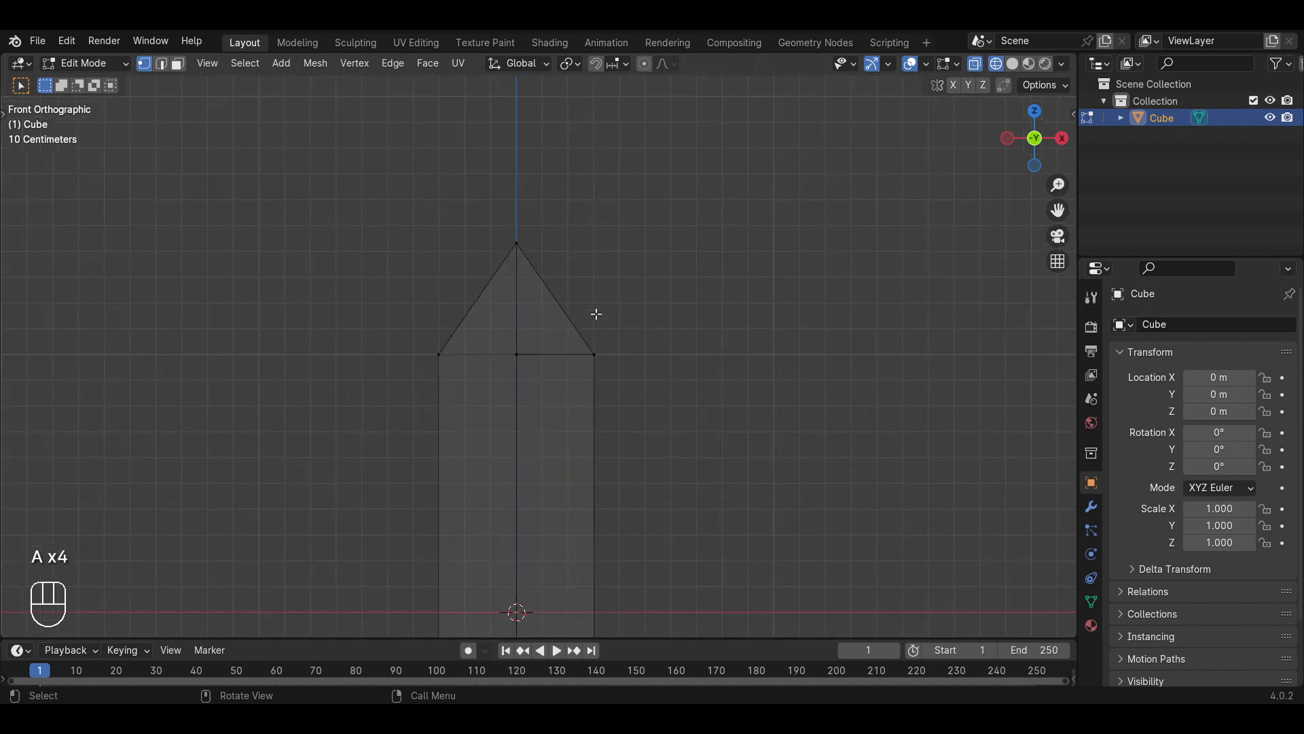
pyautogui.click(519, 253)
pyautogui.keyDown('shift'); pyautogui.click(441, 355); pyautogui.keyUp('shift')
pyautogui.keyDown('shift'); pyautogui.click(531, 356); pyautogui.keyUp('shift')
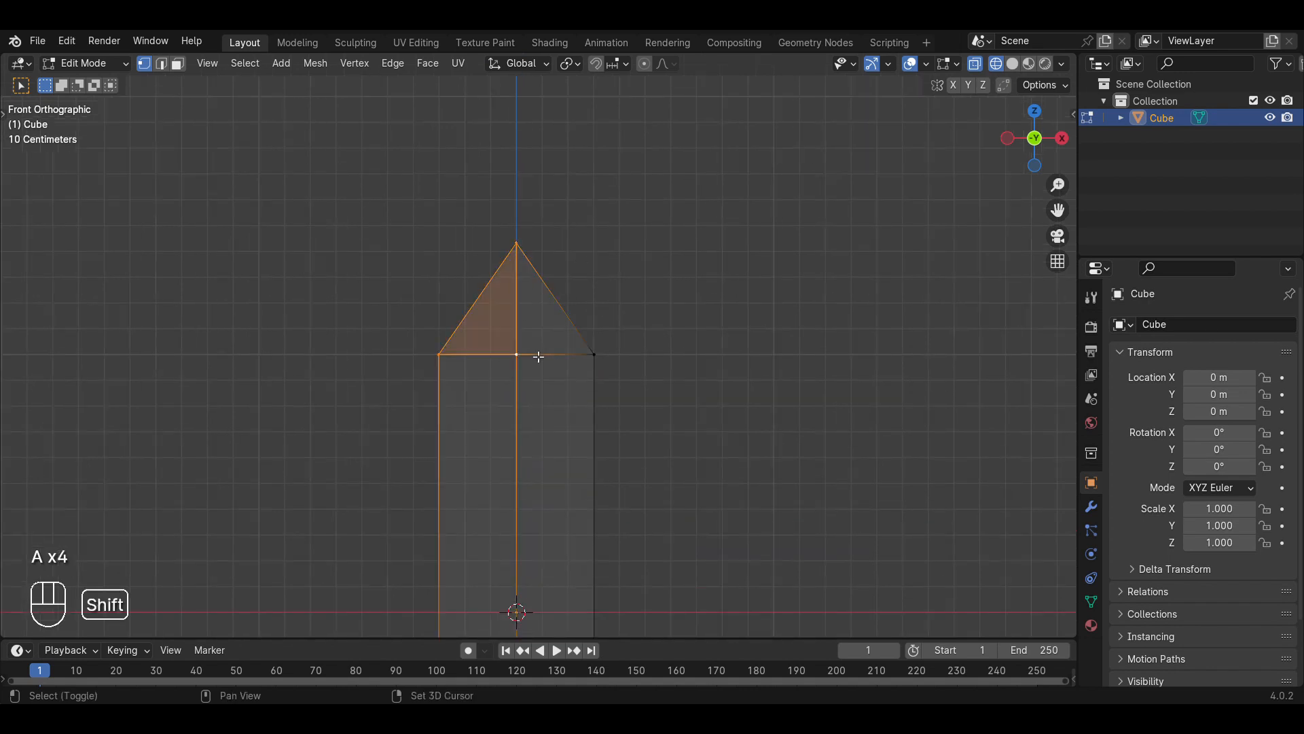
pyautogui.keyDown('shift'); pyautogui.click(610, 362); pyautogui.keyUp('shift')
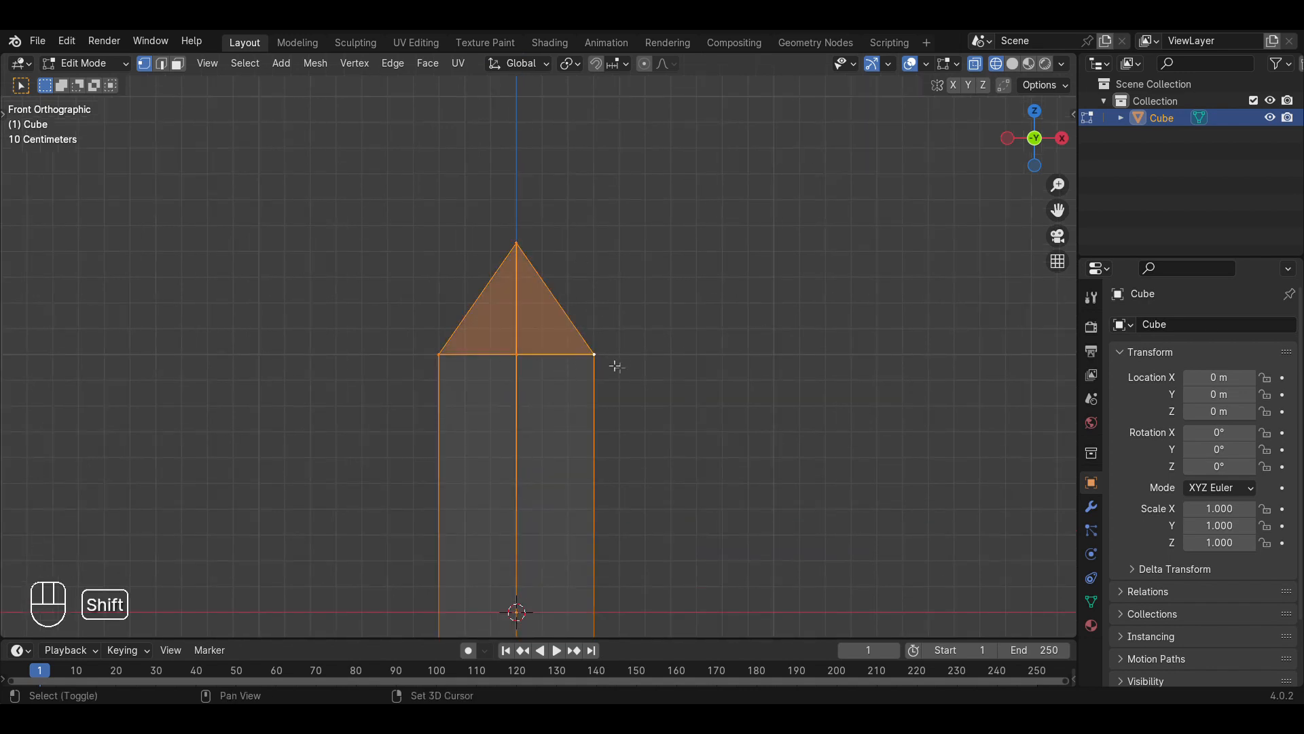
pyautogui.scroll(-4, 615, 367)
pyautogui.press('s')
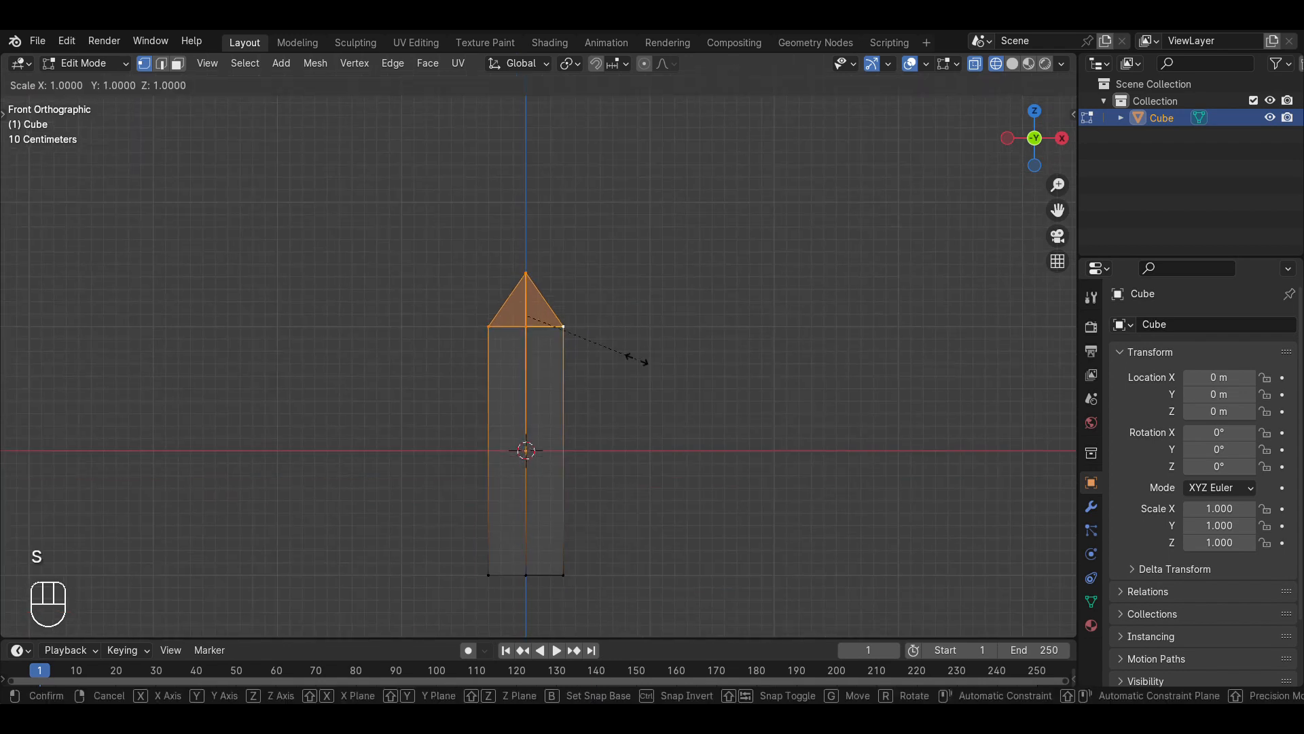
pyautogui.press('2')
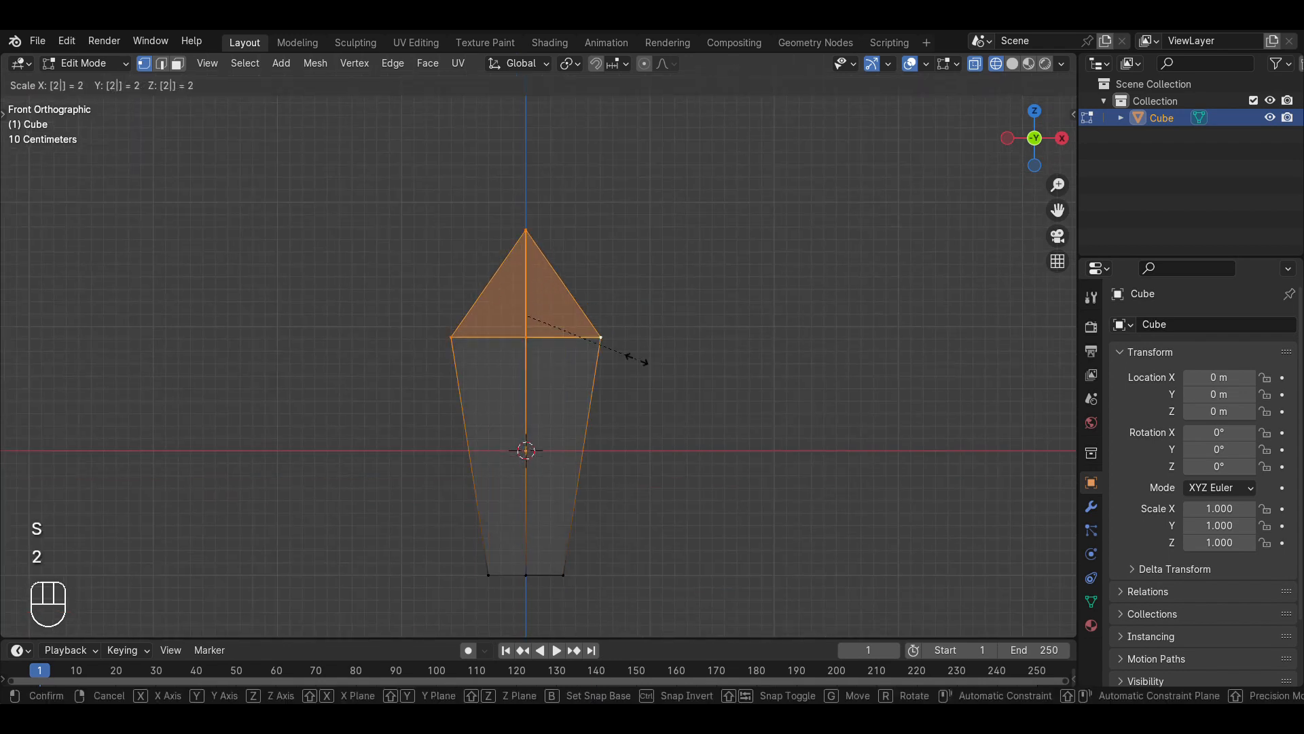
pyautogui.click(646, 362)
# Return to Object Mode and display the blade in solid shading without X-ray.
pyautogui.press('Tab')
pyautogui.moveTo(809, 348)
pyautogui.mouseDown(button='middle')
pyautogui.moveTo(649, 364)
pyautogui.moveTo(696, 359)
pyautogui.mouseUp(button='middle')
pyautogui.press('z')
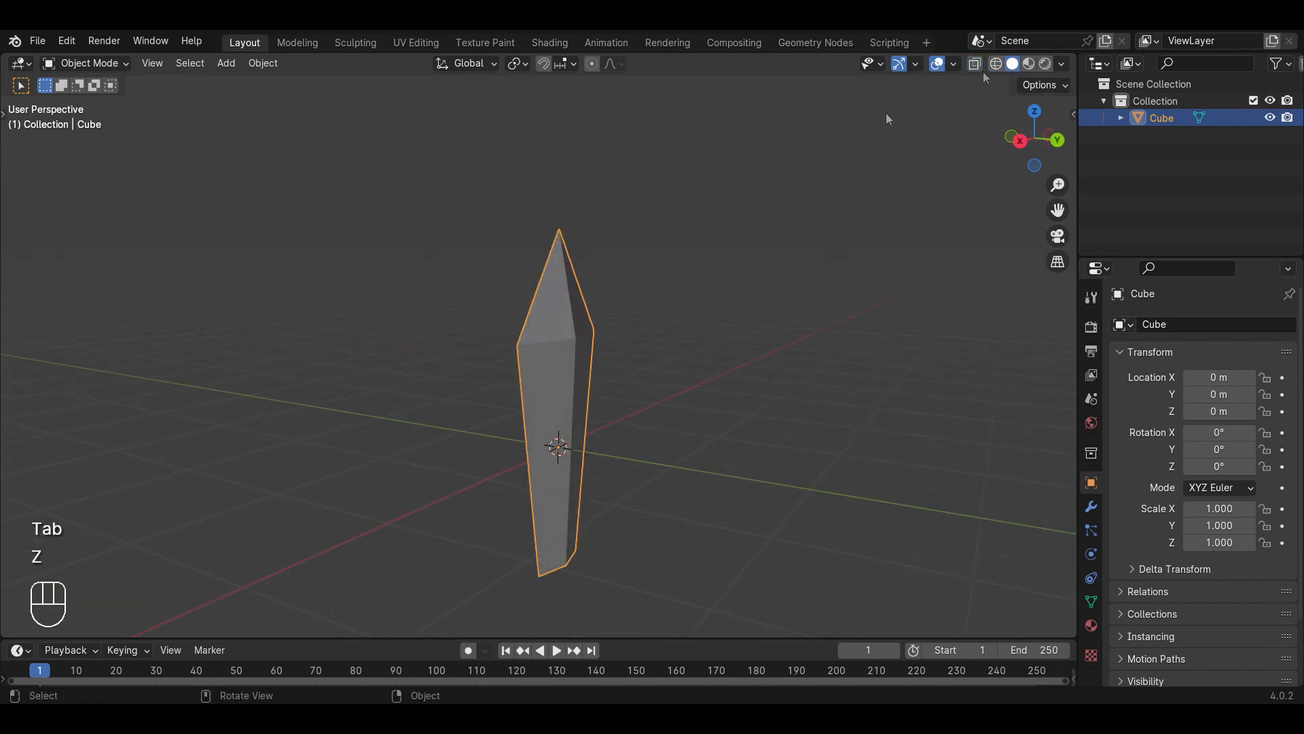
pyautogui.keyDown('shift'); pyautogui.moveTo(597, 364); pyautogui.dragTo(686, 278, button='middle'); pyautogui.keyUp('shift')
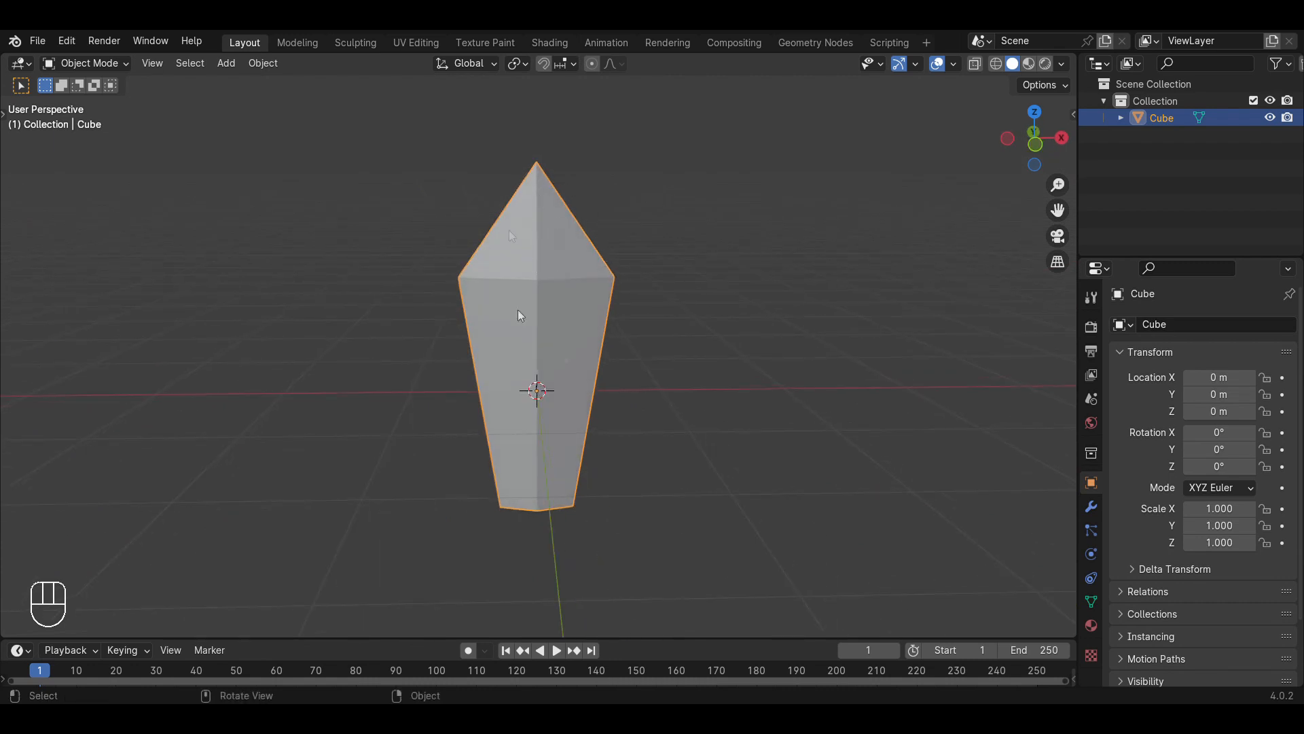
pyautogui.moveTo(505, 525); pyautogui.dragTo(557, 457, button='middle')
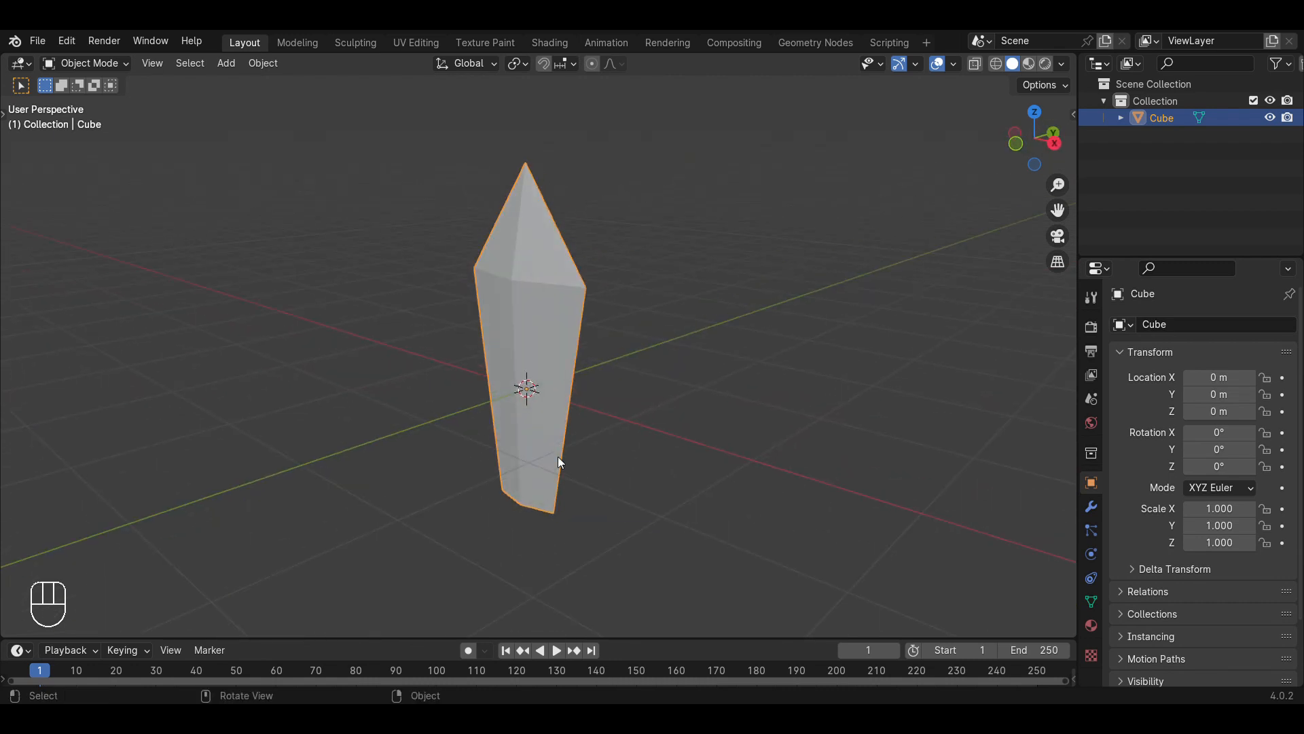
pyautogui.press('KP_1')
pyautogui.press('Tab')
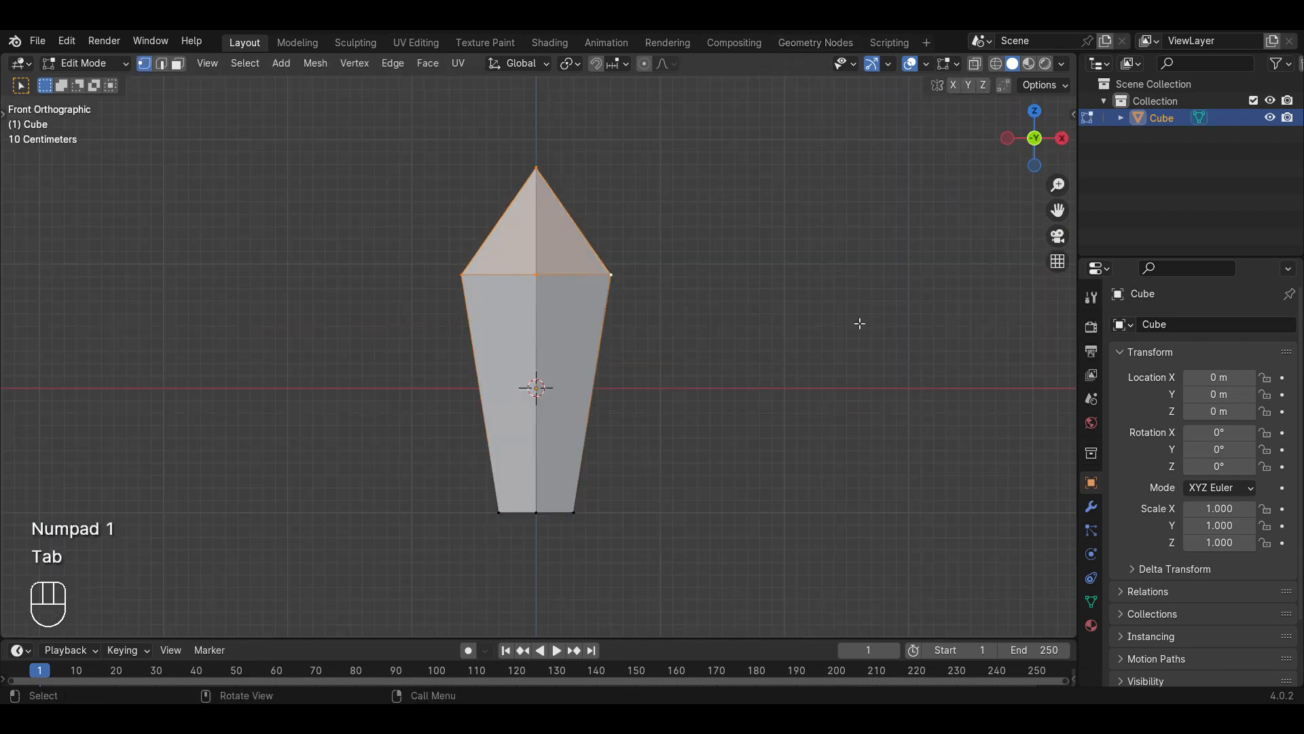
pyautogui.press('s')
pyautogui.rightClick(29, 419)
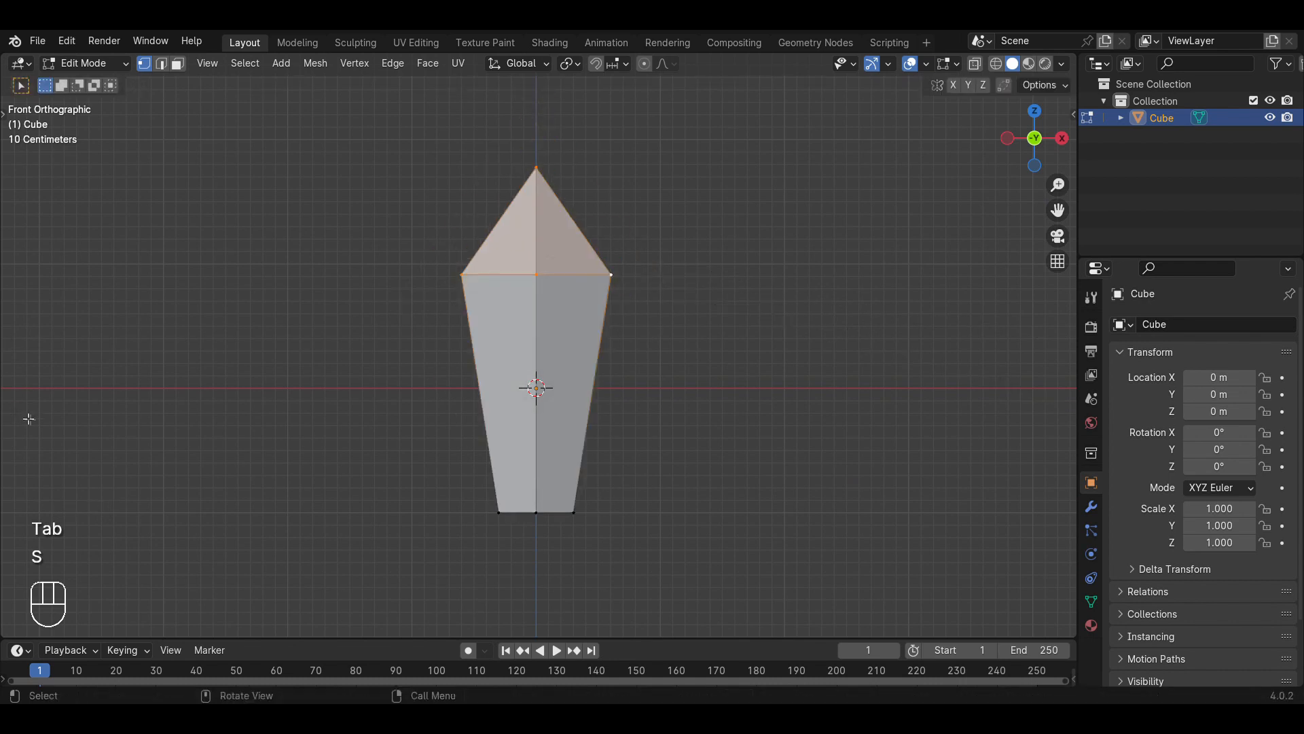
pyautogui.keyDown('shift'); pyautogui.click(533, 264); pyautogui.keyUp('shift')
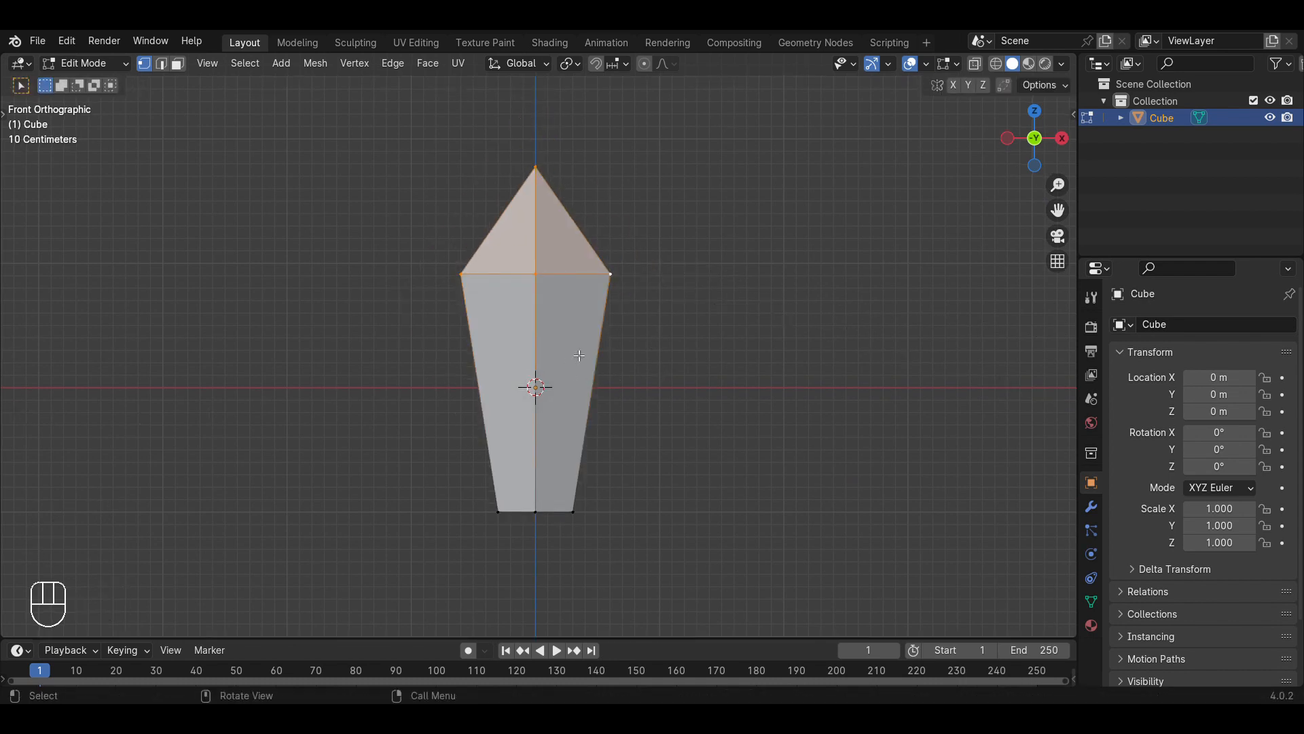
pyautogui.press('Tab')
pyautogui.keyDown('shift'); pyautogui.scroll(-2, 611, 353); pyautogui.keyUp('shift')
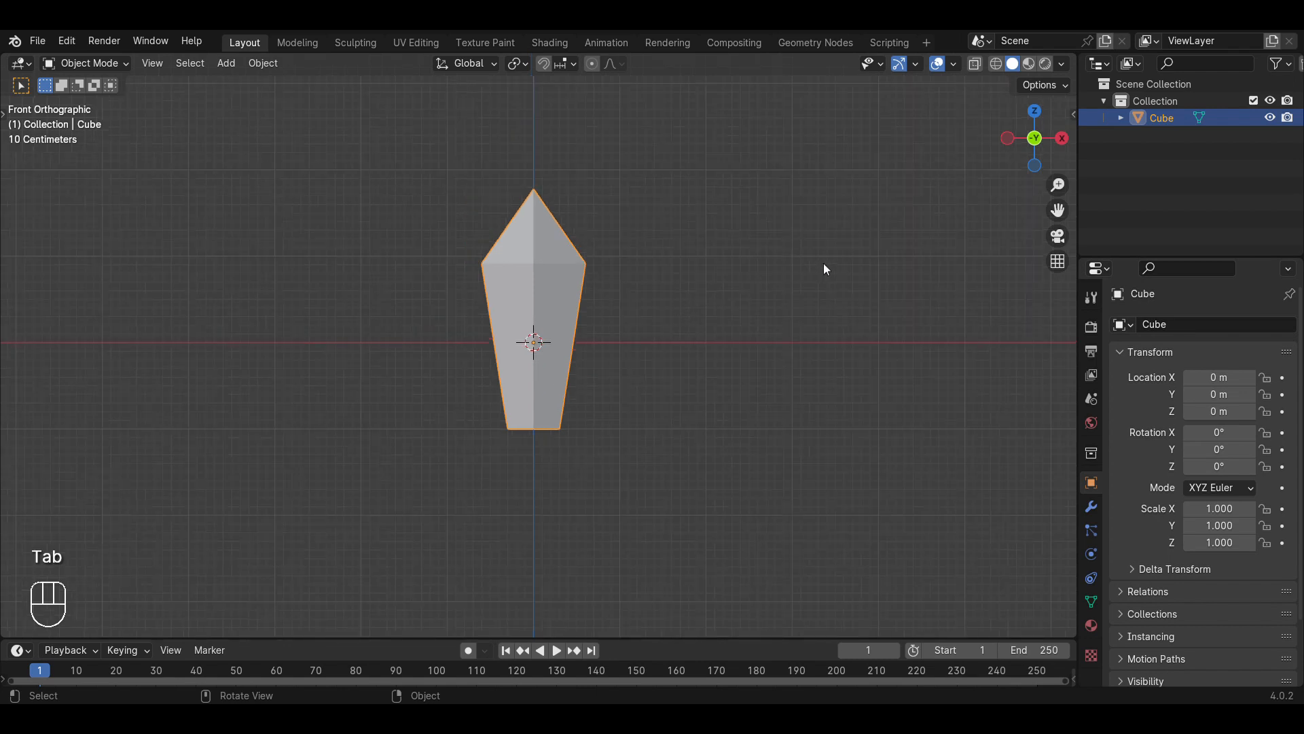
pyautogui.moveTo(824, 267); pyautogui.dragTo(646, 294, button='middle')
pyautogui.press('KP_1')
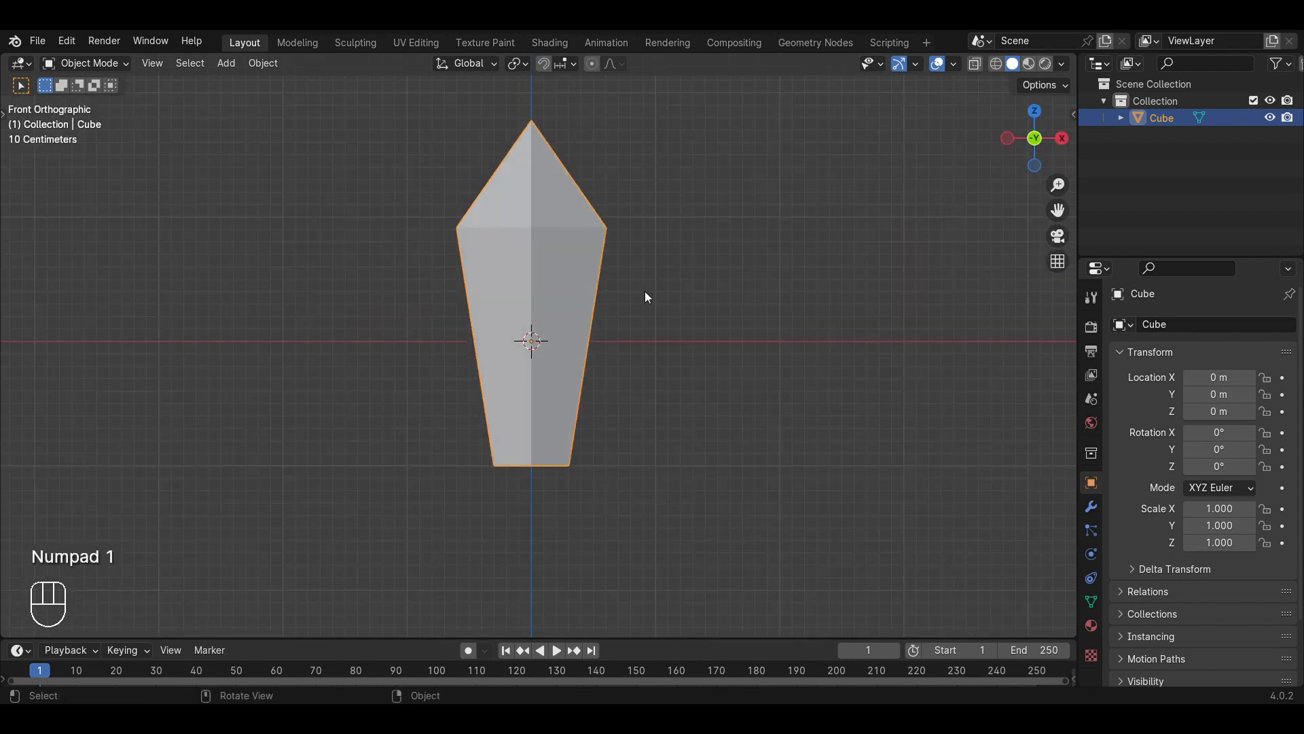
# Add a cube mesh at the world origin in front view and enter Edit Mode on it.
pyautogui.hotkey('shift', 'a')
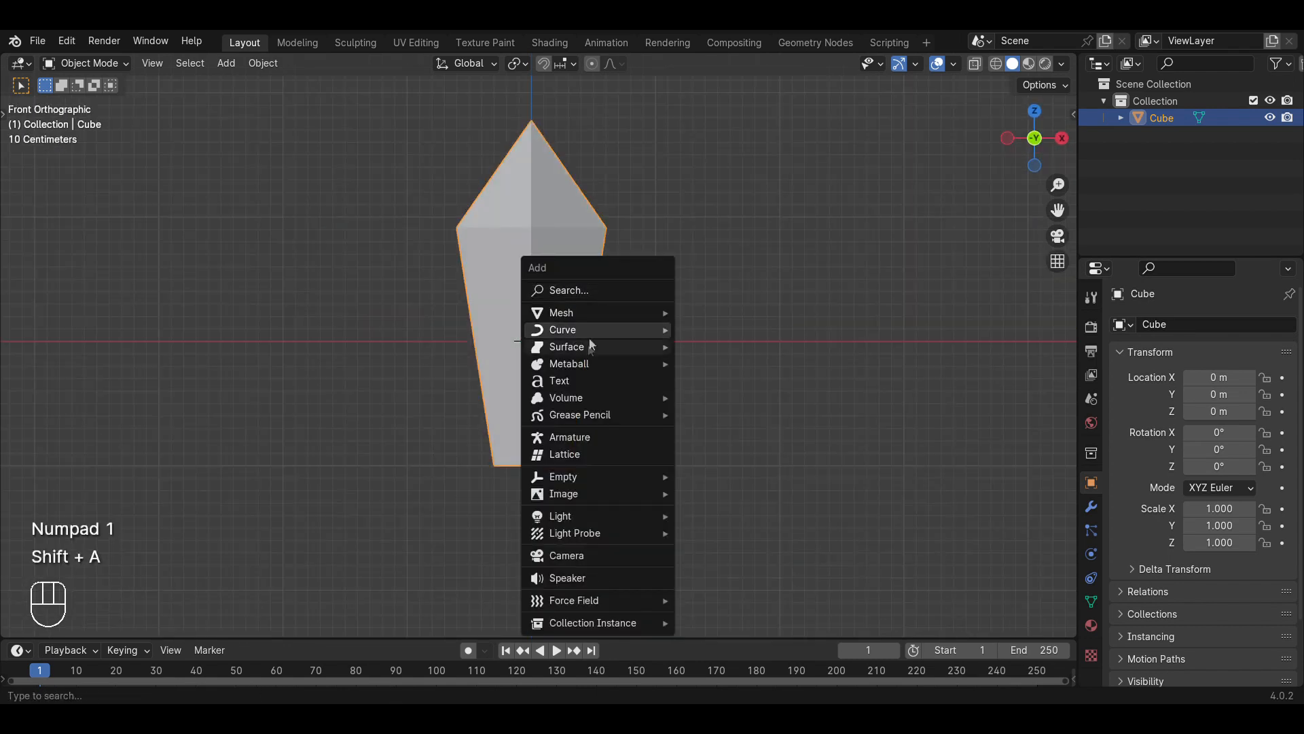
pyautogui.moveTo(574, 311)
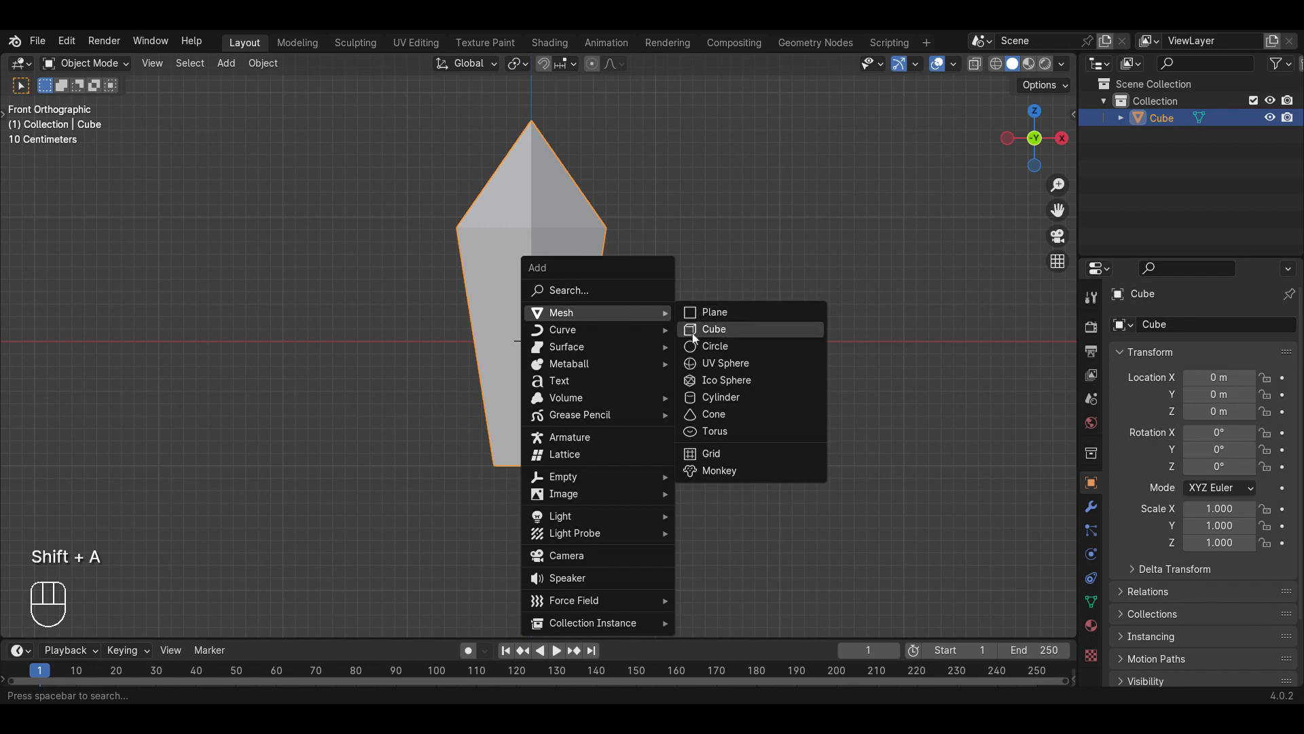
pyautogui.click(728, 331)
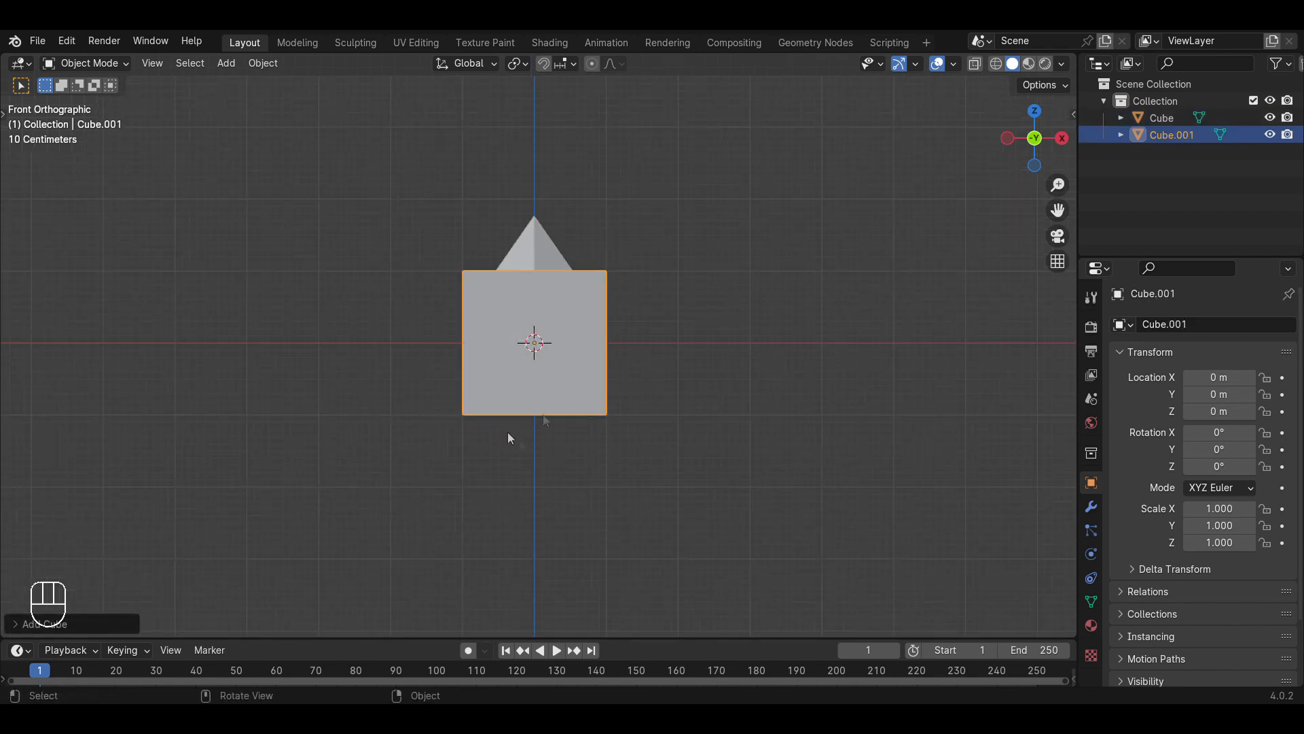
pyautogui.scroll(3, 818, 317)
pyautogui.press('Tab')
pyautogui.press('s')
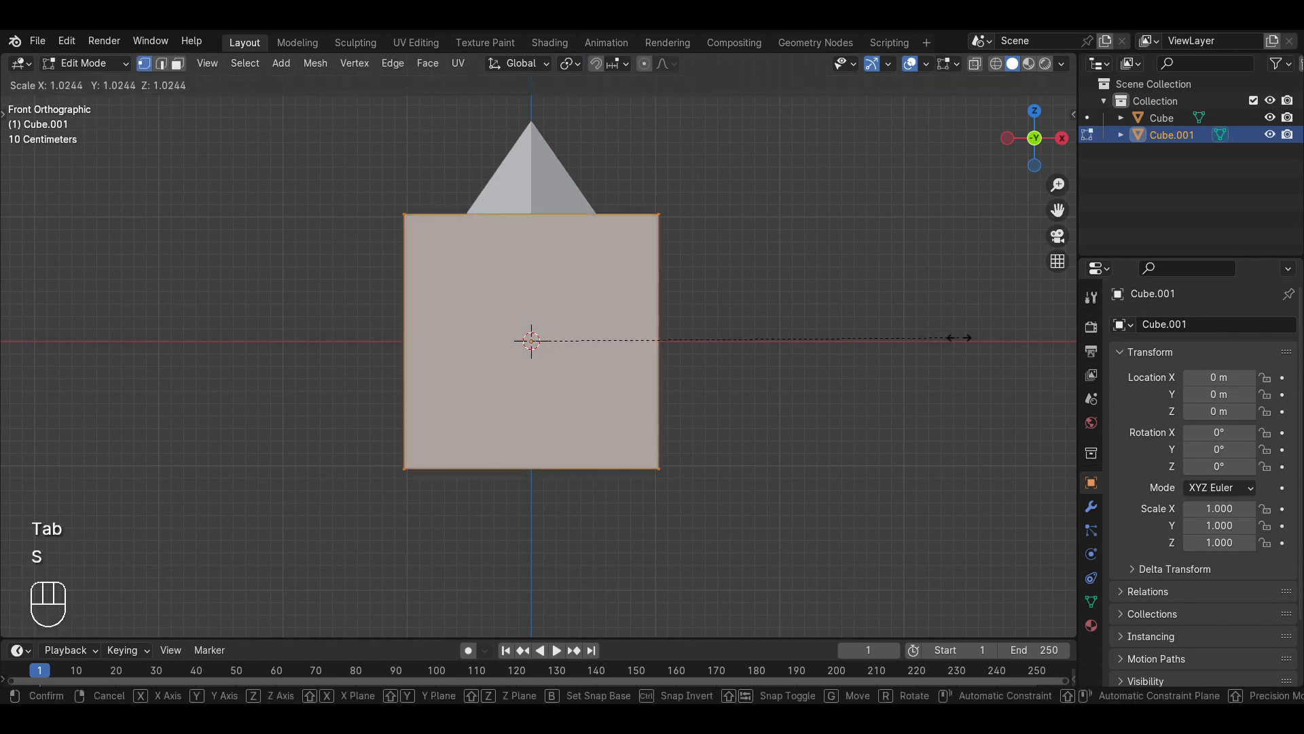
pyautogui.click(934, 340)
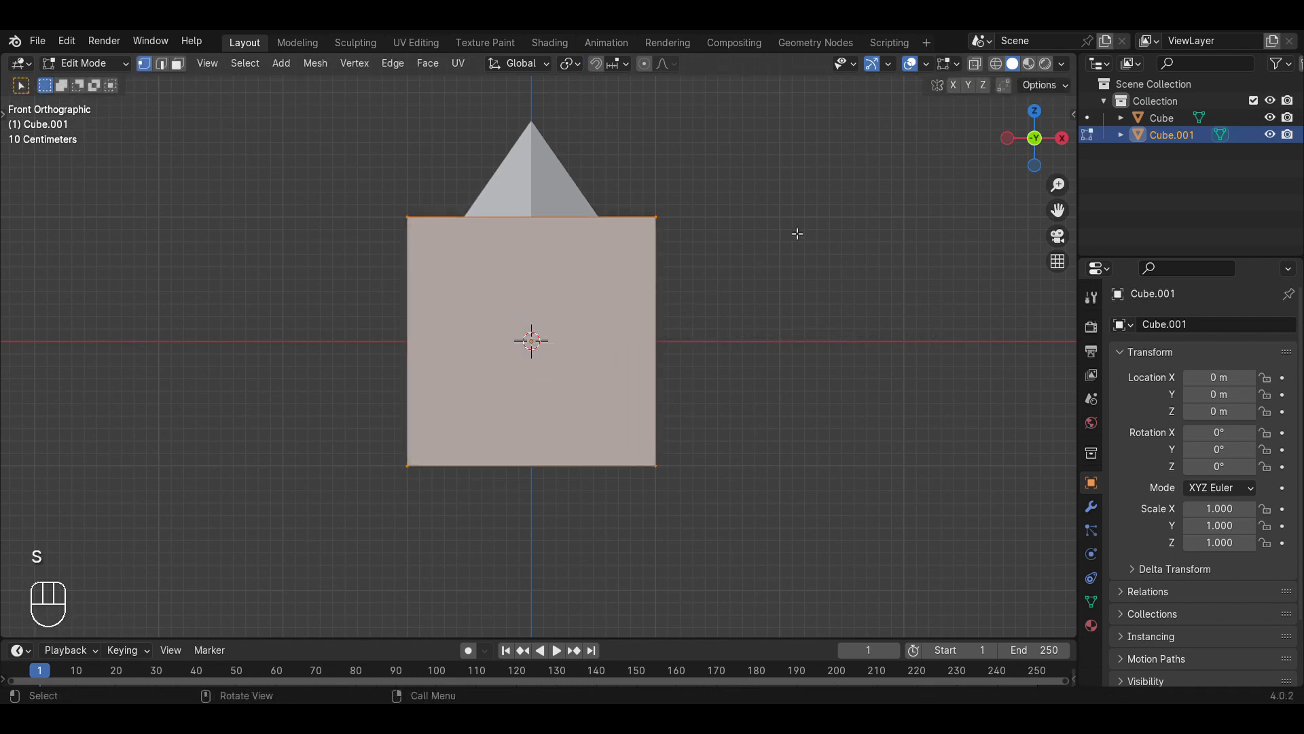
# Shape the cube into a crossguard bar by flattening it strongly along Z and scaling it to about 0.27 along Y.
pyautogui.press('s')
pyautogui.press('z')
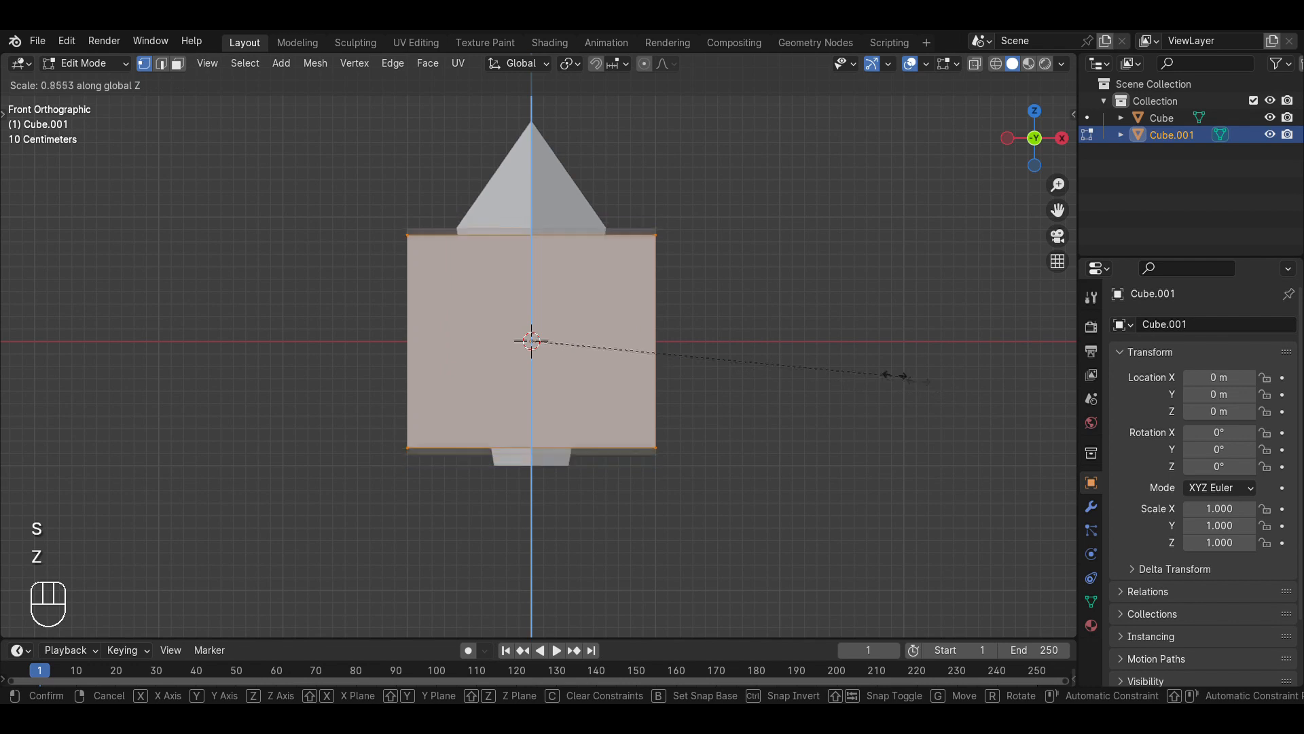
pyautogui.click(610, 346)
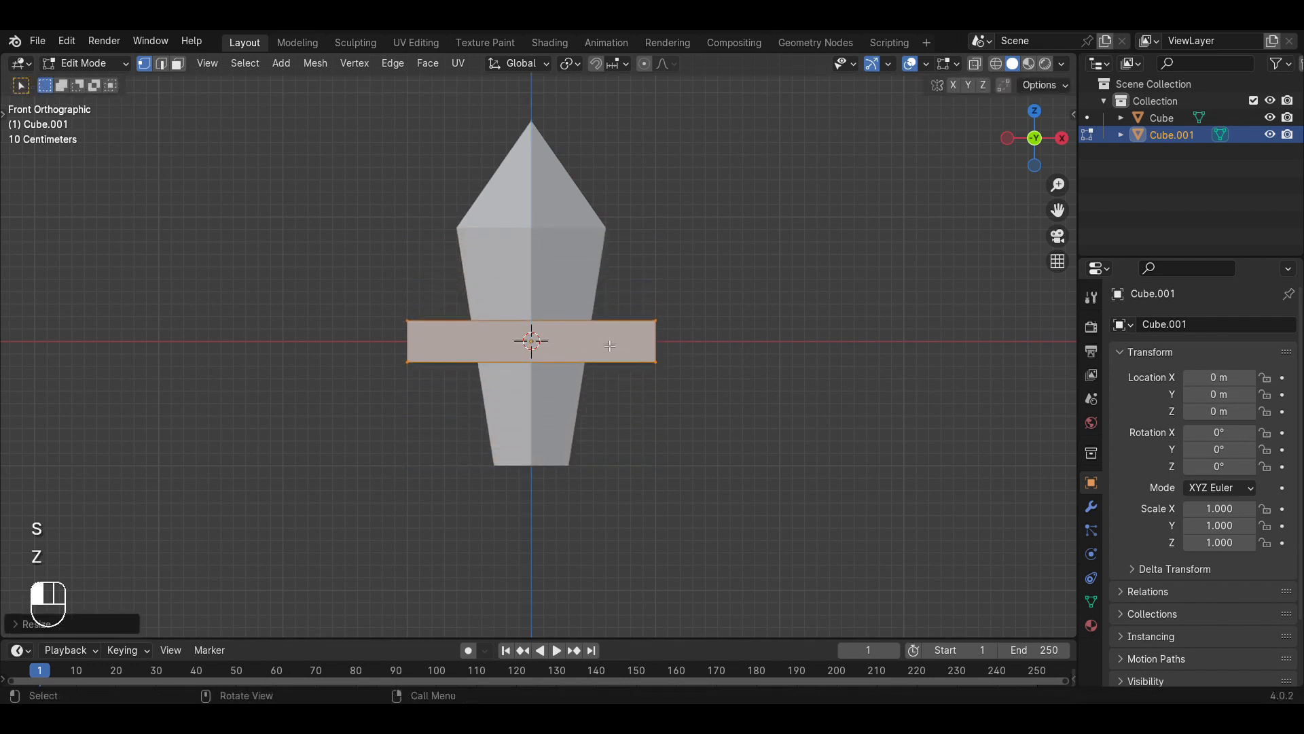
pyautogui.press('KP_3')
pyautogui.press('s')
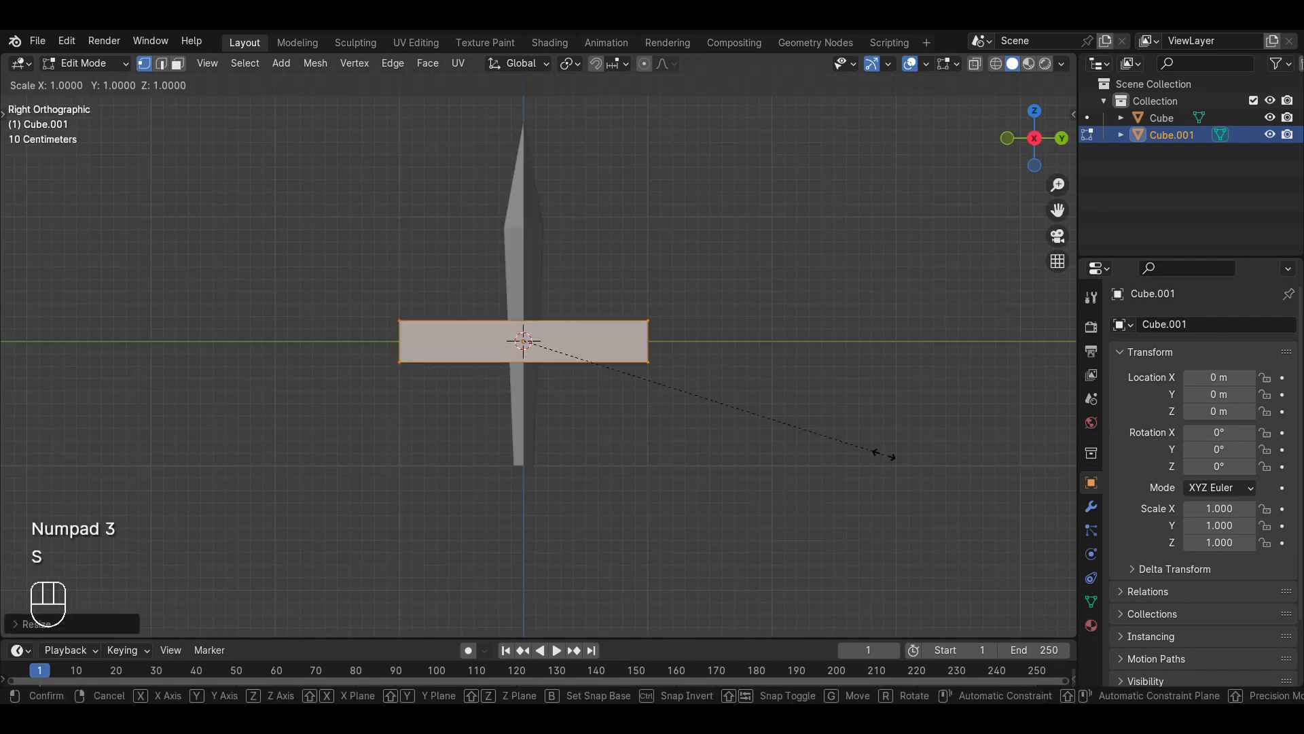
pyautogui.press('y')
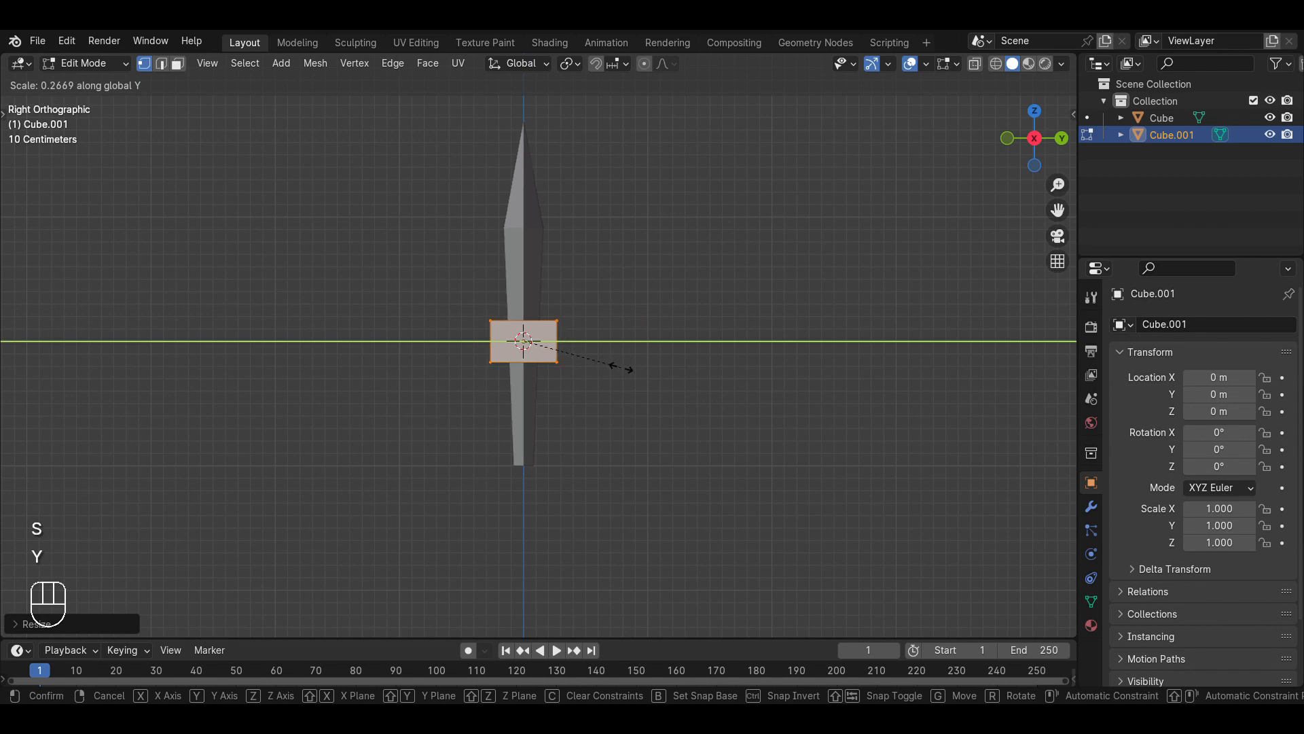
pyautogui.click(632, 370)
pyautogui.moveTo(611, 370); pyautogui.dragTo(677, 418, button='middle')
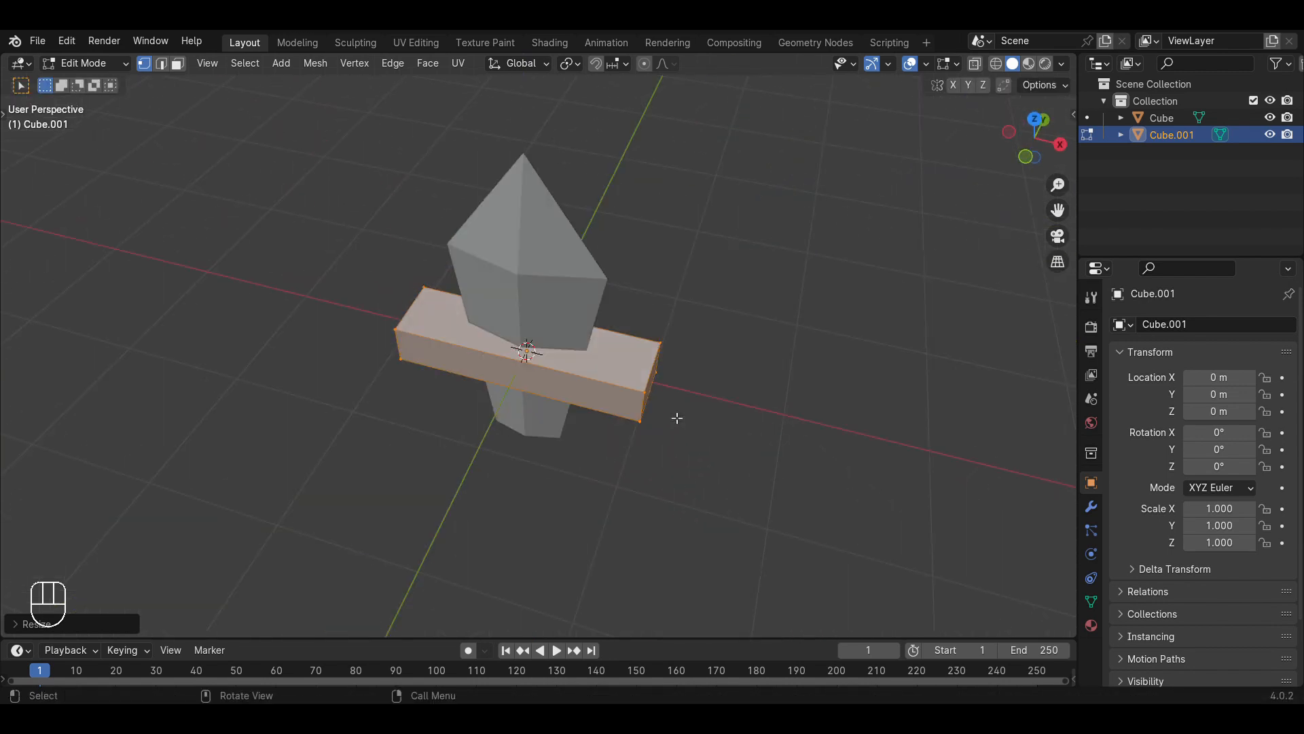
pyautogui.press('KP_1')
pyautogui.press('g')
pyautogui.press('z')
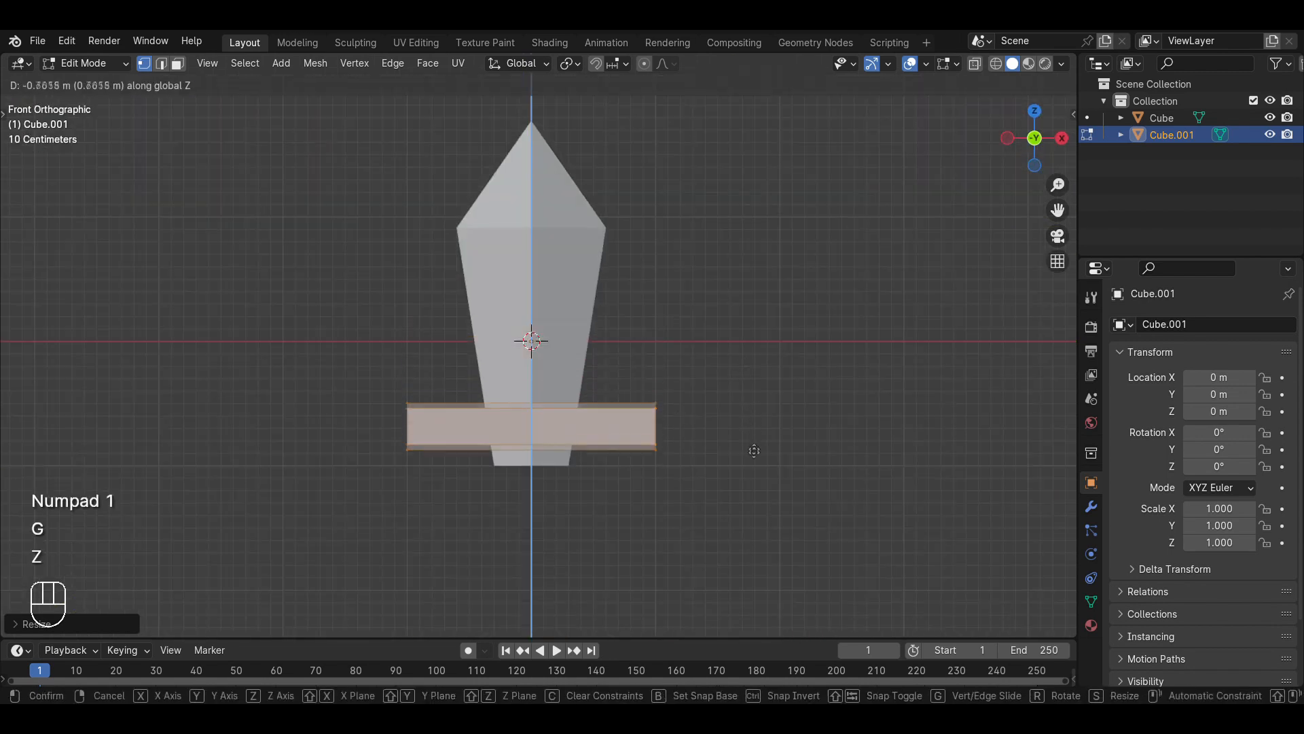
pyautogui.rightClick(754, 484)
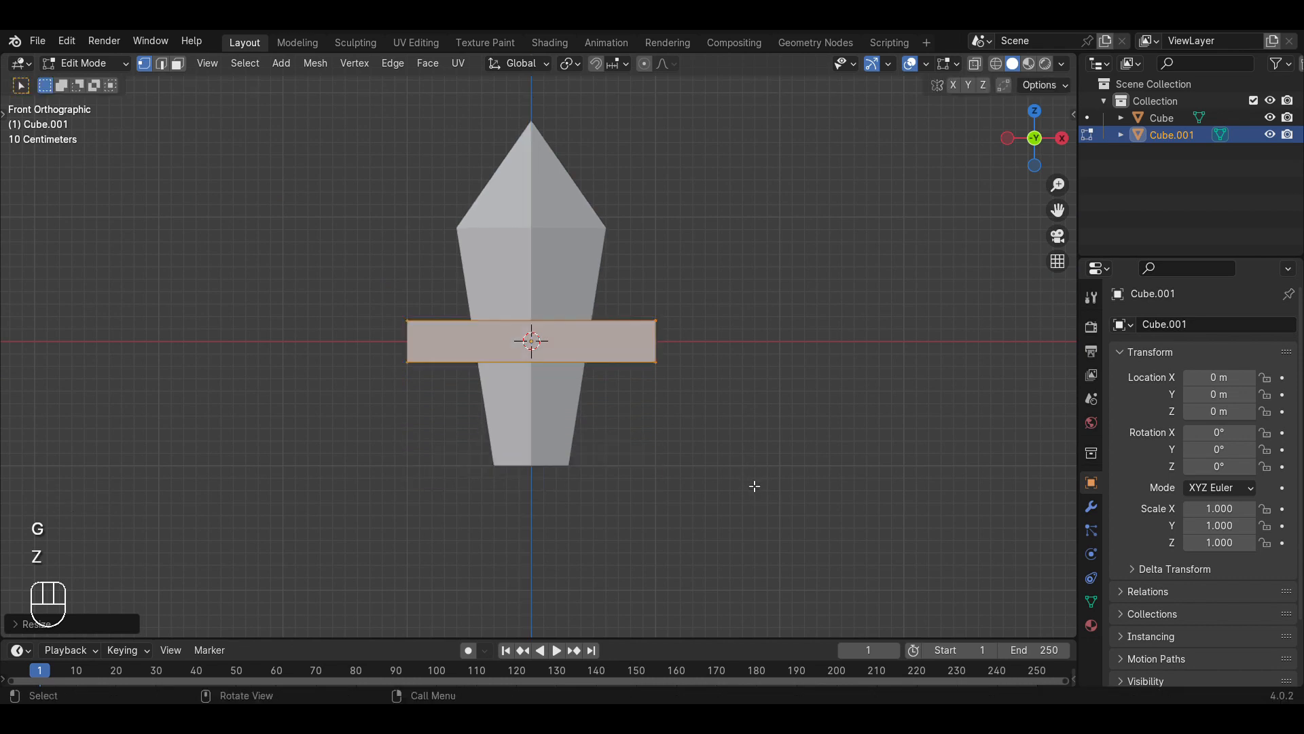
pyautogui.press('g')
pyautogui.rightClick(842, 422)
# Move the crossguard down about 1 m along Z to the blade's base, and deselect everything in Object Mode.
pyautogui.press('g')
pyautogui.press('z')
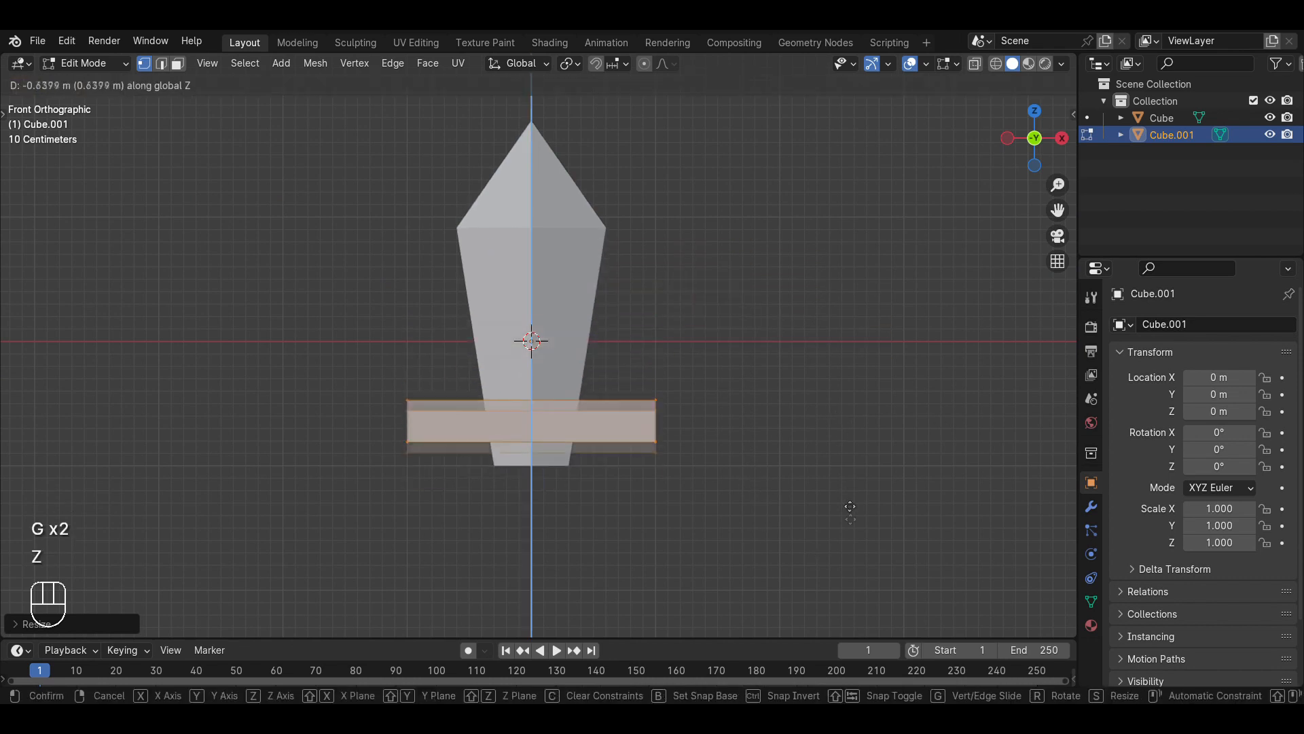
pyautogui.click(832, 546)
pyautogui.keyDown('shift'); pyautogui.moveTo(652, 409); pyautogui.dragTo(617, 303, button='middle'); pyautogui.keyUp('shift')
pyautogui.press('Tab')
pyautogui.press('a')
pyautogui.press('a')
pyautogui.press('a')
pyautogui.press('a')
# Add a cylinder mesh at the world origin.
pyautogui.hotkey('shift', 'a')
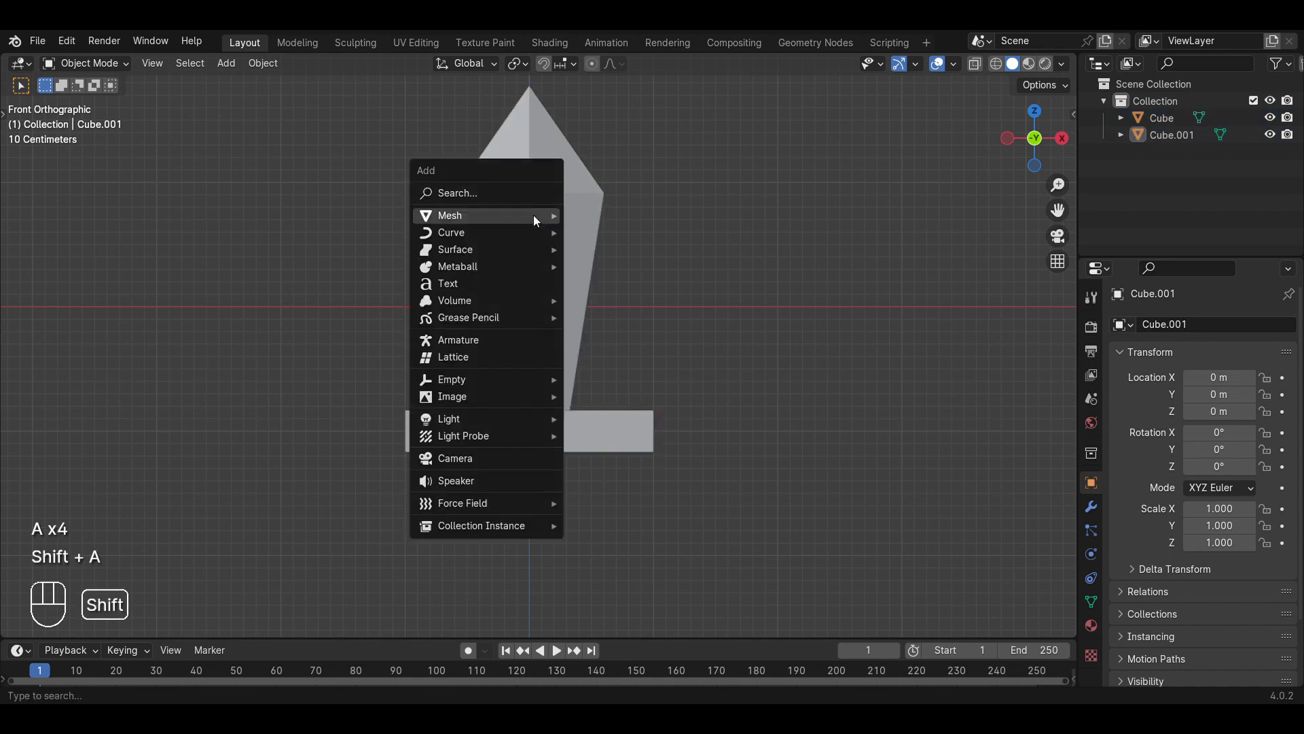
pyautogui.moveTo(532, 214)
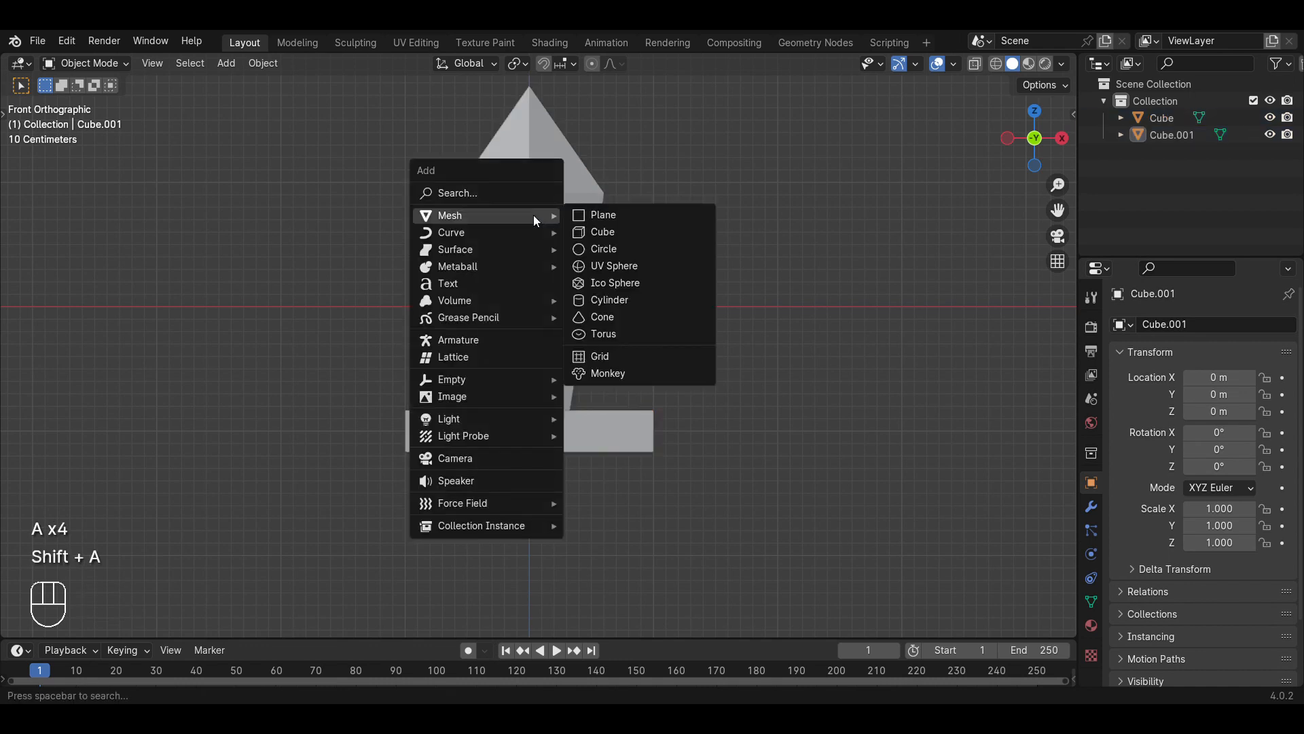
pyautogui.click(596, 300)
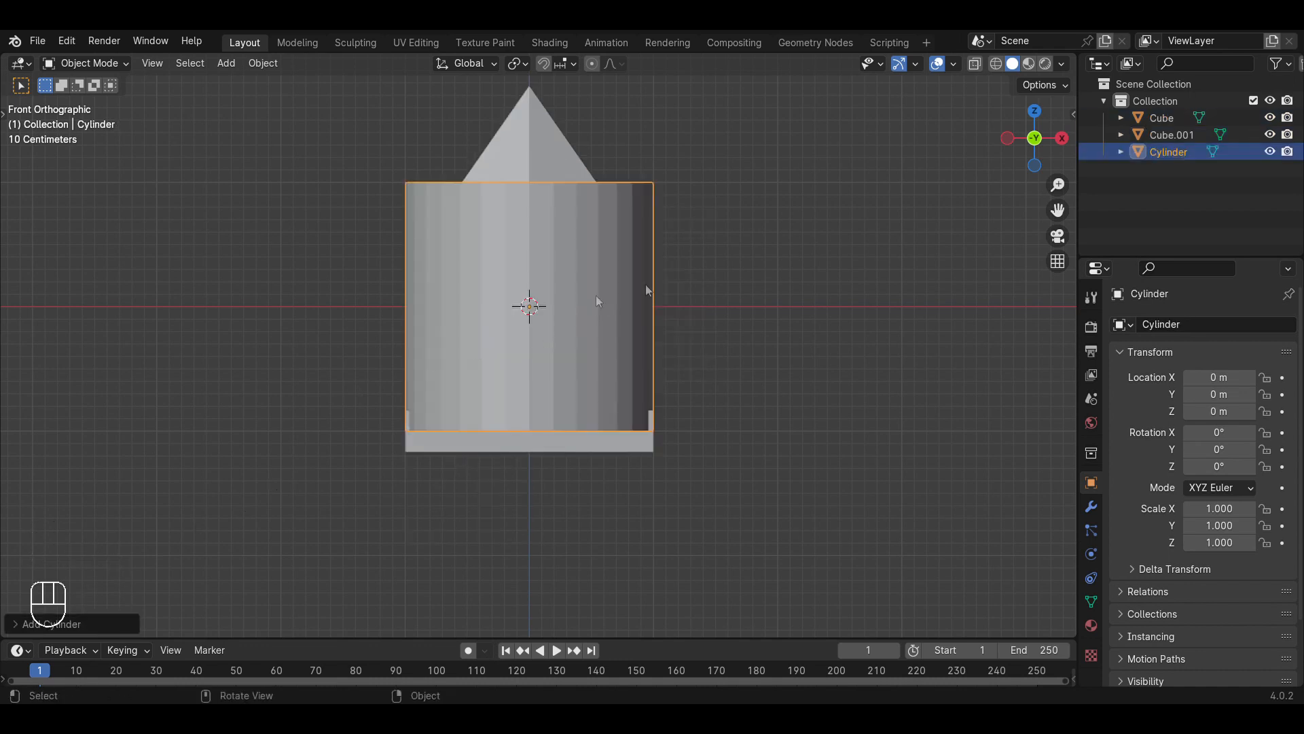
pyautogui.moveTo(596, 294); pyautogui.dragTo(544, 367, button='middle')
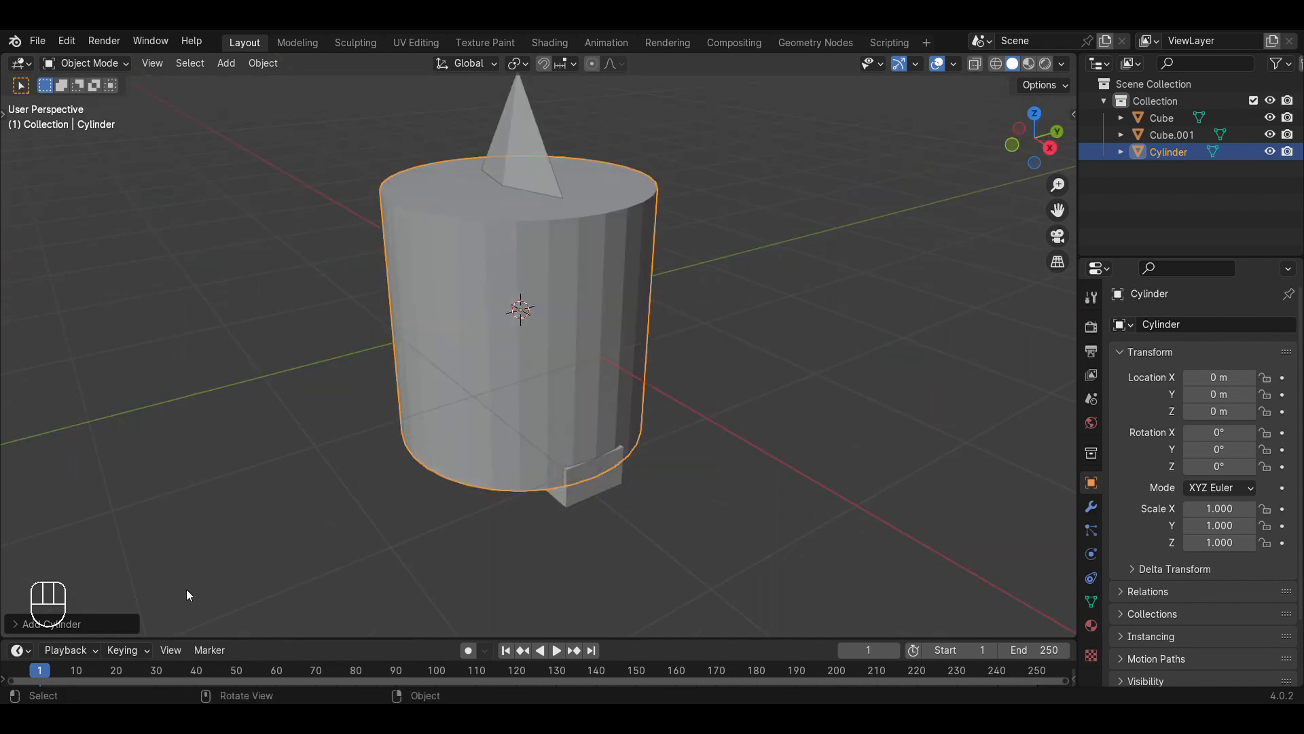
# Set the new cylinder's vertex count to 8.
pyautogui.click(16, 625)
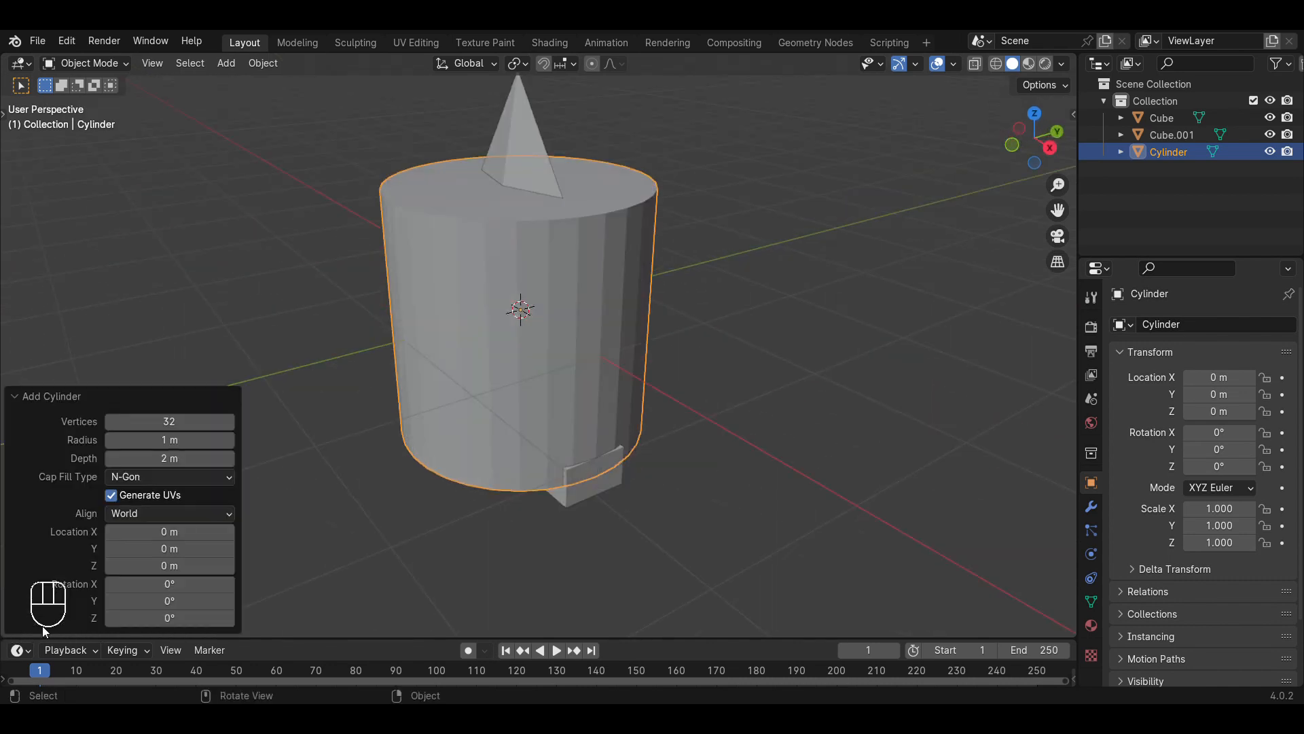
pyautogui.click(13, 403)
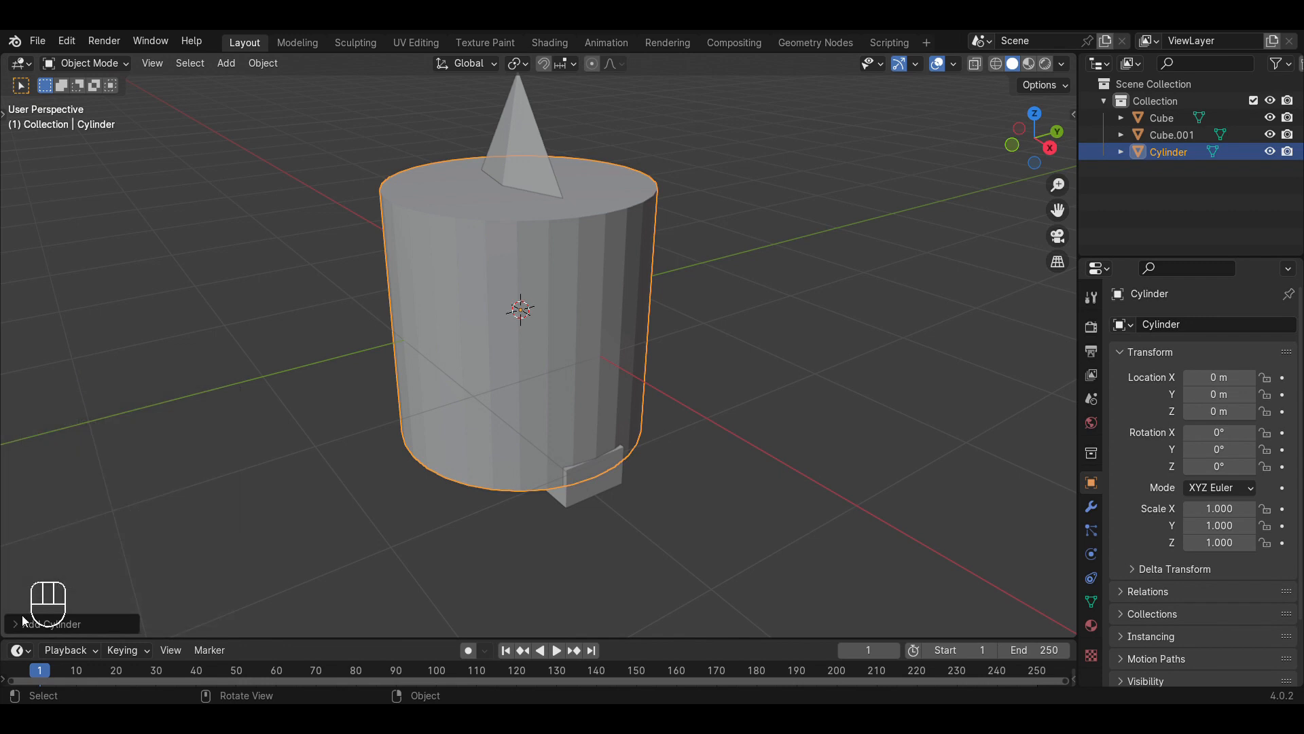
pyautogui.click(21, 625)
pyautogui.moveTo(431, 399); pyautogui.dragTo(435, 231, button='middle')
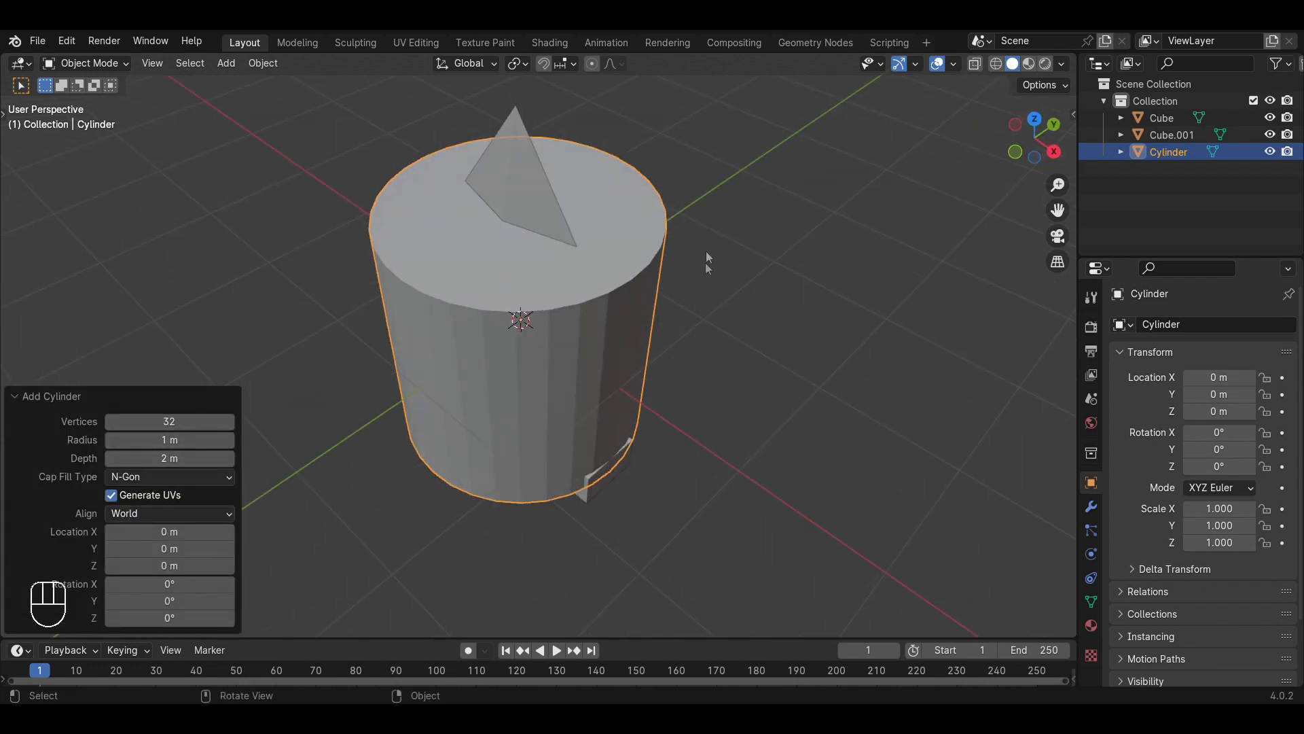
pyautogui.moveTo(178, 422)
pyautogui.mouseDown()
pyautogui.moveTo(142, 426)
pyautogui.moveTo(185, 428)
pyautogui.mouseUp()
pyautogui.click(171, 429)
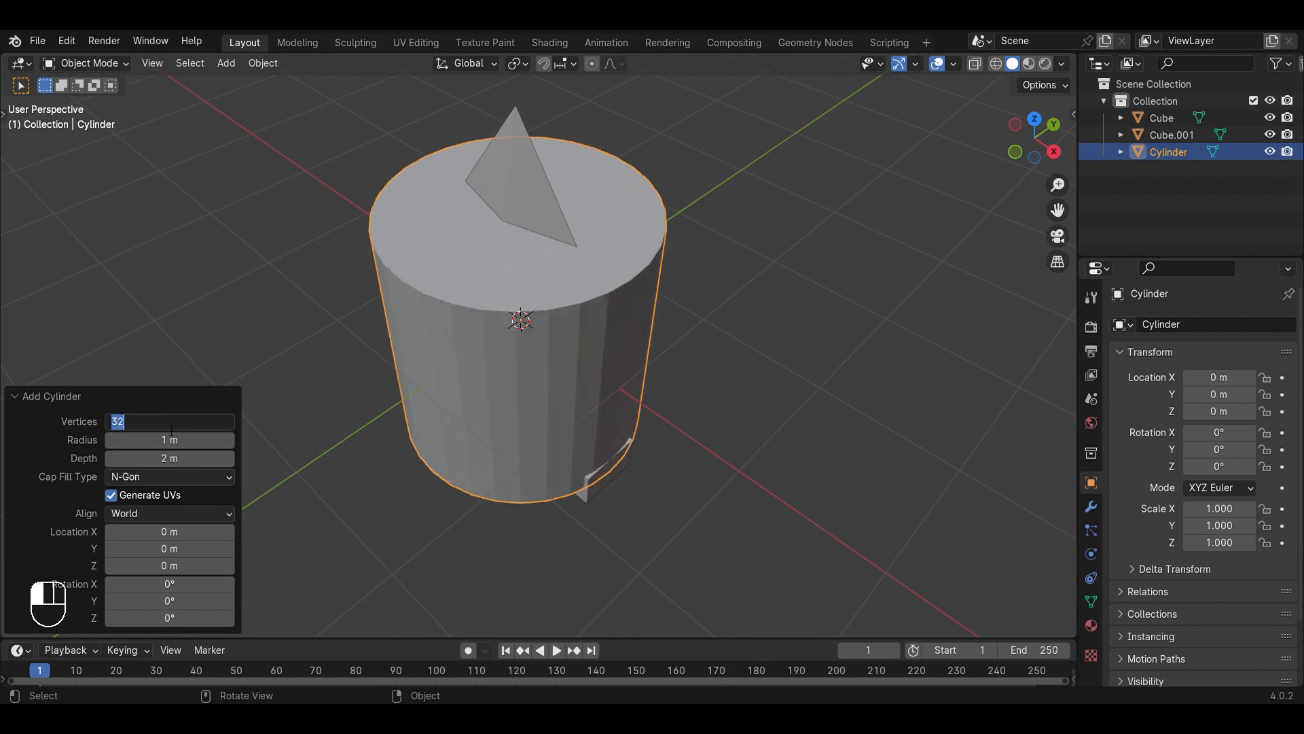
pyautogui.write('8')
pyautogui.press('Return')
pyautogui.moveTo(332, 356); pyautogui.dragTo(552, 319, button='middle')
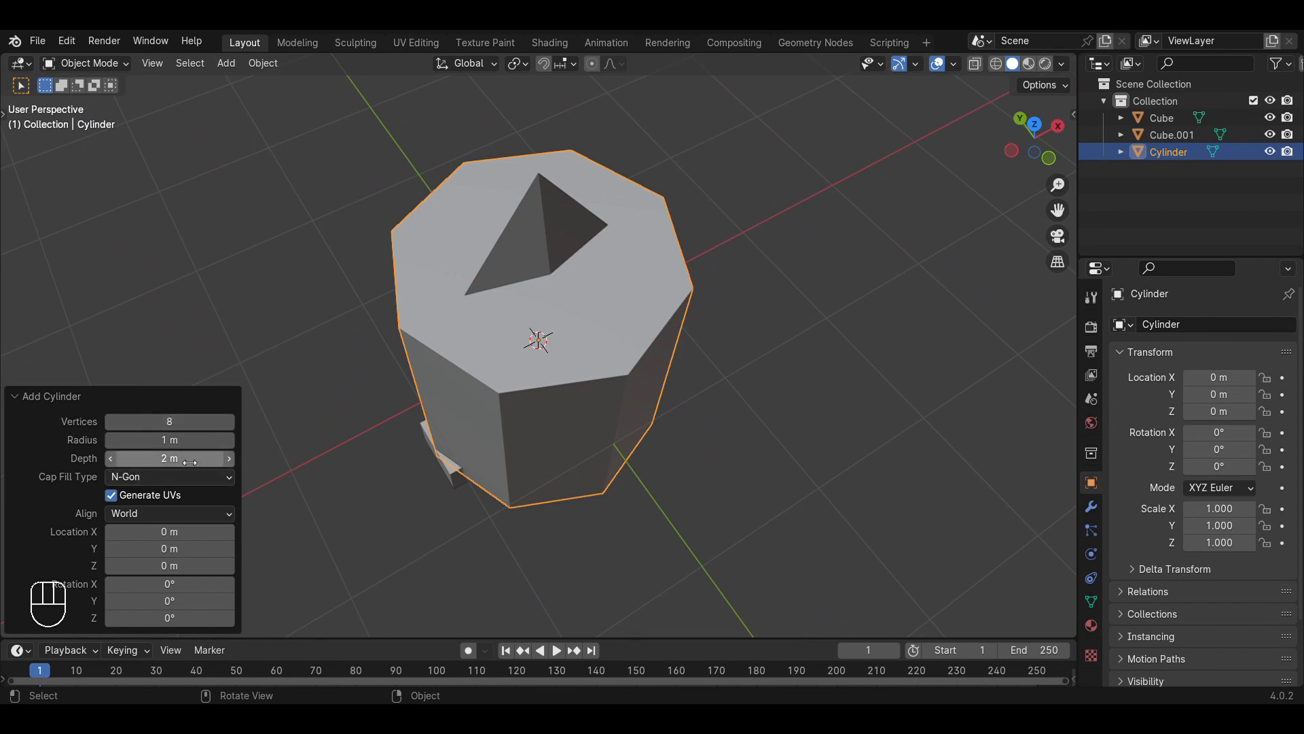
pyautogui.moveTo(180, 441); pyautogui.dragTo(217, 458)
pyautogui.rightClick(217, 459)
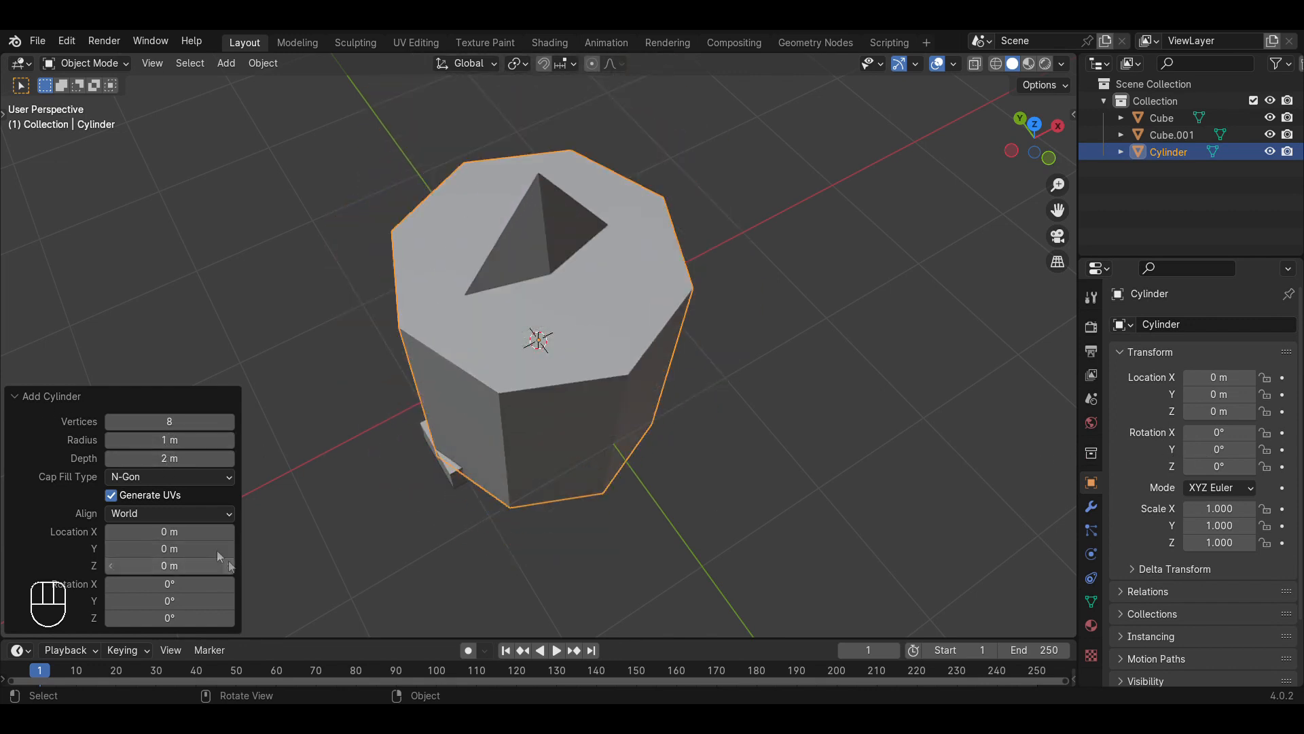
pyautogui.moveTo(161, 530)
pyautogui.mouseDown()
pyautogui.moveTo(203, 531)
pyautogui.moveTo(161, 530)
pyautogui.mouseUp()
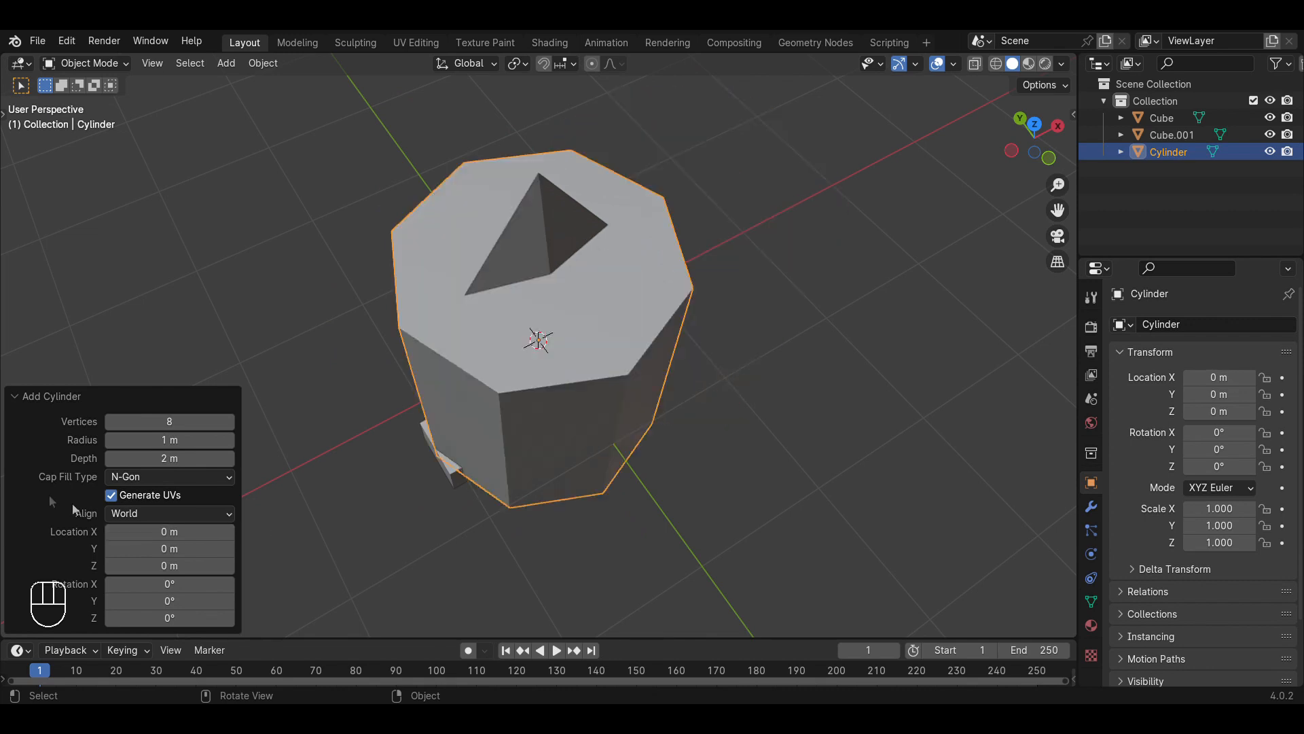
# Collapse the cylinder's creation settings and enter Edit Mode on it in front view.
pyautogui.click(40, 401)
pyautogui.scroll(-4, 508, 368)
pyautogui.press('KP_1')
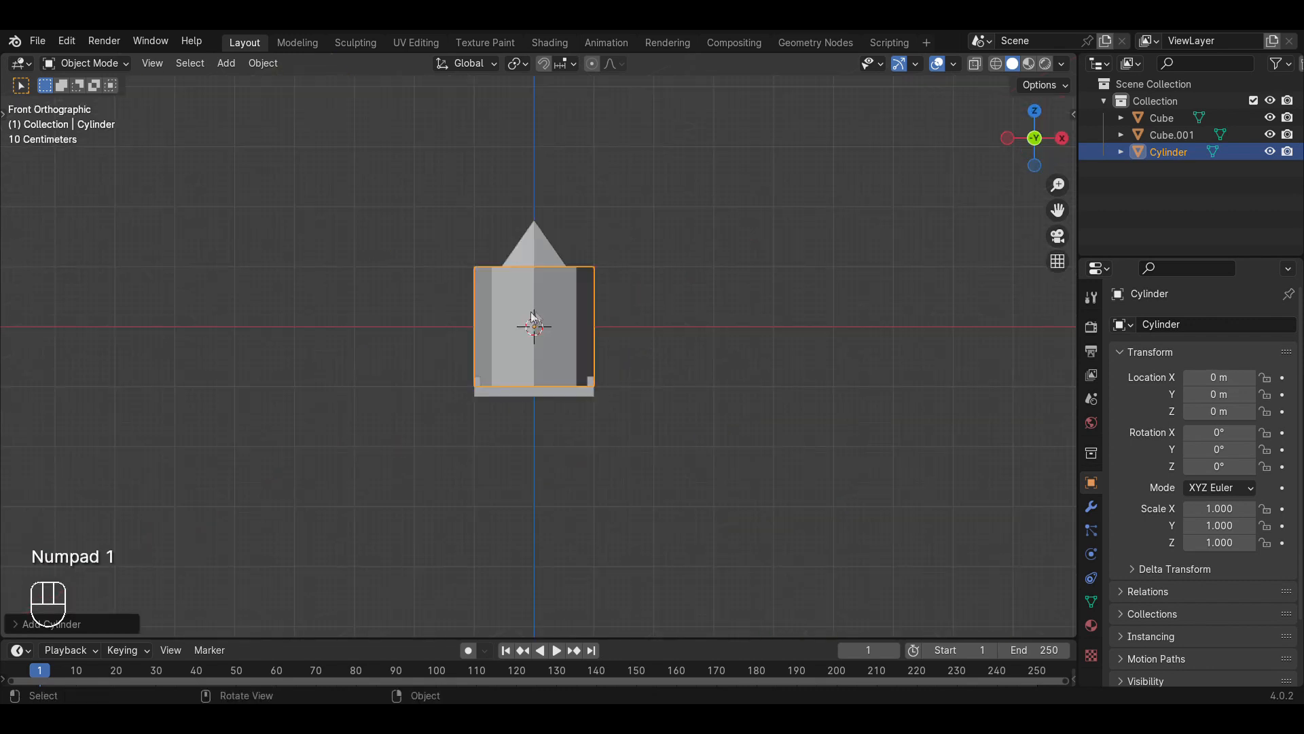
pyautogui.scroll(5, 534, 319)
pyautogui.press('Tab')
pyautogui.scroll(-3, 792, 328)
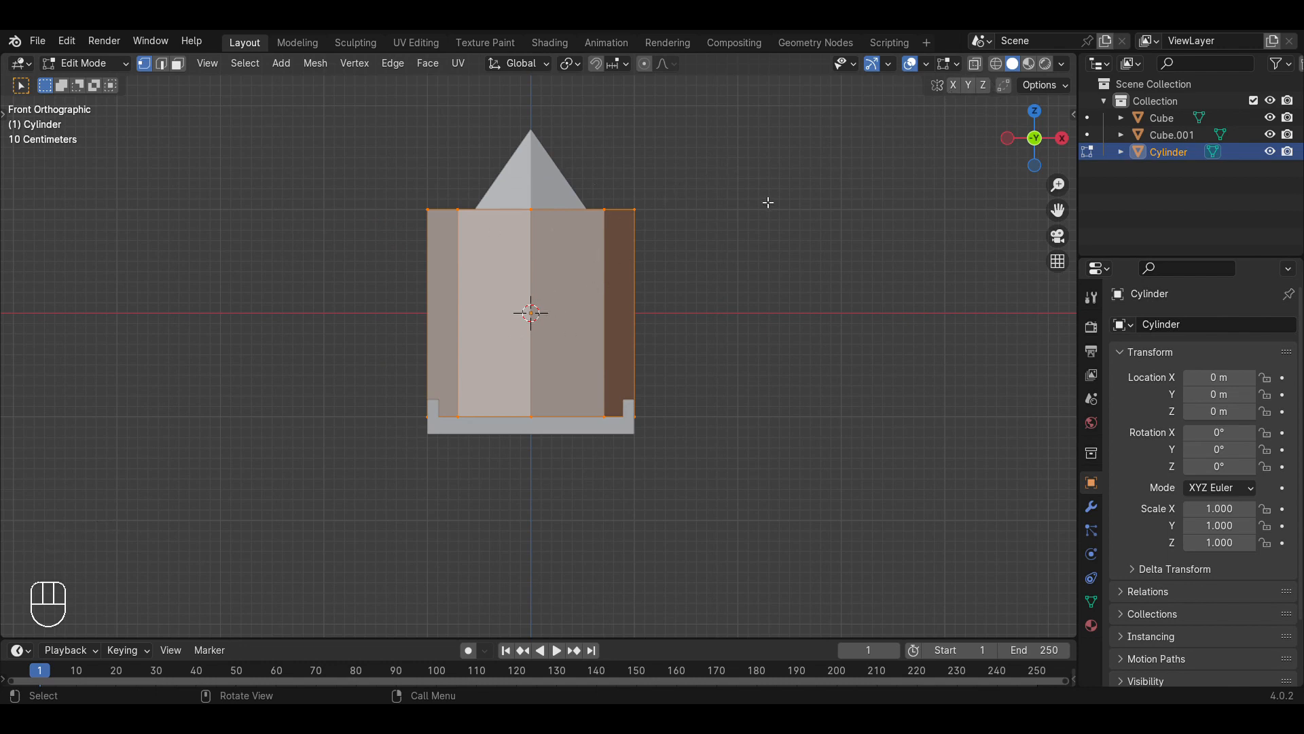
# In wireframe shading, move the cylinder mesh straight down along Z until its upper end overlaps the crossguard.
pyautogui.click(1002, 63)
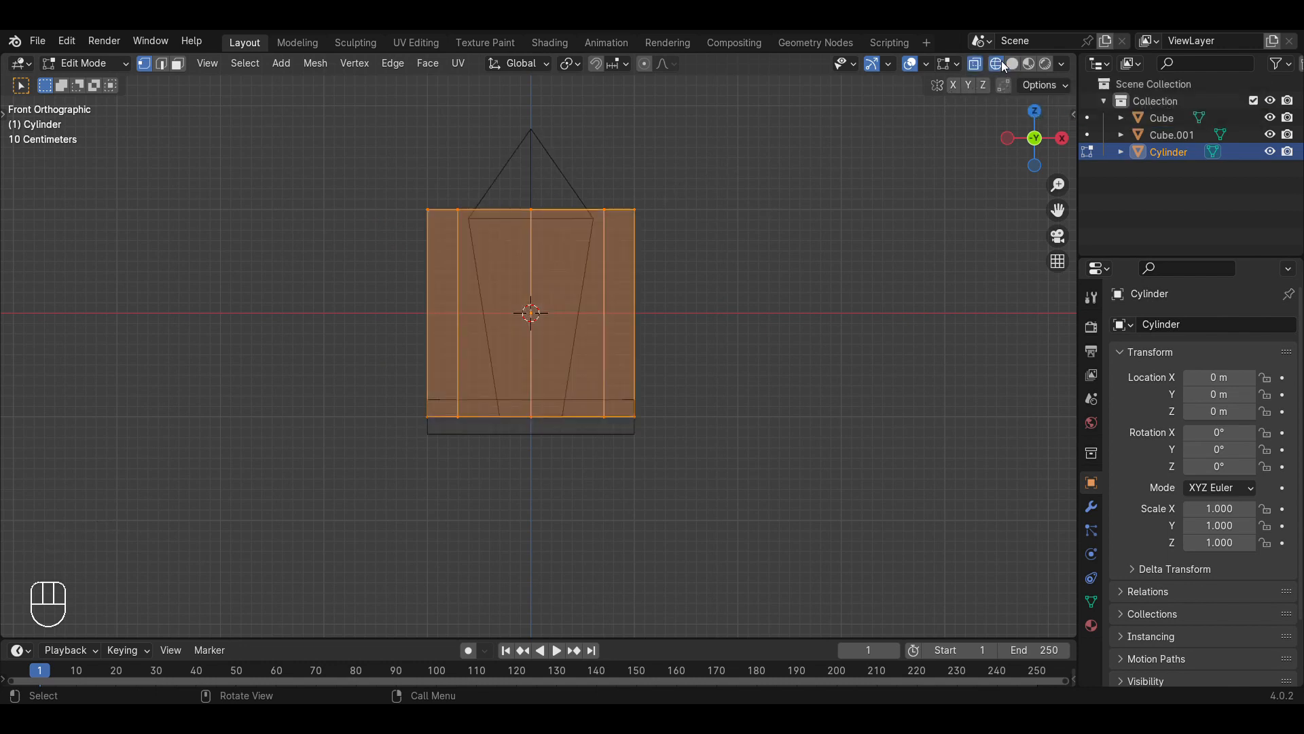
pyautogui.press('g')
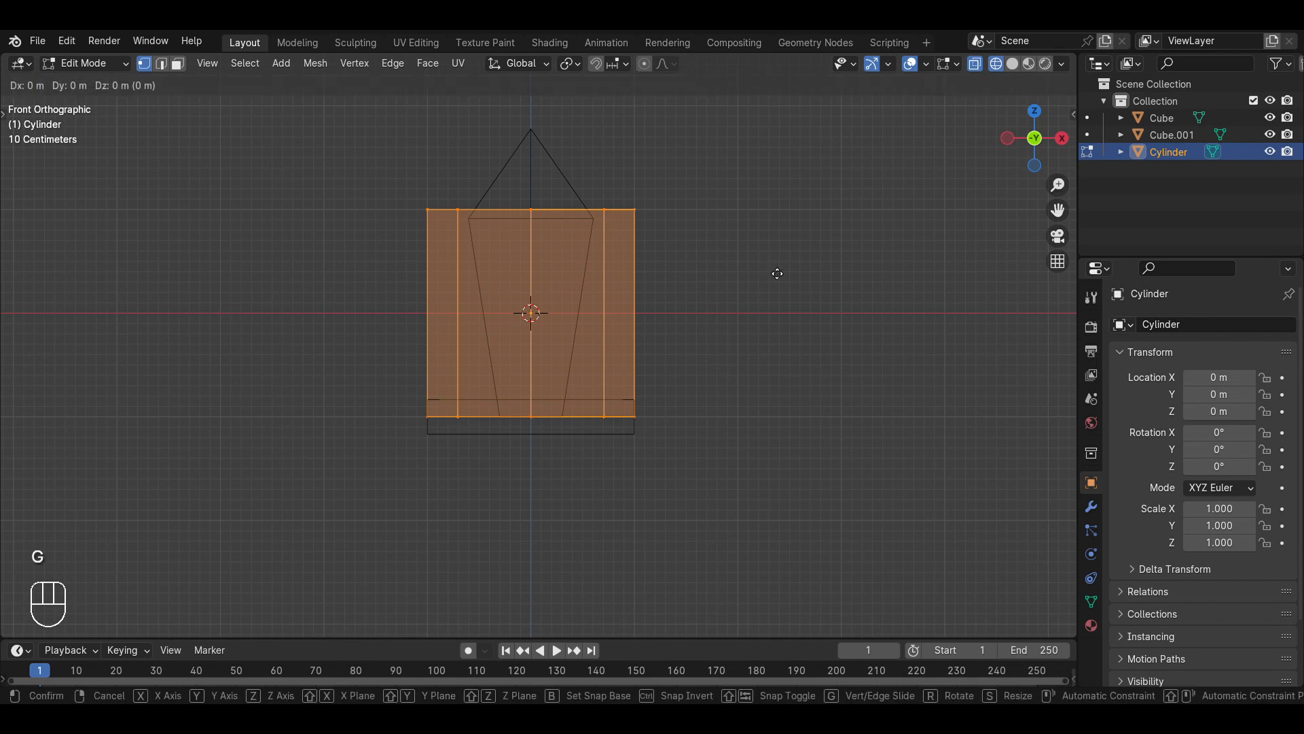
pyautogui.press('z')
pyautogui.click(782, 472)
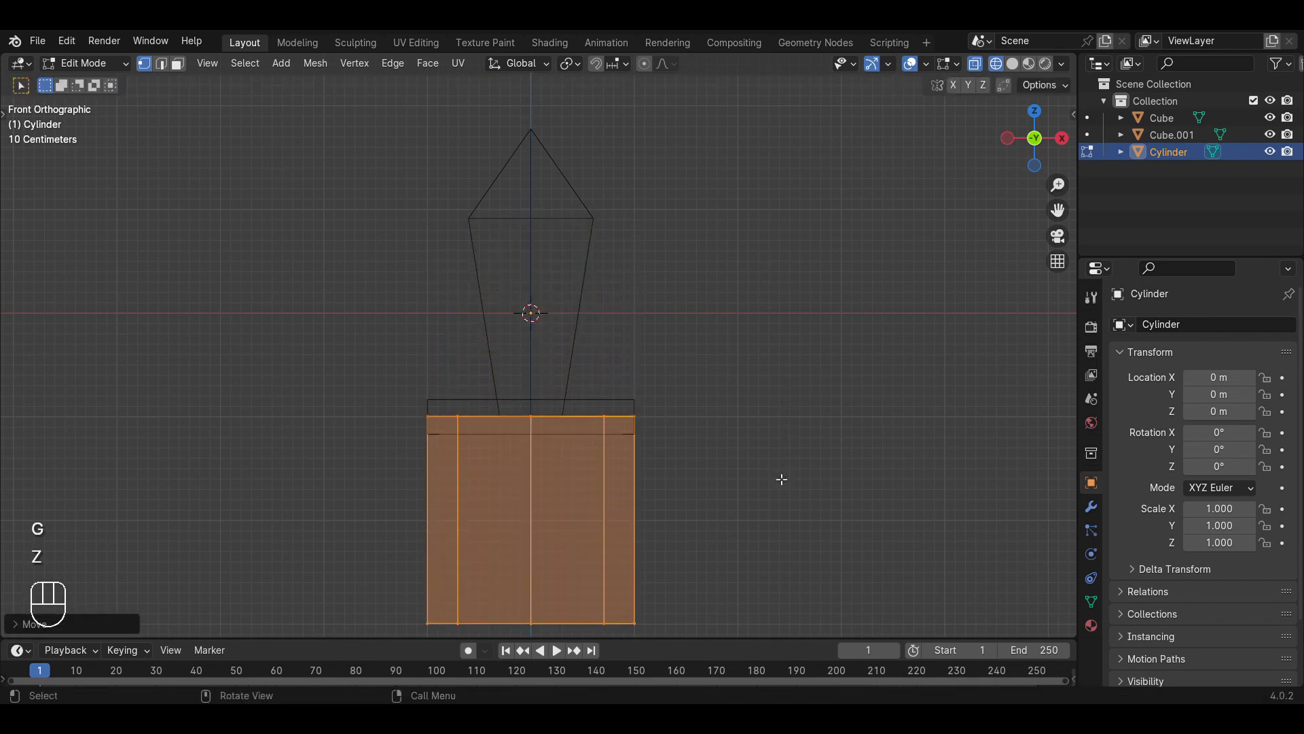
pyautogui.keyDown('shift'); pyautogui.moveTo(781, 477); pyautogui.dragTo(775, 353, button='middle'); pyautogui.keyUp('shift')
pyautogui.moveTo(888, 355); pyautogui.dragTo(676, 394, button='middle')
pyautogui.press('KP_1')
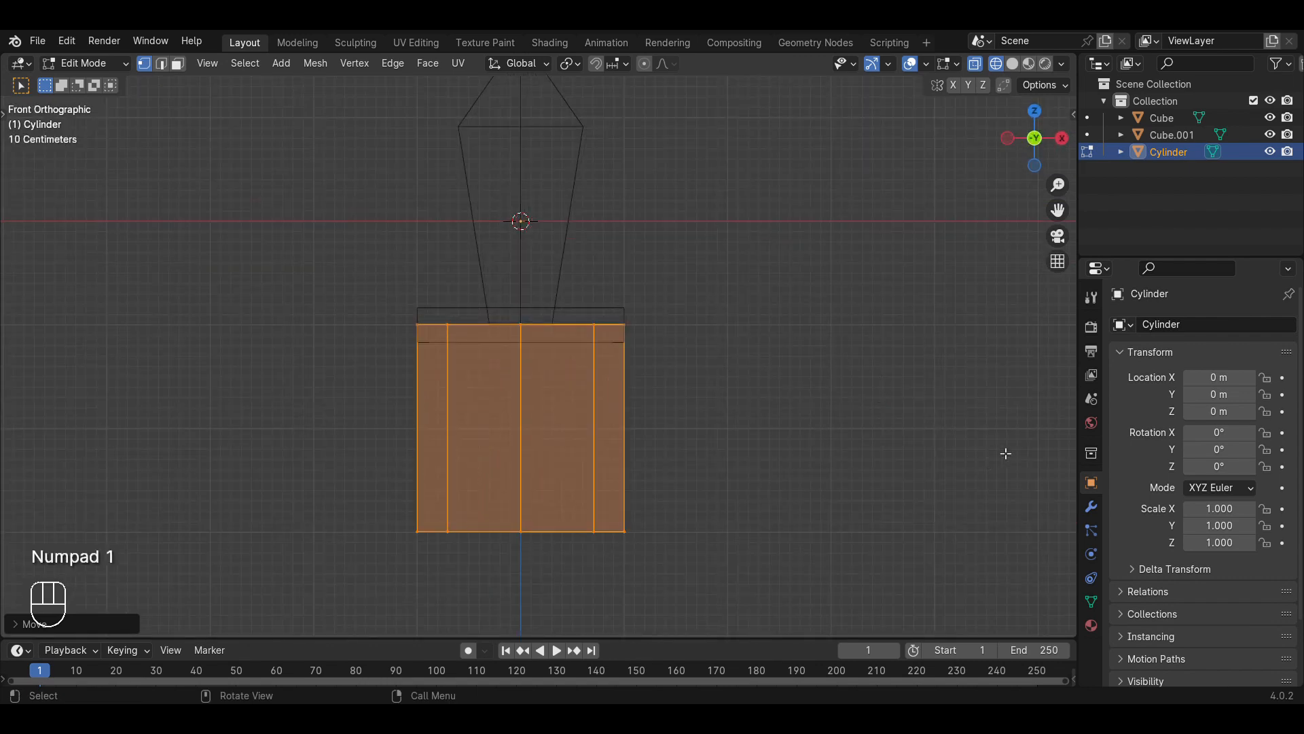
# Shrink the cylinder uniformly to about a fifth of its size, and stretch it along Z into a handle.
pyautogui.press('s')
pyautogui.click(617, 430)
pyautogui.press('s')
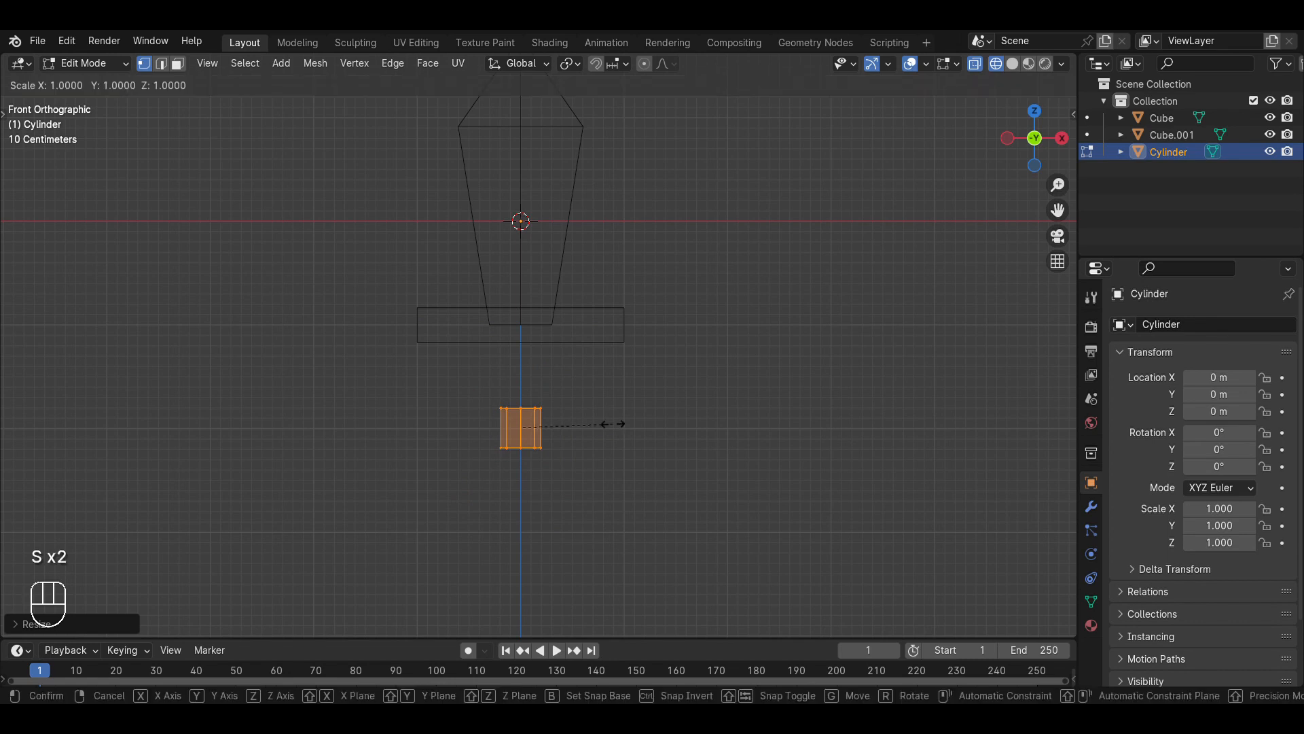
pyautogui.press('z')
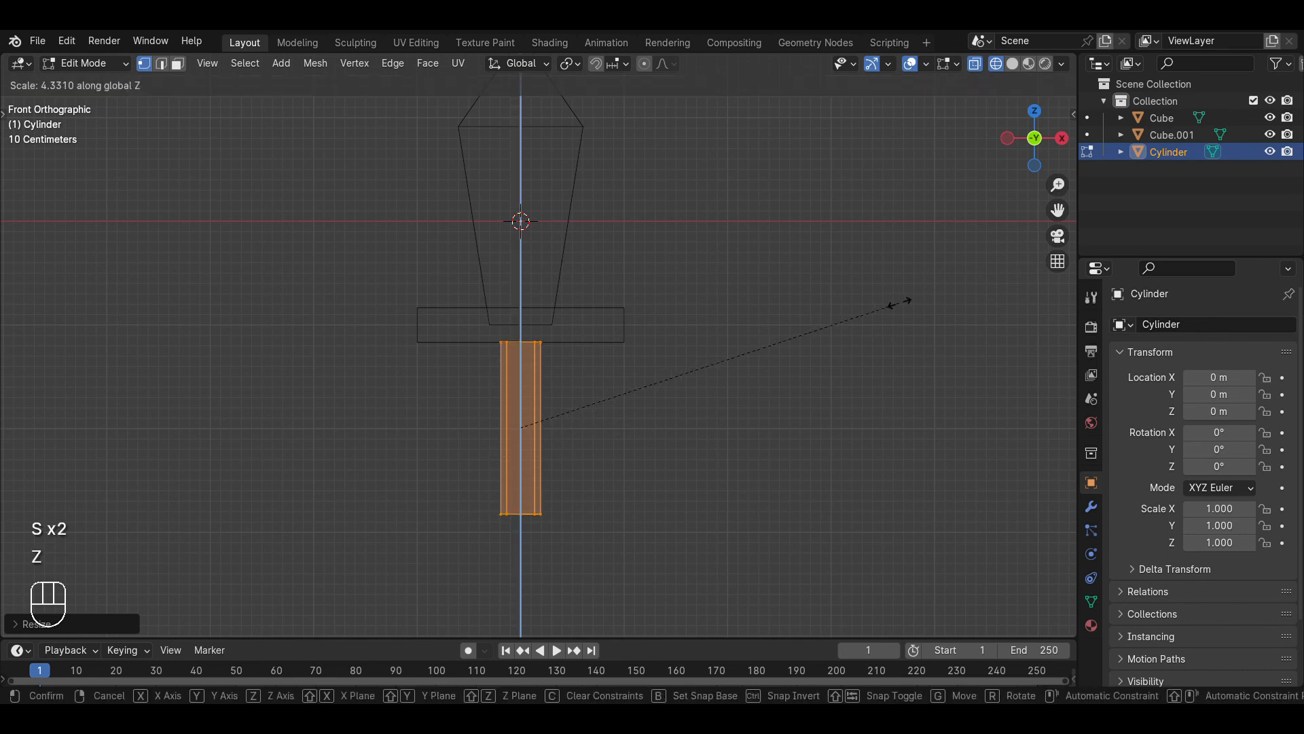
pyautogui.click(840, 324)
# Move the handle up along Z against the crossguard and return to solid shading.
pyautogui.press('g')
pyautogui.press('z')
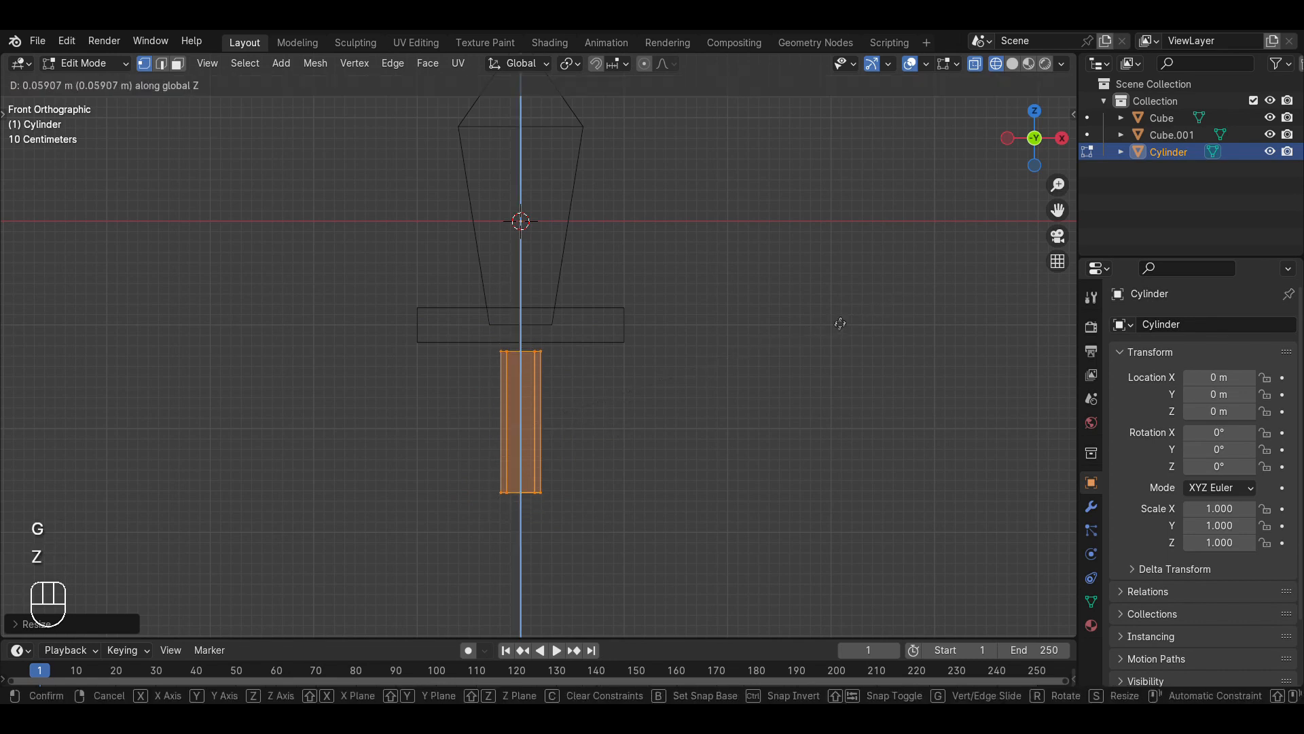
pyautogui.click(843, 300)
pyautogui.press('z')
pyautogui.click(866, 300)
pyautogui.moveTo(852, 302); pyautogui.dragTo(800, 309, button='middle')
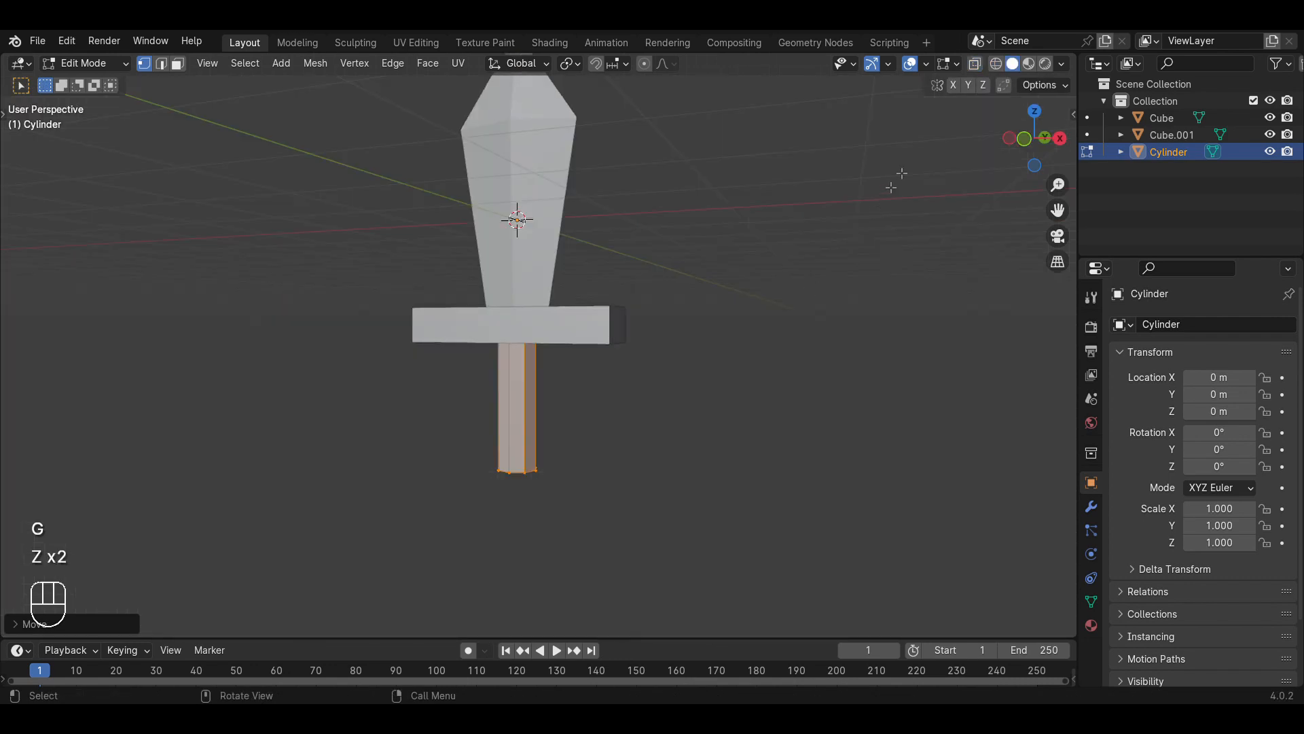
pyautogui.moveTo(703, 237); pyautogui.dragTo(733, 275, button='middle')
# Undo the last four moves and scalings of the cylinder mesh.
pyautogui.press('KP_1')
pyautogui.hotkey('ctrl', 'z')
pyautogui.hotkey('ctrl', 'z')
pyautogui.hotkey('ctrl', 'z')
pyautogui.hotkey('ctrl', 'z')
pyautogui.keyDown('shift'); pyautogui.moveTo(826, 277); pyautogui.dragTo(777, 201, button='middle'); pyautogui.keyUp('shift')
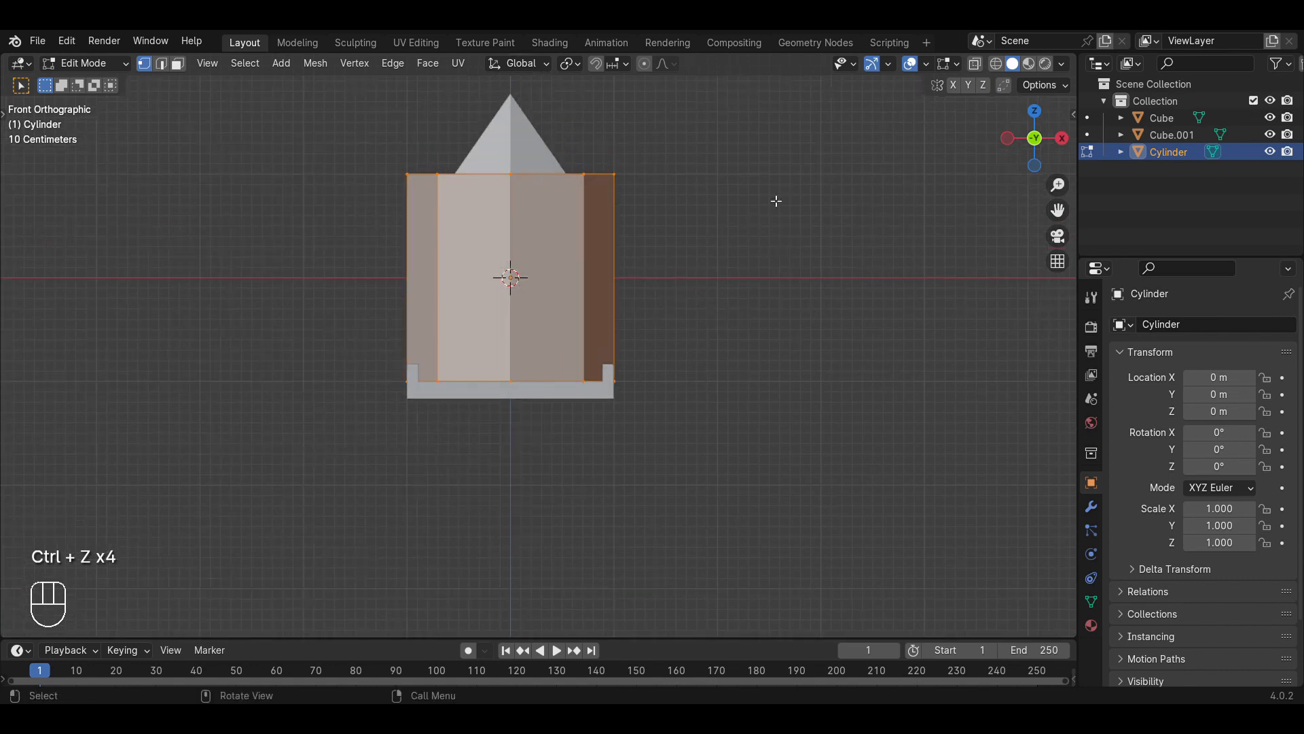
# Move the full-size cylinder mesh down along Z until its upper end sits within the crossguard.
pyautogui.press('g')
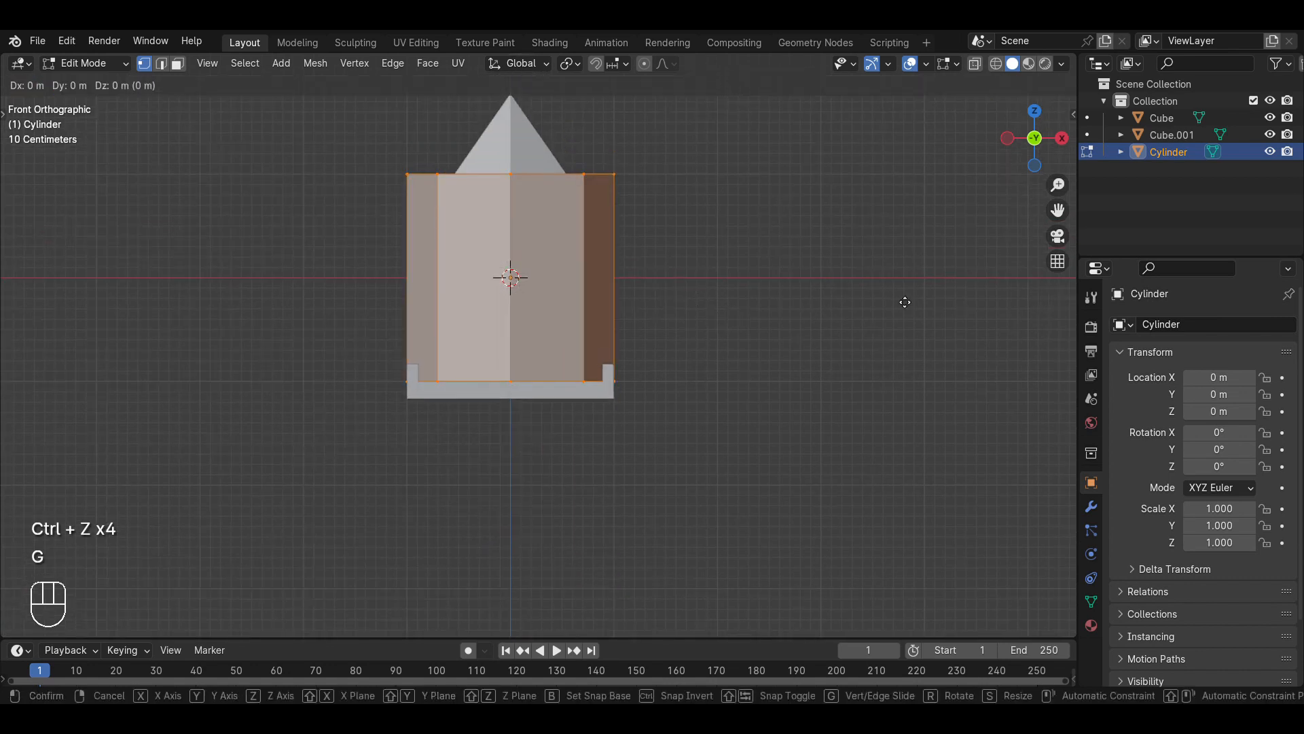
pyautogui.press('z')
pyautogui.click(924, 434)
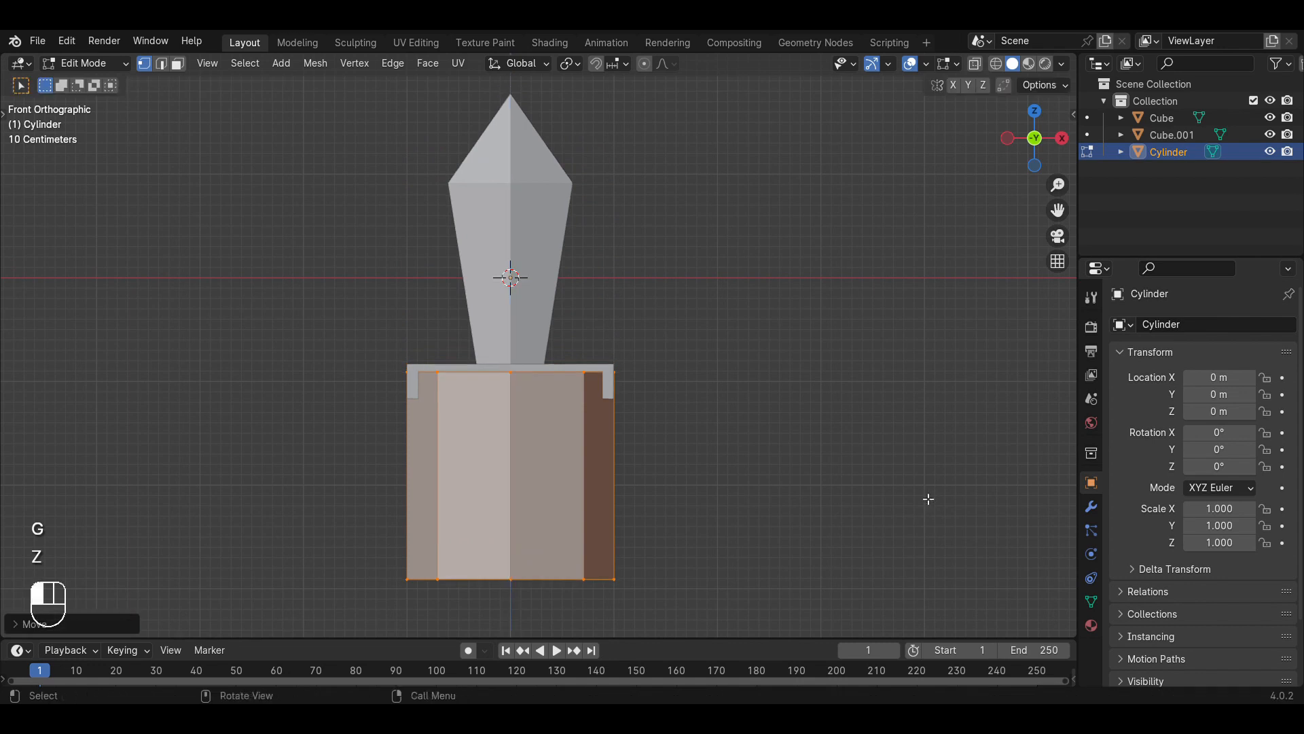
# Scale the cylinder to about 0.59 along Z and move it up about 0.256 m into the crossguard.
pyautogui.keyDown('shift'); pyautogui.moveTo(924, 434); pyautogui.dragTo(906, 364, button='middle'); pyautogui.keyUp('shift')
pyautogui.press('s')
pyautogui.press('z')
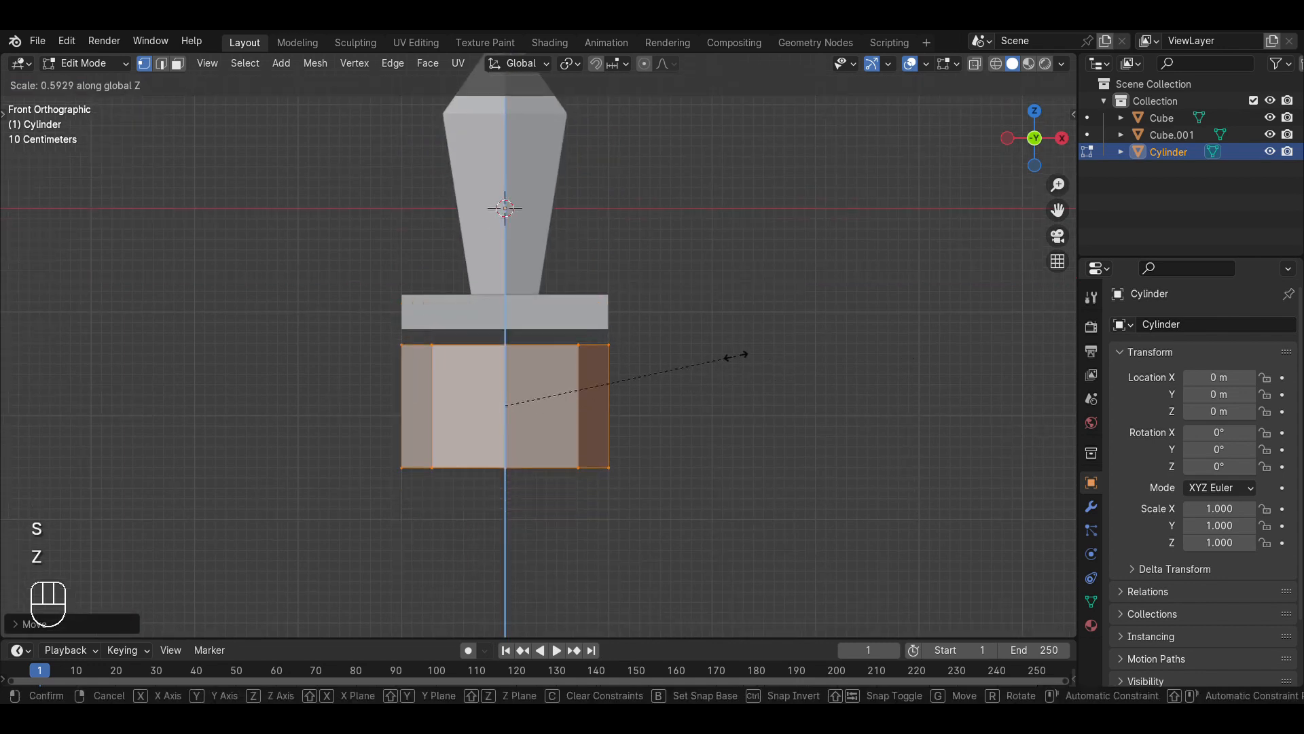
pyautogui.click(737, 359)
pyautogui.press('g')
pyautogui.press('z')
pyautogui.click(753, 335)
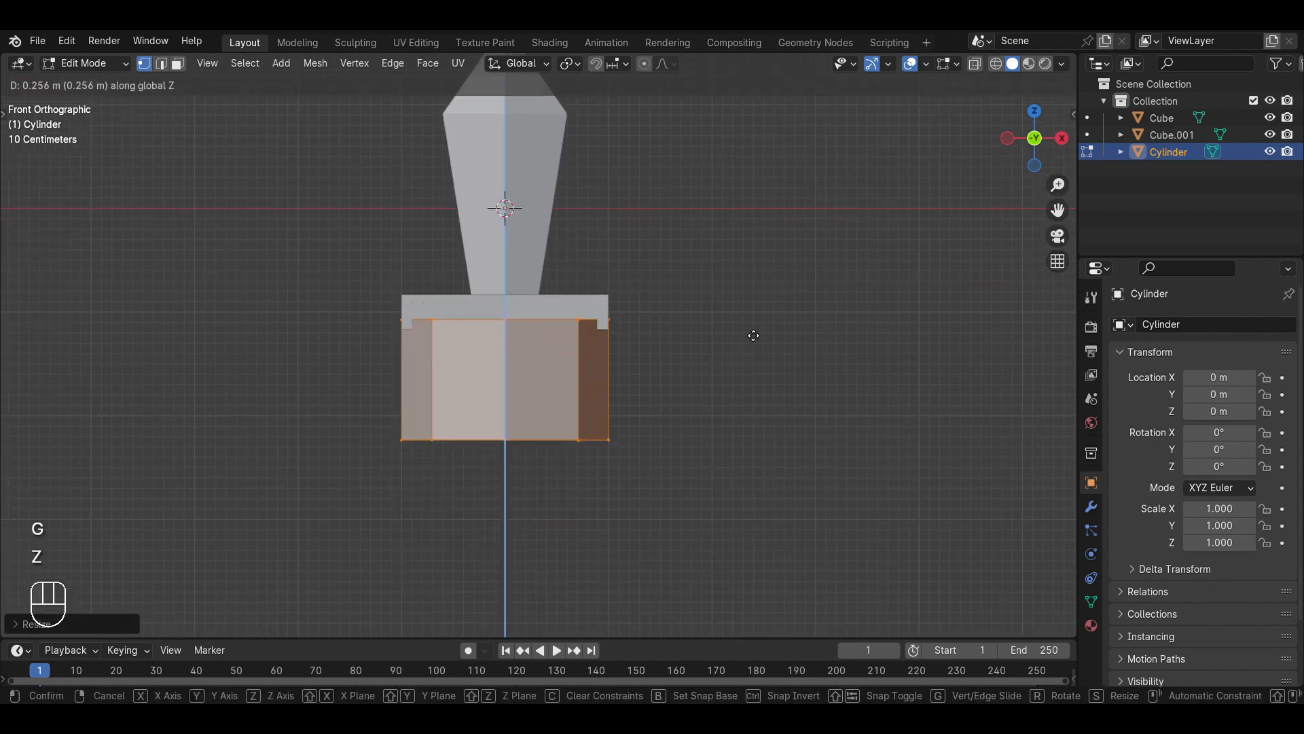
pyautogui.moveTo(862, 410); pyautogui.dragTo(671, 375, button='middle')
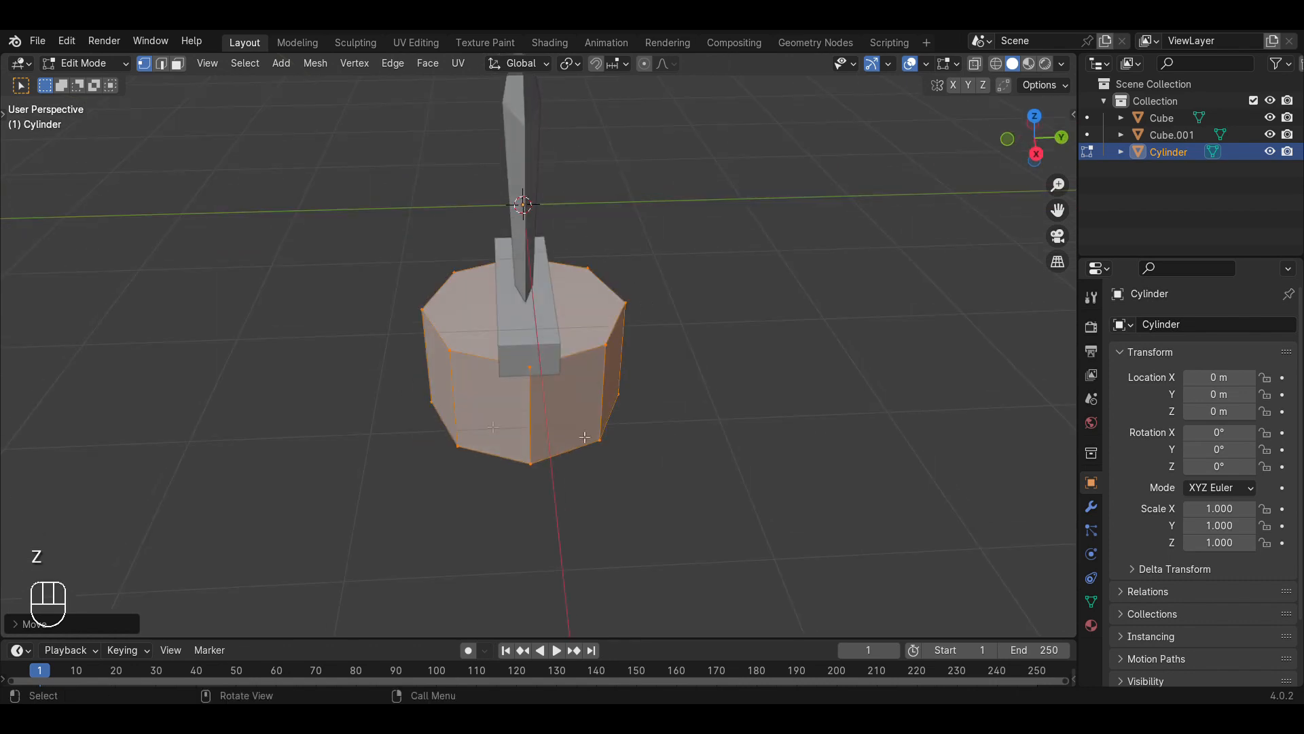
pyautogui.press('KP_1')
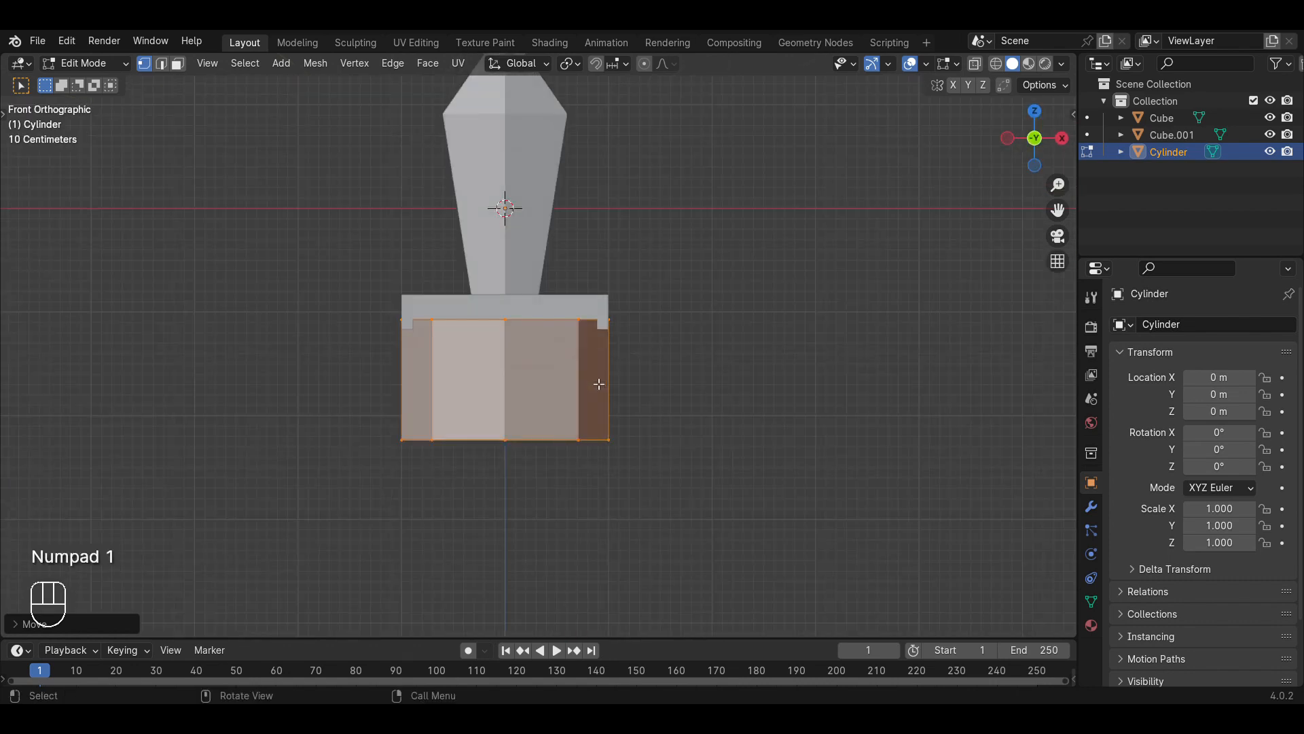
pyautogui.press('s')
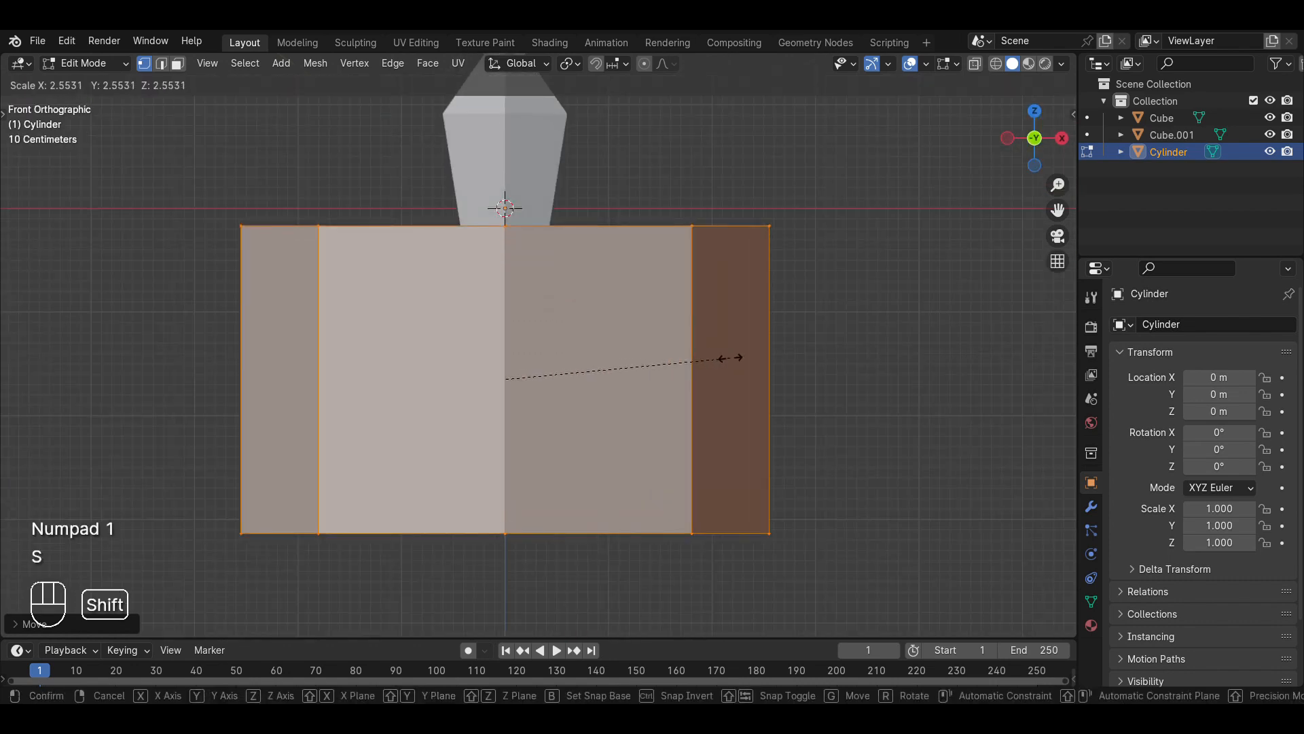
pyautogui.hotkey('shift', 'z')
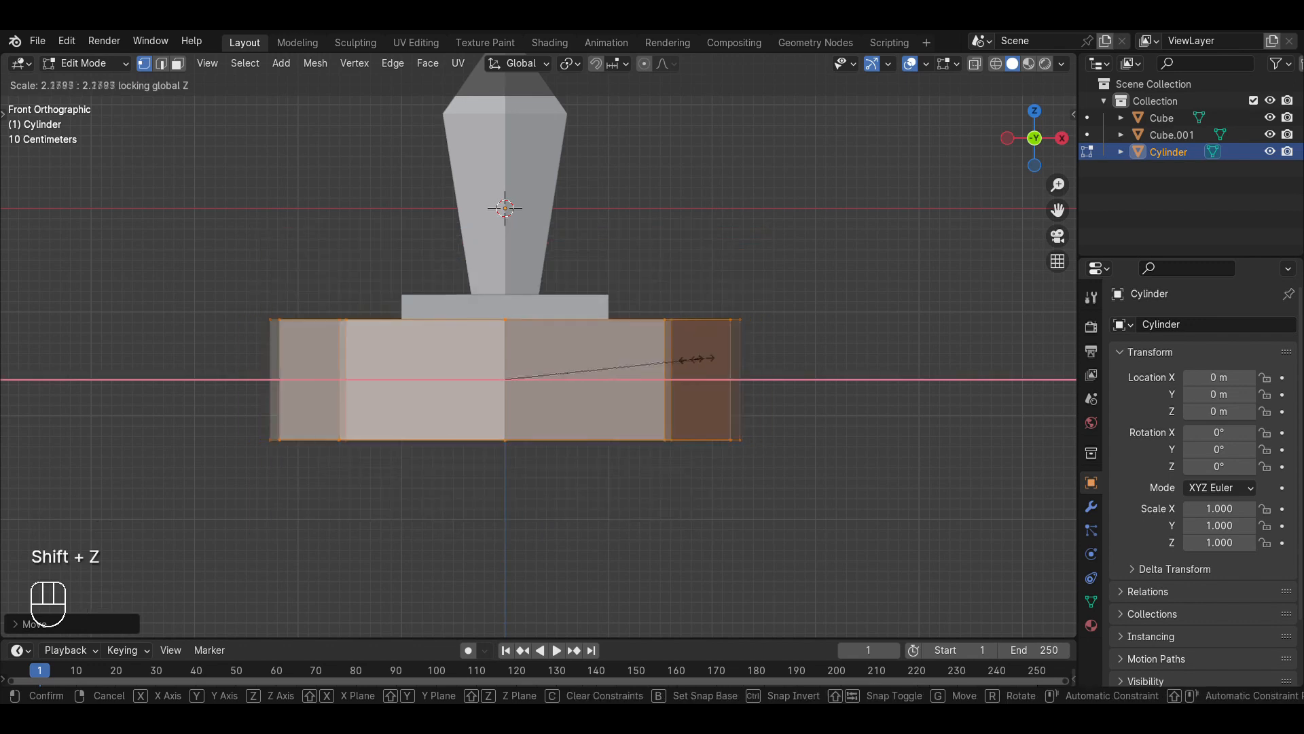
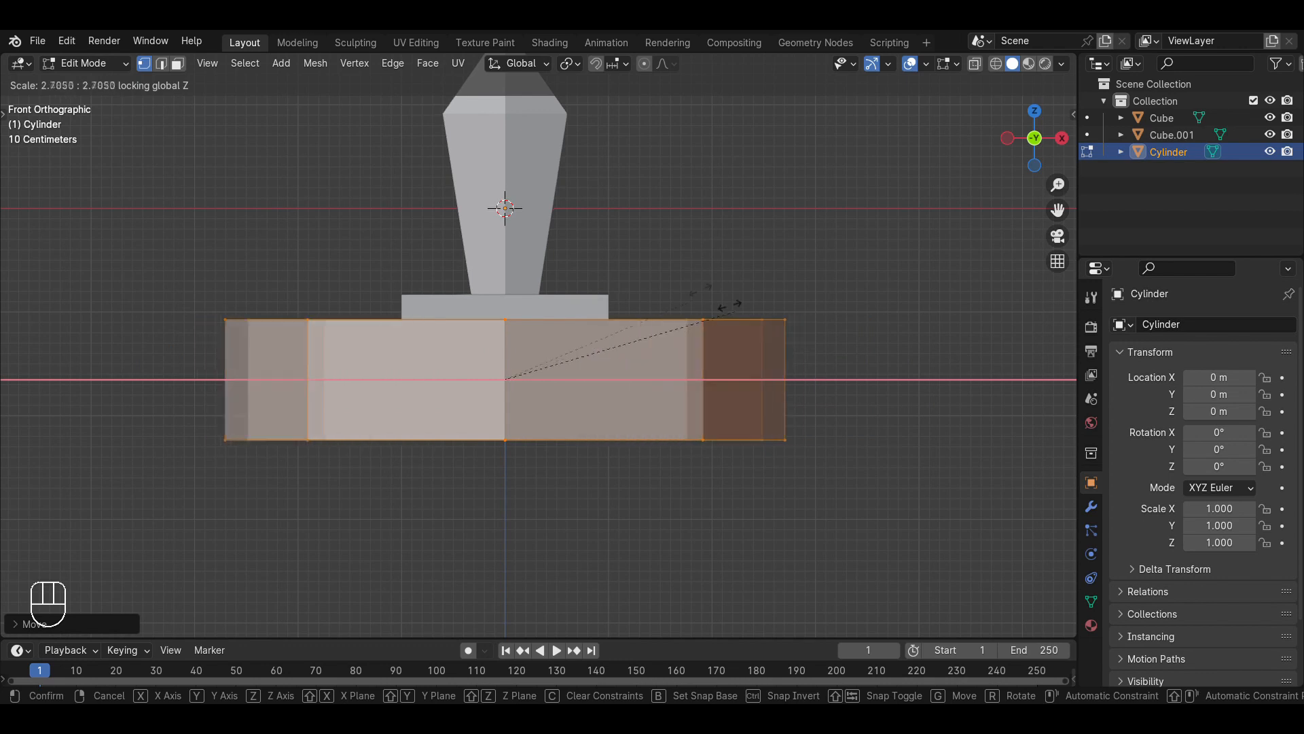
pyautogui.rightClick(832, 314)
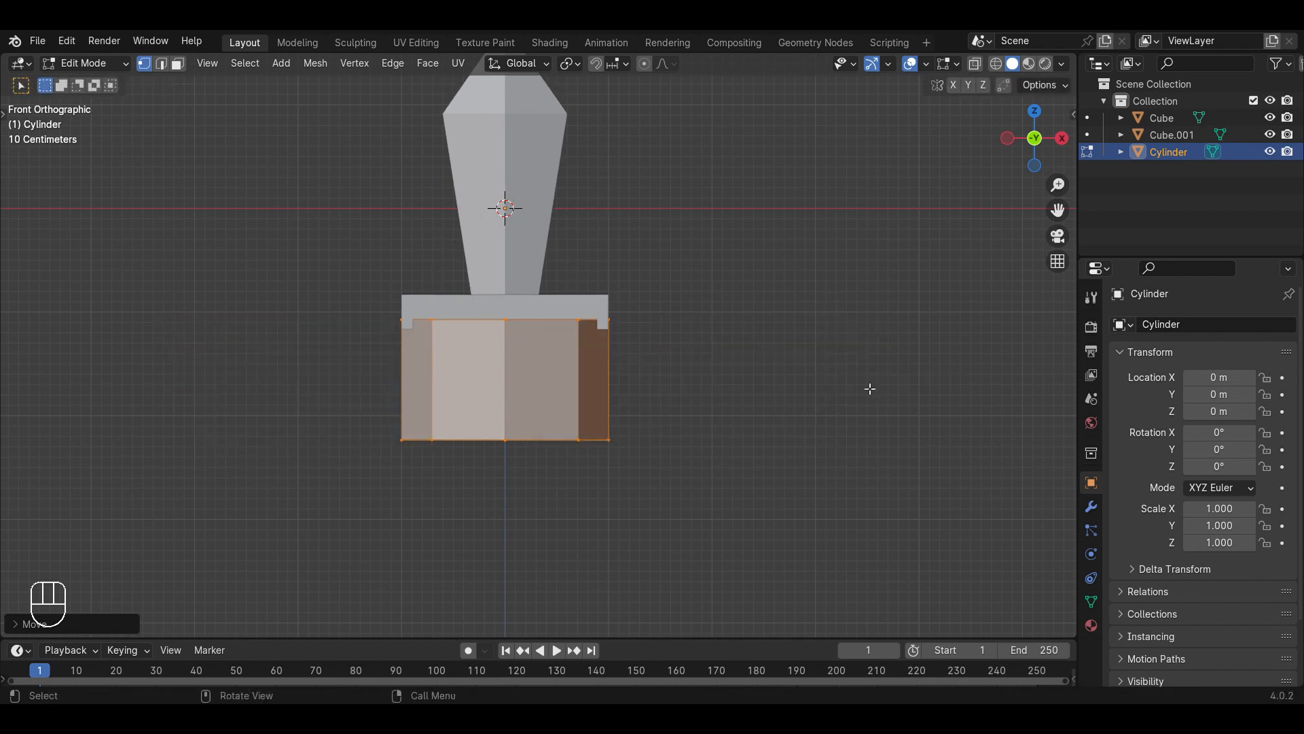
# Scale the cylinder to about 0.156 on X and Y only, keeping its Z length, to form a thin handle.
pyautogui.press('s')
pyautogui.hotkey('shift', 'z')
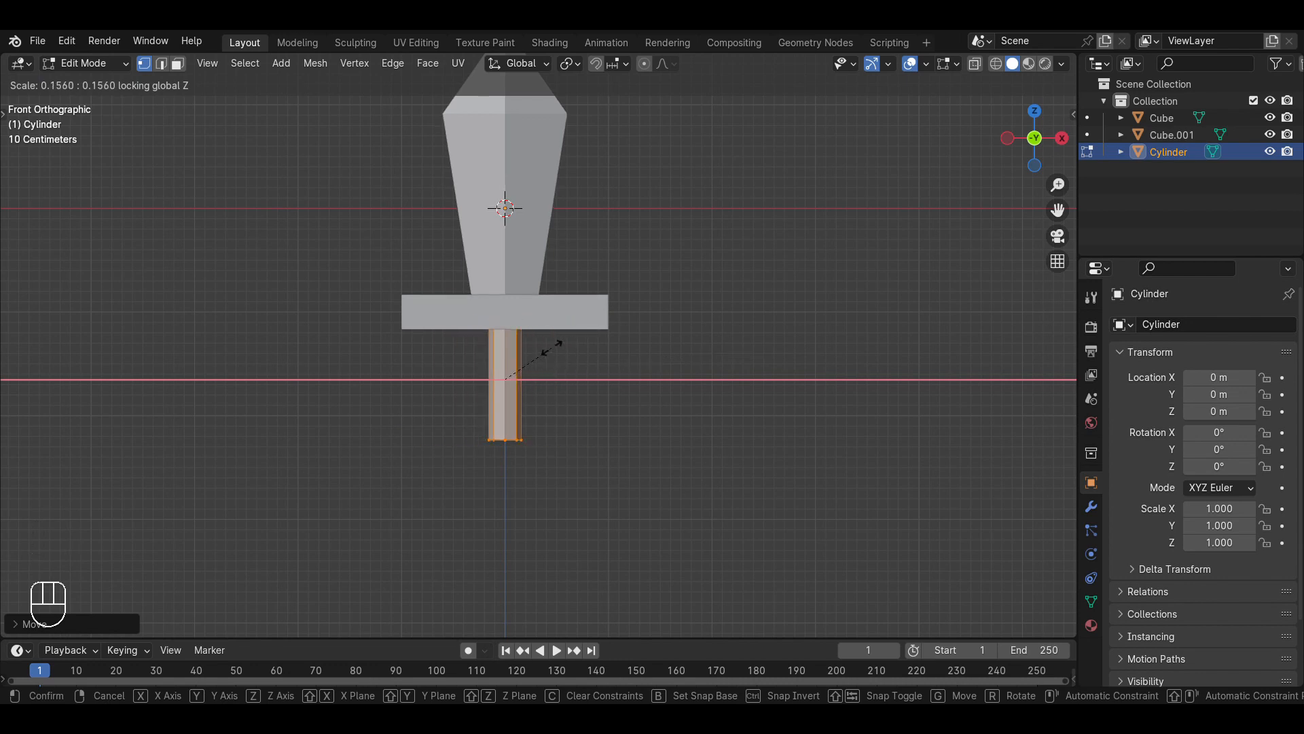
pyautogui.click(554, 351)
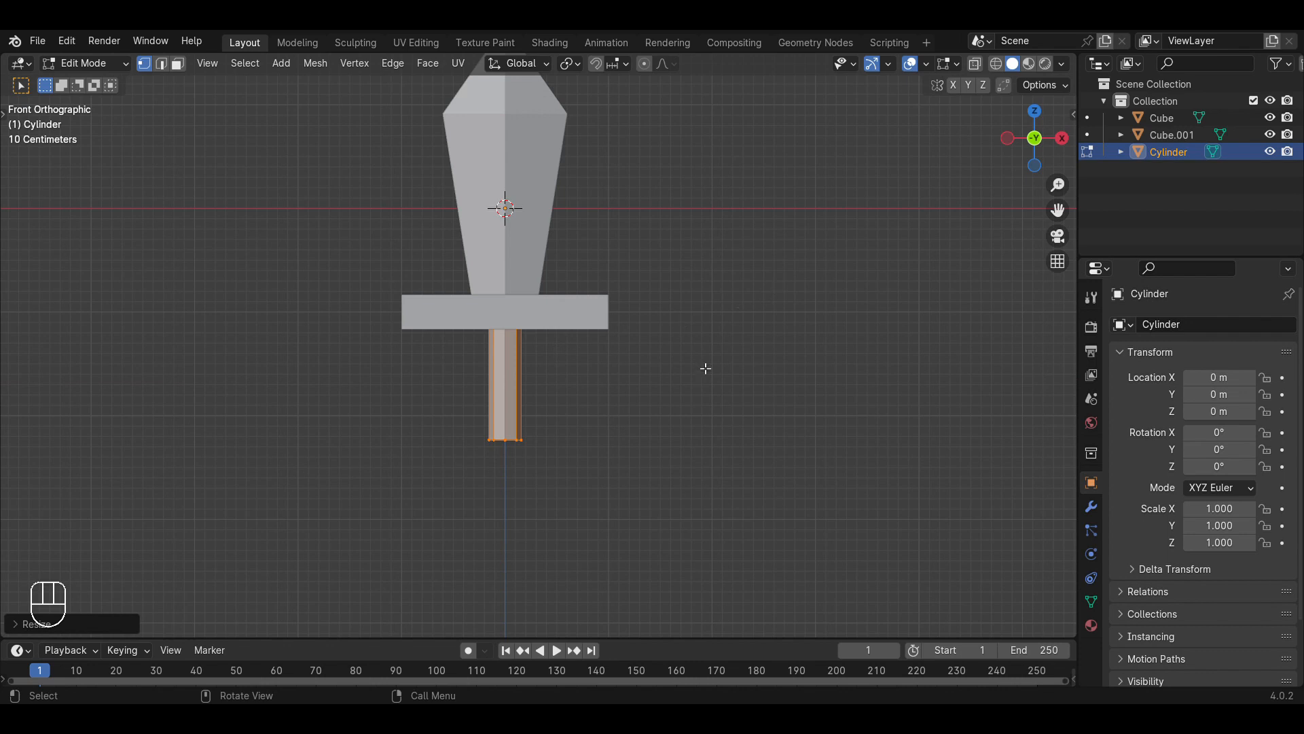
pyautogui.moveTo(705, 368); pyautogui.dragTo(645, 406, button='middle')
pyautogui.press('s')
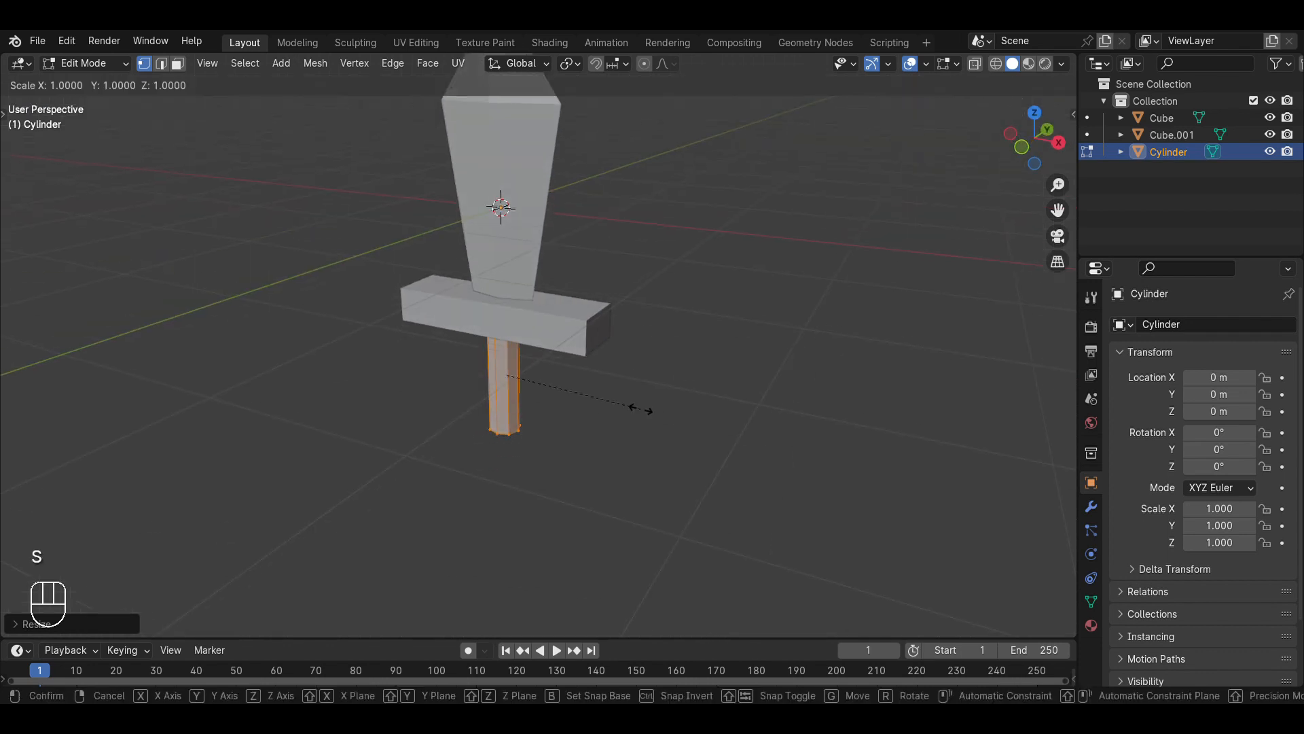
pyautogui.hotkey('shift', 'x')
pyautogui.hotkey('shift', 'd')
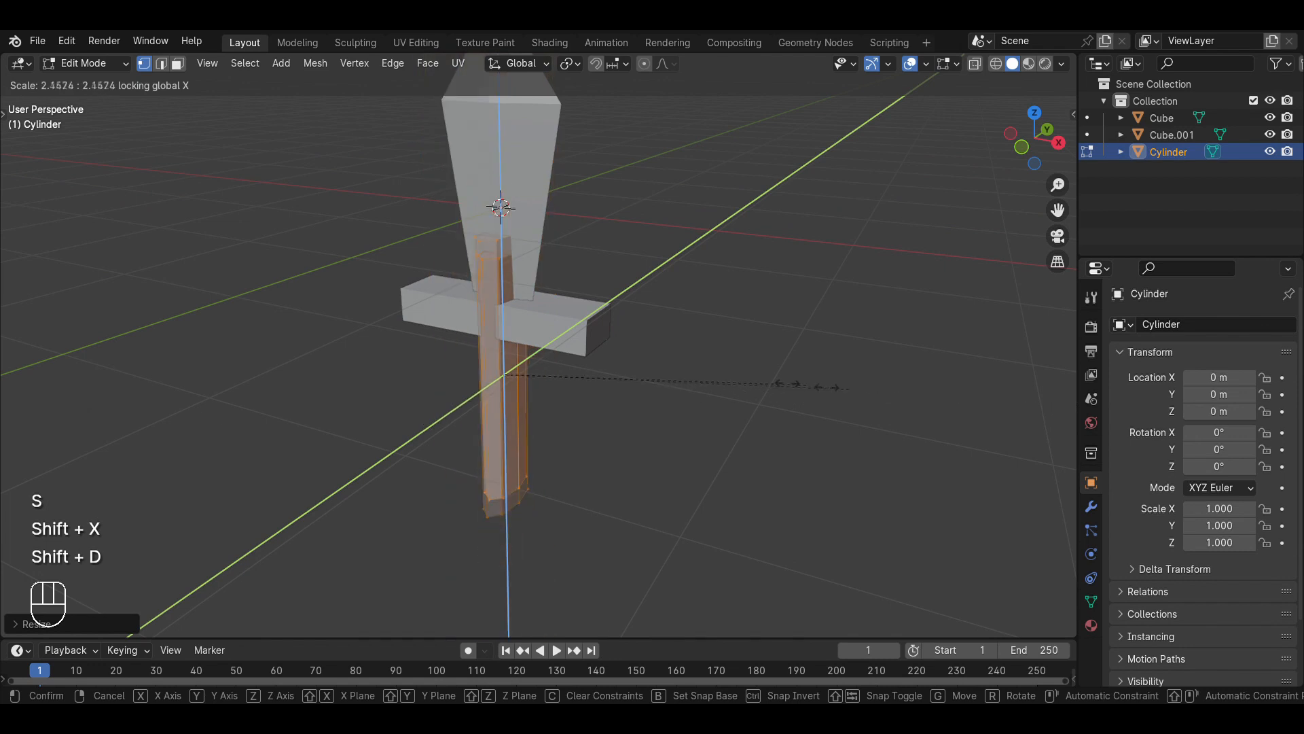
pyautogui.click(598, 369)
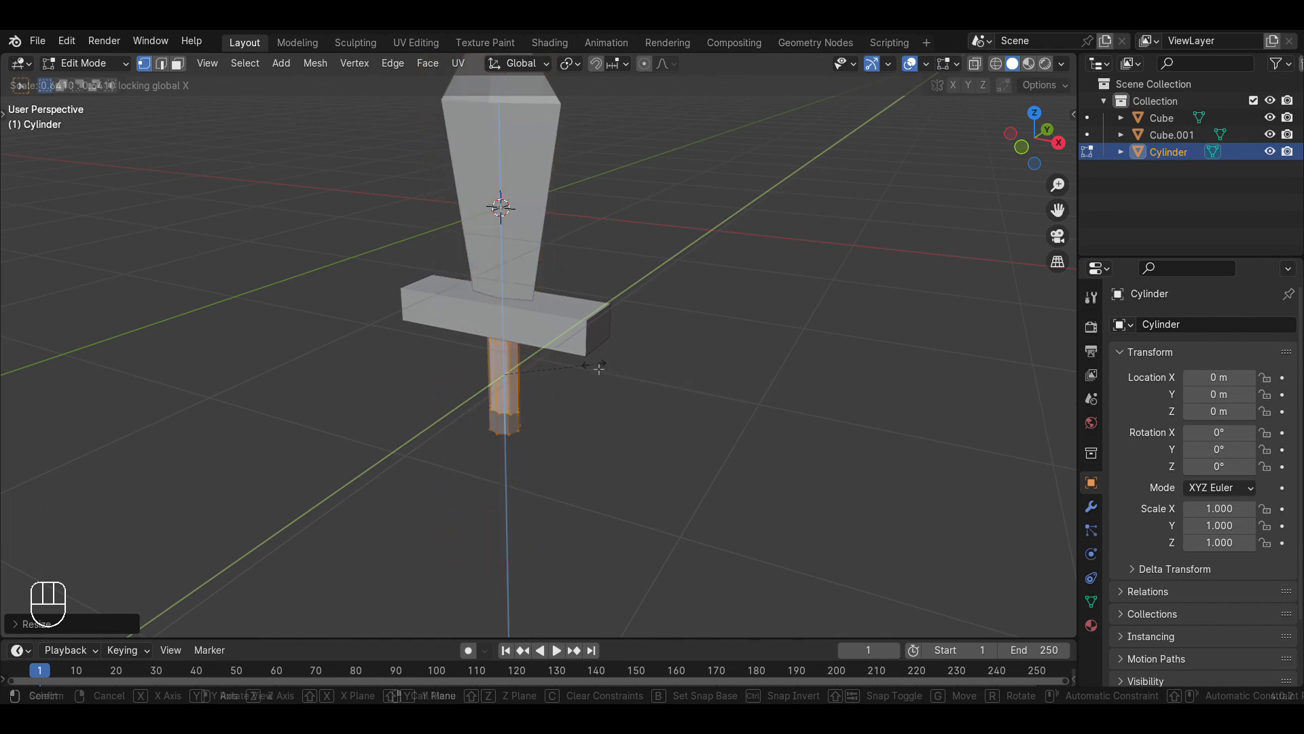
pyautogui.press('KP_1')
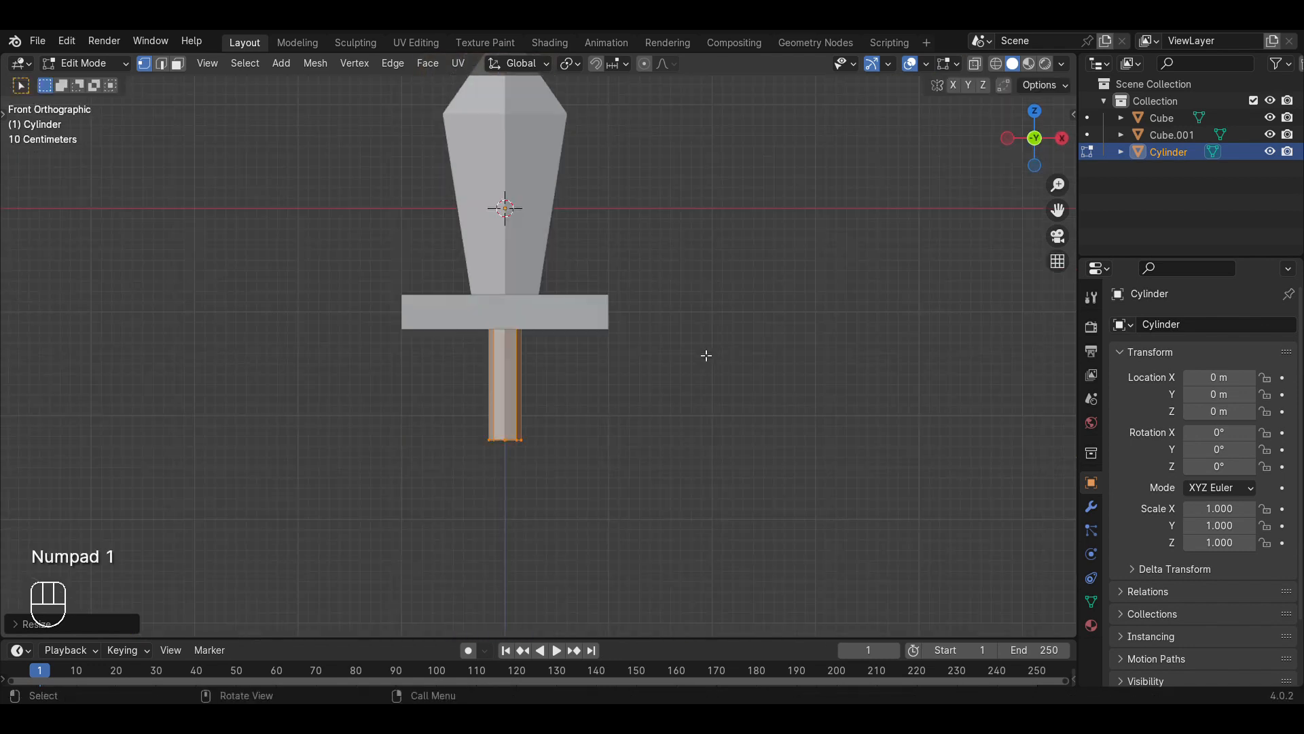
# Return to Object Mode and deselect all sword parts in front view.
pyautogui.press('Tab')
pyautogui.moveTo(684, 267); pyautogui.dragTo(759, 278, button='middle')
pyautogui.press('a')
pyautogui.press('KP_1')
pyautogui.press('a')
pyautogui.press('a')
pyautogui.press('a')
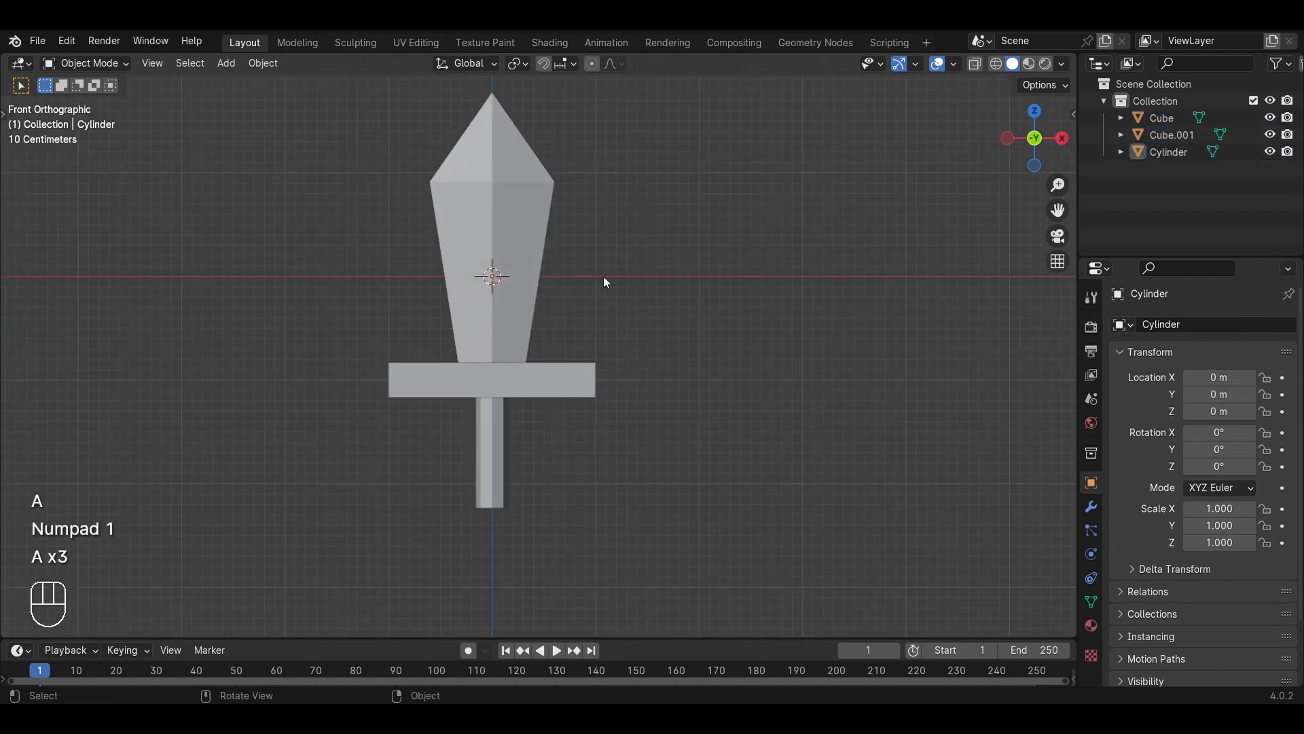
# Add a cube and move its mesh about 3.1 m down along Z to the lower end of the handle.
pyautogui.hotkey('shift', 'a')
pyautogui.moveTo(549, 197)
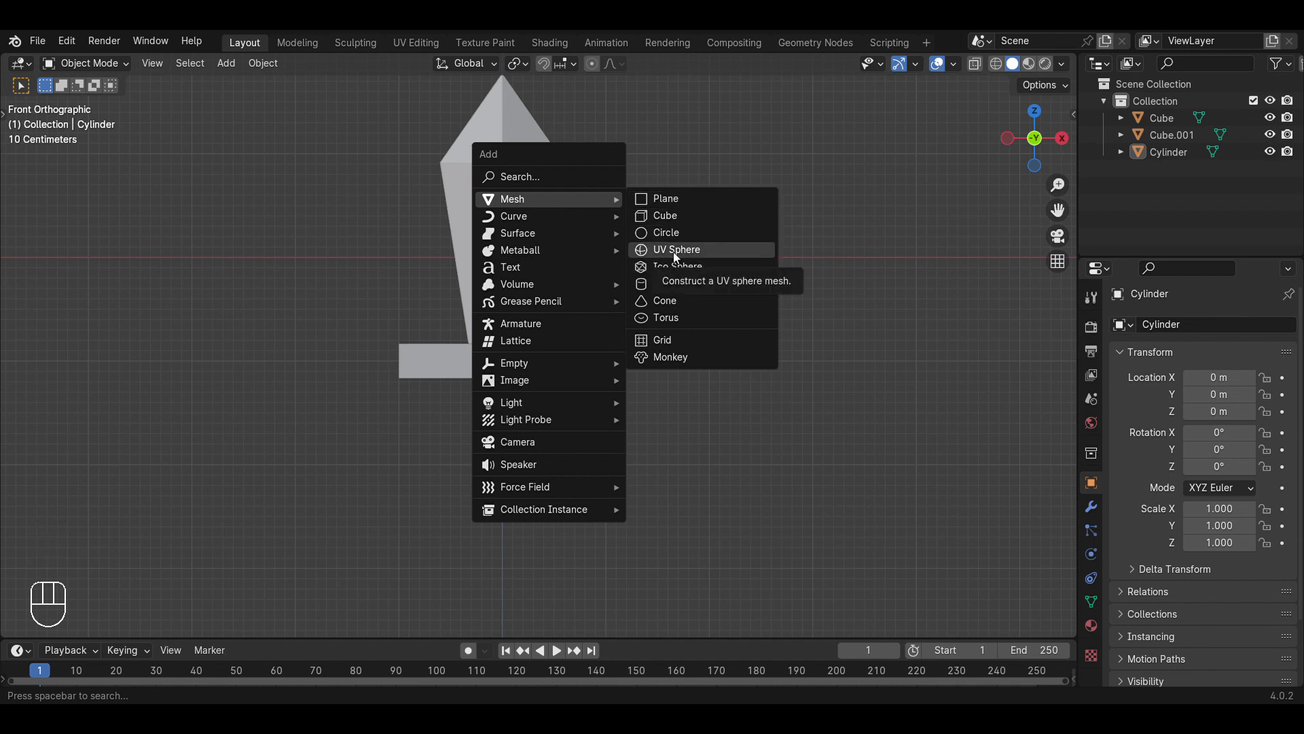
pyautogui.click(664, 215)
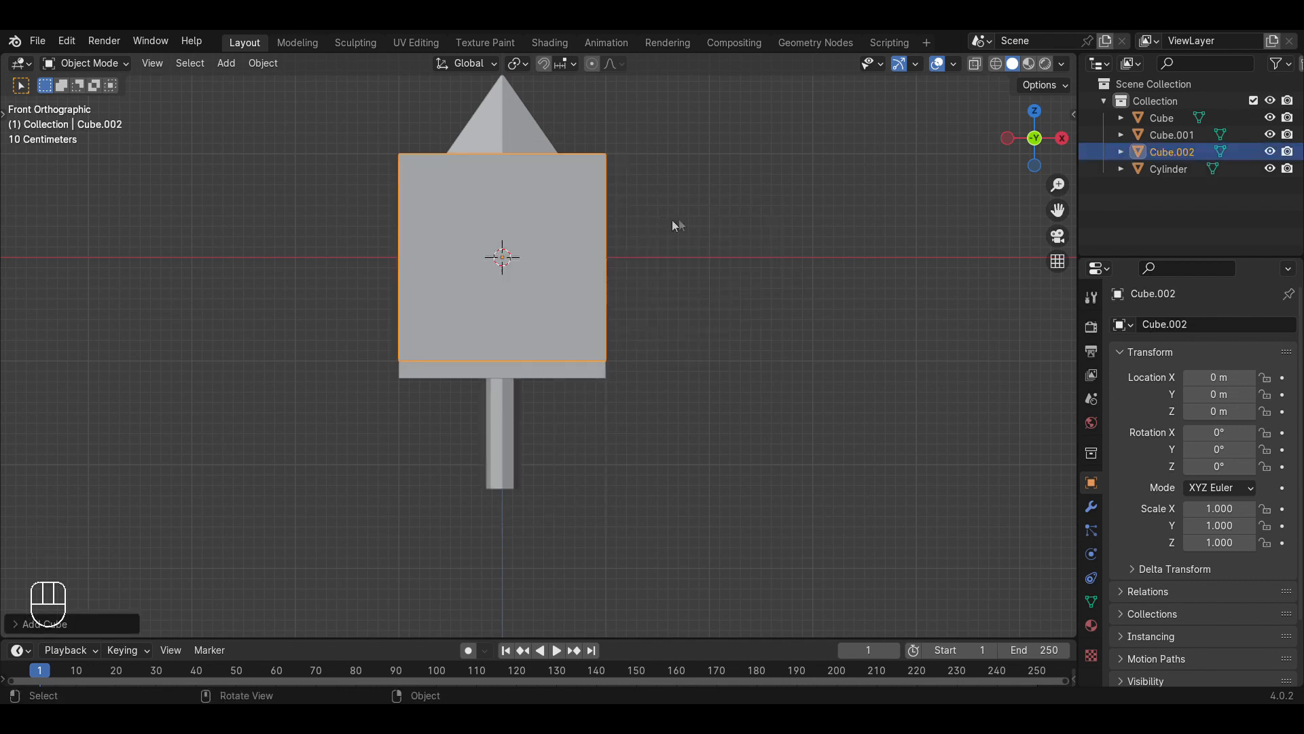
pyautogui.press('Tab')
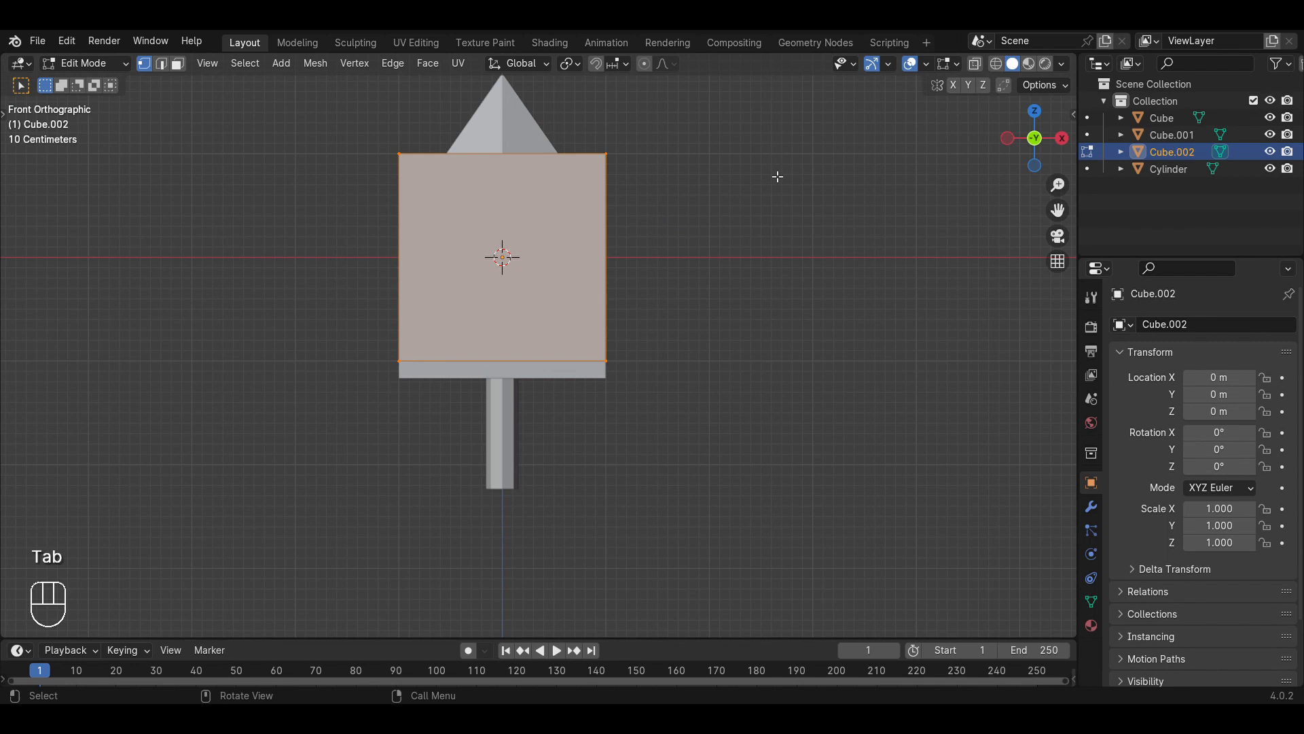
pyautogui.press('g')
pyautogui.press('z')
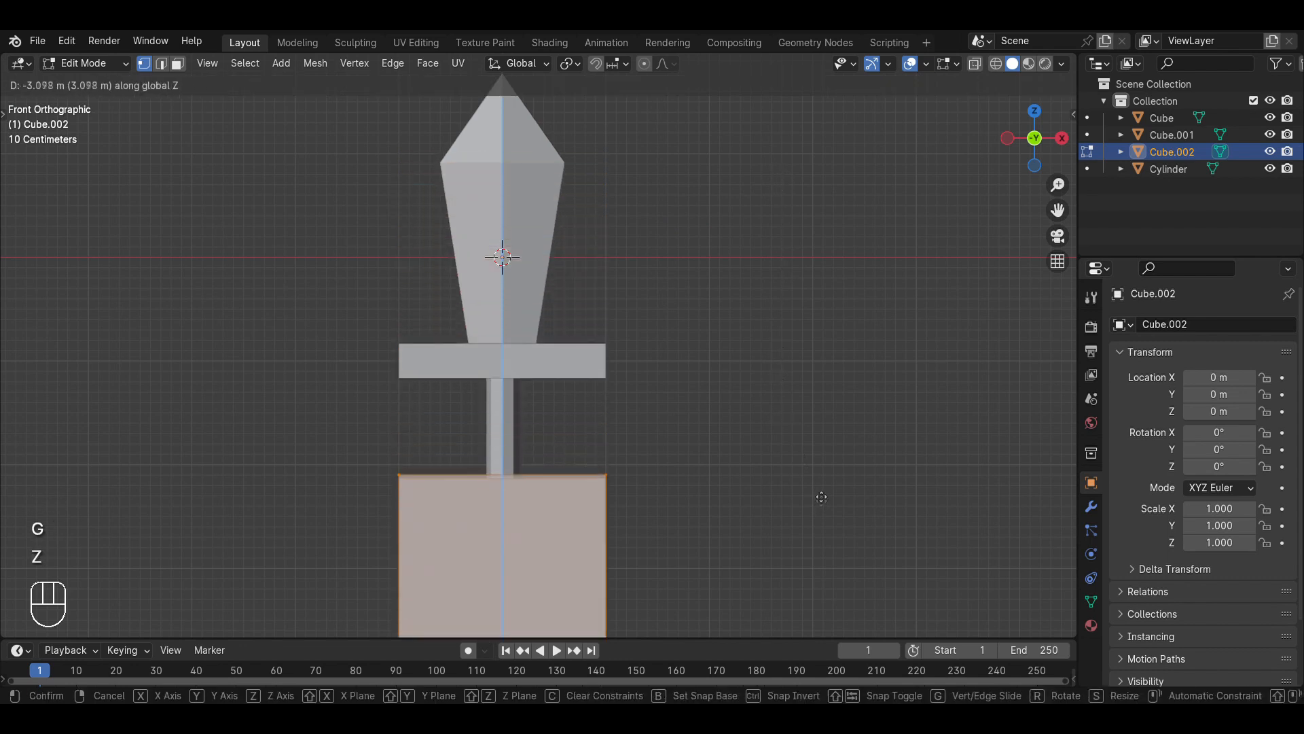
pyautogui.click(822, 497)
# Scale the new cube to about 0.2, move it up along Z over the handle's lower end, and enlarge it slightly as a pommel.
pyautogui.keyDown('shift'); pyautogui.moveTo(821, 492); pyautogui.dragTo(812, 315, button='middle'); pyautogui.keyUp('shift')
pyautogui.press('s')
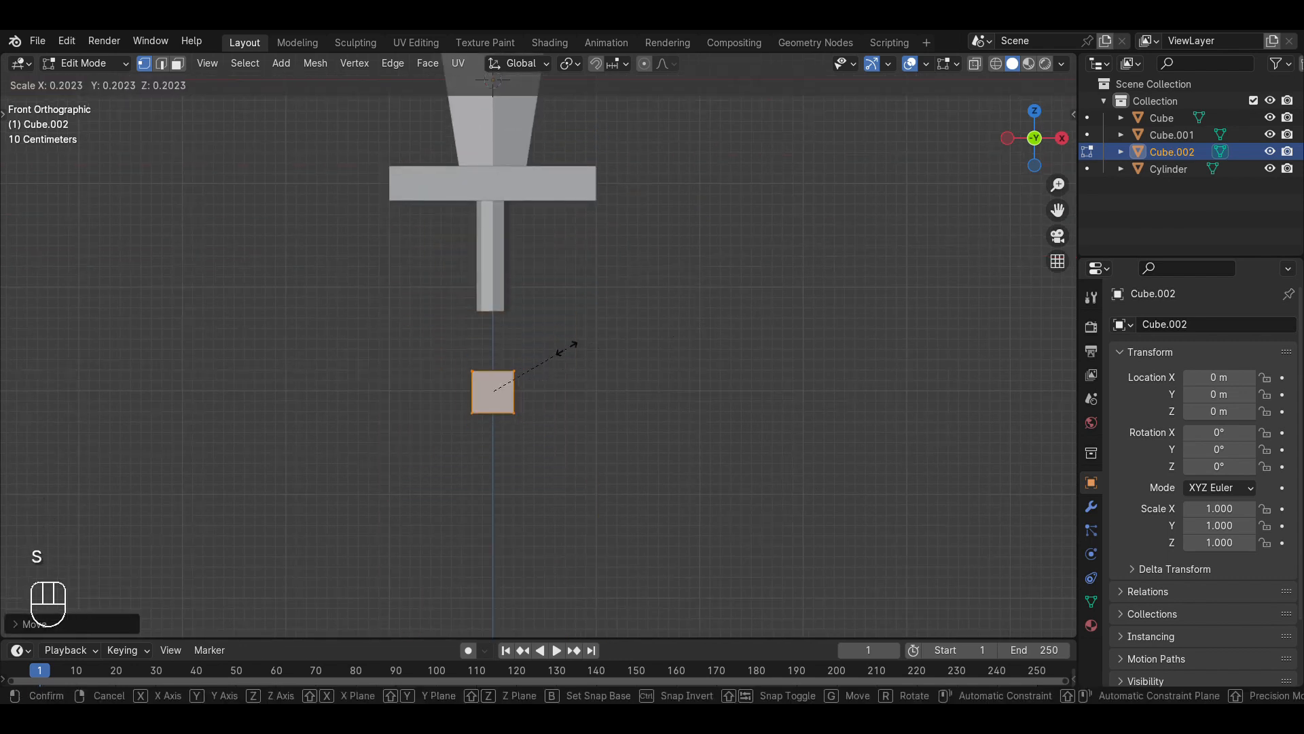
pyautogui.click(573, 350)
pyautogui.press('g')
pyautogui.press('z')
pyautogui.click(598, 281)
pyautogui.press('s')
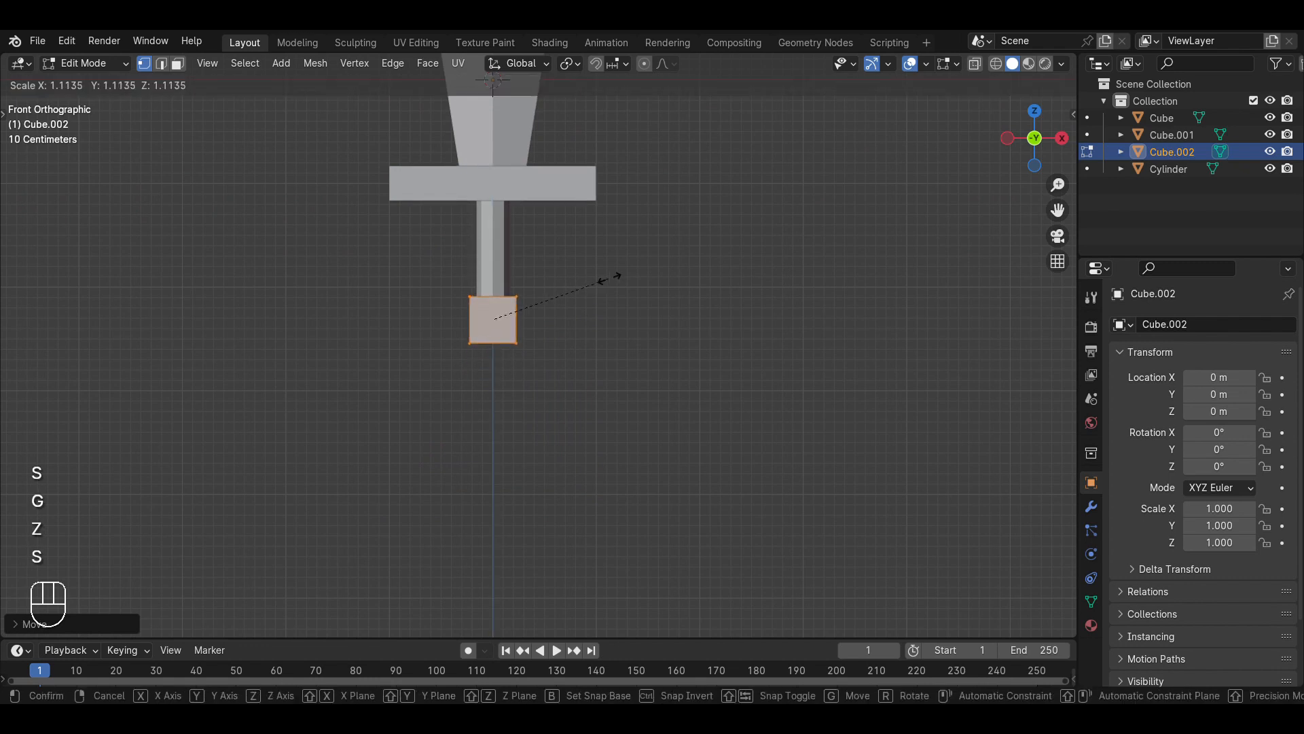
pyautogui.click(601, 281)
pyautogui.scroll(4, 506, 288)
pyautogui.keyDown('shift'); pyautogui.moveTo(566, 248); pyautogui.dragTo(631, 349, button='middle'); pyautogui.keyUp('shift')
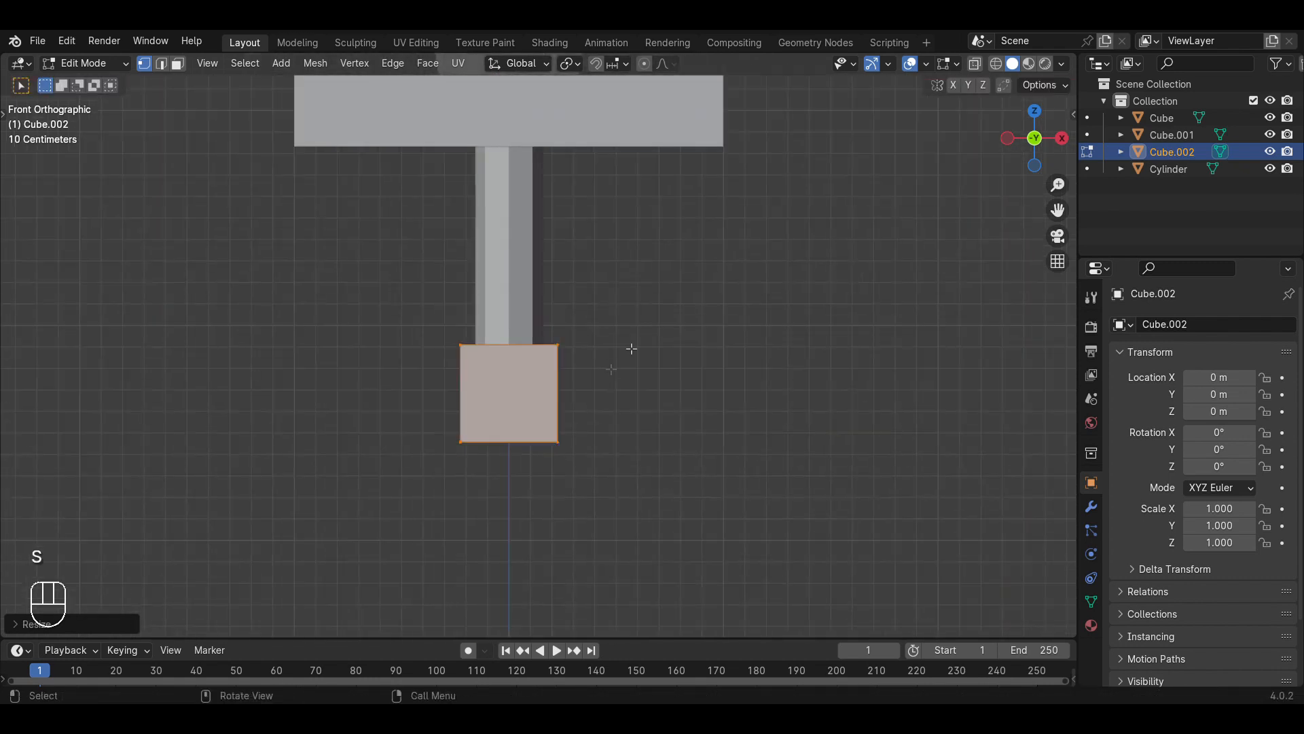
# Taper the pommel cube in wireframe view by scaling its four lower vertices to about 0.52.
pyautogui.click(998, 65)
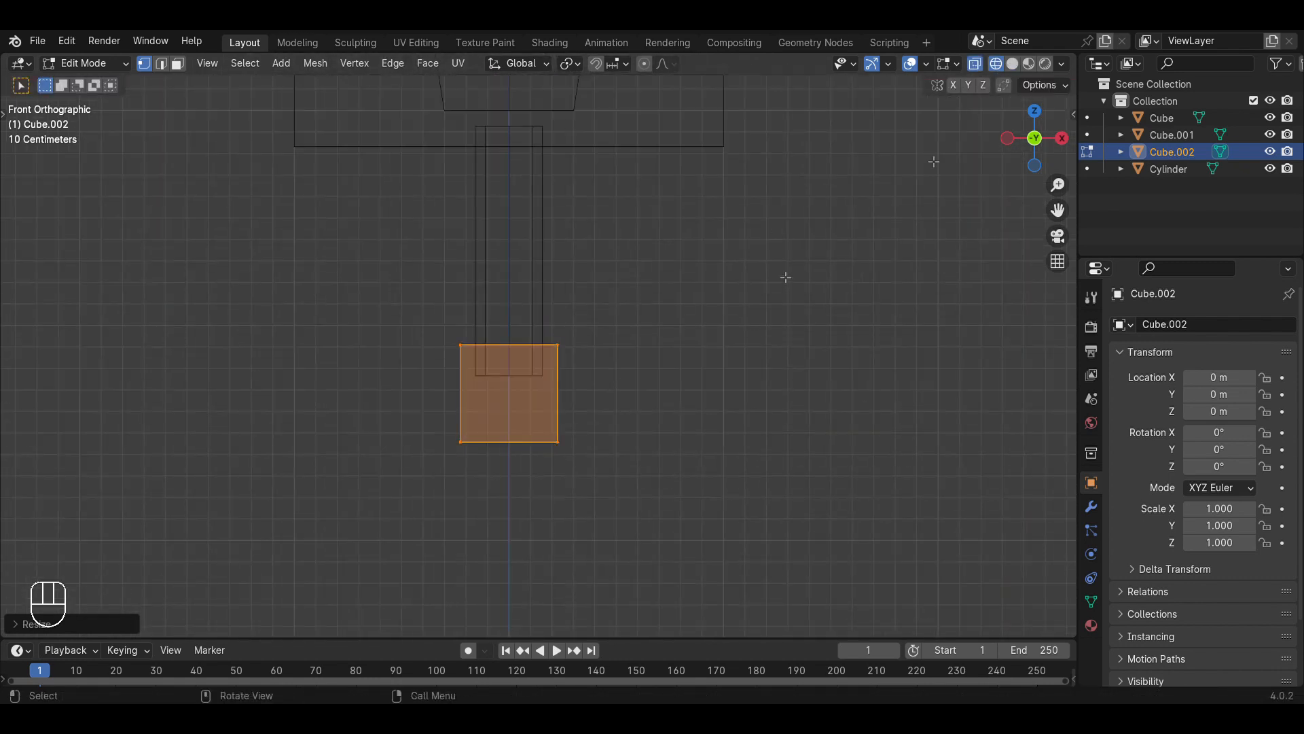
pyautogui.click(570, 450)
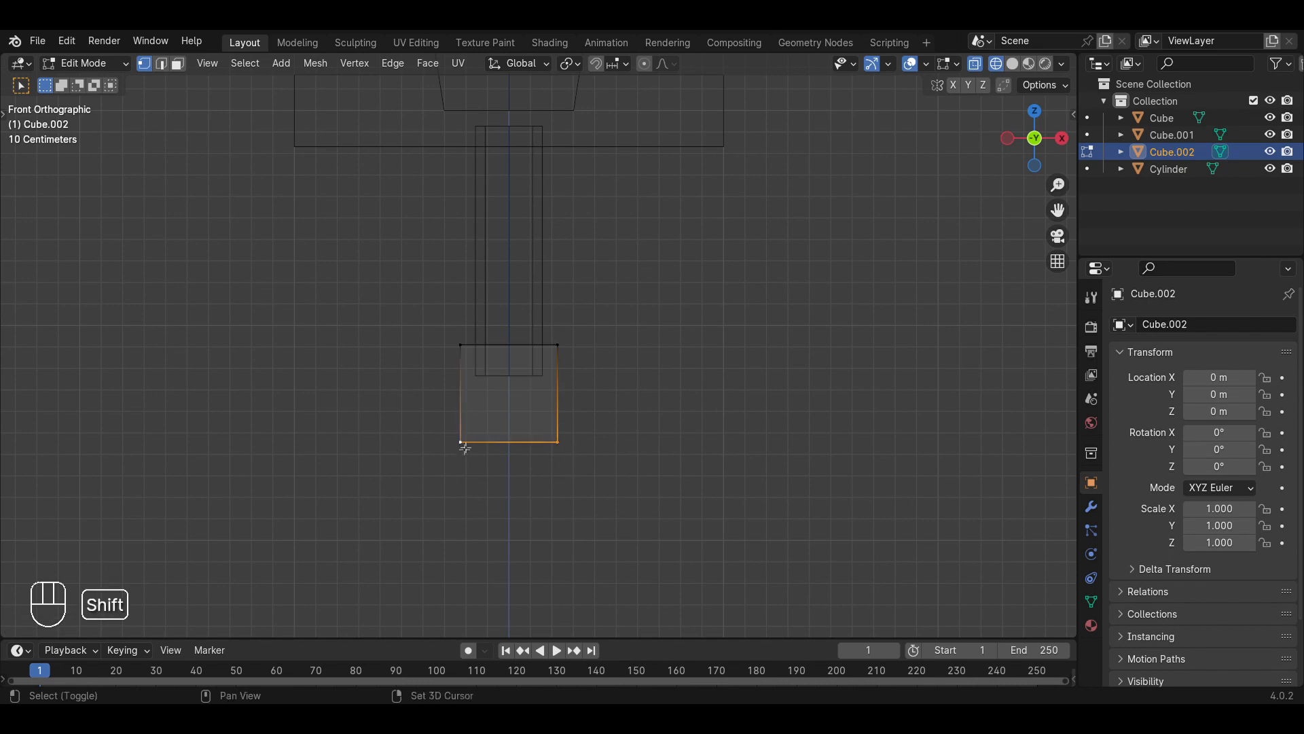
pyautogui.moveTo(734, 370); pyautogui.dragTo(493, 451, button='middle')
pyautogui.press('KP_1')
pyautogui.click(478, 419)
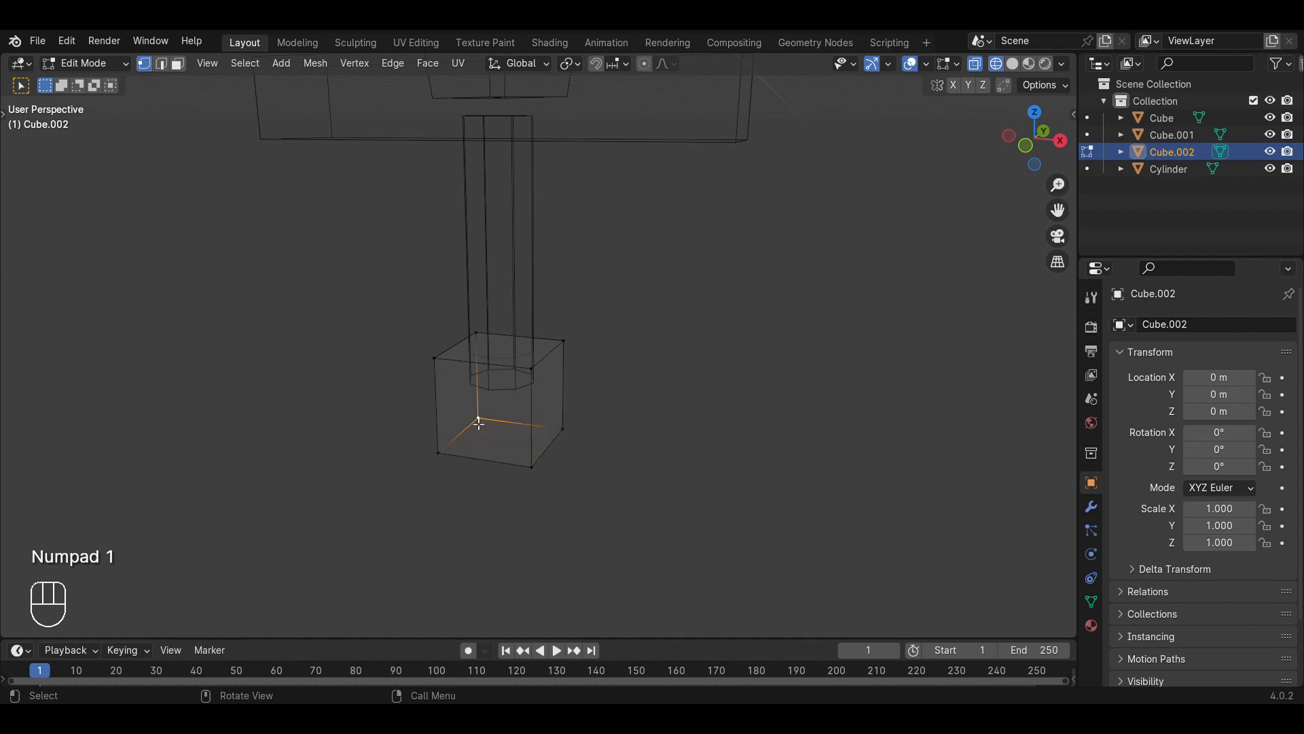
pyautogui.keyDown('shift'); pyautogui.click(544, 473); pyautogui.keyUp('shift')
pyautogui.keyDown('shift'); pyautogui.click(578, 432); pyautogui.keyUp('shift')
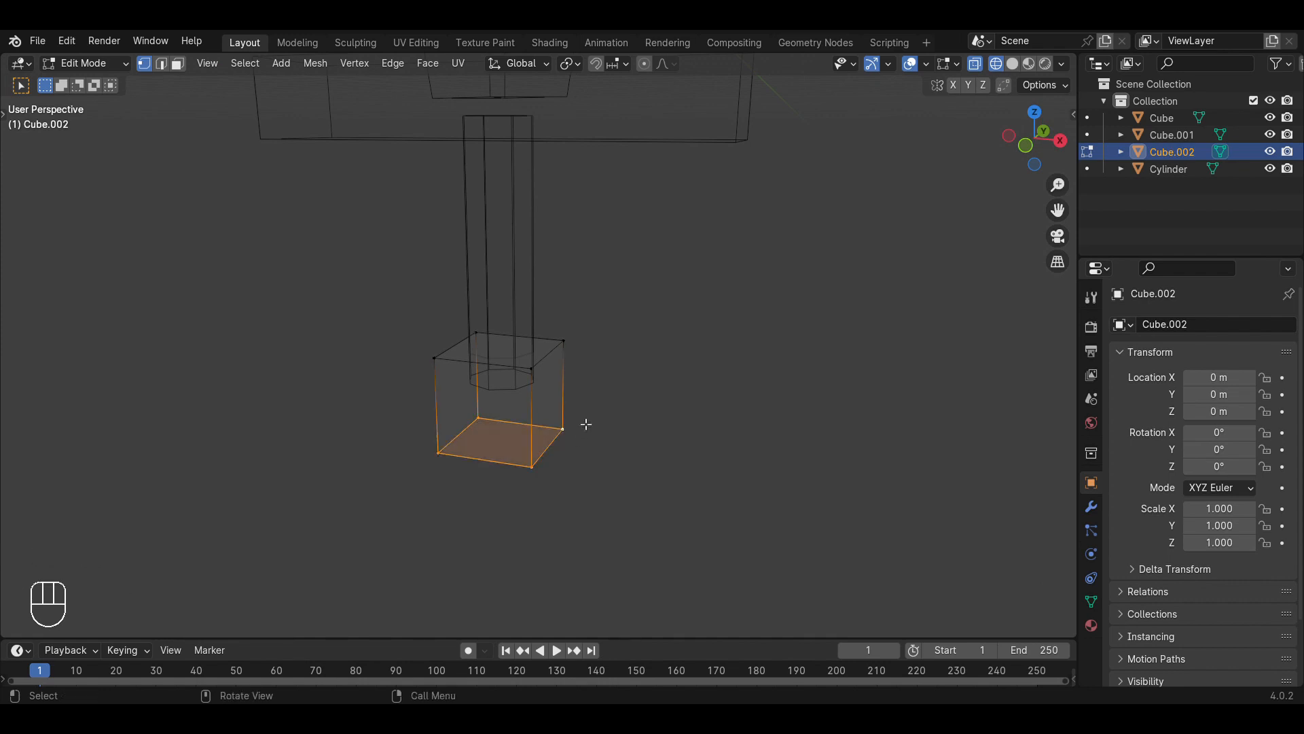
pyautogui.press('KP_1')
pyautogui.press('s')
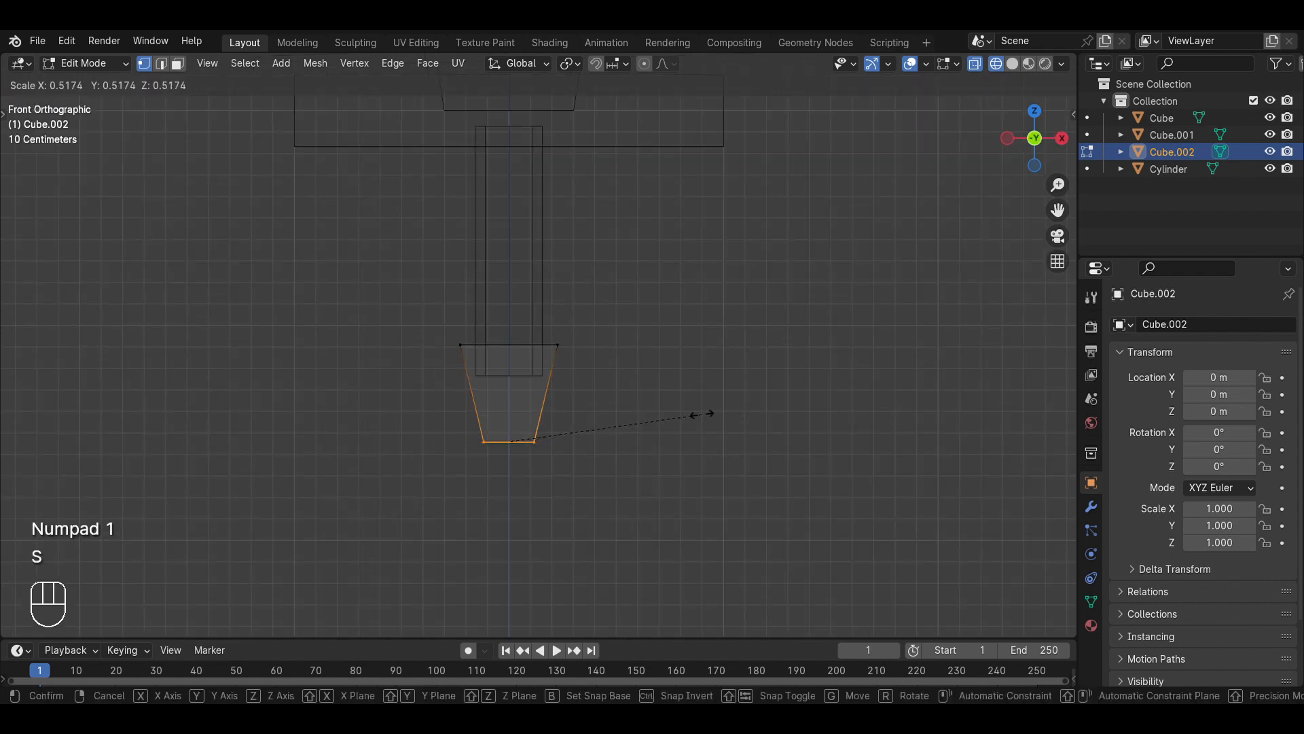
pyautogui.click(713, 418)
# Add a horizontal loop cut around the middle of the pommel and scale it outward until it is wider than the upper edge.
pyautogui.scroll(4, 654, 388)
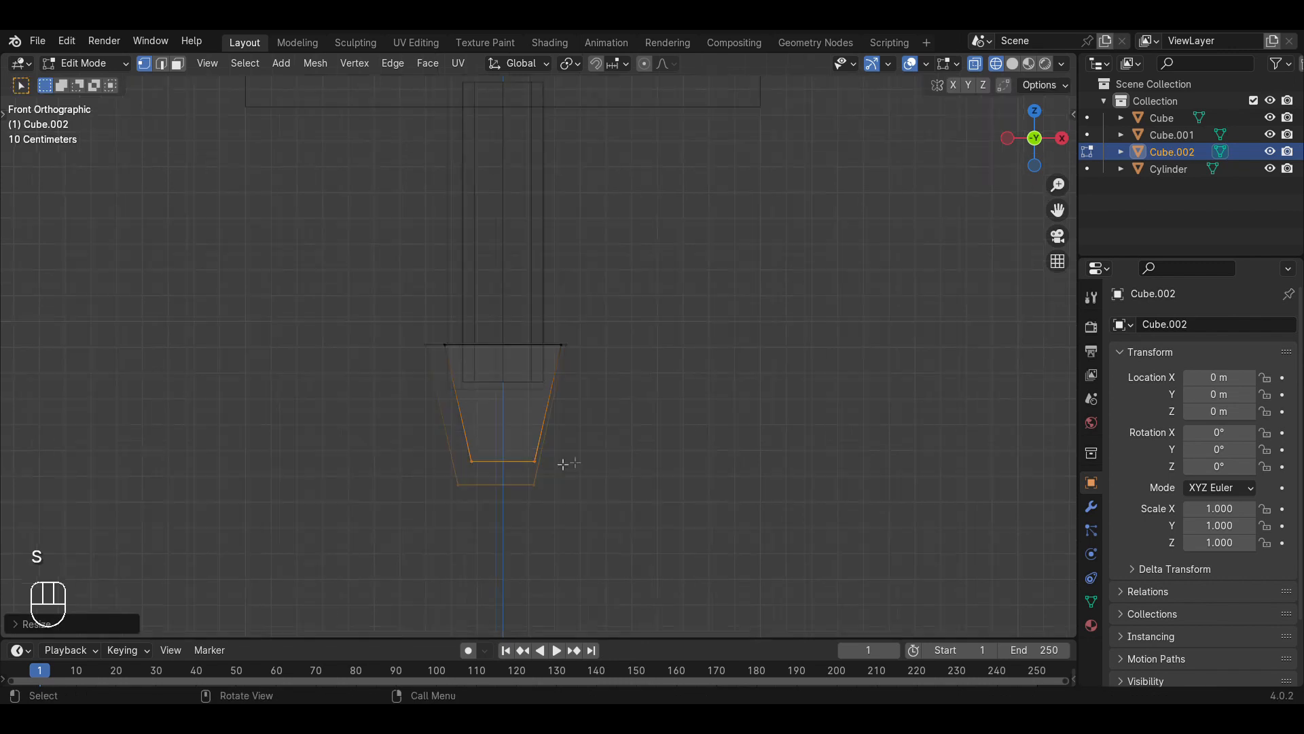
pyautogui.scroll(-5, 654, 388)
pyautogui.scroll(3, 527, 373)
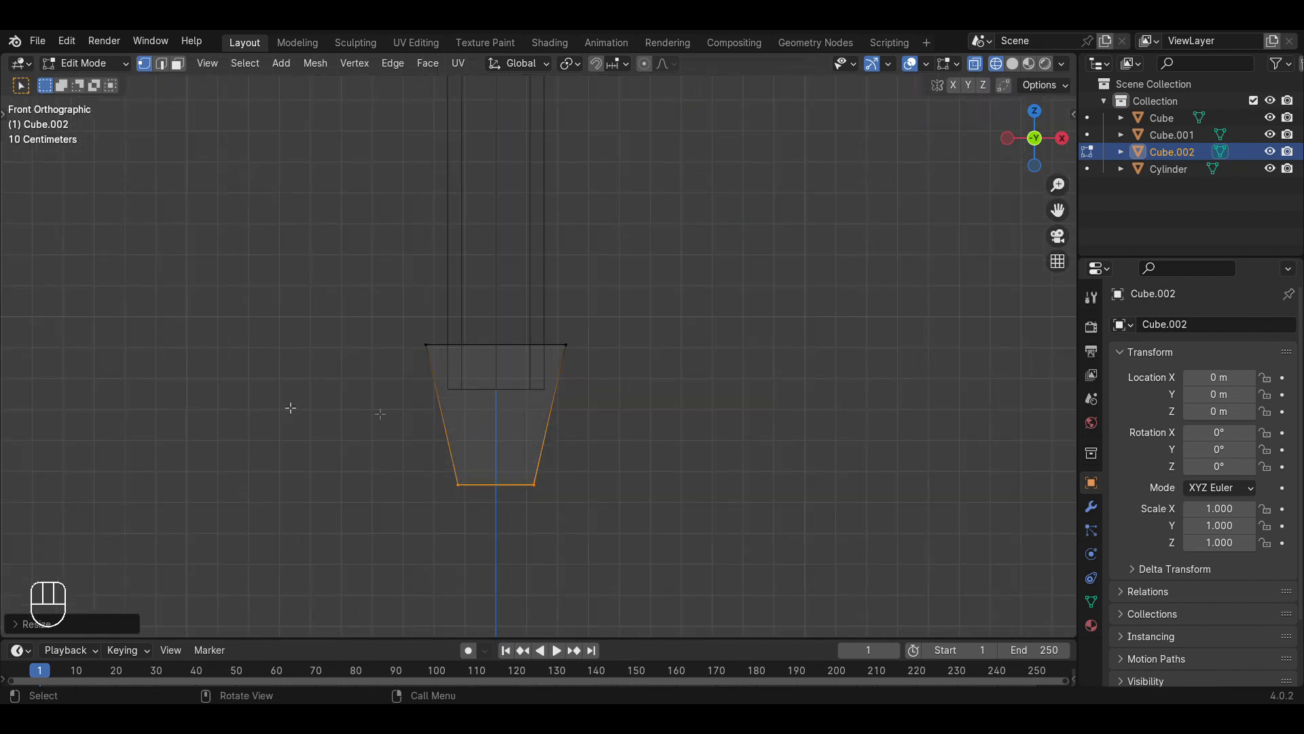
pyautogui.hotkey('ctrl', 'r')
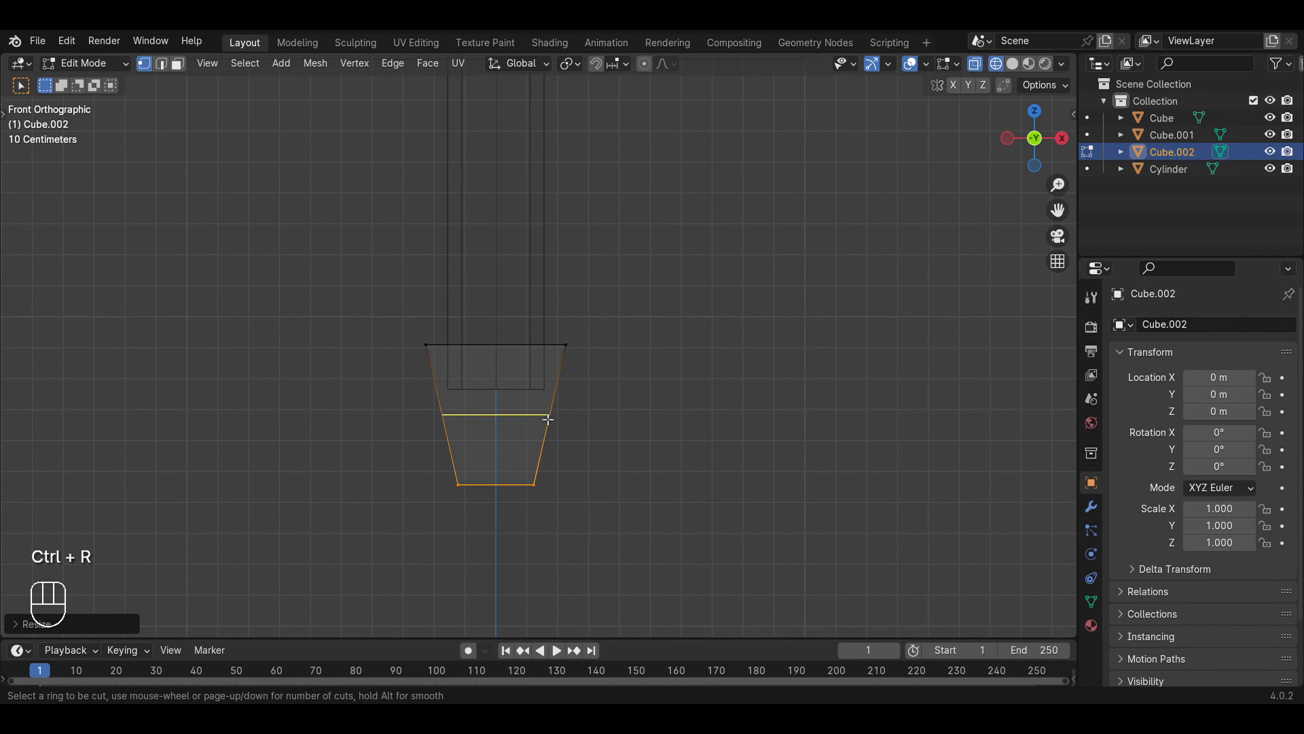
pyautogui.moveTo(713, 379); pyautogui.dragTo(646, 405, button='middle')
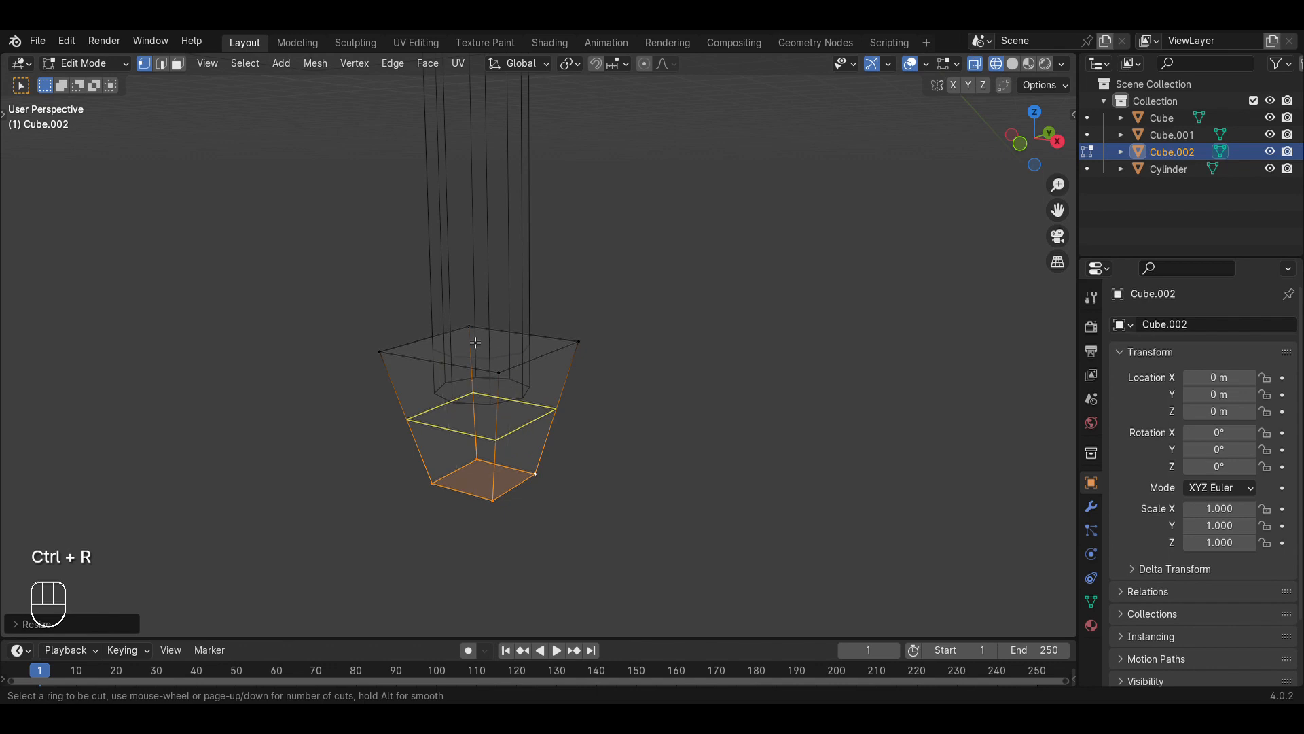
pyautogui.click(546, 421)
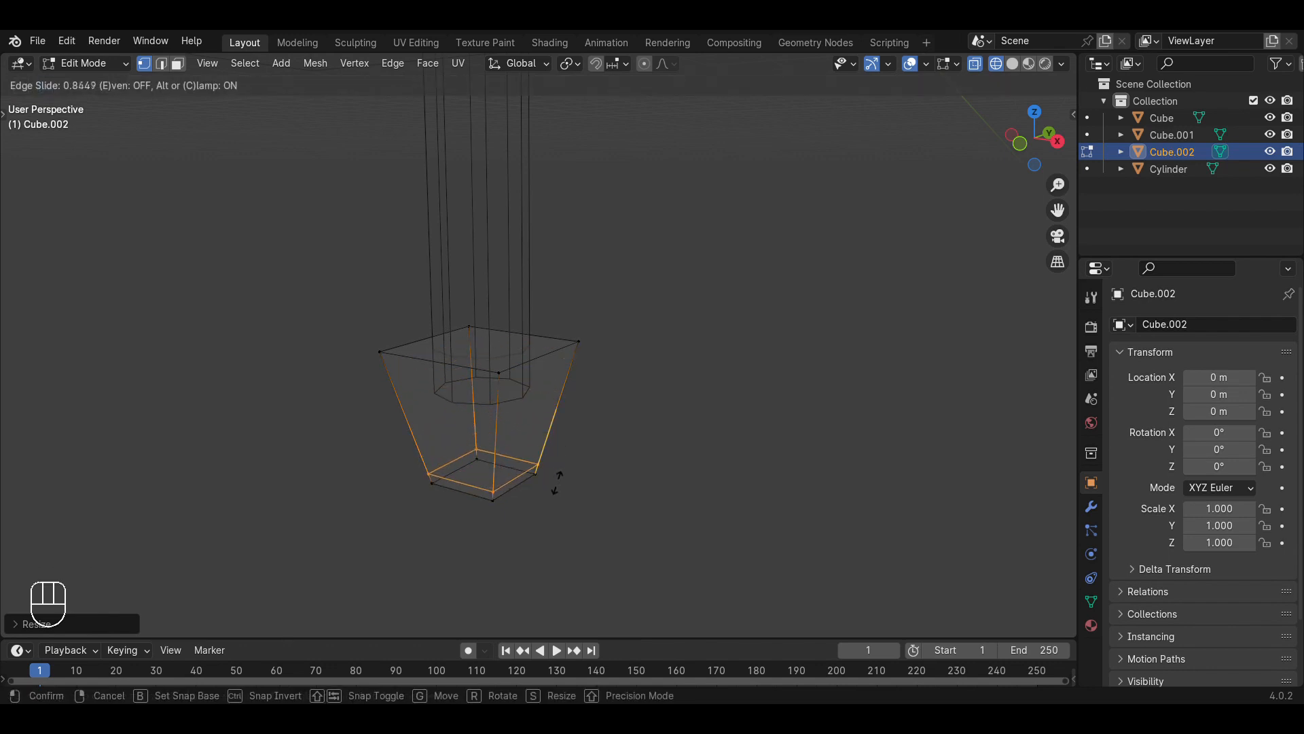
pyautogui.click(579, 432)
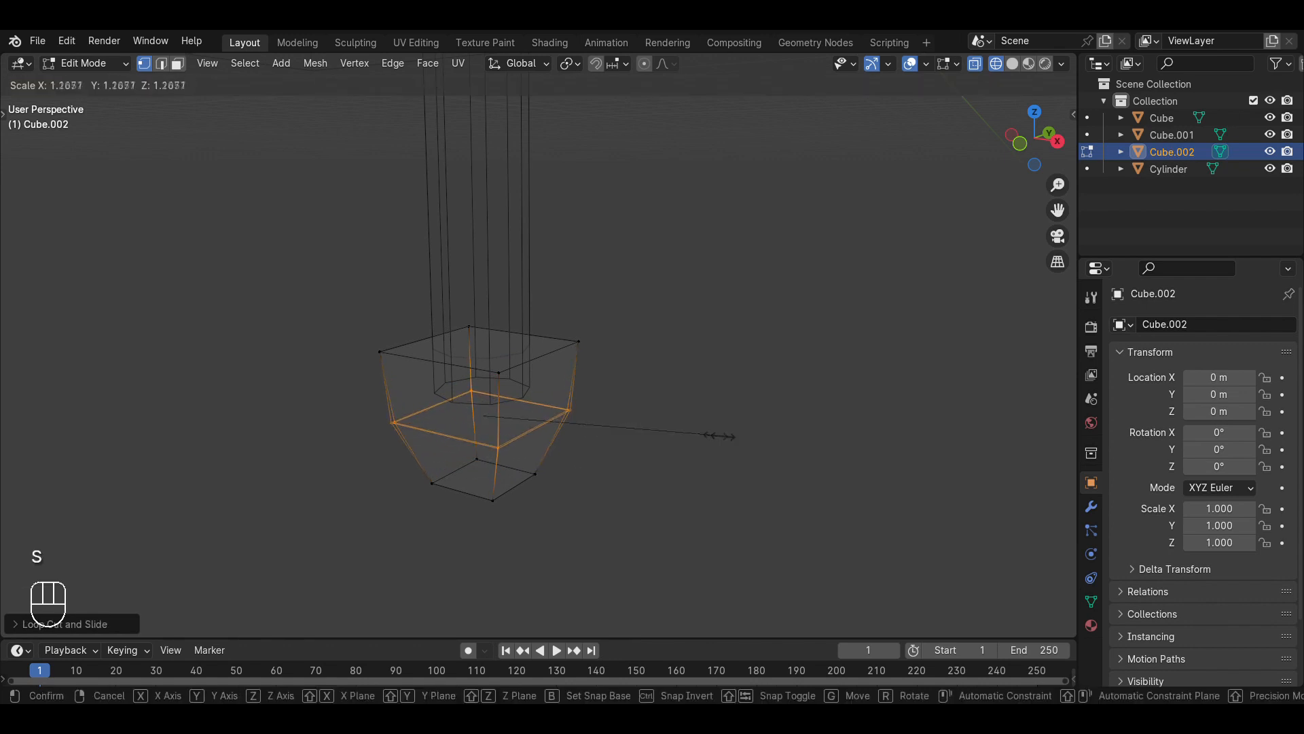
pyautogui.click(790, 441)
# Restore solid shading, return to Object Mode and deselect all sword parts to view the whole sword from the front.
pyautogui.press('z')
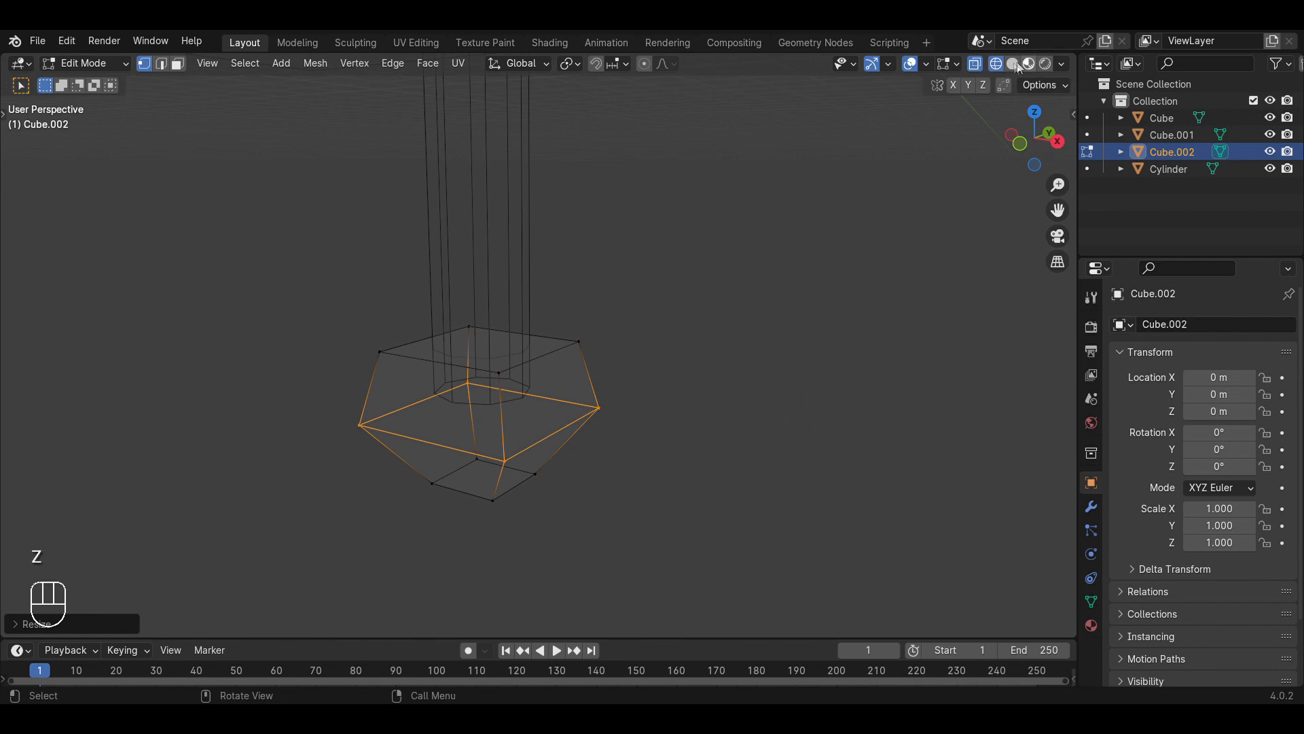
pyautogui.click(1014, 64)
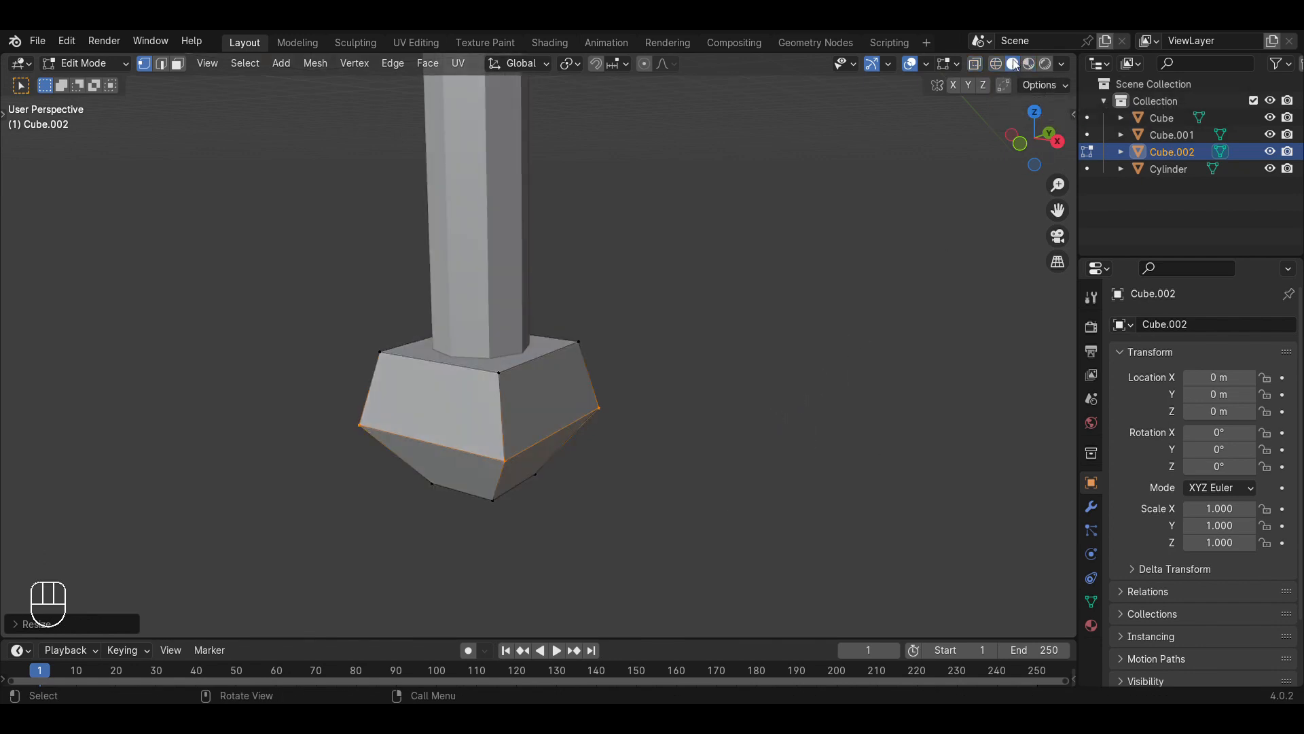
pyautogui.moveTo(600, 291); pyautogui.dragTo(523, 295, button='middle')
pyautogui.press('Tab')
pyautogui.press('a')
pyautogui.scroll(-6, 516, 295)
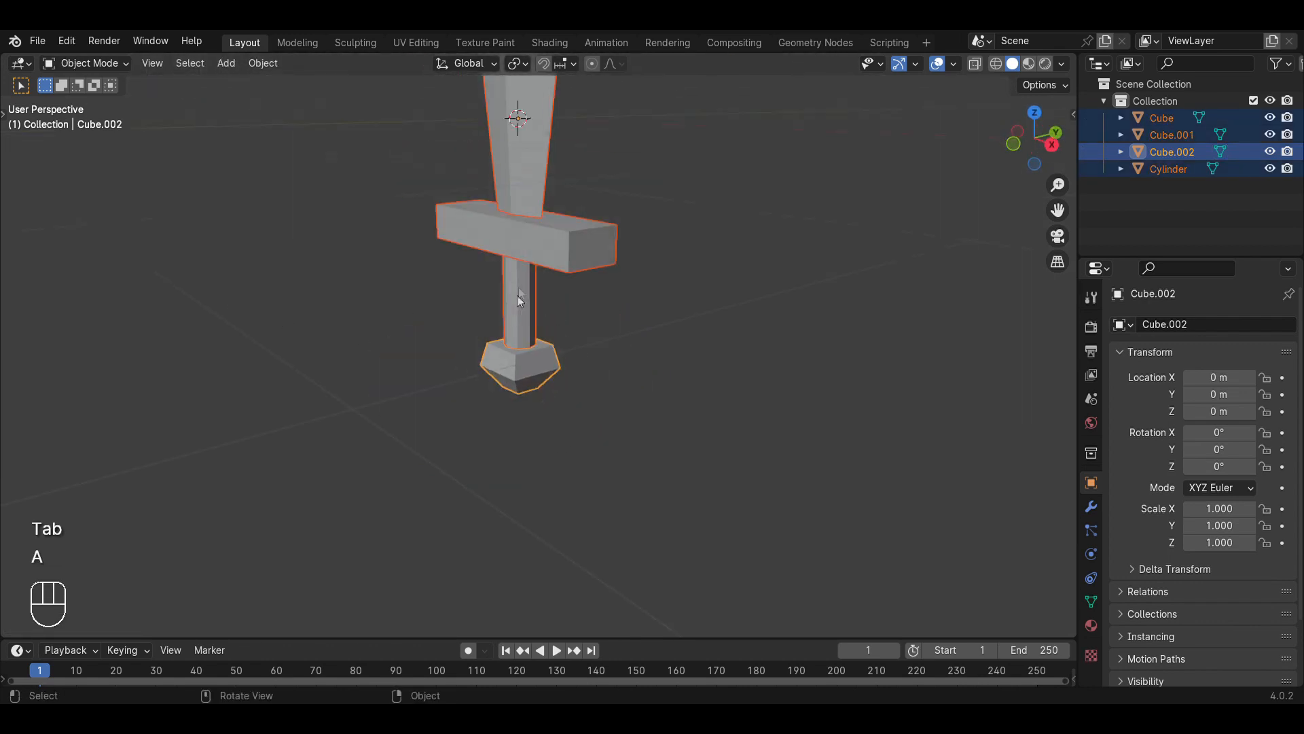
pyautogui.press('a')
pyautogui.press('a')
pyautogui.scroll(-4, 585, 305)
pyautogui.moveTo(579, 375); pyautogui.dragTo(367, 337, button='middle')
pyautogui.scroll(5, 423, 345)
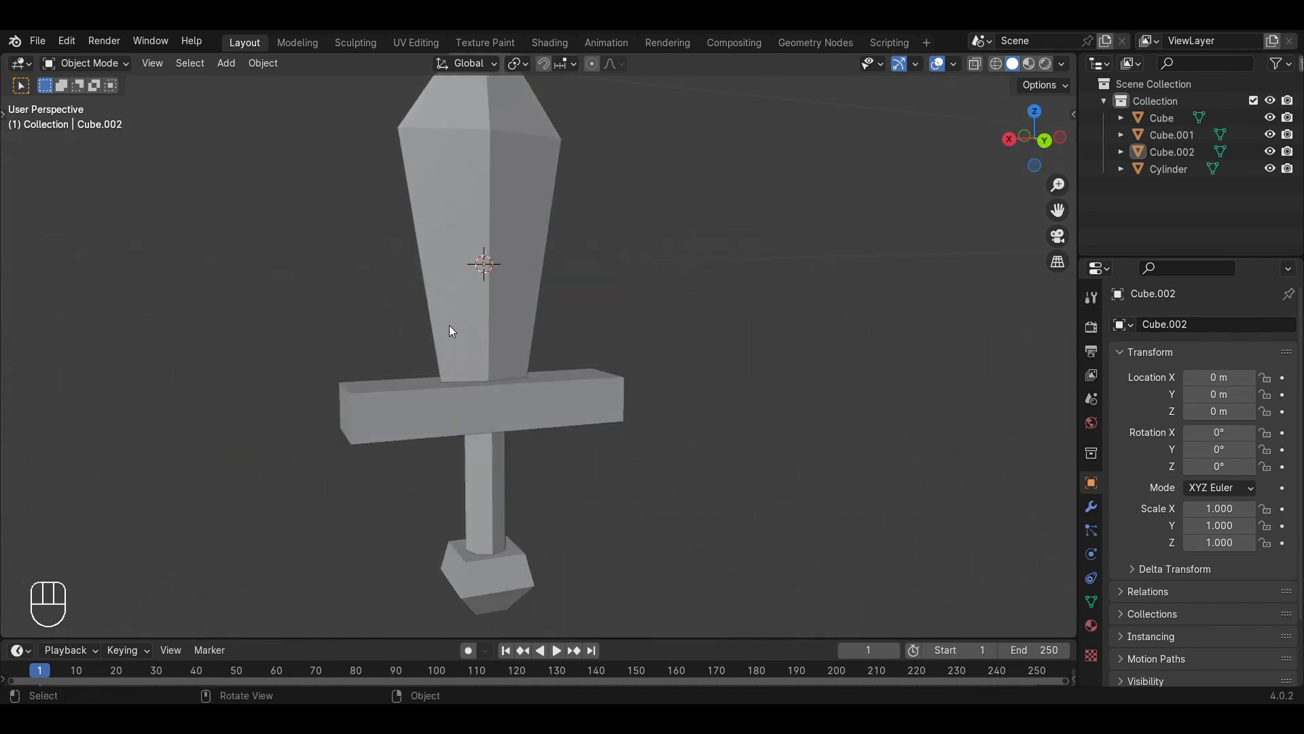
pyautogui.press('KP_1')
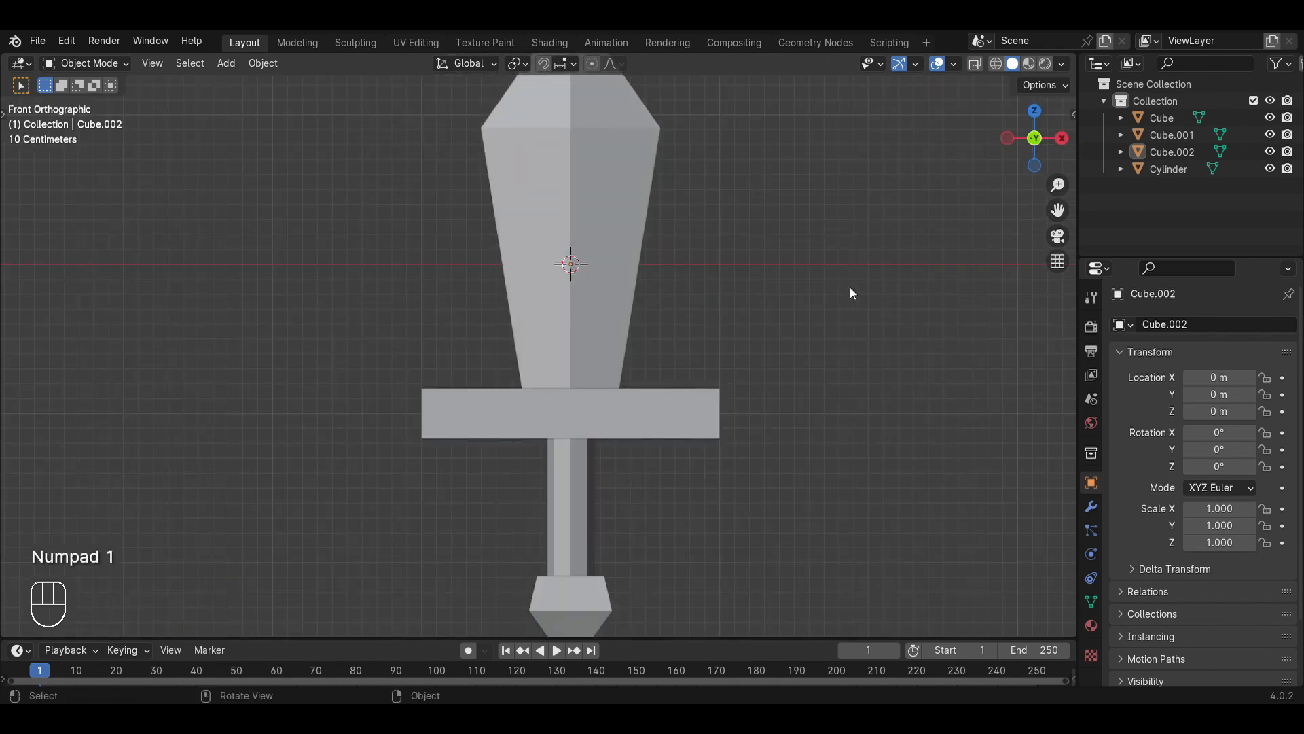
# Add a loop cut across the exact middle of the crossguard's length in Edit Mode.
pyautogui.moveTo(850, 291); pyautogui.dragTo(542, 345, button='middle')
pyautogui.click(621, 428)
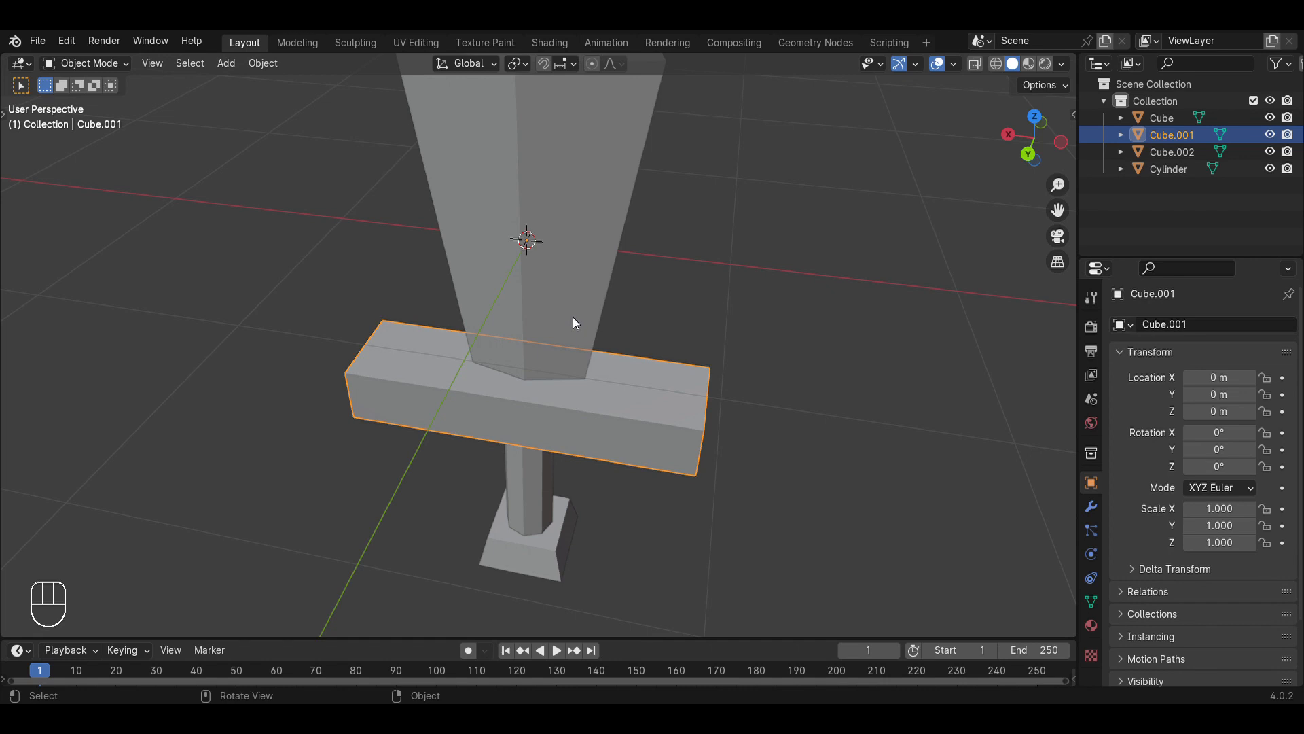
pyautogui.press('Tab')
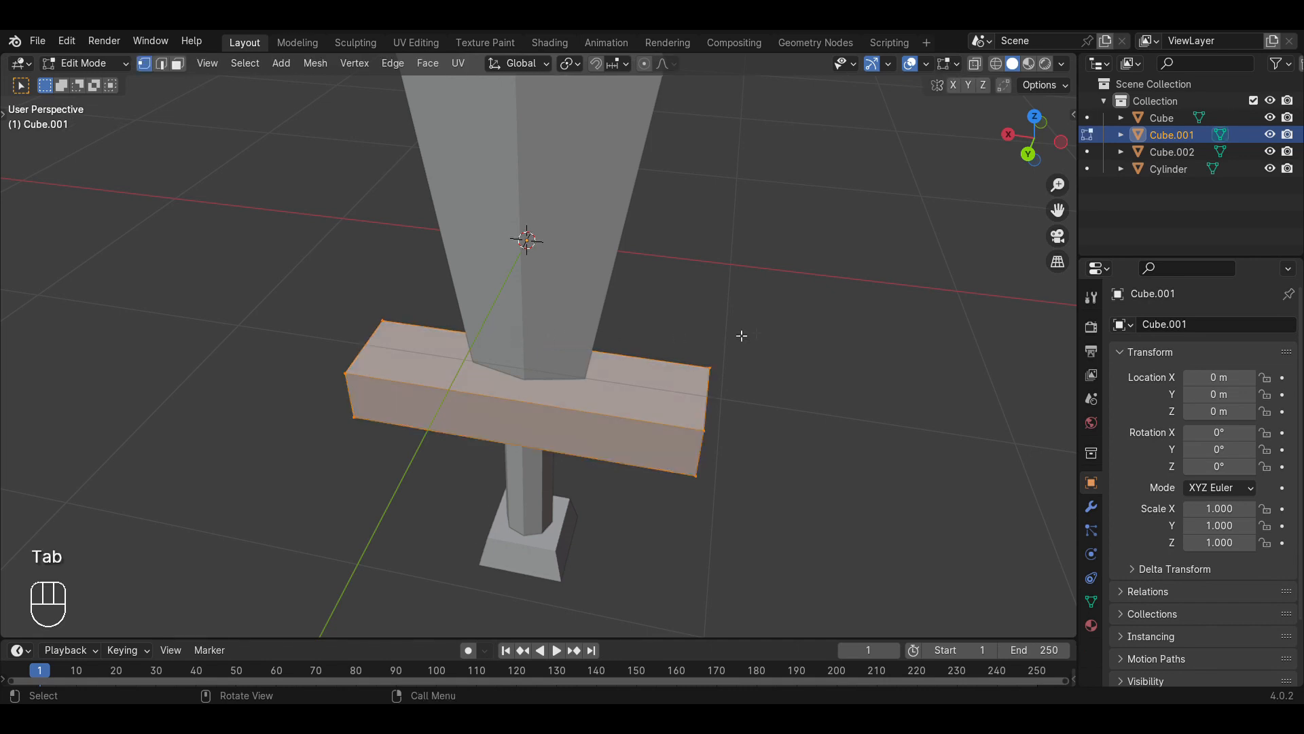
pyautogui.moveTo(741, 365); pyautogui.dragTo(496, 411, button='middle')
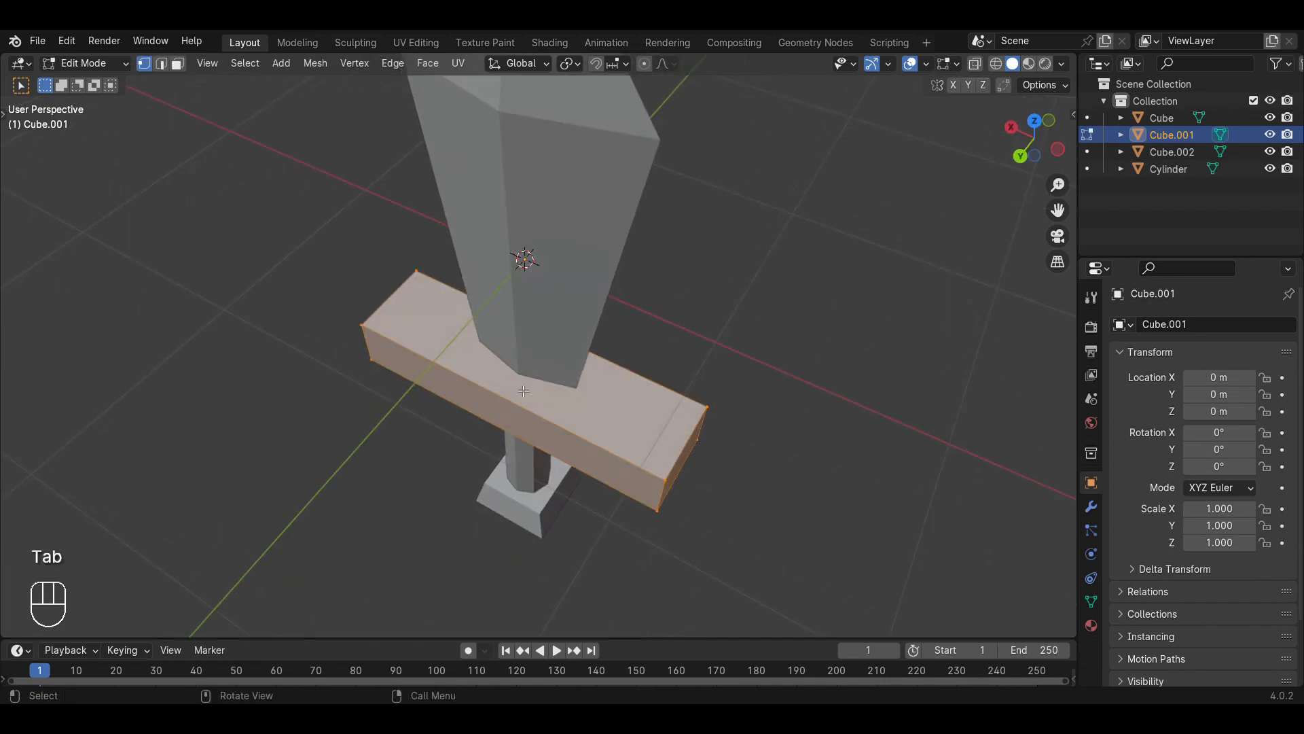
pyautogui.hotkey('ctrl', 'r')
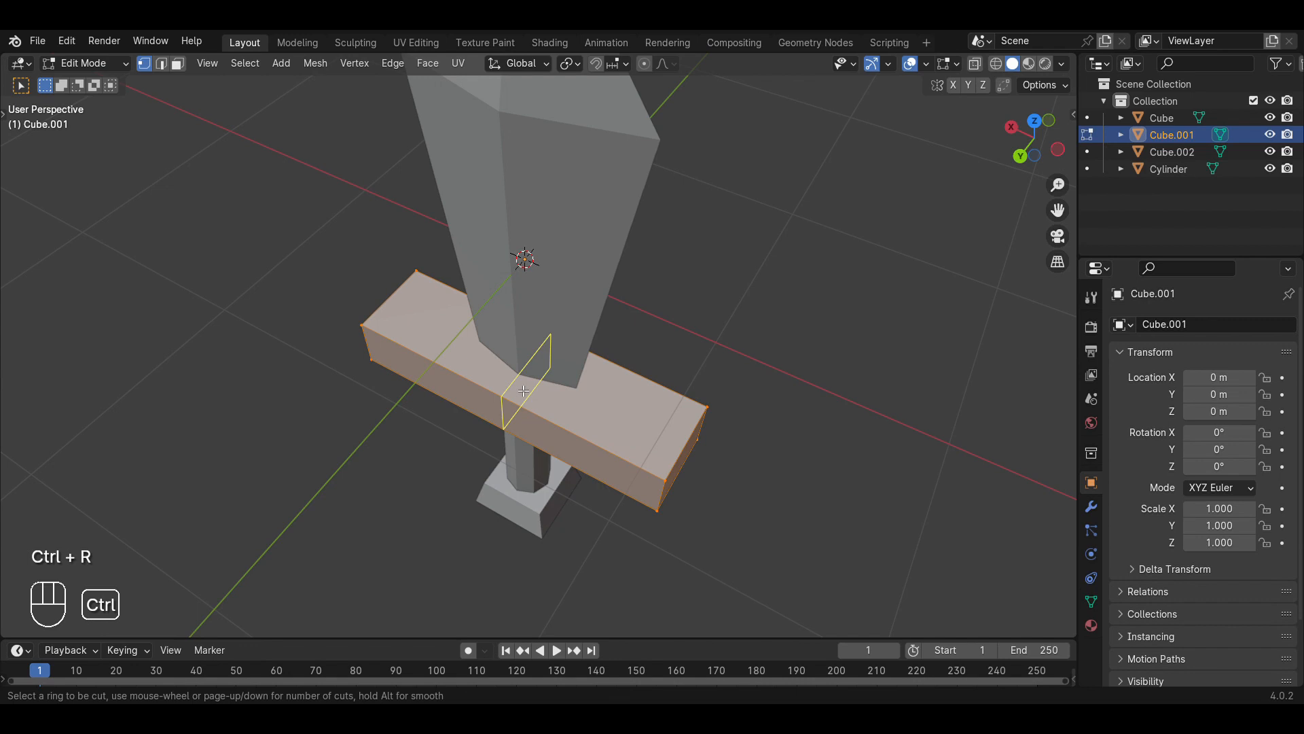
pyautogui.click(572, 324)
pyautogui.rightClick(571, 324)
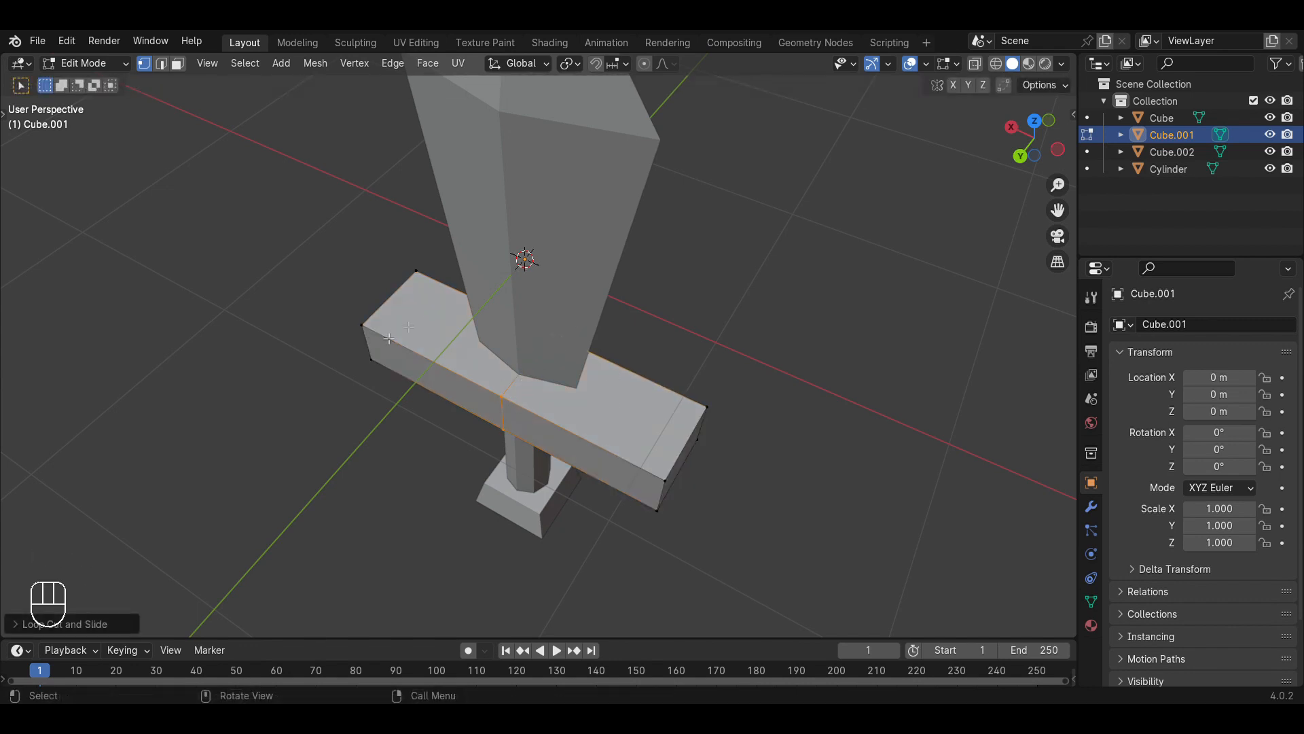
# Taper the crossguard in wireframe view by scaling the eight vertices at its two ends to about 0.39 along Y.
pyautogui.press('z')
pyautogui.click(993, 64)
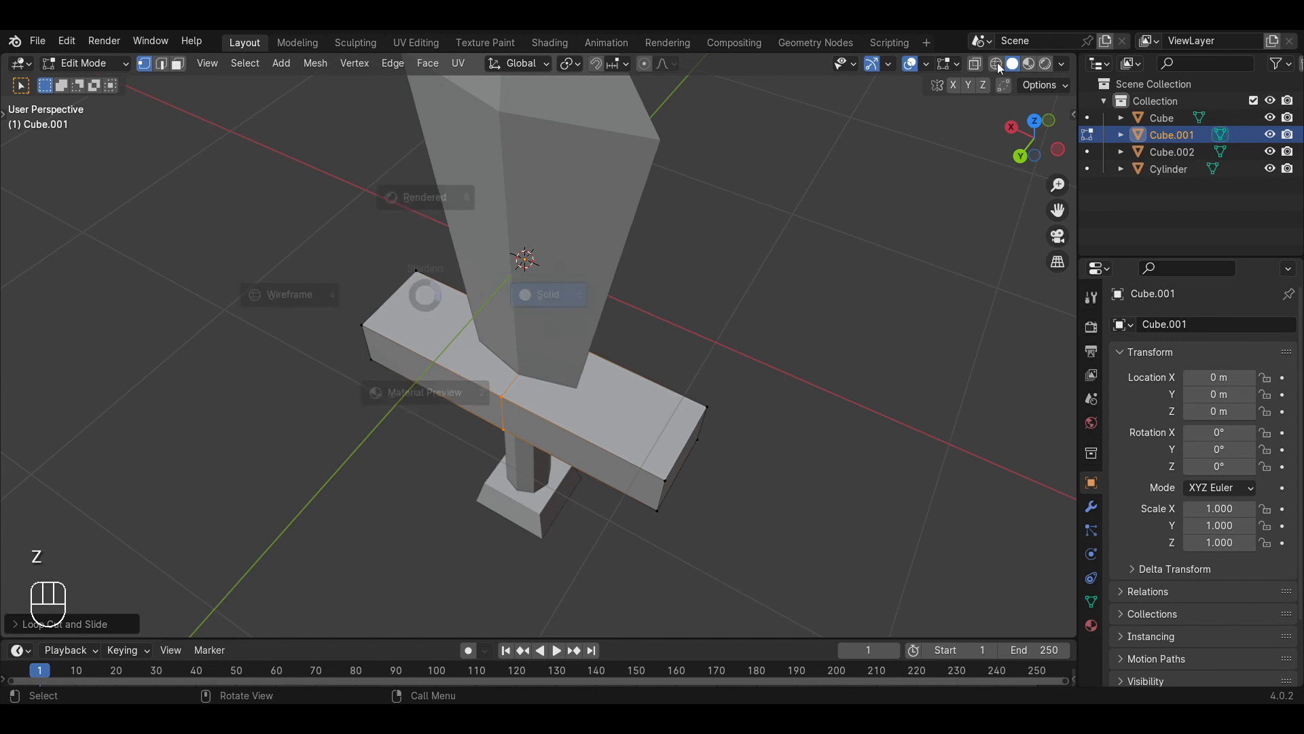
pyautogui.press('z')
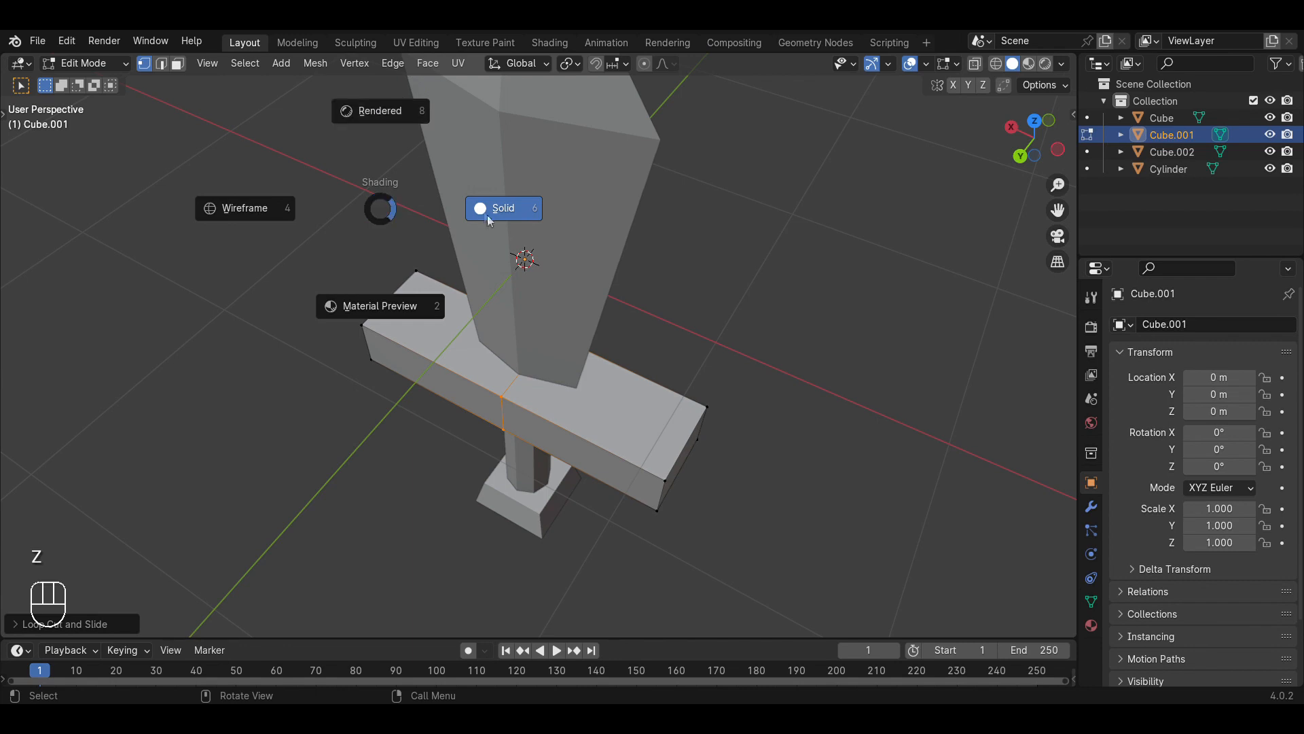
pyautogui.click(226, 213)
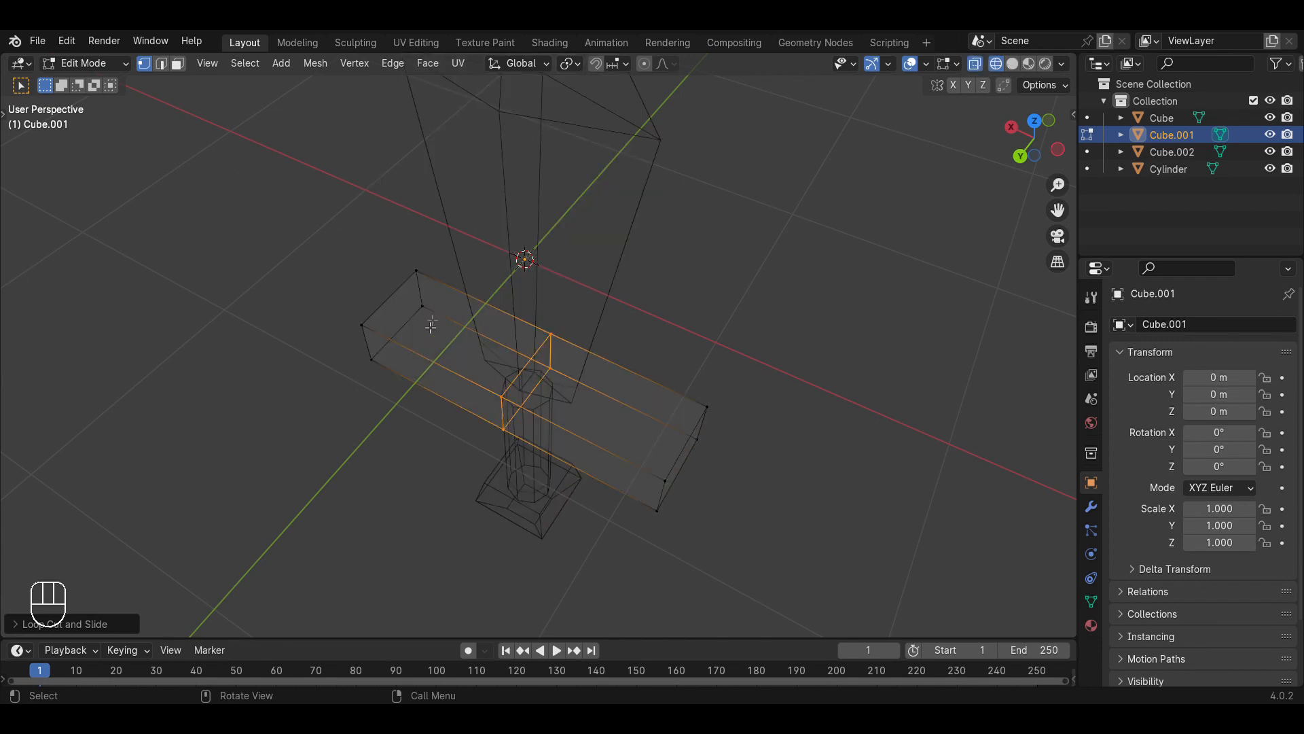
pyautogui.click(384, 295)
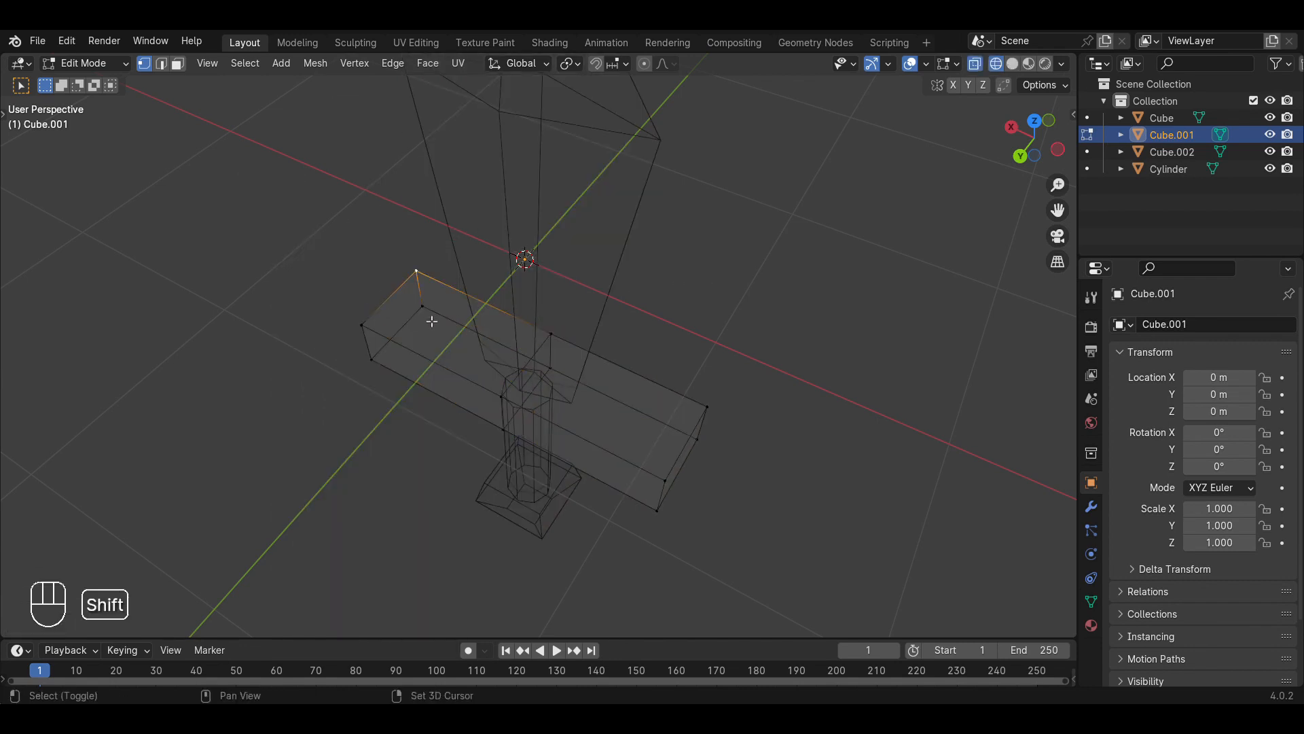
pyautogui.keyDown('shift'); pyautogui.click(386, 296); pyautogui.keyUp('shift')
pyautogui.keyDown('shift'); pyautogui.click(366, 362); pyautogui.keyUp('shift')
pyautogui.keyDown('shift'); pyautogui.click(366, 331); pyautogui.keyUp('shift')
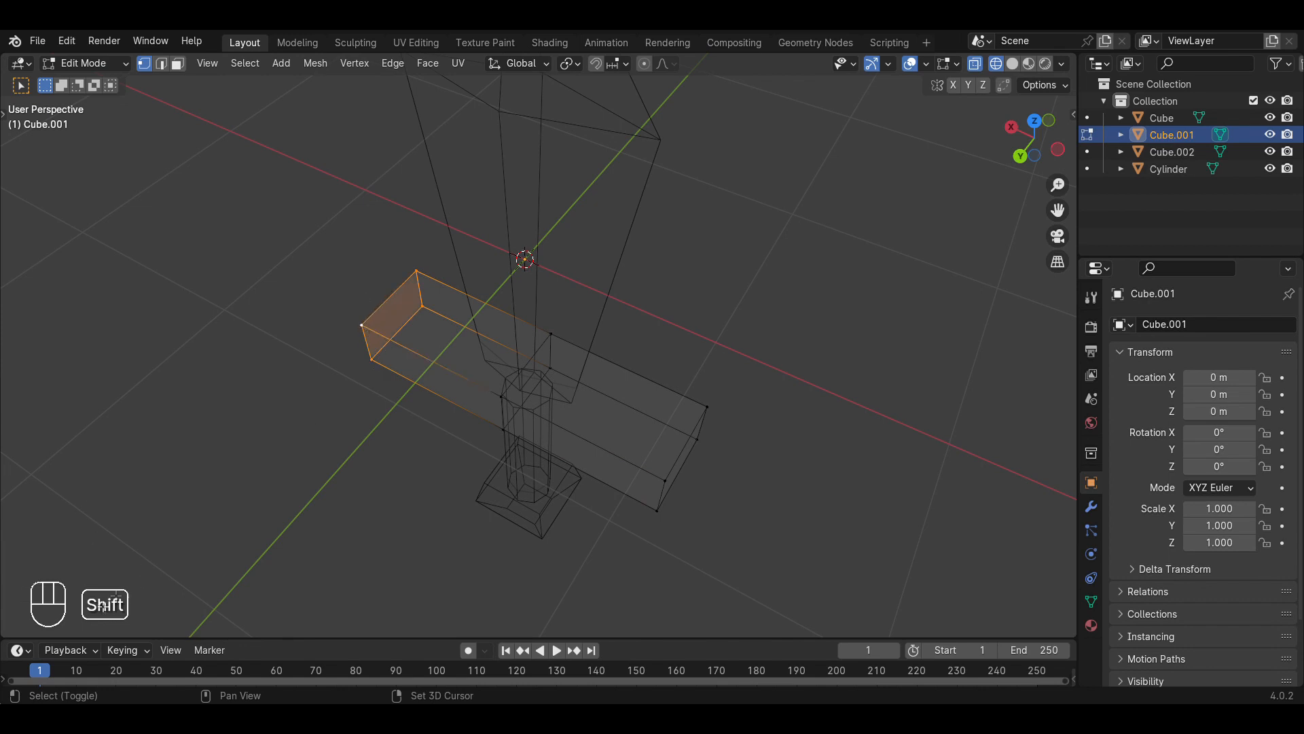
pyautogui.keyDown('shift'); pyautogui.click(706, 407); pyautogui.keyUp('shift')
pyautogui.keyDown('shift'); pyautogui.click(697, 439); pyautogui.keyUp('shift')
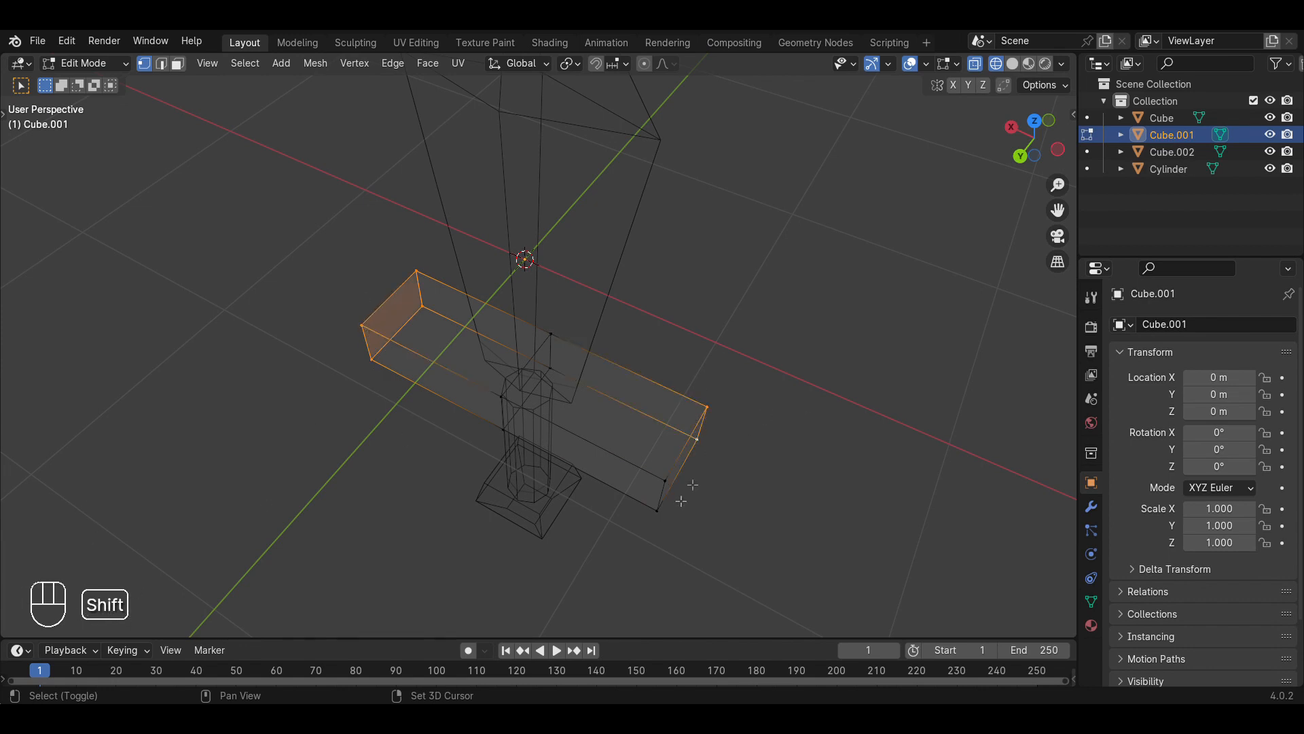
pyautogui.keyDown('shift'); pyautogui.click(657, 510); pyautogui.keyUp('shift')
pyautogui.keyDown('shift'); pyautogui.click(665, 481); pyautogui.keyUp('shift')
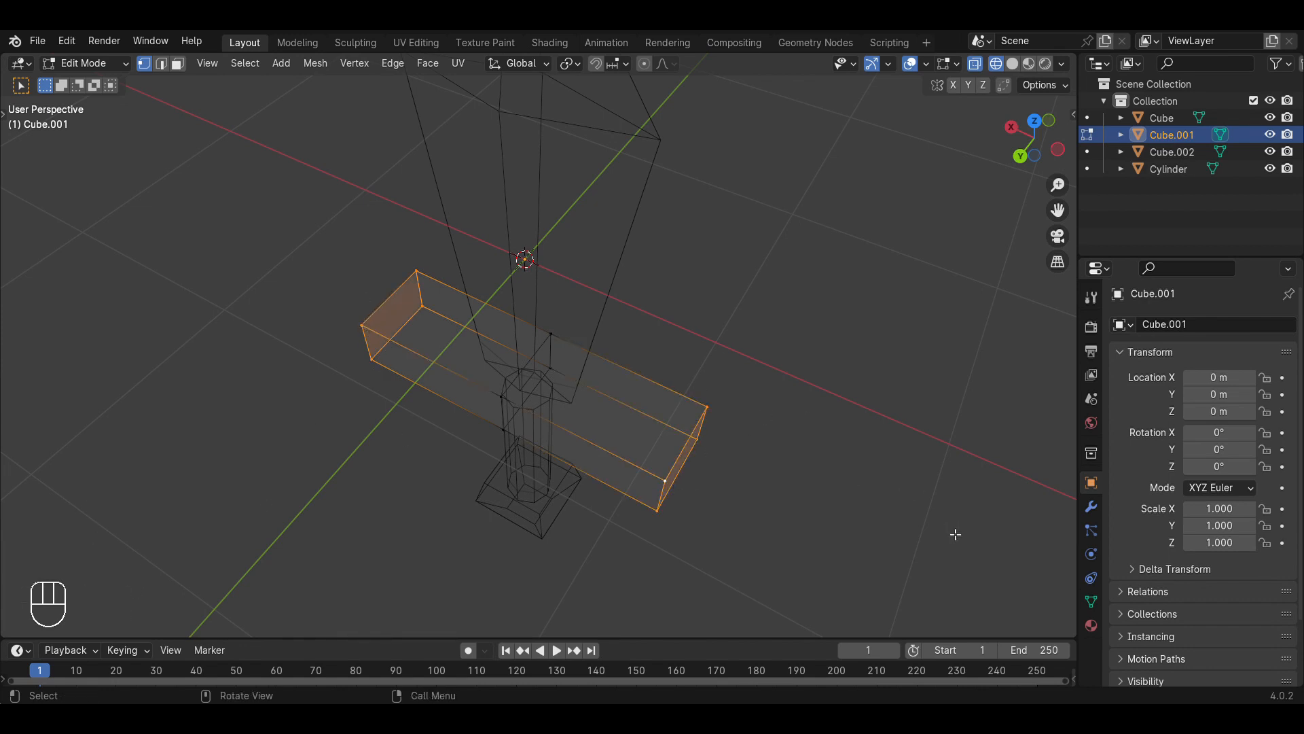
pyautogui.moveTo(971, 524); pyautogui.dragTo(917, 506, button='middle')
pyautogui.press('s')
pyautogui.press('y')
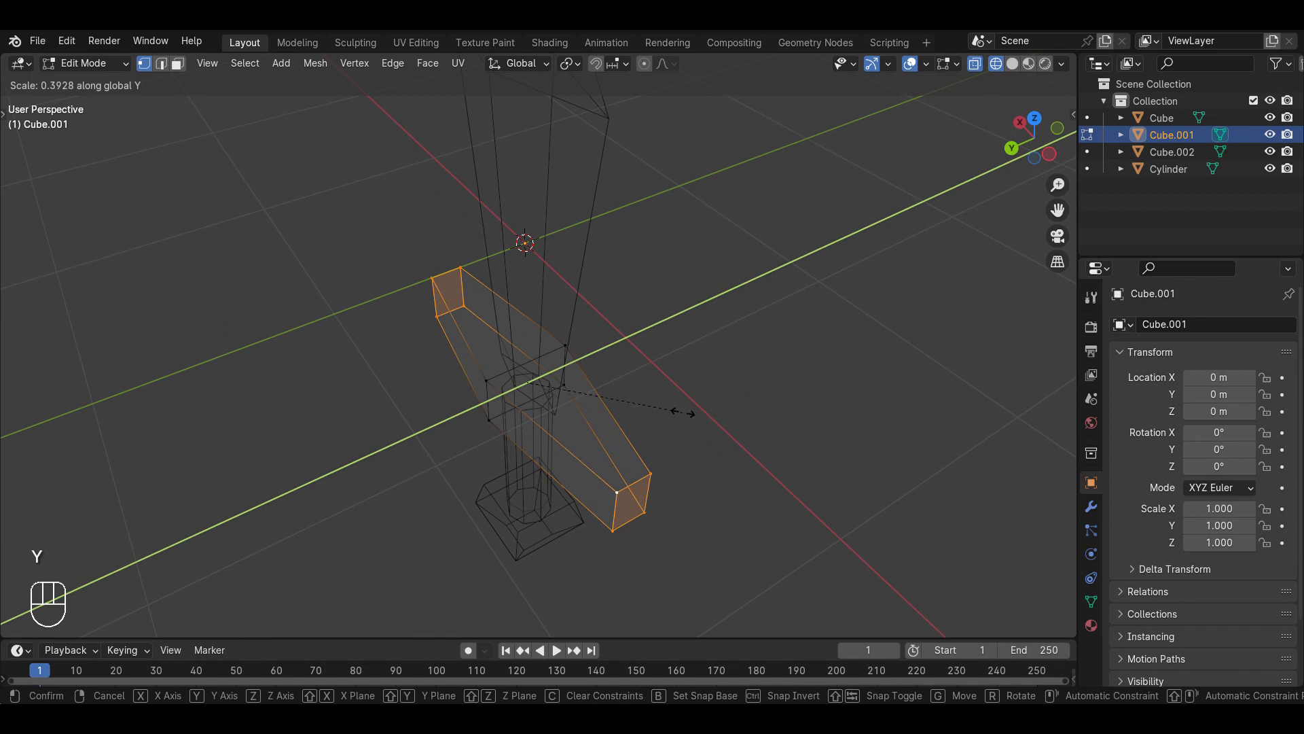
pyautogui.click(685, 410)
pyautogui.moveTo(690, 405)
pyautogui.mouseDown(button='middle')
pyautogui.moveTo(634, 515)
pyautogui.moveTo(637, 442)
pyautogui.moveTo(733, 387)
pyautogui.moveTo(809, 413)
pyautogui.moveTo(728, 382)
pyautogui.mouseUp(button='middle')
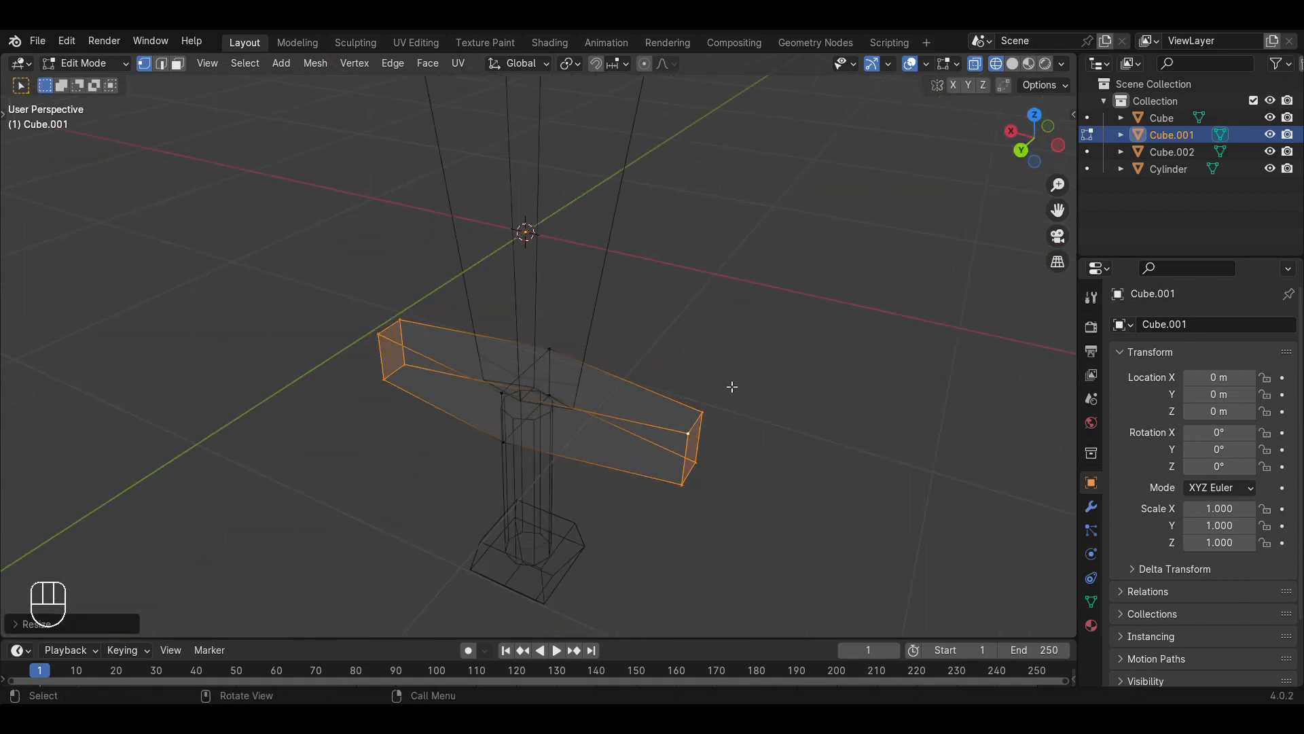
# Restore solid shading, return to Object Mode and deselect everything to view the tapered crossguard.
pyautogui.press('z')
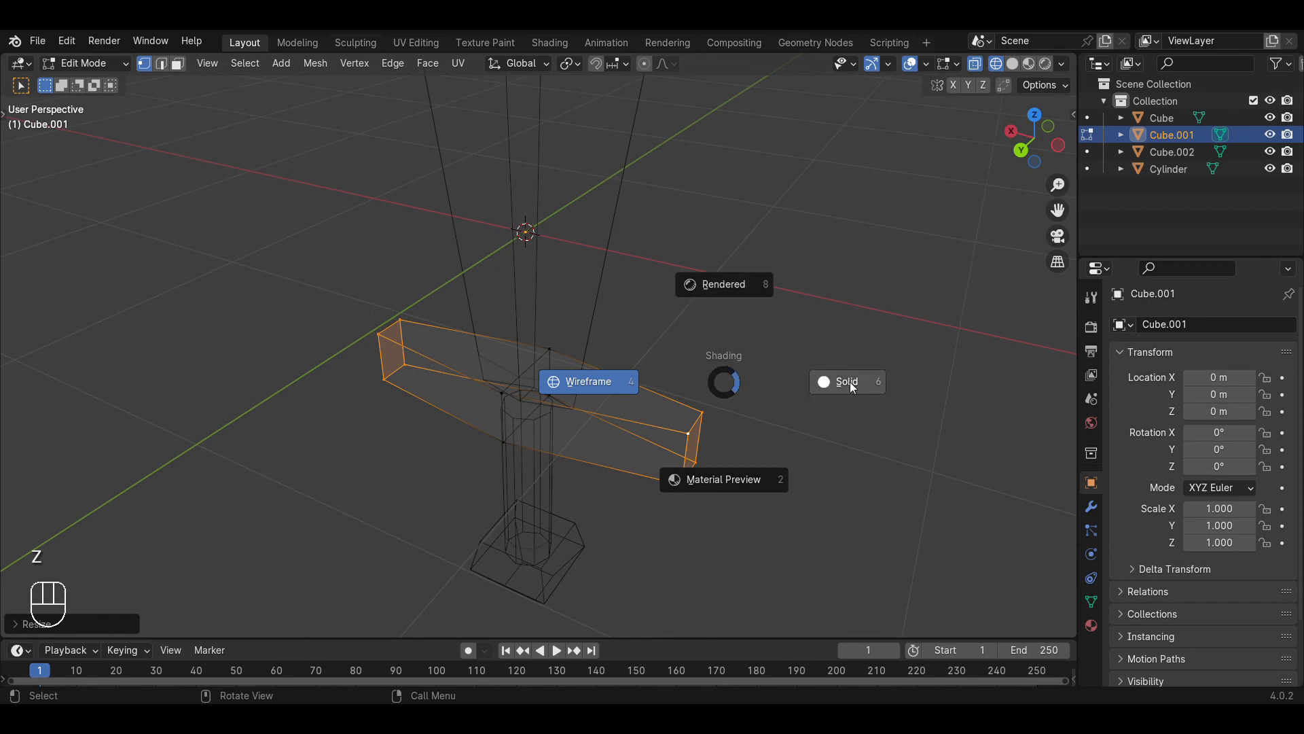
pyautogui.click(849, 382)
pyautogui.moveTo(841, 387); pyautogui.dragTo(707, 411, button='middle')
pyautogui.press('Tab')
pyautogui.moveTo(589, 418)
pyautogui.mouseDown(button='middle')
pyautogui.moveTo(609, 479)
pyautogui.moveTo(639, 299)
pyautogui.moveTo(594, 314)
pyautogui.moveTo(647, 442)
pyautogui.moveTo(586, 359)
pyautogui.moveTo(610, 314)
pyautogui.moveTo(645, 361)
pyautogui.moveTo(713, 378)
pyautogui.moveTo(704, 394)
pyautogui.mouseUp(button='middle')
pyautogui.press('a')
pyautogui.press('a')
pyautogui.press('a')
pyautogui.press('a')
pyautogui.scroll(2, 704, 394)
# Enlarge the blade's whole mesh by about 1.69 in Edit Mode from the front view and raise it along Z.
pyautogui.click(580, 198)
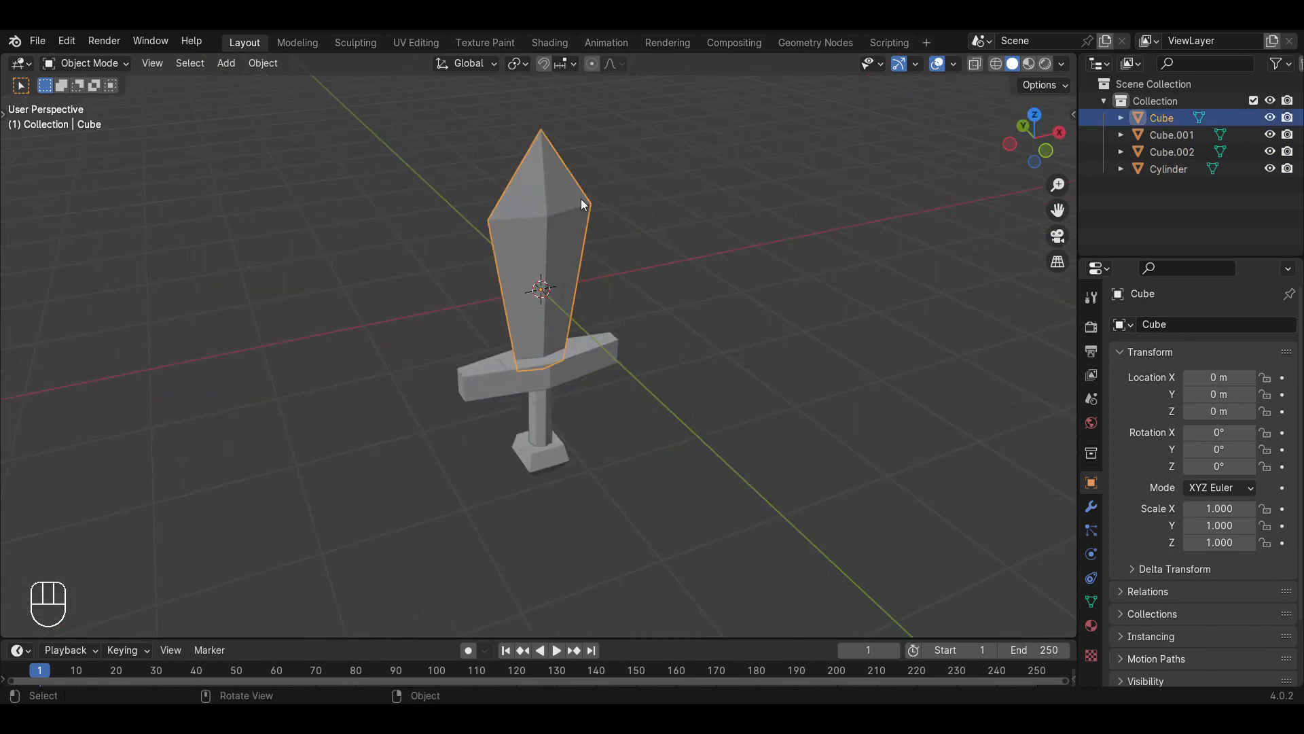
pyautogui.press('KP_1')
pyautogui.press('s')
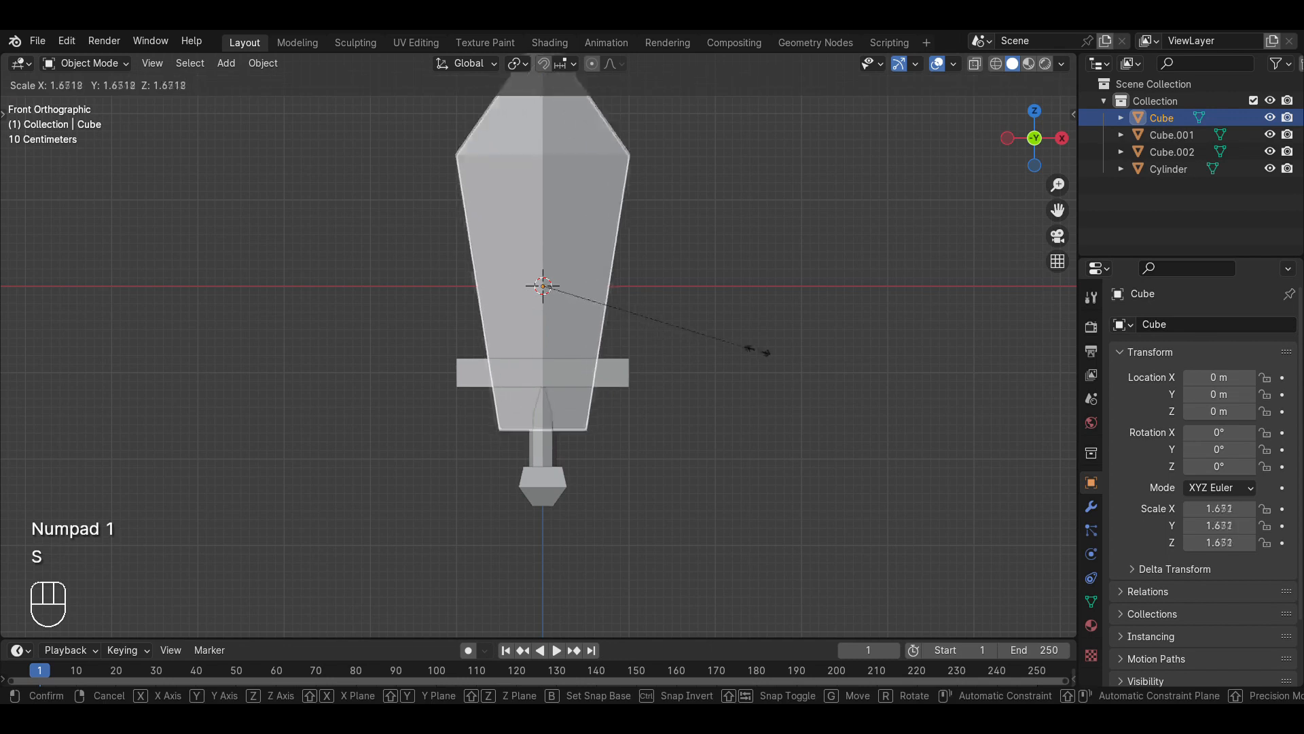
pyautogui.rightClick(670, 337)
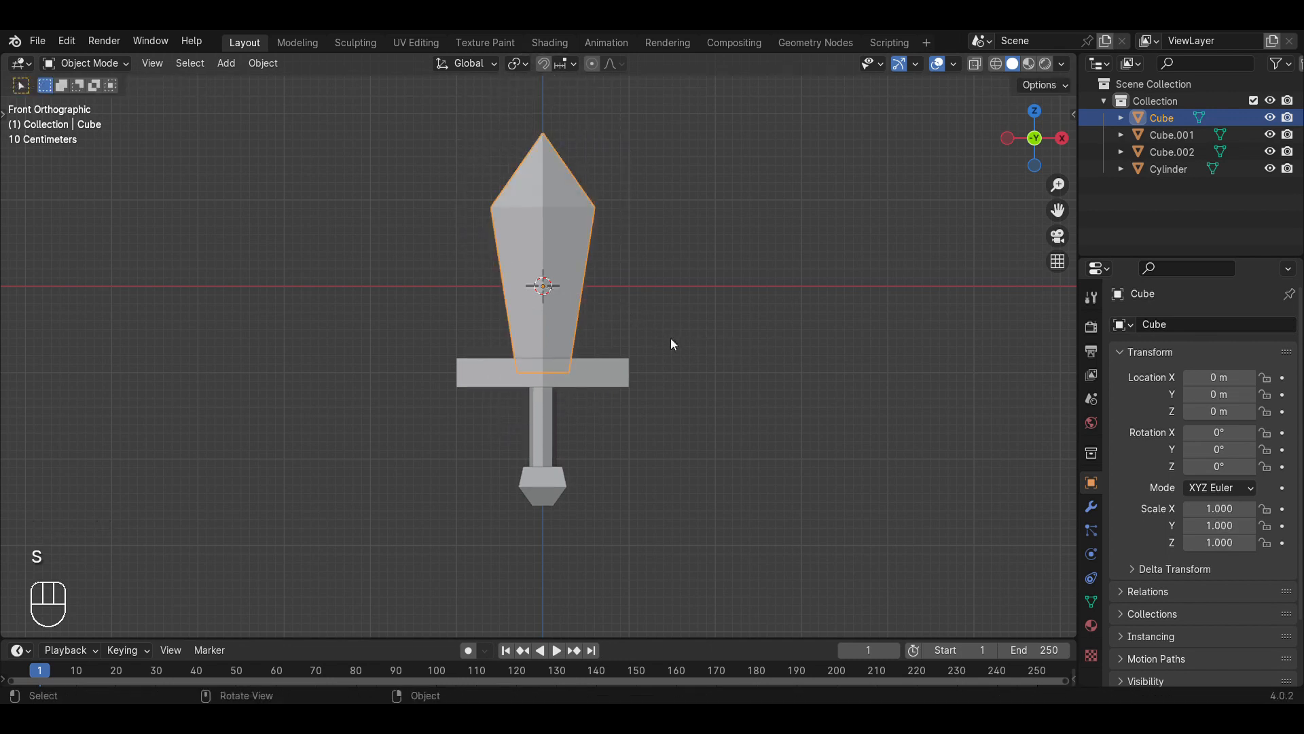
pyautogui.press('Tab')
pyautogui.press('a')
pyautogui.press('a')
pyautogui.press('a')
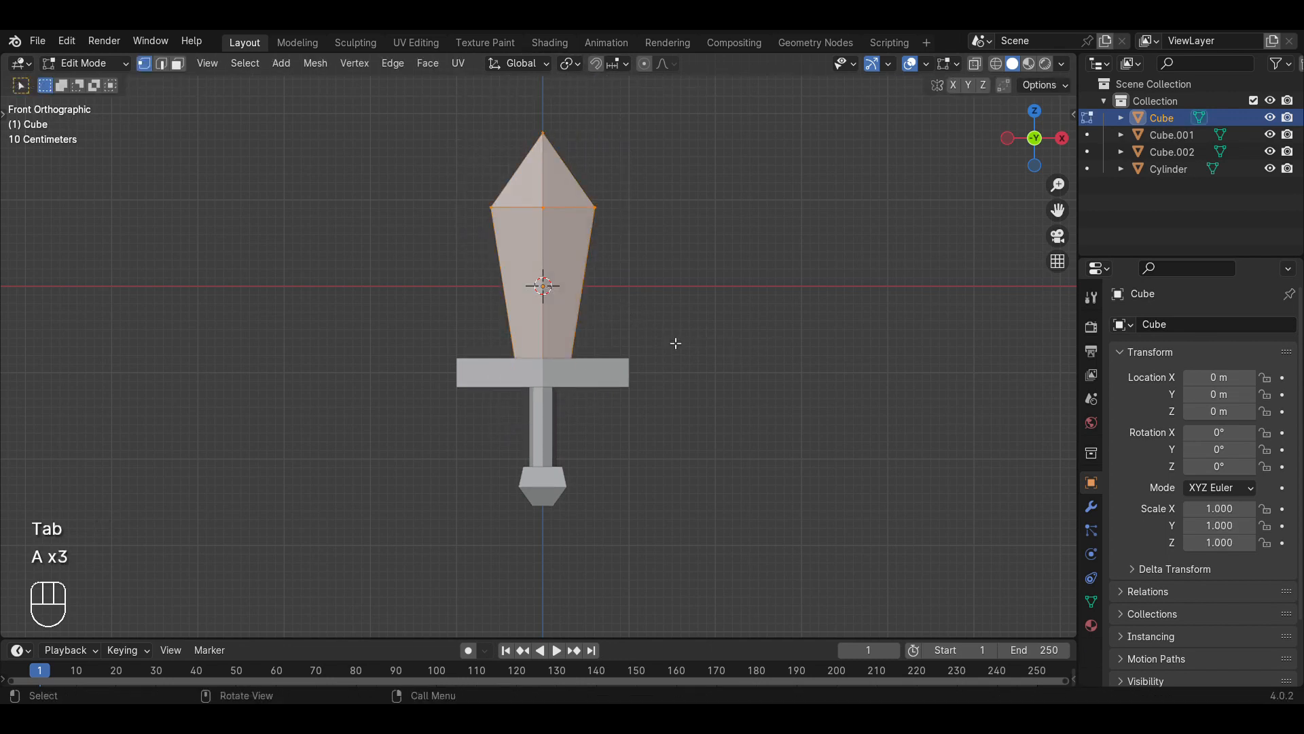
pyautogui.press('s')
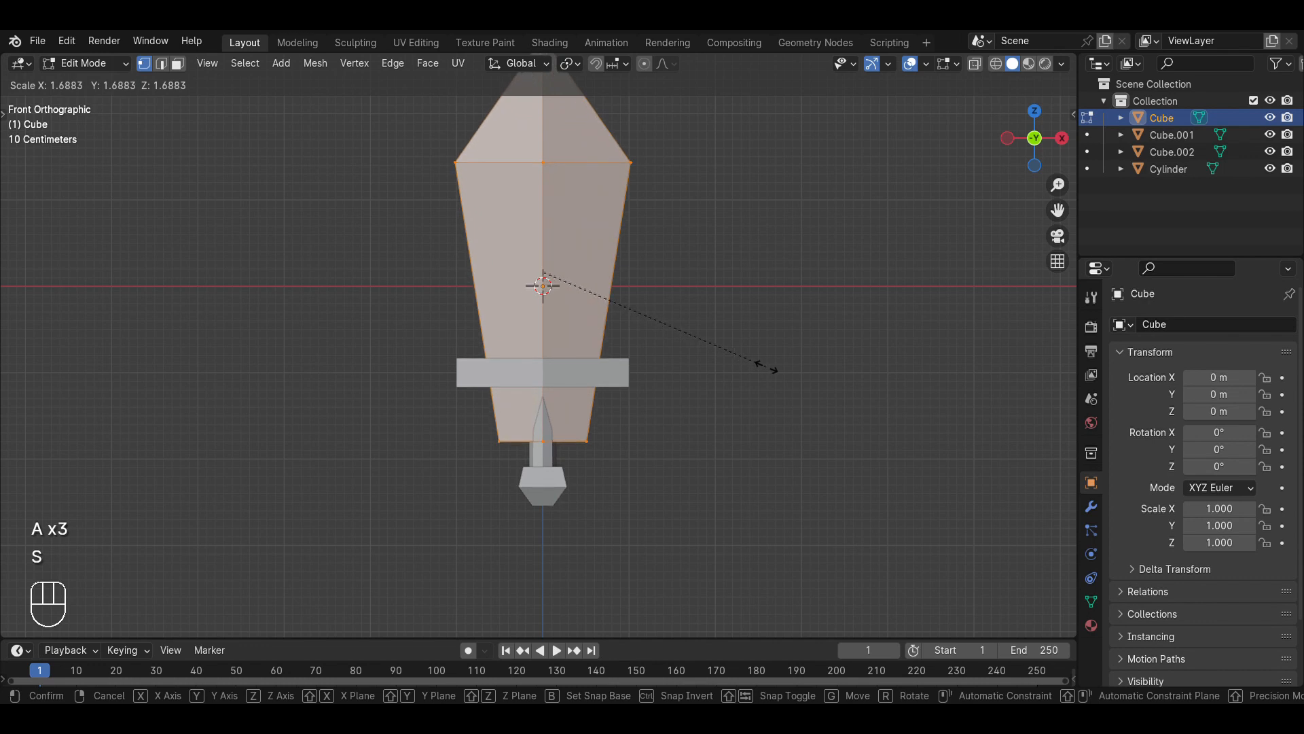
pyautogui.click(775, 369)
pyautogui.press('g')
pyautogui.press('z')
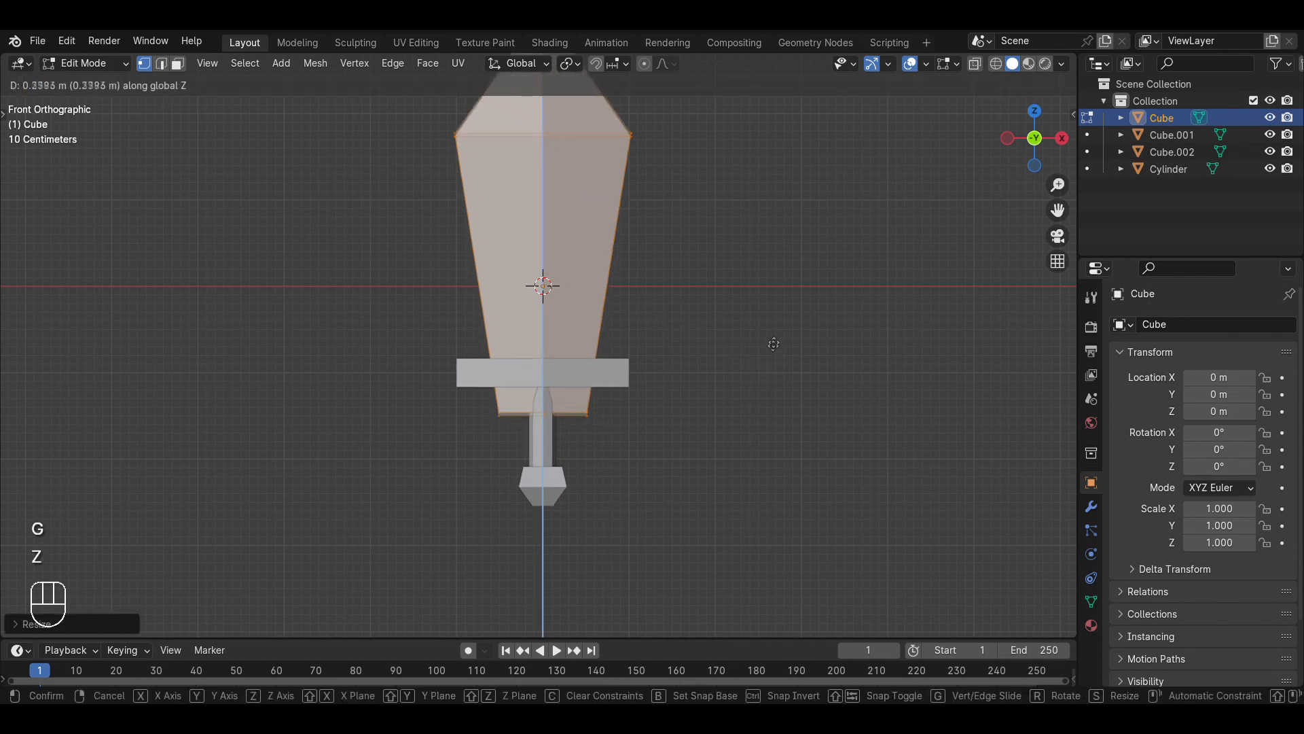
pyautogui.click(771, 293)
# Scale the blade mesh down slightly and lower it about 0.32 m along Z so its base sits in the crossguard.
pyautogui.keyDown('shift'); pyautogui.moveTo(800, 249); pyautogui.dragTo(794, 334, button='middle'); pyautogui.keyUp('shift')
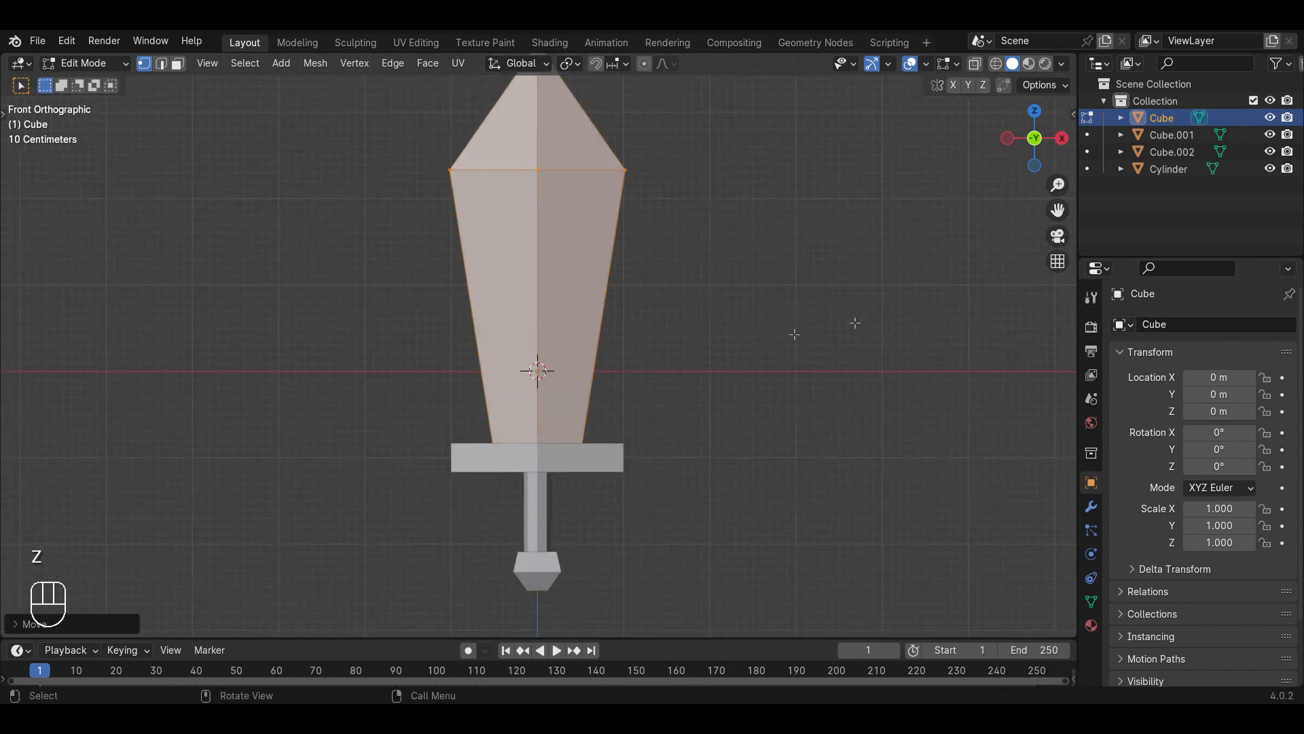
pyautogui.press('s')
pyautogui.press('g')
pyautogui.press('z')
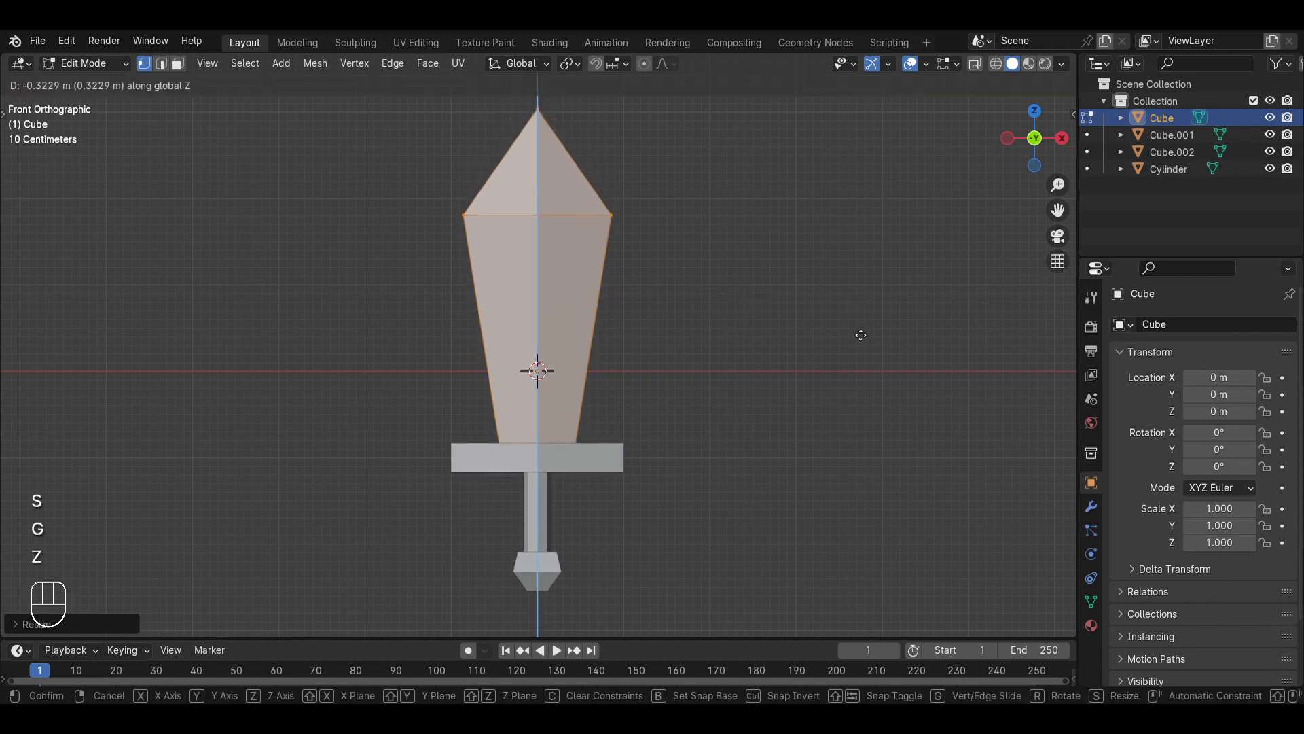
pyautogui.click(861, 335)
# Return to Object Mode and deselect everything to view the resized sword.
pyautogui.press('Tab')
pyautogui.moveTo(829, 285); pyautogui.dragTo(788, 331, button='middle')
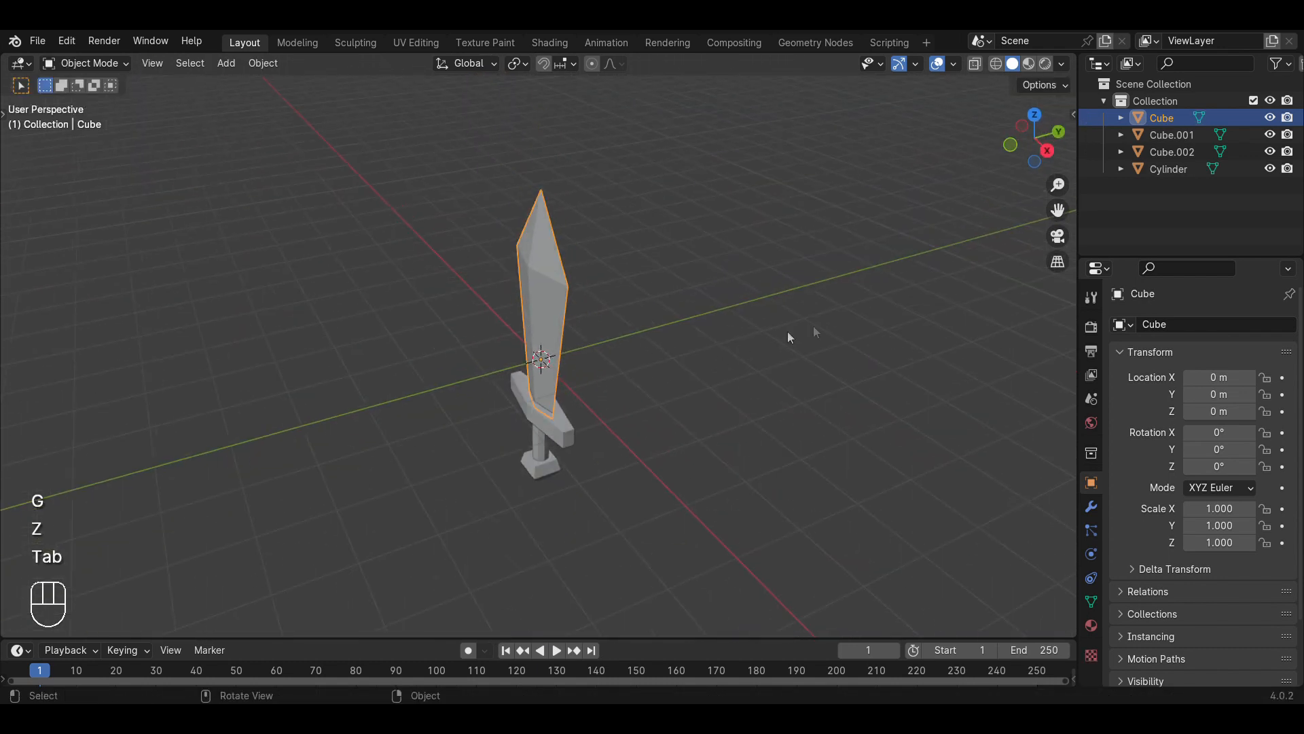
pyautogui.press('a')
pyautogui.press('a')
pyautogui.press('a')
pyautogui.moveTo(906, 301); pyautogui.dragTo(584, 295, button='middle')
pyautogui.scroll(3, 585, 295)
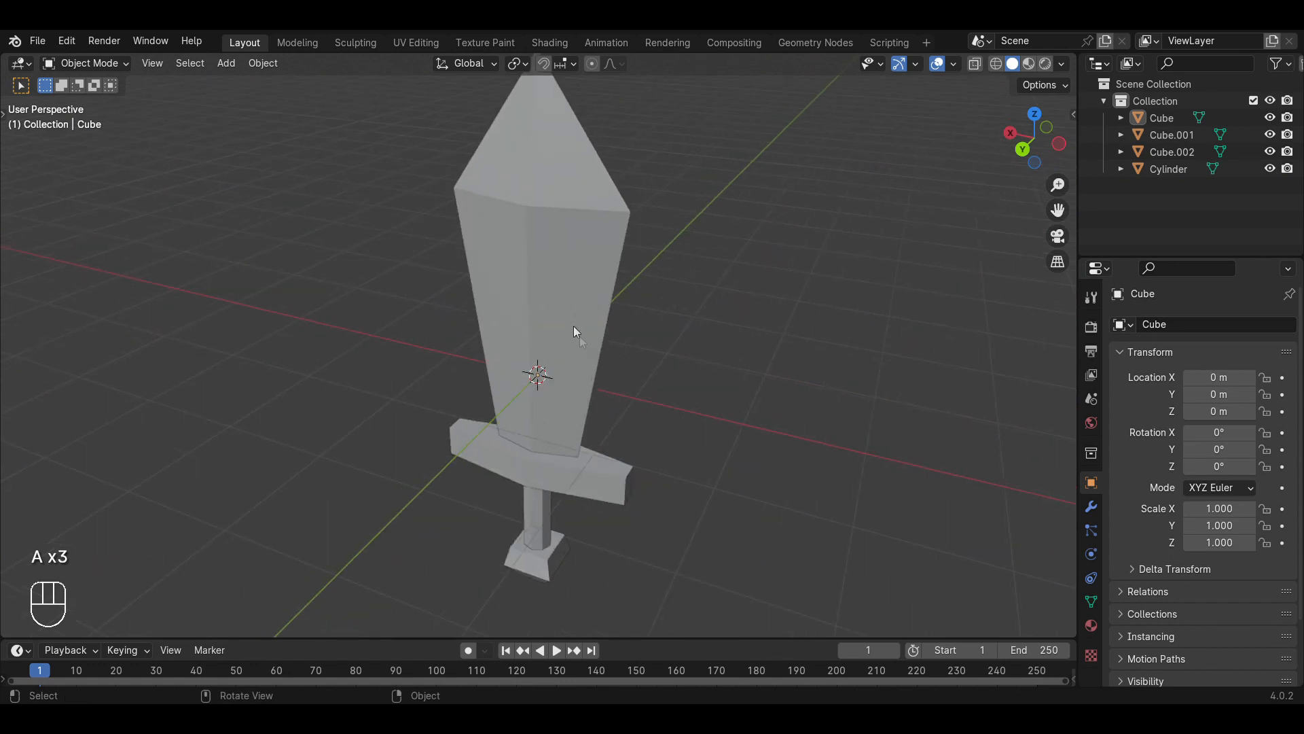
# Try moving the blade, the crossguard and the handle individually to test them as separate objects.
pyautogui.click(574, 328)
pyautogui.press('g')
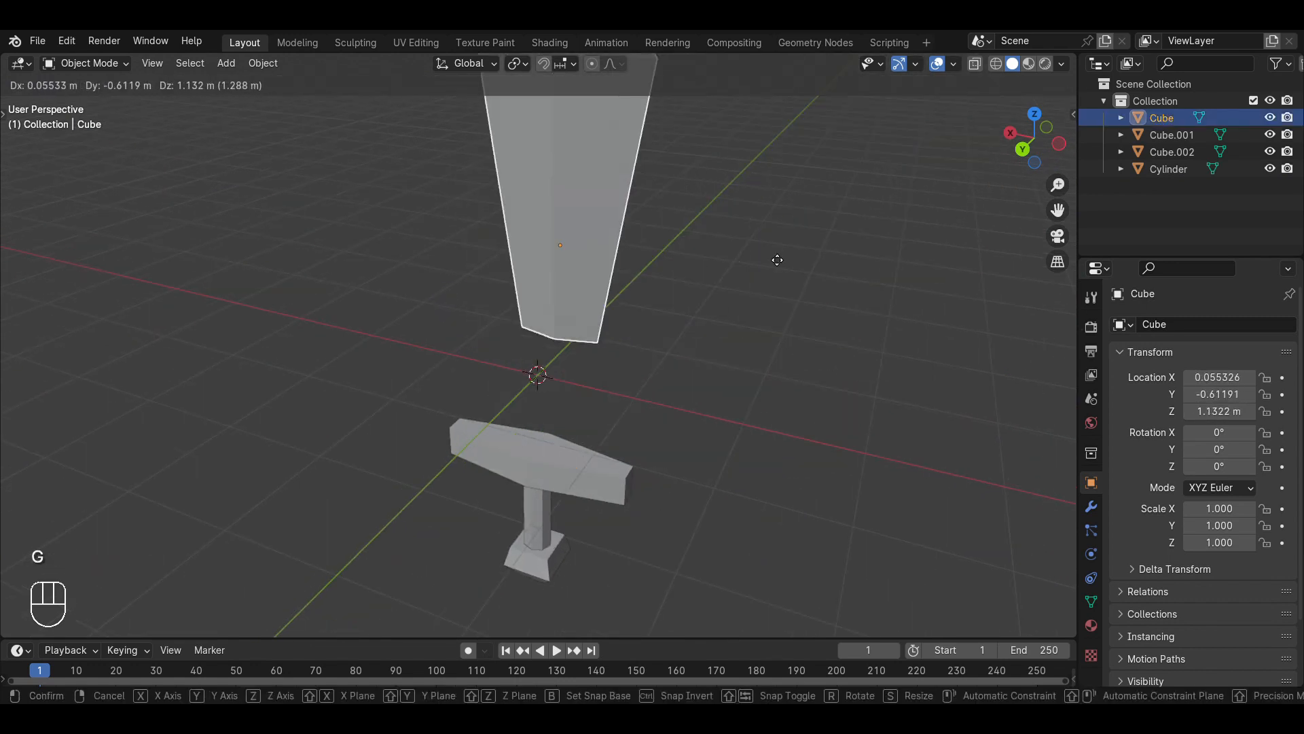
pyautogui.rightClick(724, 319)
pyautogui.click(629, 490)
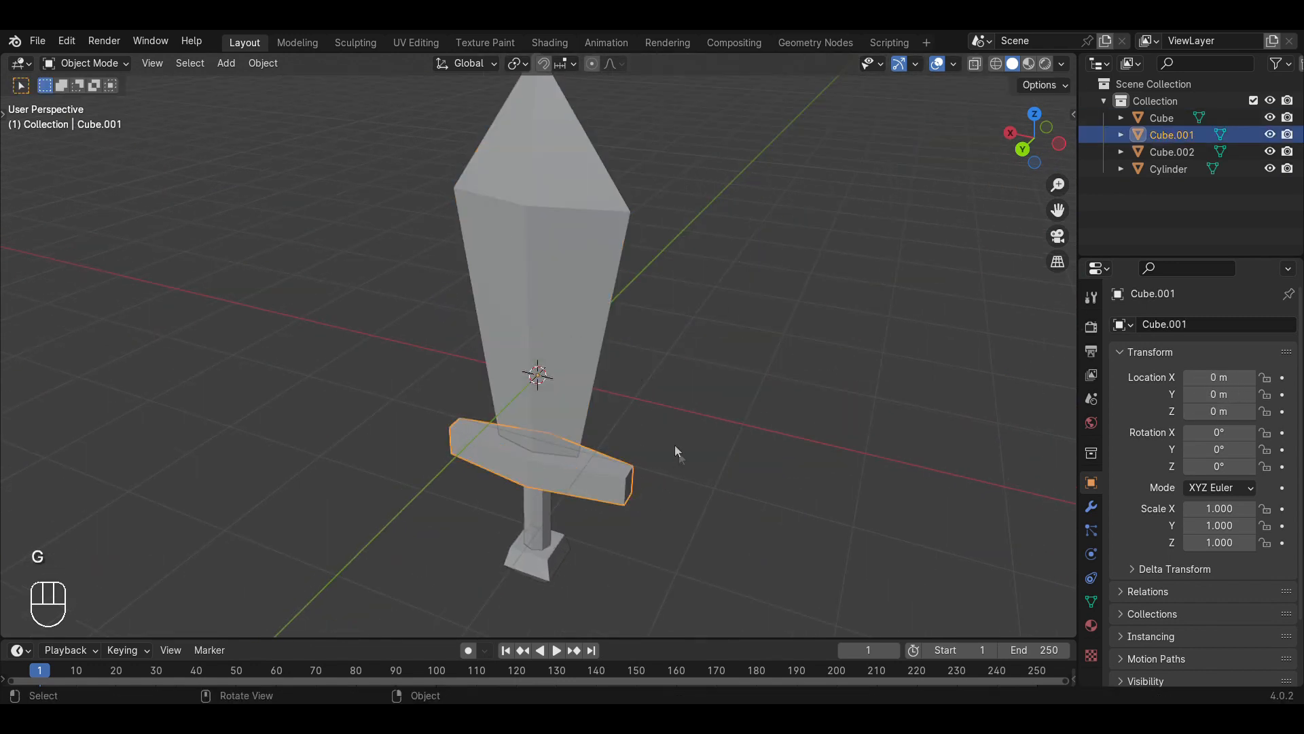
pyautogui.press('g')
pyautogui.rightClick(840, 411)
pyautogui.moveTo(610, 412); pyautogui.dragTo(605, 376, button='middle')
pyautogui.click(538, 523)
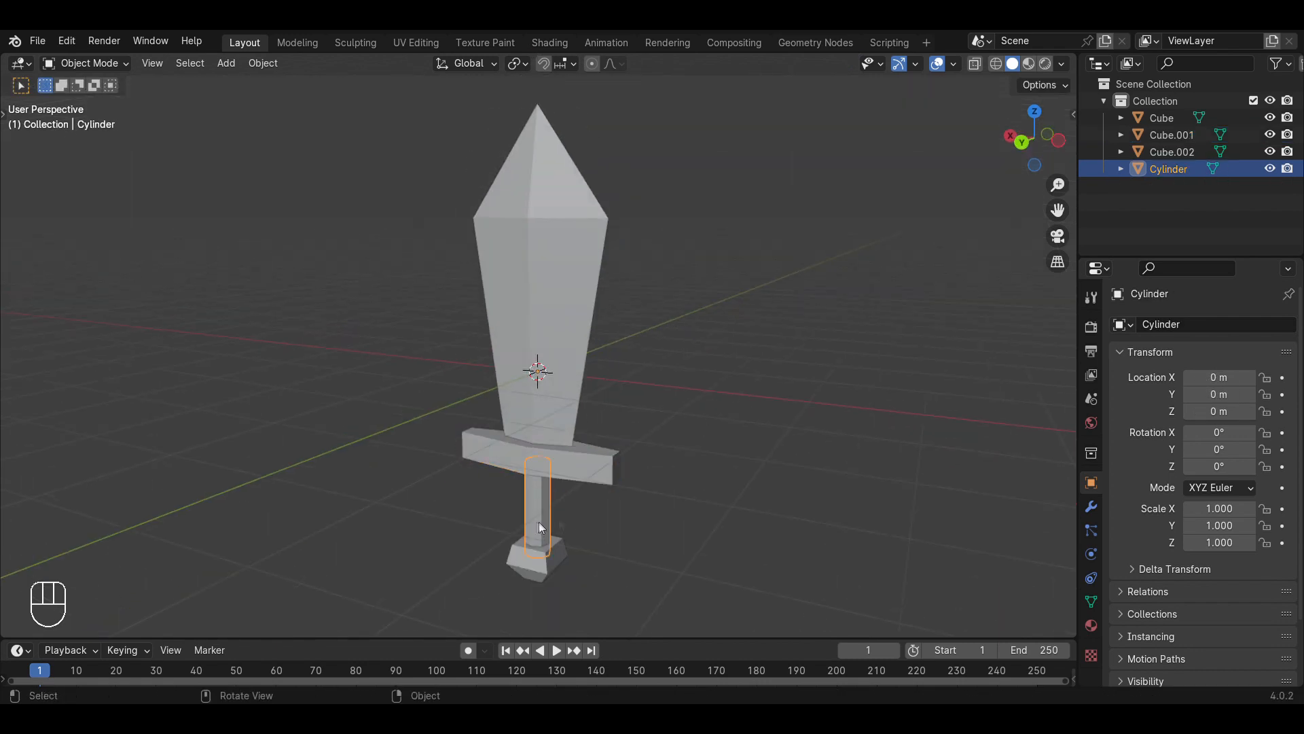
pyautogui.press('g')
pyautogui.rightClick(842, 301)
pyautogui.press('g')
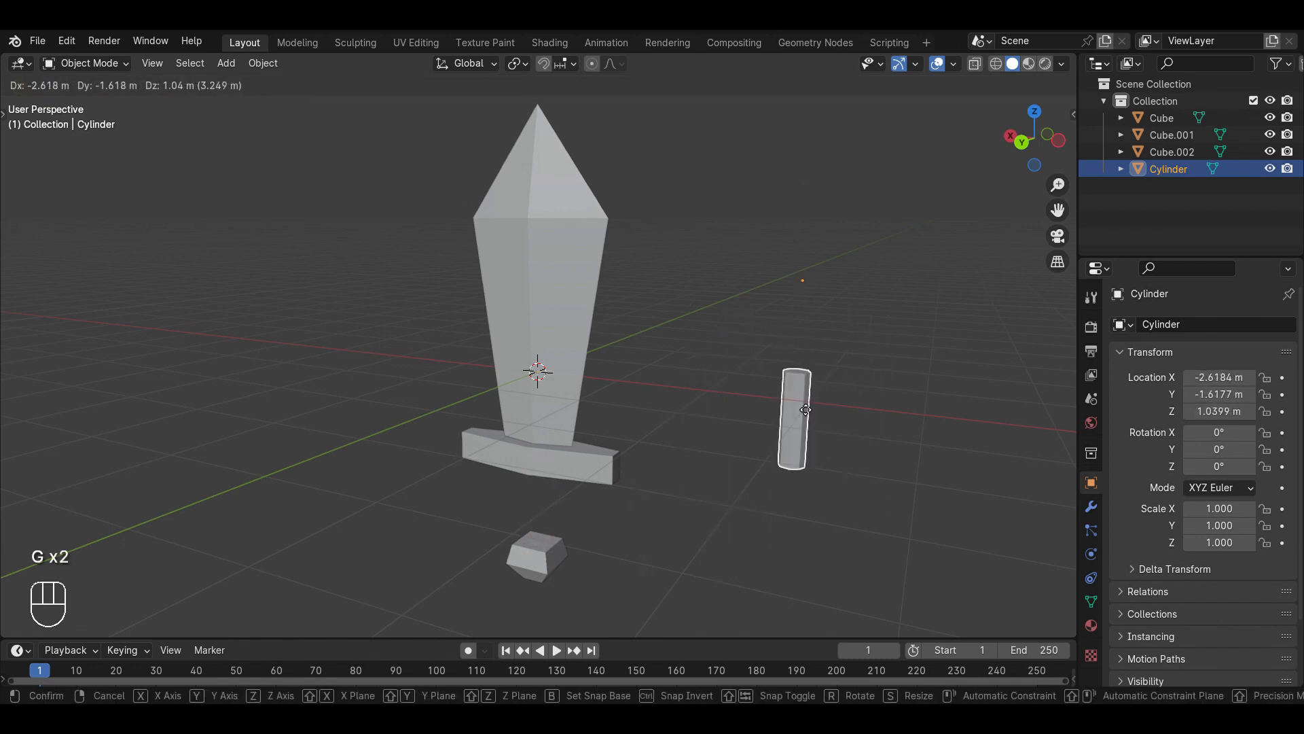
pyautogui.rightClick(806, 410)
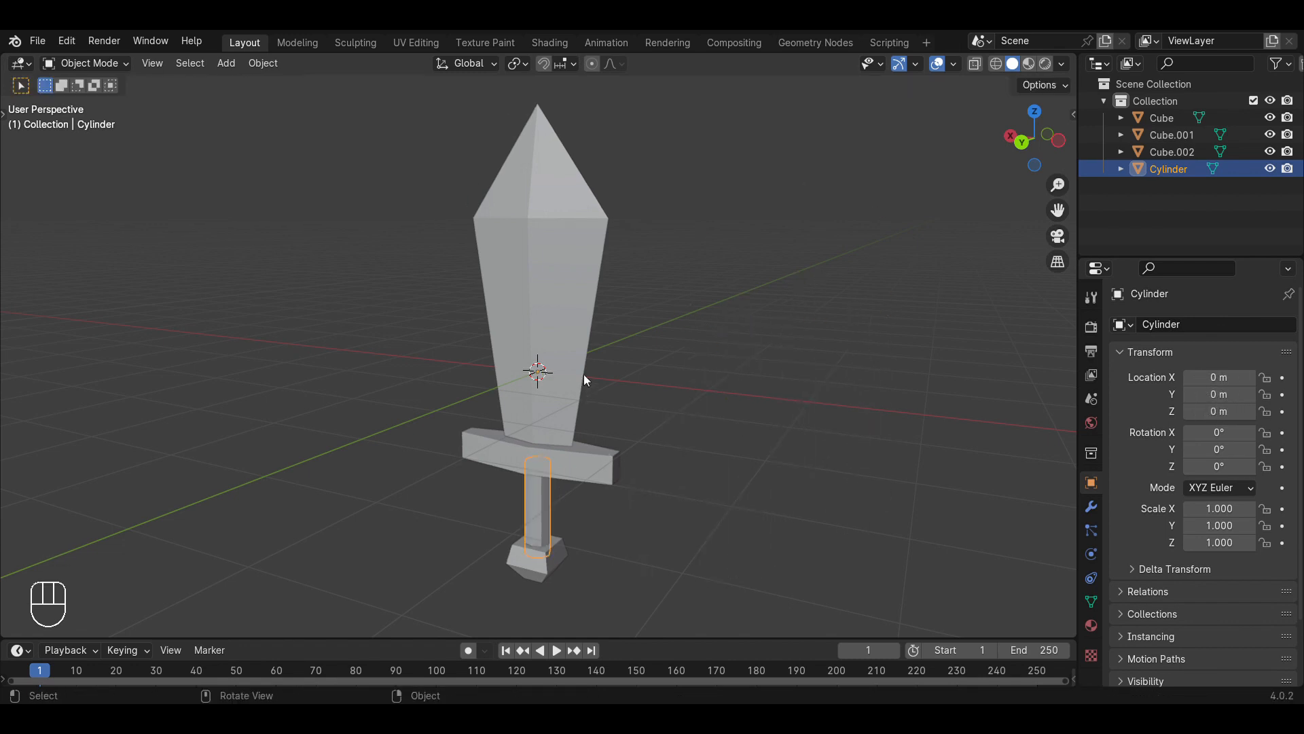
# Join all four sword parts into one object with the pommel as the active object, and test-move the result.
pyautogui.click(606, 477)
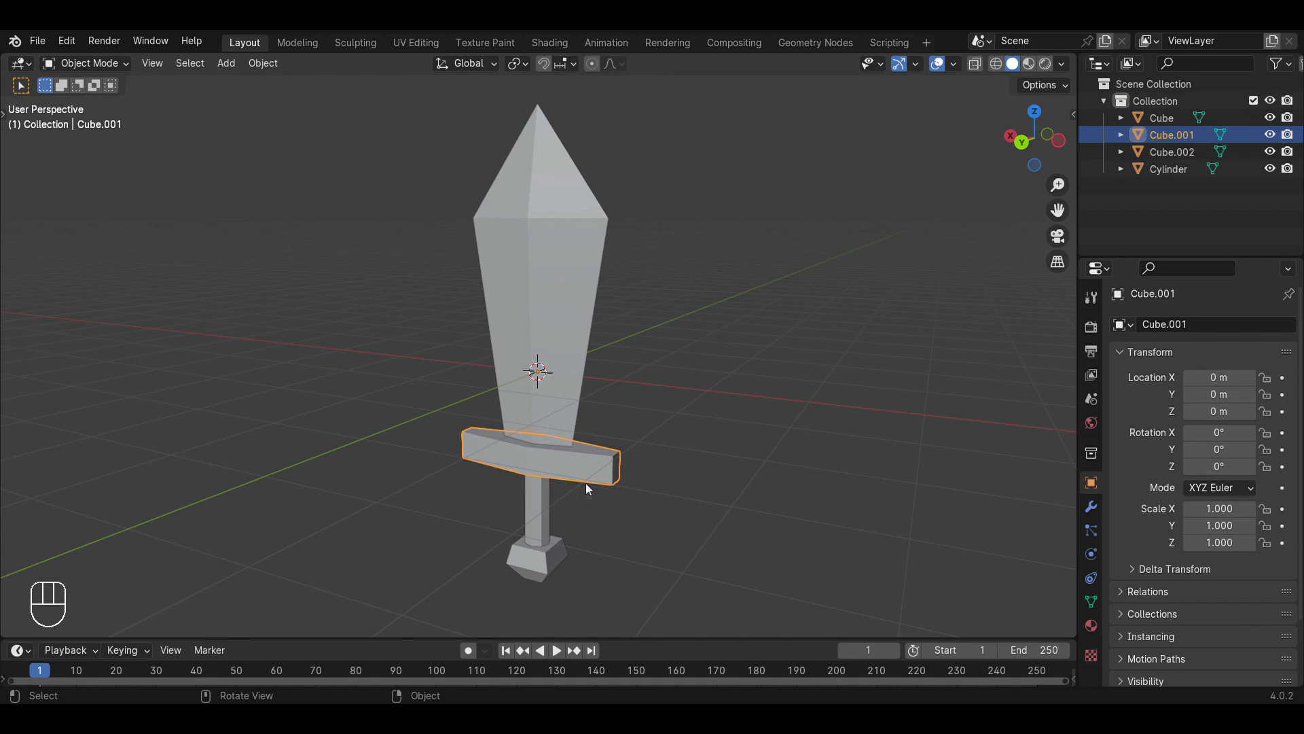
pyautogui.press('shift')
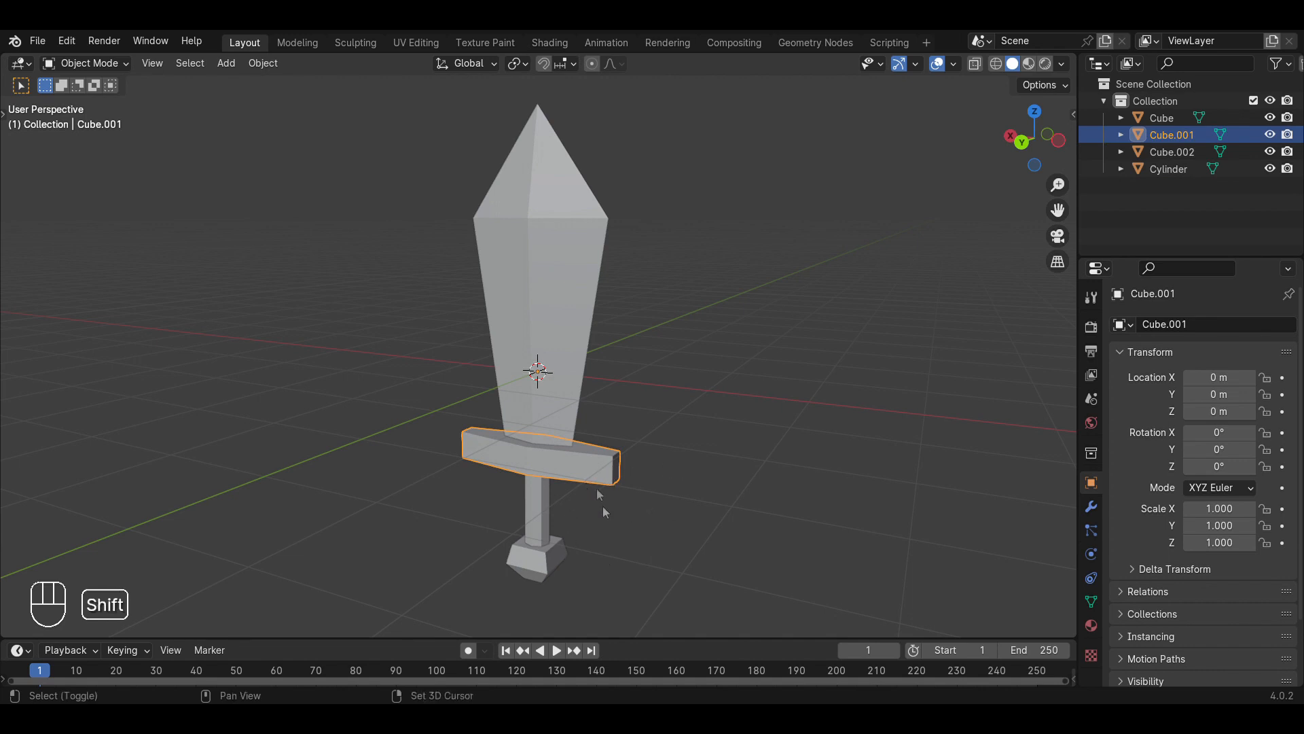
pyautogui.keyDown('shift'); pyautogui.click(544, 504); pyautogui.keyUp('shift')
pyautogui.keyDown('shift'); pyautogui.click(557, 574); pyautogui.keyUp('shift')
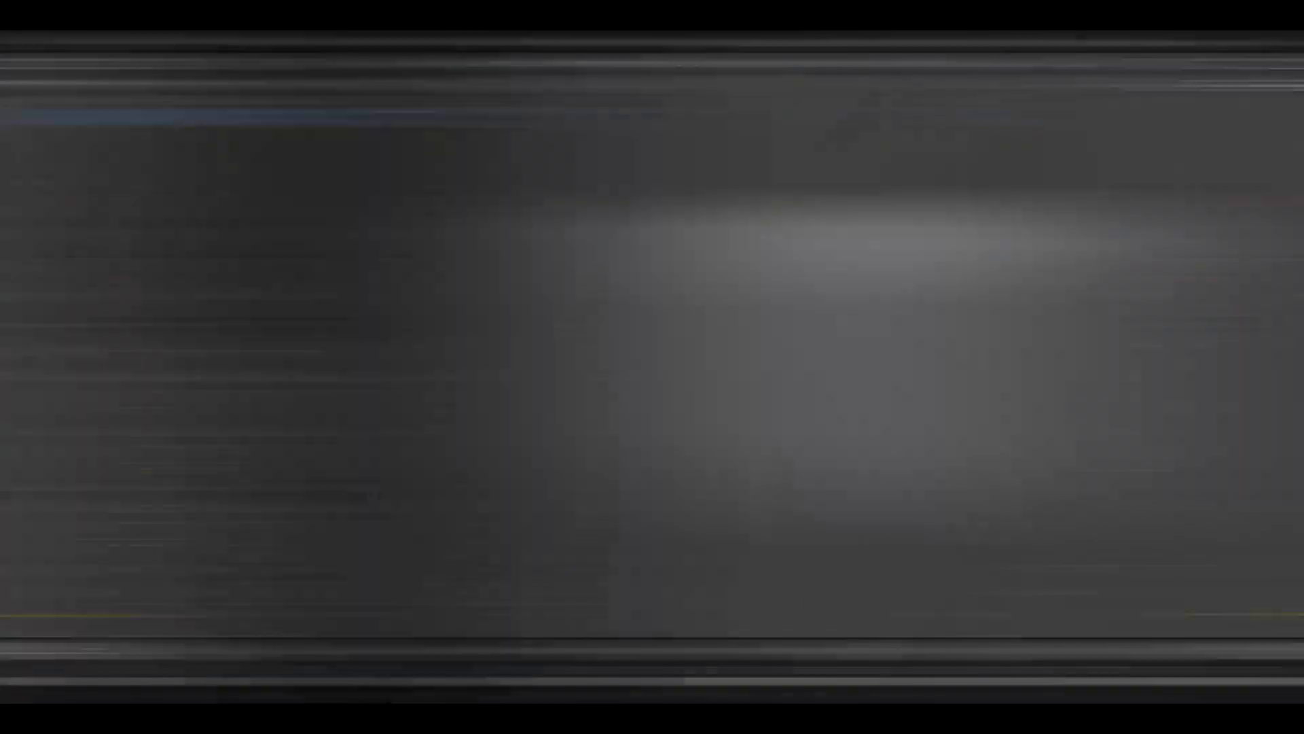
pyautogui.hotkey('ctrl', 'z')
pyautogui.hotkey('ctrl', 'z')
pyautogui.press('a')
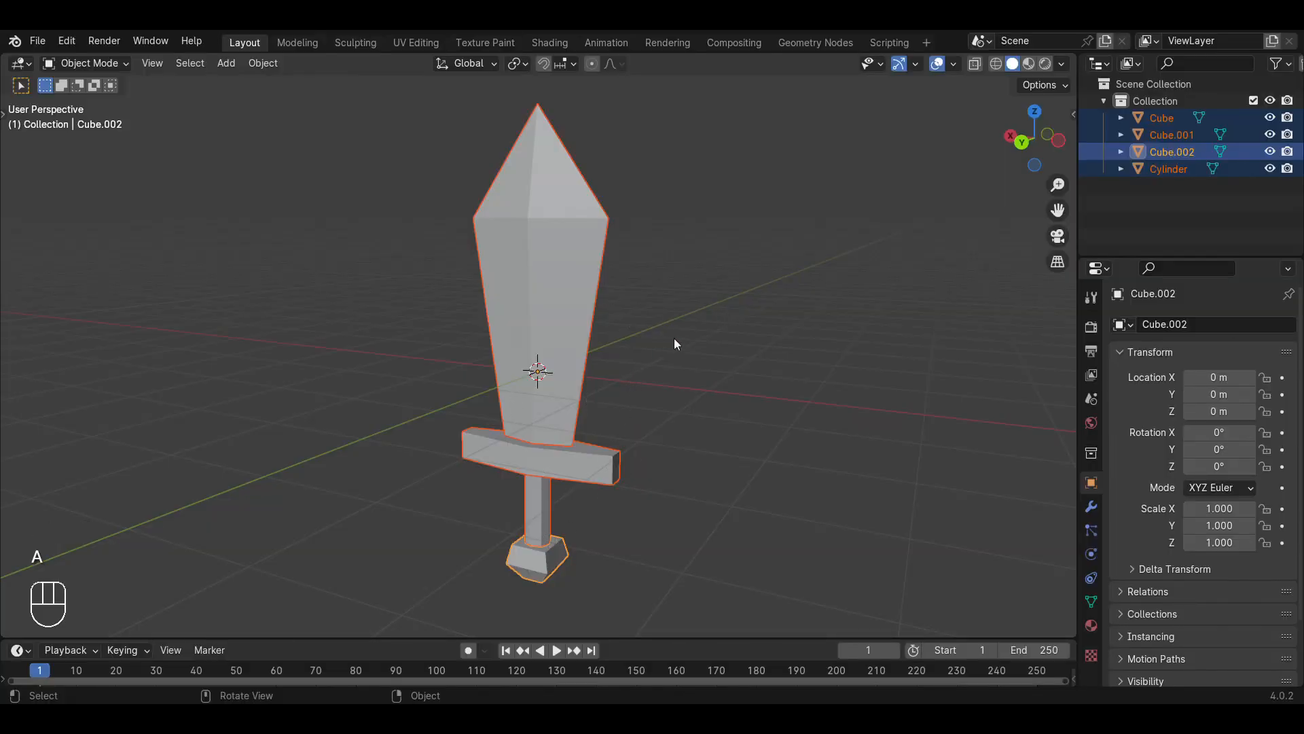
pyautogui.hotkey('ctrl', 'j')
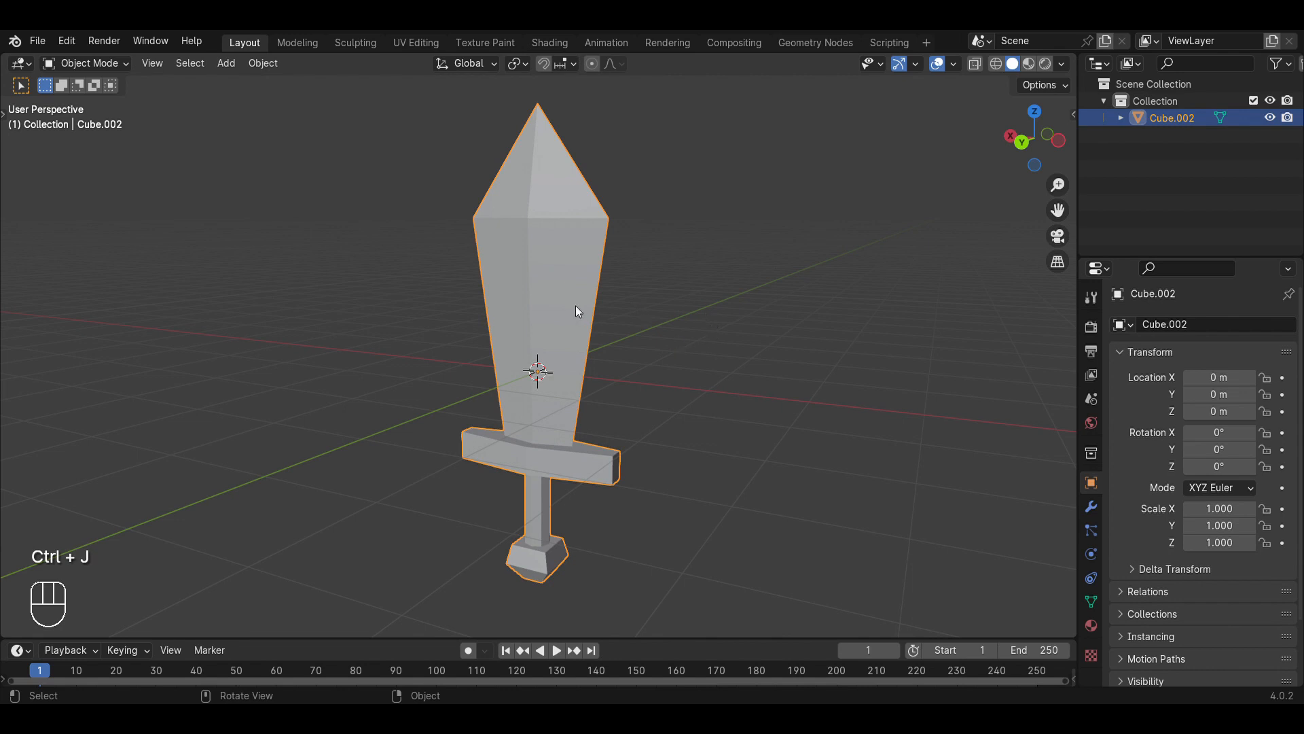
pyautogui.press('g')
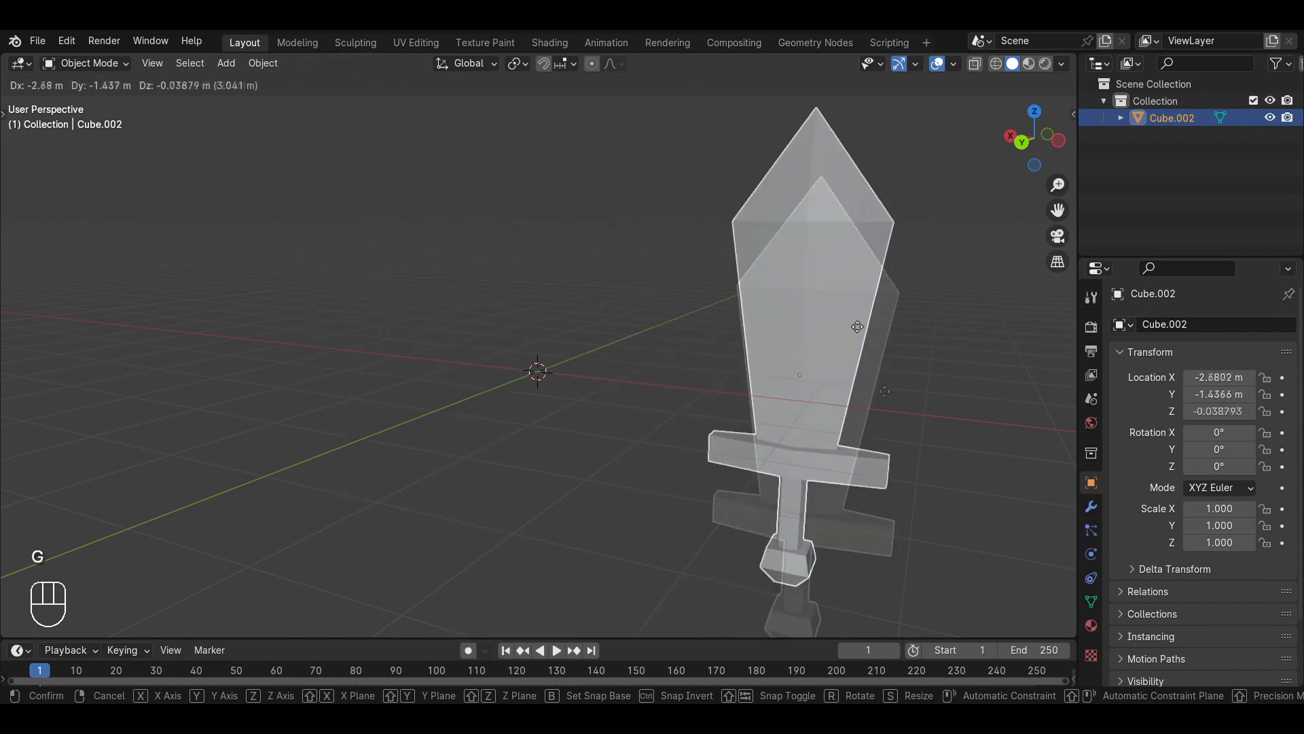
pyautogui.rightClick(899, 300)
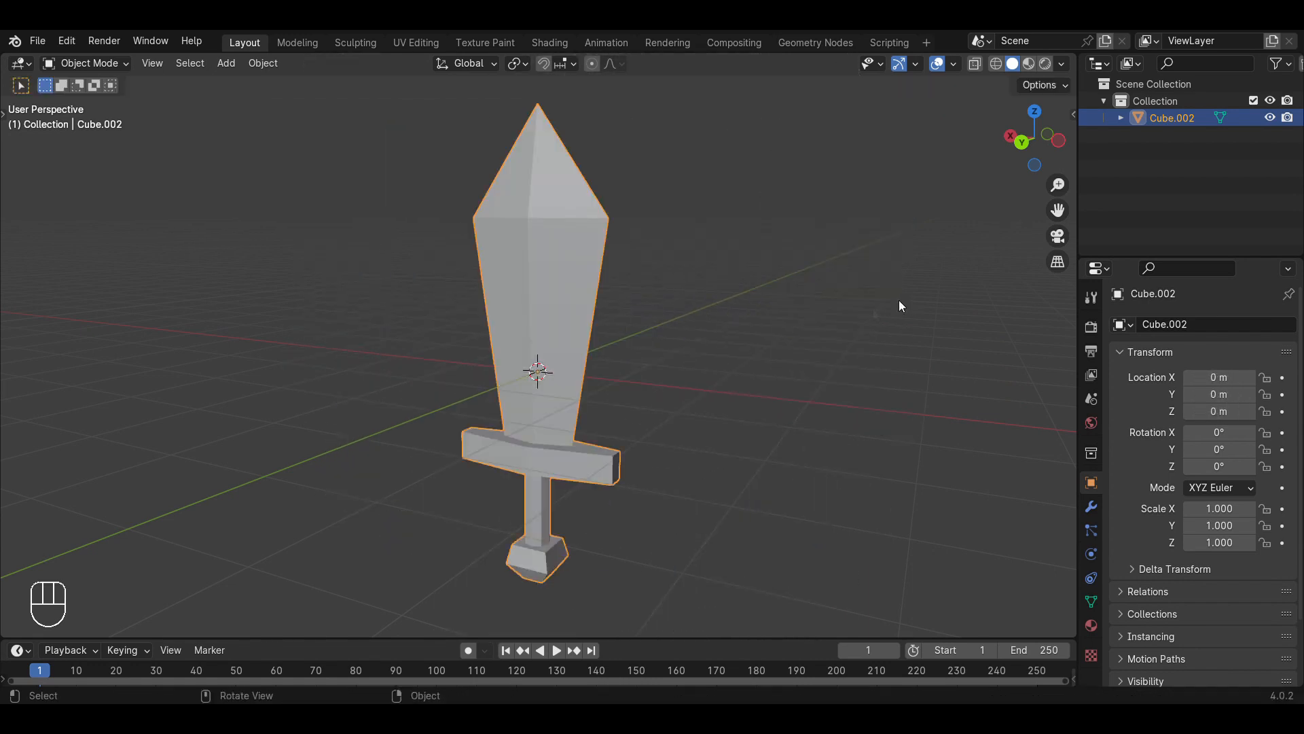
# Enter Edit Mode on the joined sword and select its entire mesh.
pyautogui.press('Tab')
pyautogui.moveTo(653, 327); pyautogui.dragTo(631, 442, button='middle')
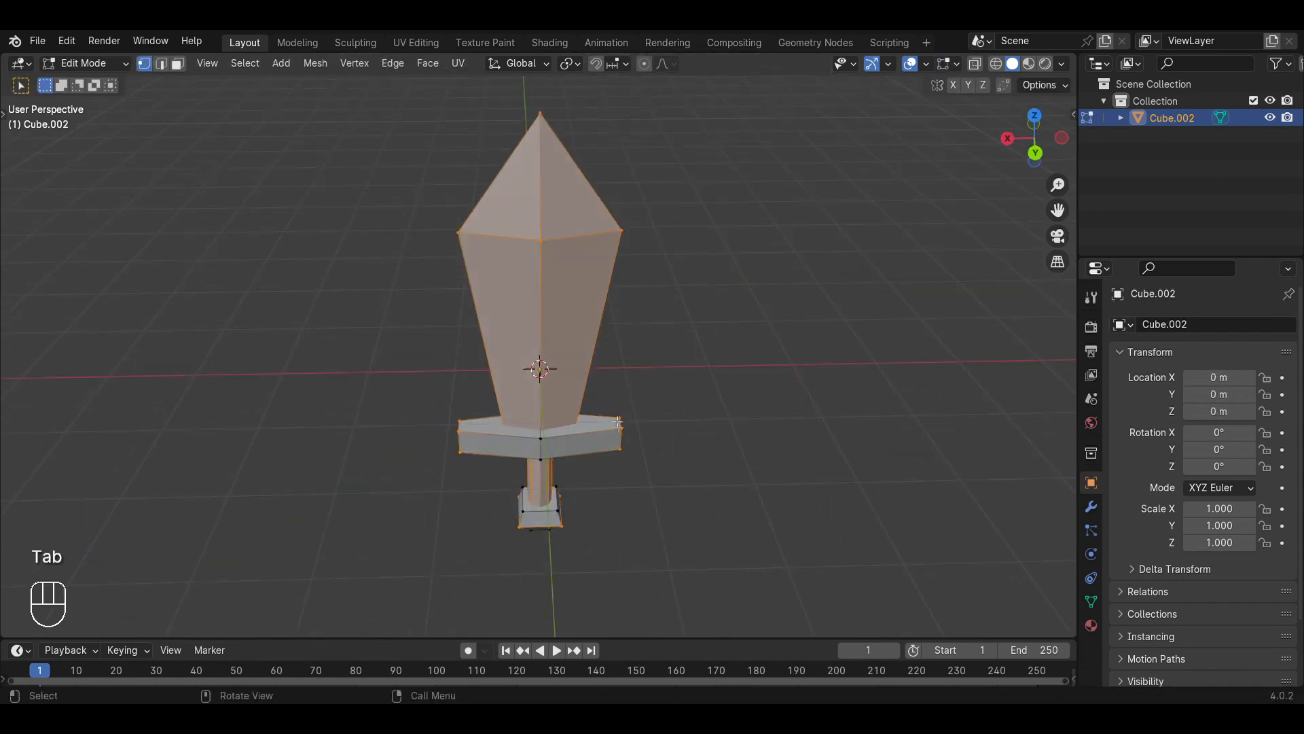
pyautogui.press('a')
pyautogui.press('a')
pyautogui.press('a')
pyautogui.press('a')
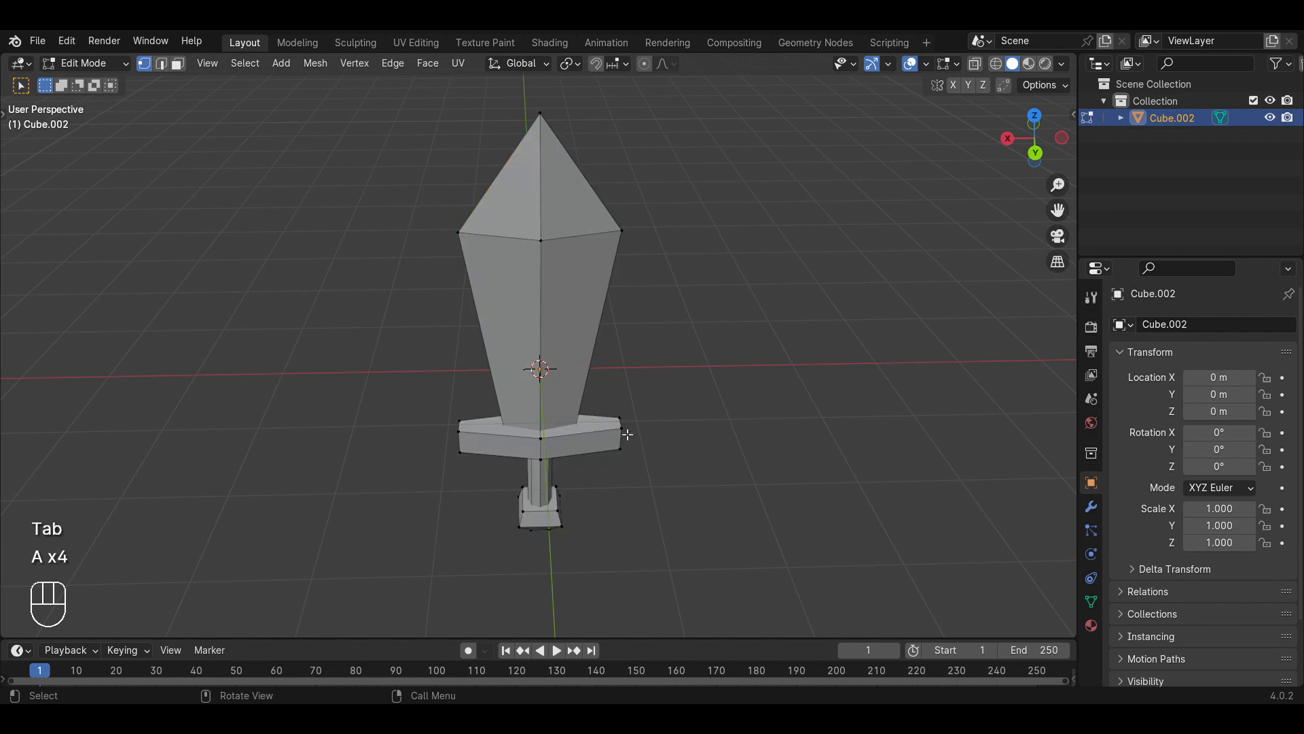
pyautogui.press('l')
pyautogui.press('a')
pyautogui.press('a')
pyautogui.moveTo(667, 420); pyautogui.dragTo(615, 244, button='middle')
pyautogui.press('a')
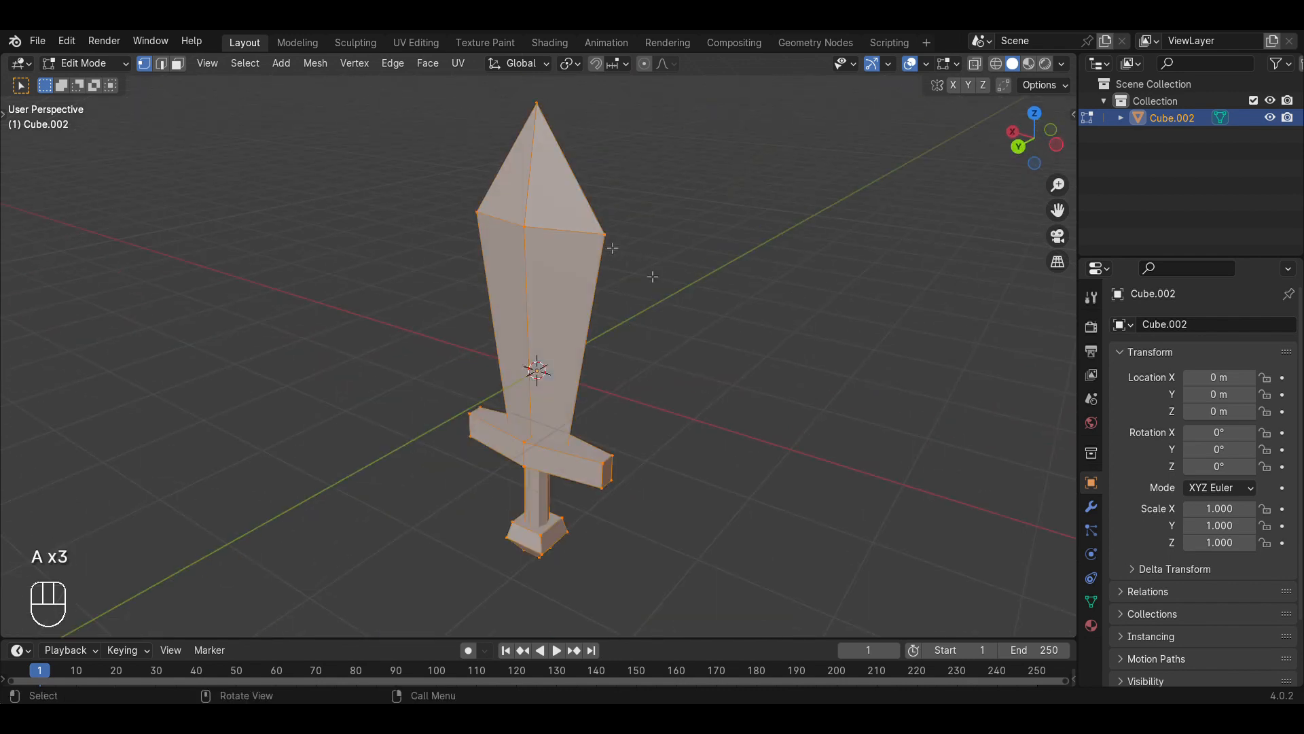
# Try moving the whole sword mesh and selecting vertices at one end of the crossguard, and clear the selection.
pyautogui.press('g')
pyautogui.rightClick(690, 252)
pyautogui.click(614, 477)
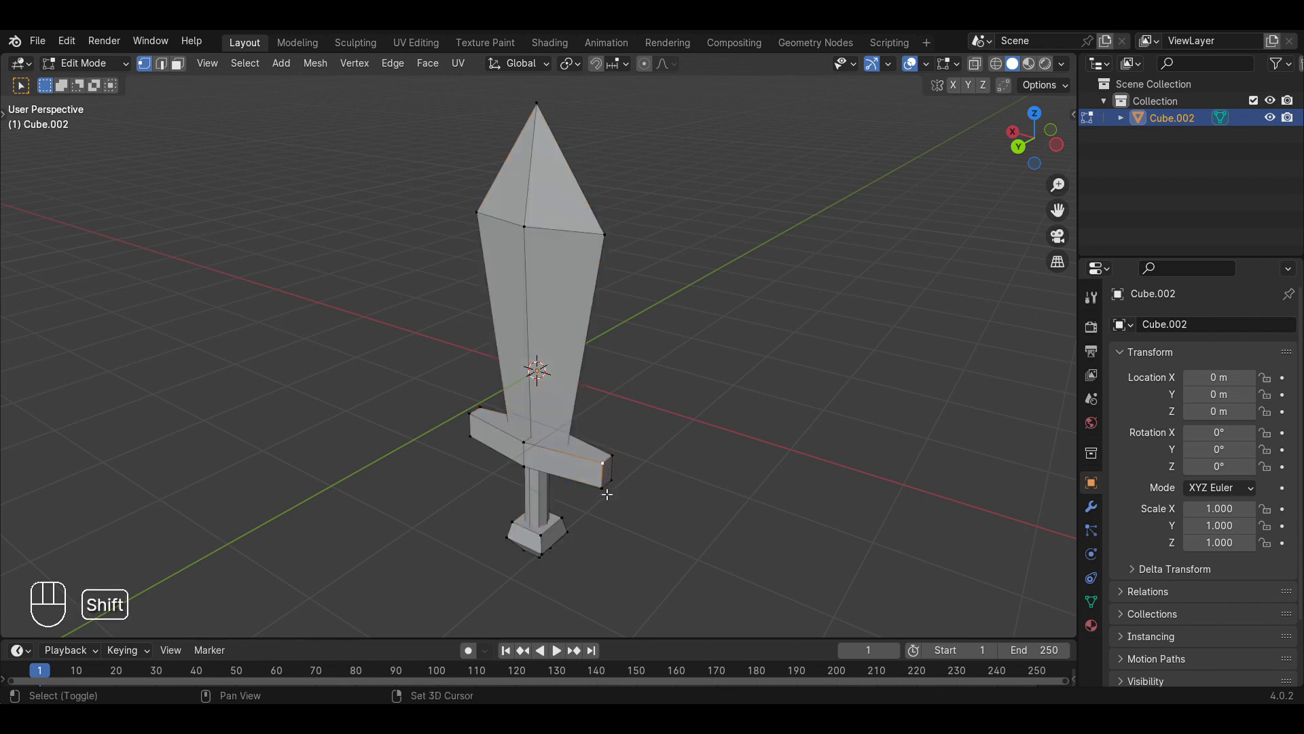
pyautogui.keyDown('shift'); pyautogui.click(622, 455); pyautogui.keyUp('shift')
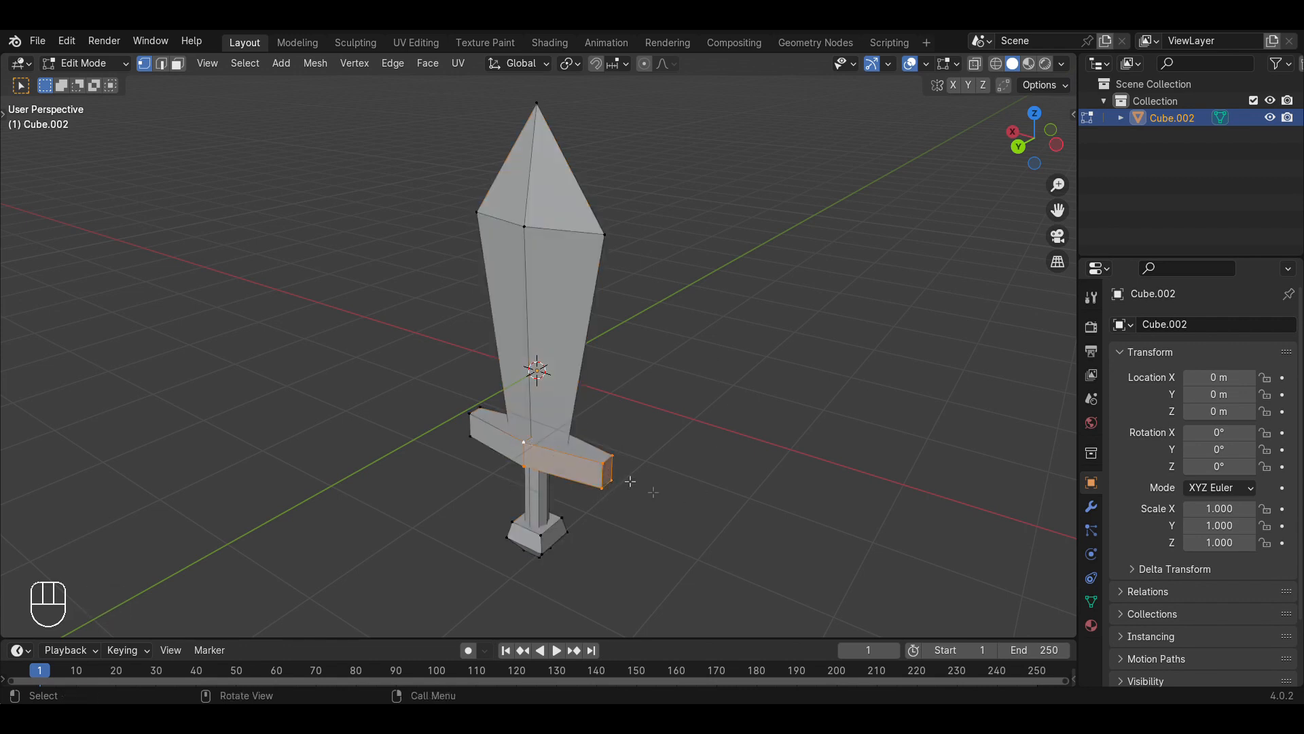
pyautogui.scroll(5, 538, 467)
pyautogui.press('a')
pyautogui.press('a')
pyautogui.press('a')
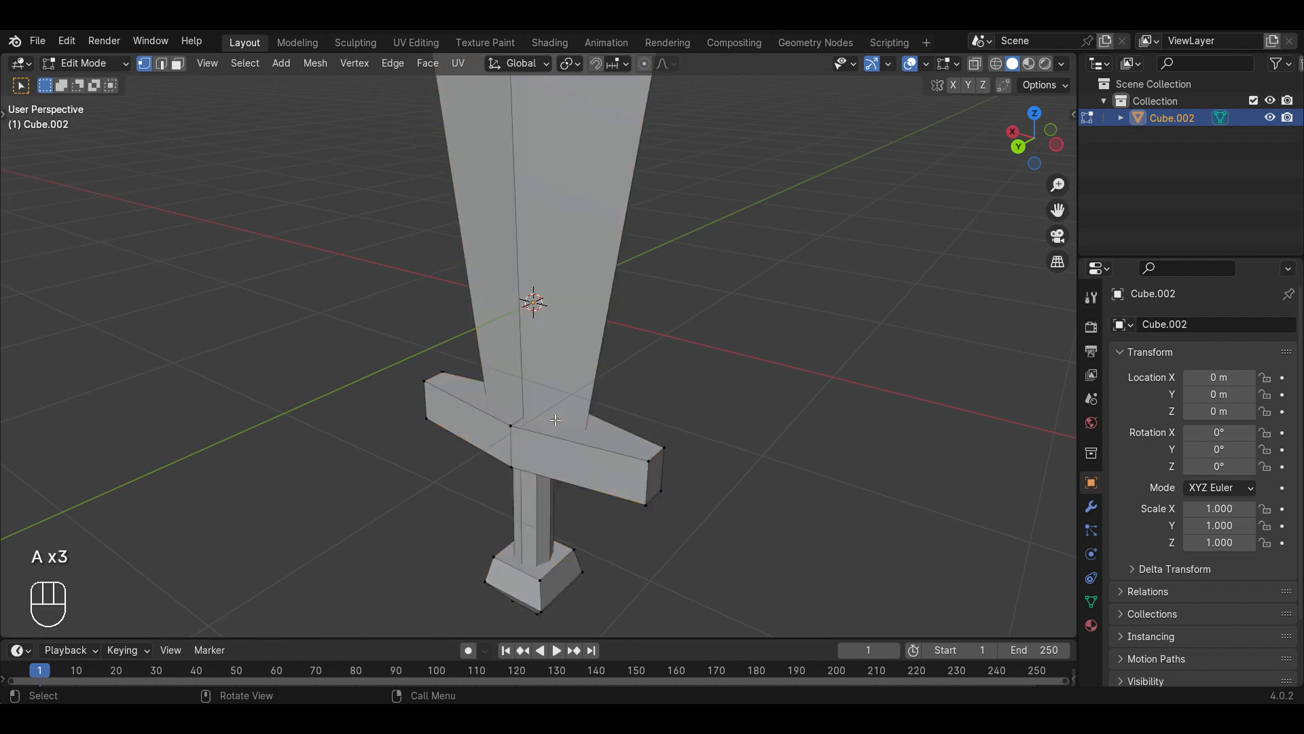
# Try selecting the crossguard and pommel as linked geometry, with a test move of the crossguard, and deselect all.
pyautogui.press('z')
pyautogui.scroll(-3, 593, 454)
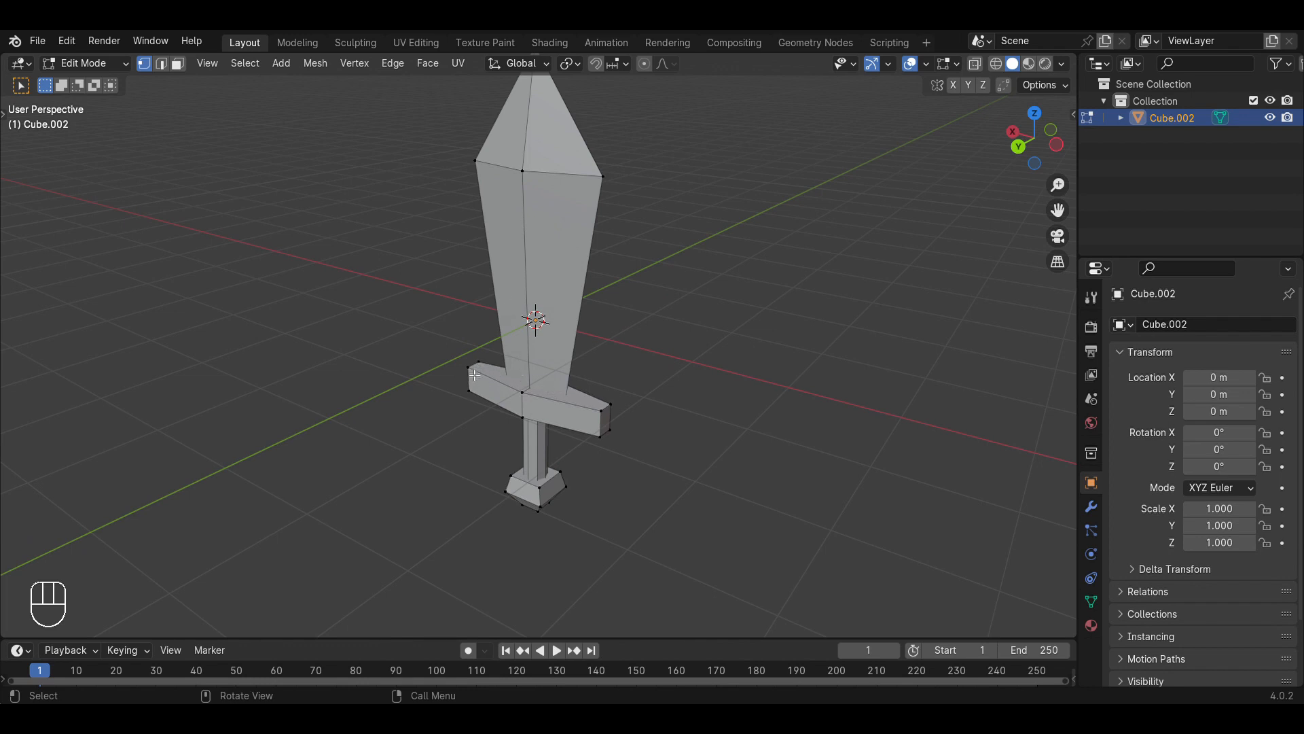
pyautogui.press('l')
pyautogui.press('g')
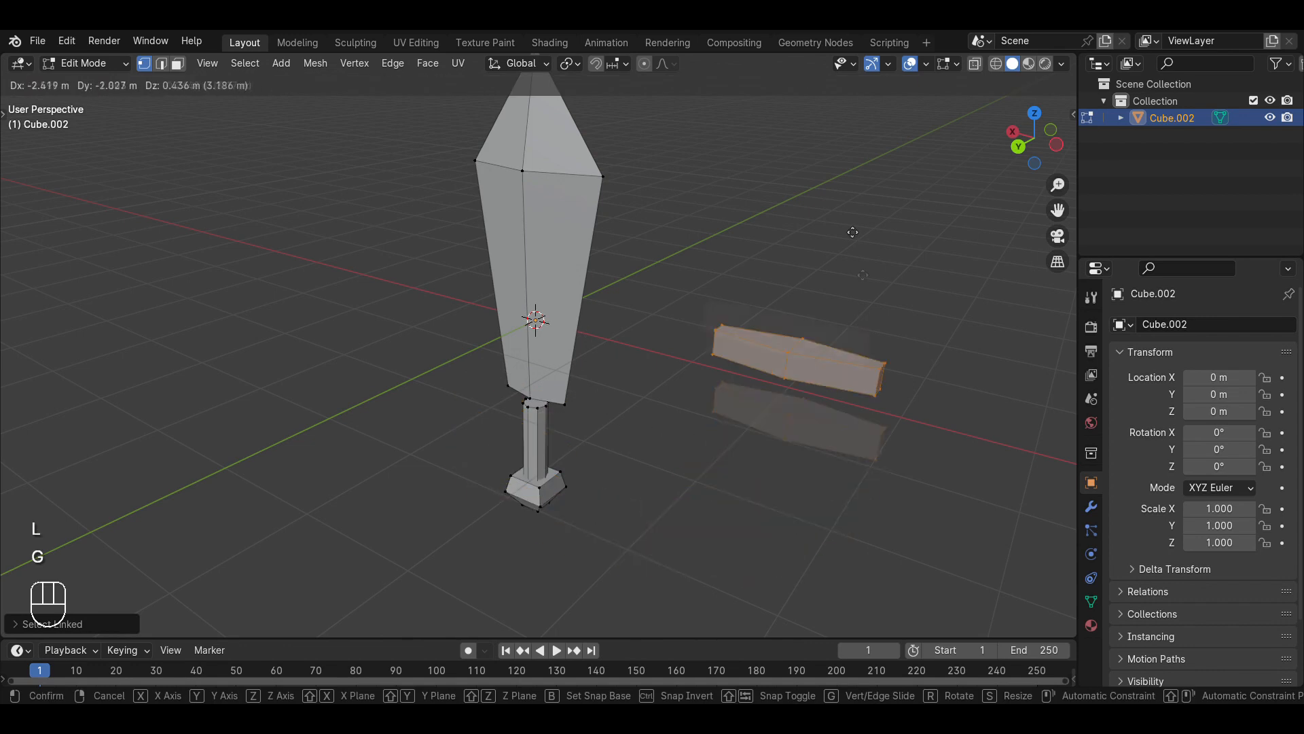
pyautogui.click(552, 442)
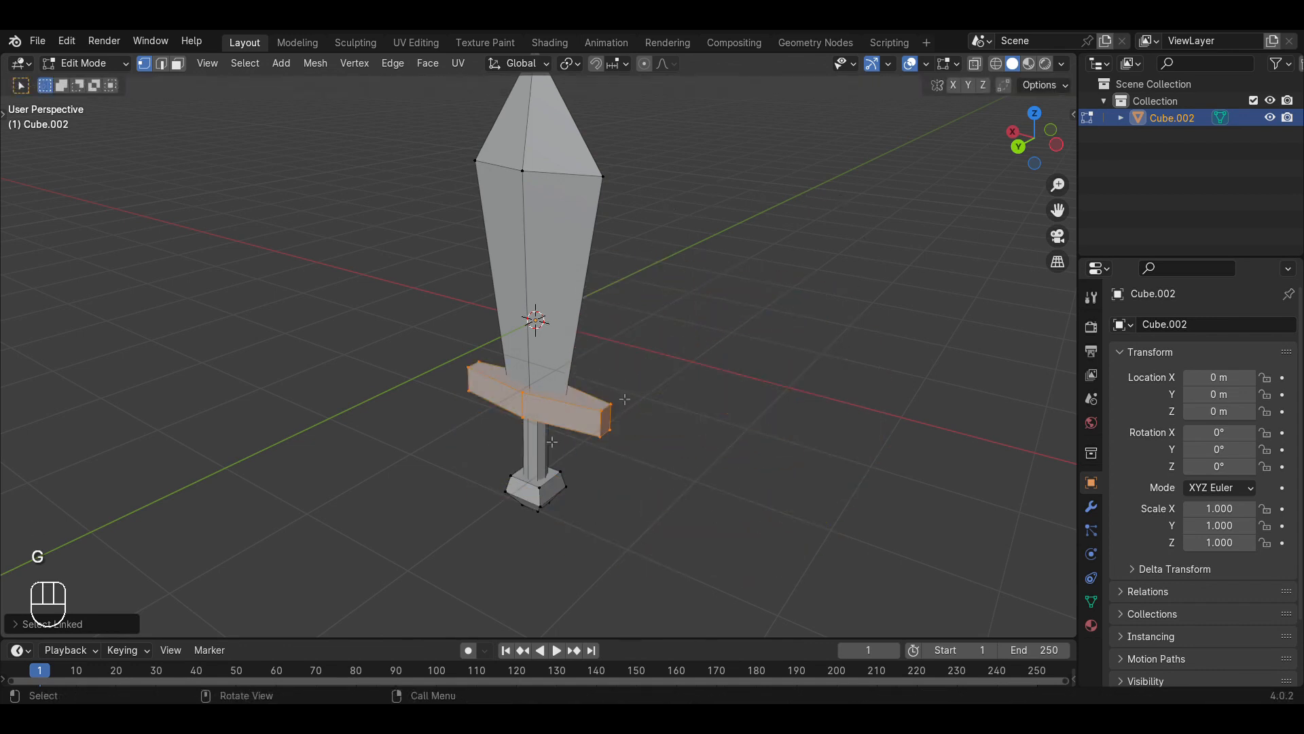
pyautogui.press('l')
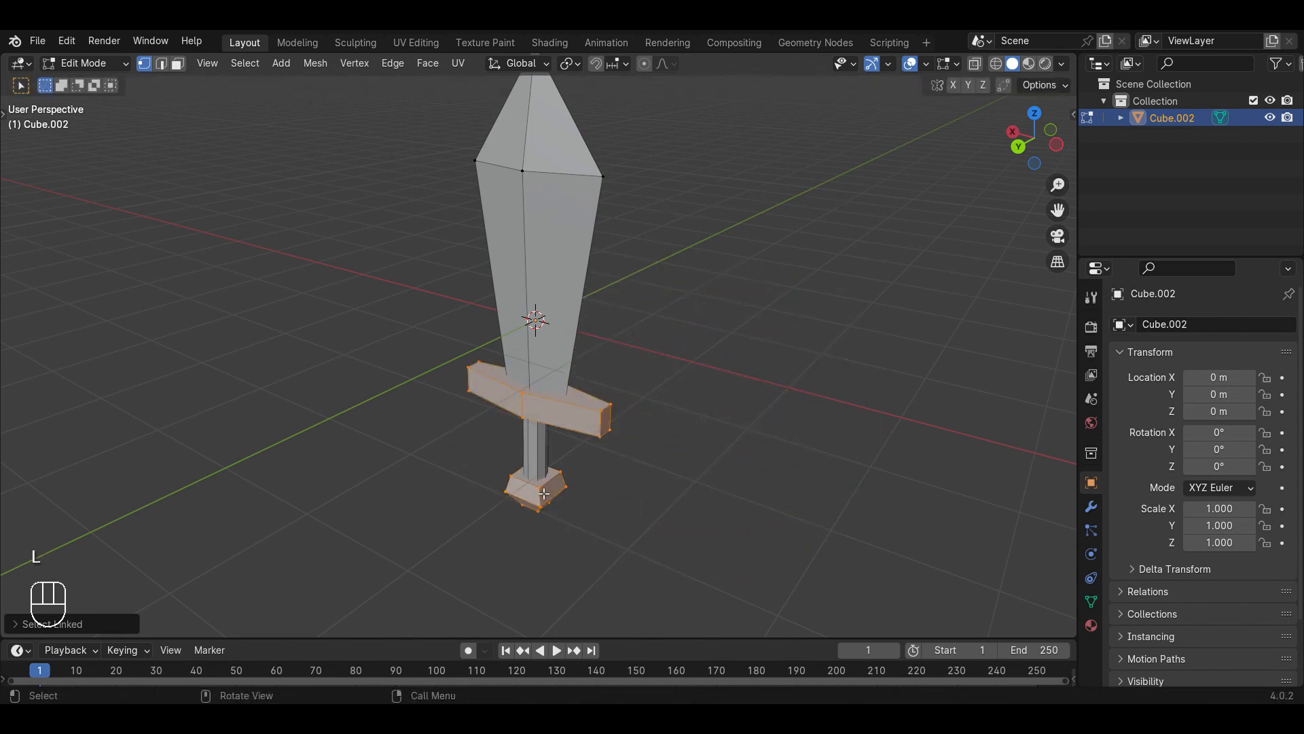
pyautogui.press('a')
pyautogui.press('a')
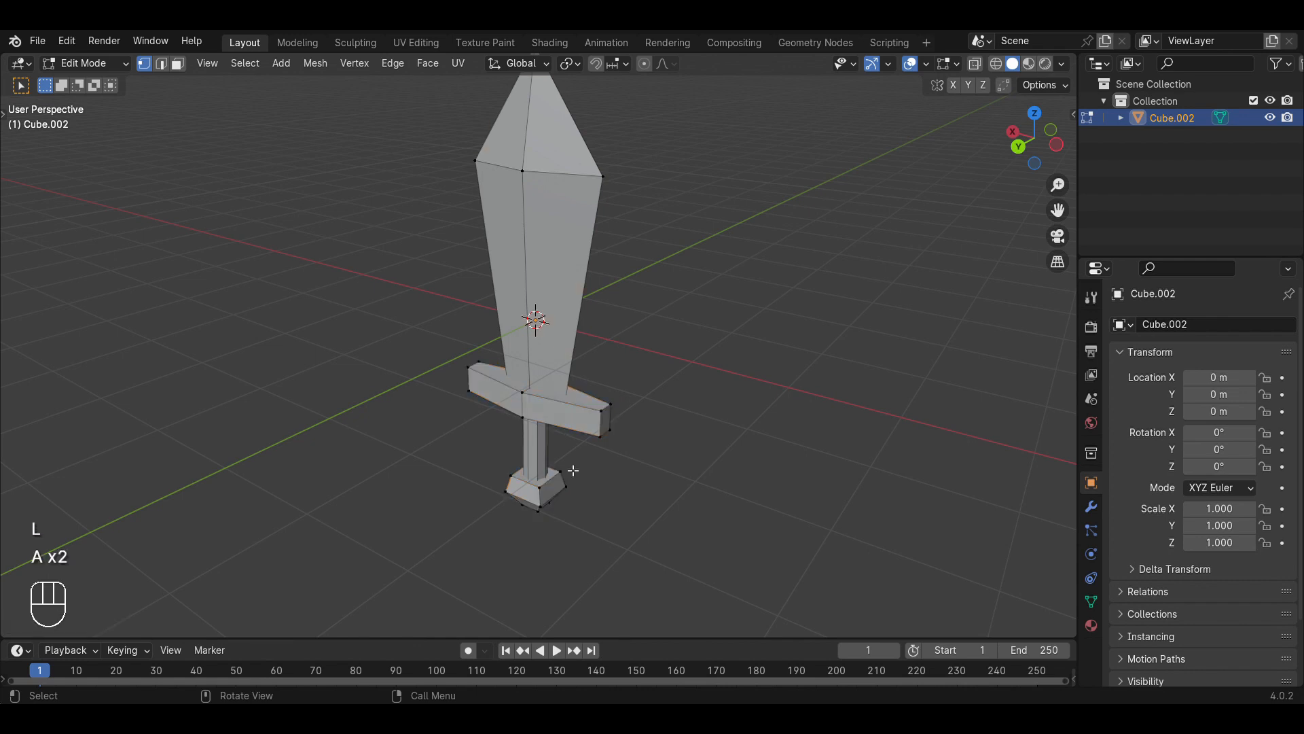
# Select the entire sword mesh and move it up along Z until the object origin sits mid-handle.
pyautogui.scroll(3, 603, 408)
pyautogui.moveTo(603, 408); pyautogui.dragTo(616, 469, button='middle')
pyautogui.scroll(-4, 616, 469)
pyautogui.moveTo(483, 370); pyautogui.dragTo(733, 373, button='middle')
pyautogui.press('KP_1')
pyautogui.press('a')
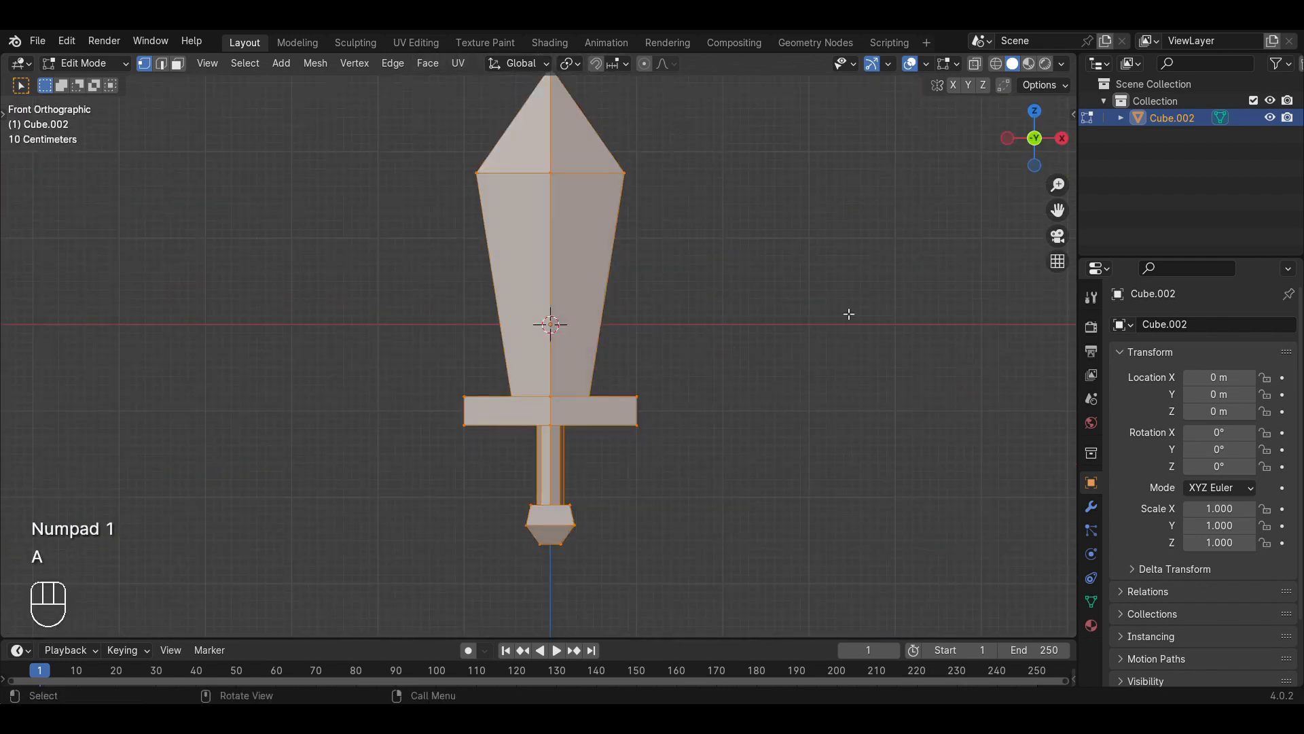
pyautogui.moveTo(622, 264); pyautogui.dragTo(672, 410, button='middle')
pyautogui.scroll(2, 673, 412)
pyautogui.press('KP_1')
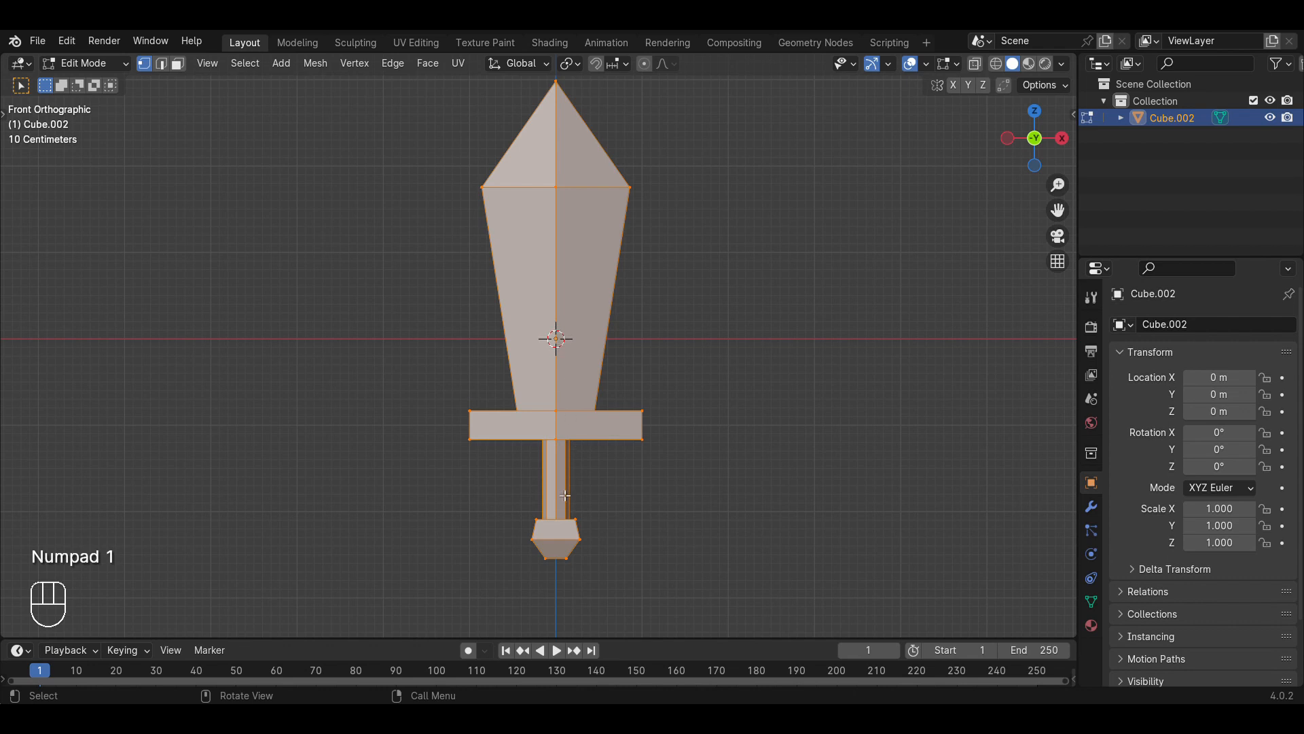
pyautogui.press('g')
pyautogui.press('z')
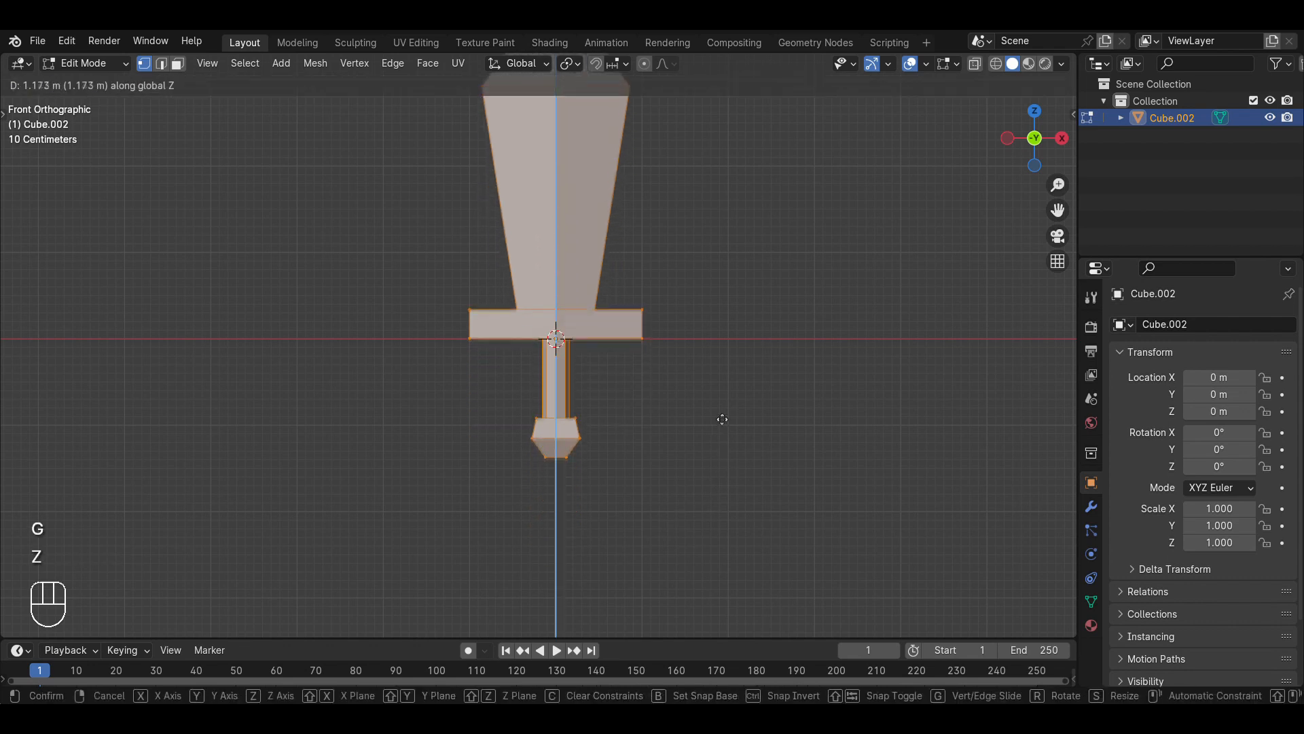
pyautogui.click(729, 385)
pyautogui.keyDown('shift'); pyautogui.scroll(5, 702, 466); pyautogui.keyUp('shift')
pyautogui.press('Tab')
pyautogui.press('Tab')
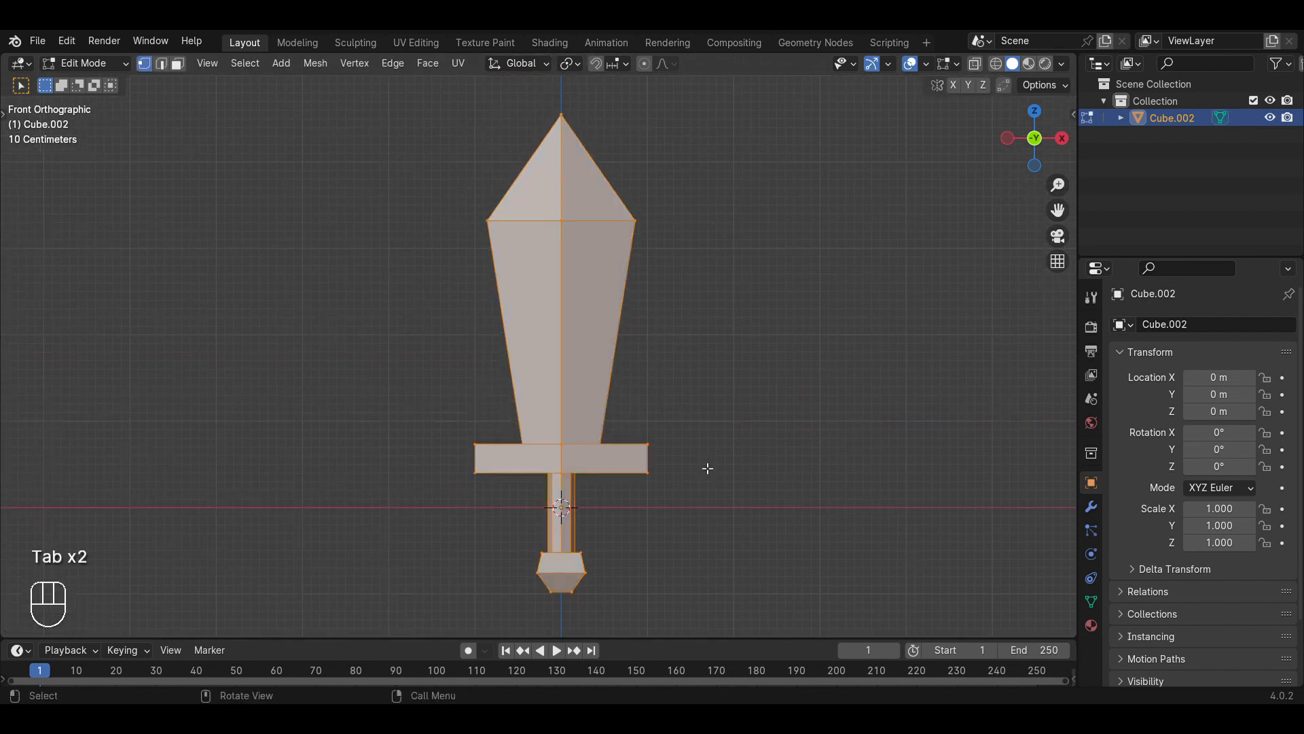
# Return to Object Mode and scale the sword object down uniformly to about 0.246.
pyautogui.press('Tab')
pyautogui.press('s')
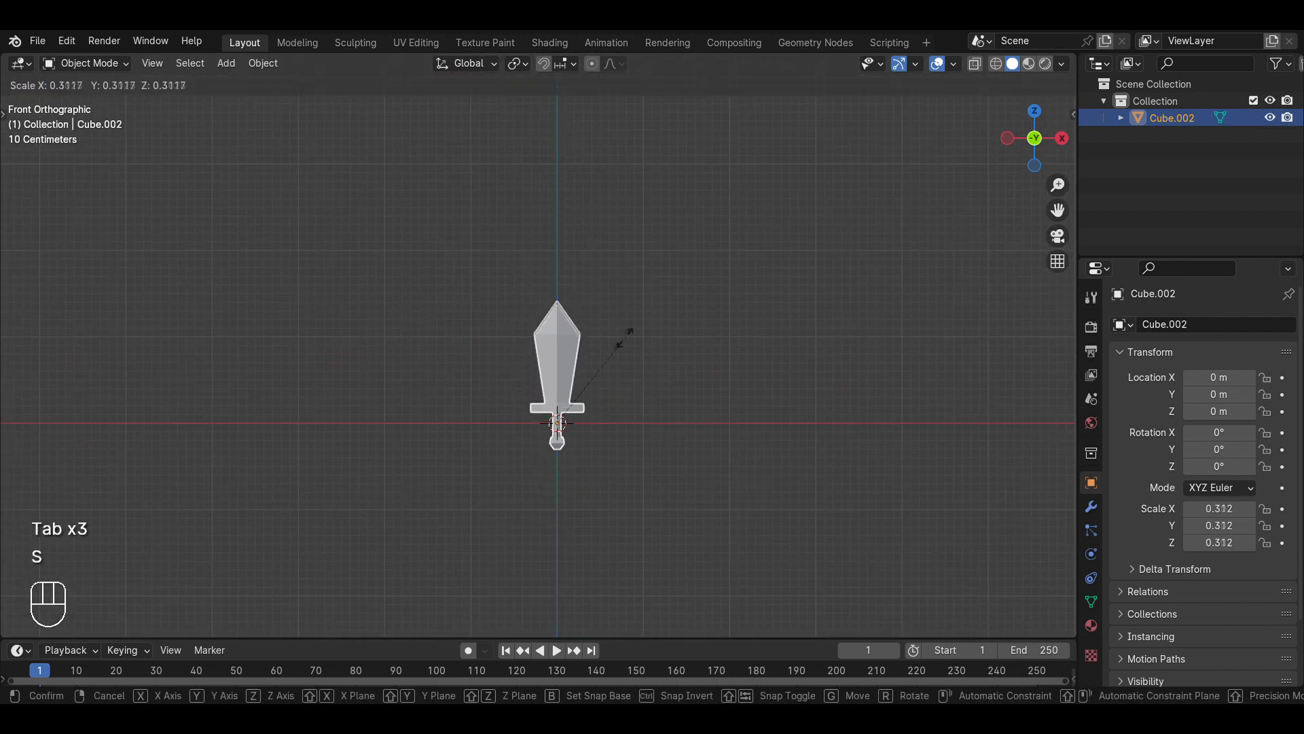
pyautogui.click(625, 345)
pyautogui.scroll(2, 637, 434)
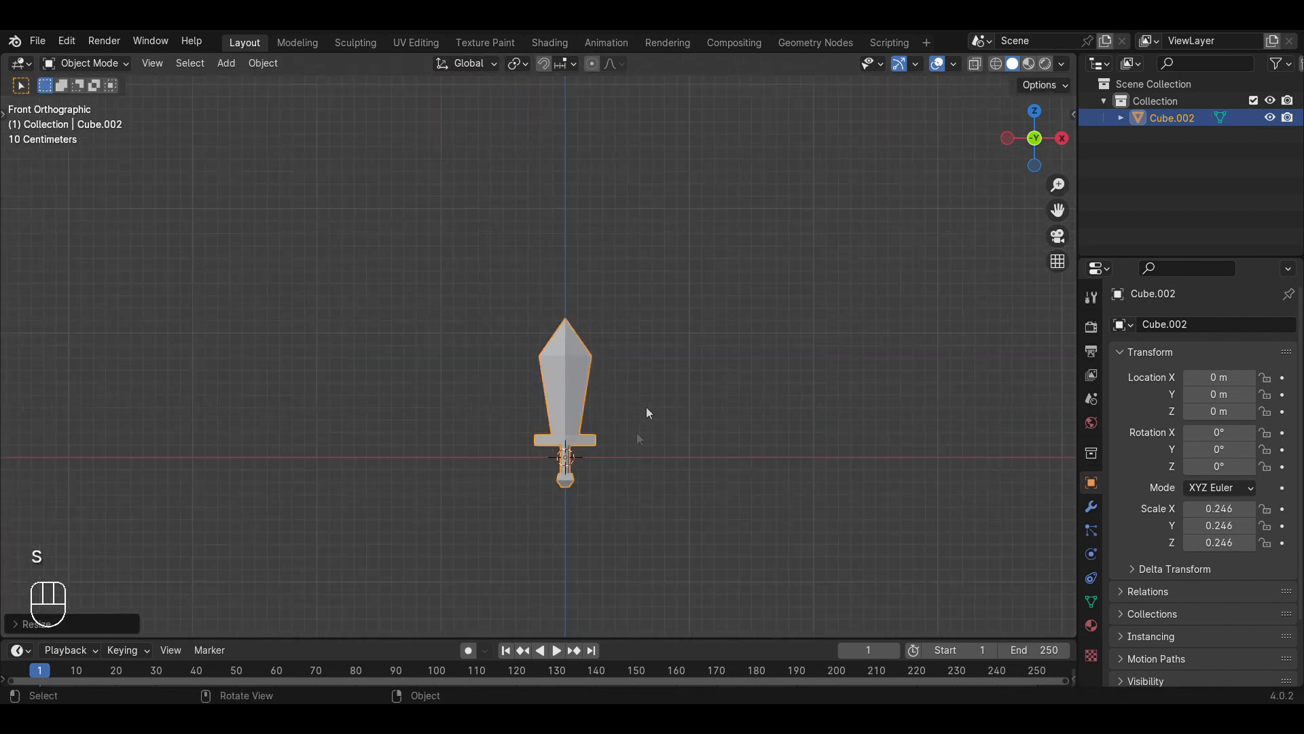
# Move the sword down along Z to about -0.536 m and scale it down uniformly to about 0.174.
pyautogui.keyDown('shift'); pyautogui.scroll(-2, 687, 348); pyautogui.keyUp('shift')
pyautogui.press('g')
pyautogui.press('z')
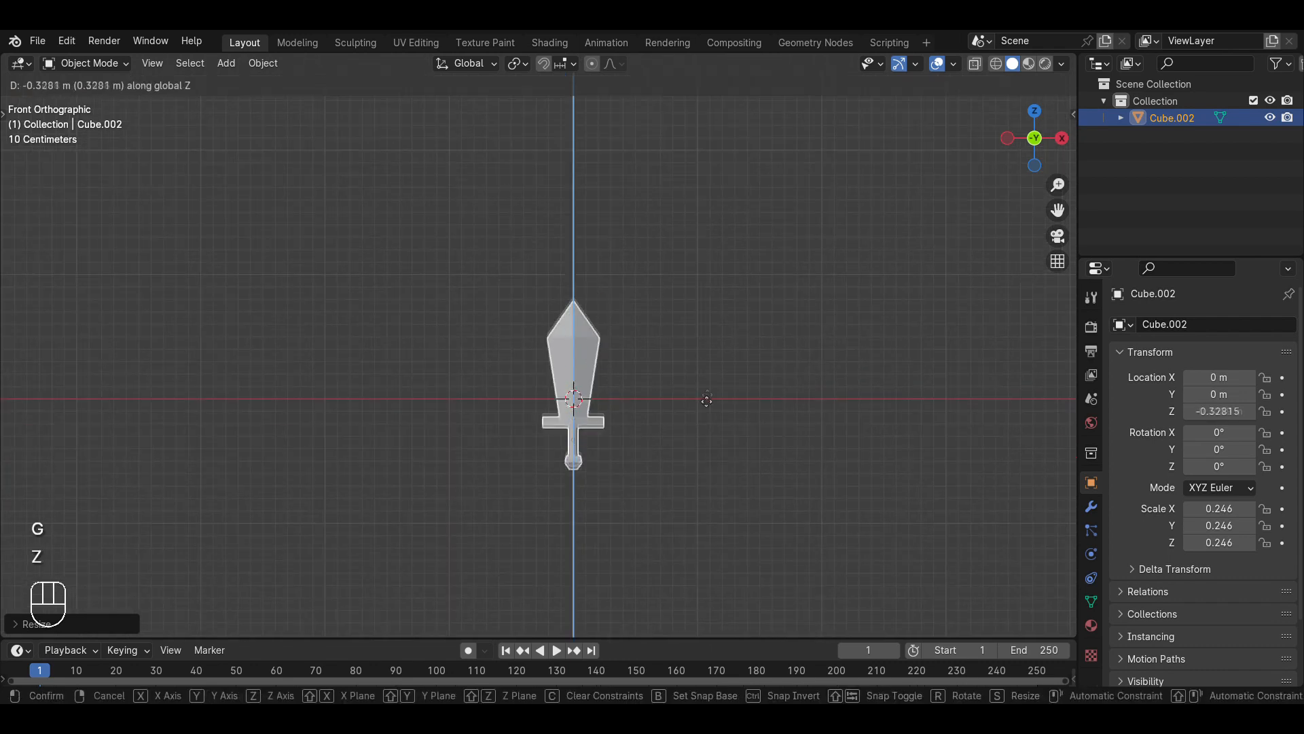
pyautogui.click(708, 422)
pyautogui.press('s')
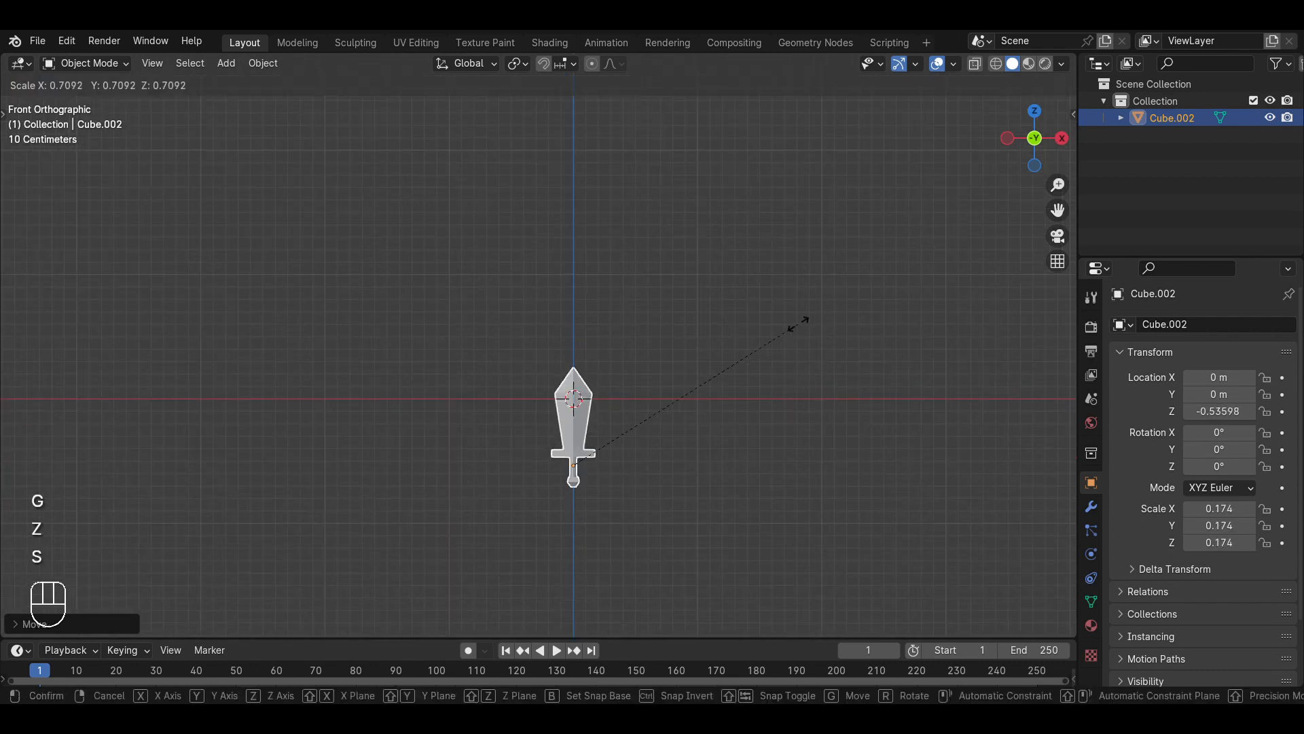
pyautogui.click(800, 328)
pyautogui.press('g')
pyautogui.press('z')
pyautogui.press('Escape')
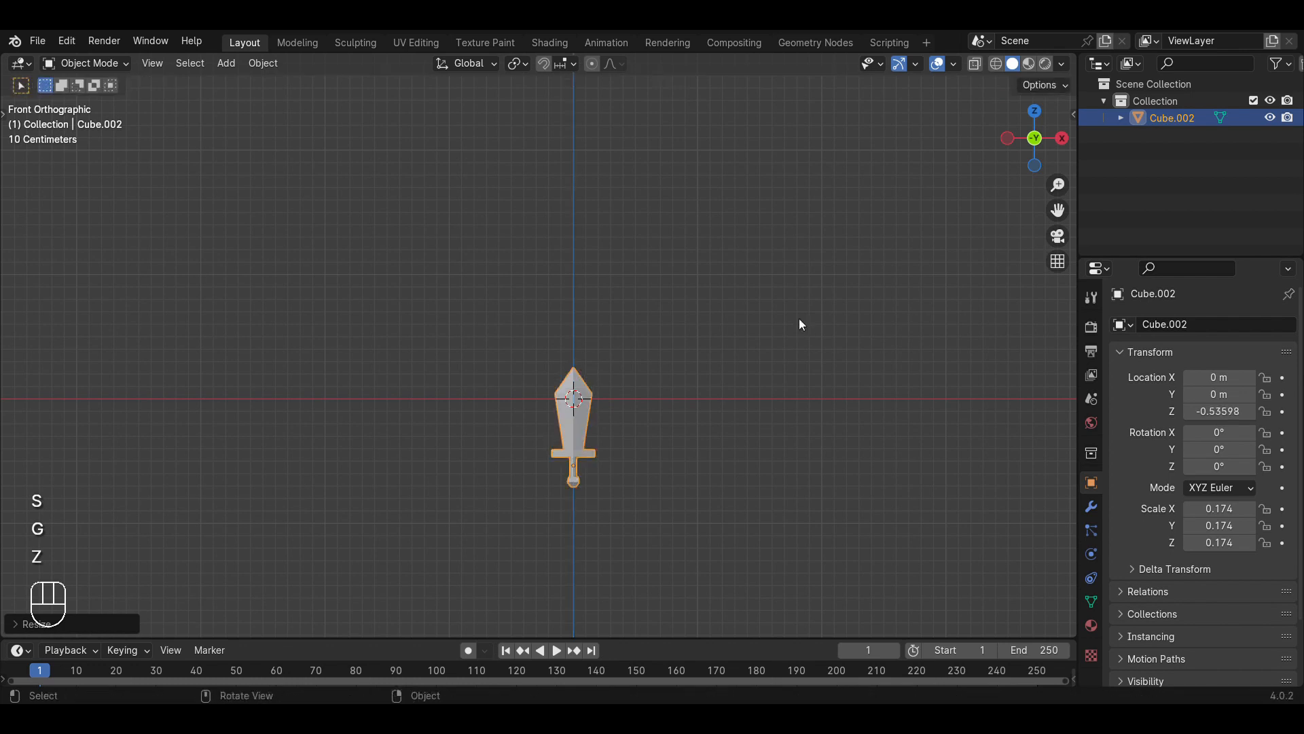
# Clear the sword's location so its origin returns to the world origin, and deselect everything.
pyautogui.scroll(2, 596, 466)
pyautogui.keyDown('shift'); pyautogui.moveTo(623, 530); pyautogui.dragTo(637, 406, button='middle'); pyautogui.keyUp('shift')
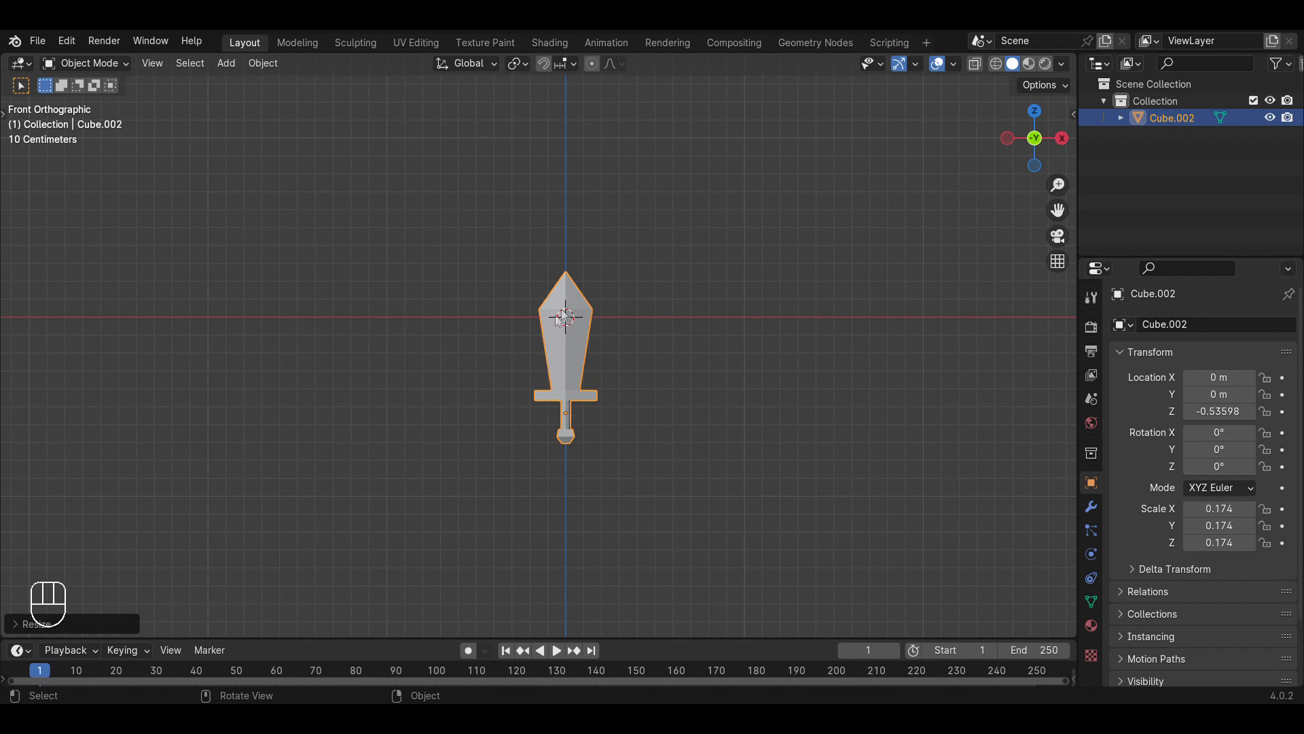
pyautogui.hotkey('alt', 'g')
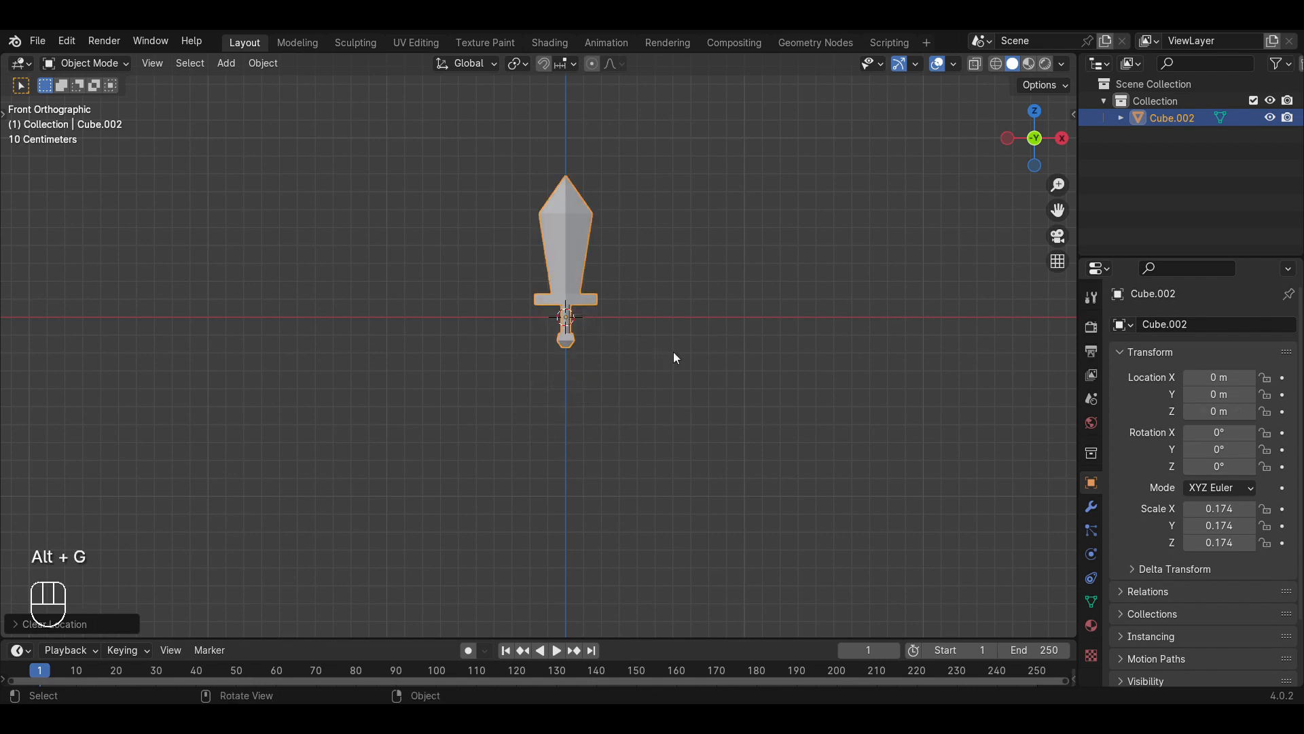
pyautogui.moveTo(567, 321); pyautogui.dragTo(583, 363, button='middle')
pyautogui.scroll(-4, 544, 306)
pyautogui.press('a')
pyautogui.press('a')
pyautogui.press('a')
pyautogui.scroll(4, 544, 353)
pyautogui.moveTo(697, 373); pyautogui.dragTo(734, 384, button='middle')
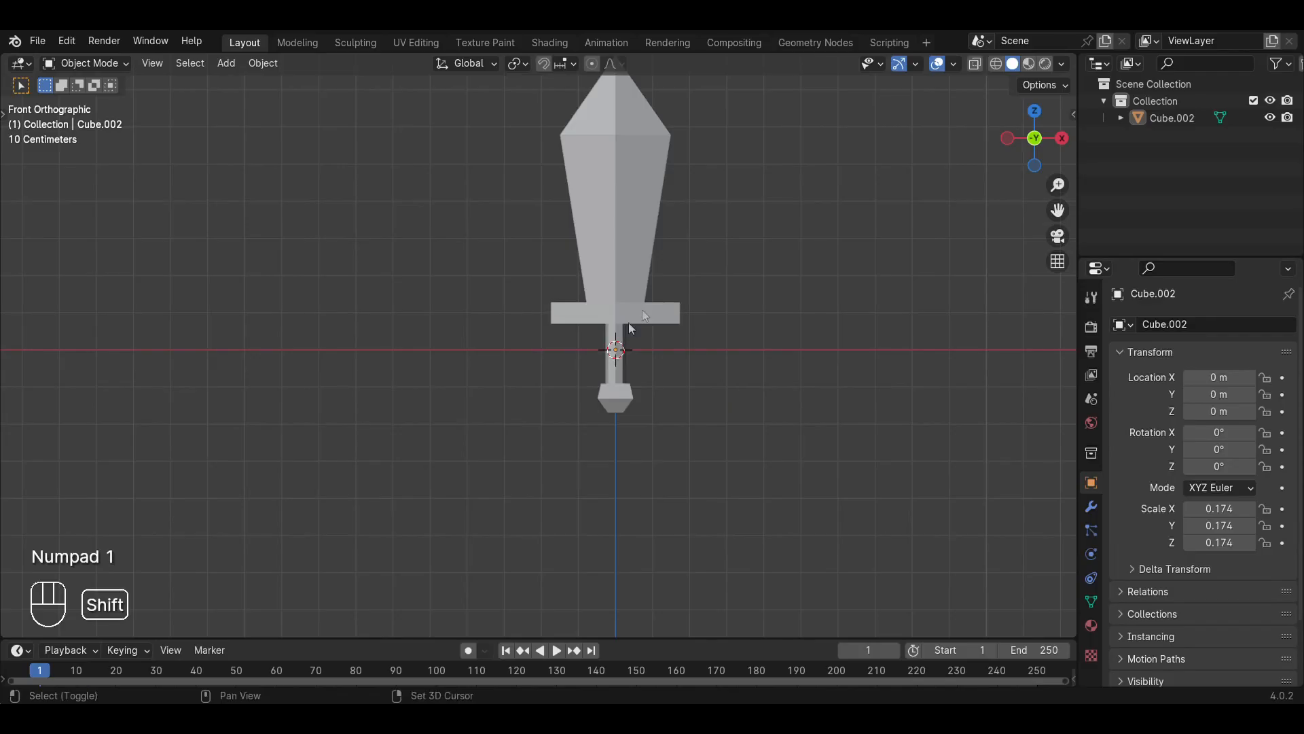
# Select the sword, widen the properties area and remove the existing material slot from the object.
pyautogui.keyDown('shift'); pyautogui.moveTo(642, 308); pyautogui.dragTo(601, 386, button='middle'); pyautogui.keyUp('shift')
pyautogui.click(613, 322)
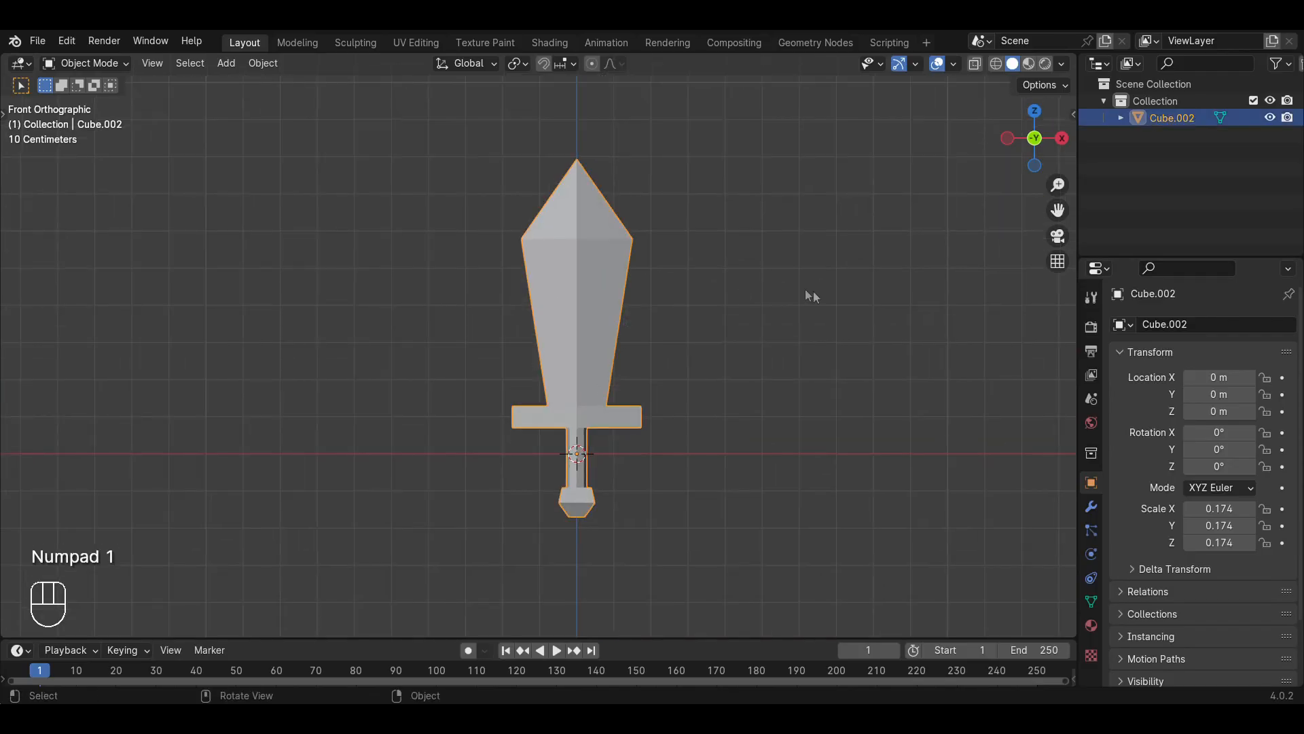
pyautogui.click(1092, 625)
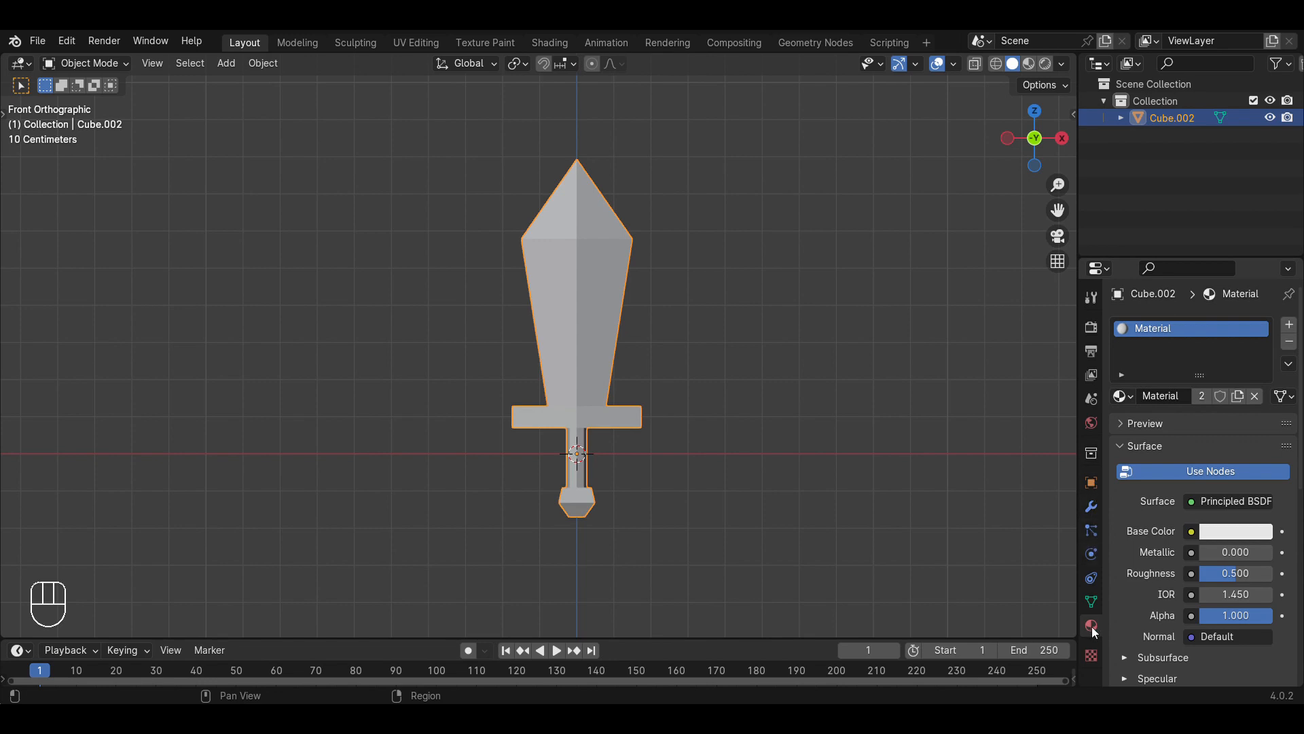
pyautogui.moveTo(1086, 610); pyautogui.dragTo(1037, 571)
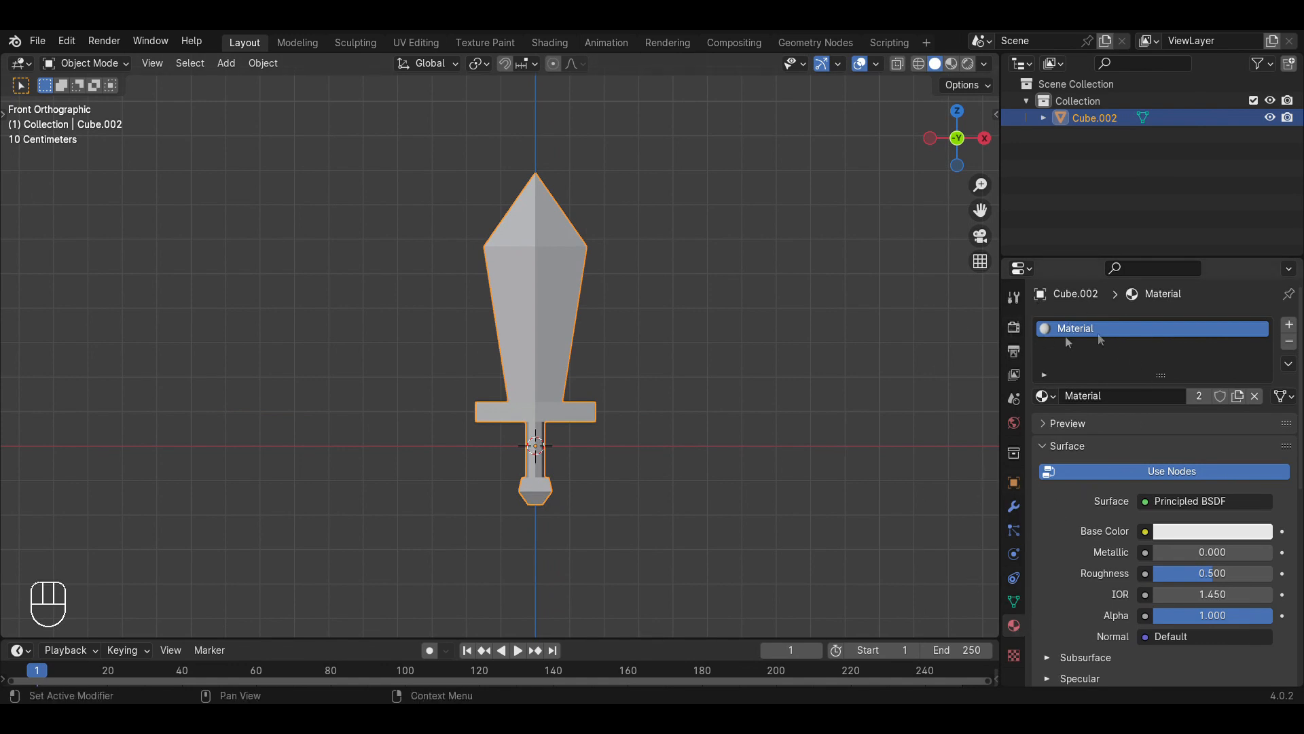
pyautogui.click(1290, 341)
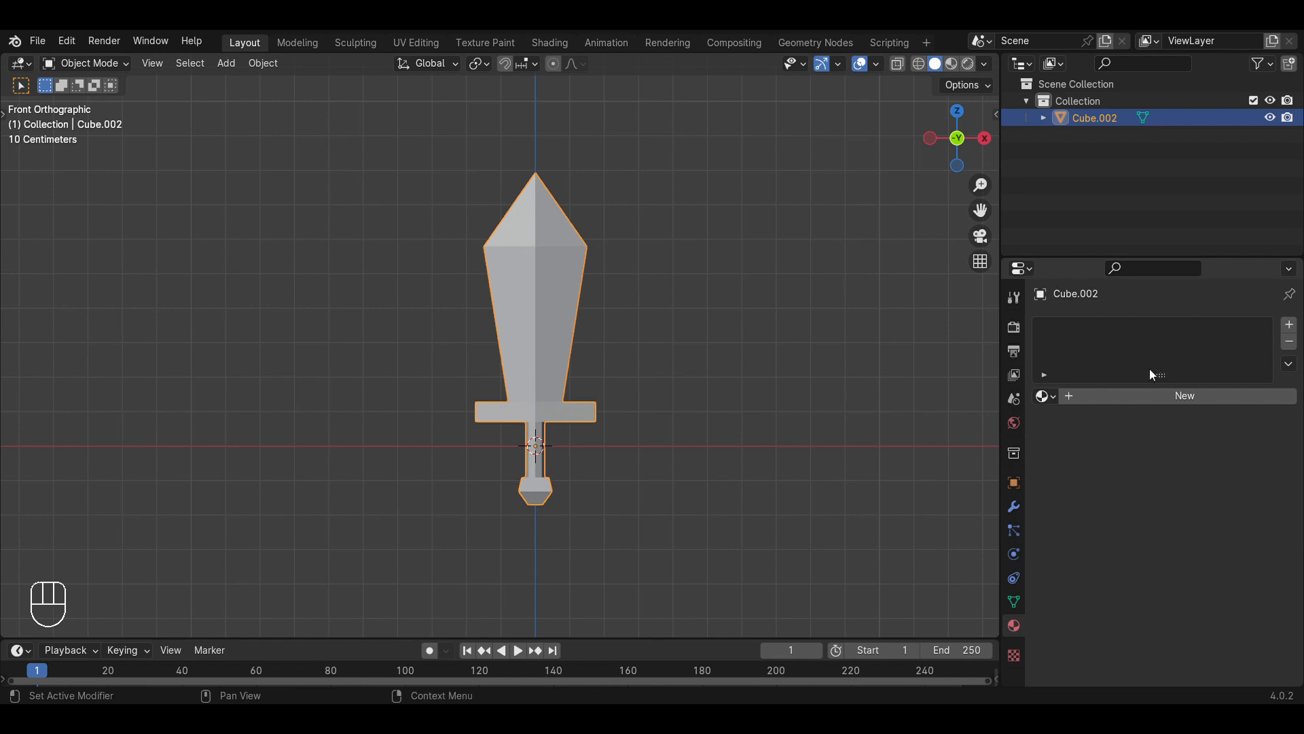
pyautogui.scroll(1, 649, 348)
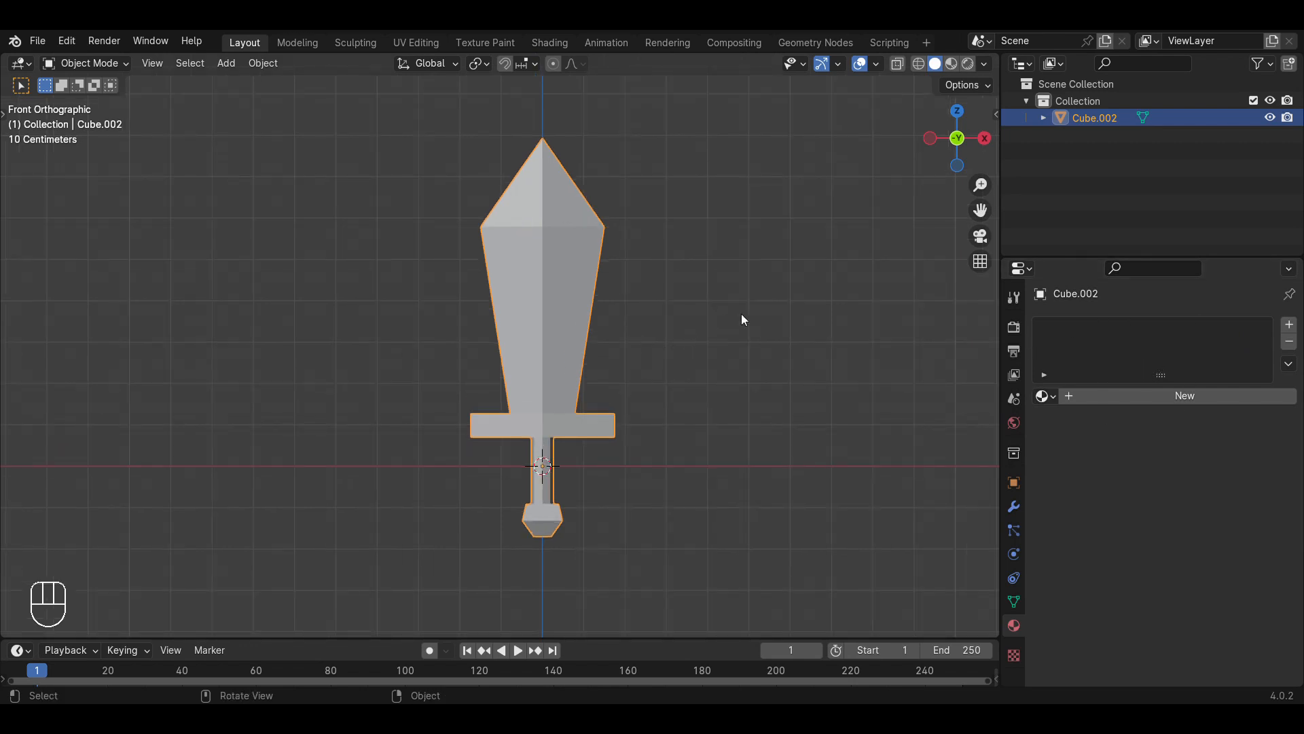
# Create a new material on the sword and darken its base color to dark grey.
pyautogui.click(1164, 395)
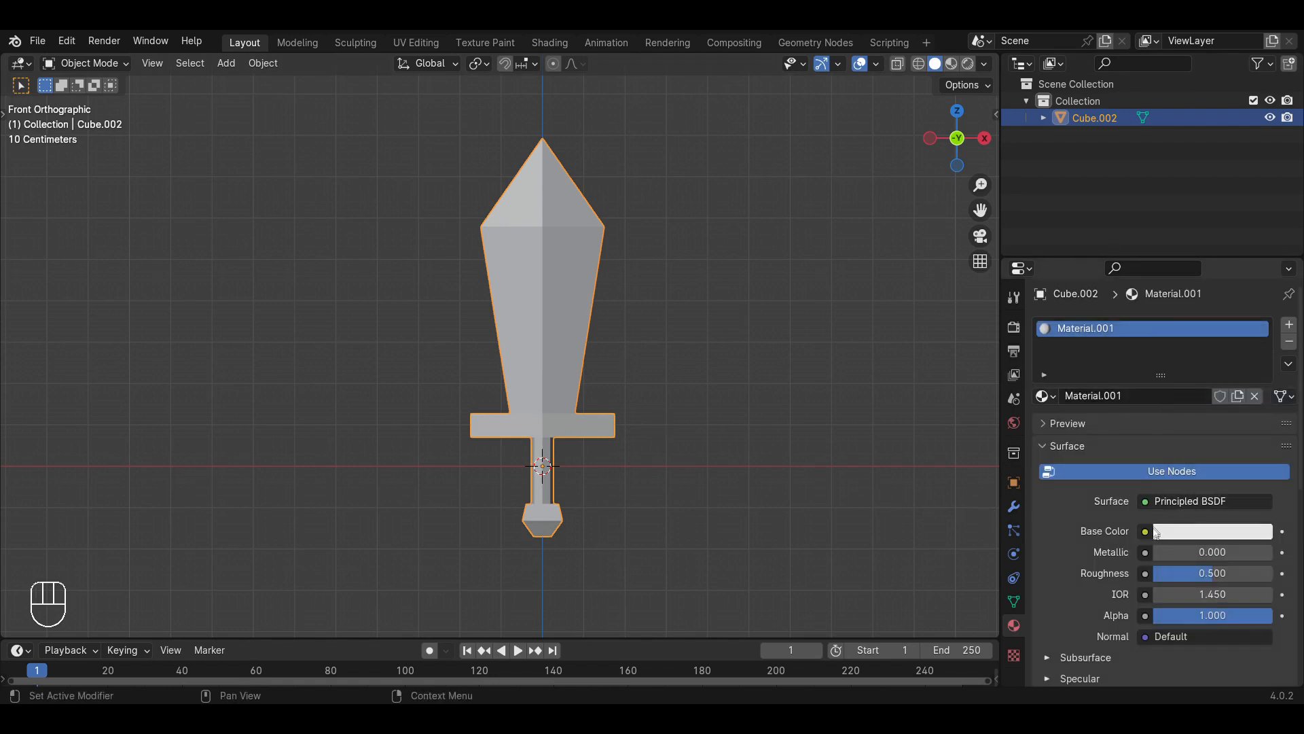
pyautogui.click(1218, 535)
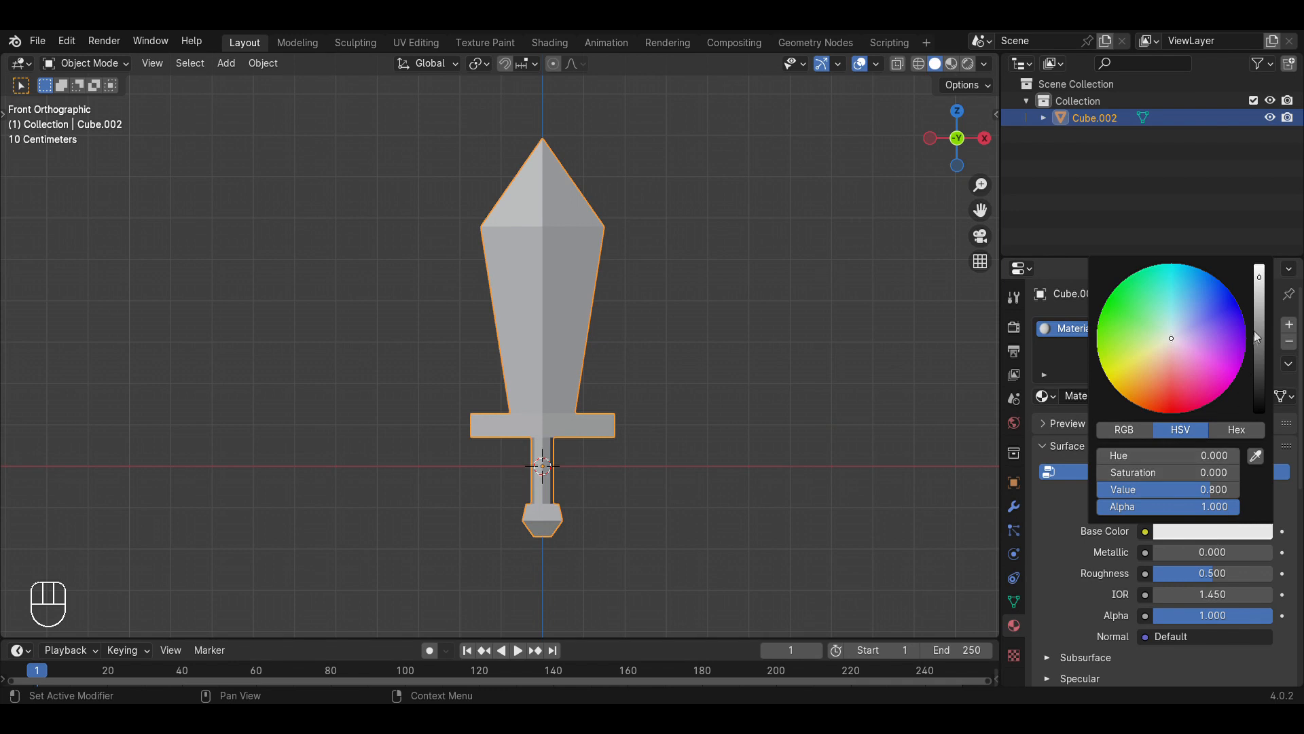
pyautogui.click(1261, 367)
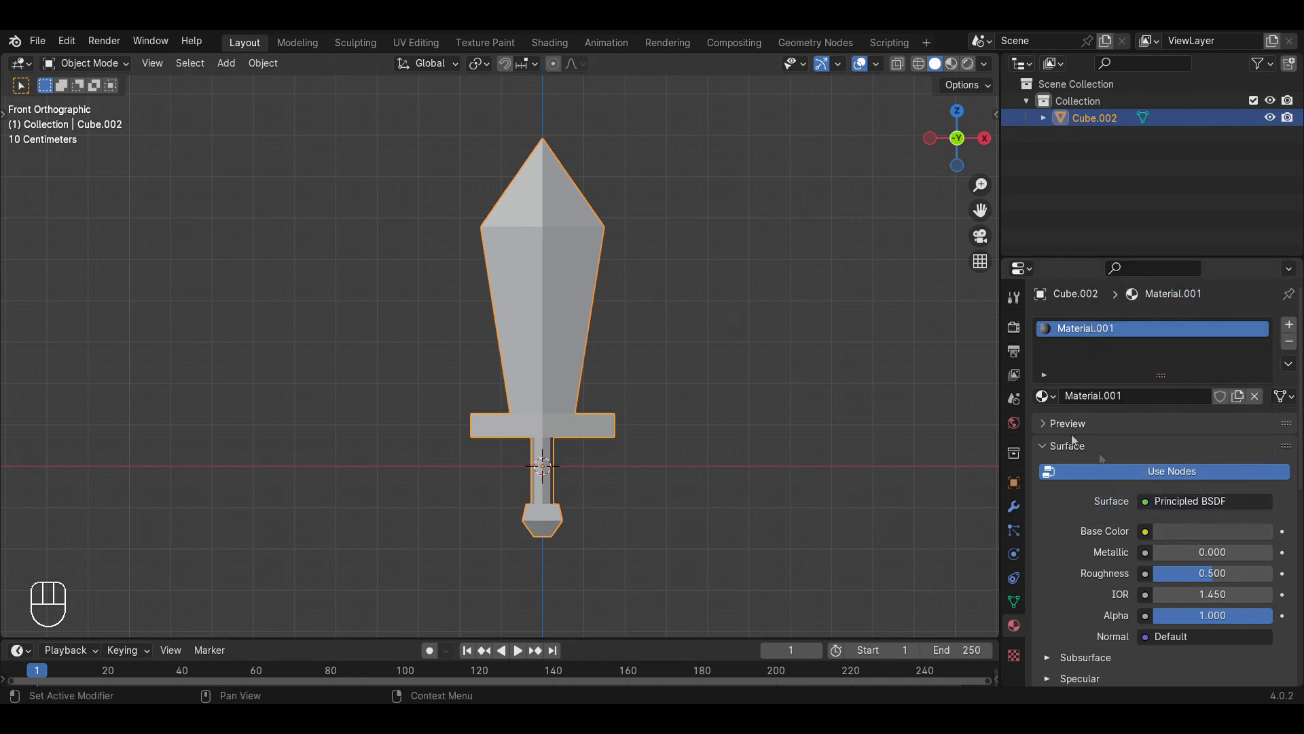
# Display the viewport in Material Preview shading, compare it with Solid, and deselect the sword to view its dark material.
pyautogui.click(953, 64)
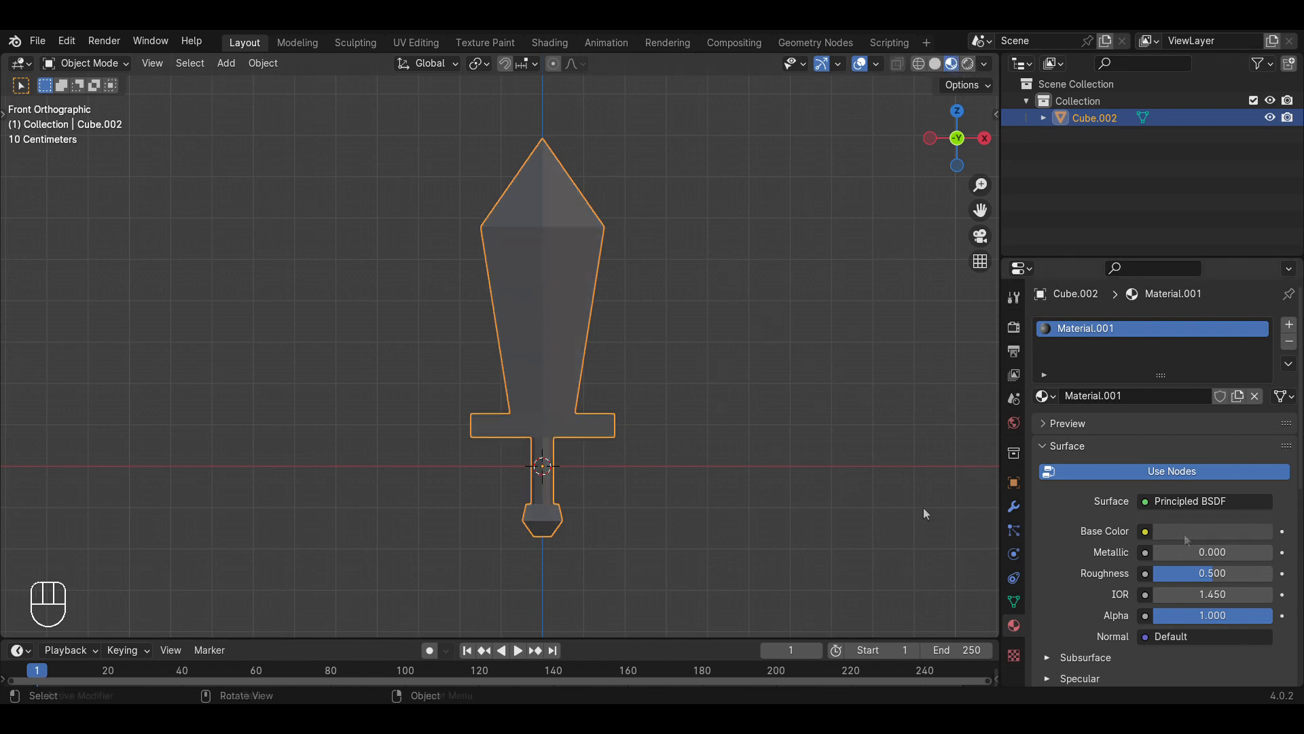
pyautogui.click(935, 63)
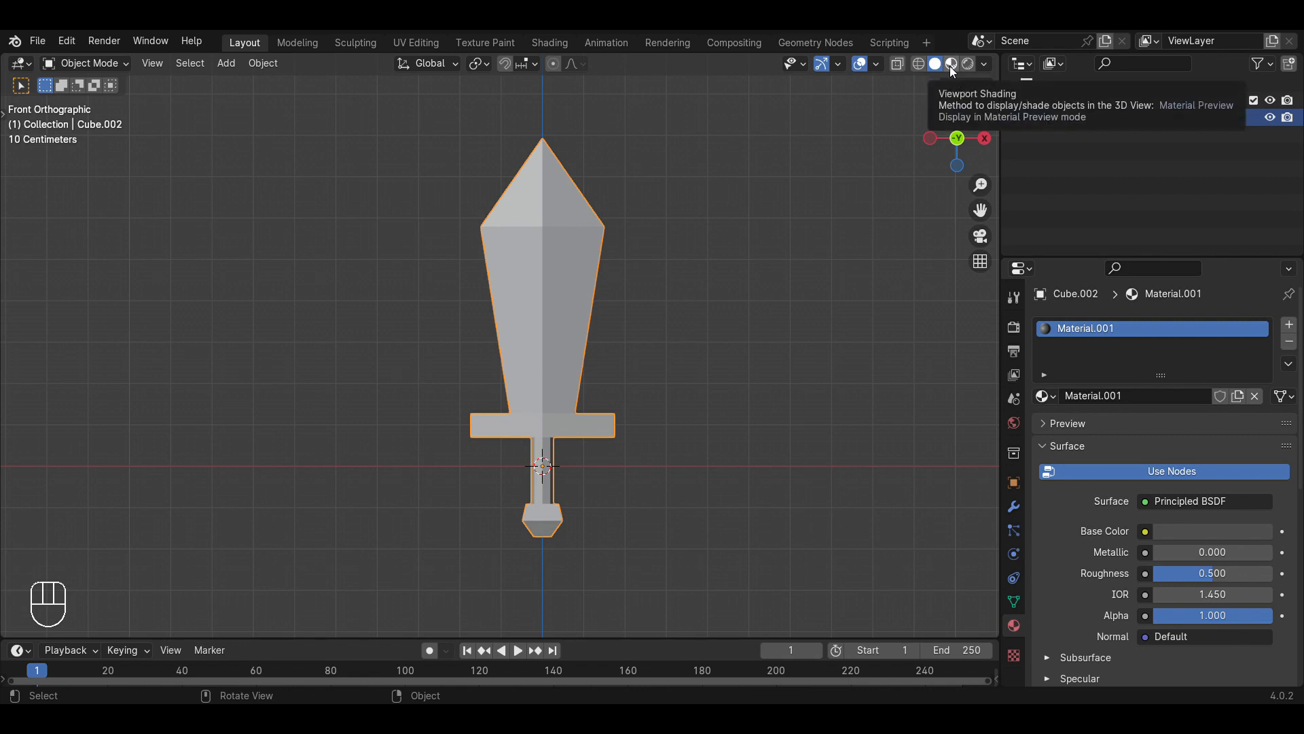
pyautogui.click(951, 63)
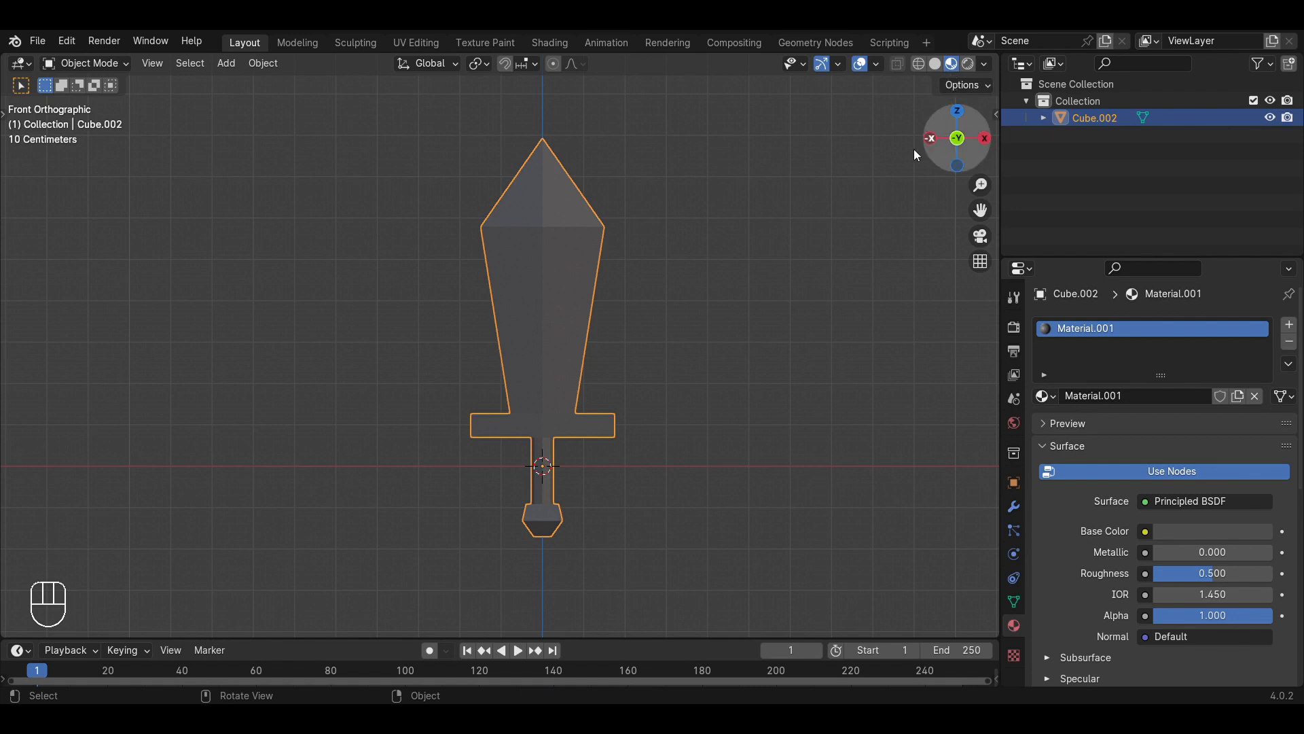
pyautogui.moveTo(948, 144)
pyautogui.mouseDown()
pyautogui.moveTo(685, 341)
pyautogui.moveTo(639, 349)
pyautogui.mouseUp()
pyautogui.moveTo(638, 349); pyautogui.dragTo(731, 320, button='middle')
pyautogui.press('a')
pyautogui.press('a')
pyautogui.moveTo(653, 344); pyautogui.dragTo(710, 353, button='middle')
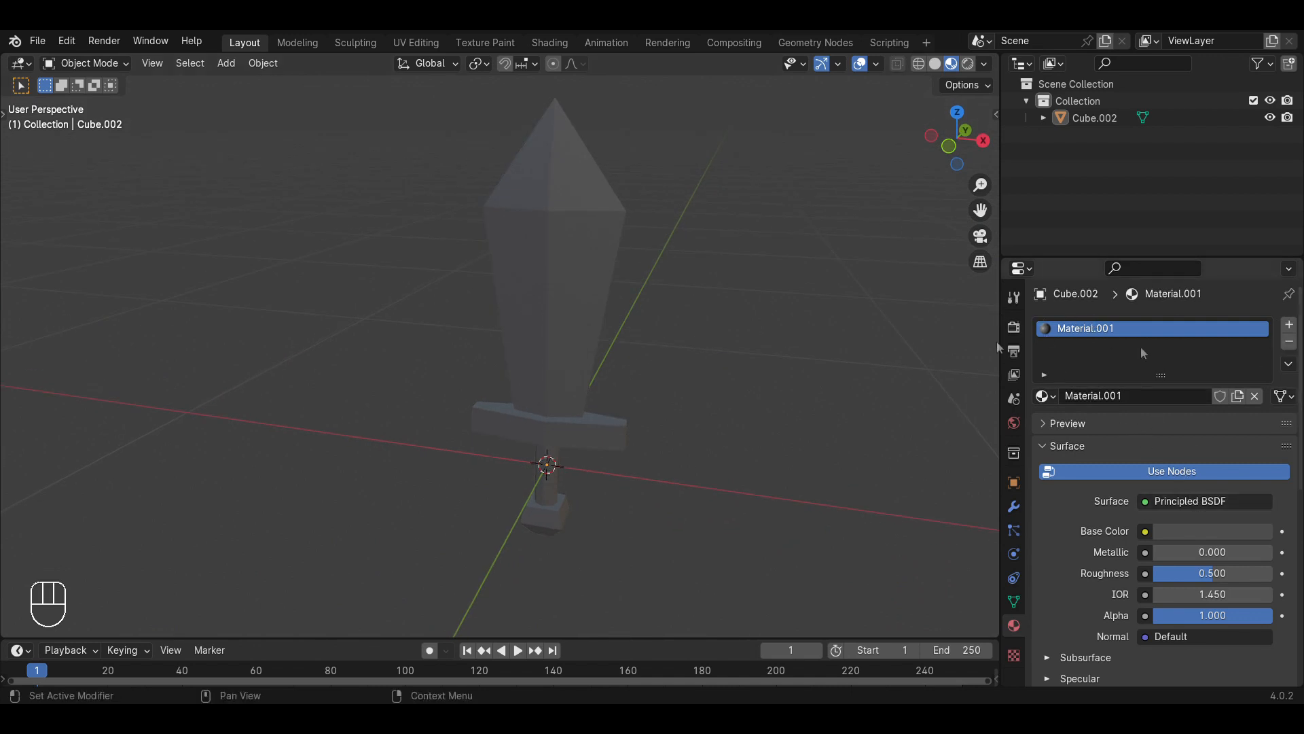
# Reselect the sword and add a second, empty material slot to it.
pyautogui.click(540, 233)
pyautogui.moveTo(835, 283); pyautogui.dragTo(817, 299, button='middle')
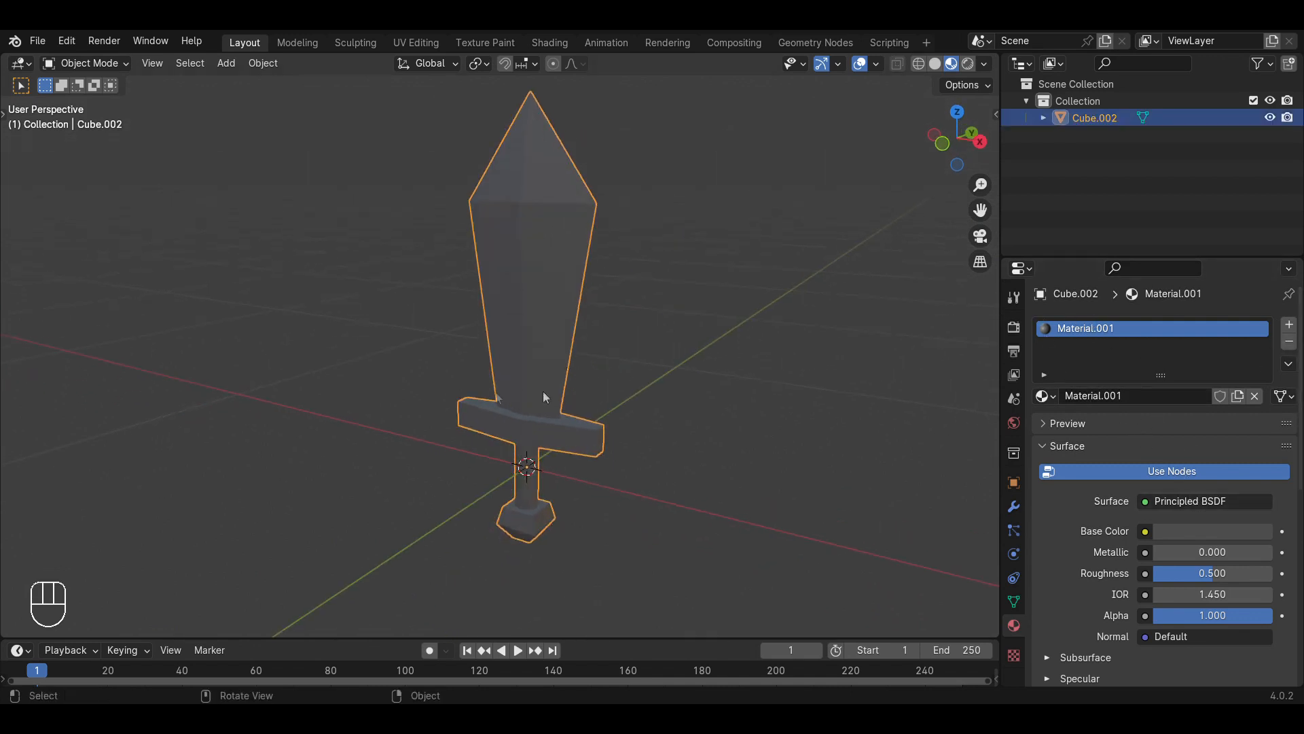
pyautogui.scroll(2, 597, 487)
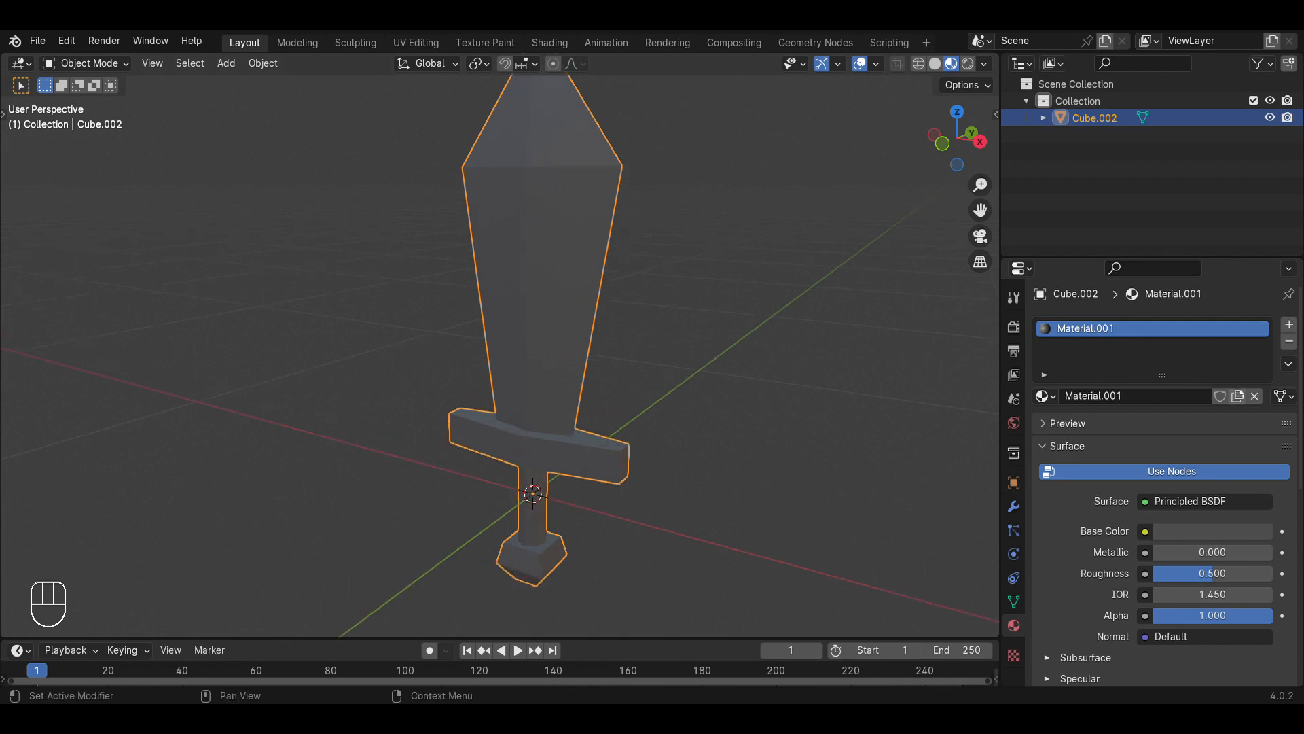
pyautogui.click(1289, 327)
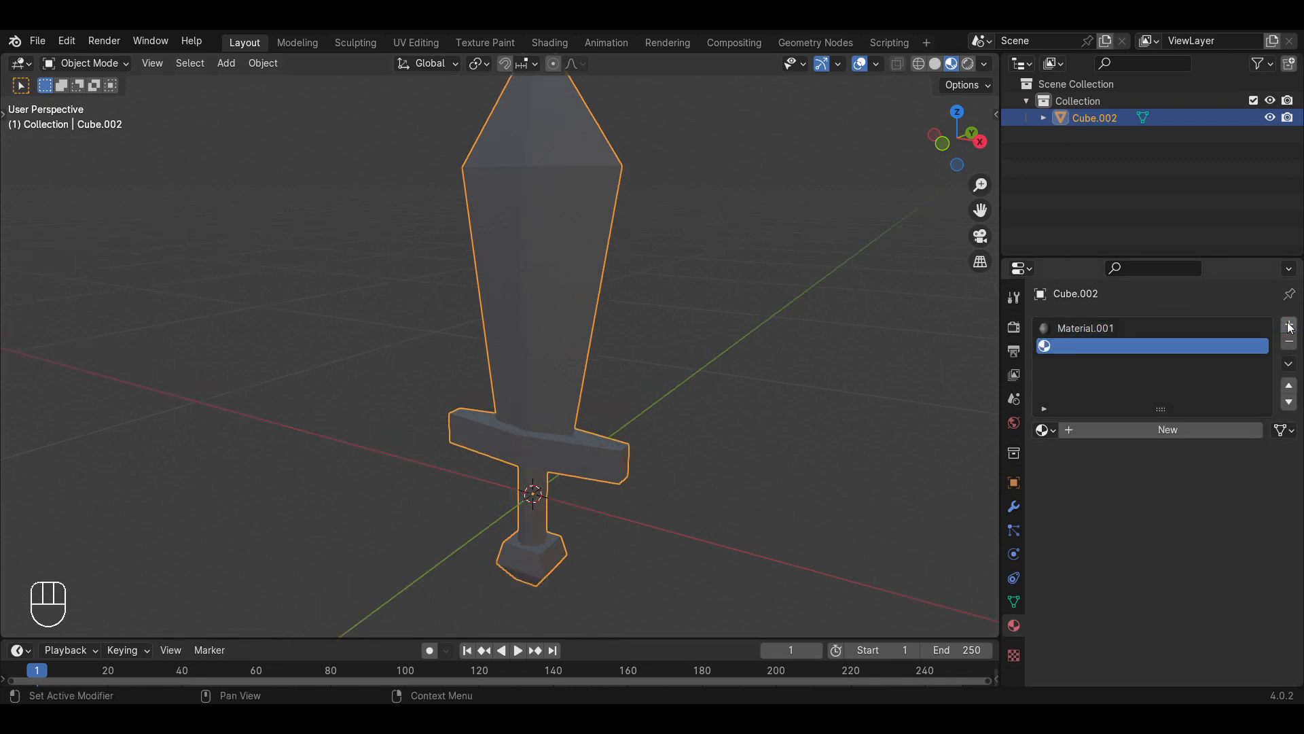
# Create a new material in the empty second slot, set its base color to orange, and widen the properties area.
pyautogui.click(1099, 431)
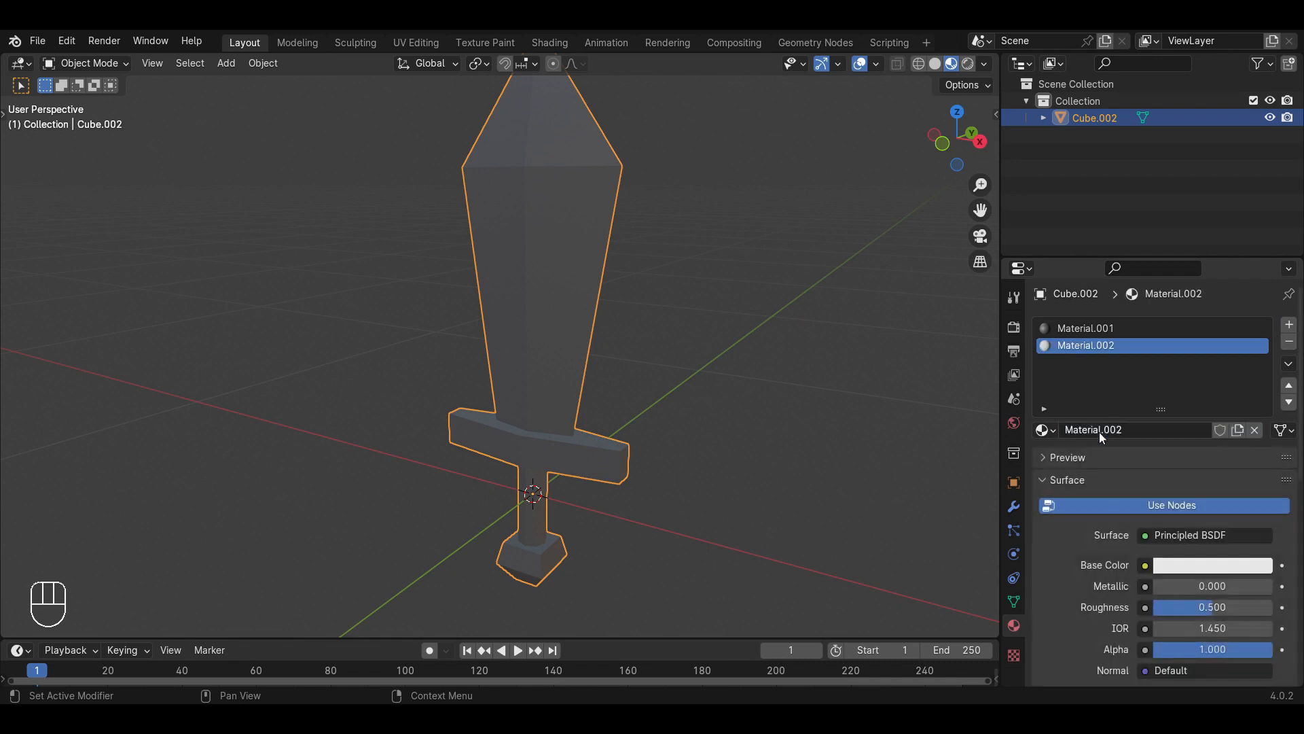
pyautogui.click(1220, 568)
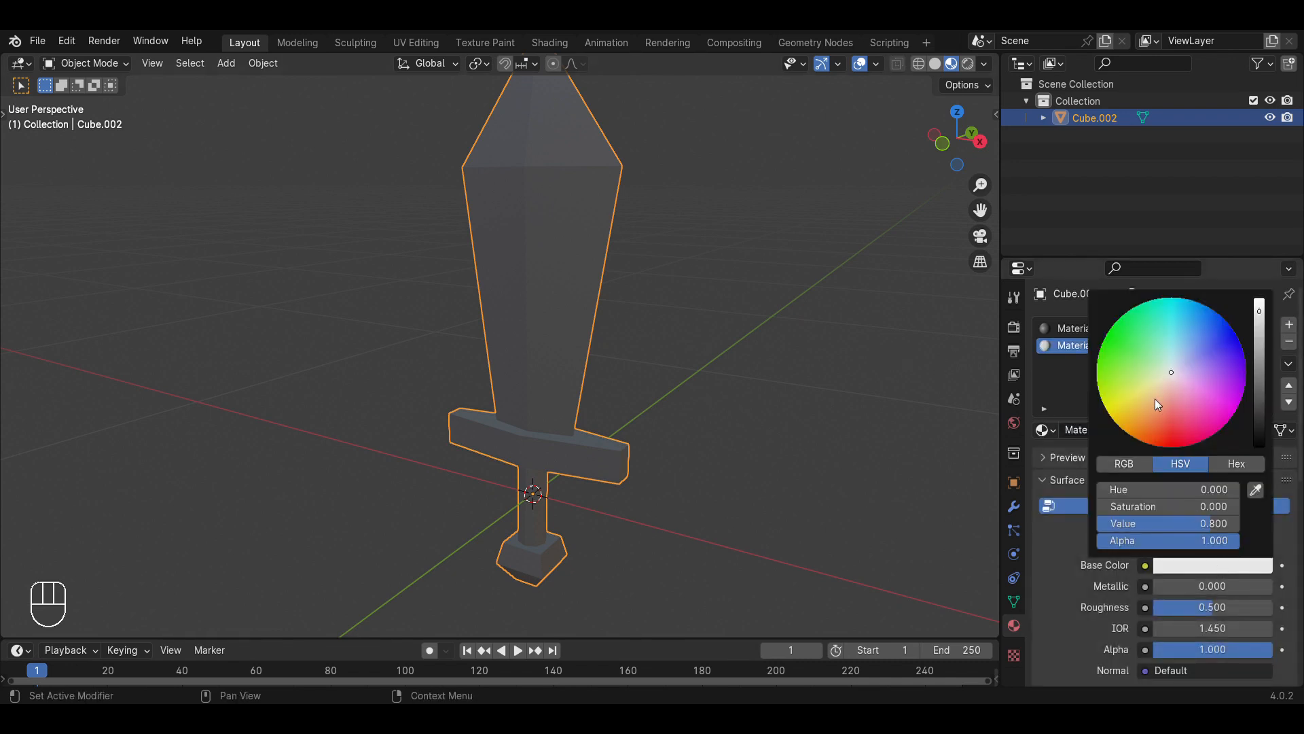
pyautogui.click(1205, 572)
pyautogui.moveTo(1158, 409); pyautogui.dragTo(1137, 426)
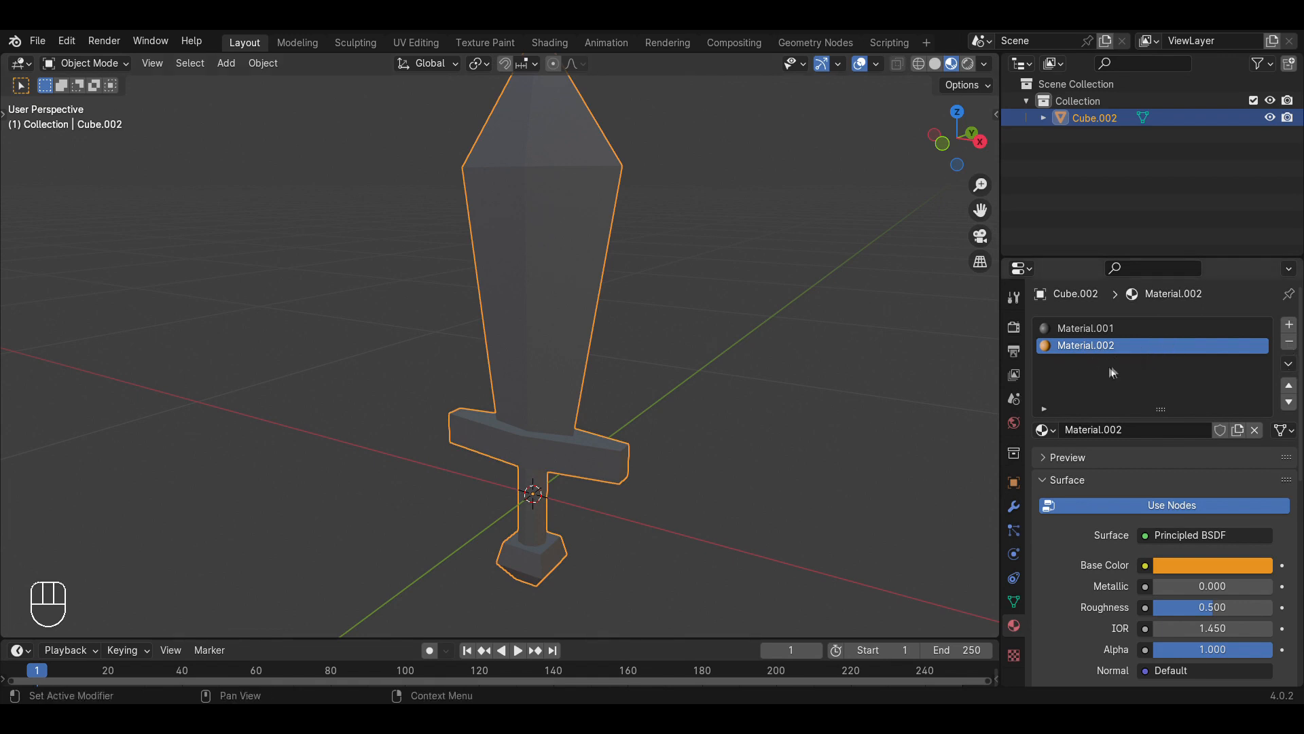
pyautogui.moveTo(997, 370); pyautogui.dragTo(976, 369)
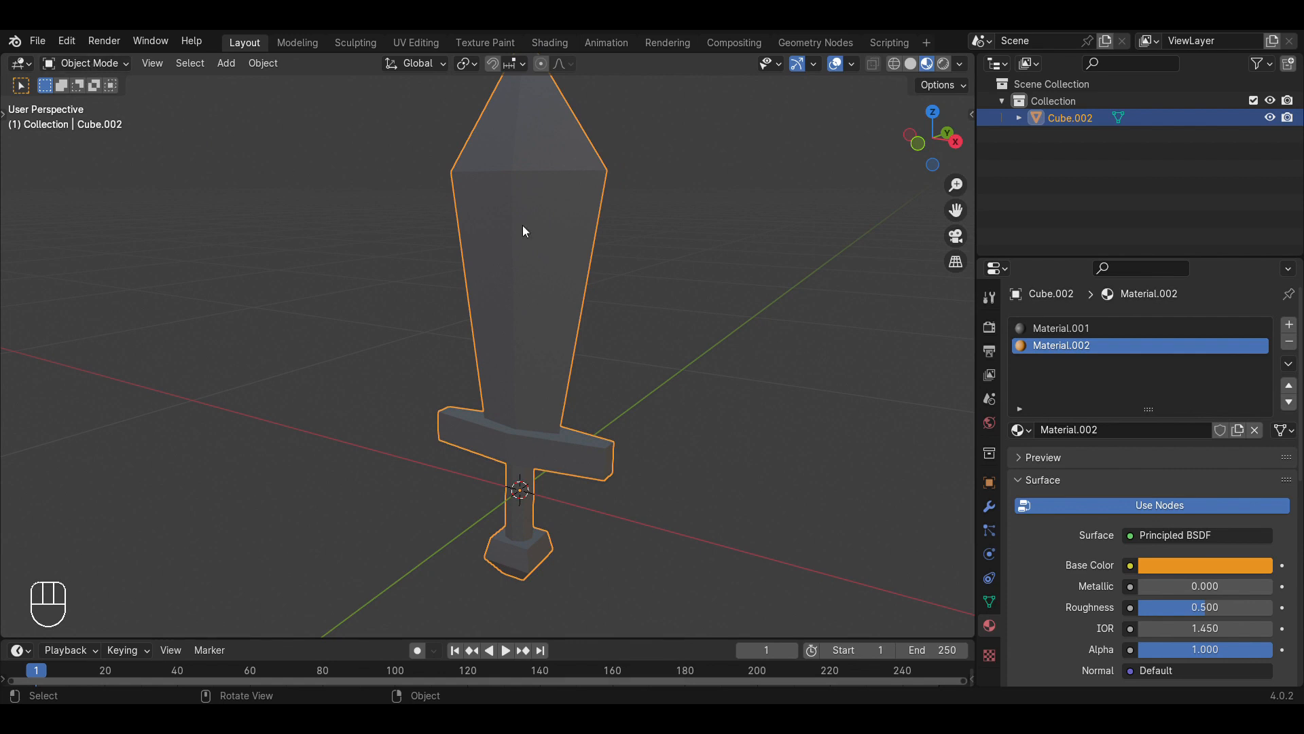
# In Edit Mode, select the linked geometry of the crossguard, pommel and handle and assign the orange material to it.
pyautogui.press('Tab')
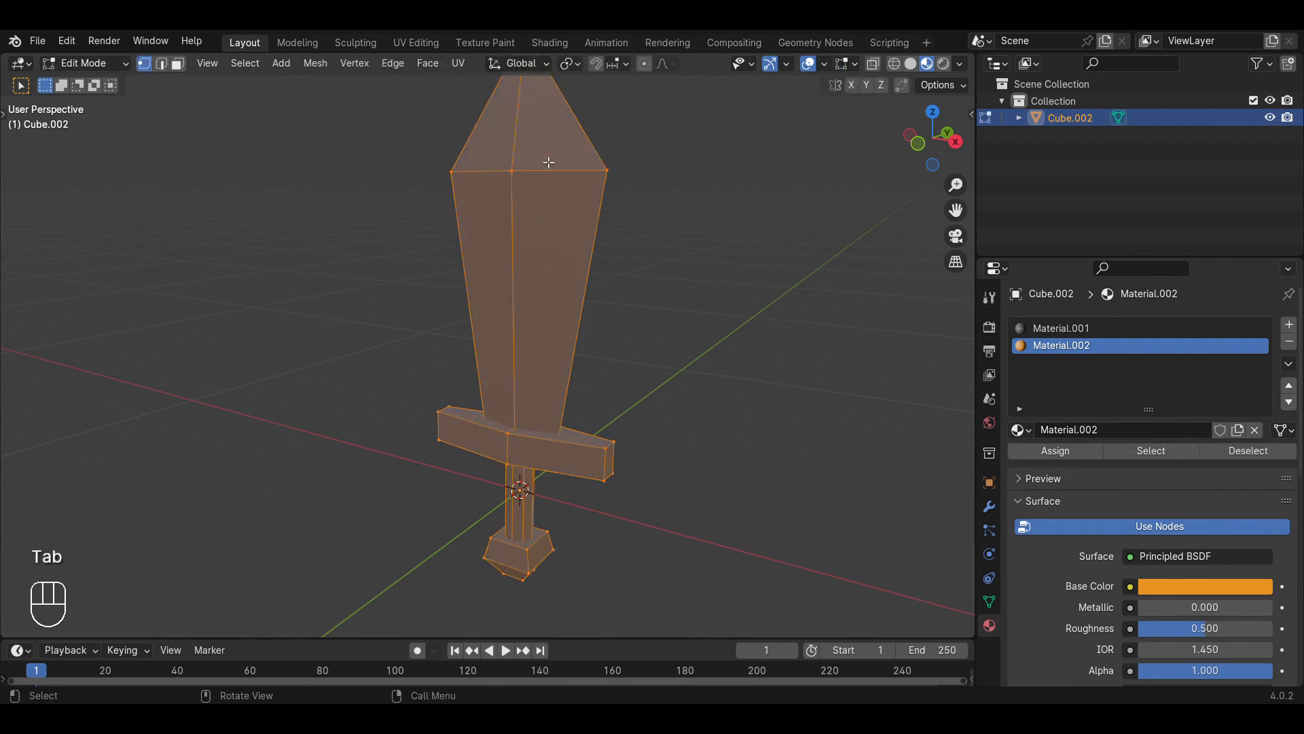
pyautogui.press('a')
pyautogui.press('a')
pyautogui.press('a')
pyautogui.press('a')
pyautogui.press('a')
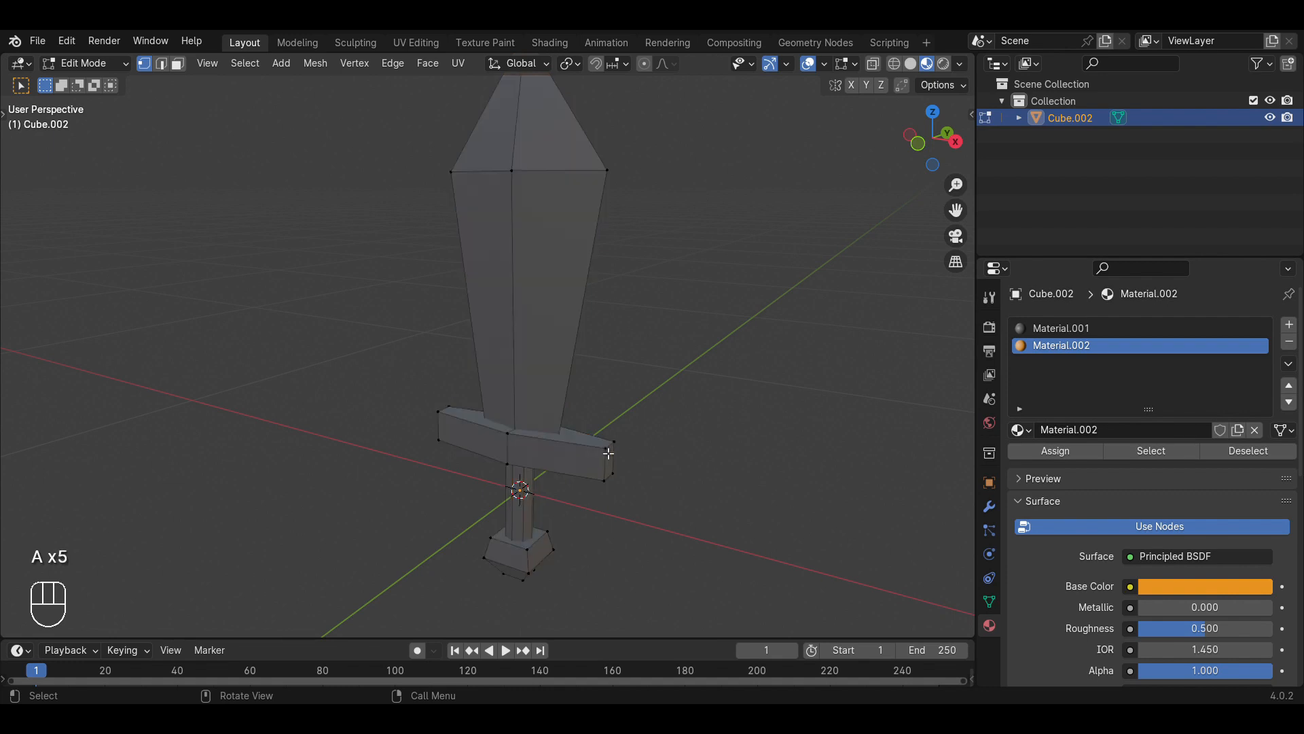
pyautogui.press('l')
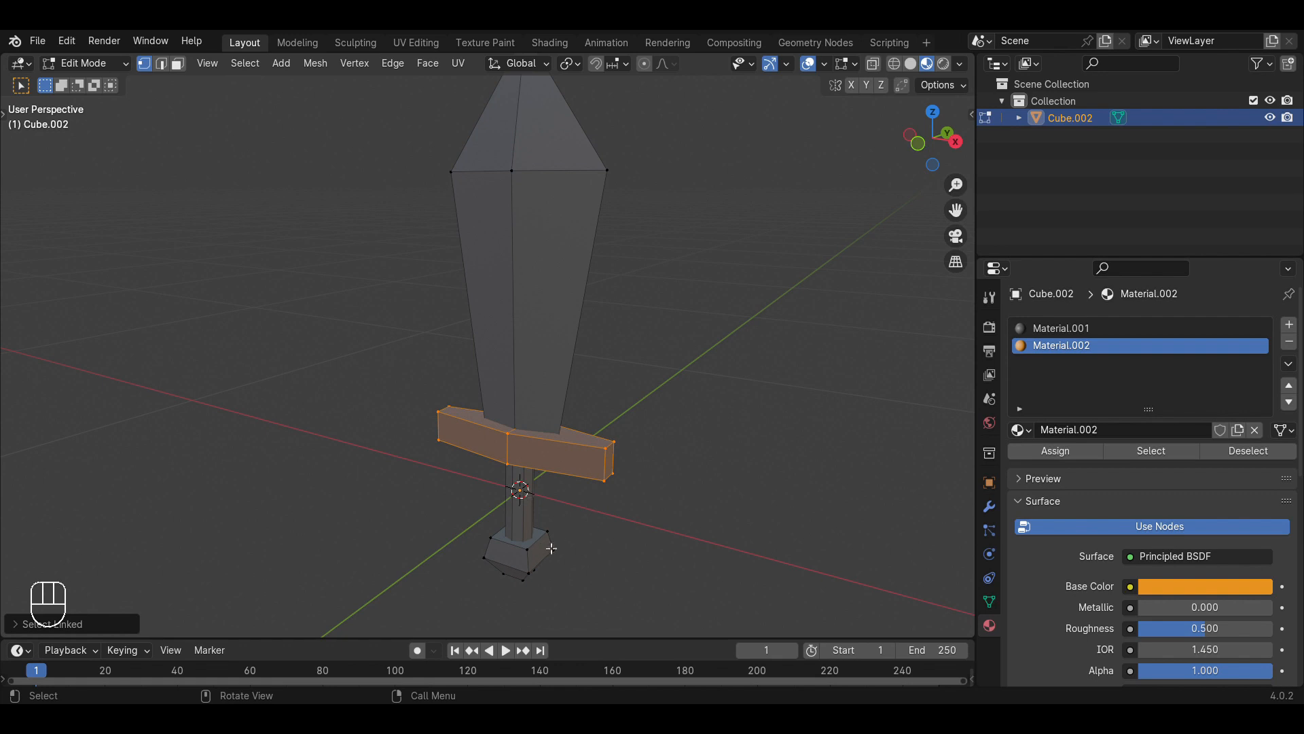
pyautogui.press('l')
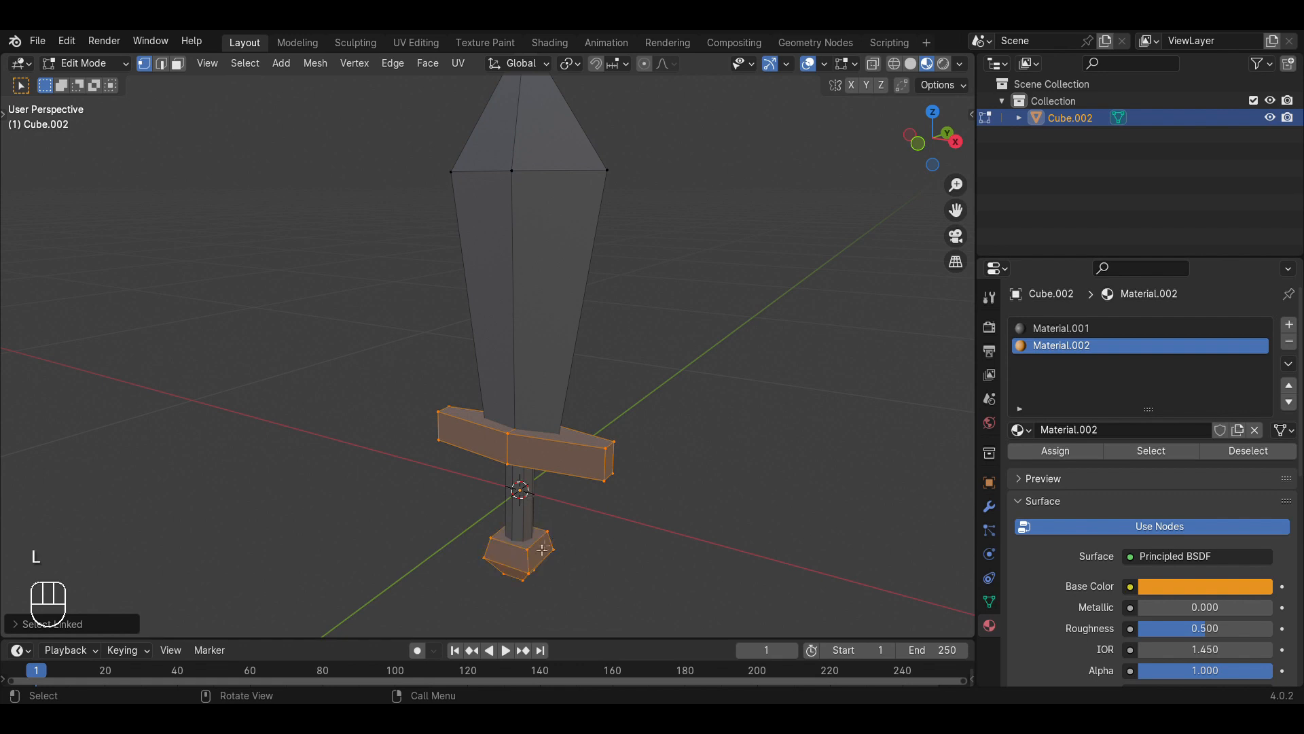
pyautogui.click(896, 64)
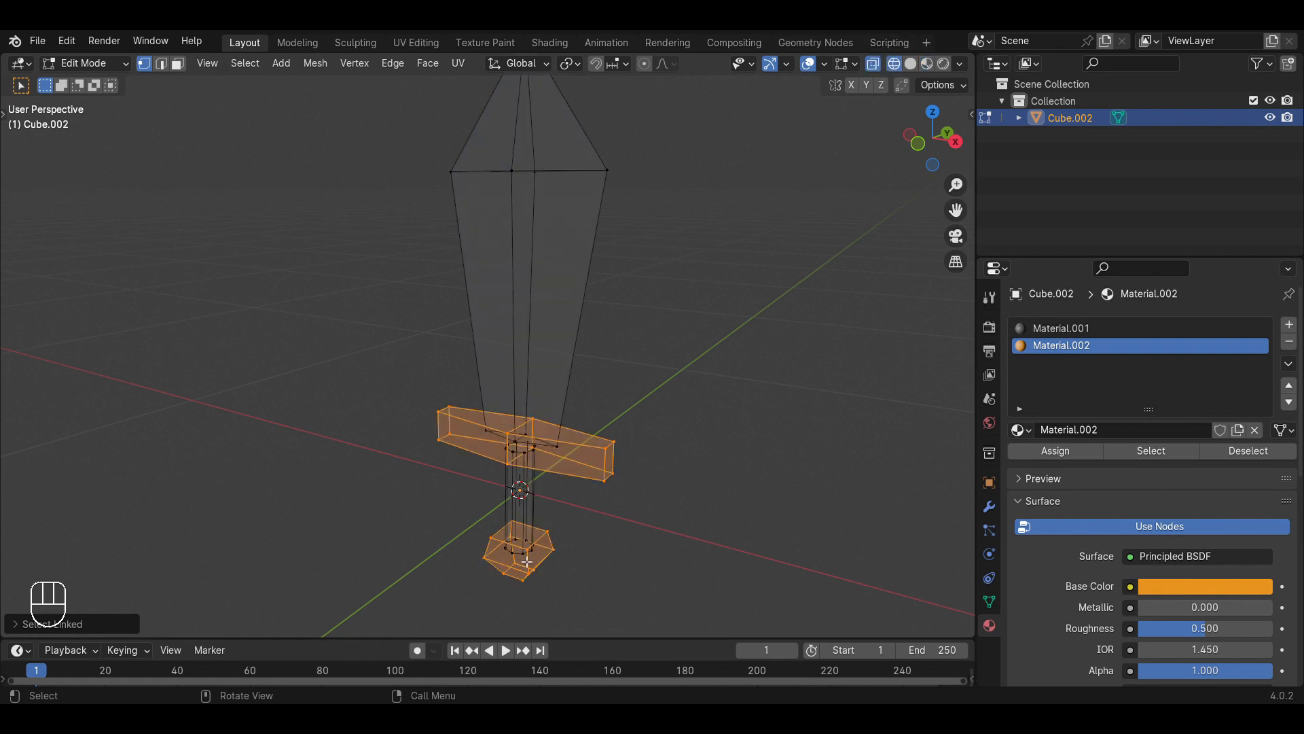
pyautogui.press('l')
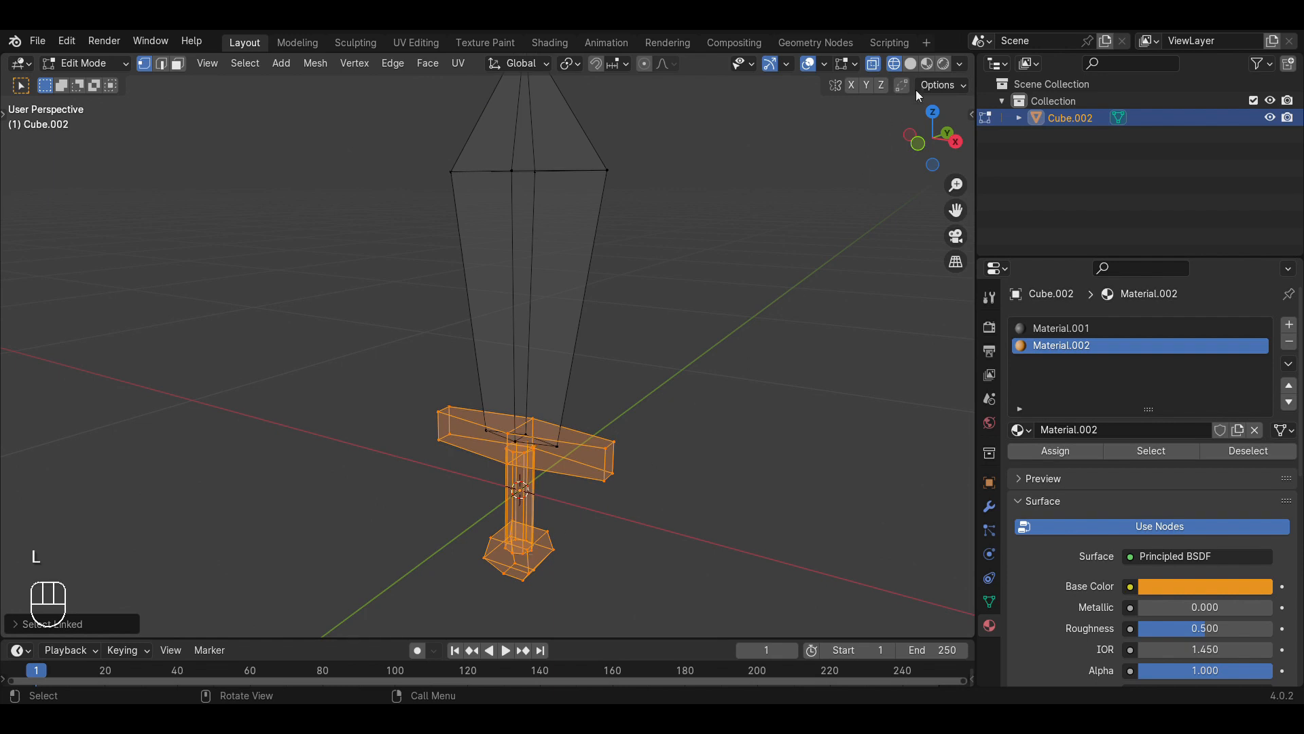
pyautogui.click(911, 64)
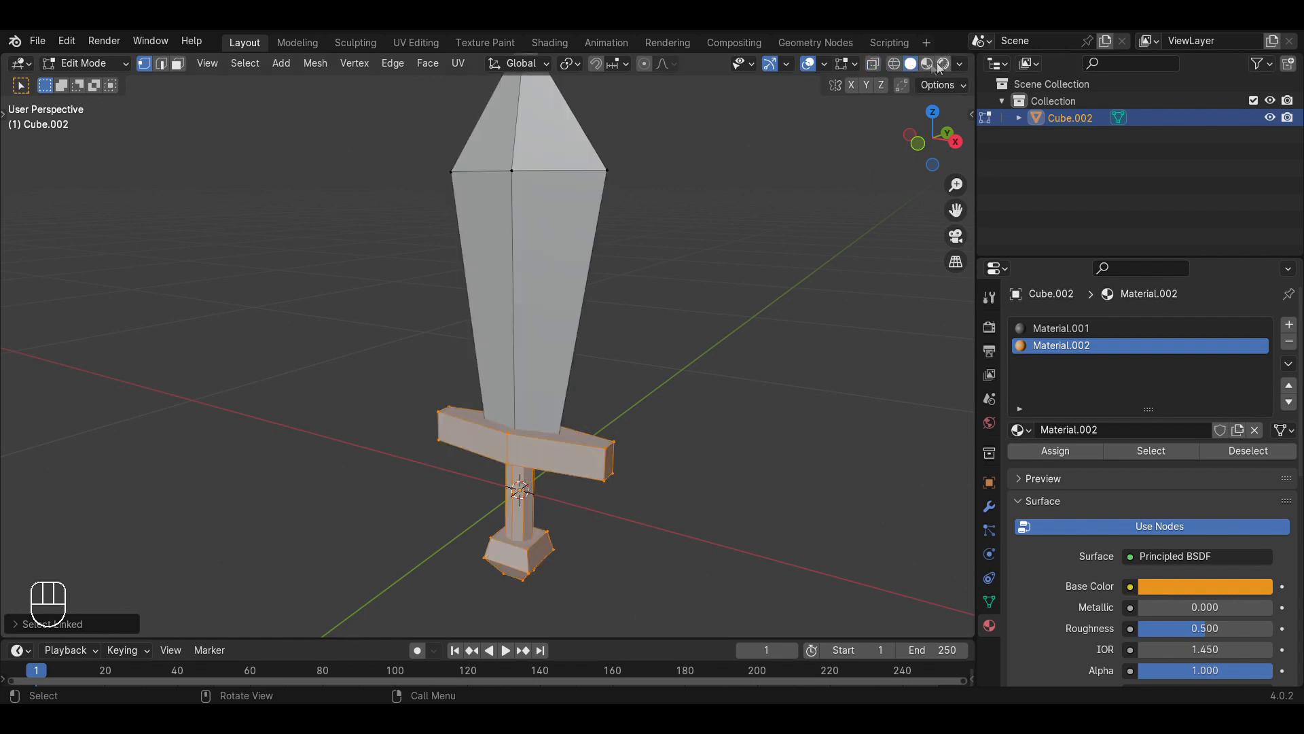
pyautogui.click(926, 64)
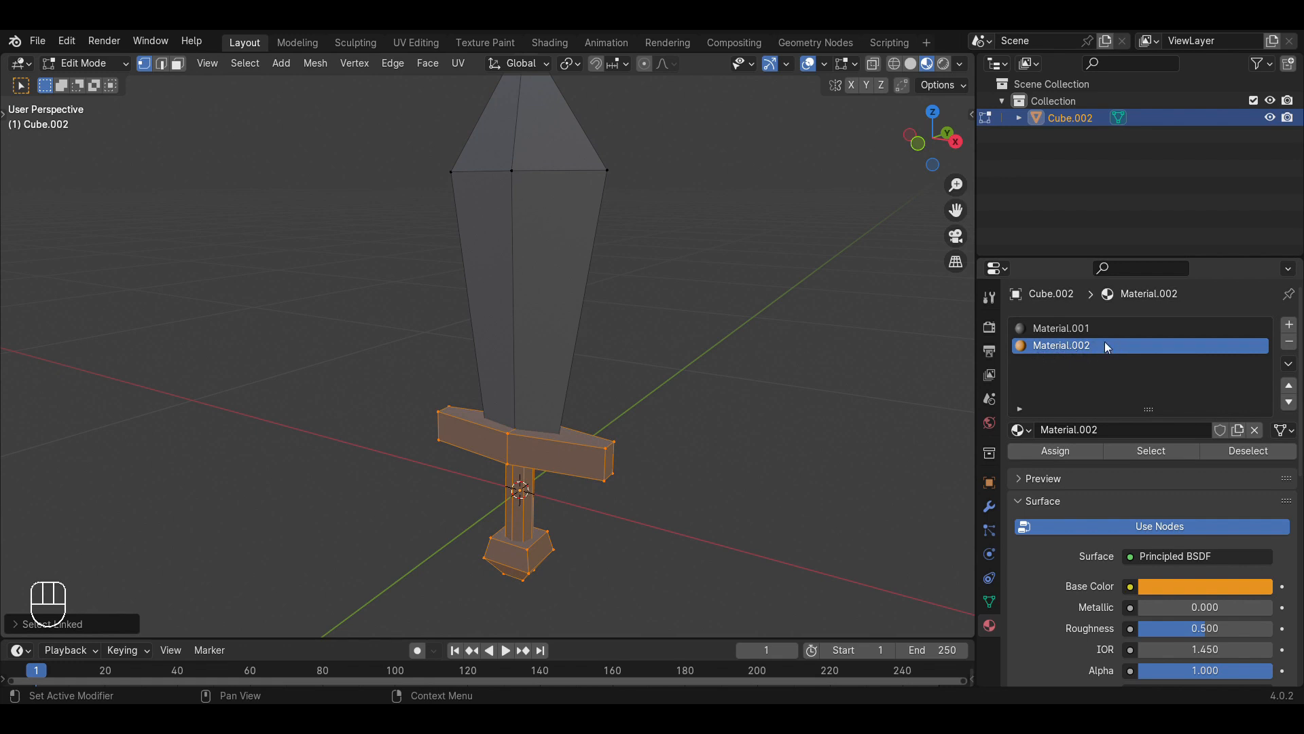
pyautogui.click(1045, 453)
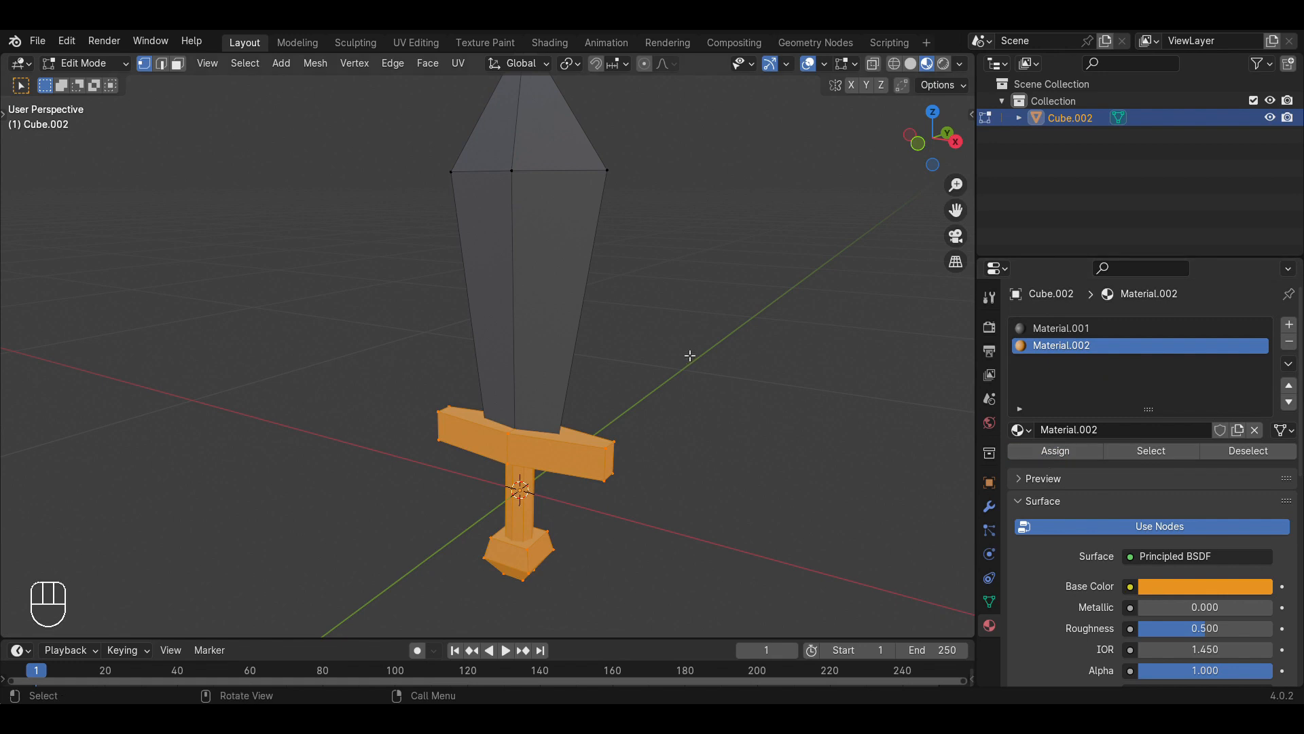
# Return to Object Mode and deselect the sword to inspect its orange hilt against the blade.
pyautogui.press('Tab')
pyautogui.moveTo(573, 432); pyautogui.dragTo(622, 367, button='middle')
pyautogui.press('a')
pyautogui.press('a')
pyautogui.press('a')
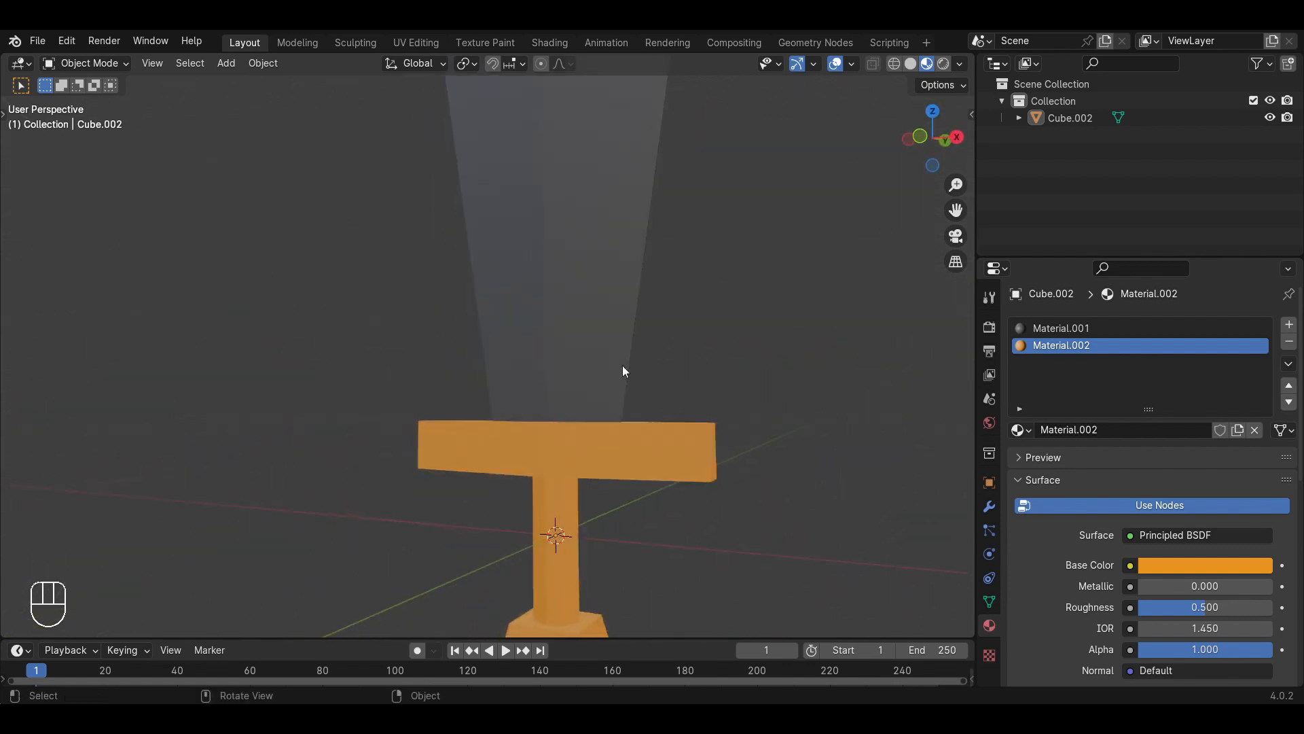
pyautogui.scroll(-6, 622, 367)
pyautogui.moveTo(530, 311); pyautogui.dragTo(604, 317, button='middle')
# Lighten the base color of the blade's material, Material.001, to a medium grey.
pyautogui.click(1046, 326)
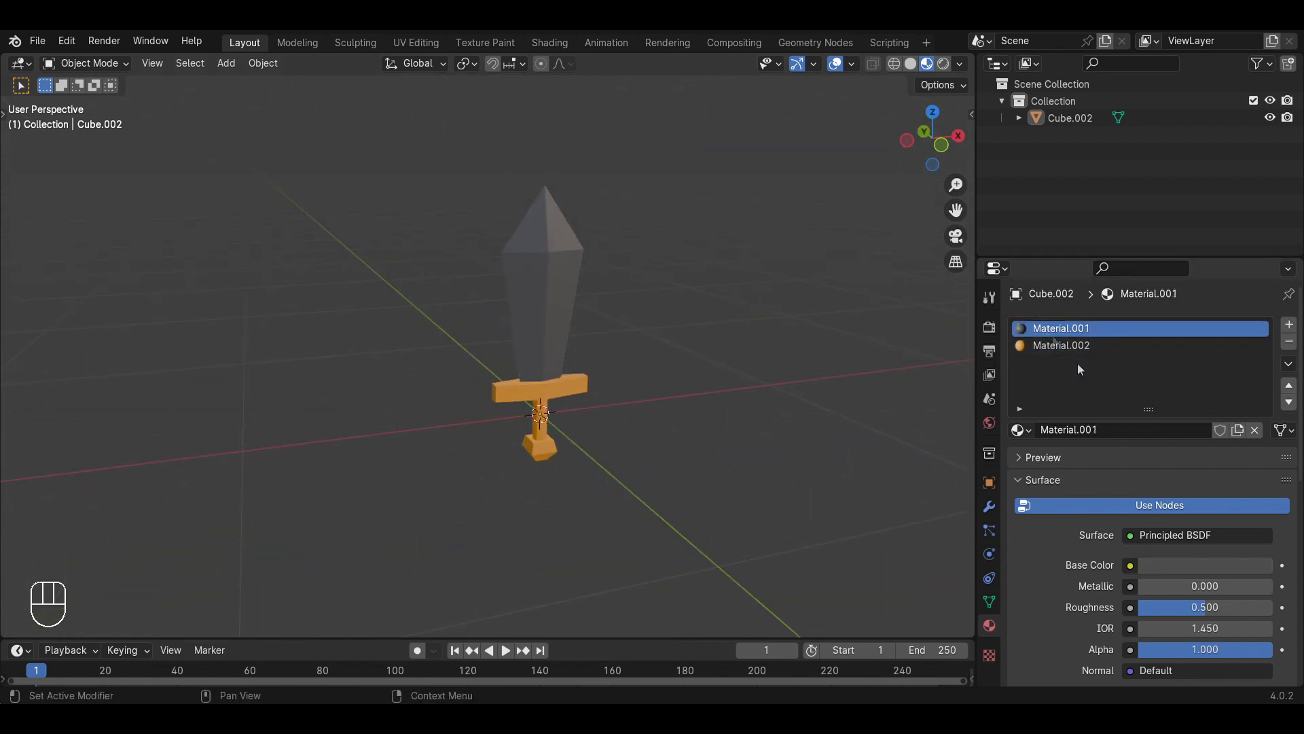
pyautogui.click(1206, 565)
pyautogui.moveTo(1258, 359)
pyautogui.mouseDown()
pyautogui.moveTo(1259, 341)
pyautogui.moveTo(1259, 368)
pyautogui.mouseUp()
pyautogui.moveTo(623, 344); pyautogui.dragTo(610, 389, button='middle')
pyautogui.scroll(1, 609, 383)
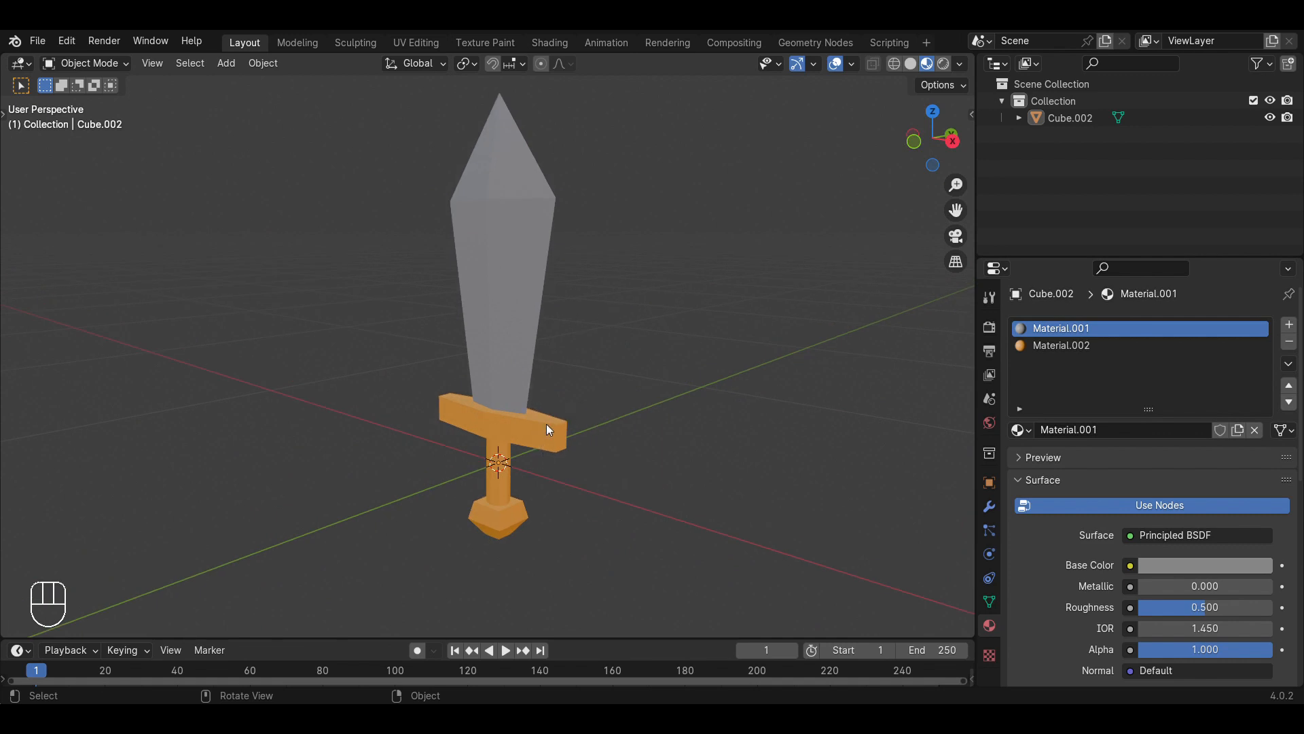
# Reselect the sword, enter Edit Mode, and add a third material slot with a new material.
pyautogui.scroll(2, 565, 482)
pyautogui.moveTo(565, 482); pyautogui.dragTo(531, 455, button='middle')
pyautogui.click(548, 441)
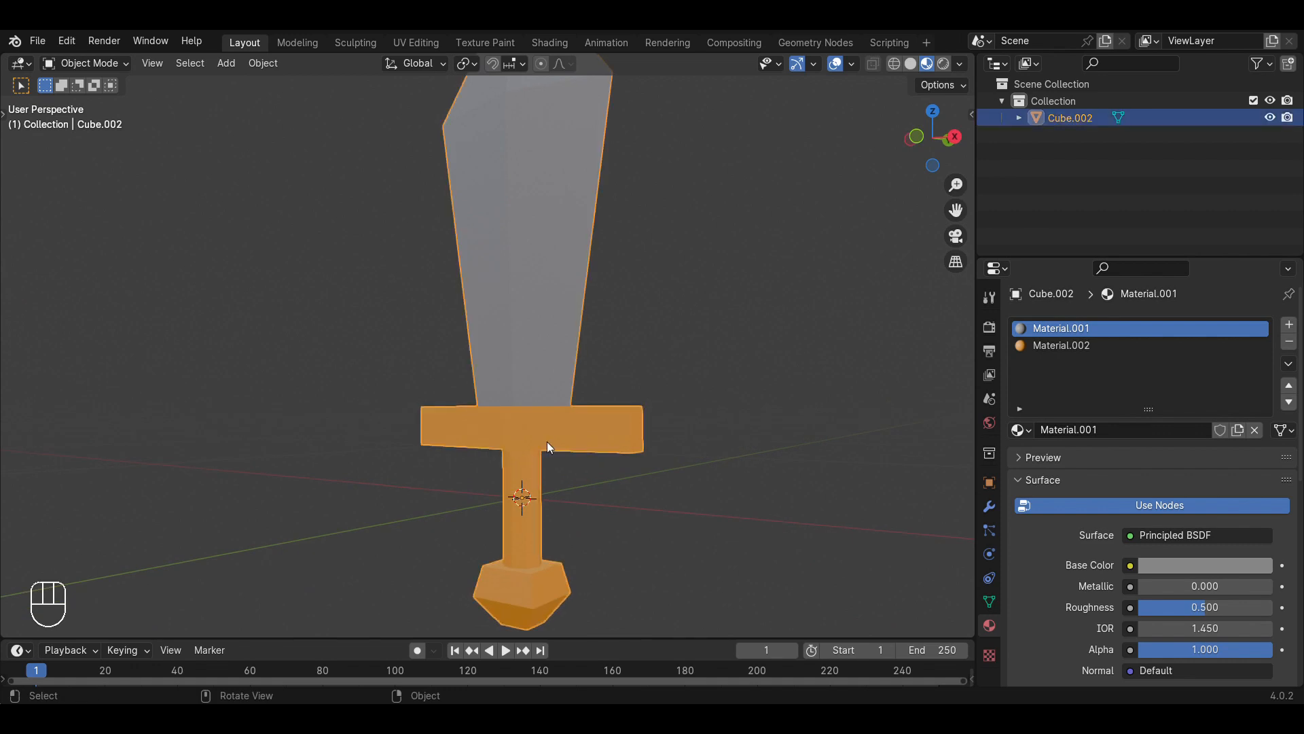
pyautogui.press('Tab')
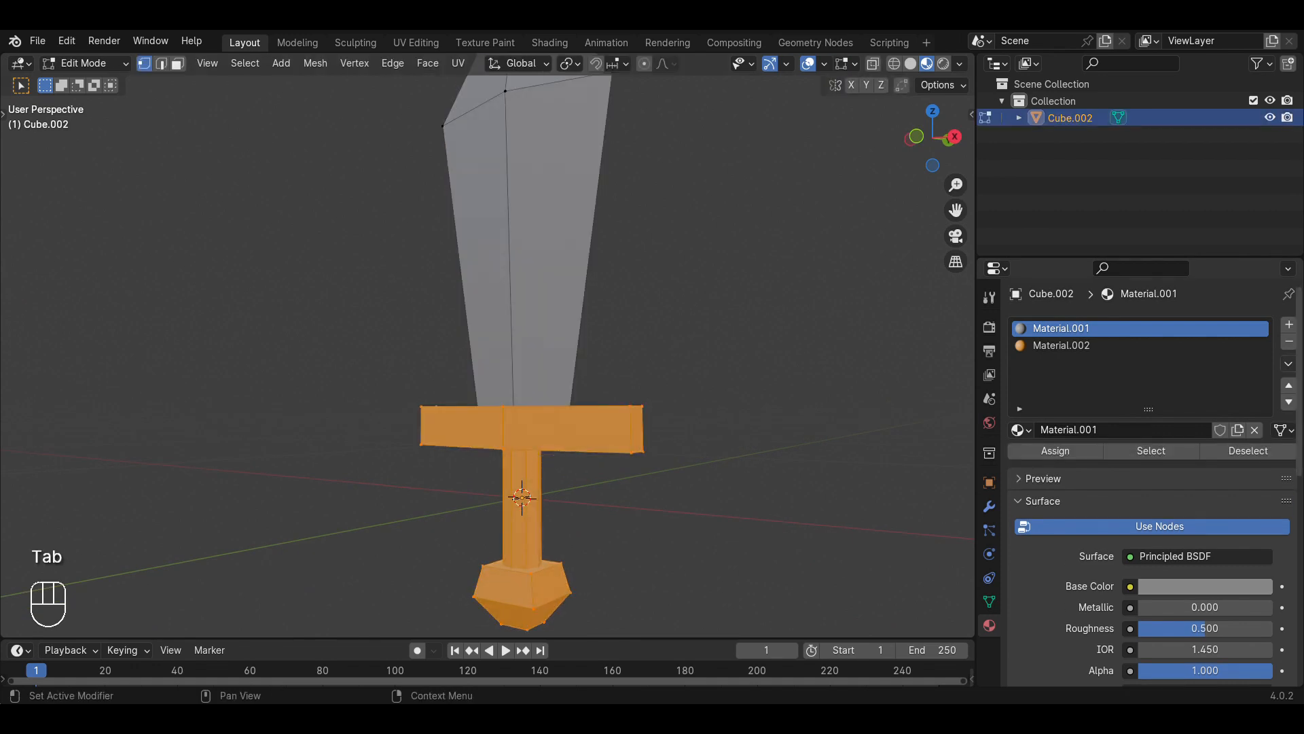
pyautogui.click(1288, 324)
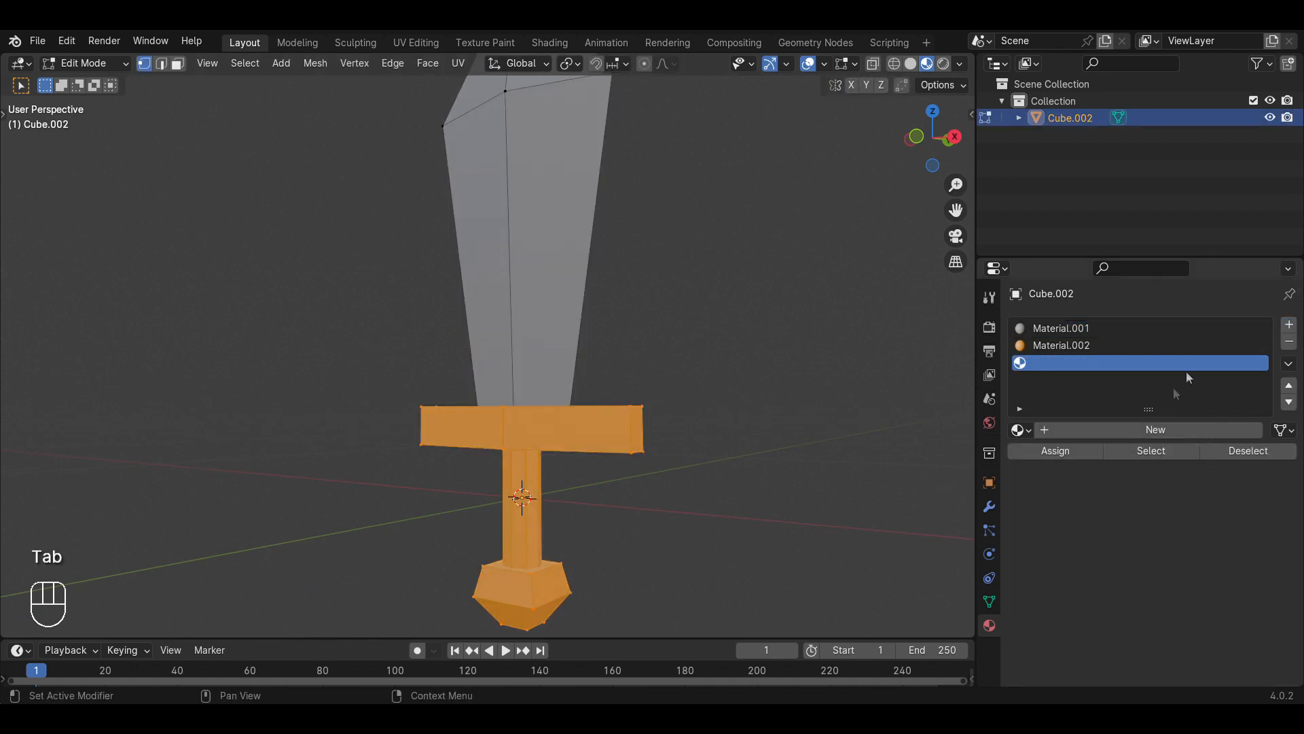
pyautogui.click(1063, 451)
pyautogui.hotkey('ctrl', 'z')
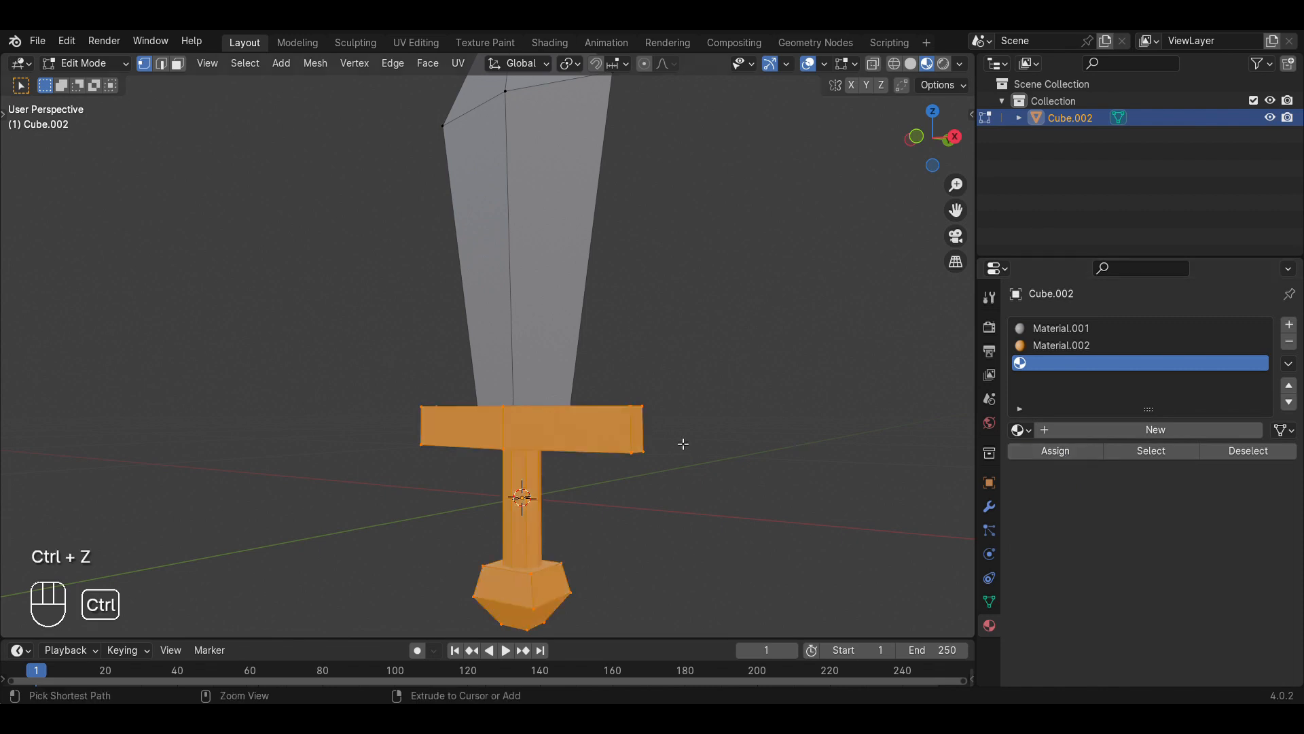
pyautogui.click(1121, 431)
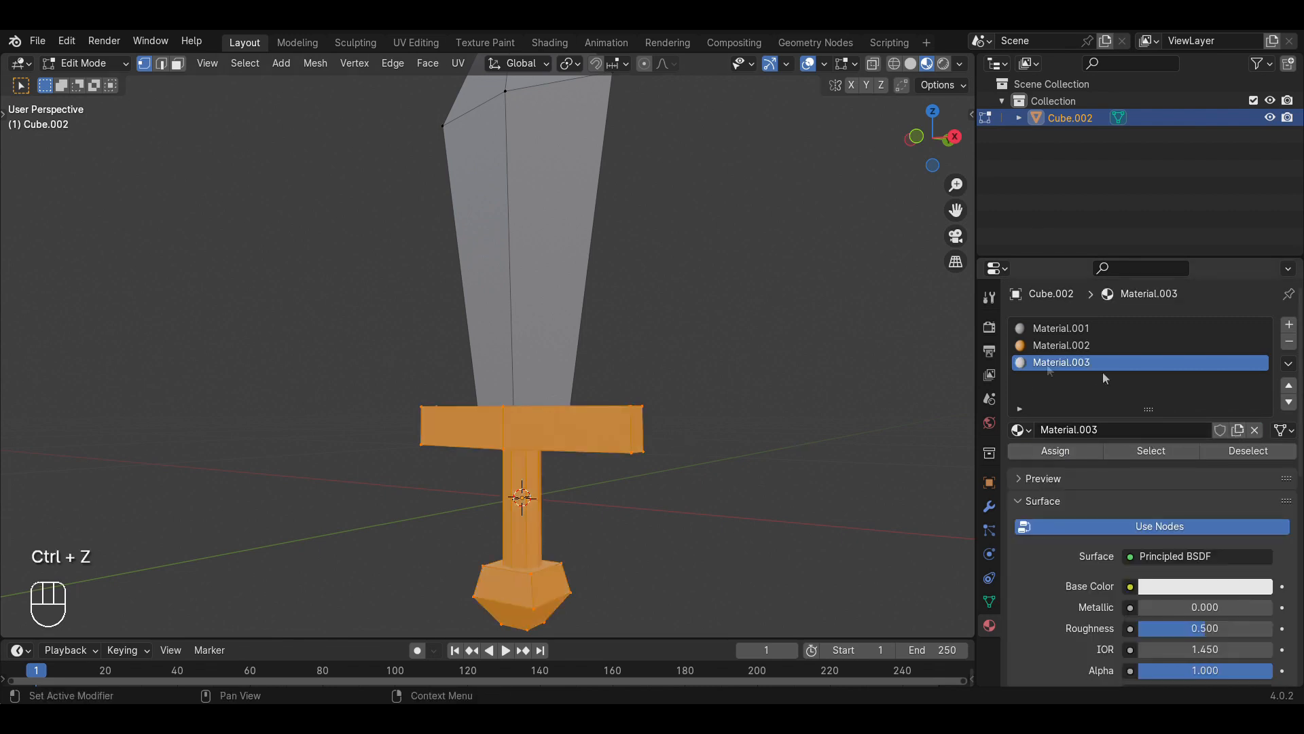
# Set the base color of the third material to dark red.
pyautogui.click(1217, 586)
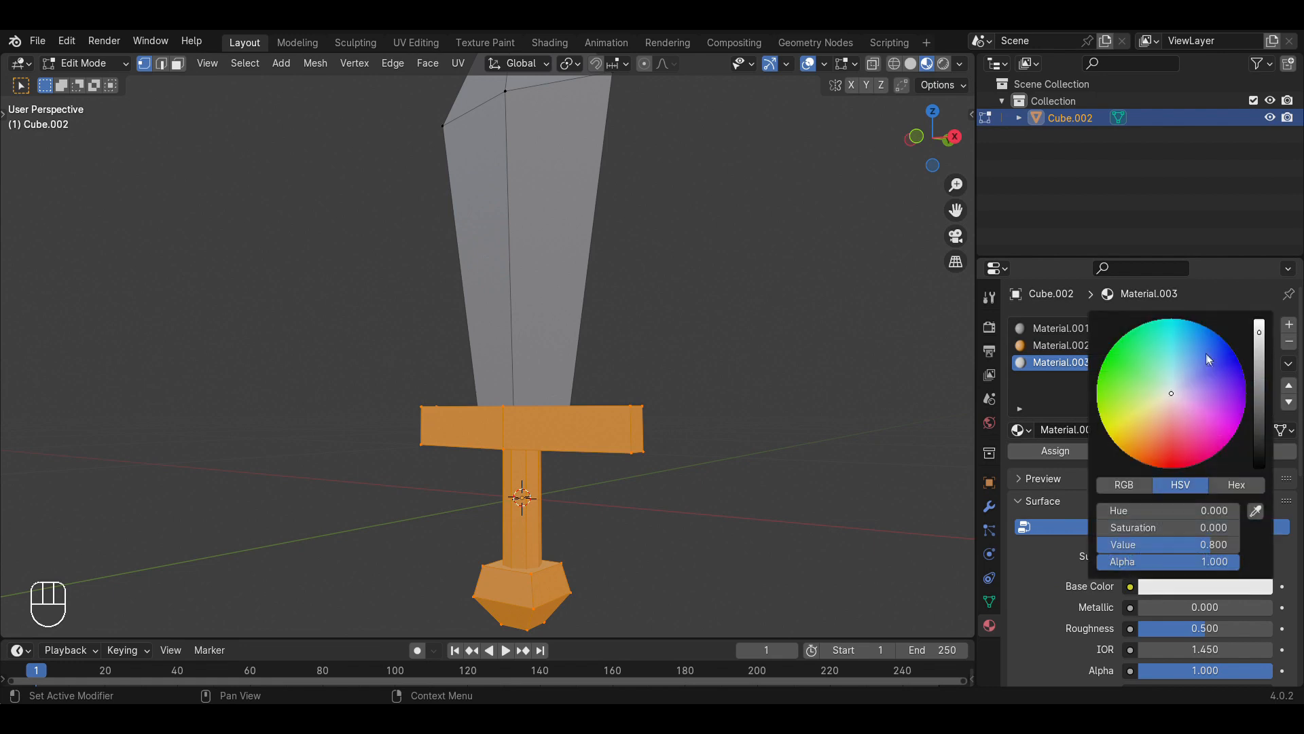
pyautogui.click(1161, 443)
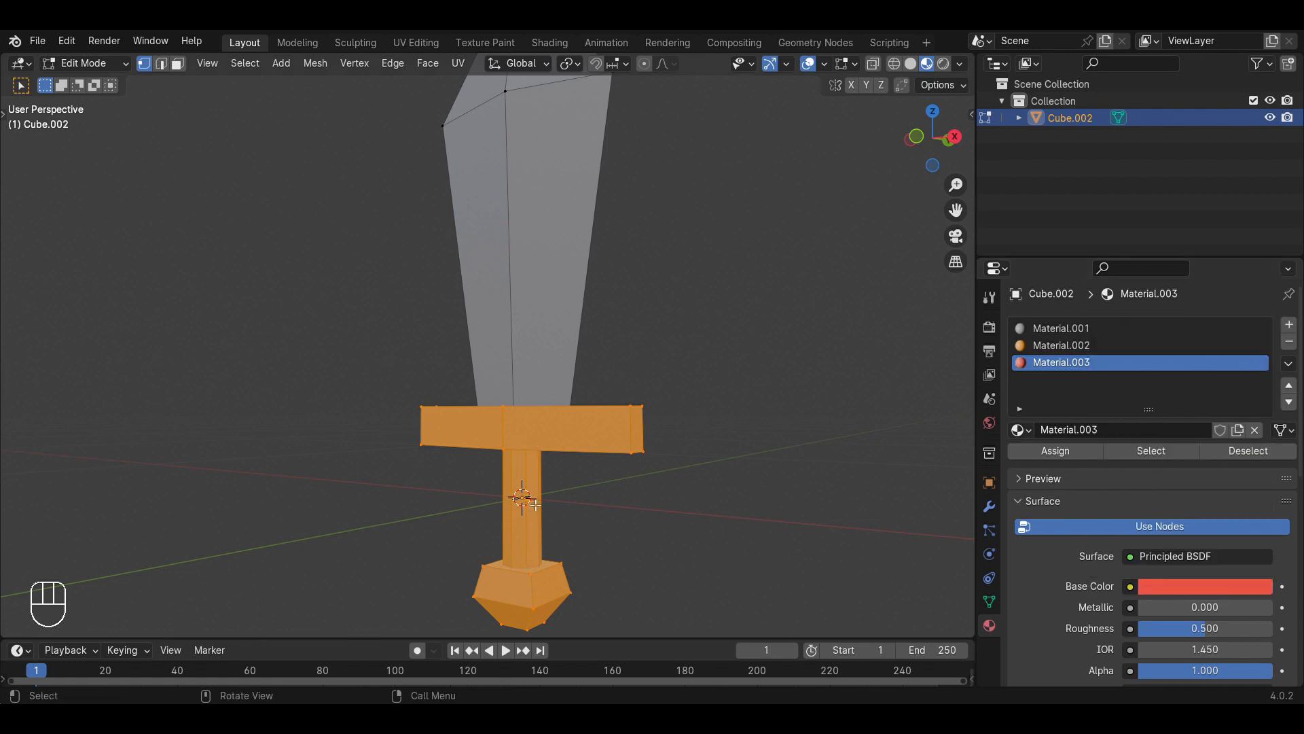
pyautogui.click(1217, 588)
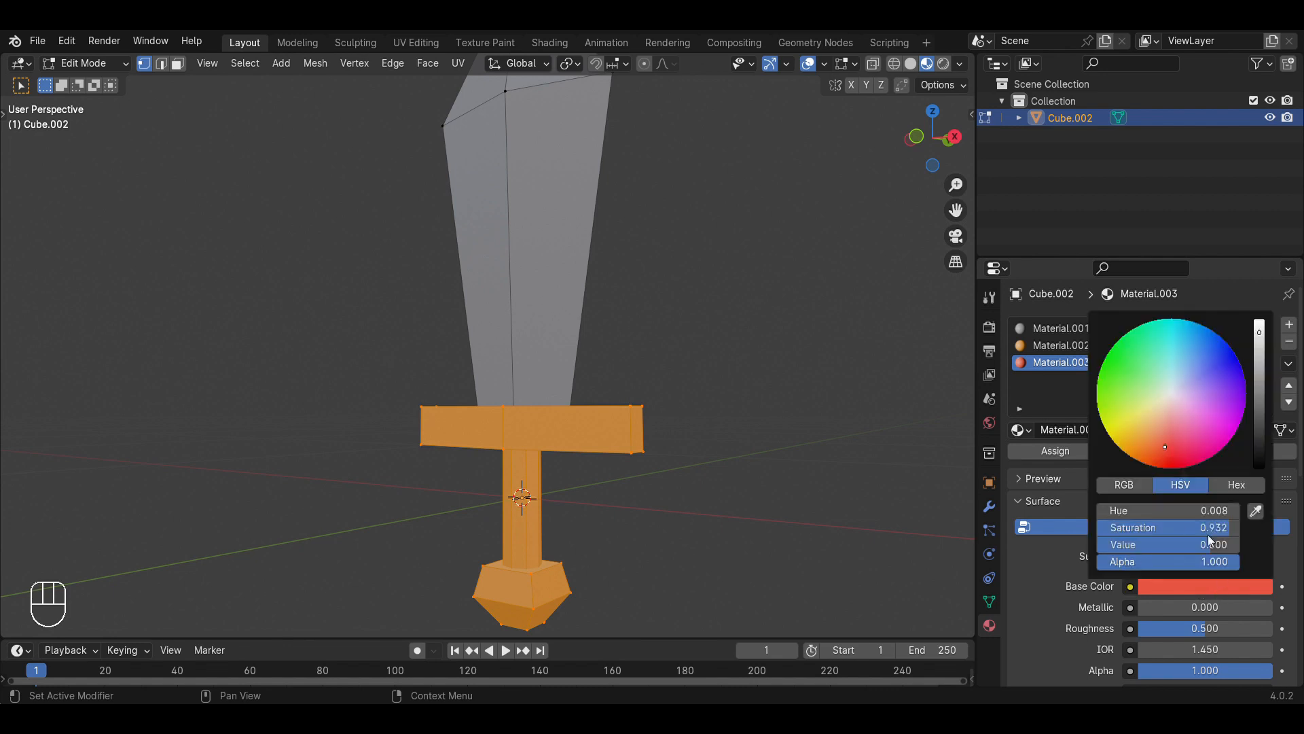
pyautogui.click(1165, 445)
pyautogui.click(1259, 399)
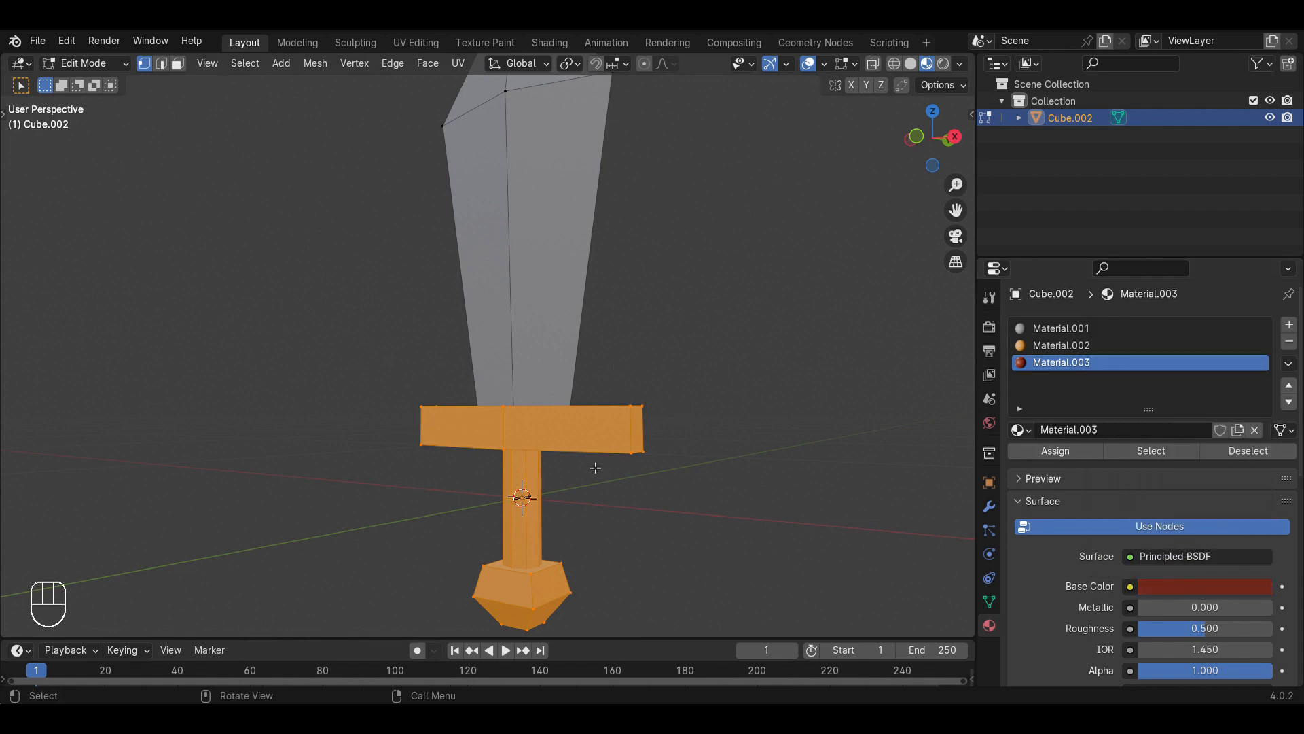
# Select only the handle's linked geometry using Wireframe shading and assign the dark red material to it in Material Preview.
pyautogui.press('z')
pyautogui.click(899, 61)
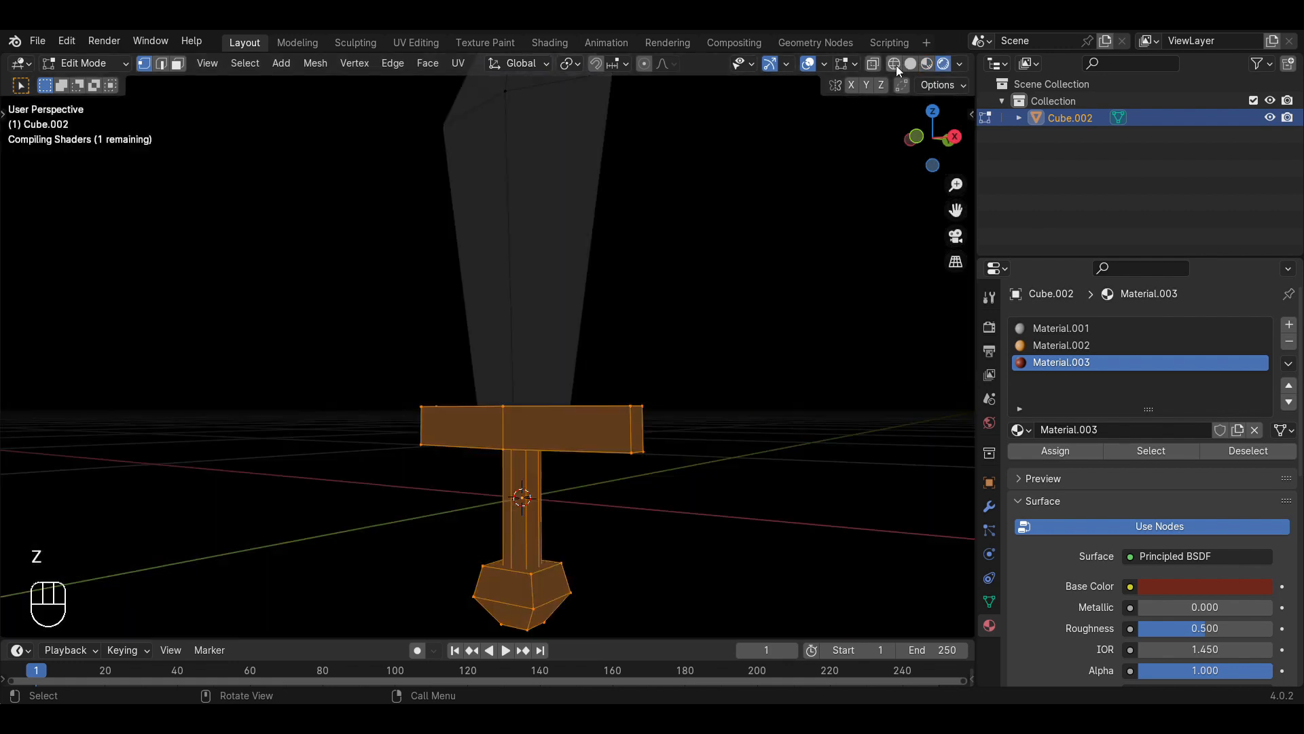
pyautogui.click(895, 66)
pyautogui.press('a')
pyautogui.press('a')
pyautogui.press('a')
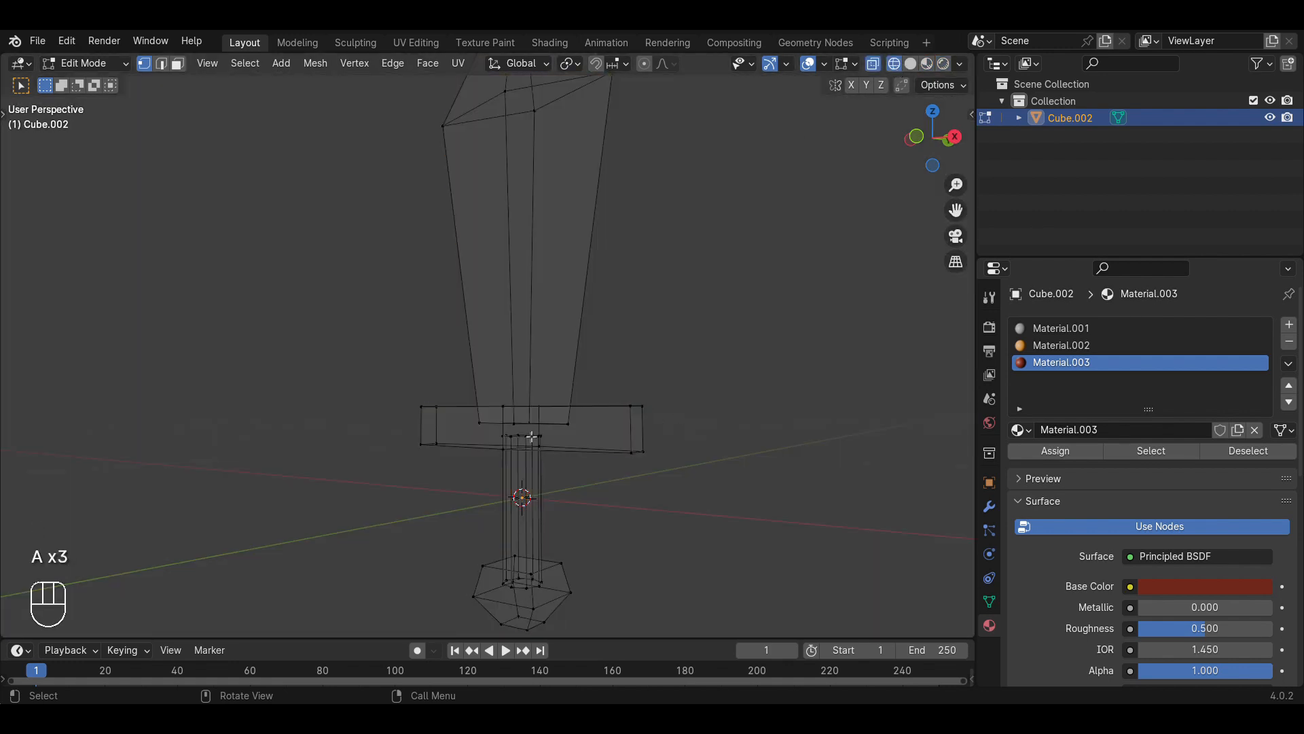
pyautogui.press('l')
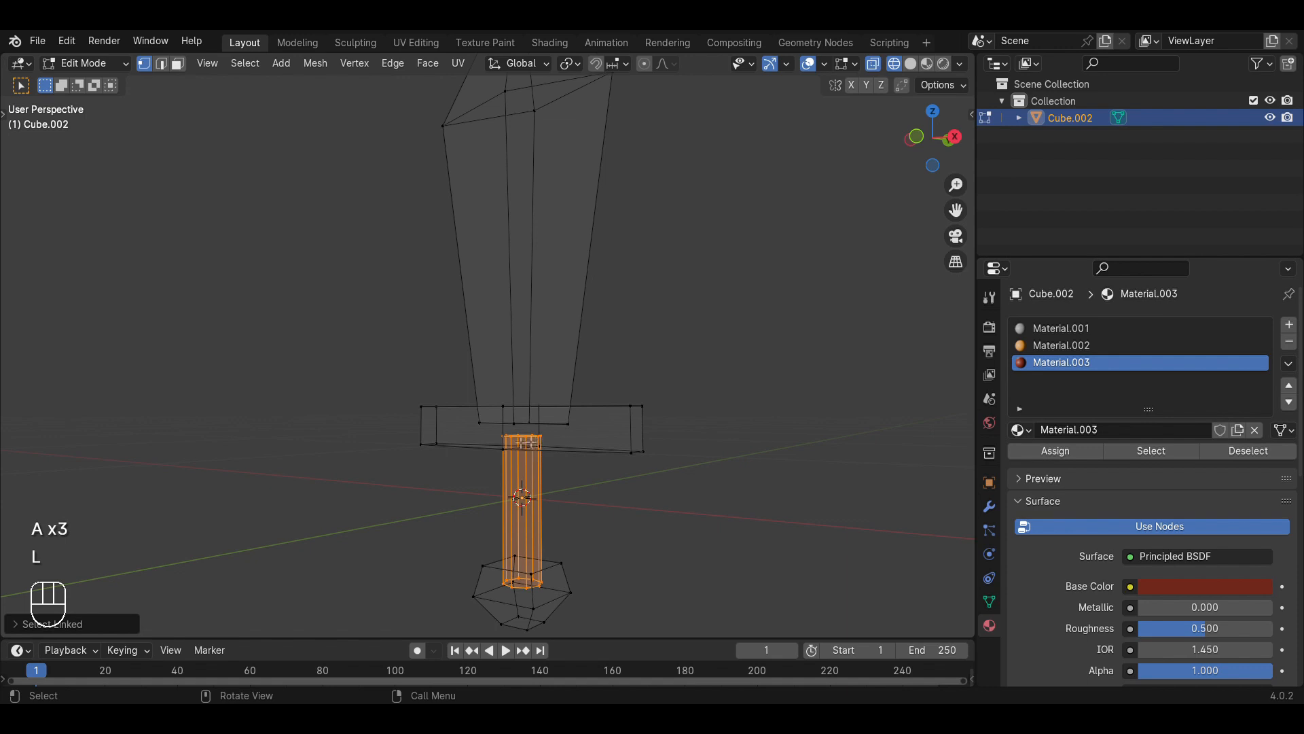
pyautogui.click(927, 68)
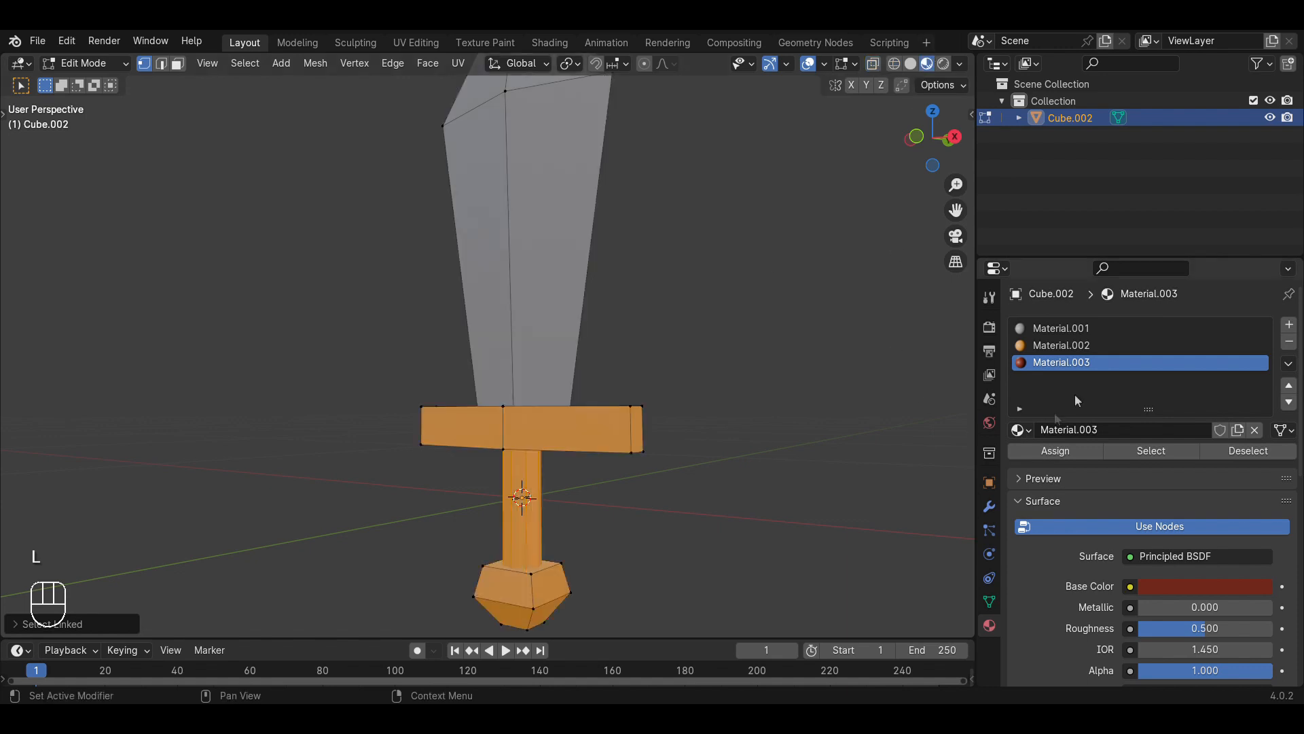
pyautogui.click(1056, 451)
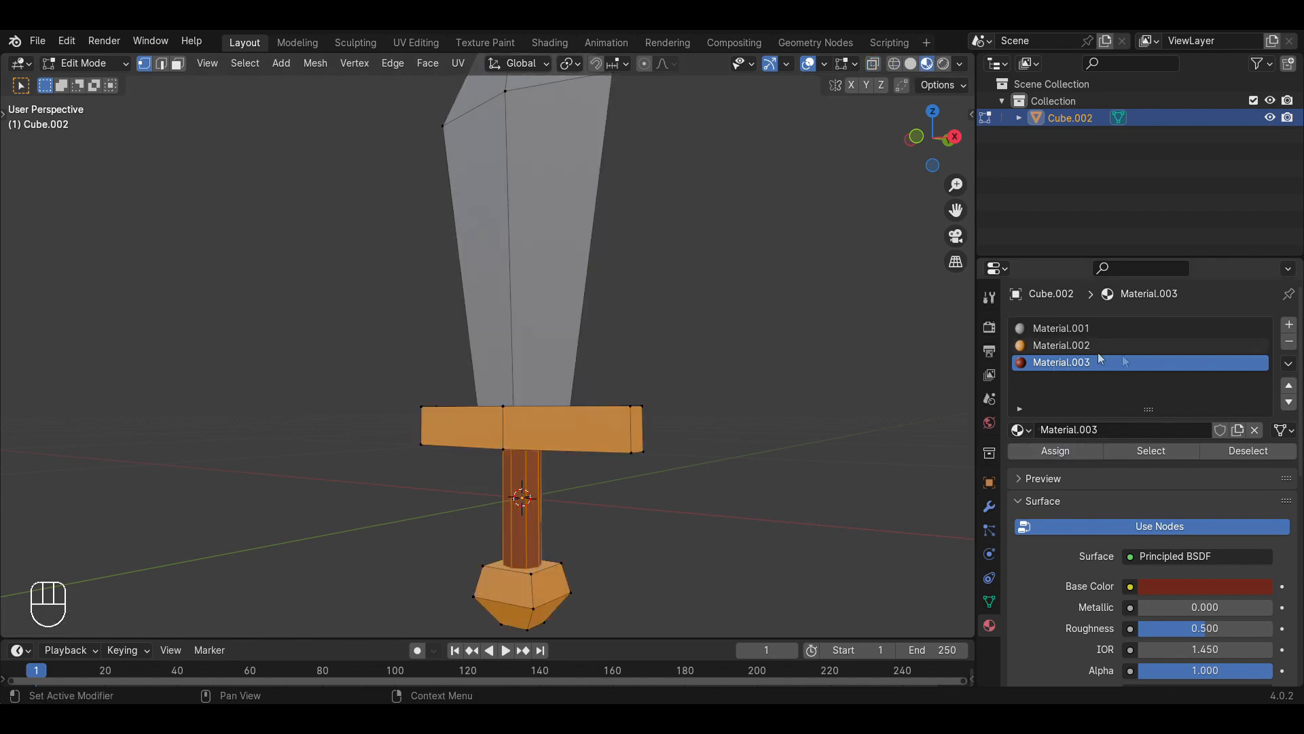
# Rename the grey, orange and dark red materials as 01, 02 and 03.
pyautogui.click(1056, 327)
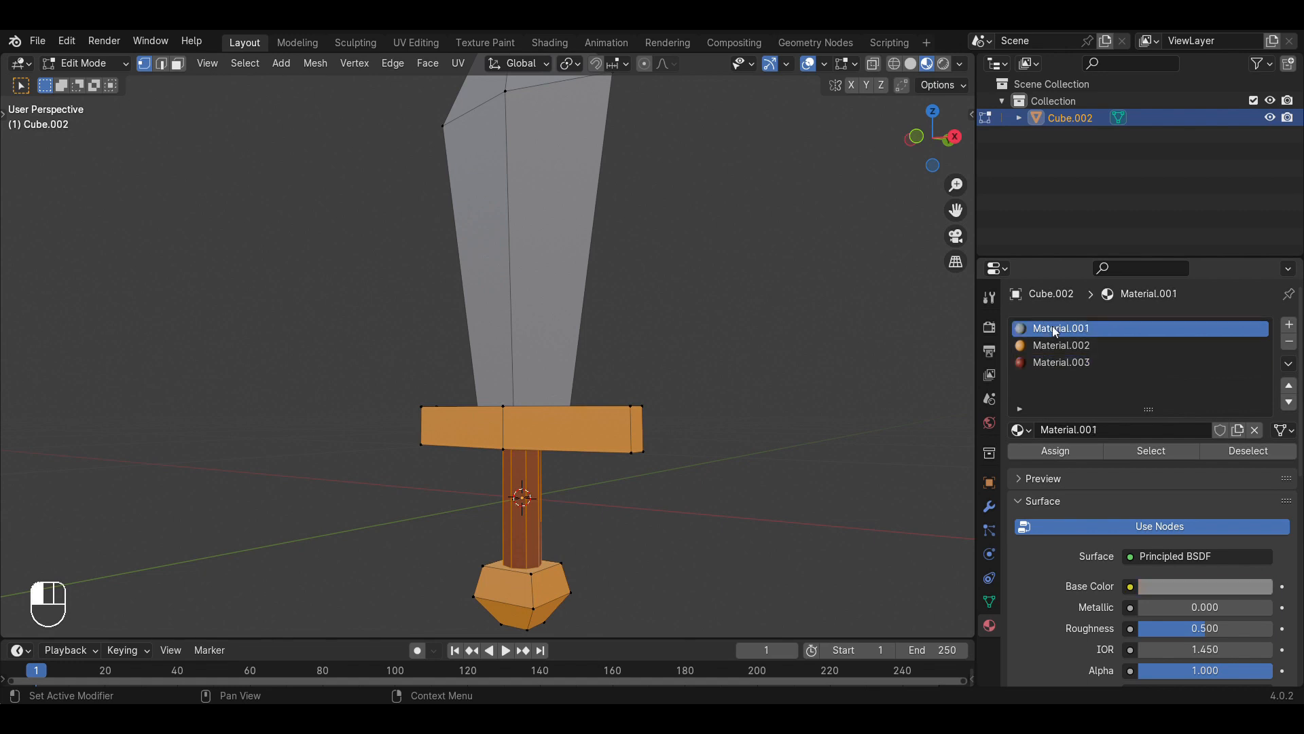
pyautogui.click(1098, 431)
pyautogui.write('01')
pyautogui.press('Return')
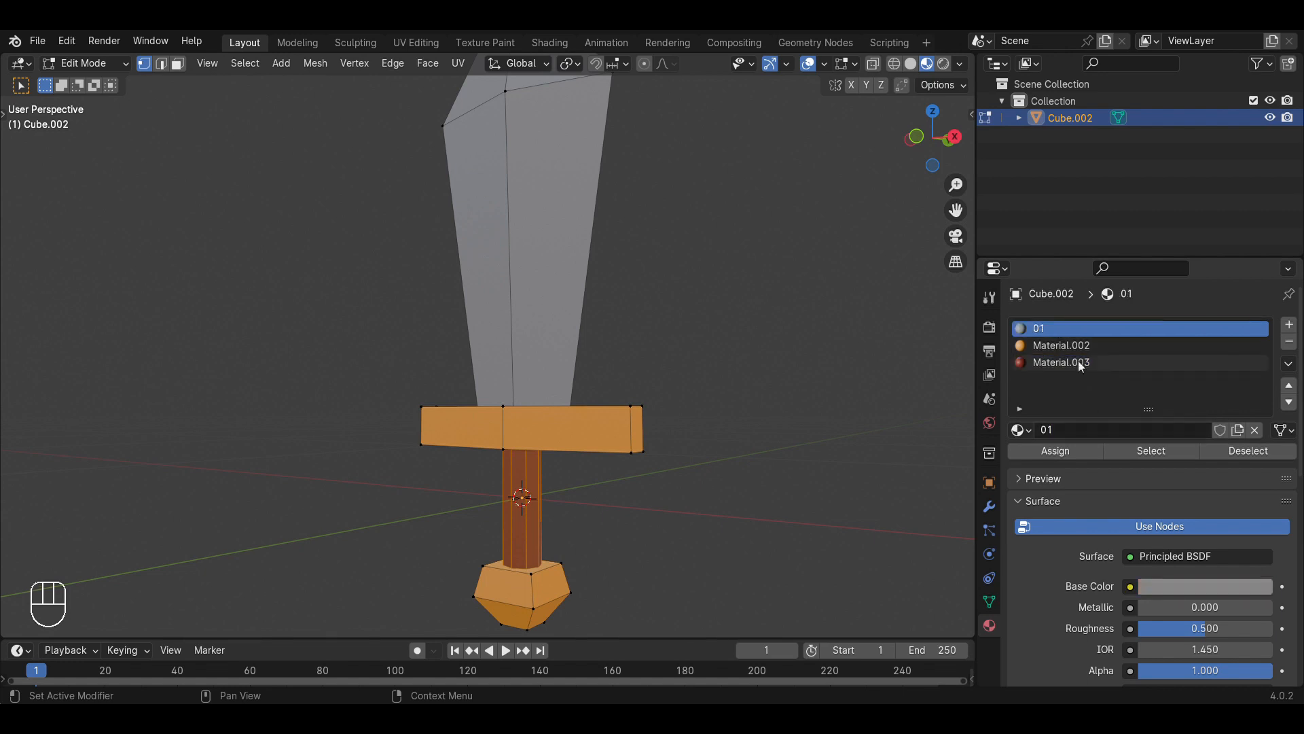
pyautogui.click(1078, 346)
pyautogui.click(1076, 431)
pyautogui.write('02')
pyautogui.press('Return')
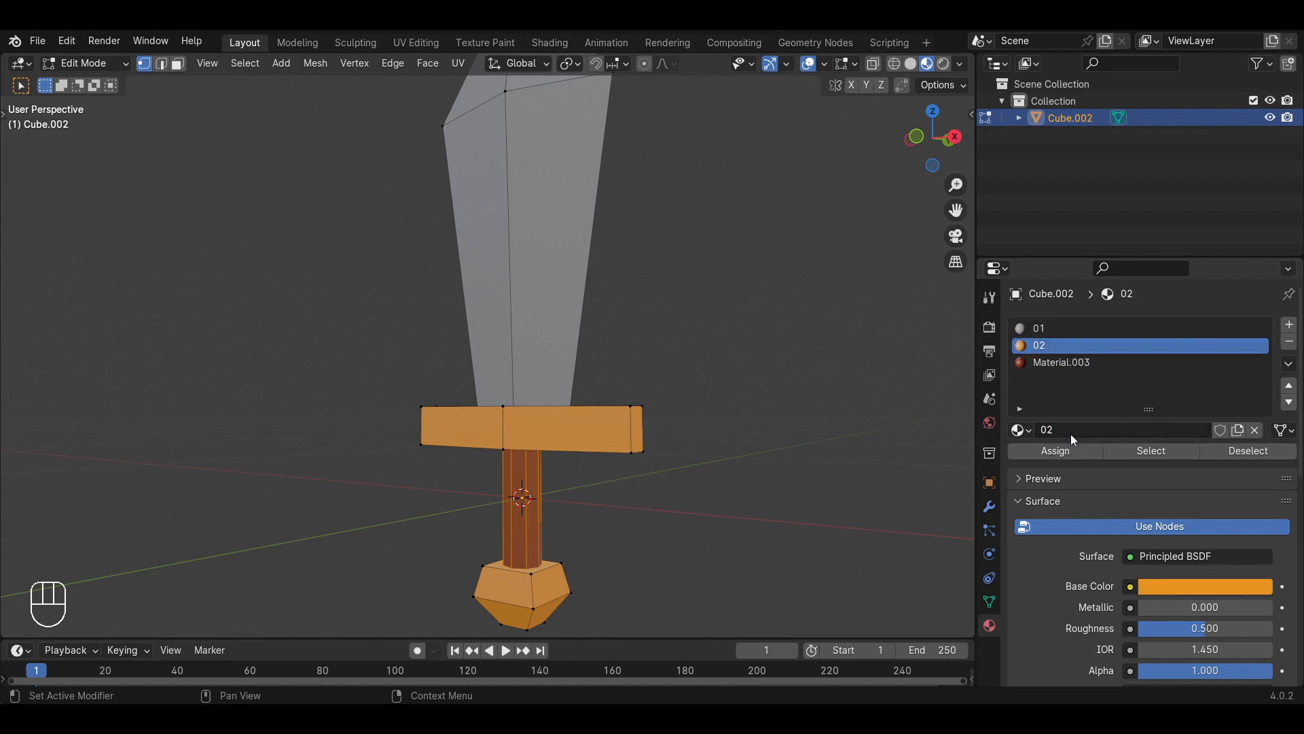
pyautogui.click(1065, 360)
pyautogui.click(1076, 431)
pyautogui.write('03')
pyautogui.press('Return')
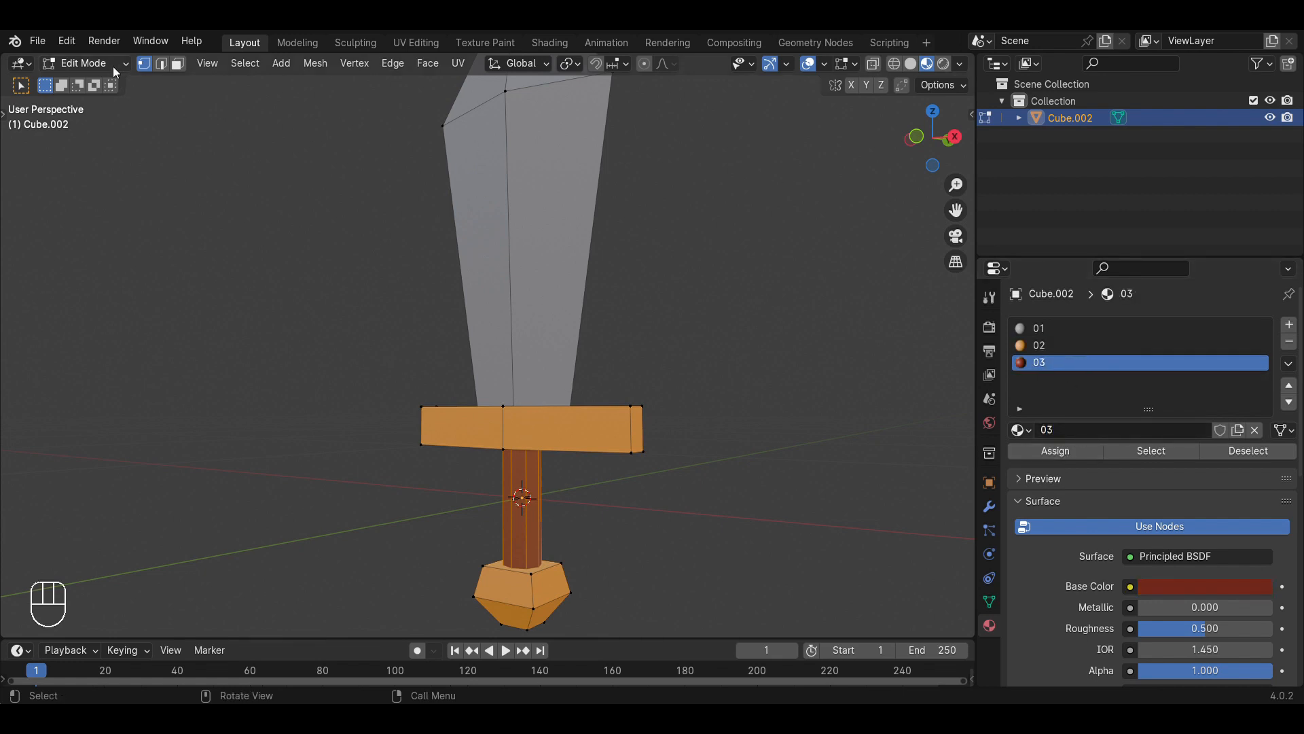
# Switch the sword back to Object Mode and show the whole colored model.
pyautogui.click(85, 63)
pyautogui.click(89, 79)
pyautogui.scroll(-3, 590, 255)
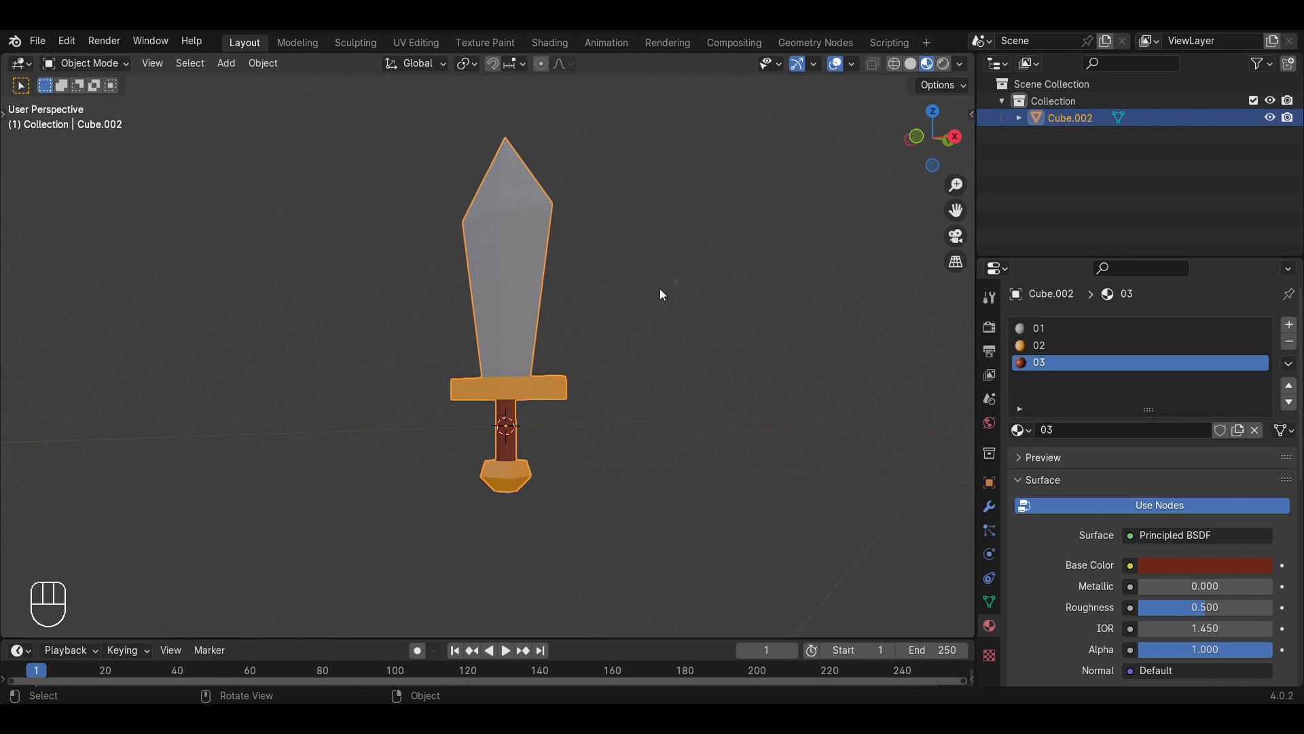
# Examine the colored sword from the front and from several angles, and open its modifier settings.
pyautogui.moveTo(758, 247); pyautogui.dragTo(617, 353, button='middle')
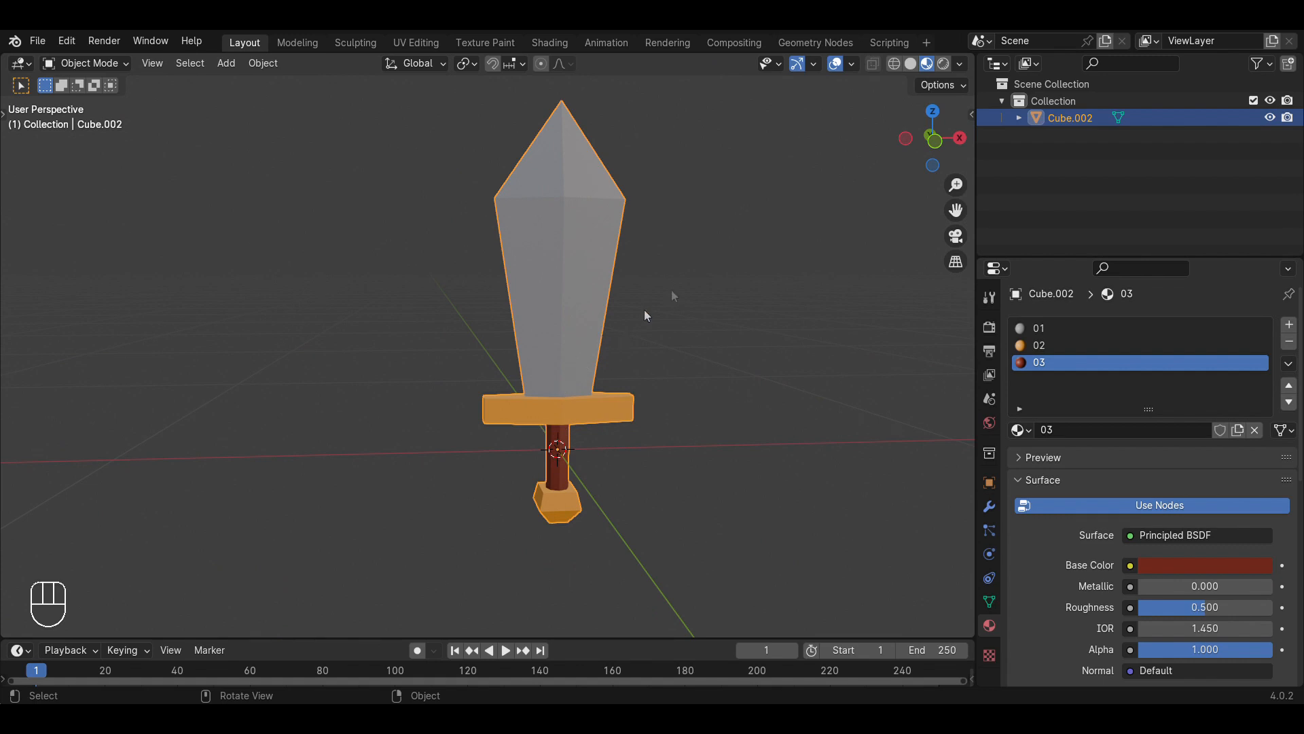
pyautogui.moveTo(762, 339); pyautogui.dragTo(656, 353, button='middle')
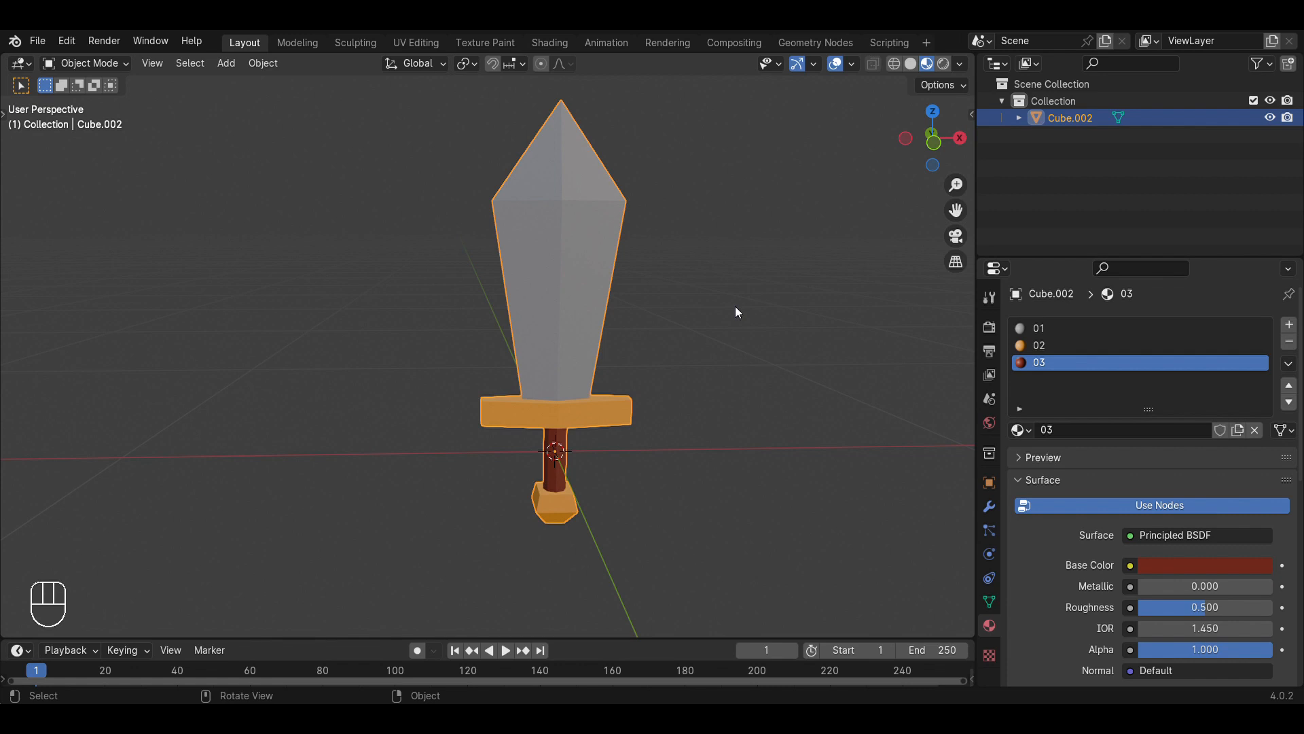
pyautogui.press('KP_1')
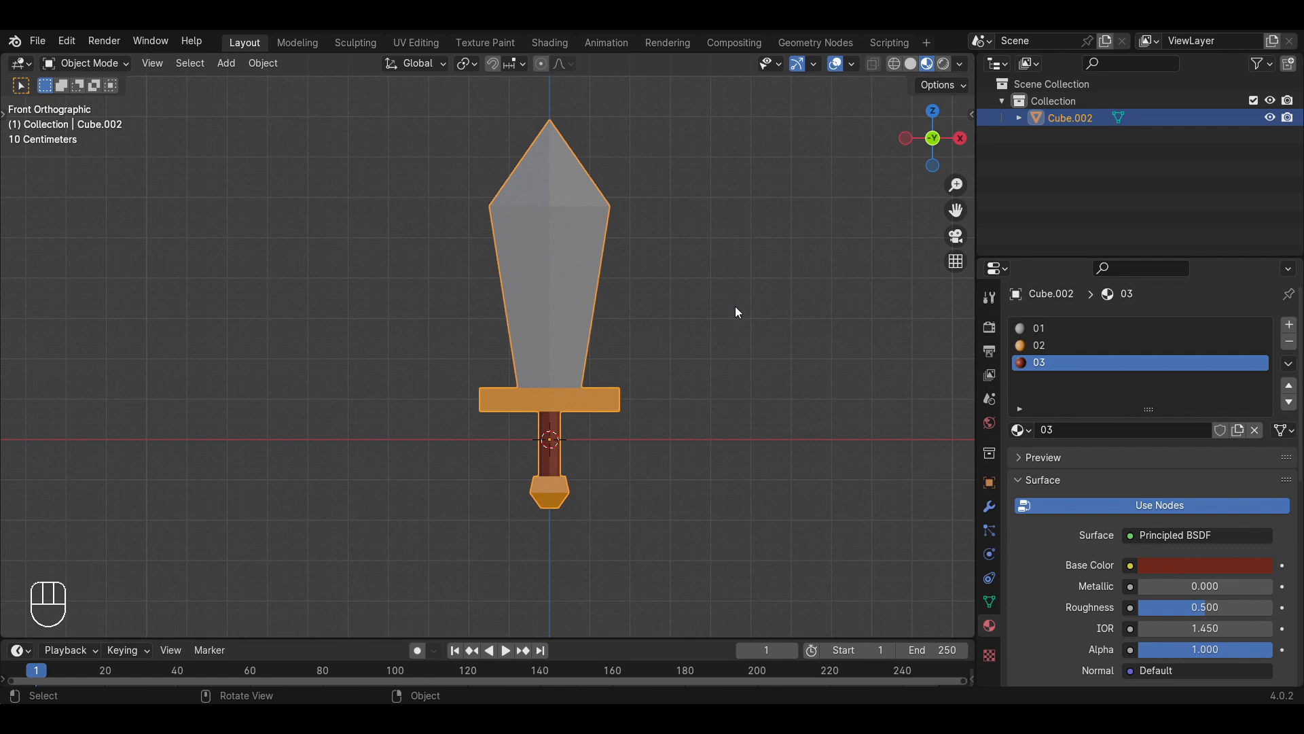
pyautogui.moveTo(747, 280); pyautogui.dragTo(617, 302, button='middle')
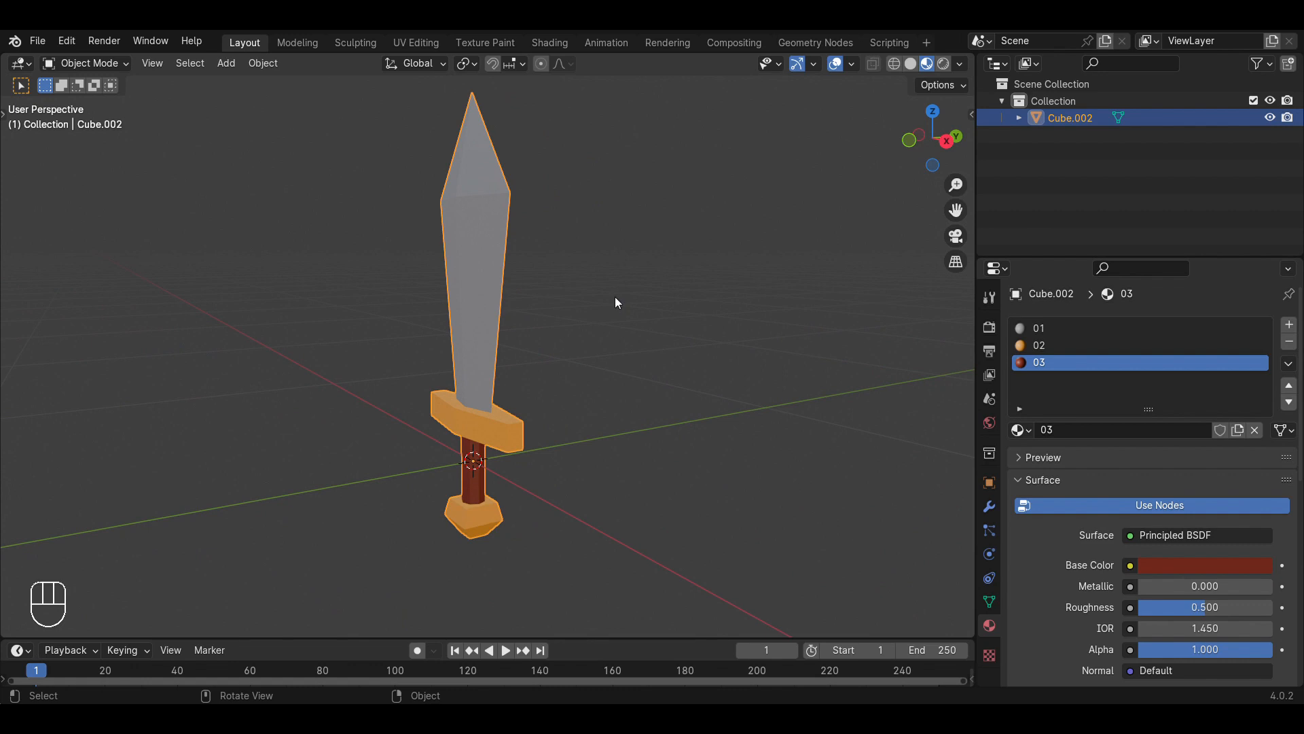
pyautogui.moveTo(399, 388); pyautogui.dragTo(466, 390, button='middle')
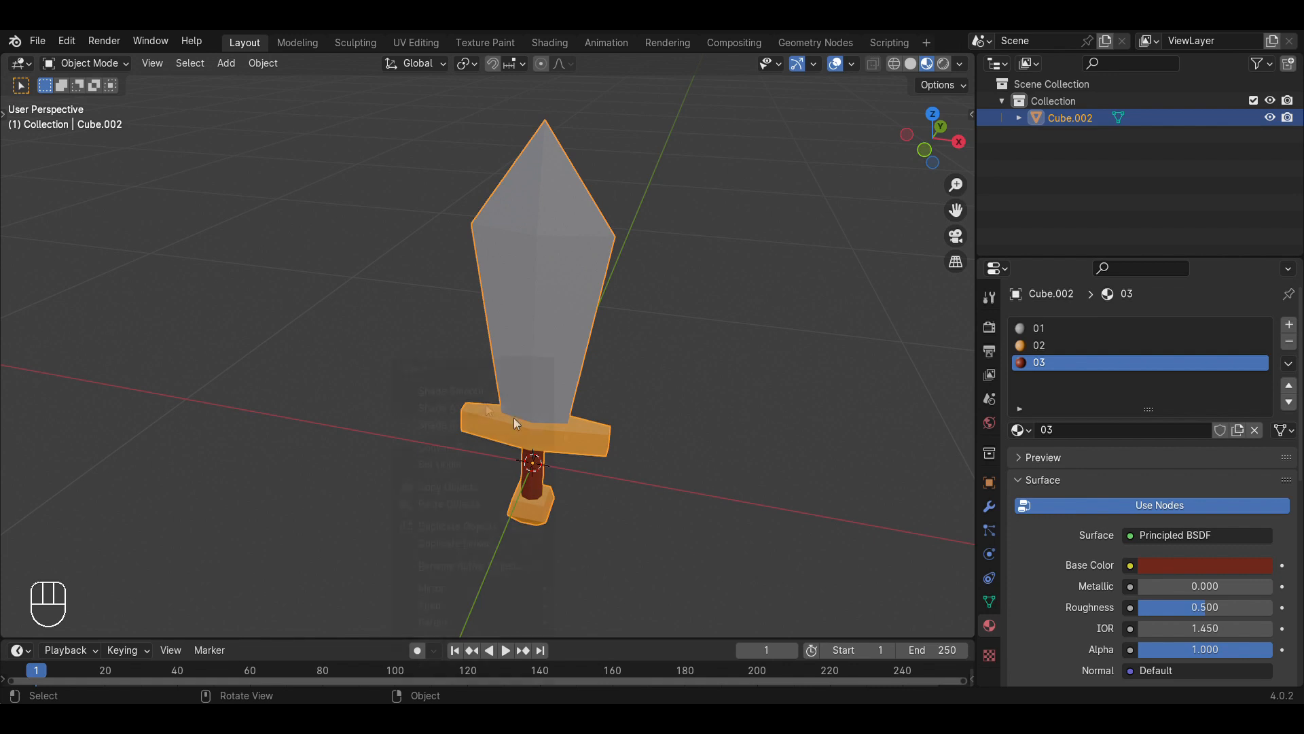
pyautogui.click(989, 506)
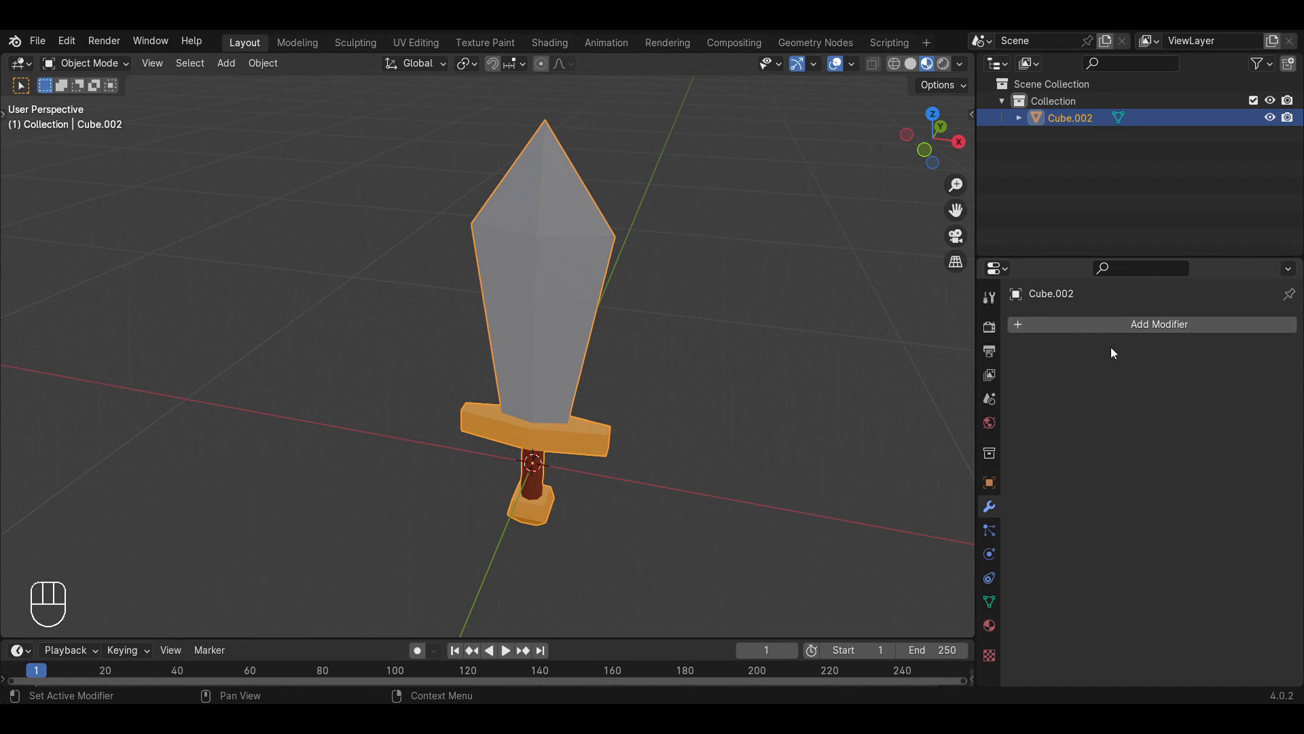